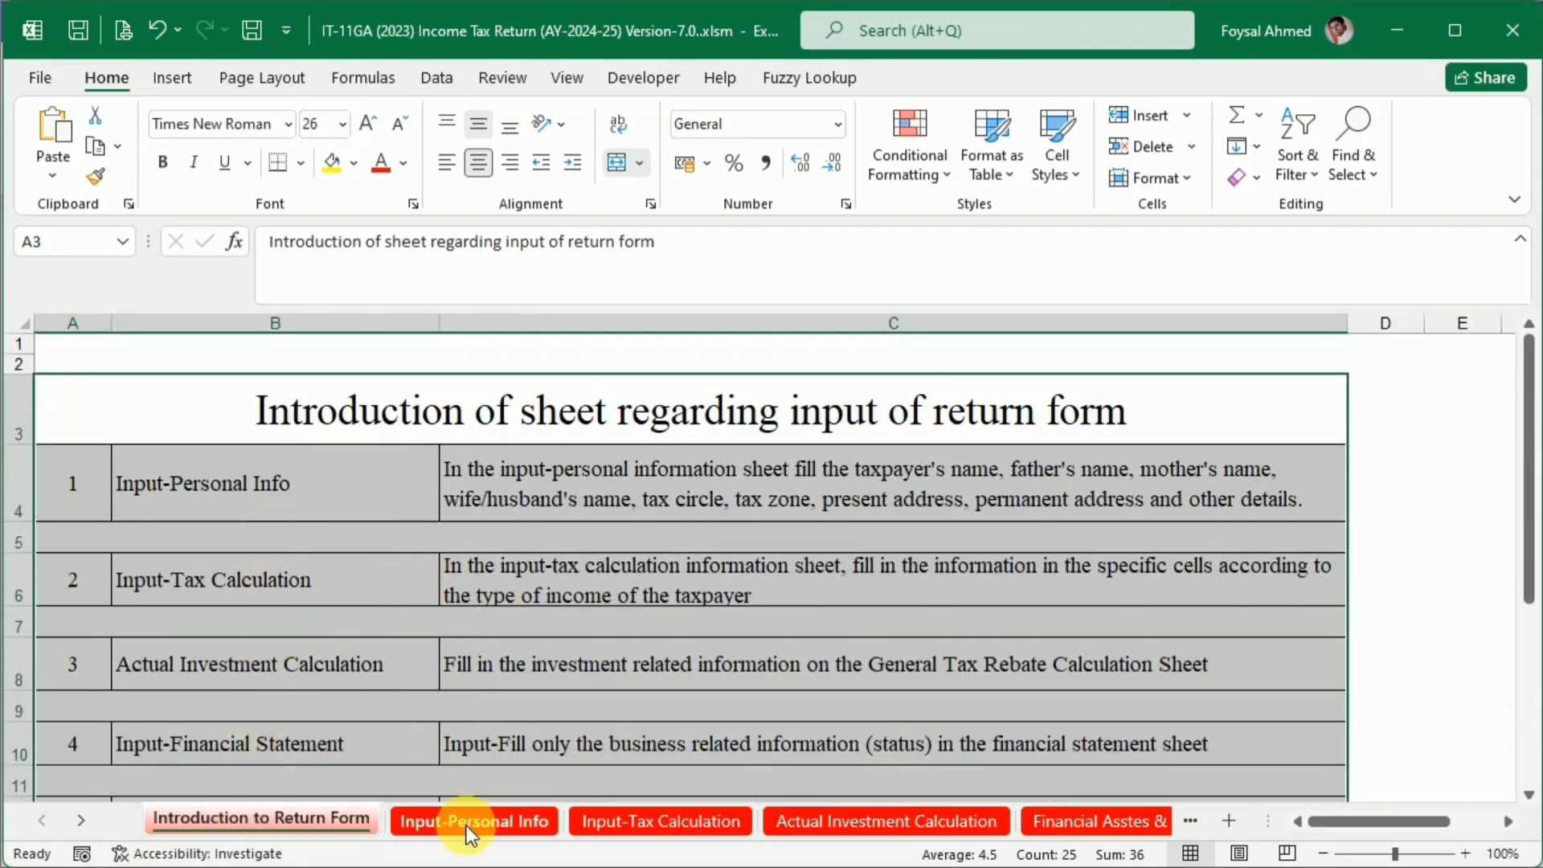
Enter the taxpayer's full name in the Name field of the Input-Personal Info sheet
left_click(470, 821)
left_click(311, 410)
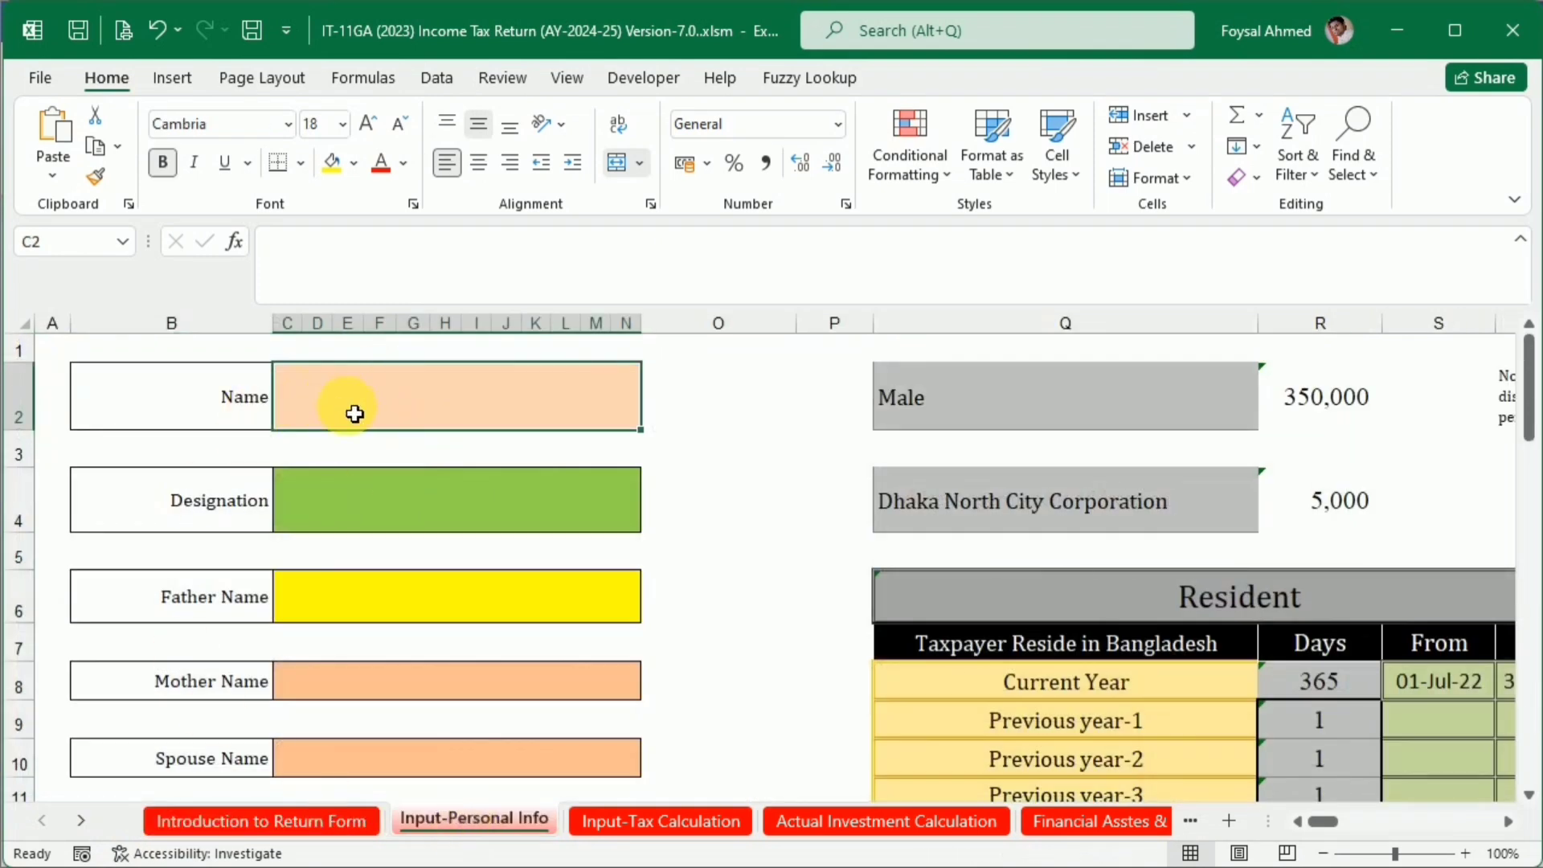
left_click(378, 482)
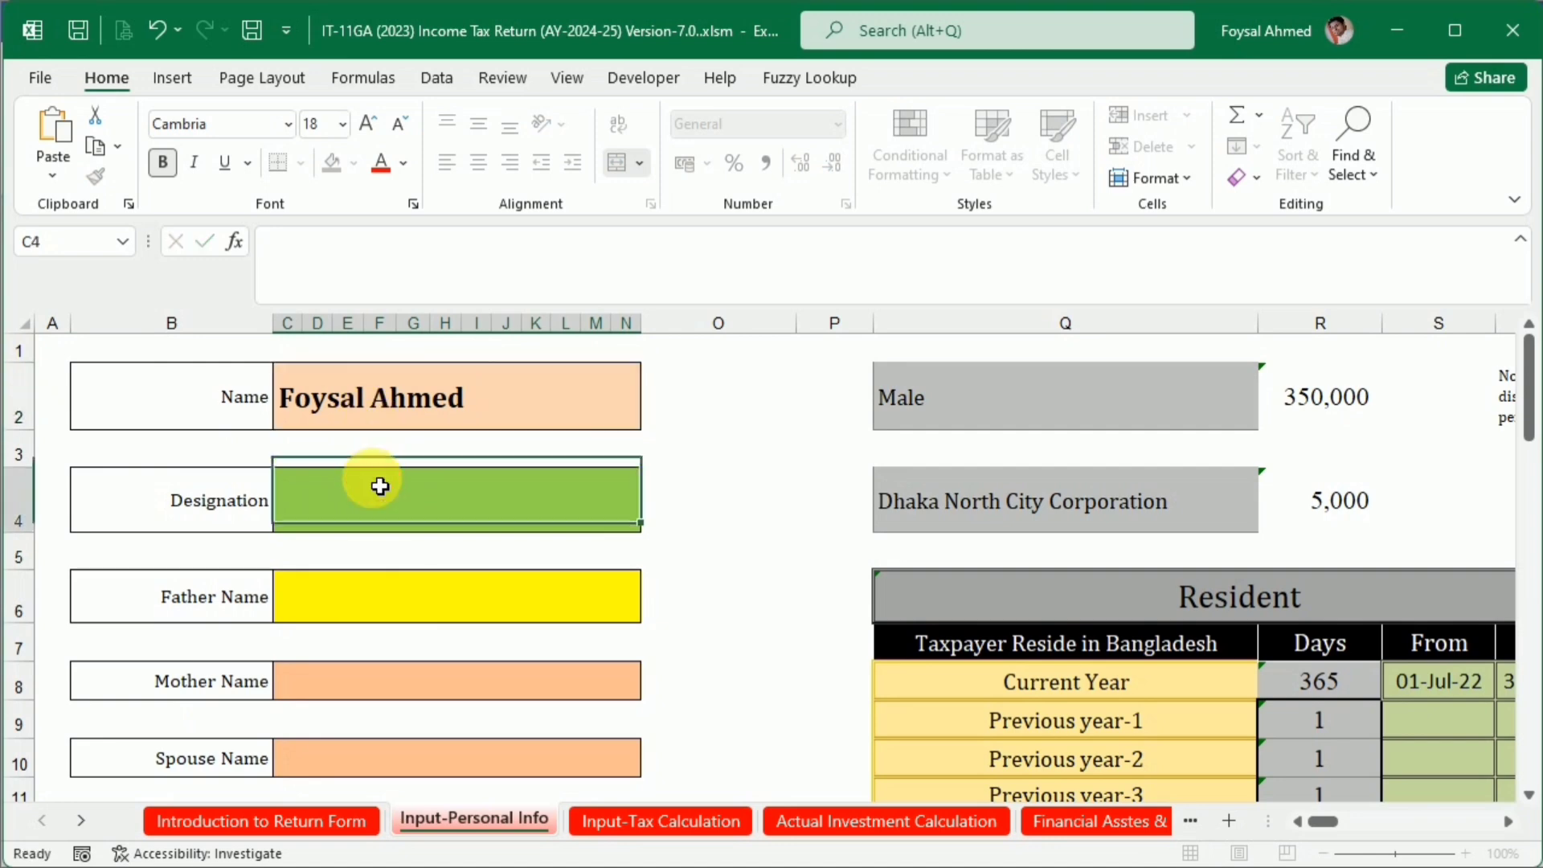
Switch to e-TIN Certificate.doc in Word, replace the name under Taxpayer's Particulars with the taxpayer's full name, and save the document
key("alt+Tab")
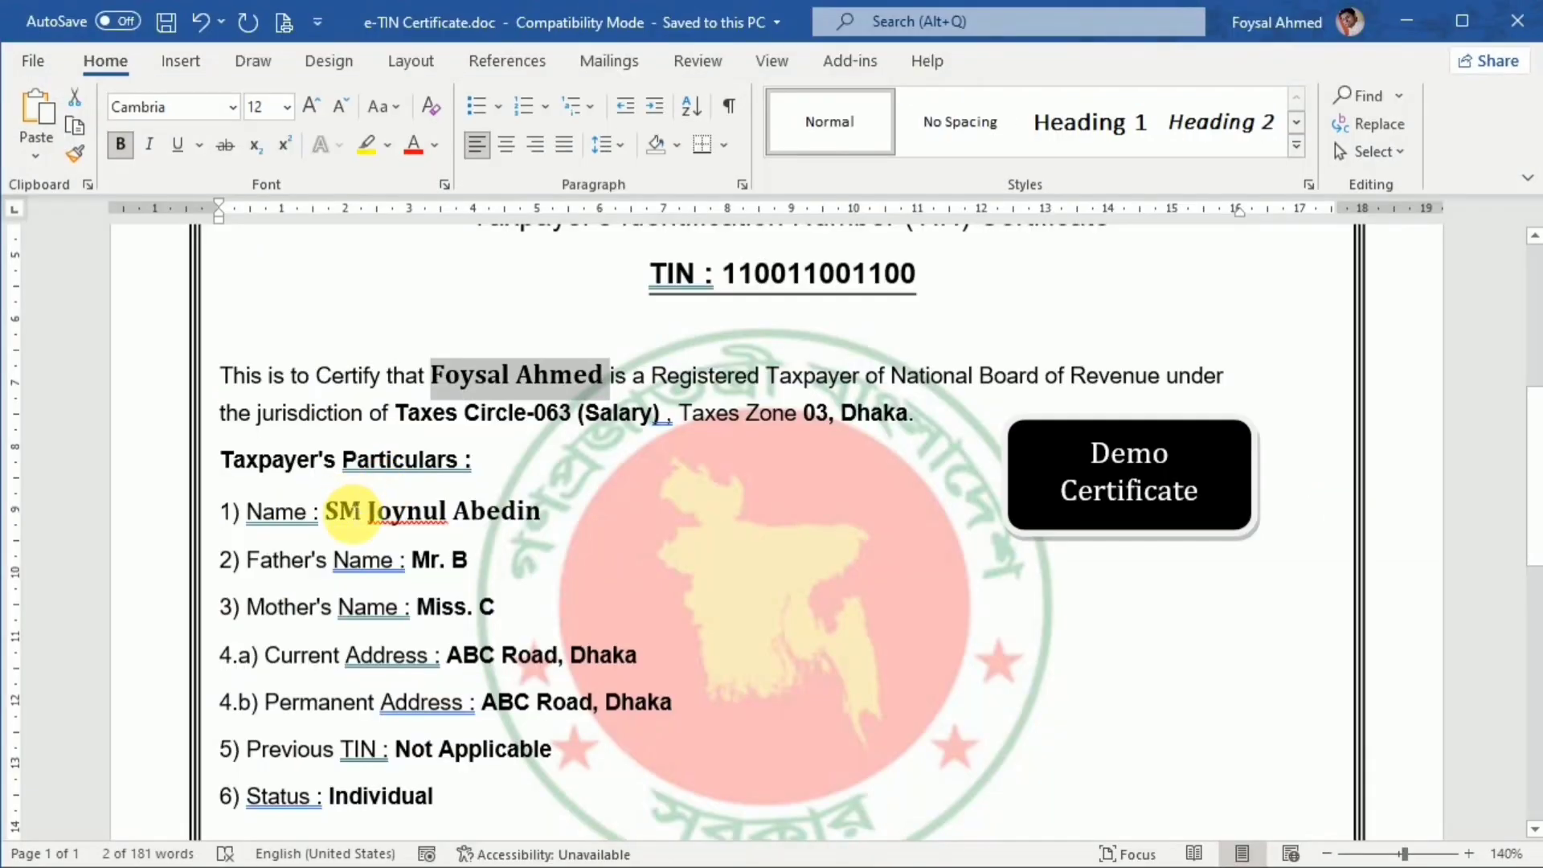
left_click(339, 514)
left_click_drag(339, 514, 540, 511)
left_click_drag(424, 564, 468, 560)
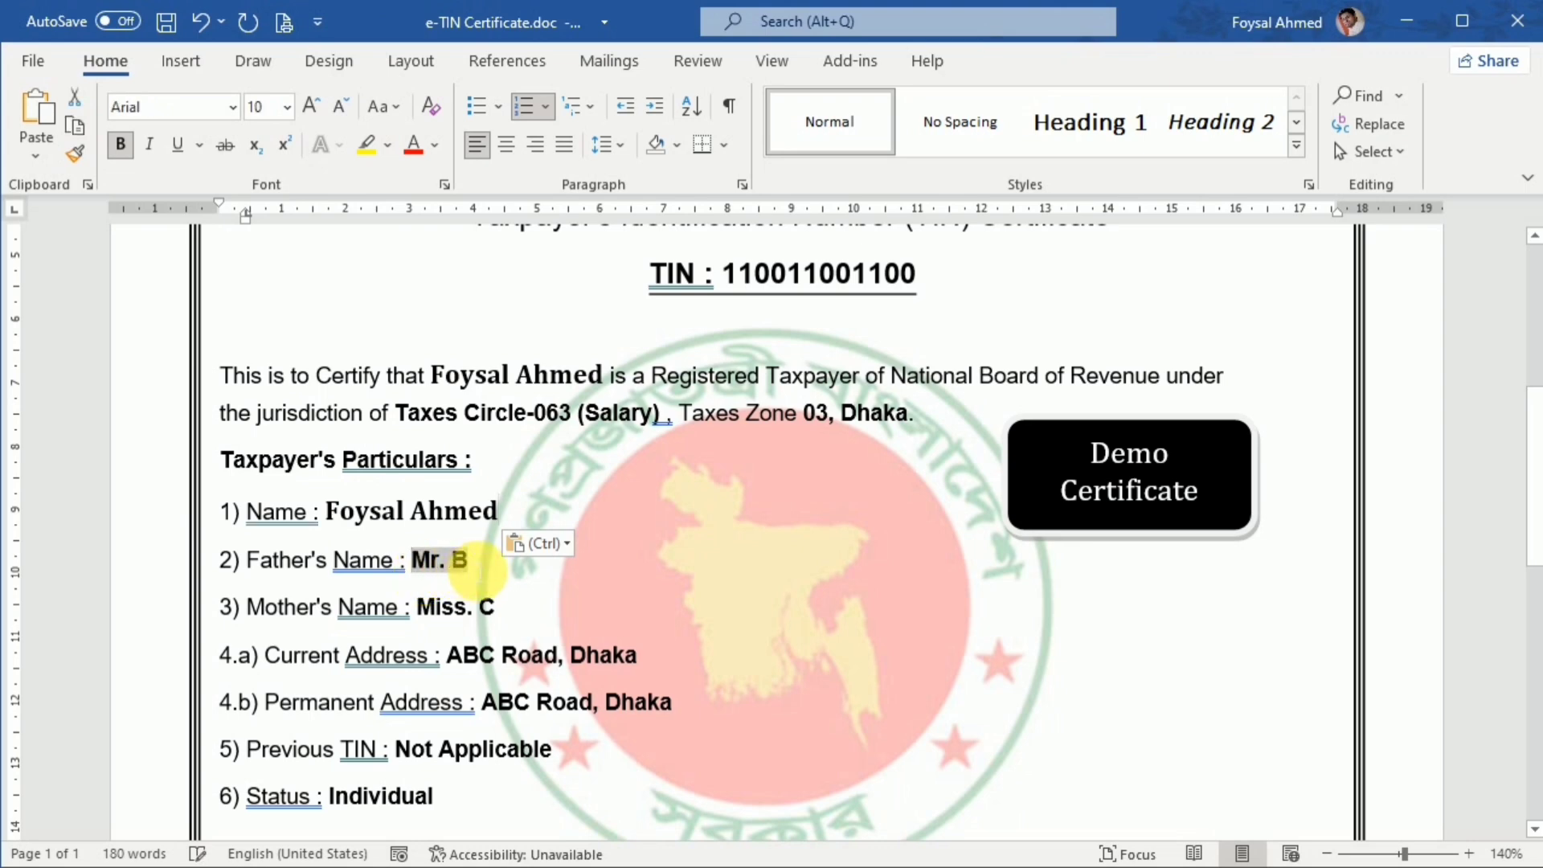
left_click(163, 24)
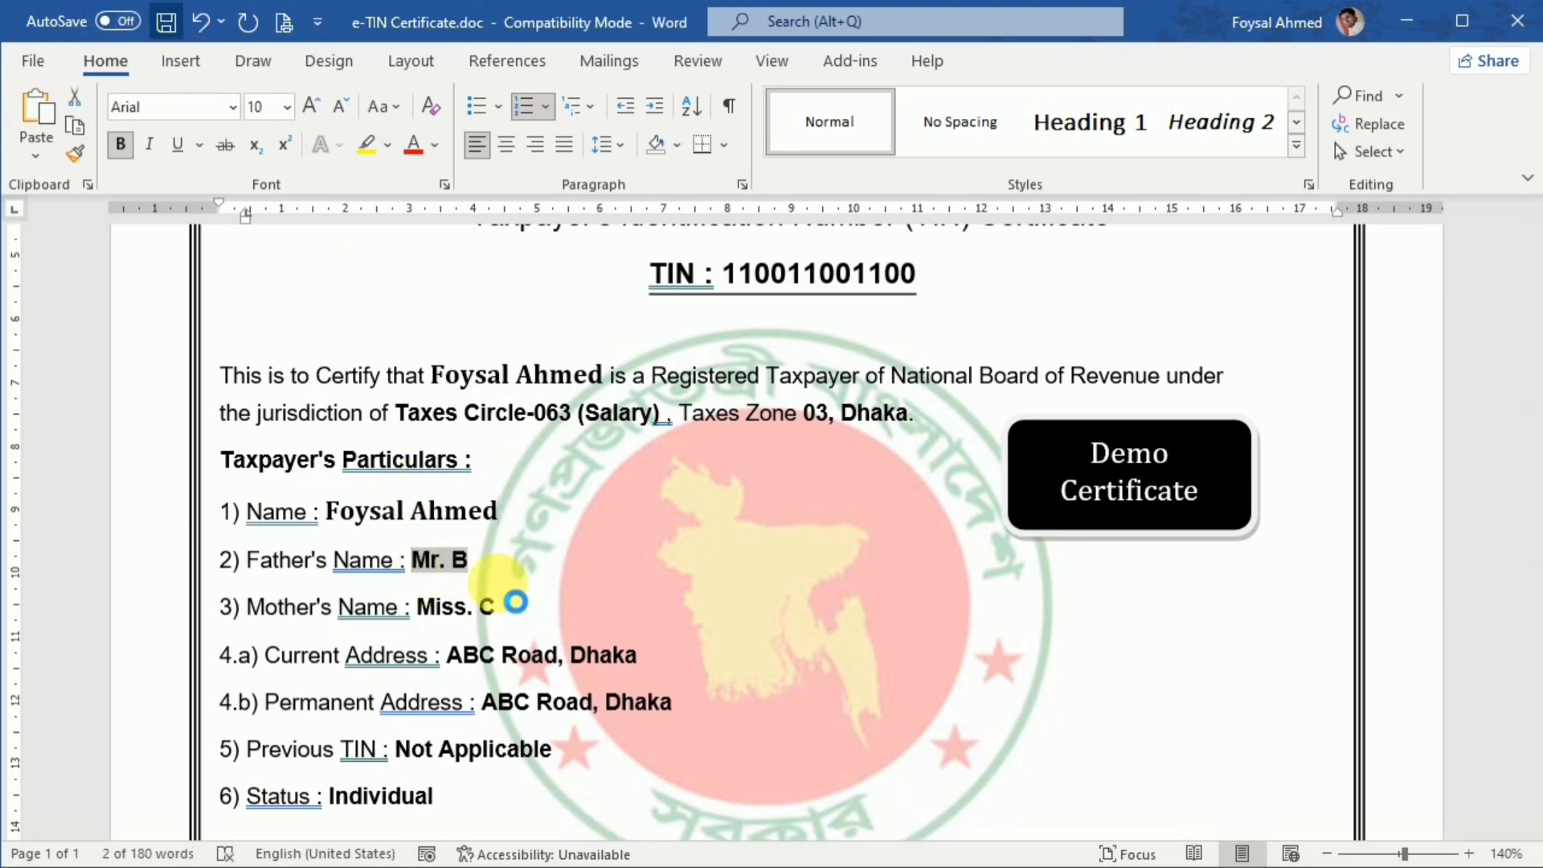
Copy the father's name from the Word certificate into the Father Name field of the Excel Input-Personal Info sheet
left_click(429, 562)
key("ctrl+c")
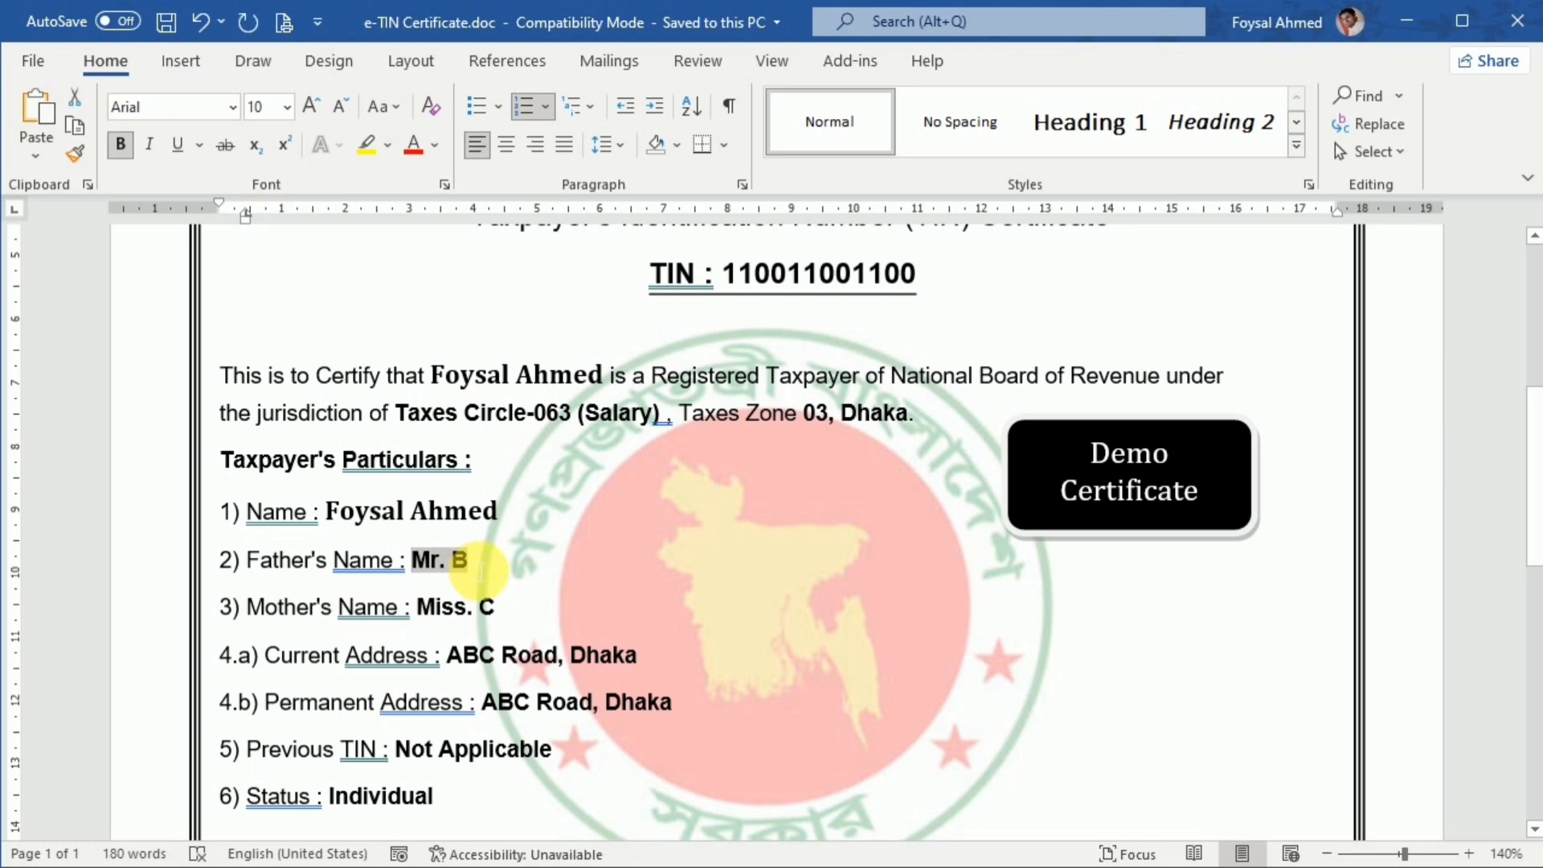
key("alt+Tab")
scroll(562, 587, "down", 1)
left_click(414, 469)
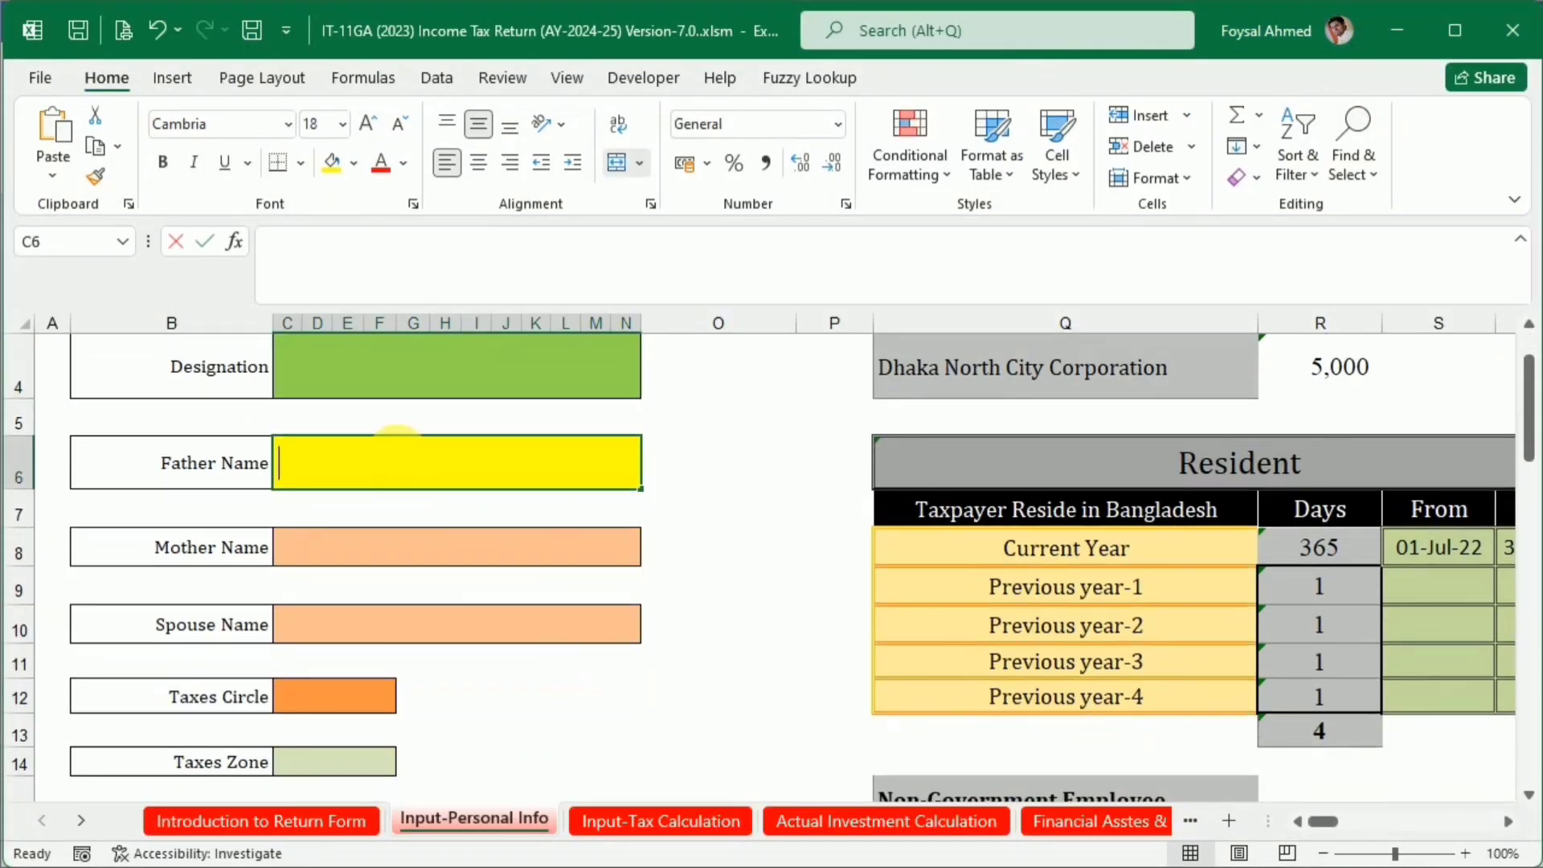
key("ctrl+v")
Copy the mother's name from the Word certificate into the Mother Name field of the Excel sheet
key("alt+Tab")
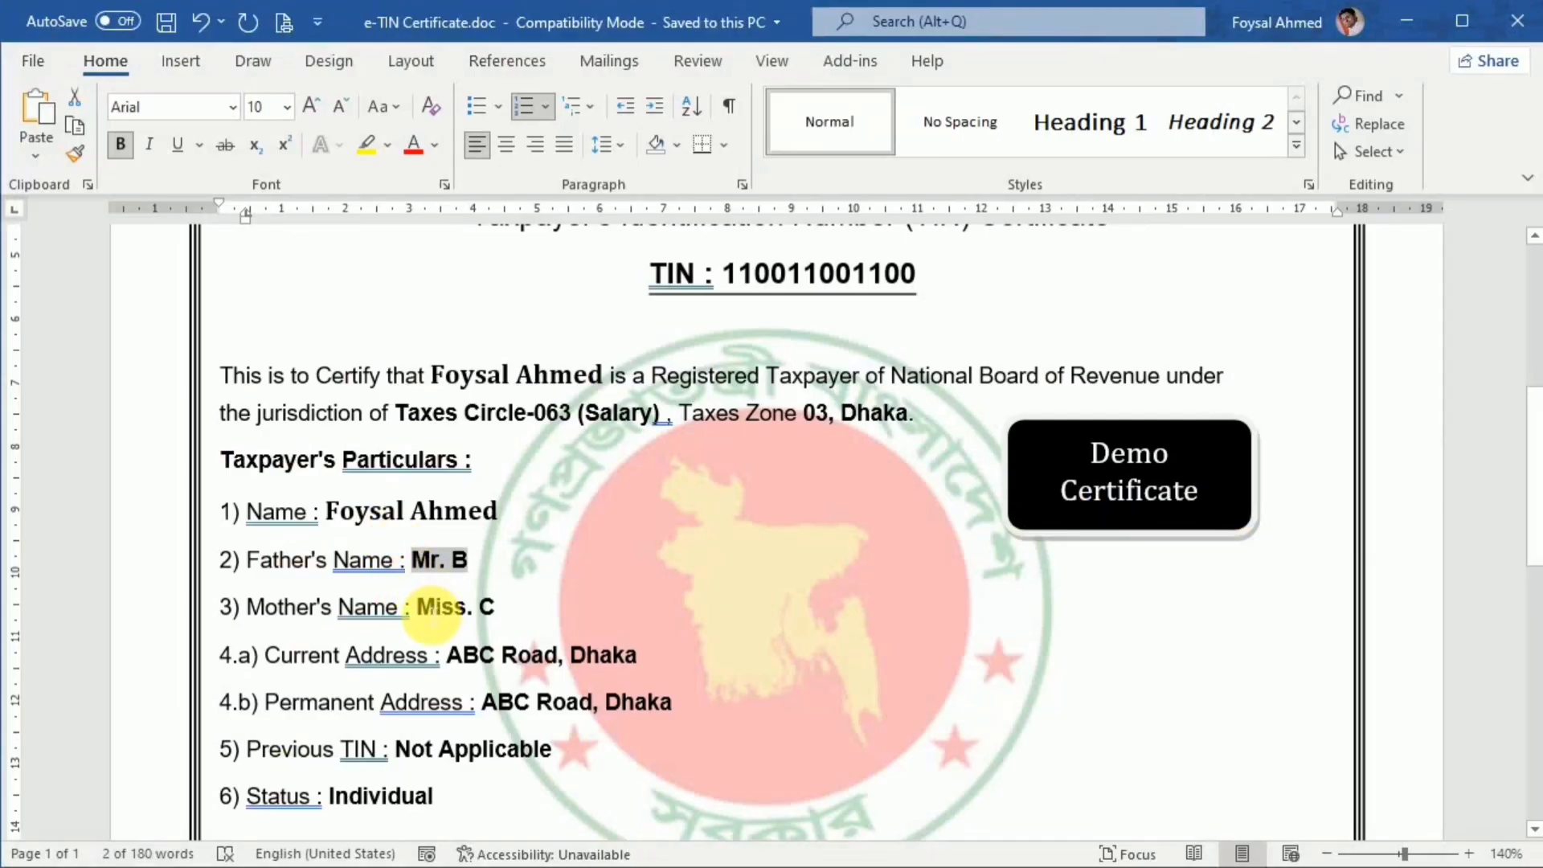
left_click_drag(416, 608, 497, 608)
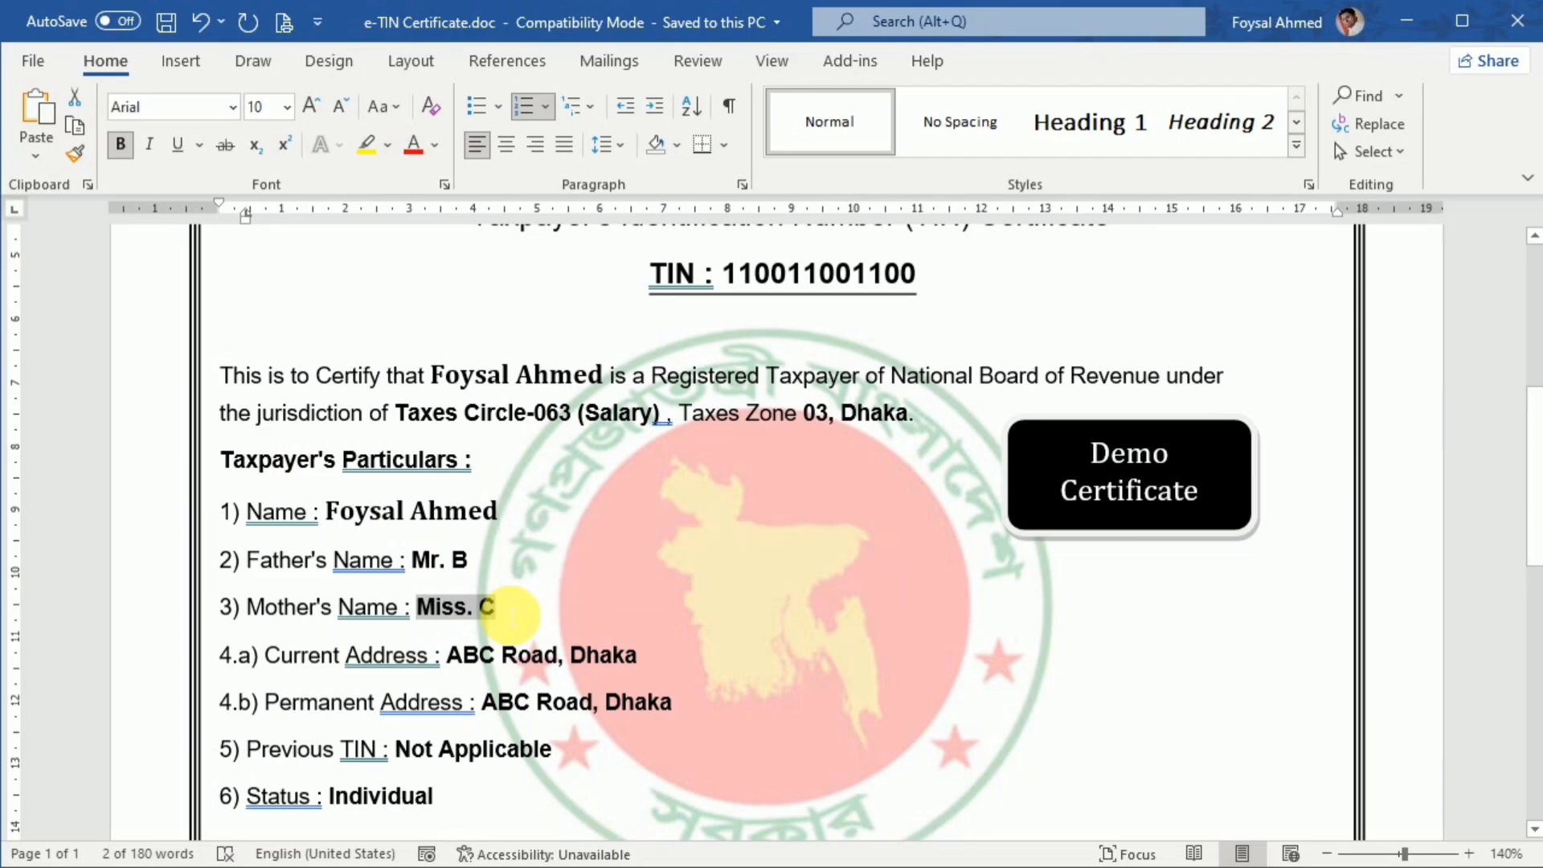
key("alt")
key("alt+Tab")
left_click(351, 546)
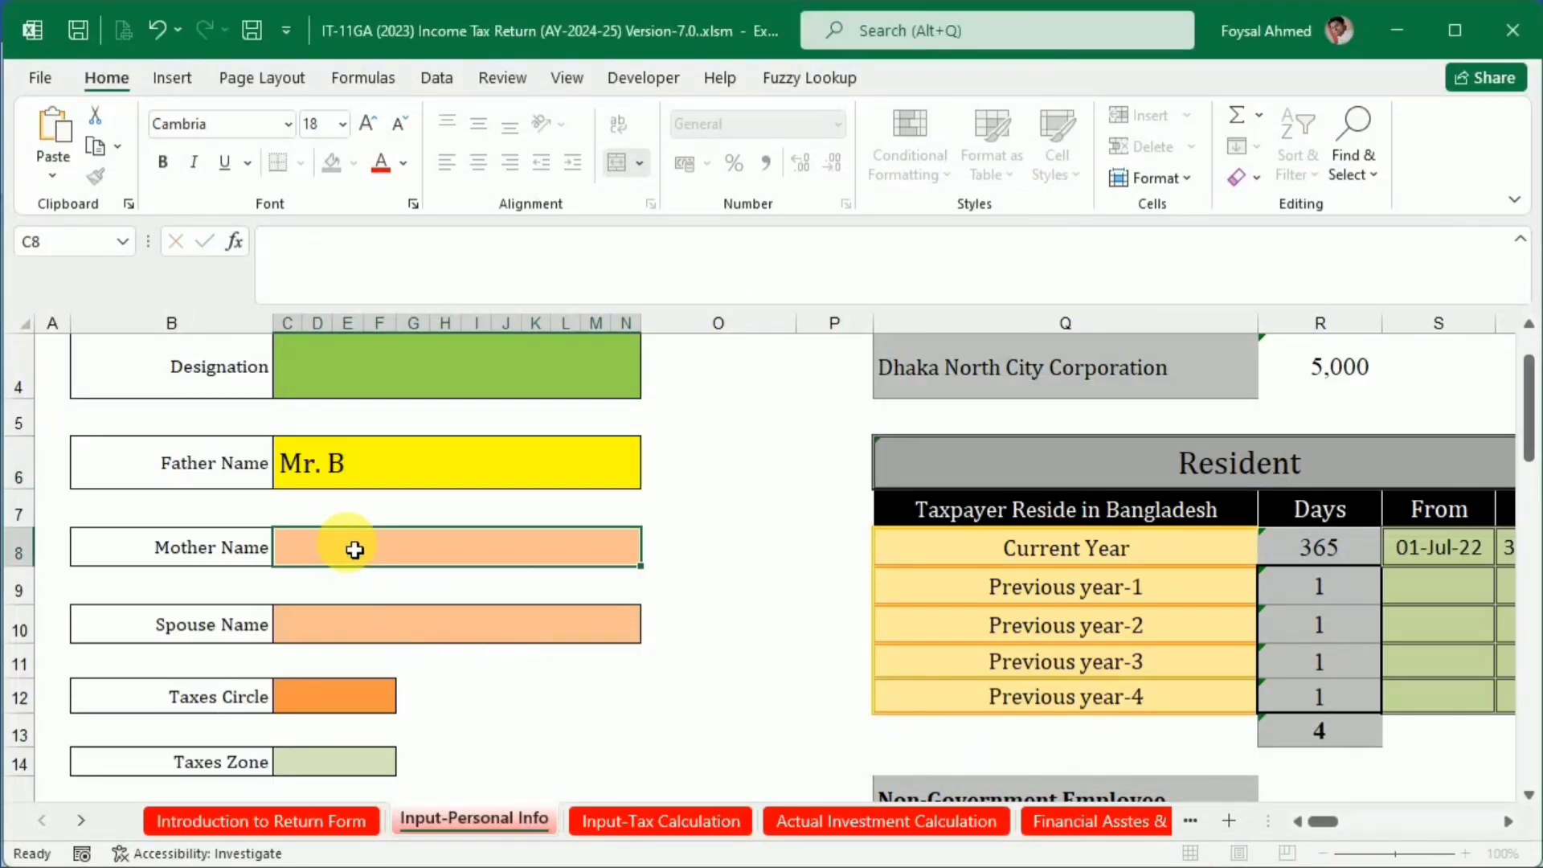
key("ctrl+v")
Copy the current address from the Word certificate into both the Present Address and Permanent Address fields of the Excel sheet
key("alt+Tab")
scroll(459, 589, "down", 1)
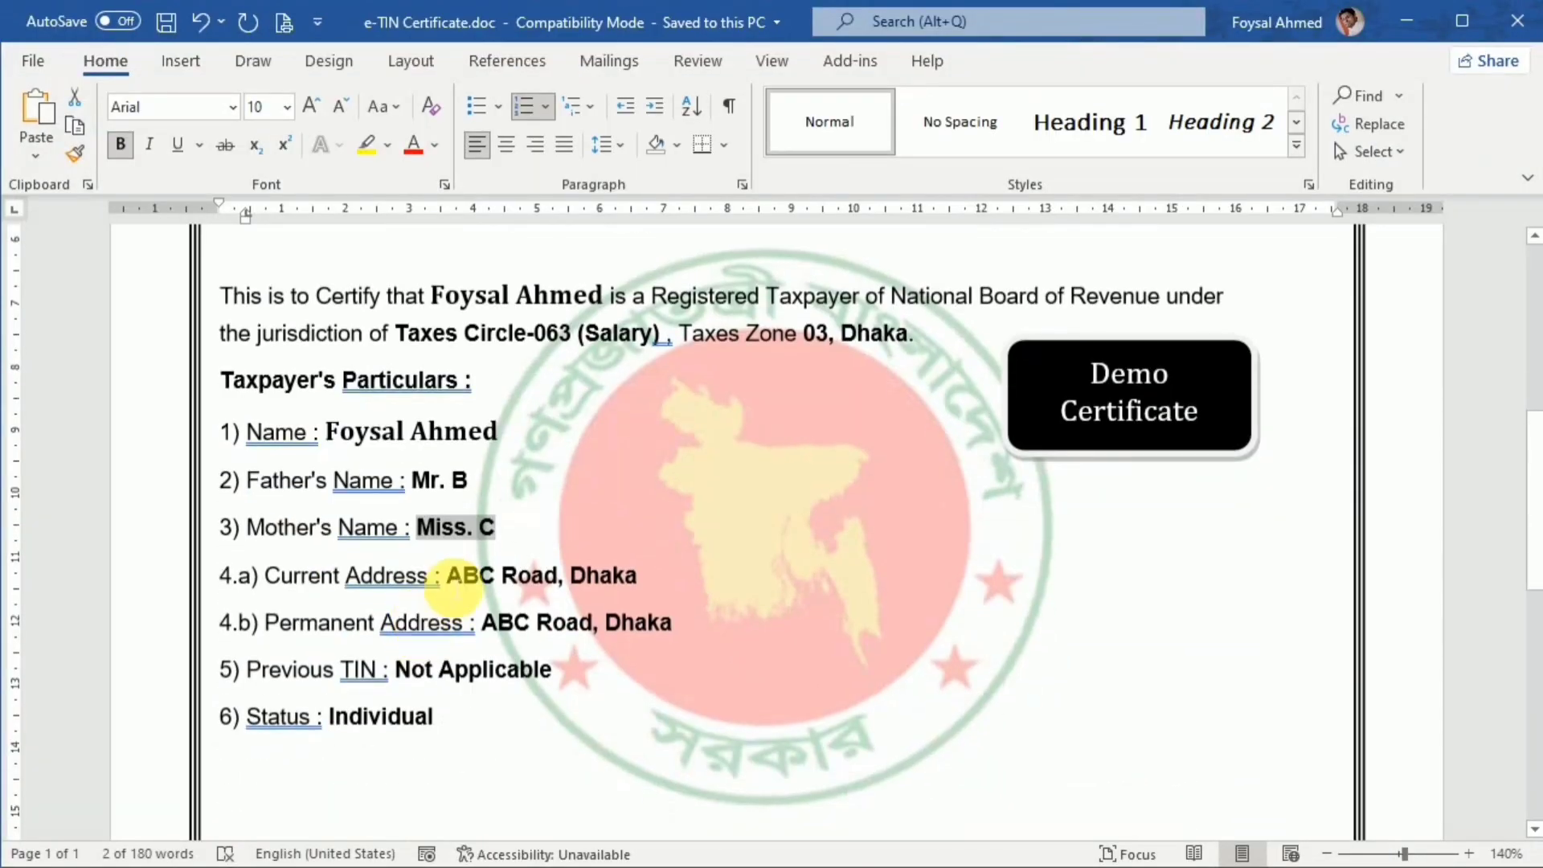
left_click_drag(459, 576, 625, 580)
key("alt+Tab")
scroll(275, 542, "down", 2)
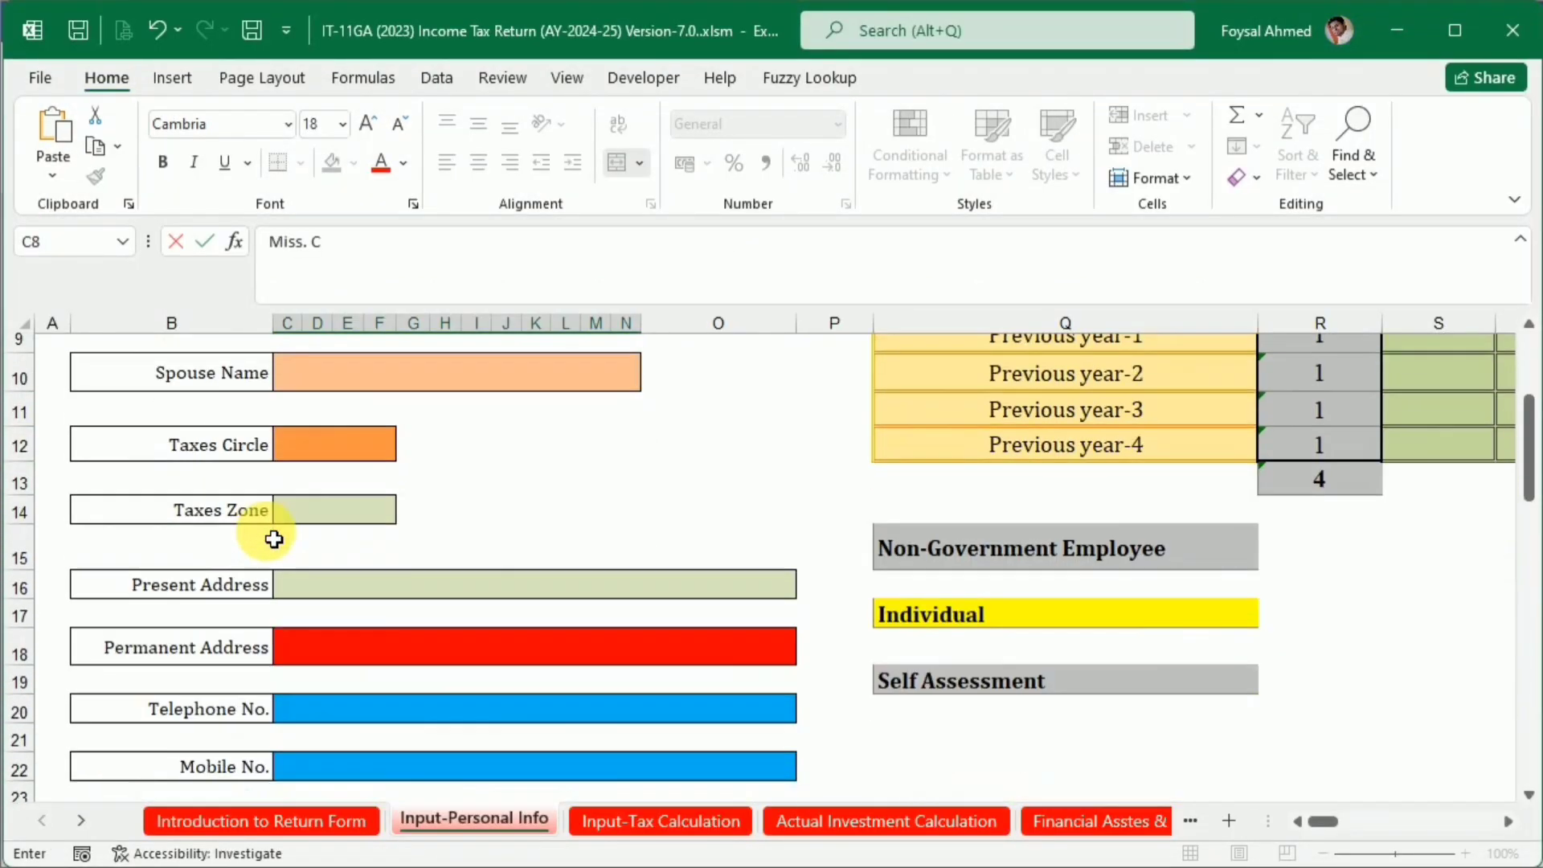
left_click(321, 568)
key("ctrl+v")
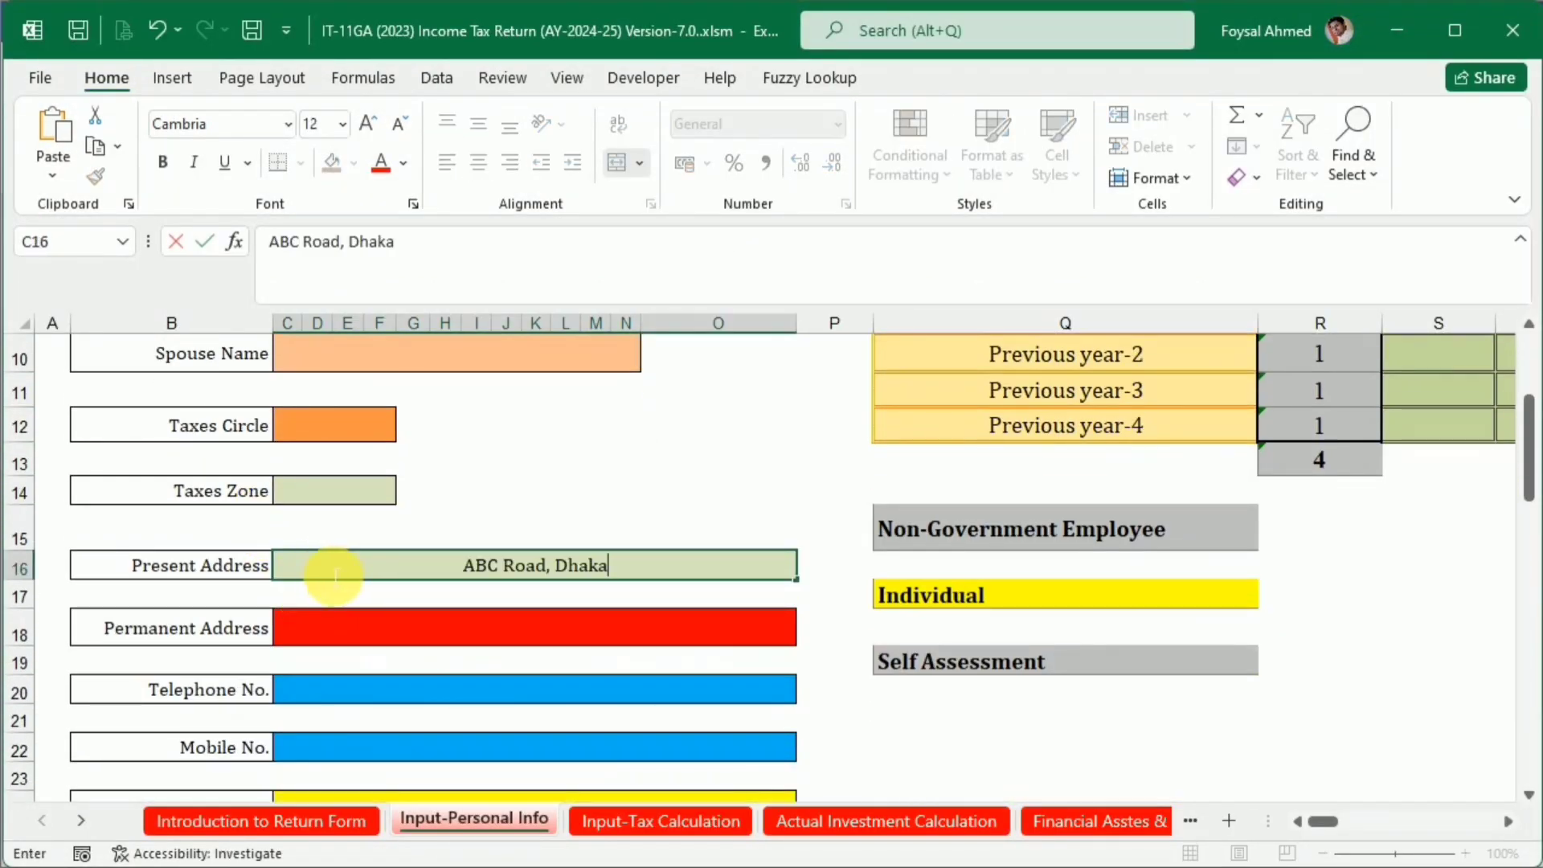
left_click(395, 637)
key("ctrl+v")
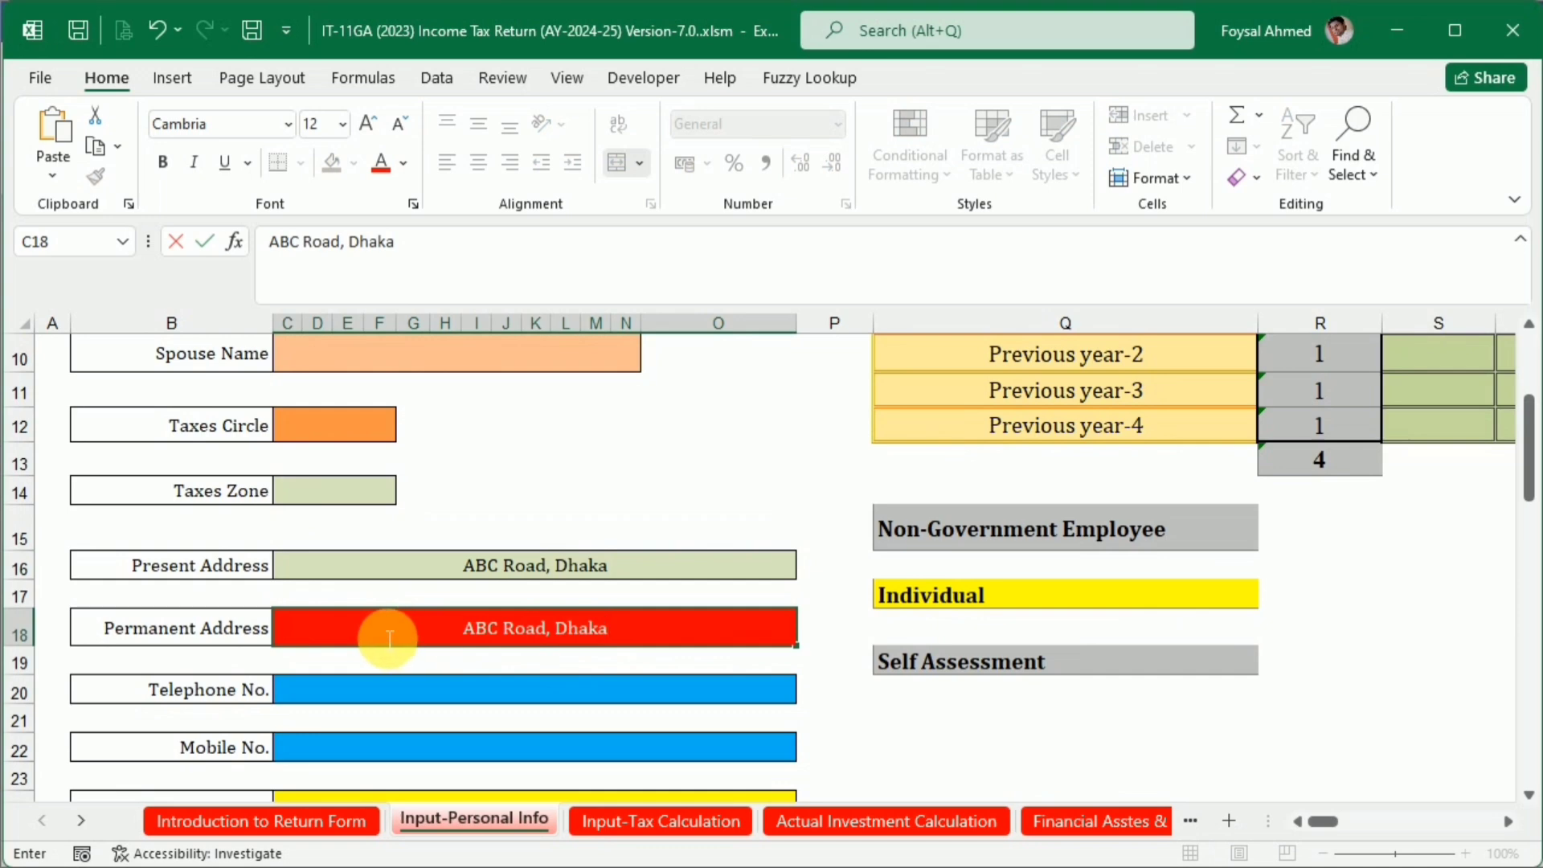
Copy the tax circle 063 (Salary) from the Word certificate into the Taxes Circle field of the Excel sheet
scroll(386, 637, "up", 3)
scroll(386, 637, "up", 1)
scroll(386, 636, "down", 2)
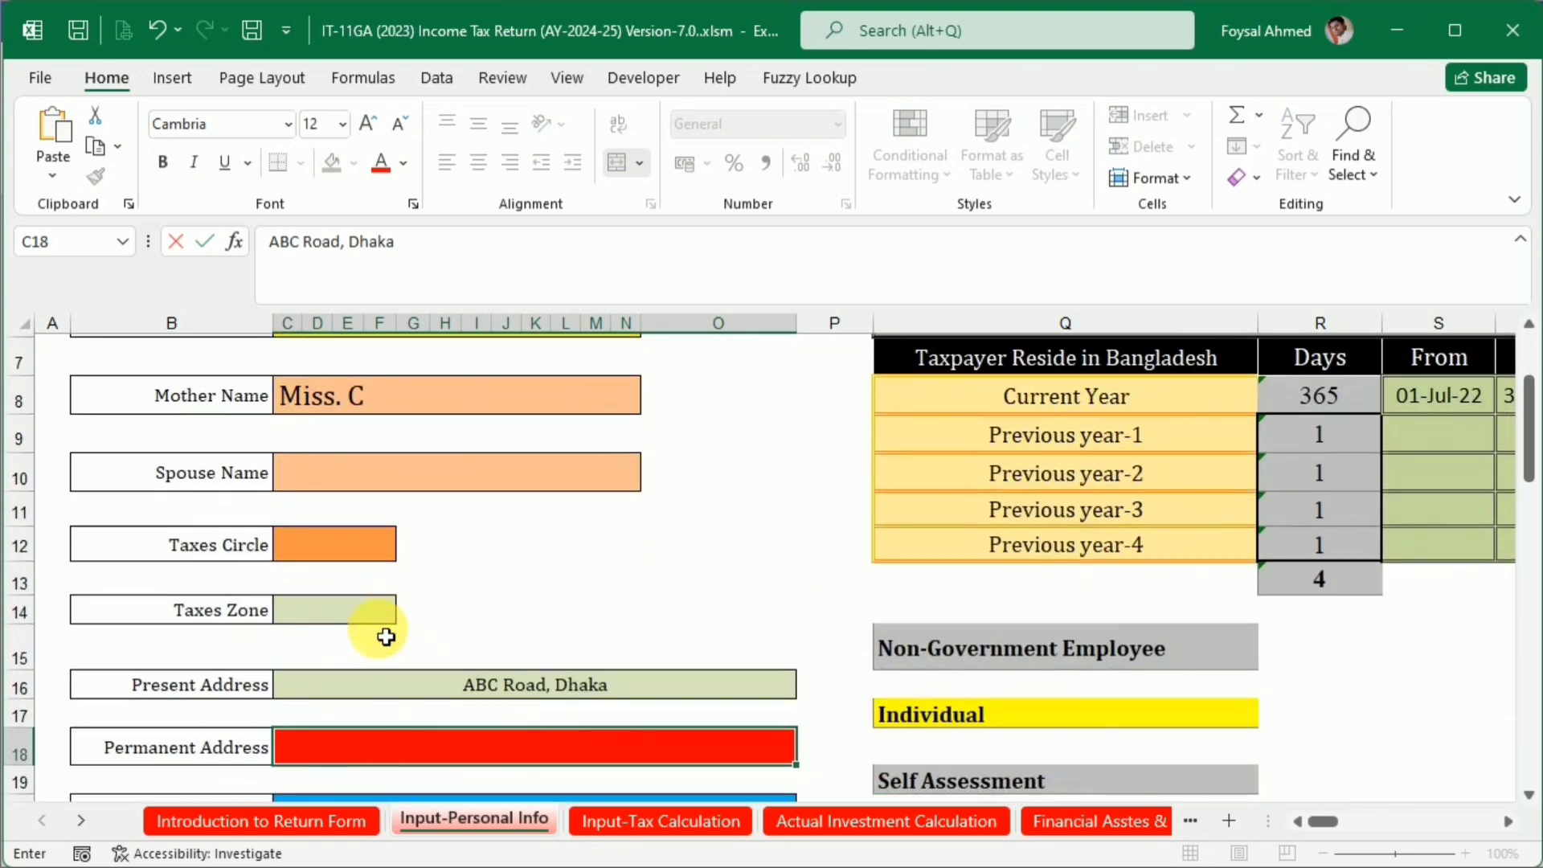
left_click(351, 548)
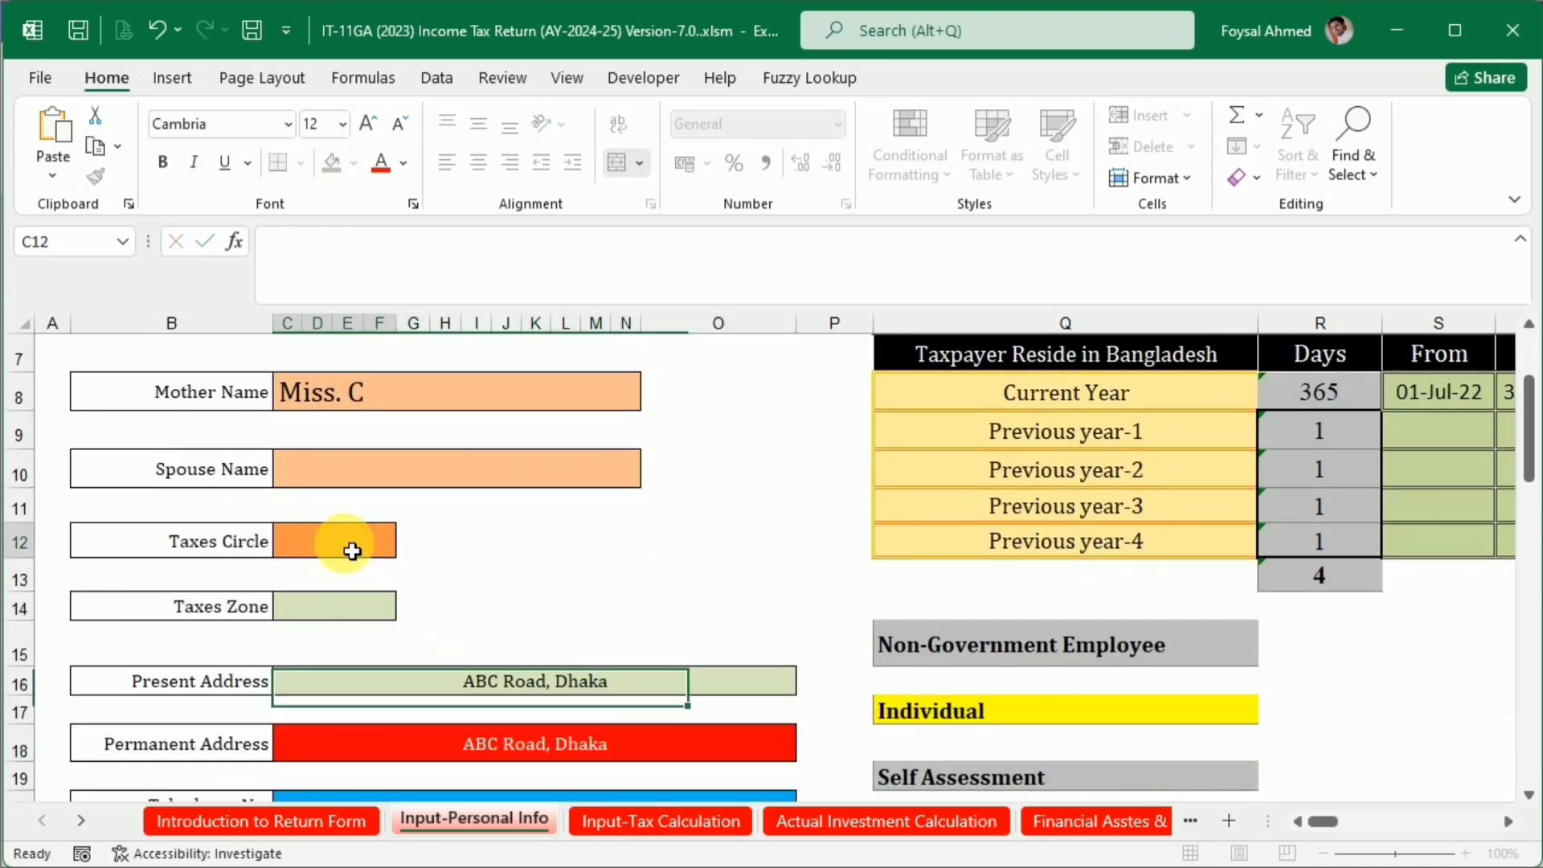
key("alt+Tab")
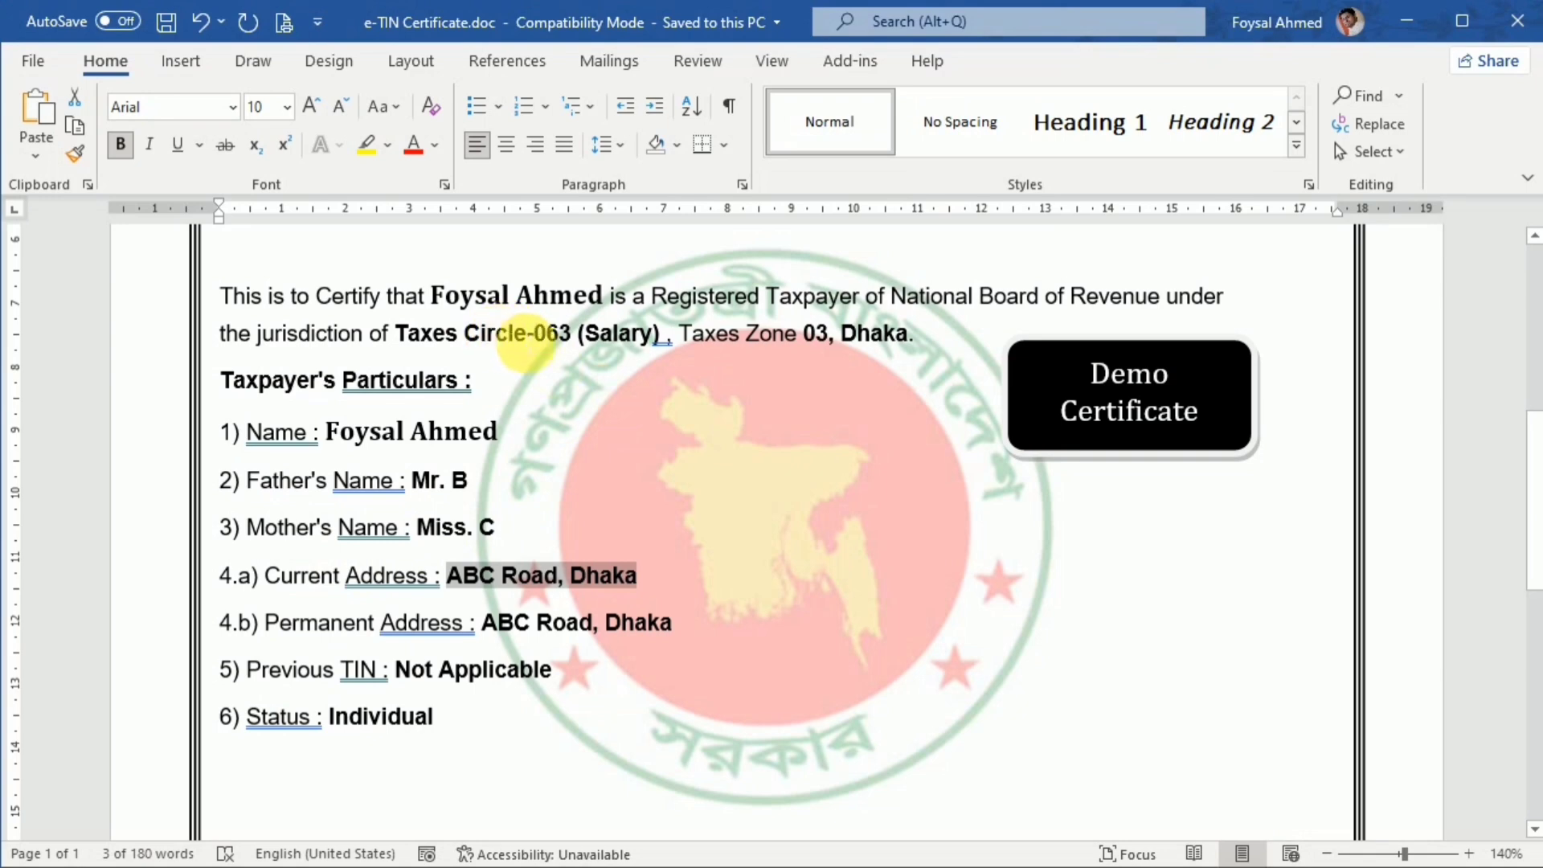
left_click_drag(535, 336, 651, 353)
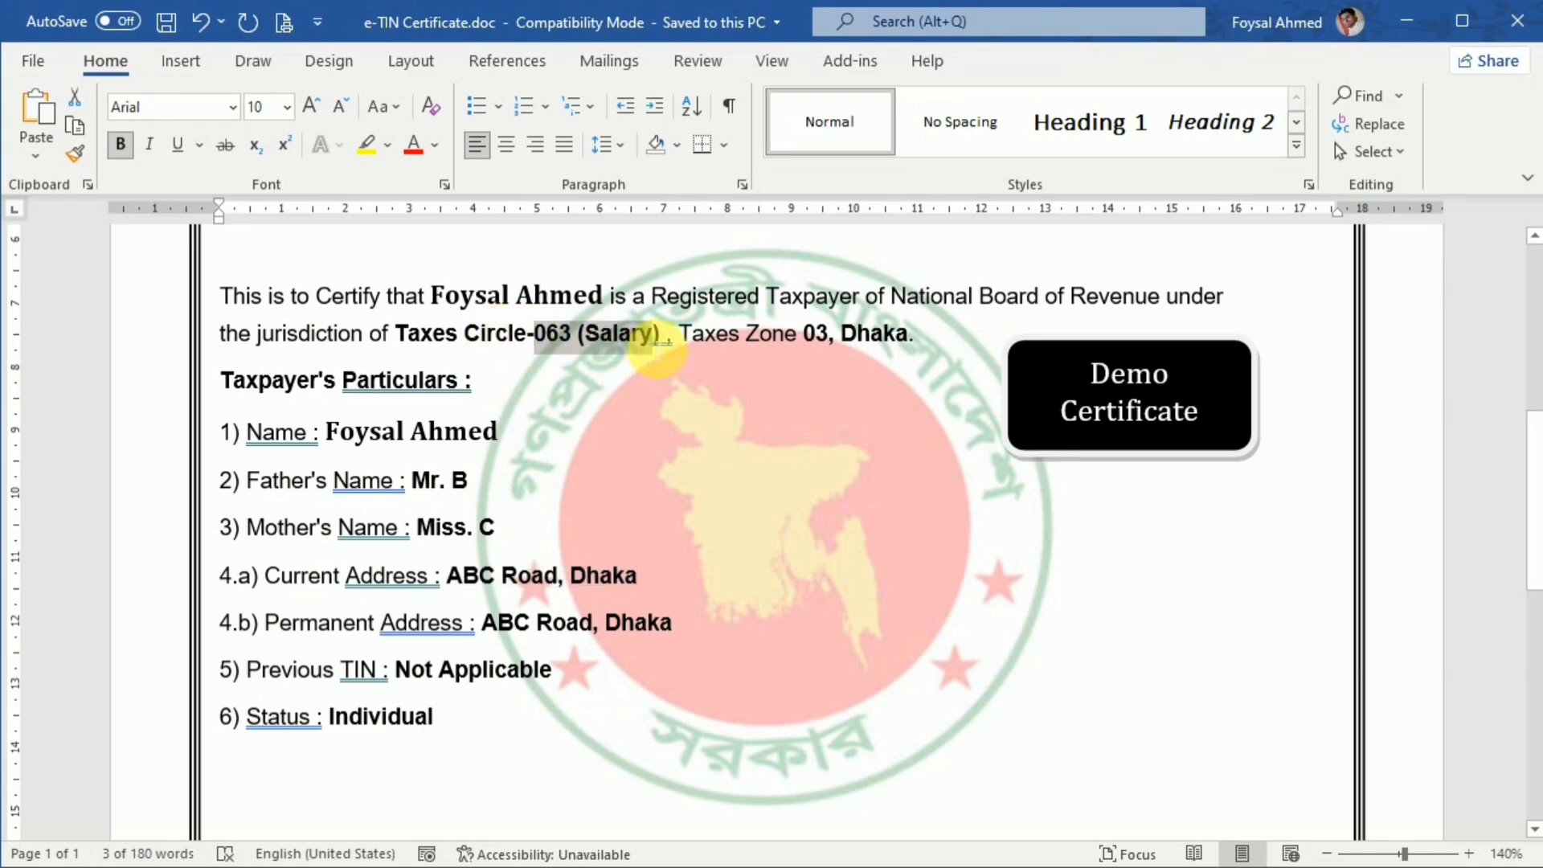
key("alt+Tab")
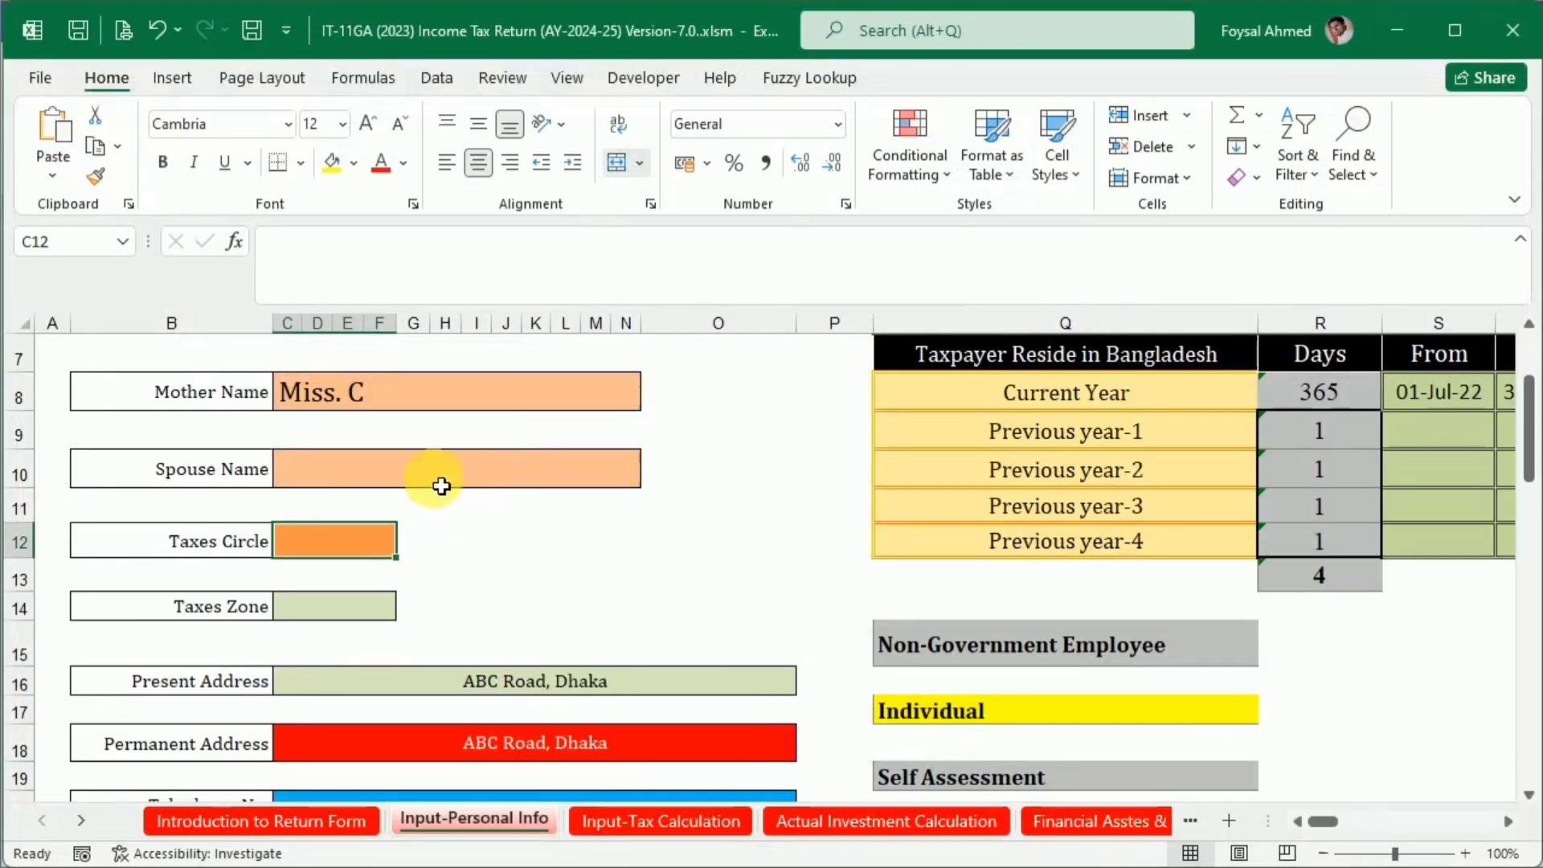
left_click(317, 540)
key("ctrl+v")
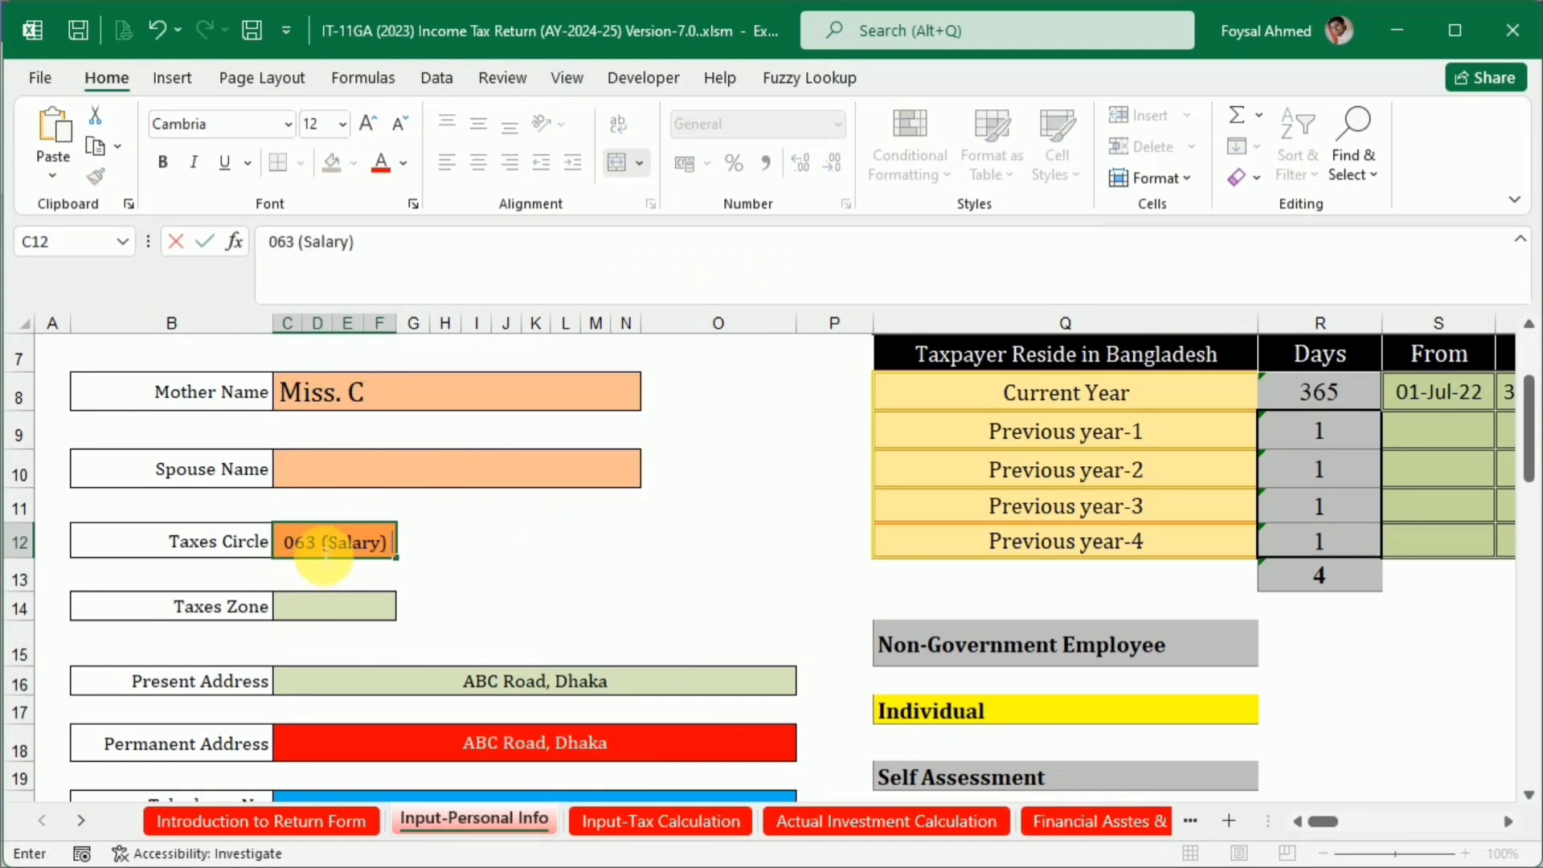
Copy the tax zone 03, Dhaka from the Word certificate into the Taxes Zone field of the Excel sheet
left_click(321, 604)
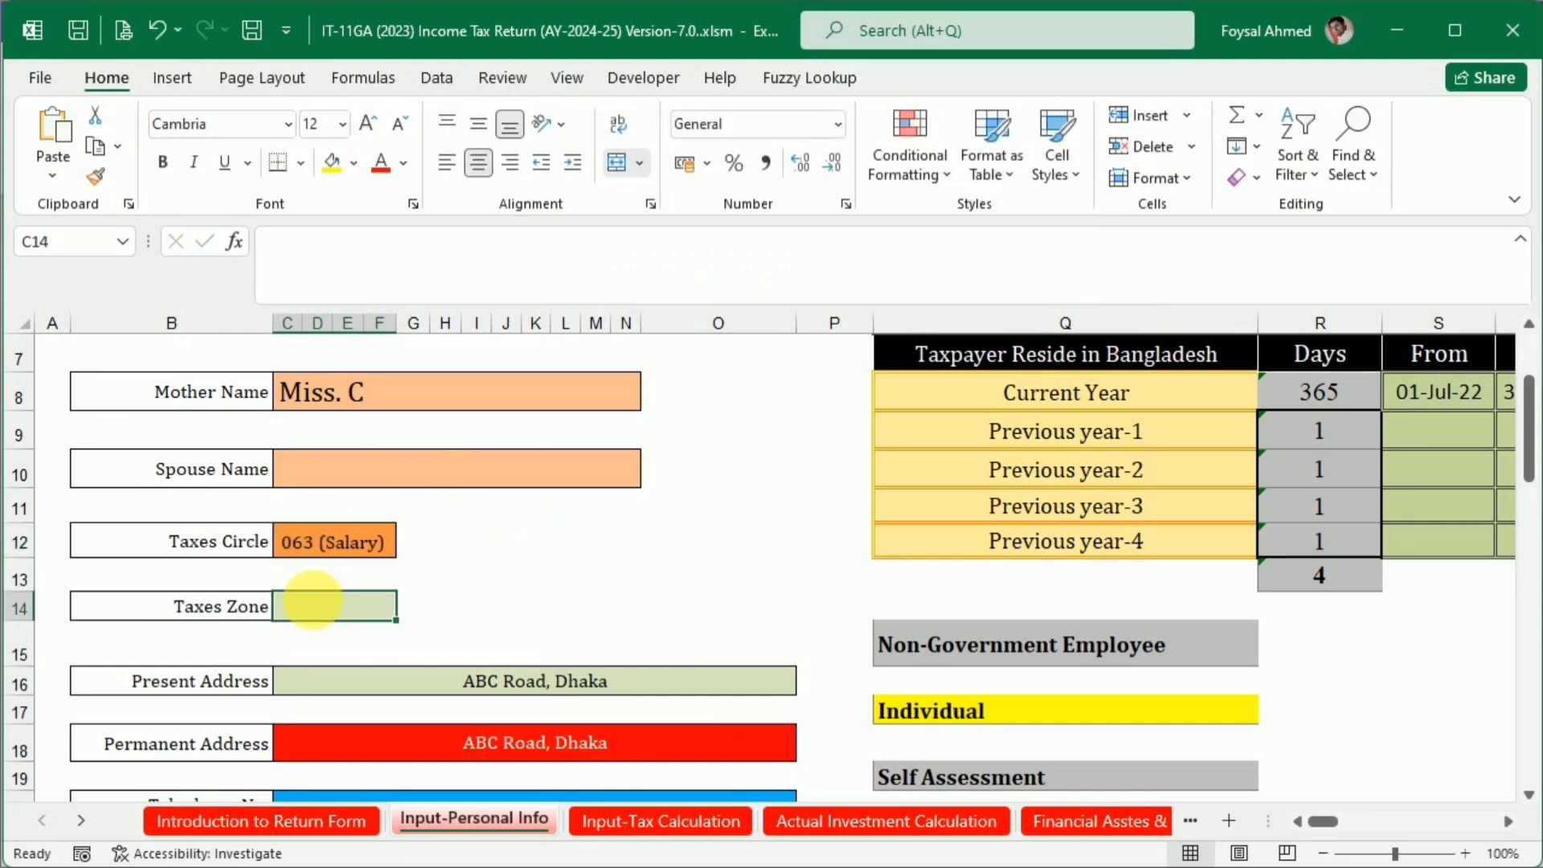
key("alt+Tab")
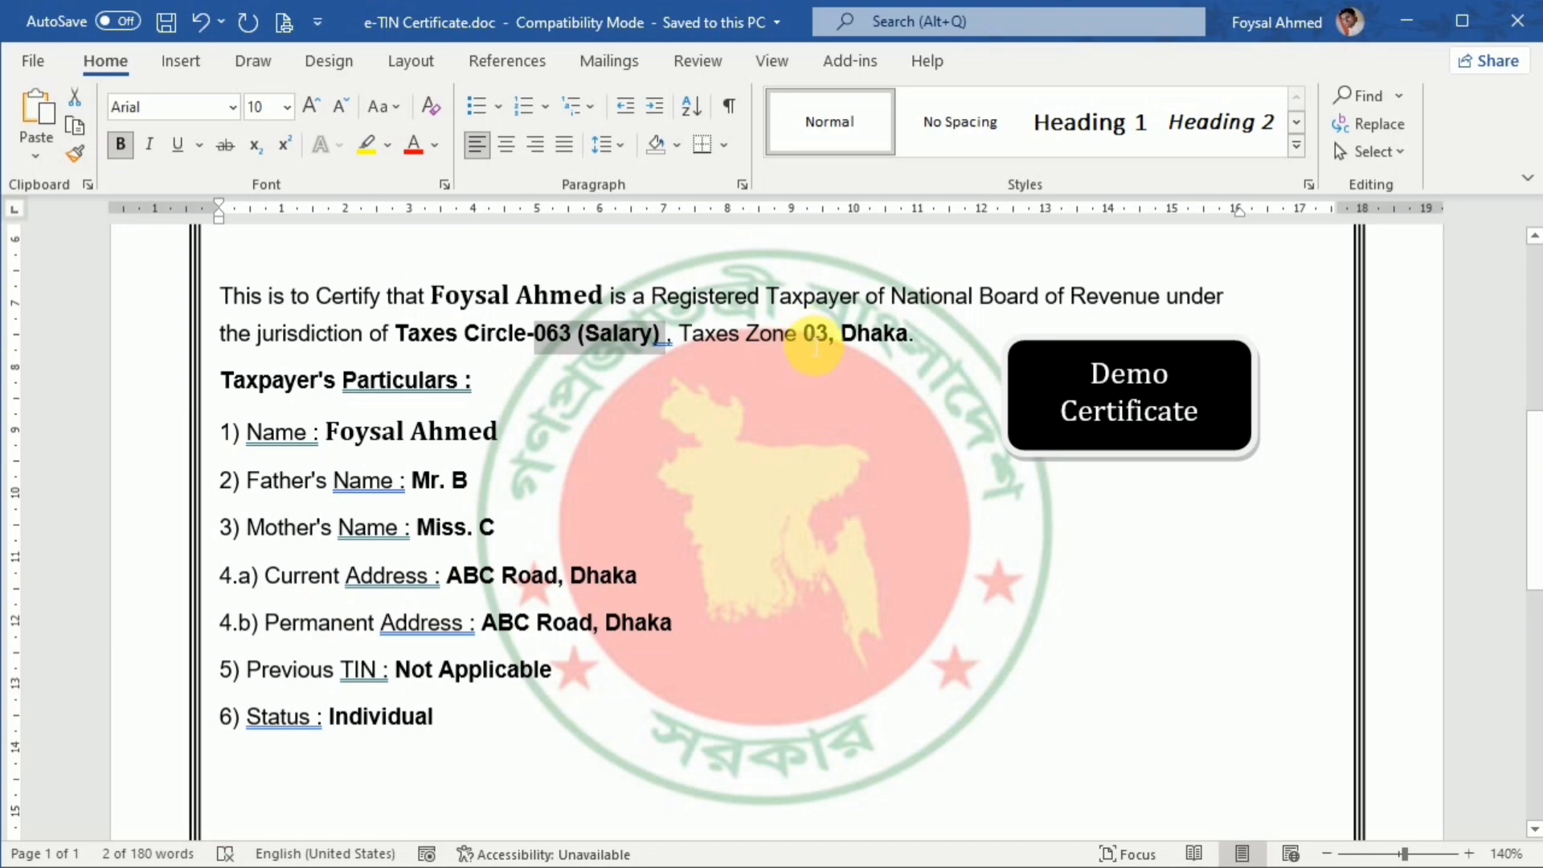
left_click_drag(806, 341, 909, 338)
key("alt+Tab")
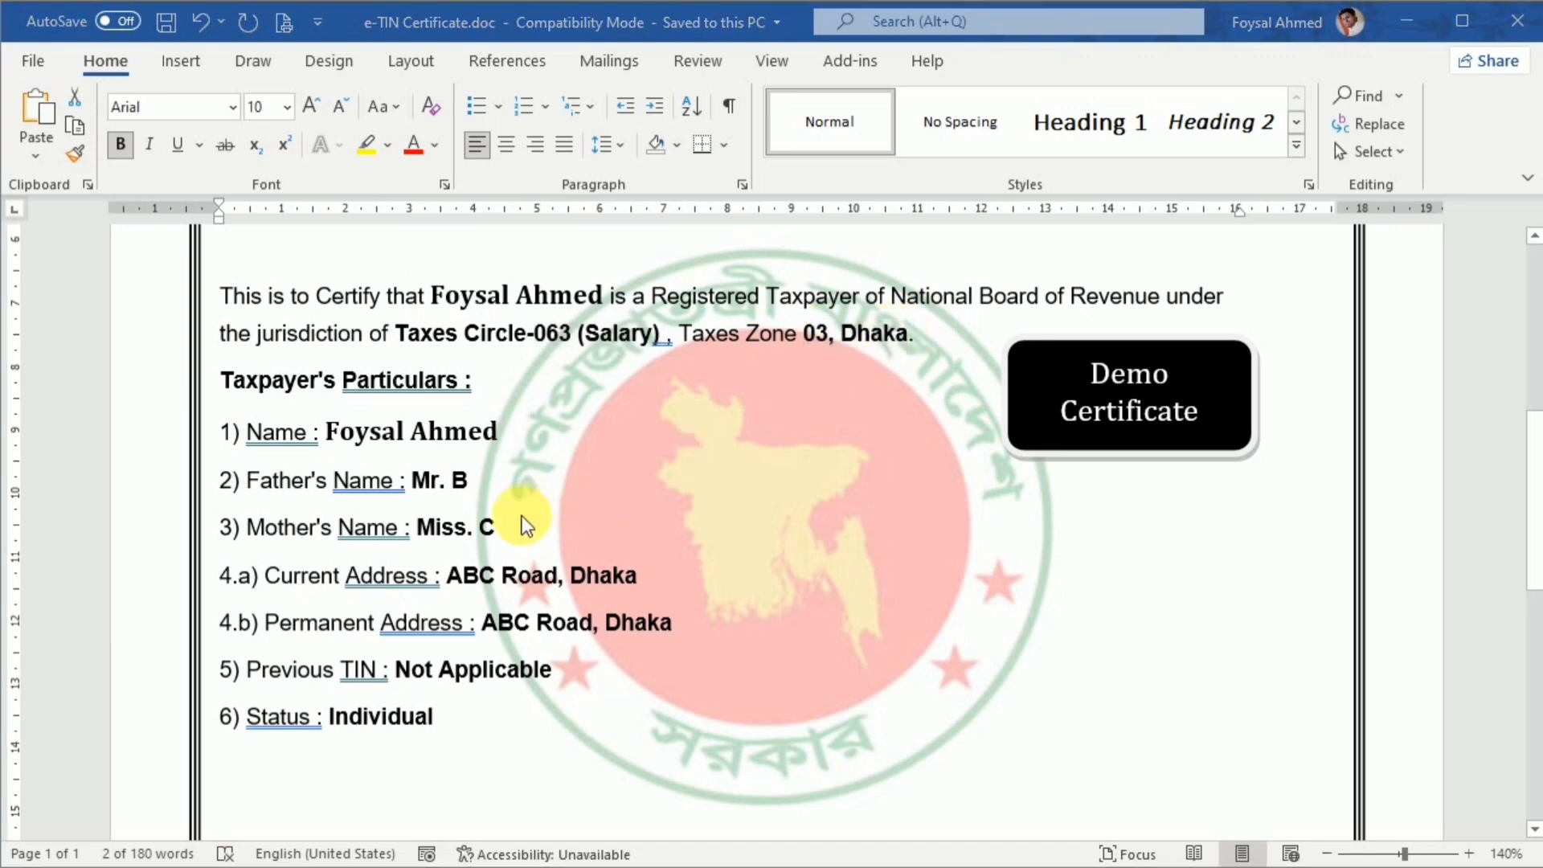
double_click(319, 605)
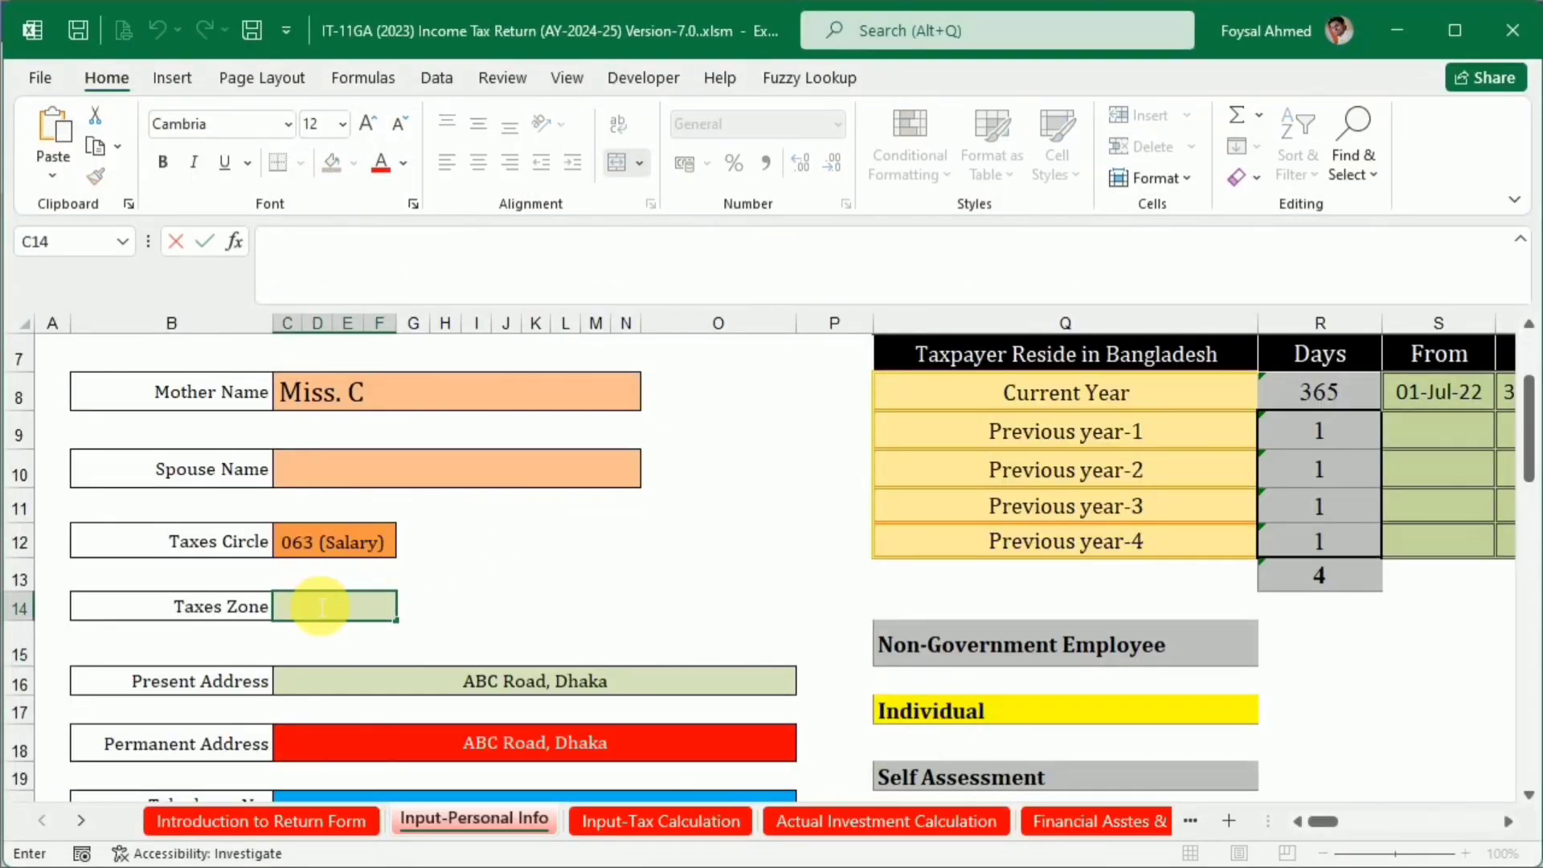
key("ctrl+v")
left_click(568, 575)
Enter the taxpayer's telephone number as text in the Telephone No. field
scroll(571, 578, "up", 2)
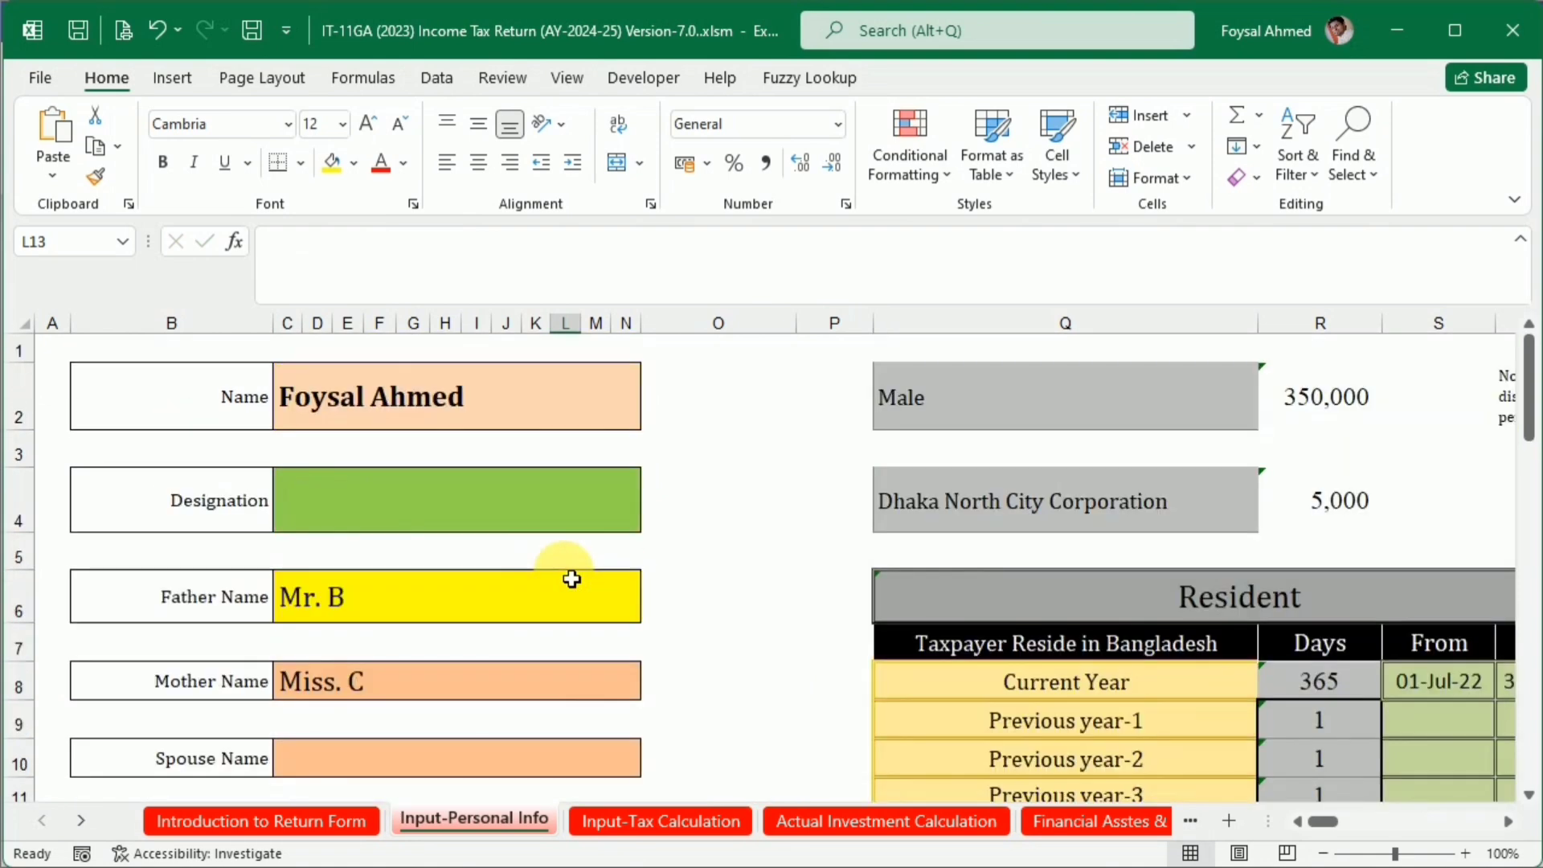
scroll(568, 575, "down", 4)
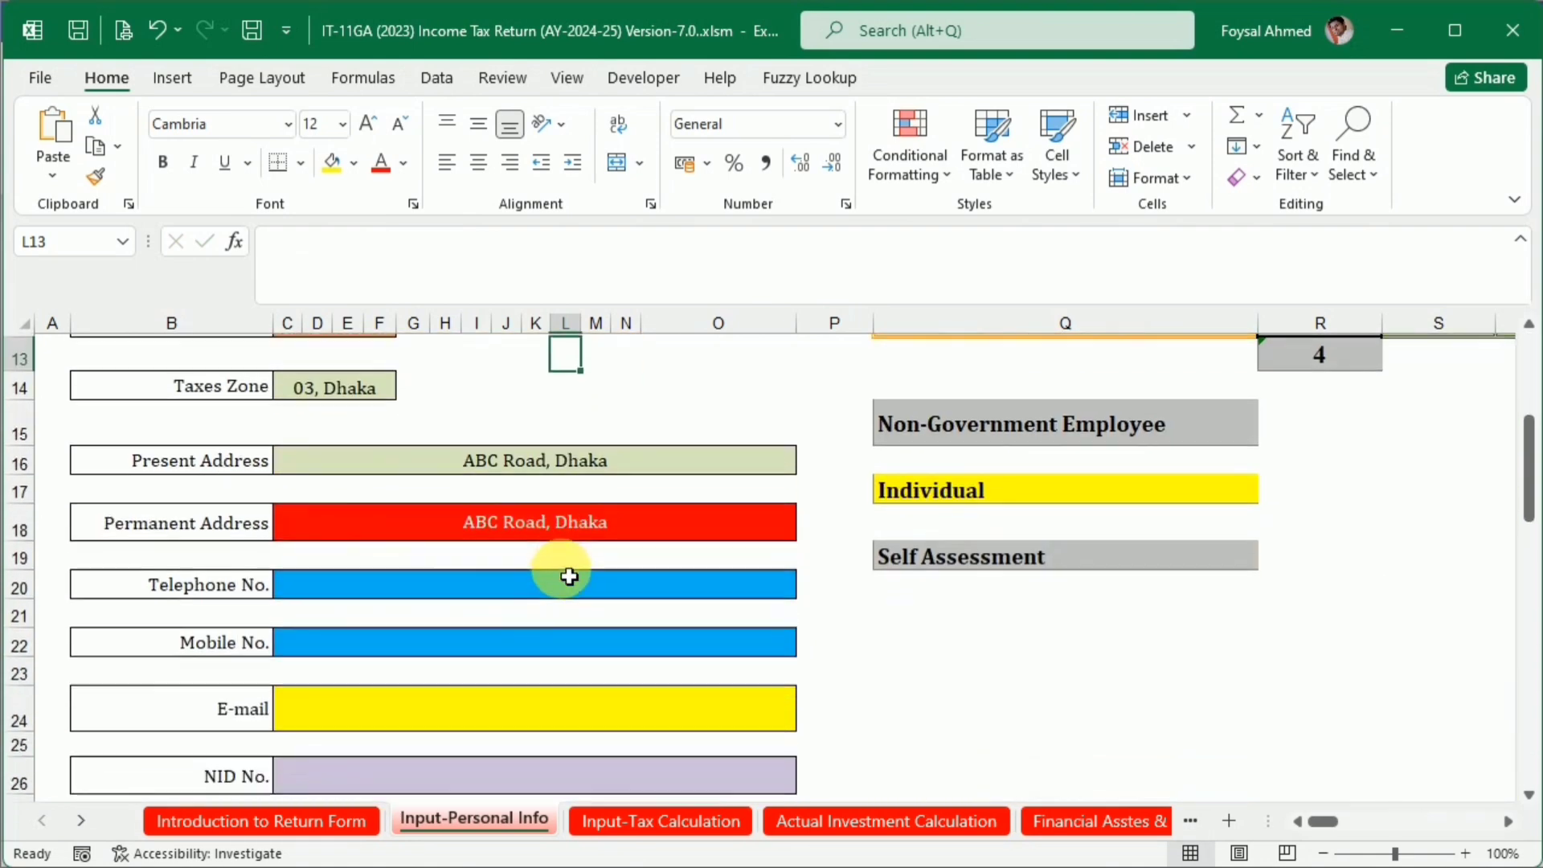
scroll(568, 576, "down", 1)
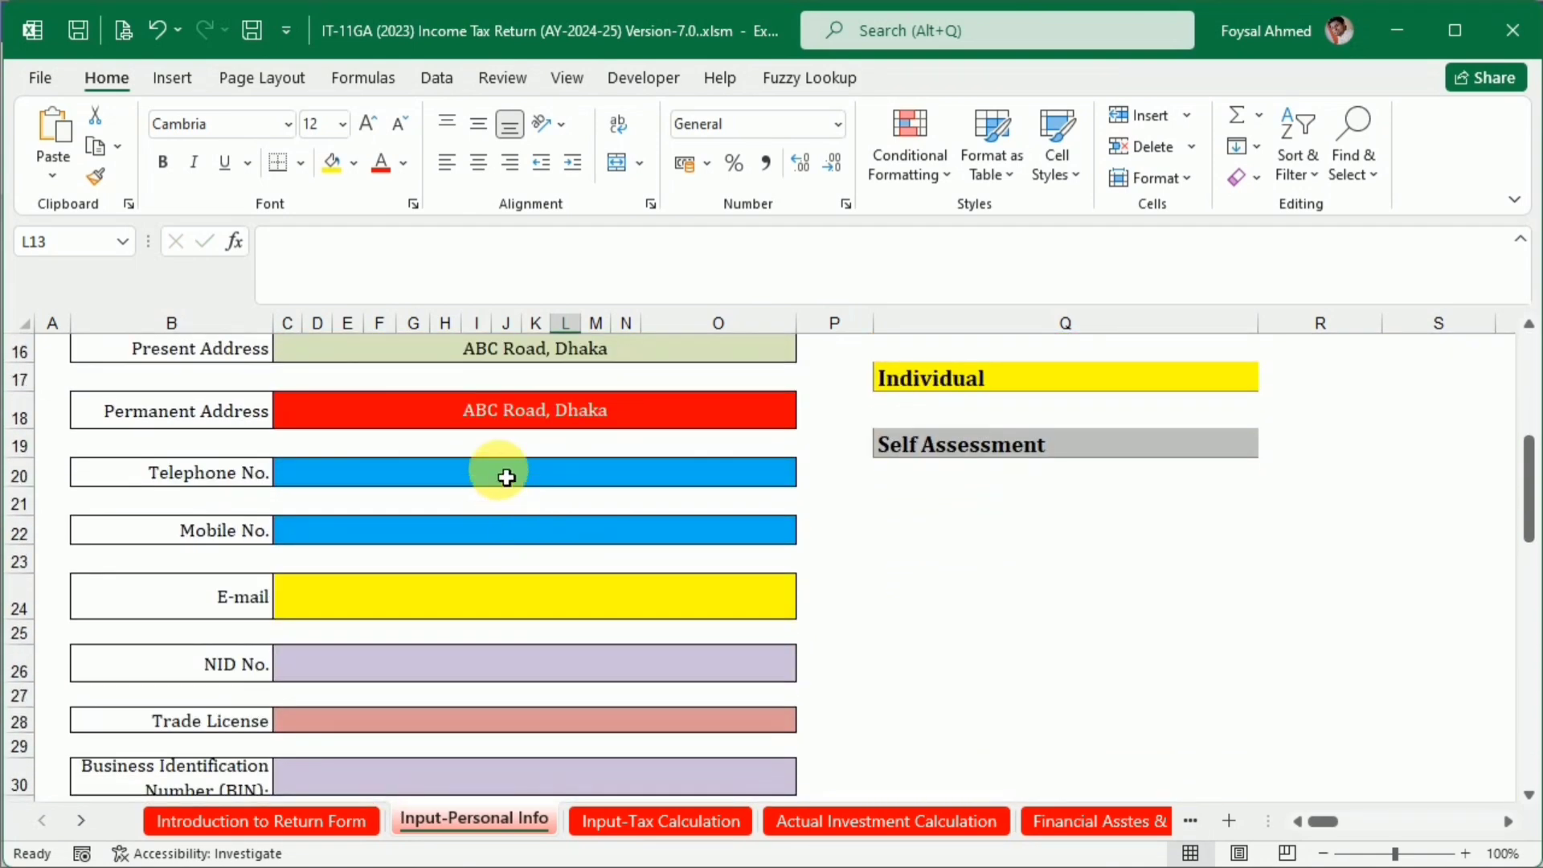
left_click(506, 477)
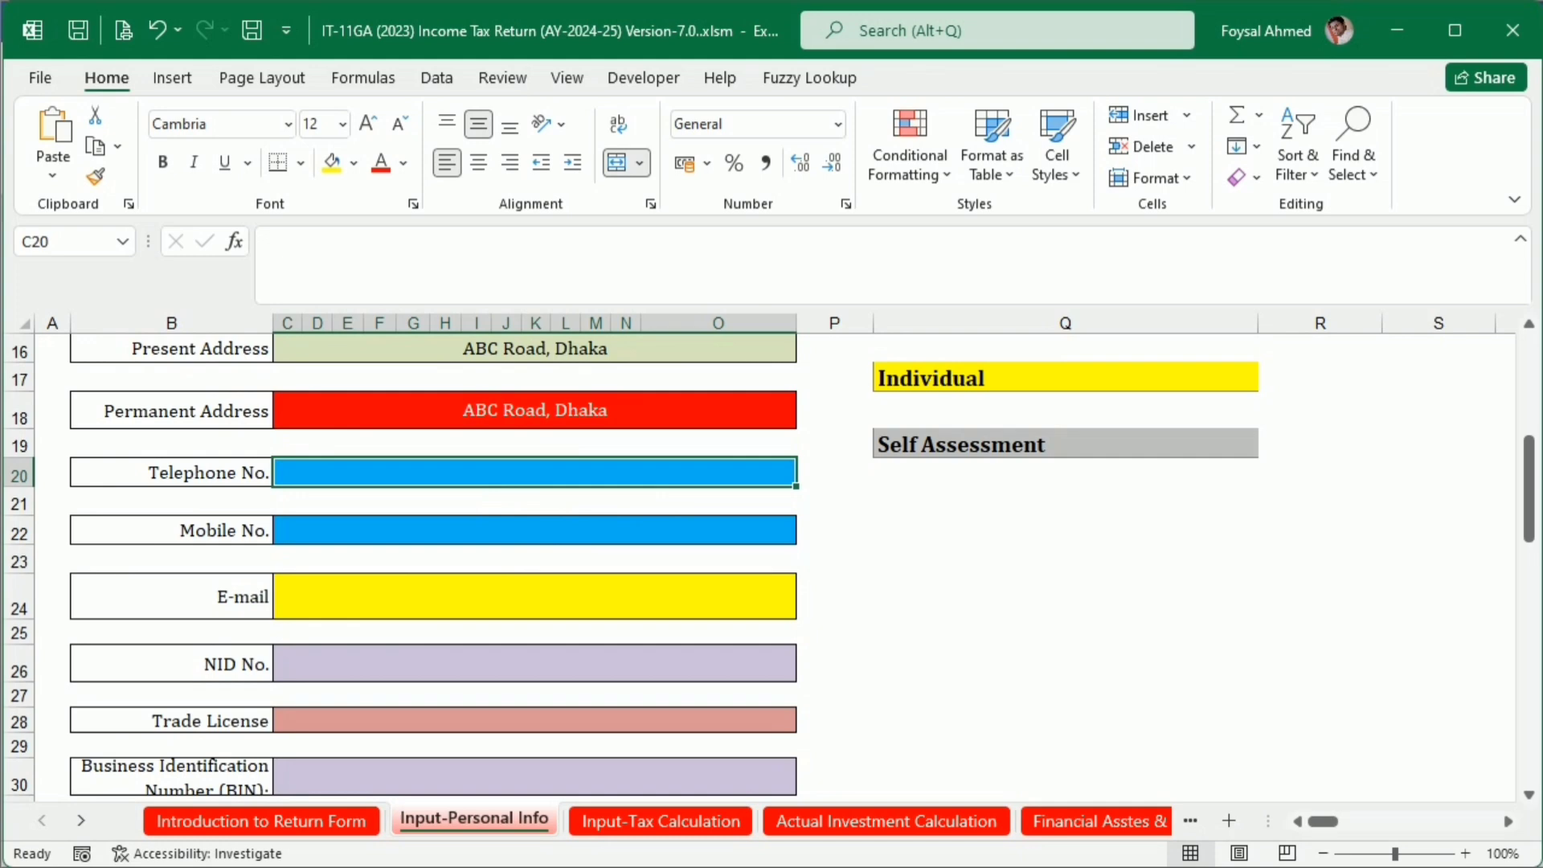
type("'7772727")
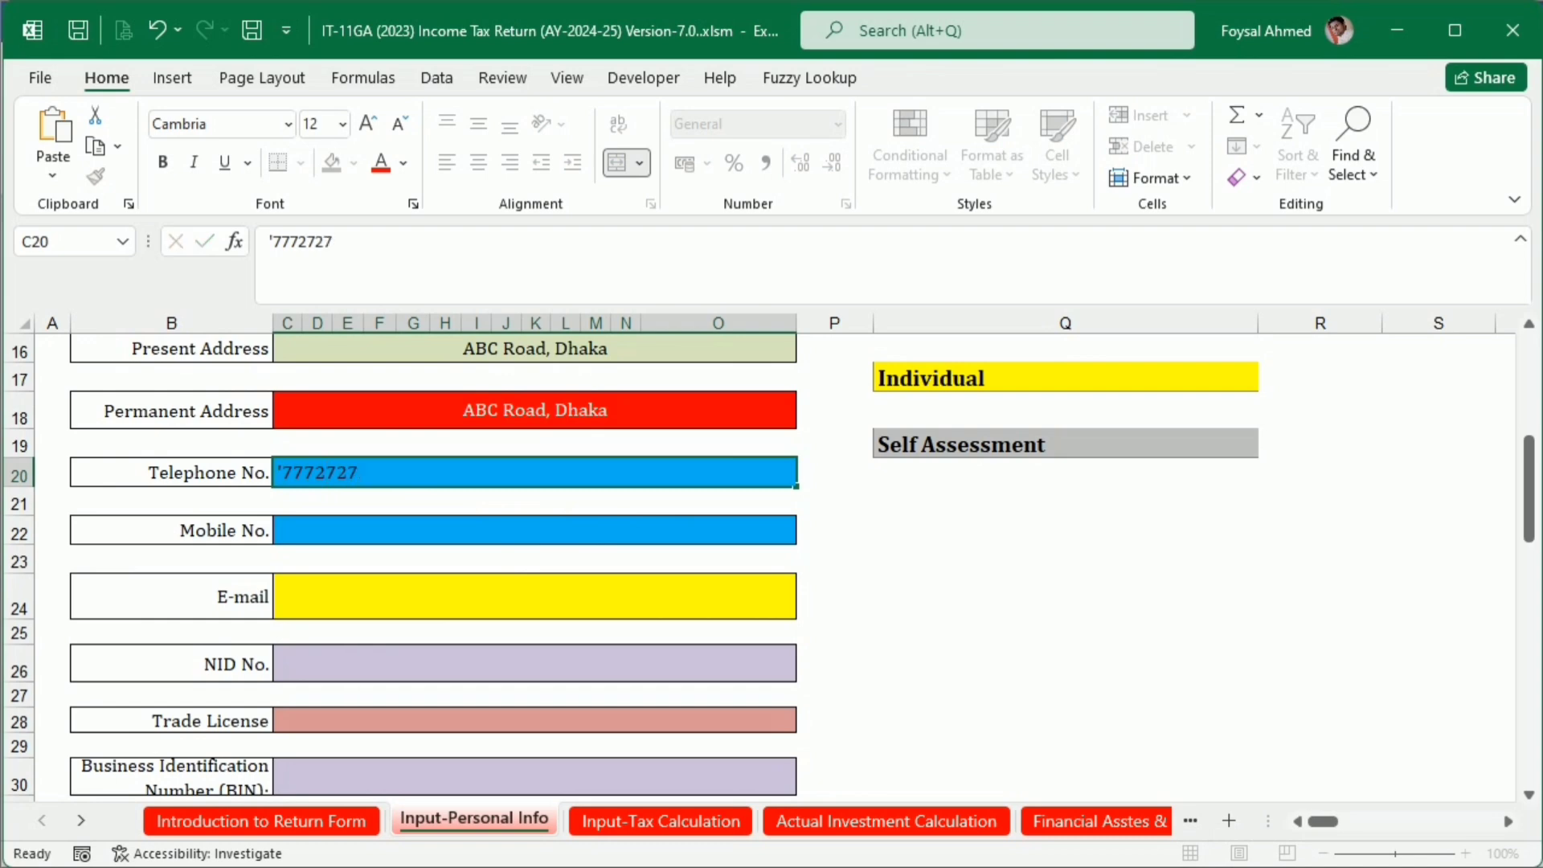
key("Return")
key("Down")
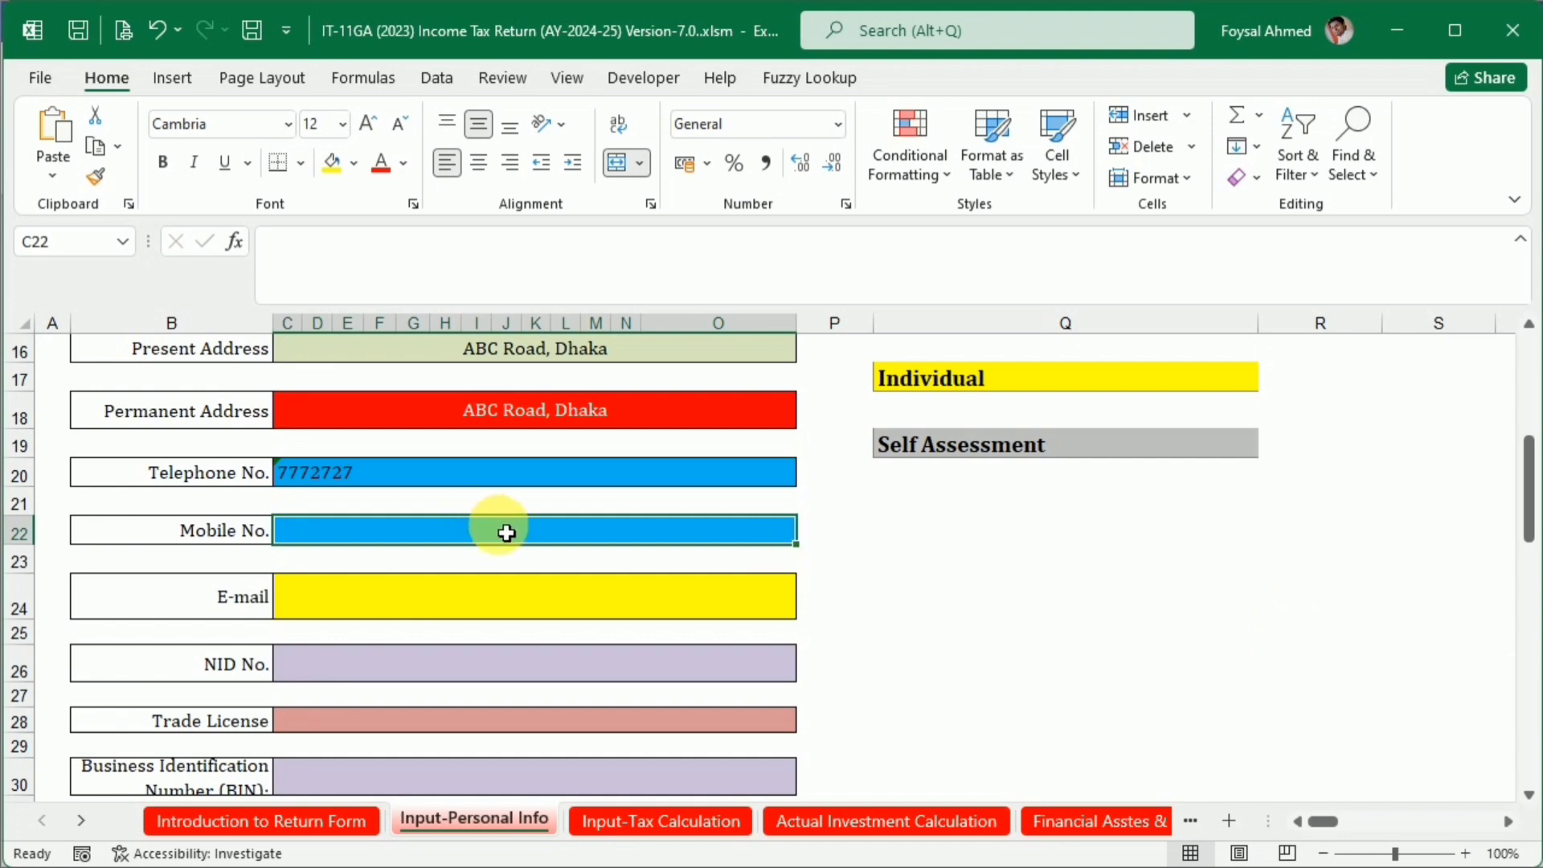
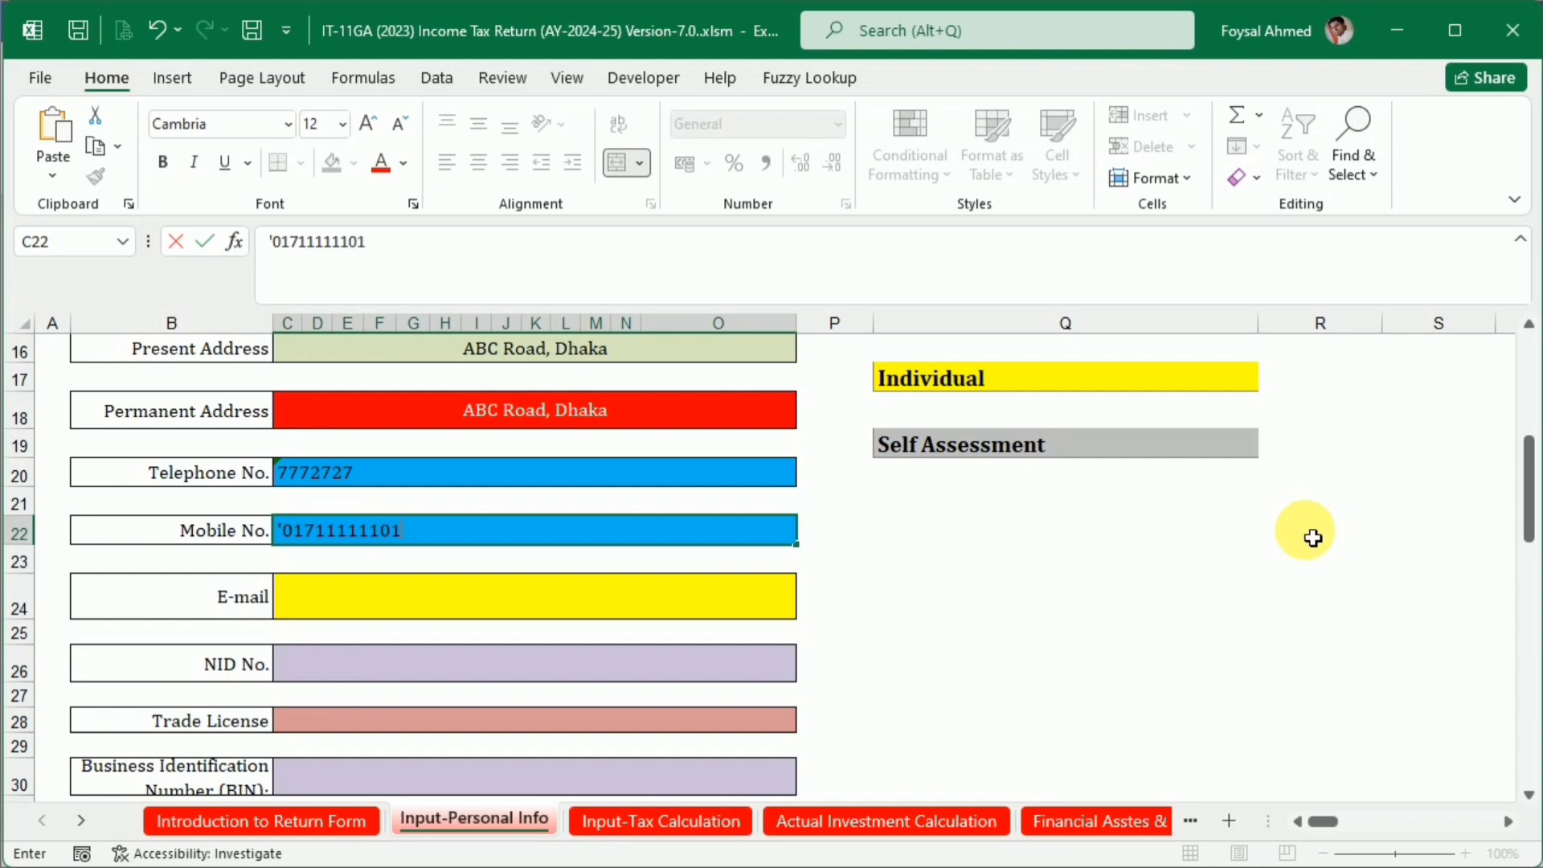
Enter the taxpayer's mobile number as text in the Mobile No. field and the e-mail address in the E-mail field
key("Return")
key("Return")
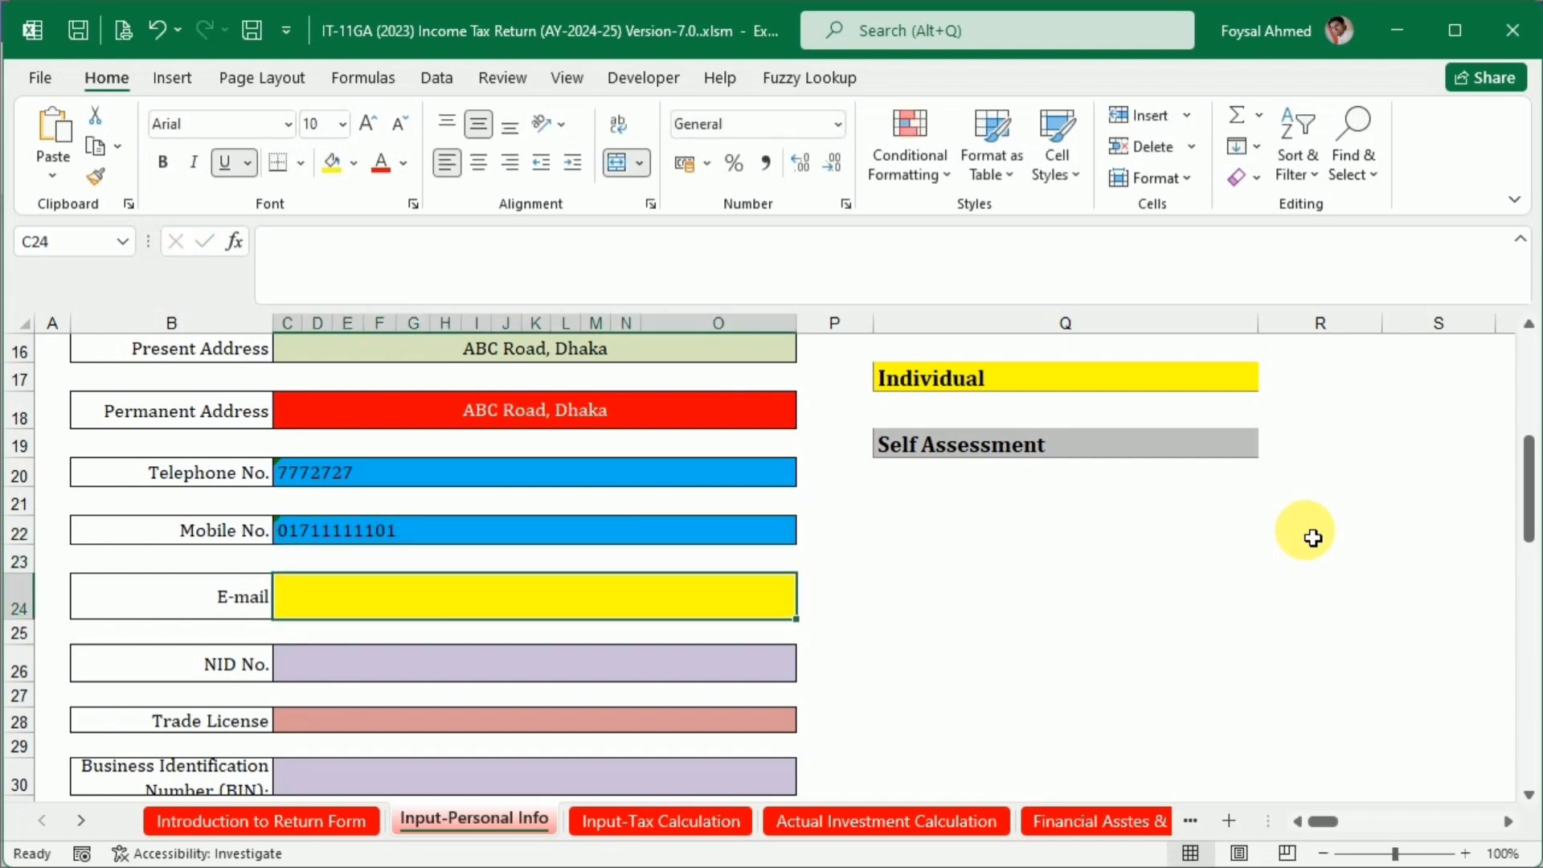
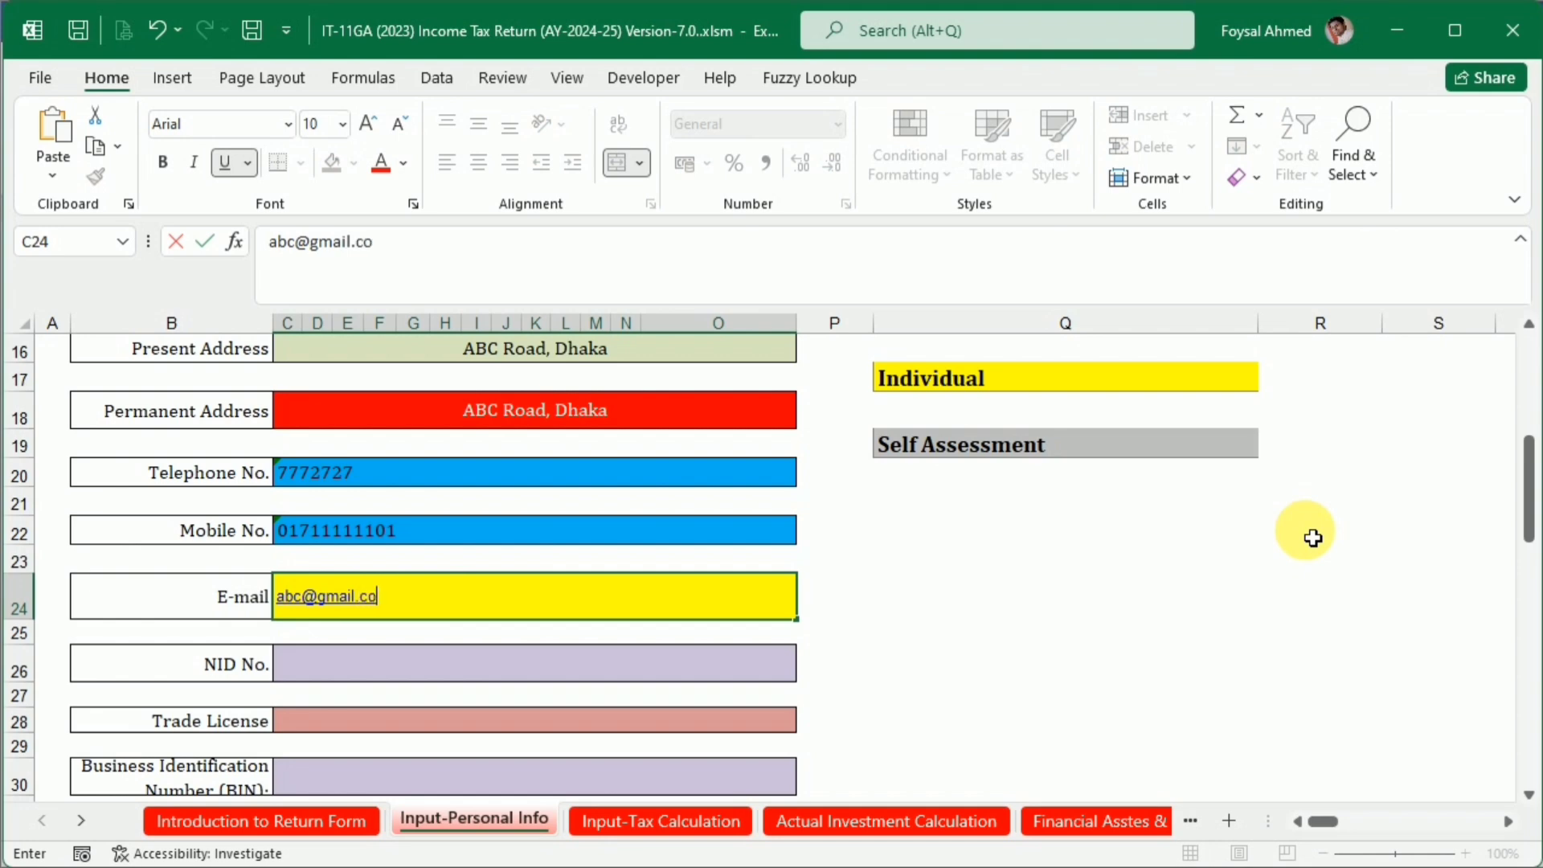
key("Return")
key("Return")
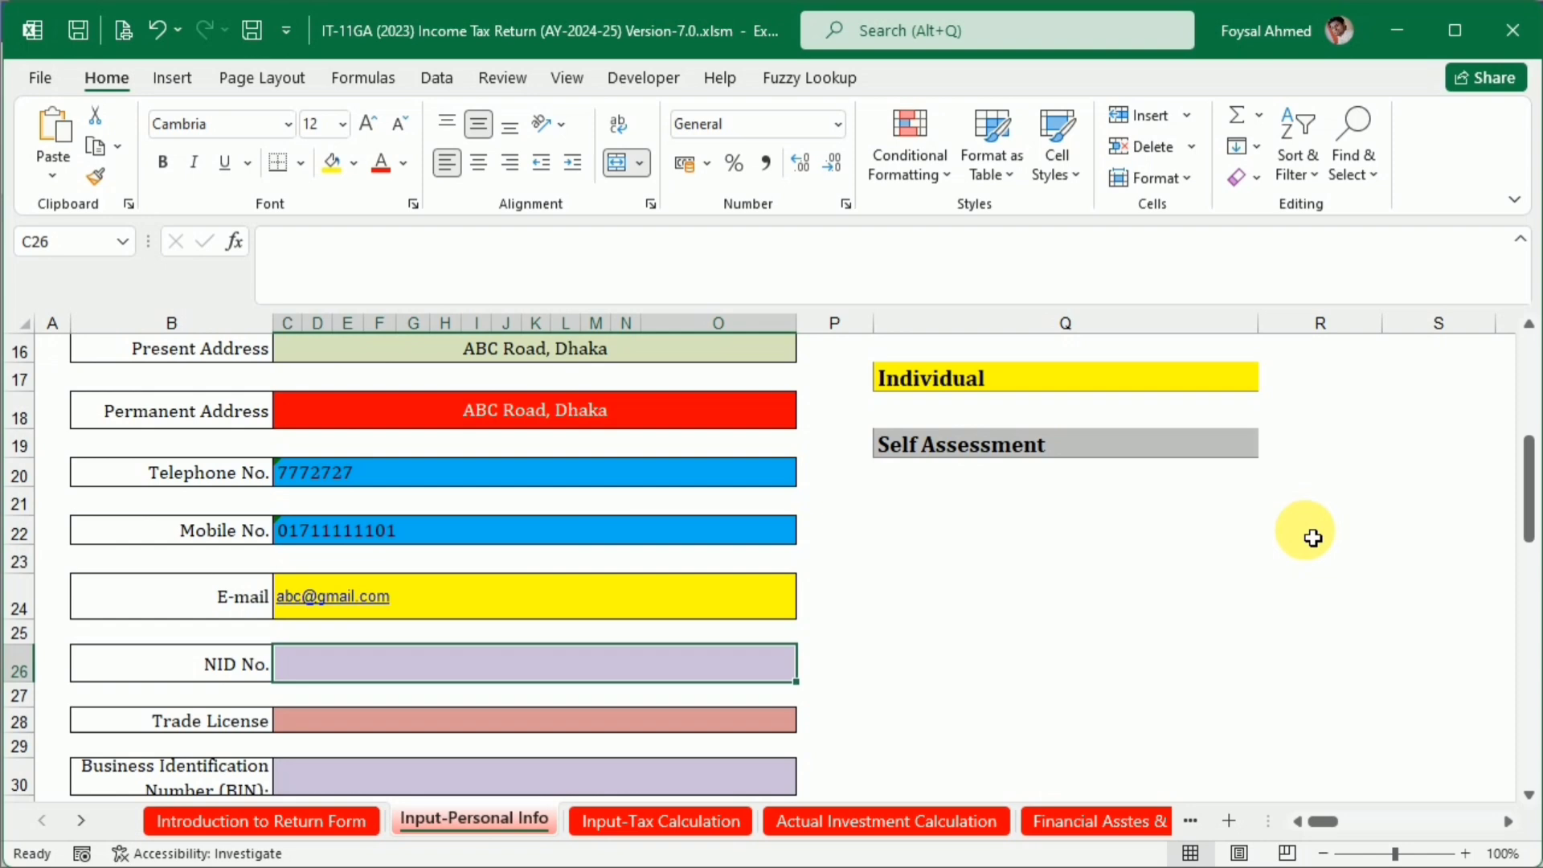
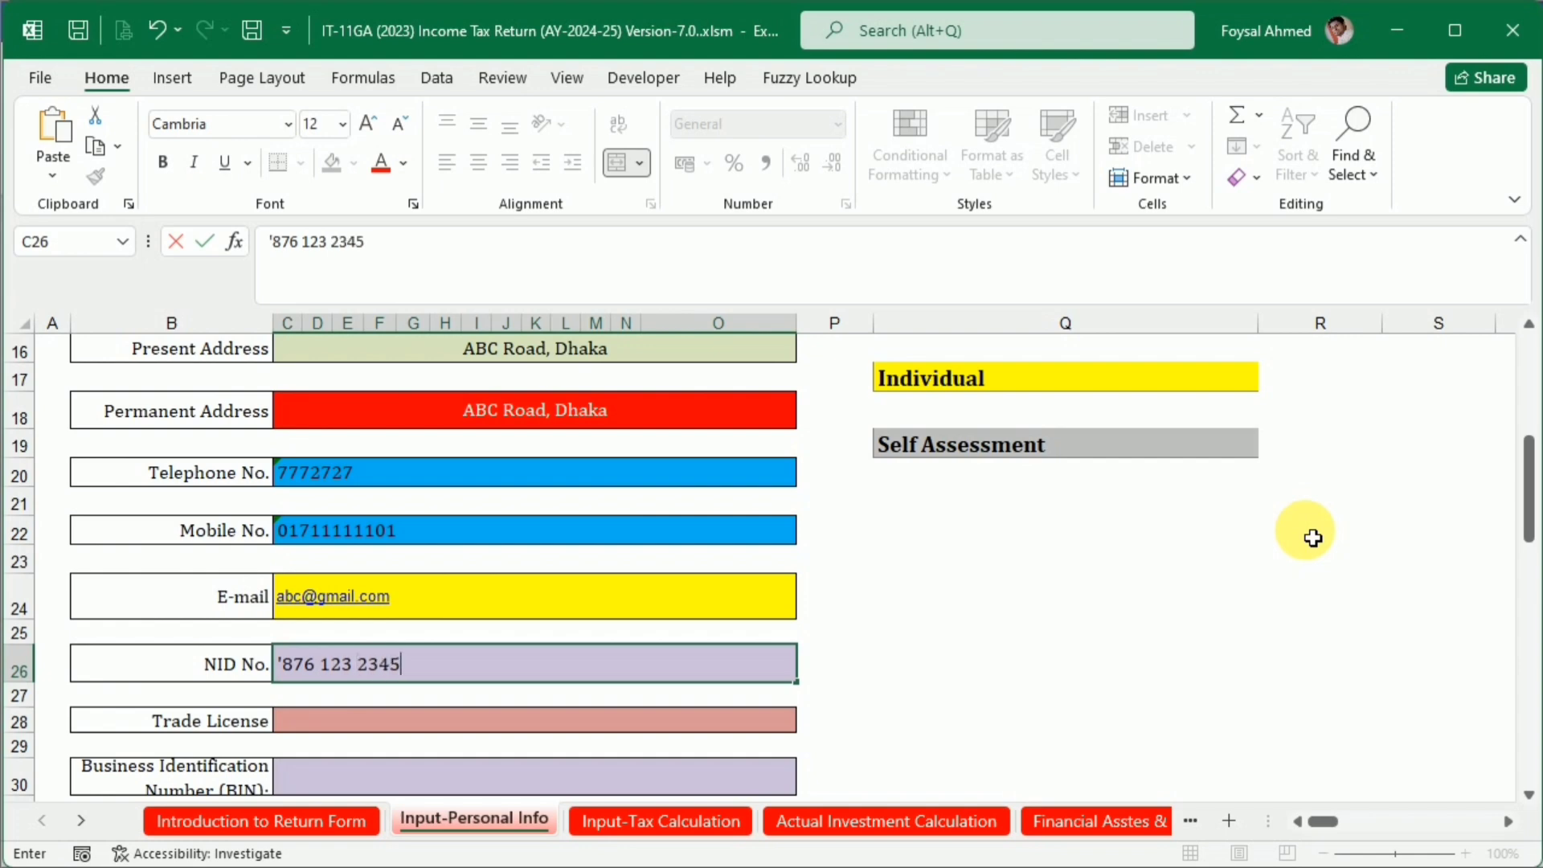
Enter the taxpayer's national ID number as text in the NID No. field and move on to Trade License
key("Return")
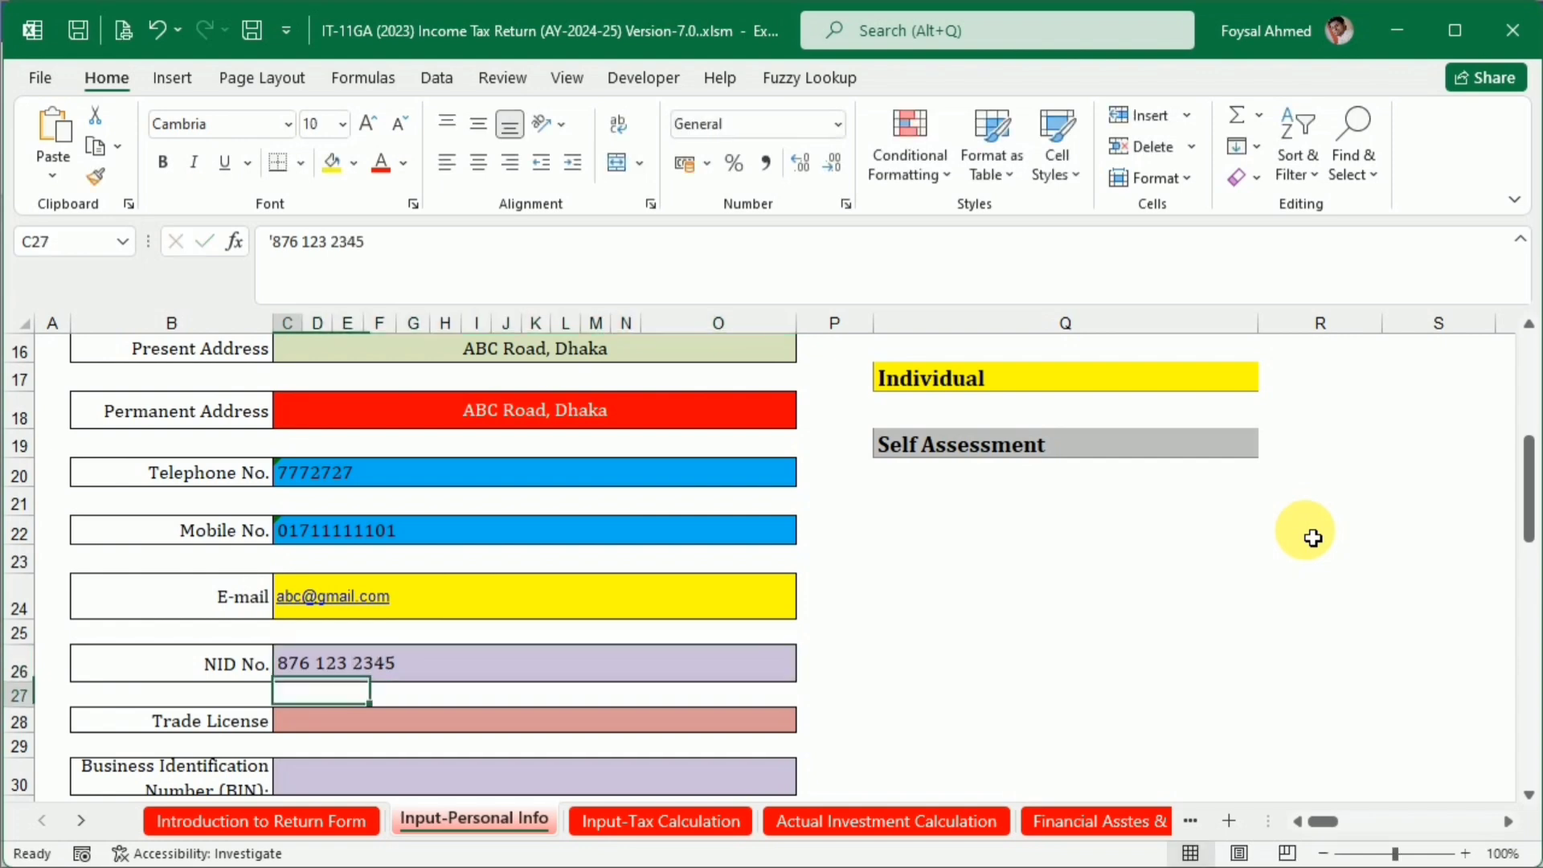
key("Return")
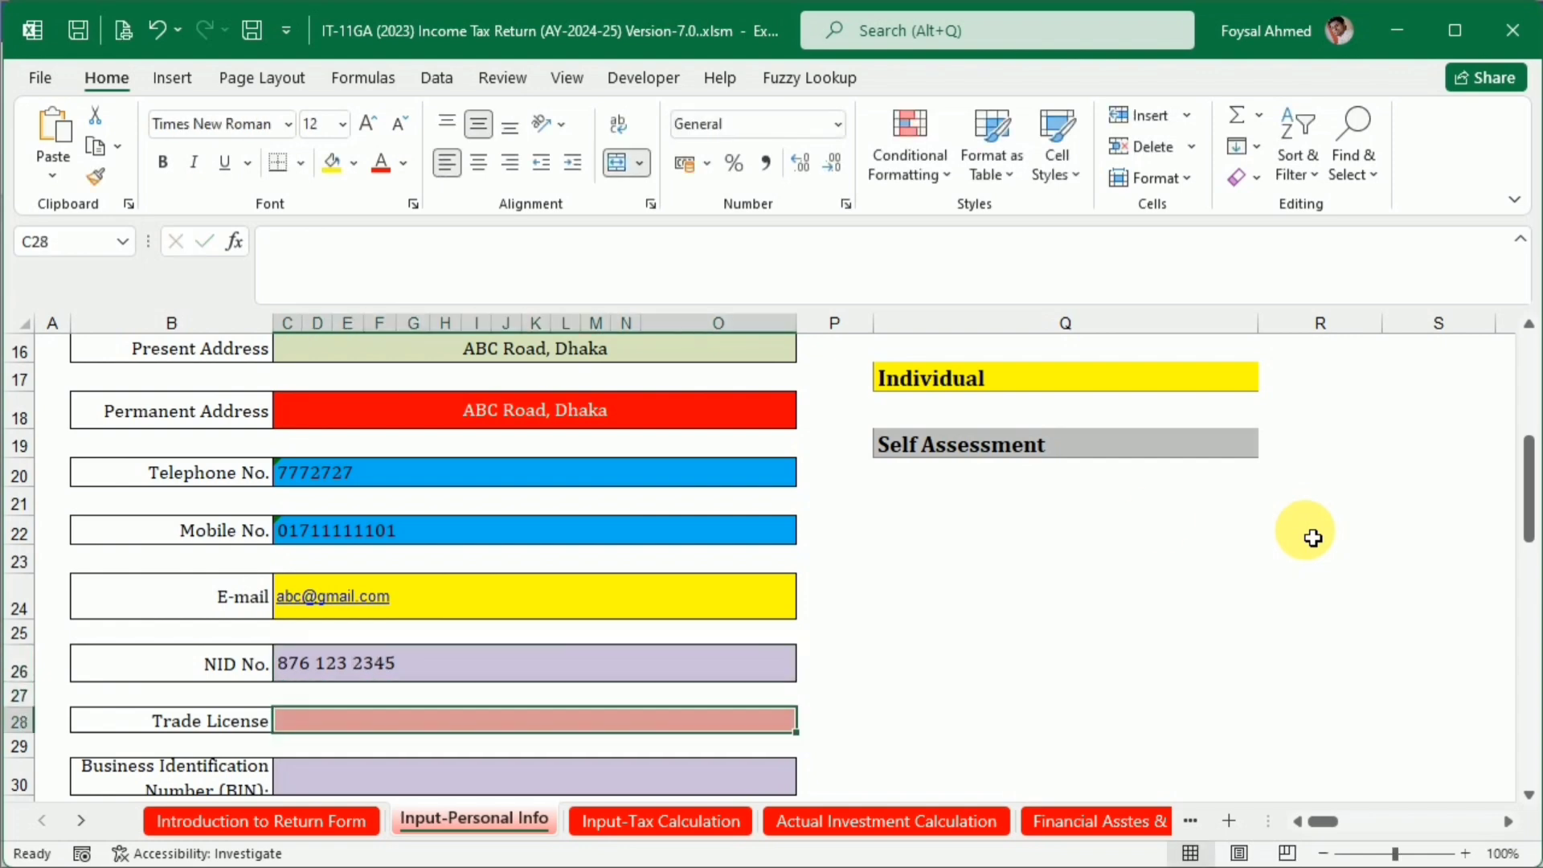
Increase the heights of the Business Identification Number (BIN) and Trade License rows
scroll(541, 493, "down", 2)
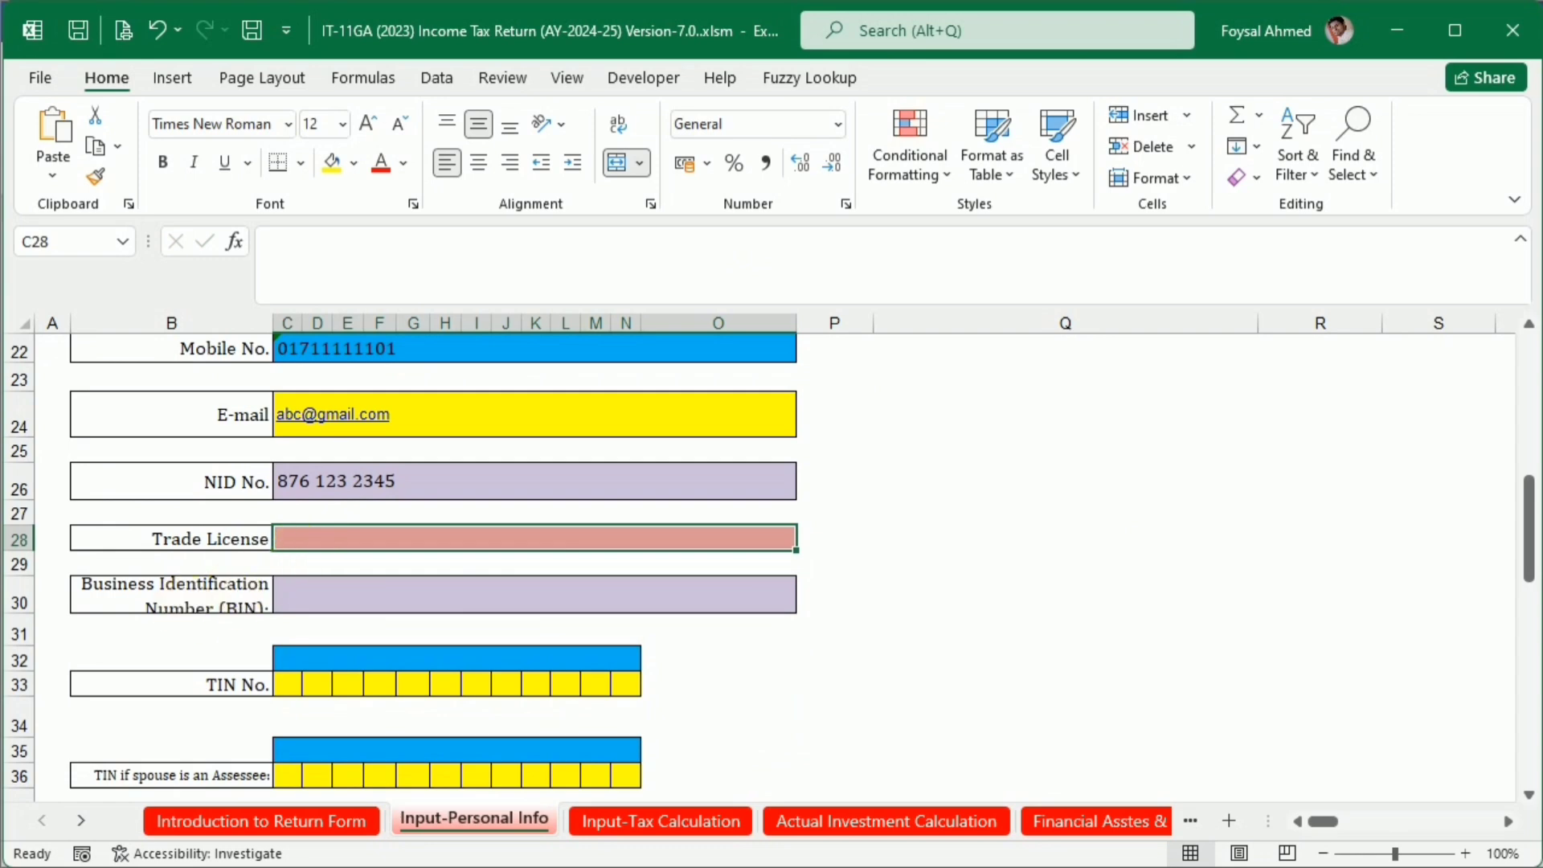
left_click_drag(33, 622, 27, 641)
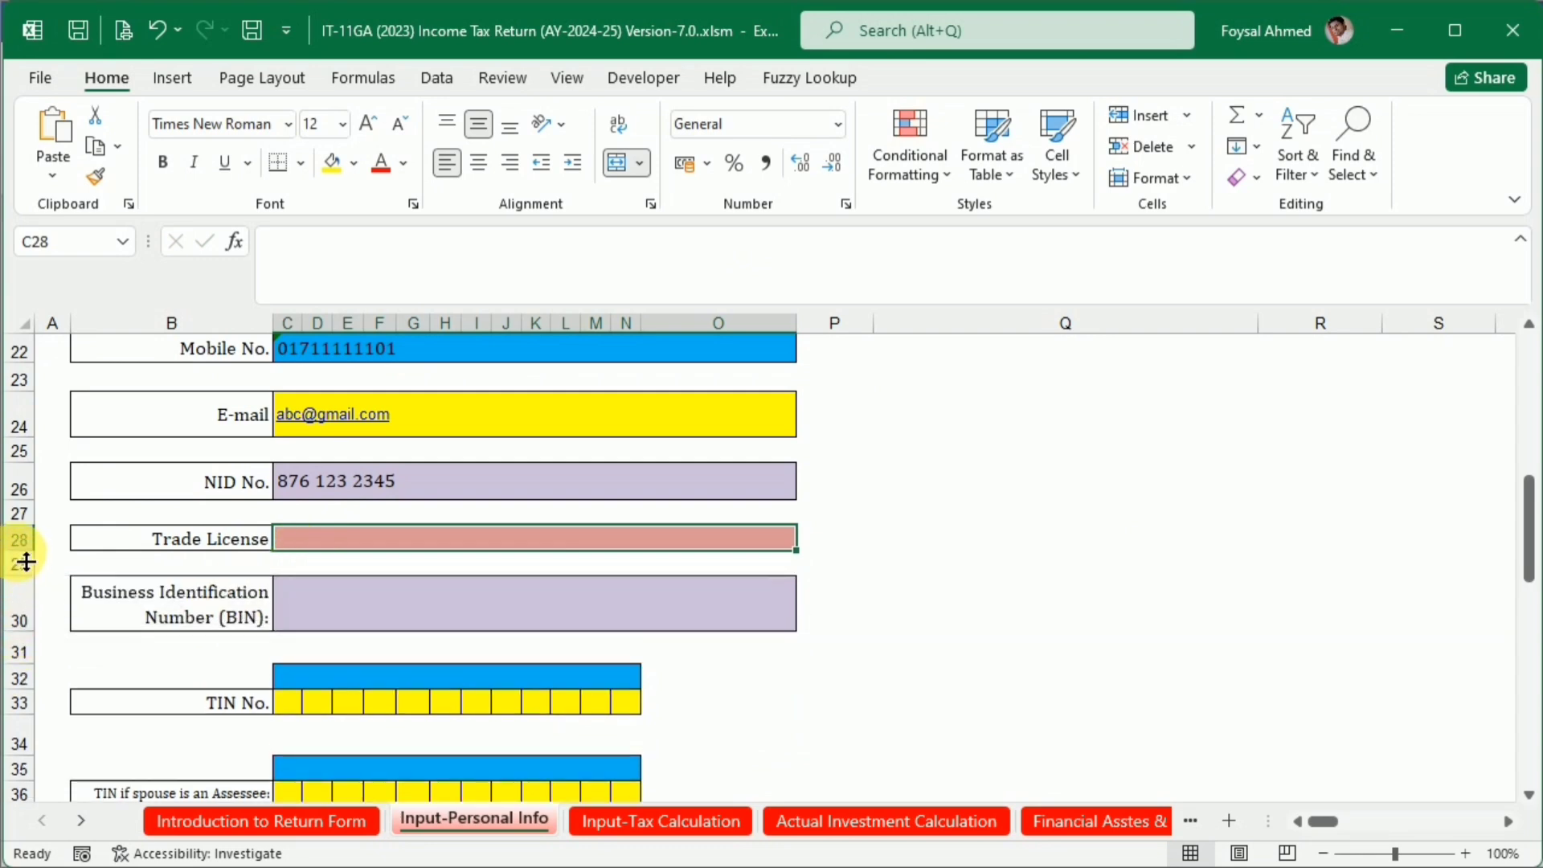
left_click_drag(27, 552, 27, 567)
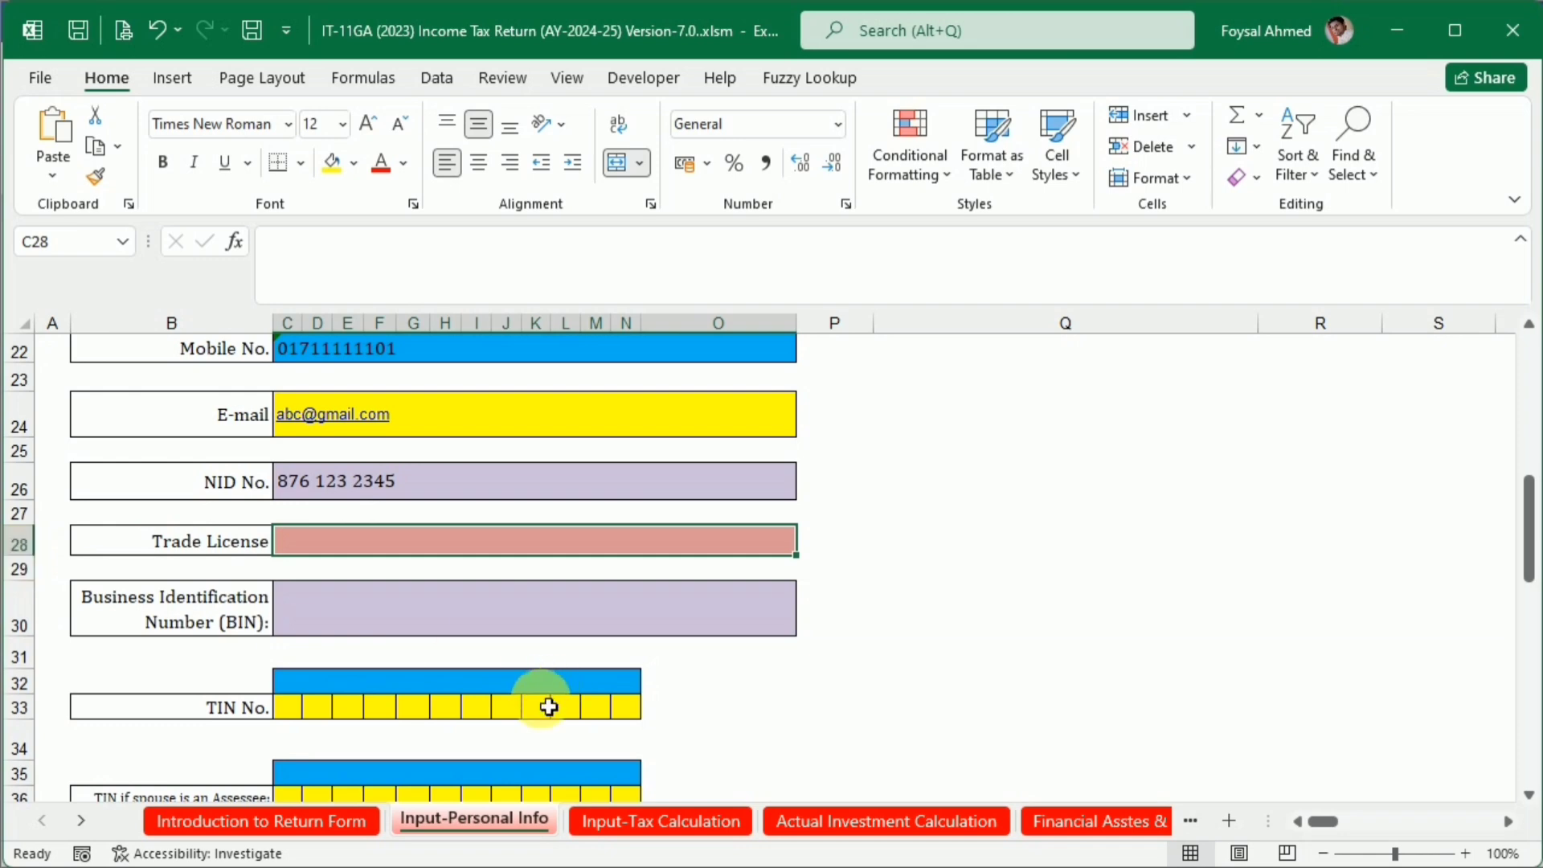
Look up the TIN in the Word e-TIN certificate and enter its first four digits in the Excel TIN No. cells, one per cell
scroll(547, 705, "down", 1)
key("alt+Tab")
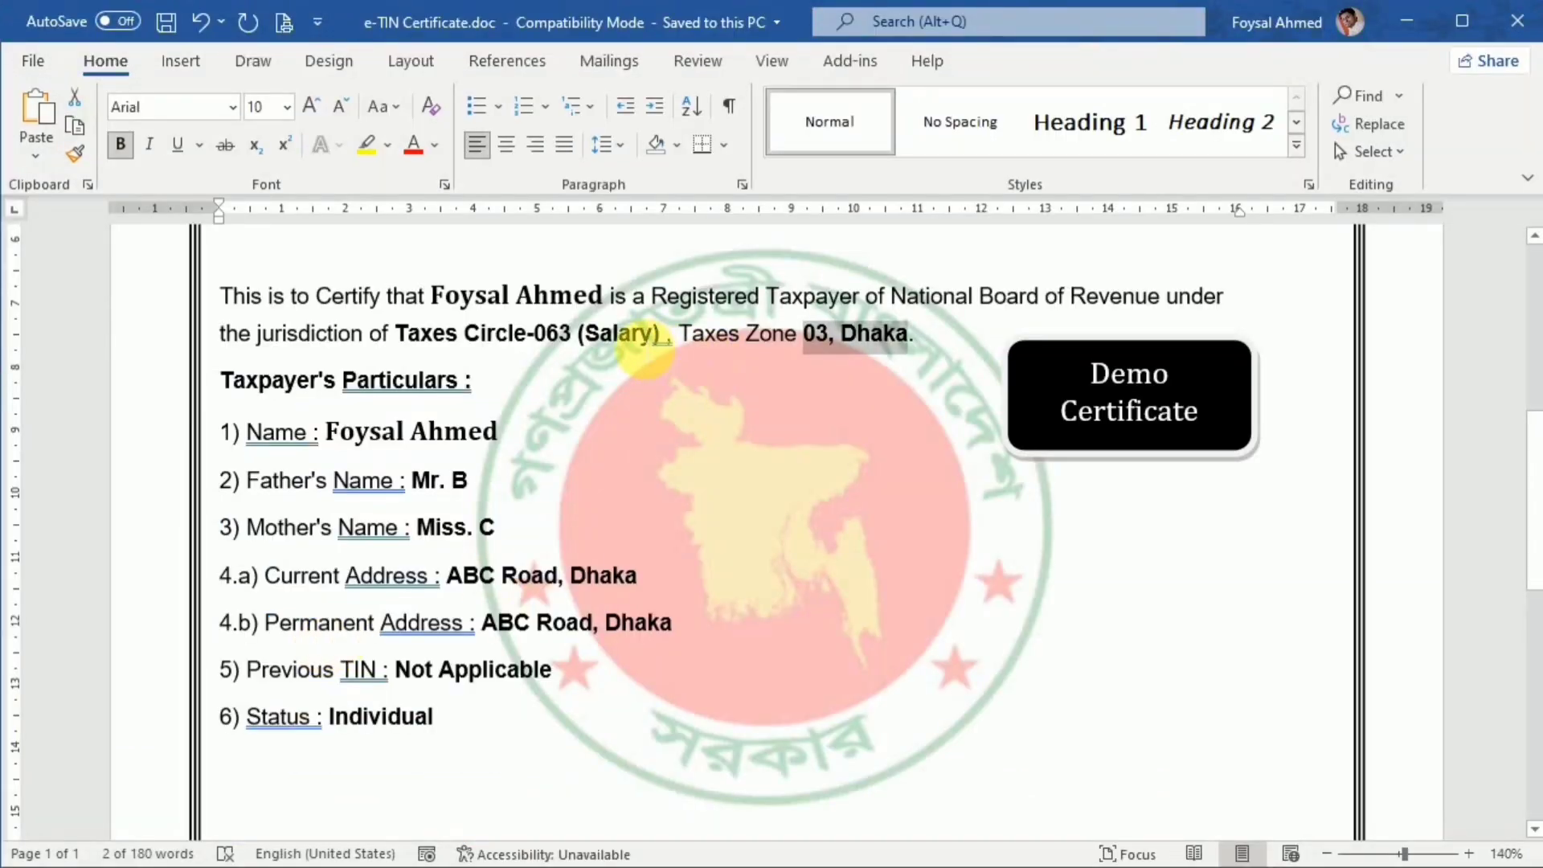
scroll(723, 466, "up", 3)
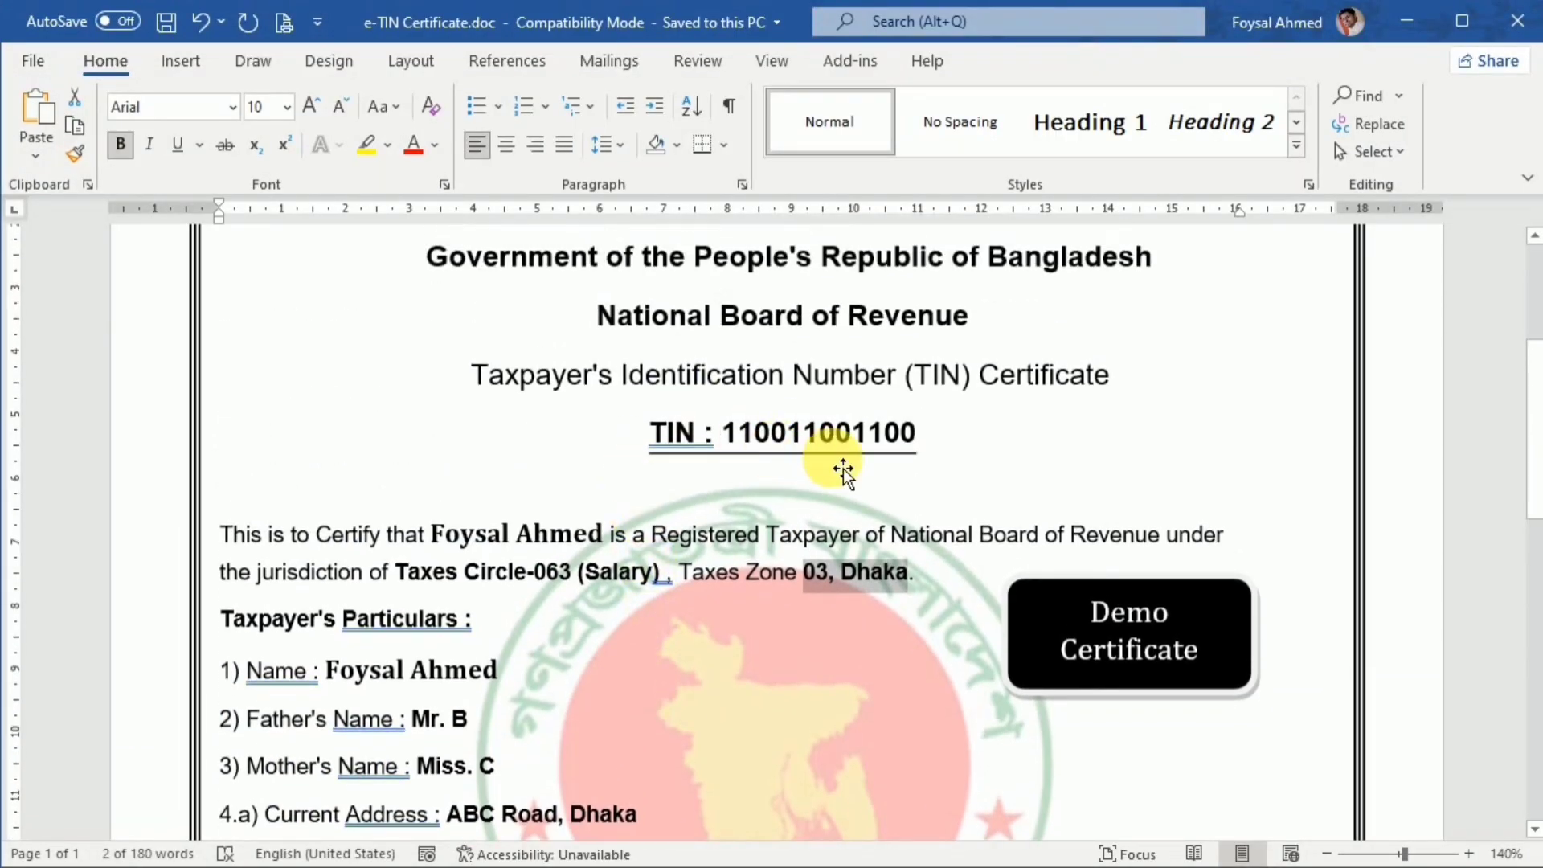
key("alt+Tab")
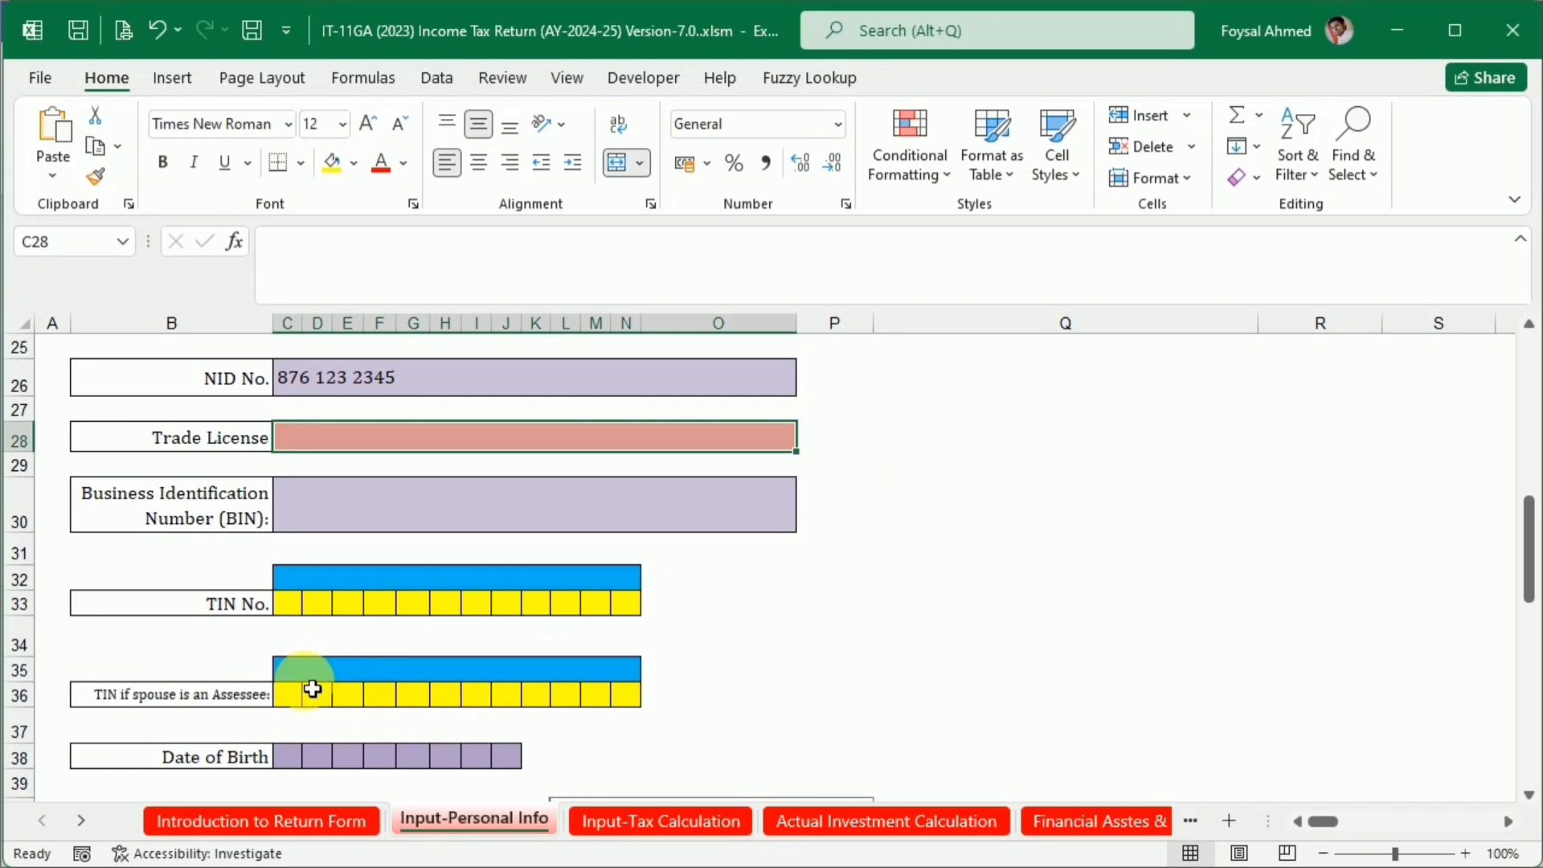
left_click(298, 609)
type("1")
key("Tab")
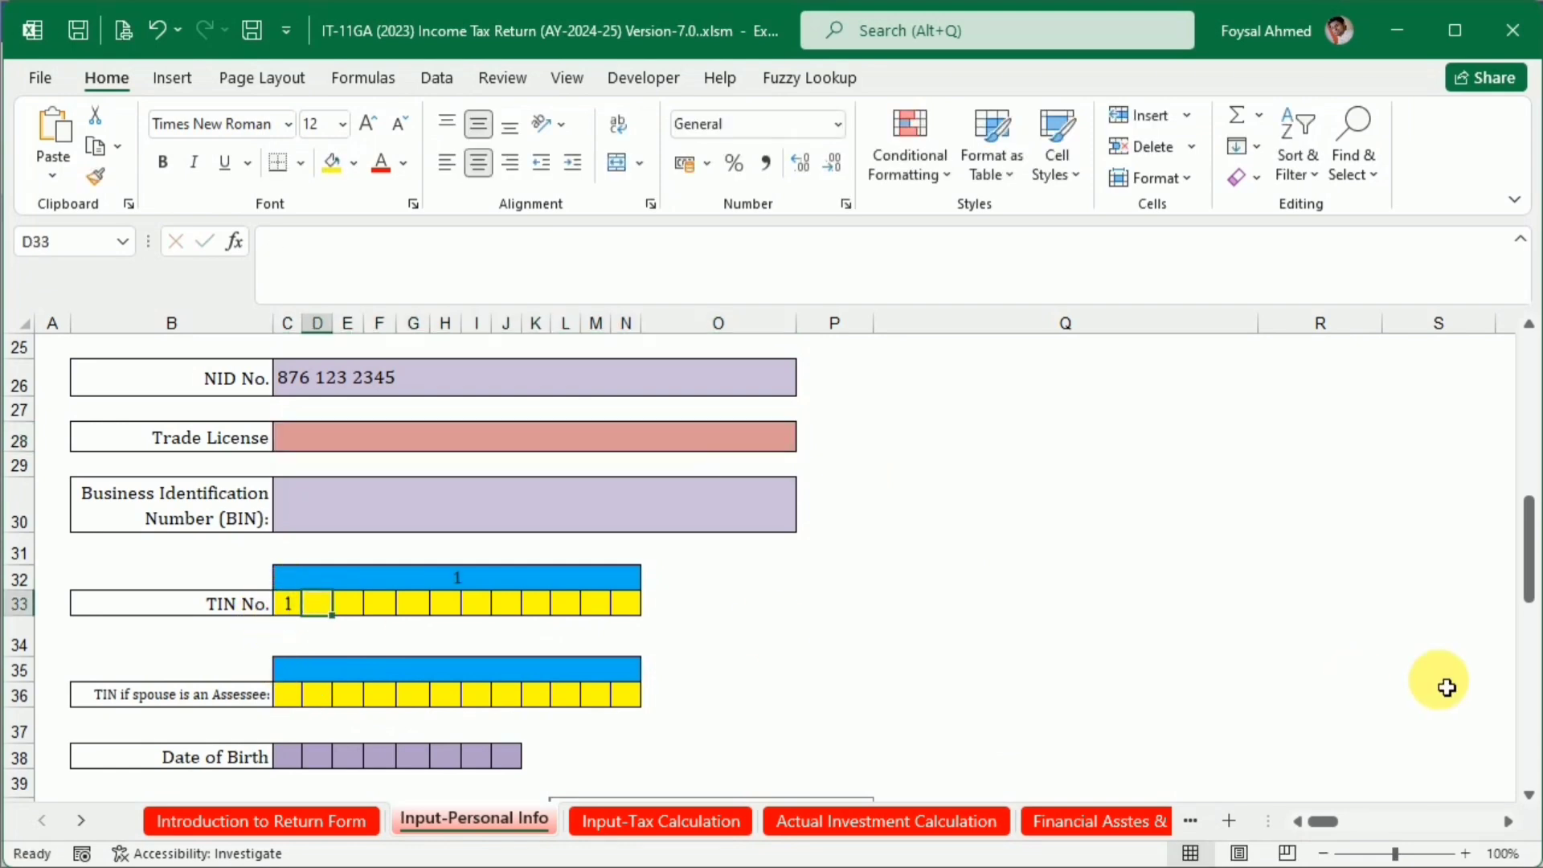
type("1")
key("Tab")
type("0")
key("Tab")
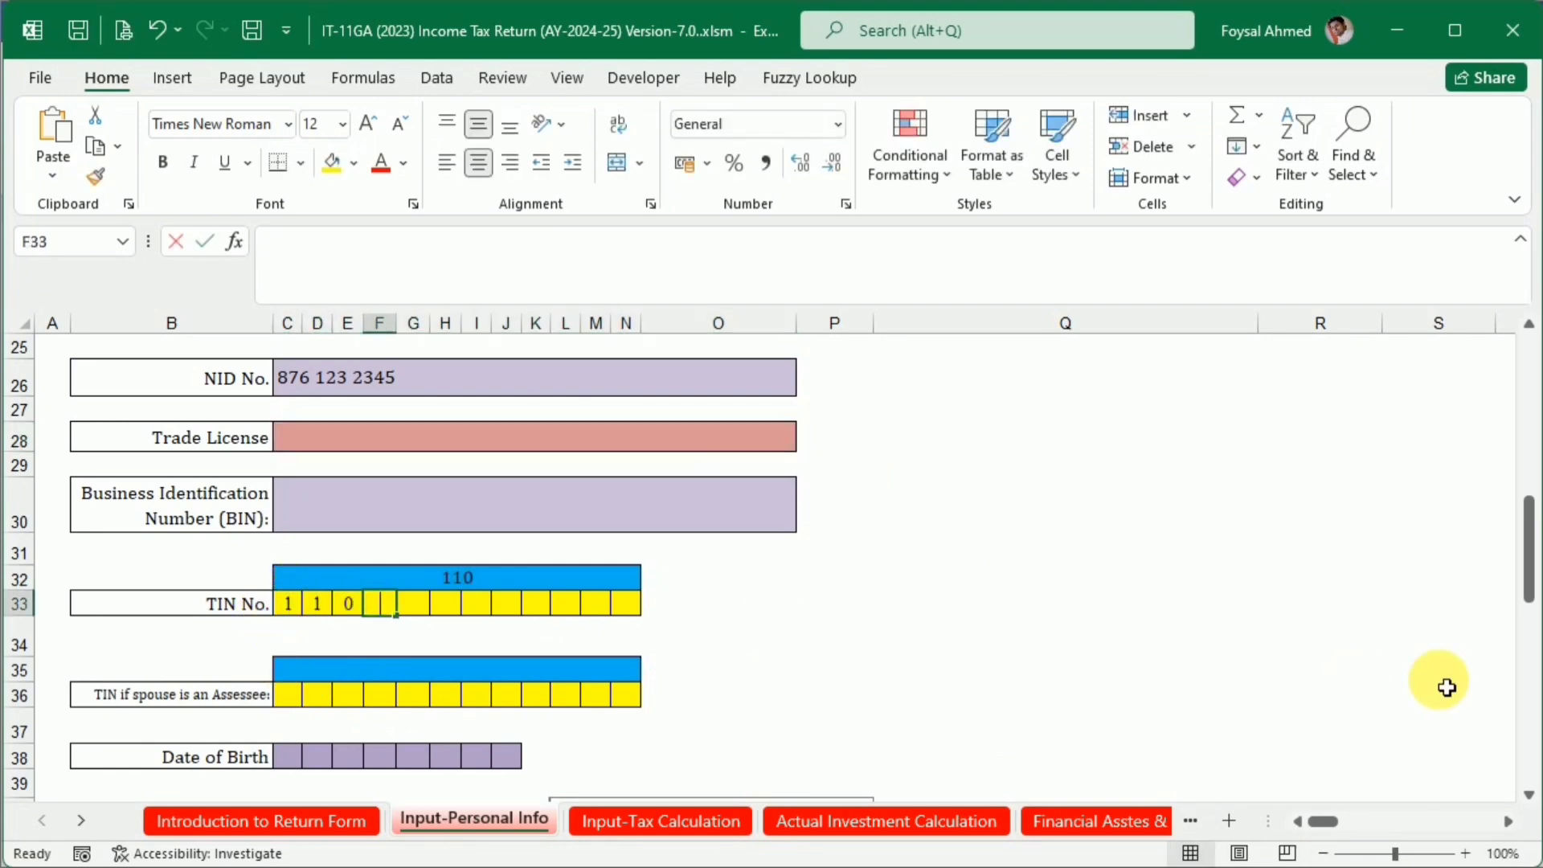
type("0")
key("Tab")
key("Tab")
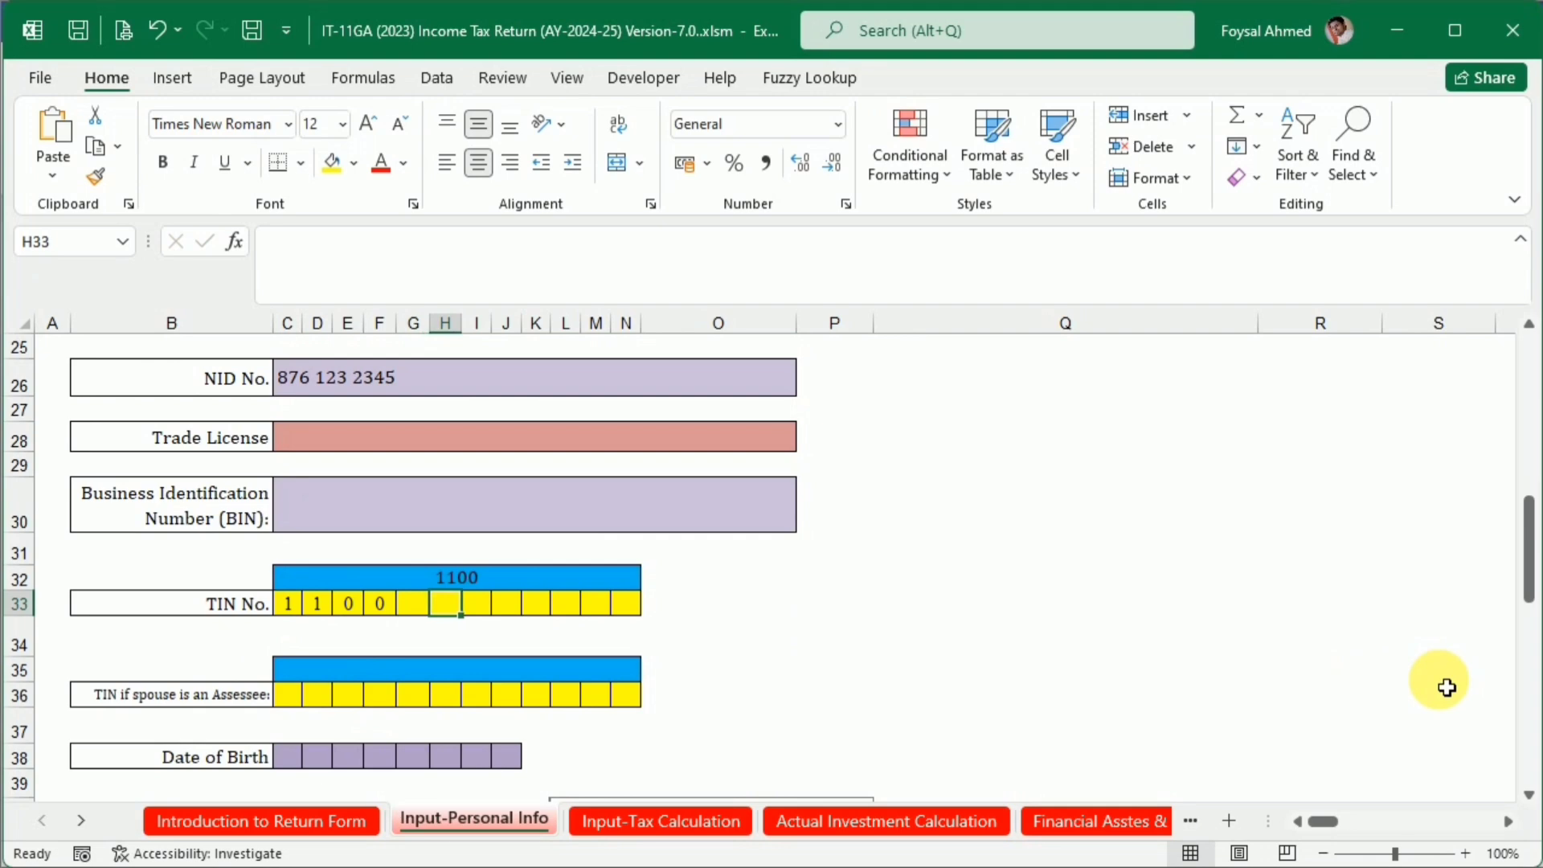
Copy the first four TIN digits into the remaining eight TIN No. cells to complete the number
key("Left")
key("Left")
key("Left")
key("Left")
key("Left")
key("shift+Right")
key("shift+Right")
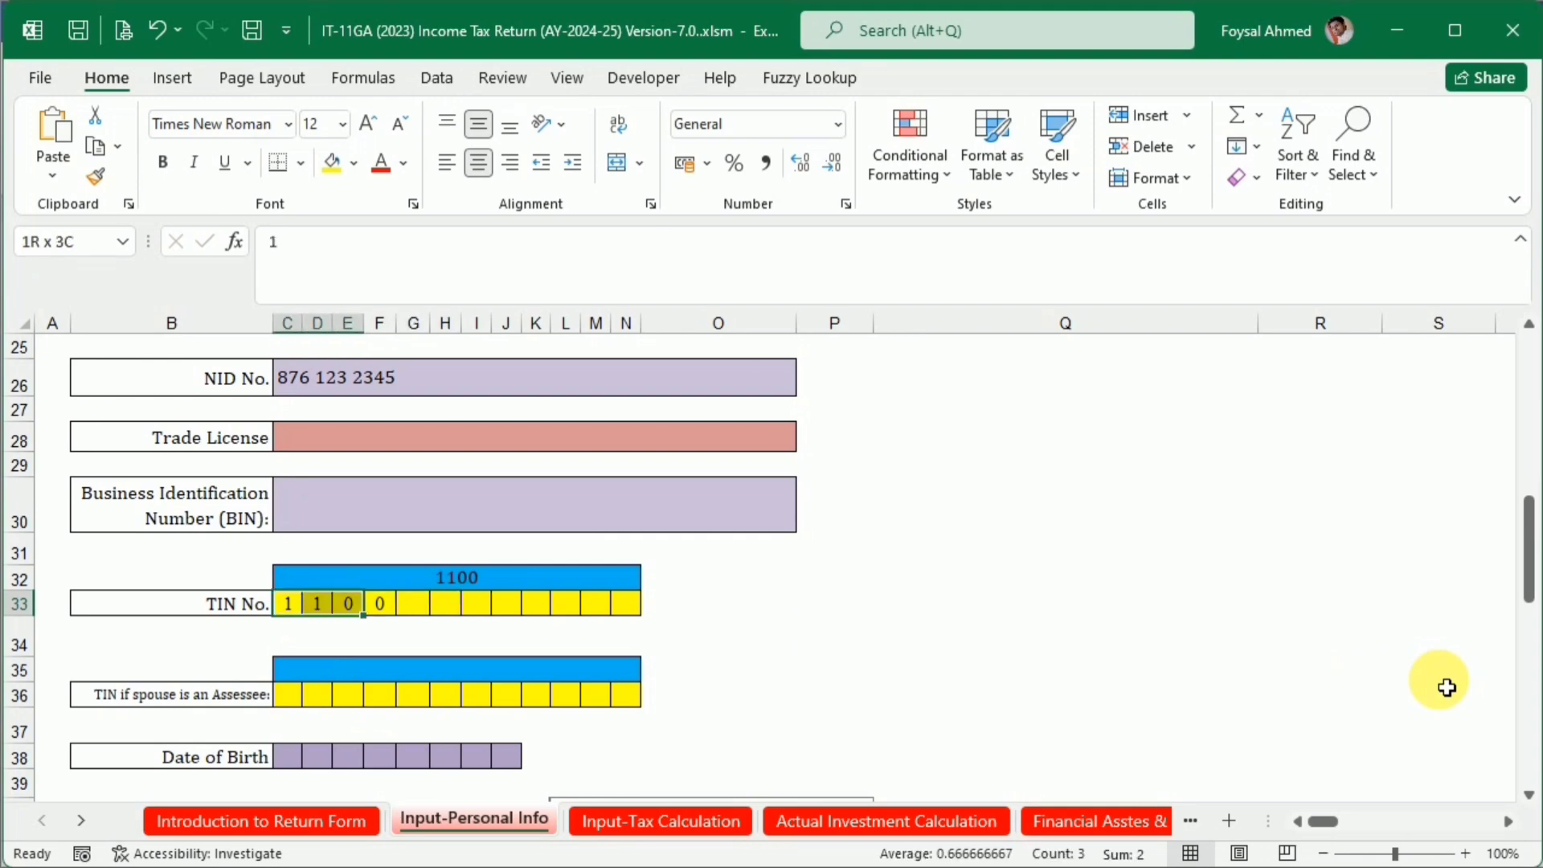
key("shift+Right")
key("ctrl+c")
key("Right")
key("Right")
key("Right")
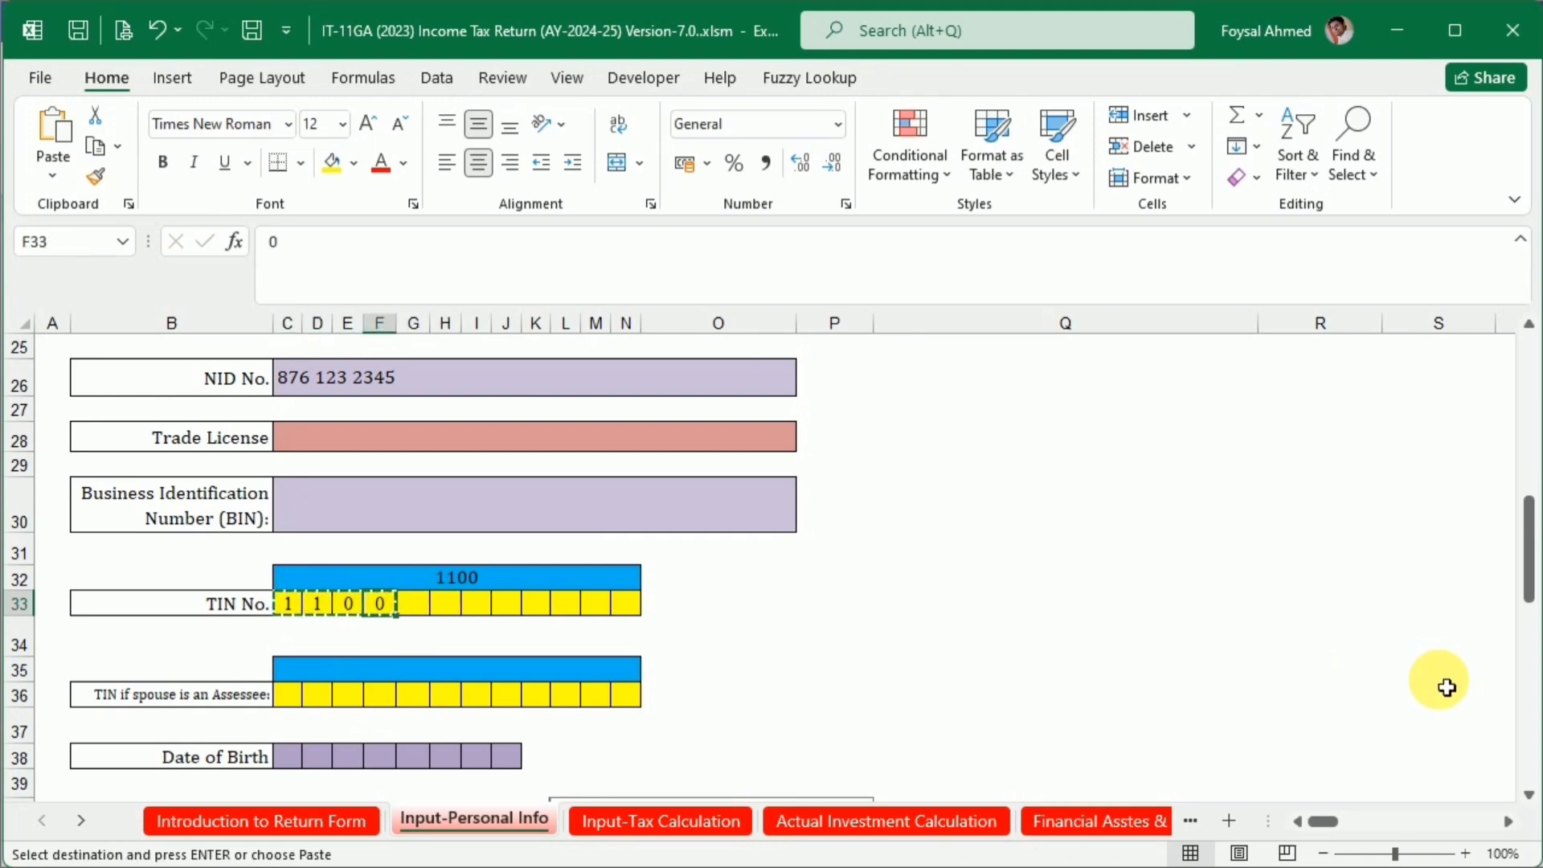
key("Right")
key("ctrl+v")
key("Right")
key("Right")
key("Right")
key("Right")
key("ctrl+v")
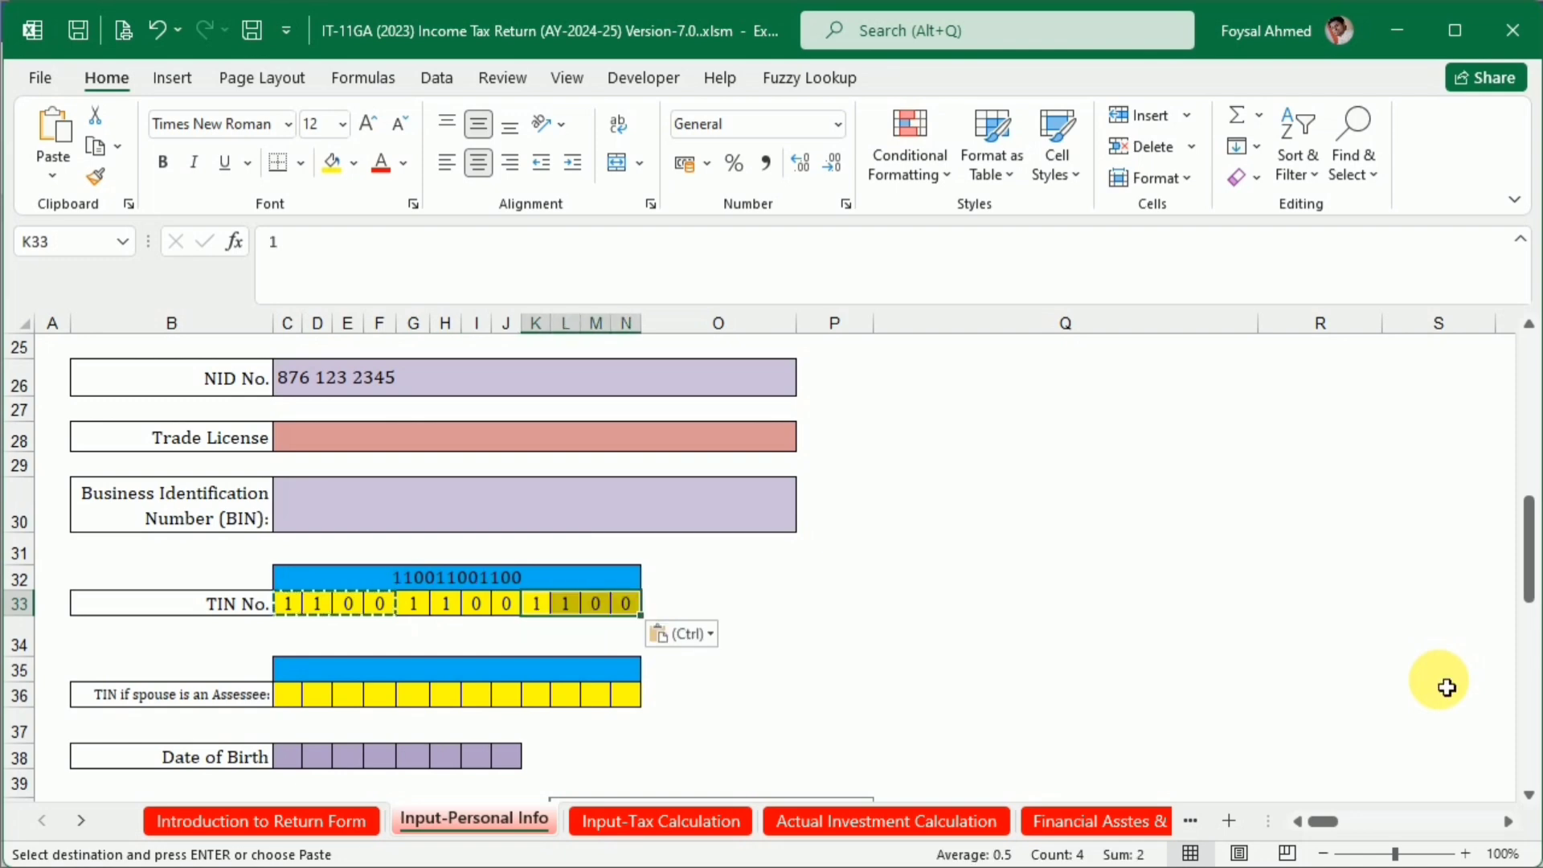
Enter the day and month of the taxpayer's birth in the first four Date of Birth cells, one digit per cell
scroll(482, 568, "down", 2)
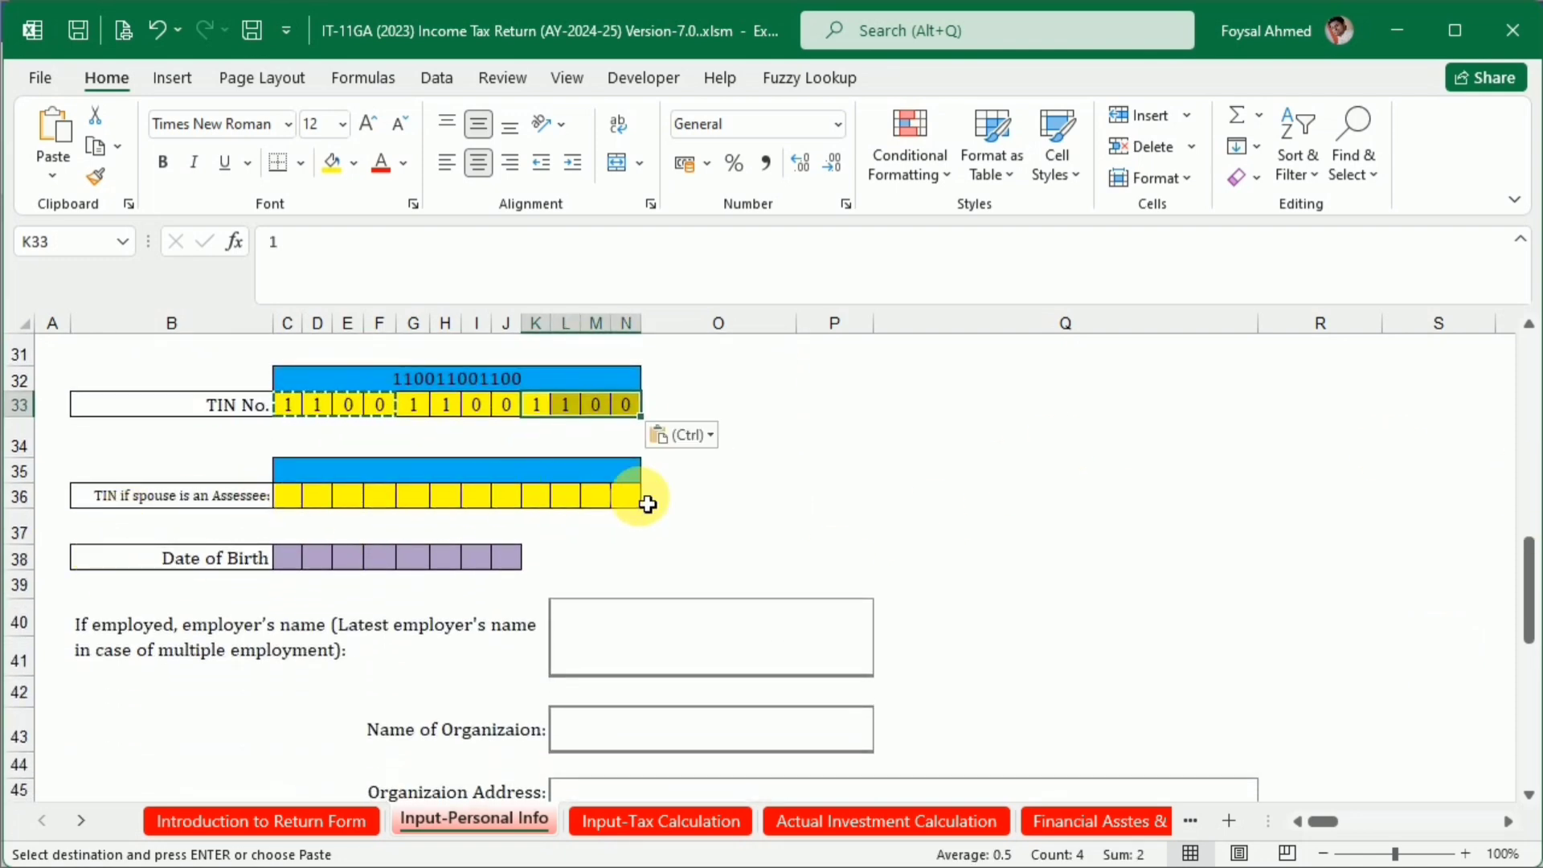
left_click(290, 562)
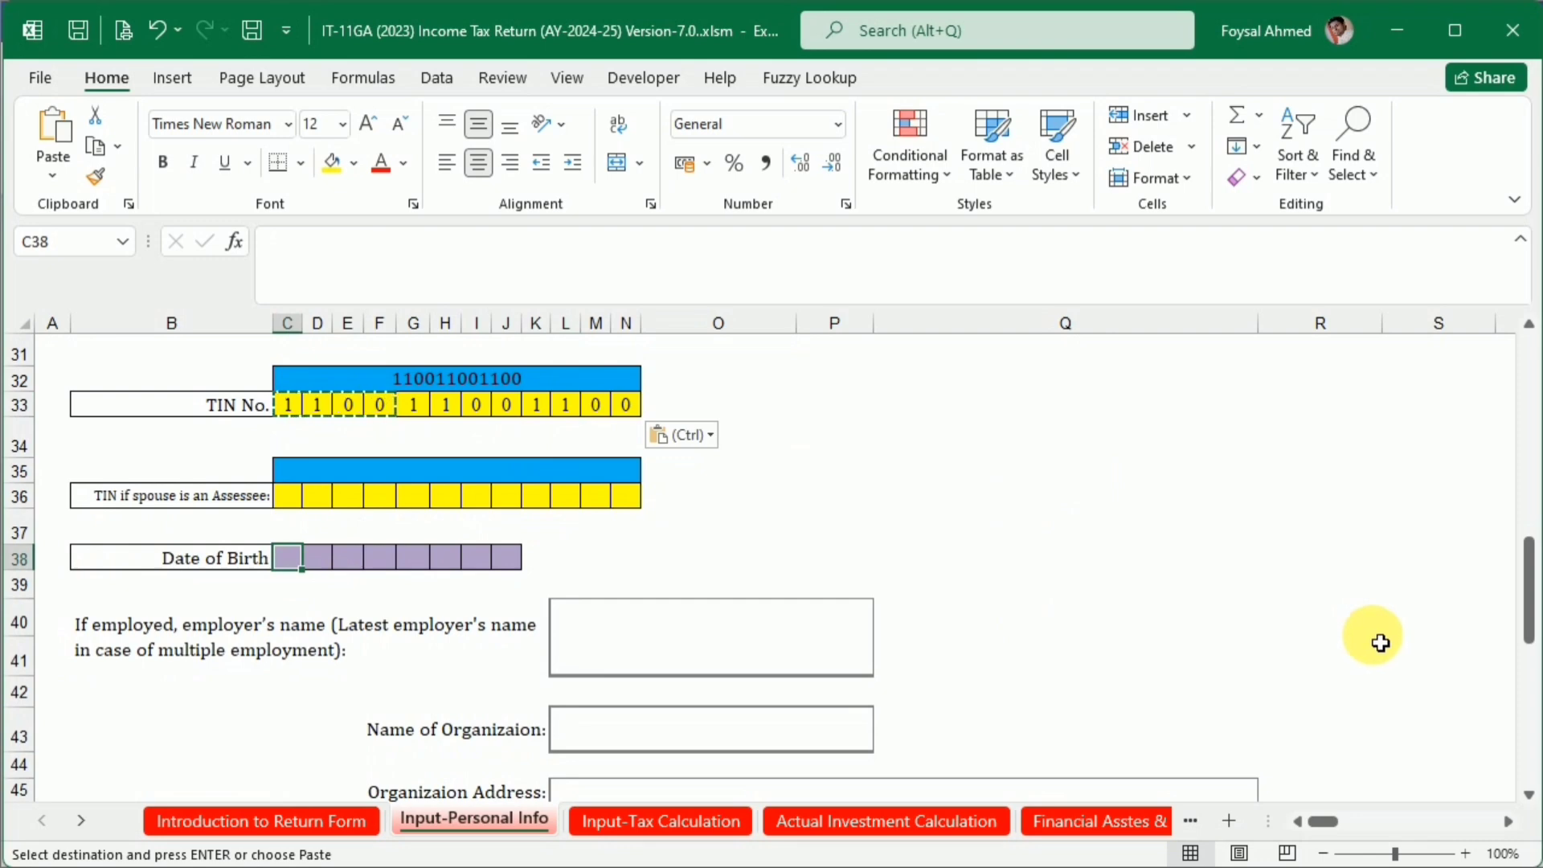
type("0")
key("Right")
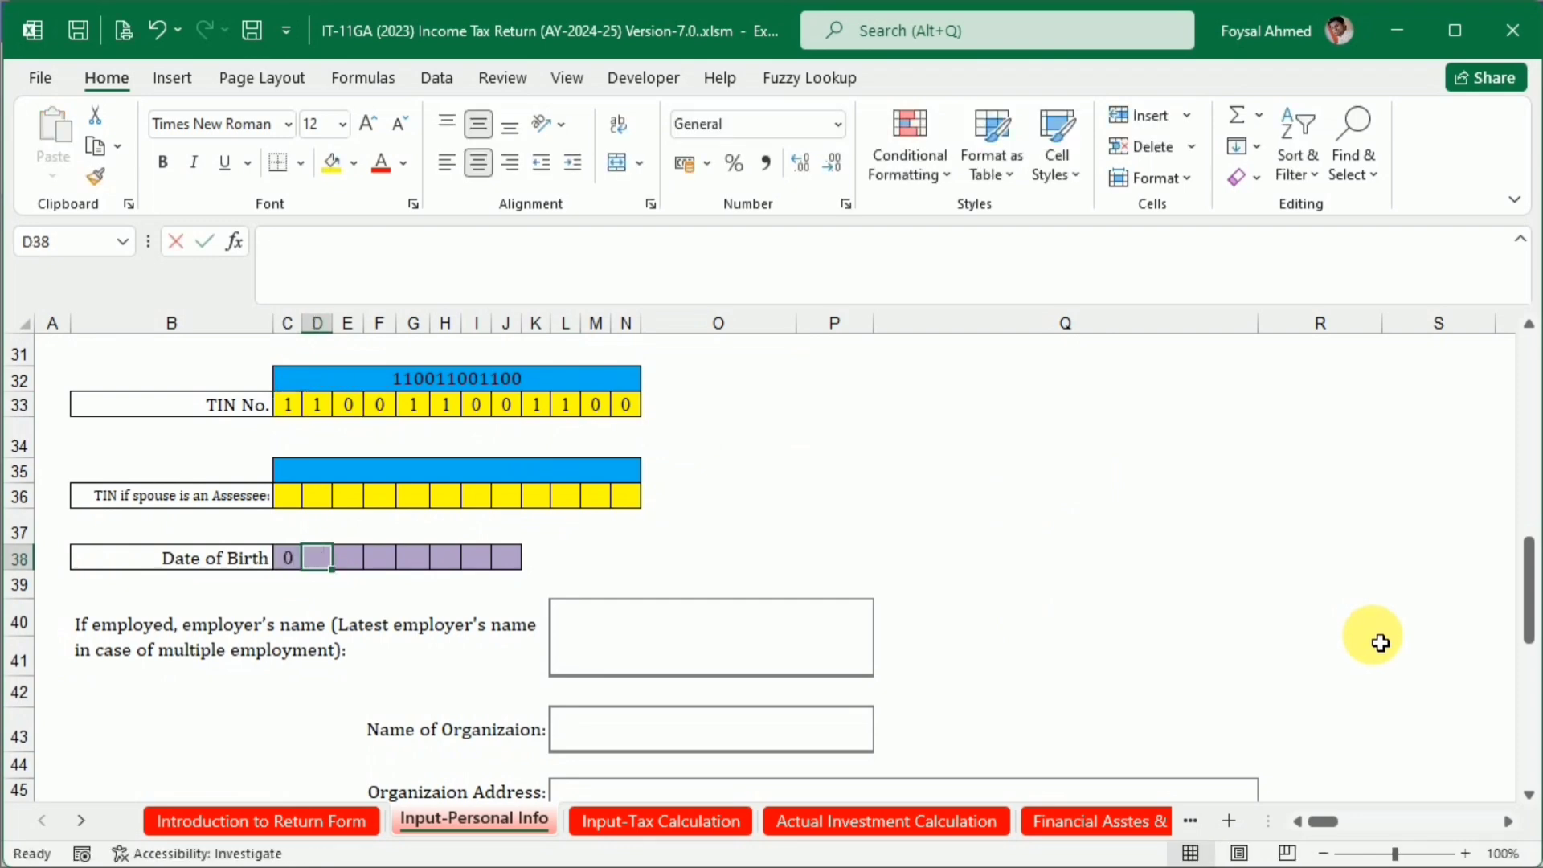
type("1")
key("Right")
type("01")
key("ctrl+Return")
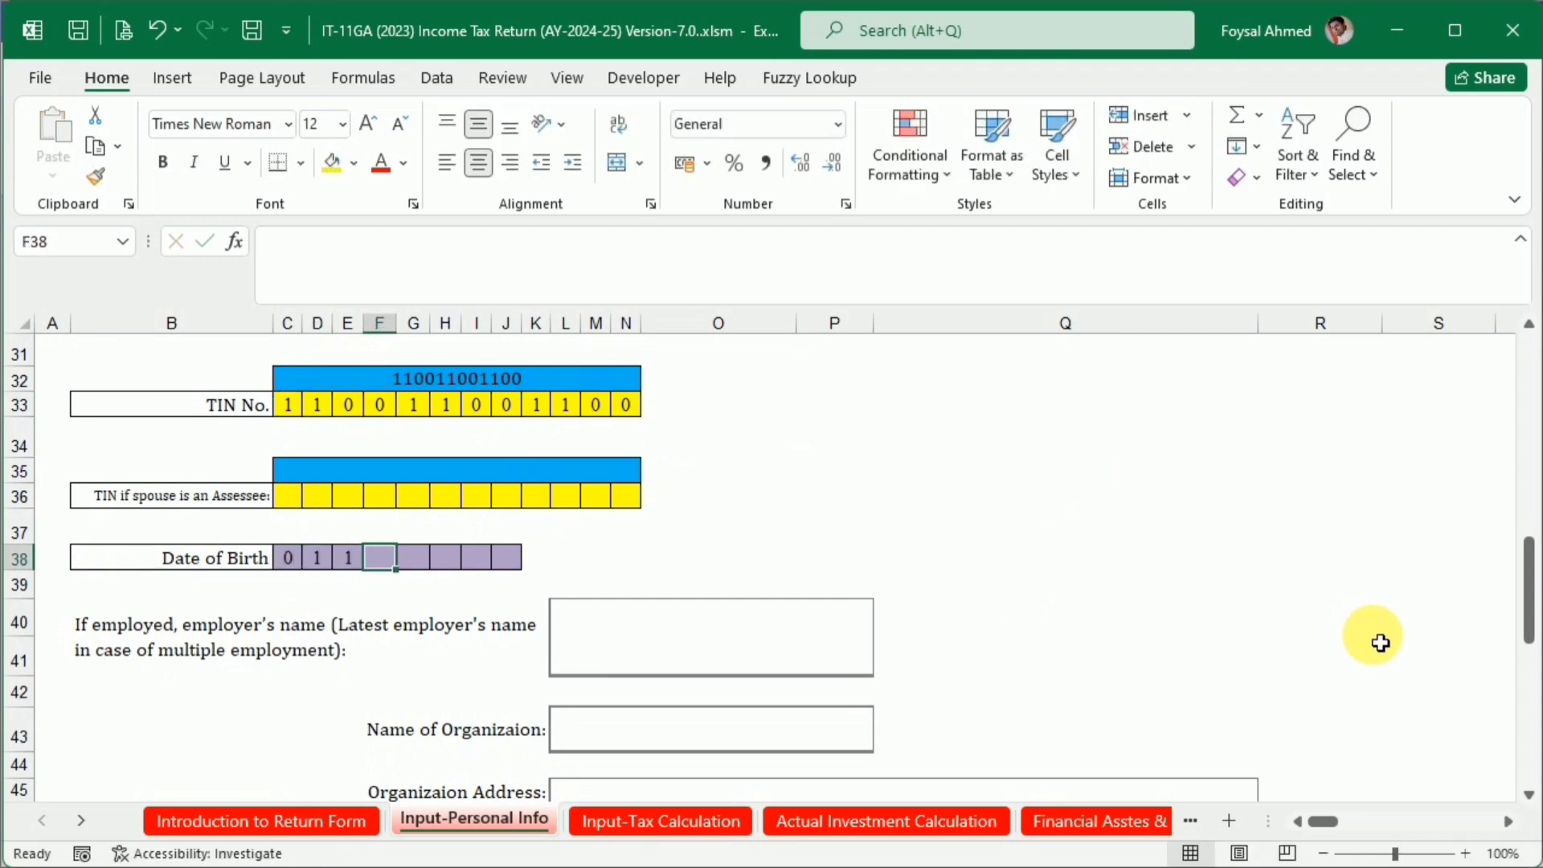
type("0")
key("Right")
type("1")
key("Right")
Enter the taxpayer's birth year in the last four Date of Birth cells, one digit per cell
type("1")
key("Right")
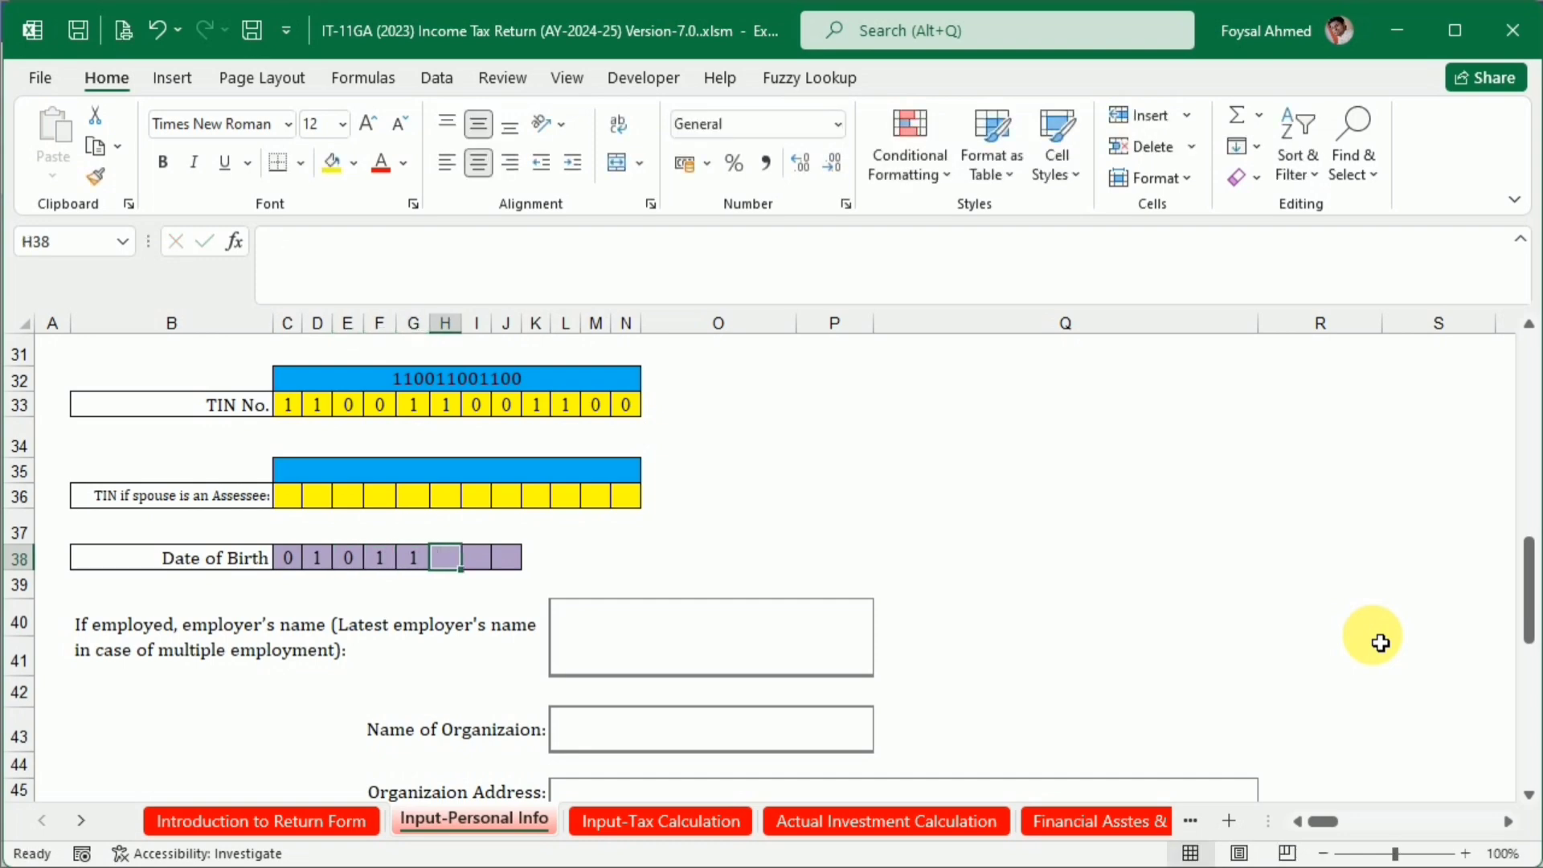
type("9")
key("Right")
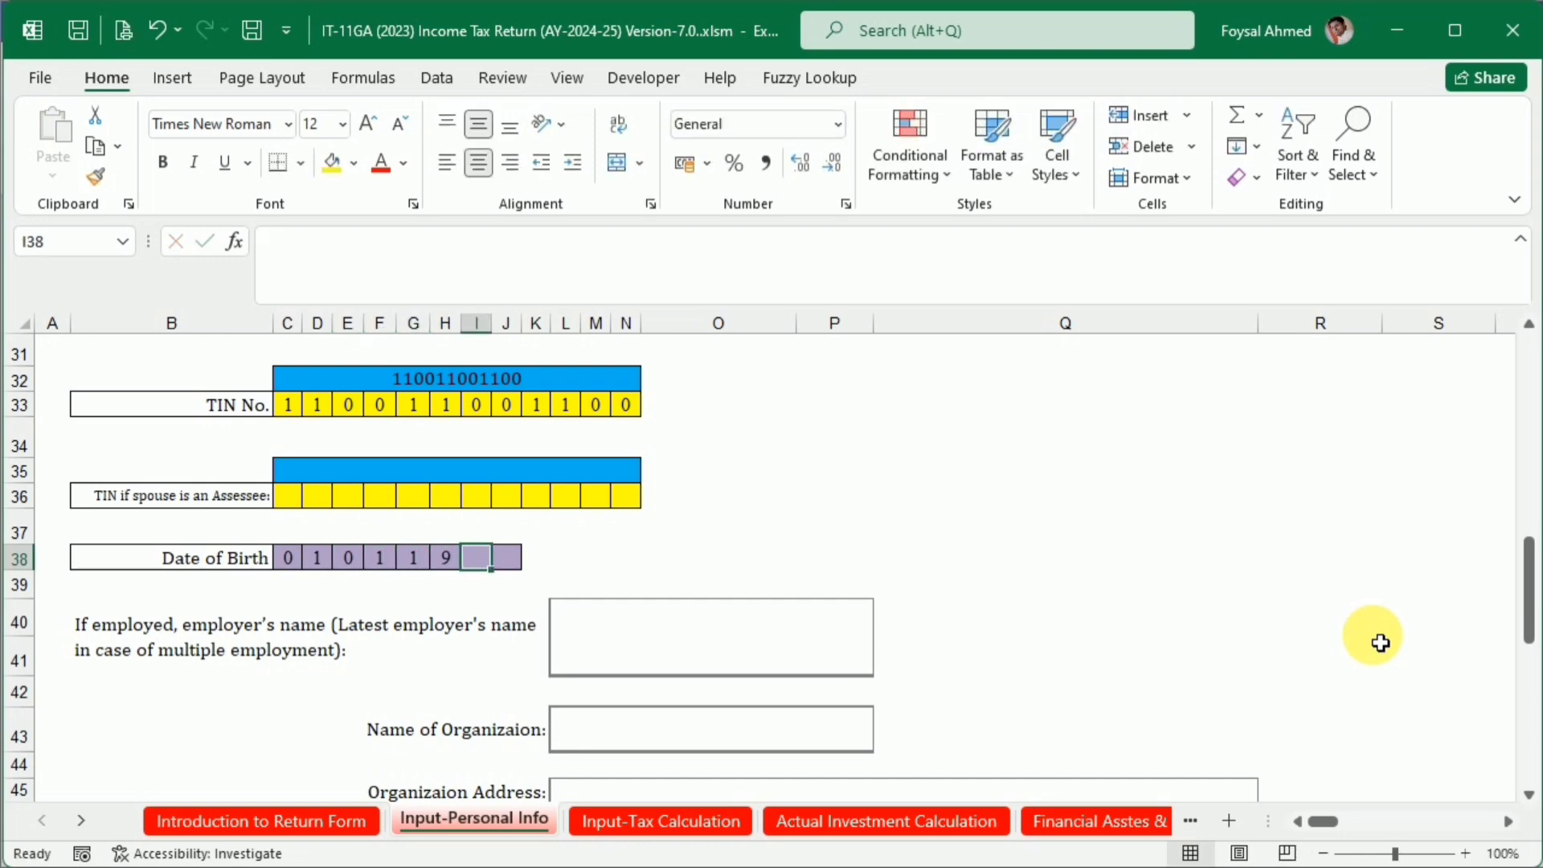
type("9")
key("Right")
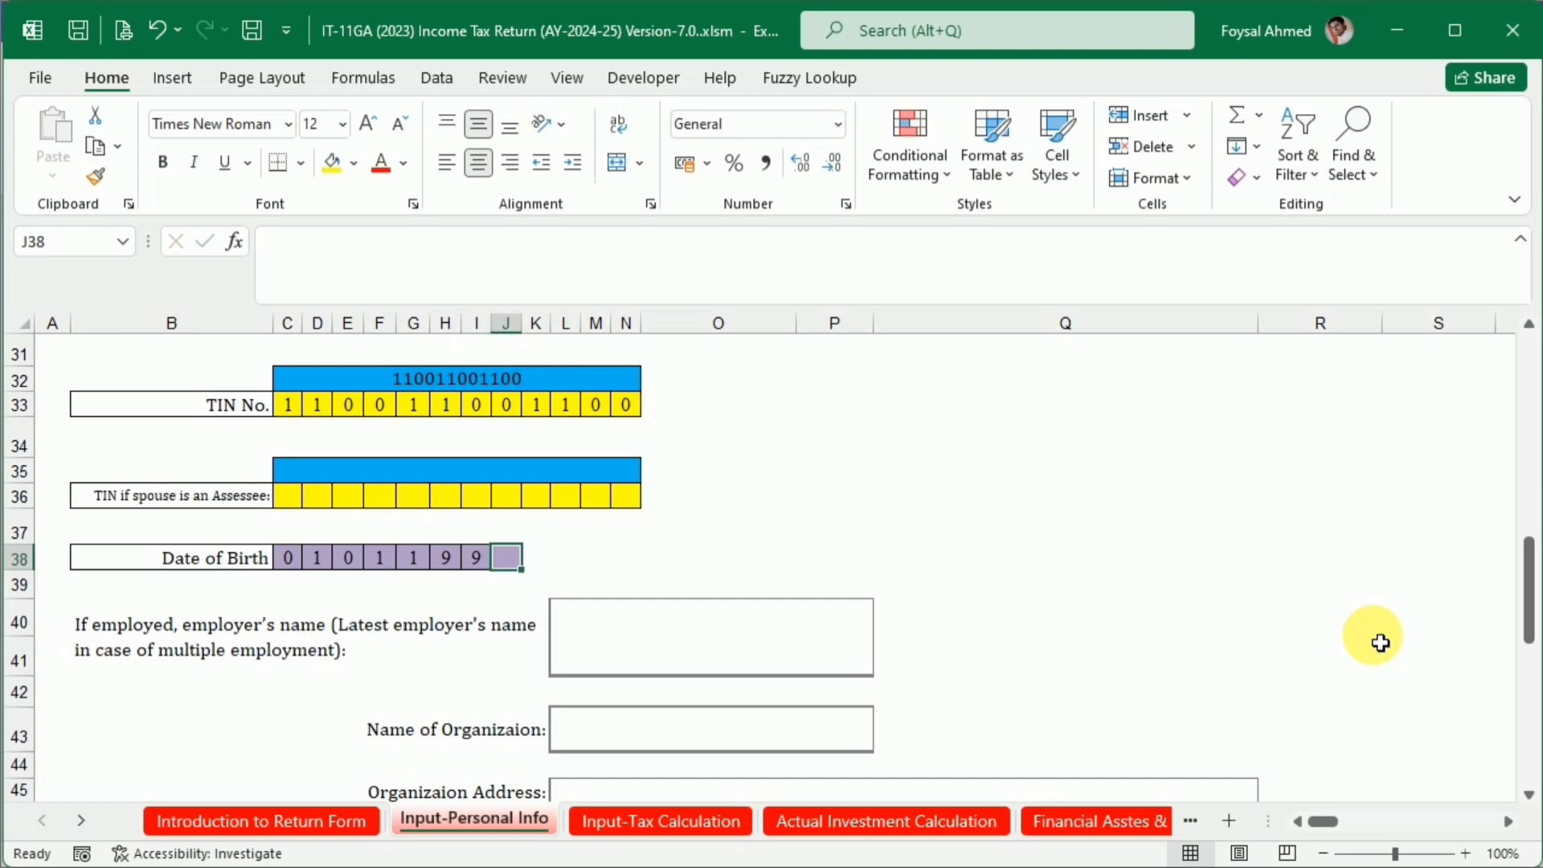
type("0")
key("Return")
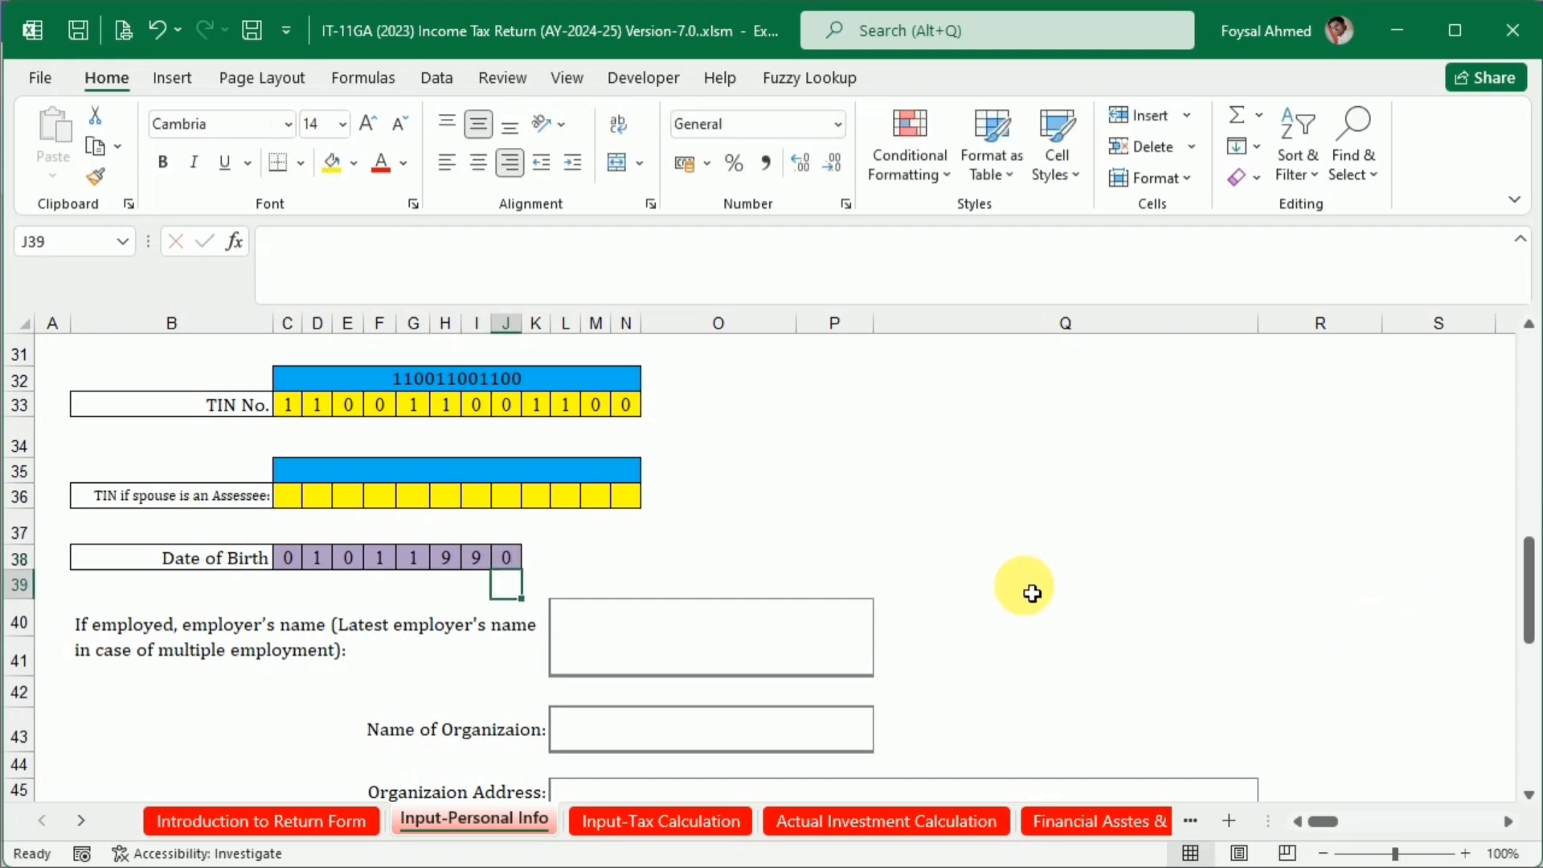
Copy the employer's name XYZ Ltd. from the Word salary certificate into the employer's name field of the Excel sheet
scroll(619, 625, "down", 1)
left_click(635, 558)
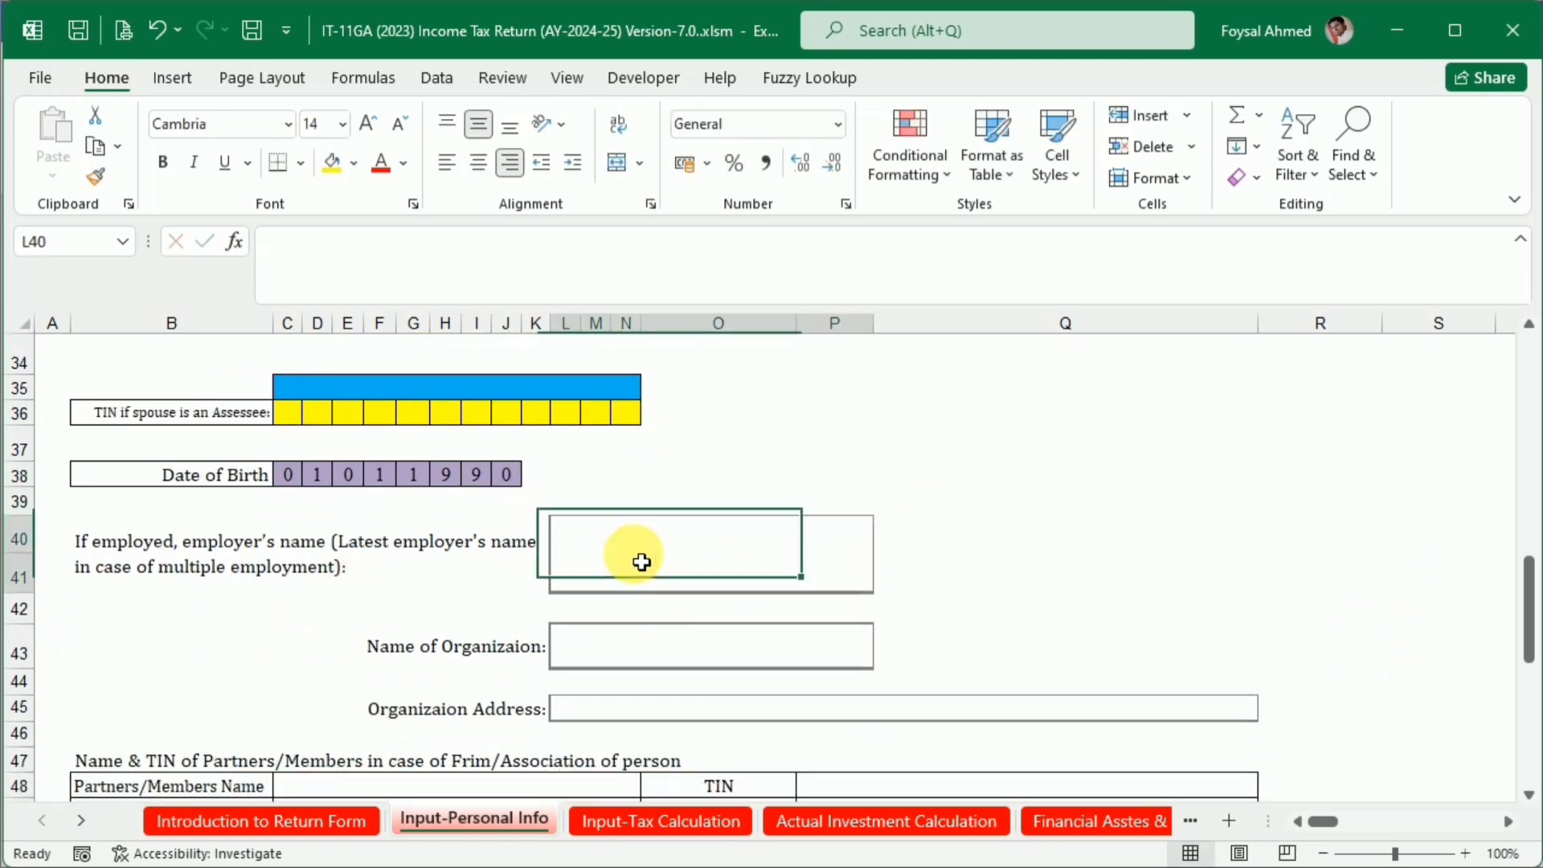
mouse_move(992, 860)
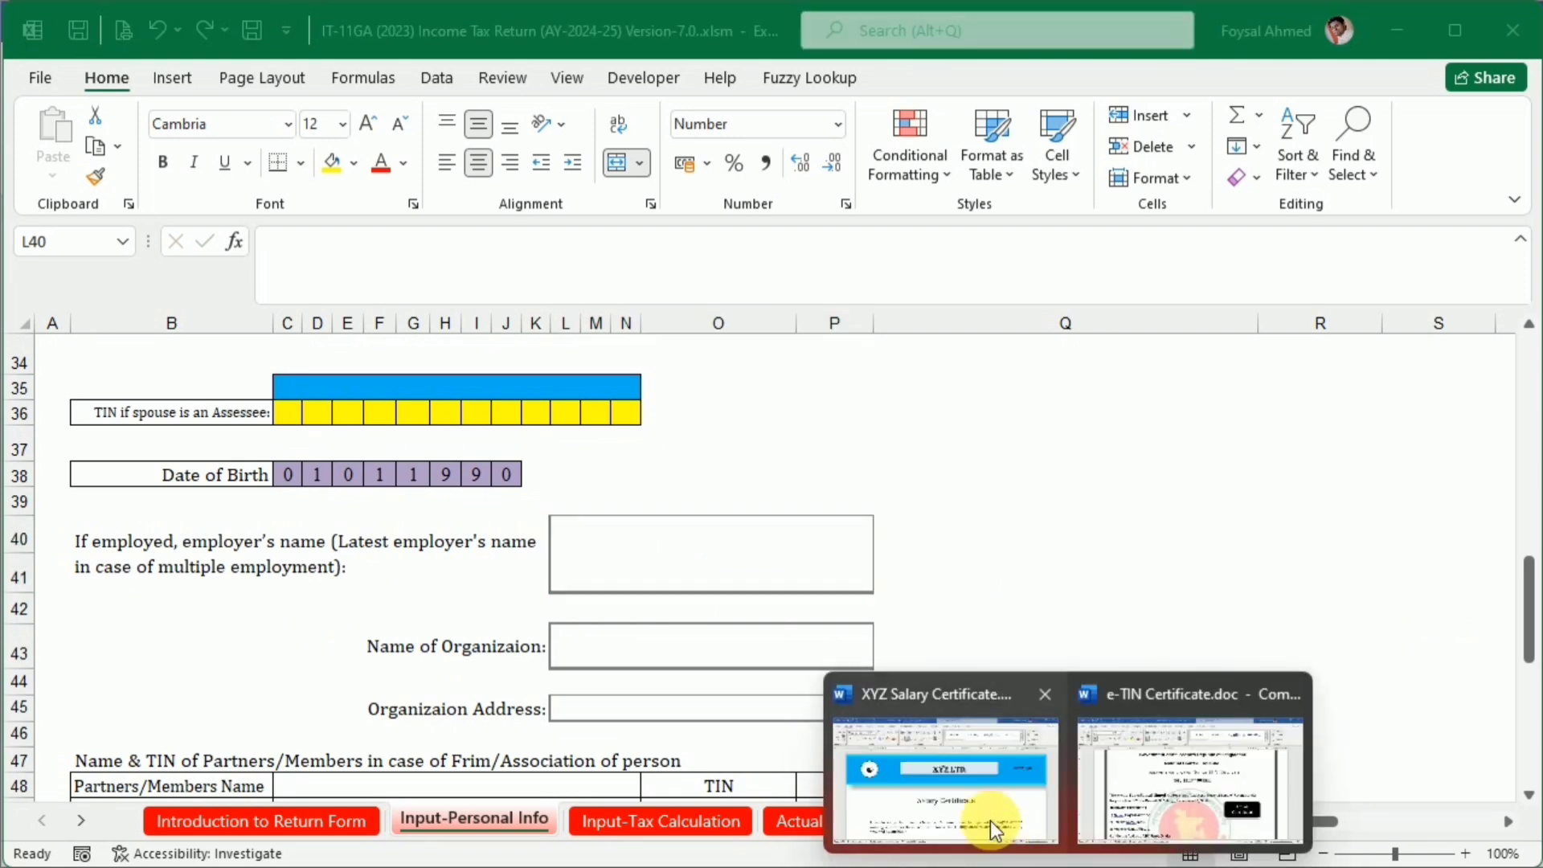
left_click(991, 823)
left_click(739, 374)
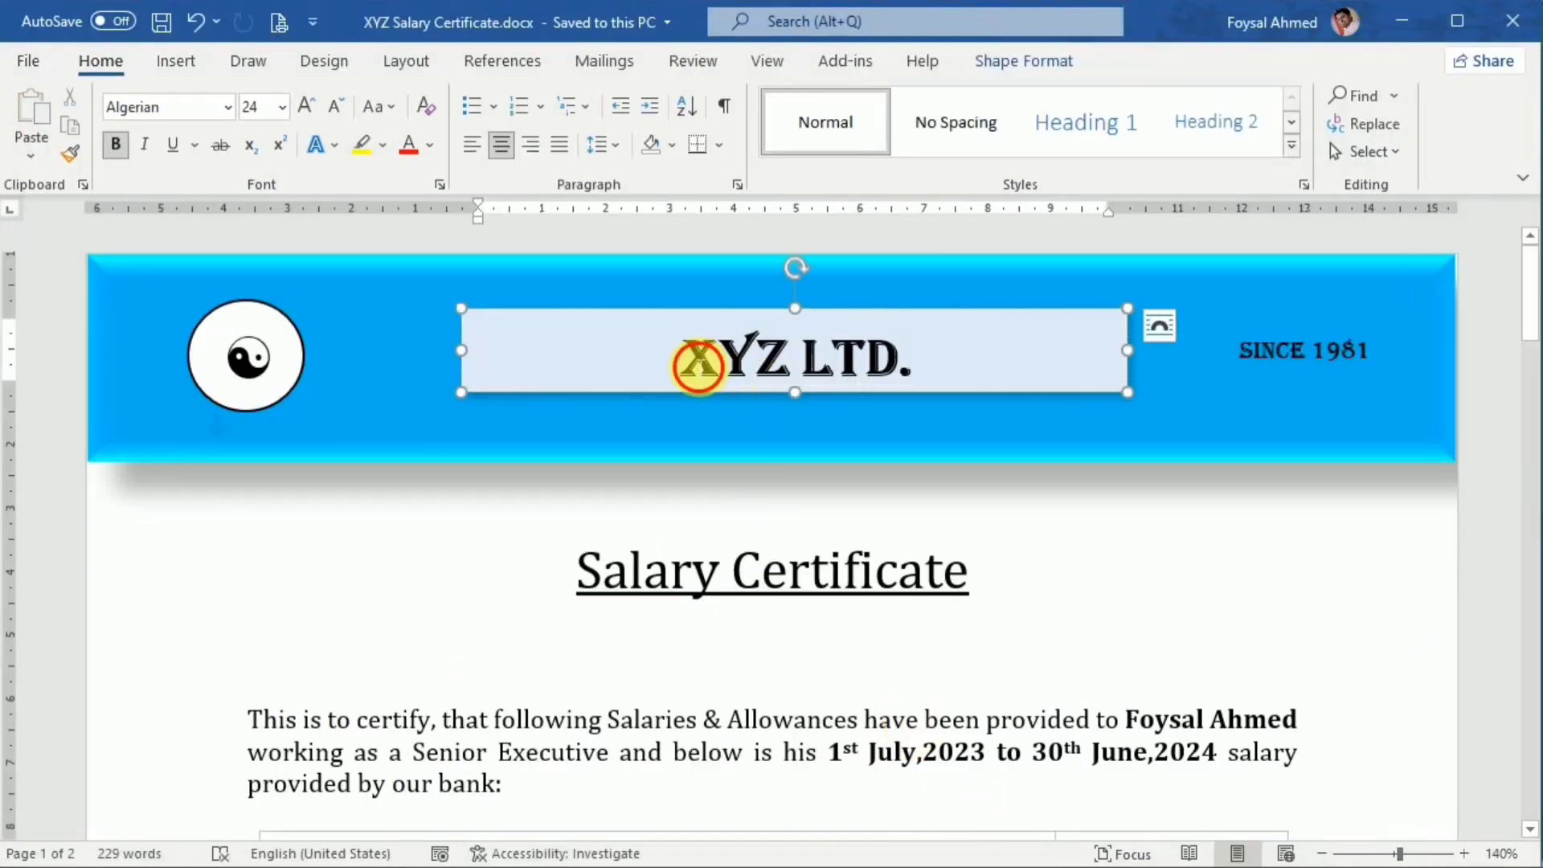
left_click_drag(683, 361, 905, 371)
key("ctrl+c")
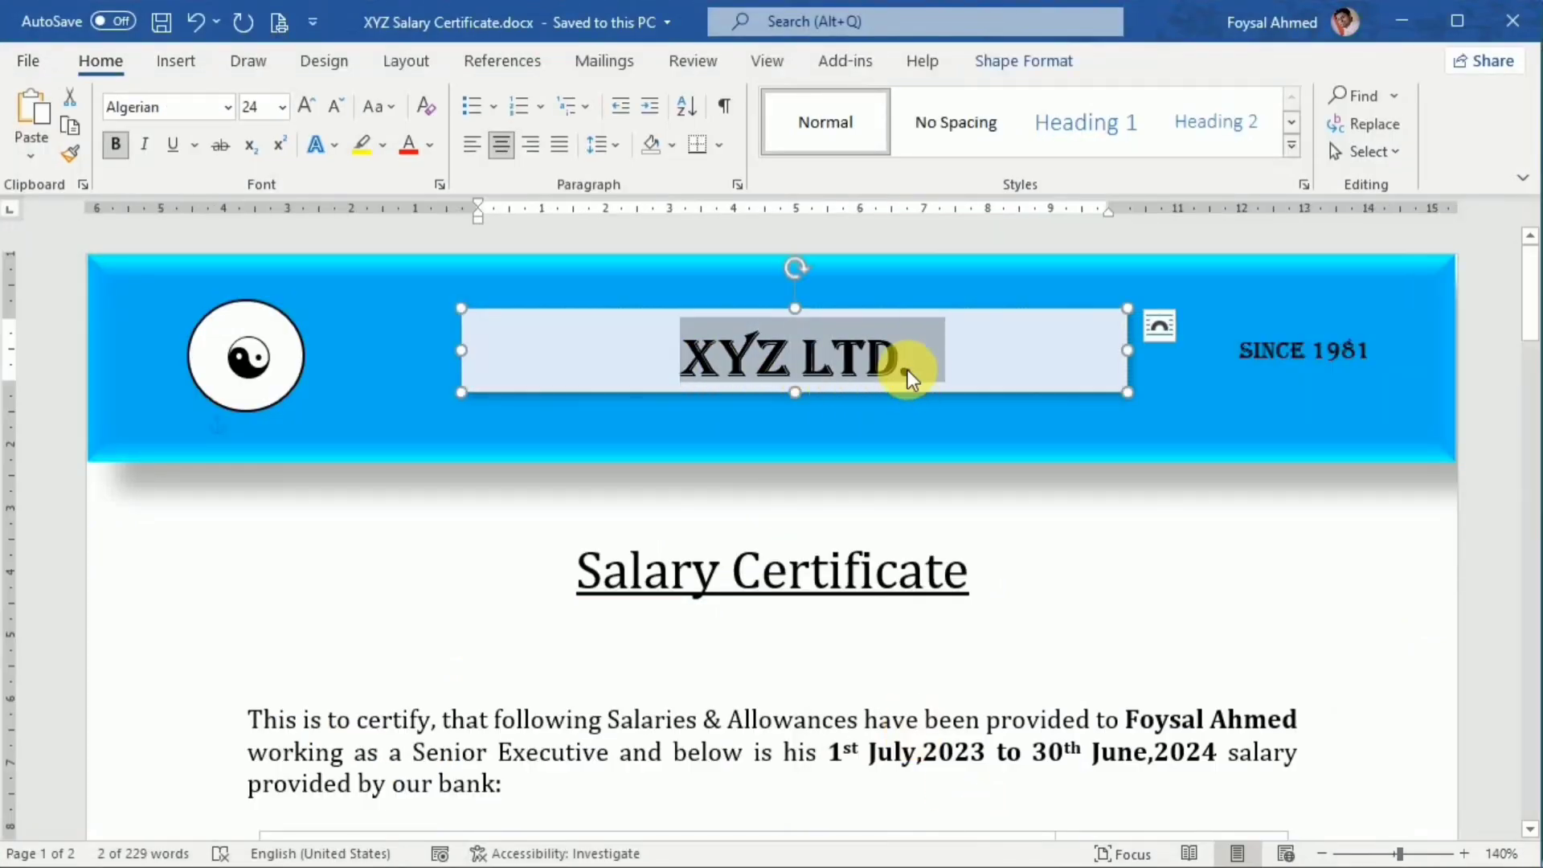
key("alt+Tab")
double_click(639, 552)
key("ctrl+v")
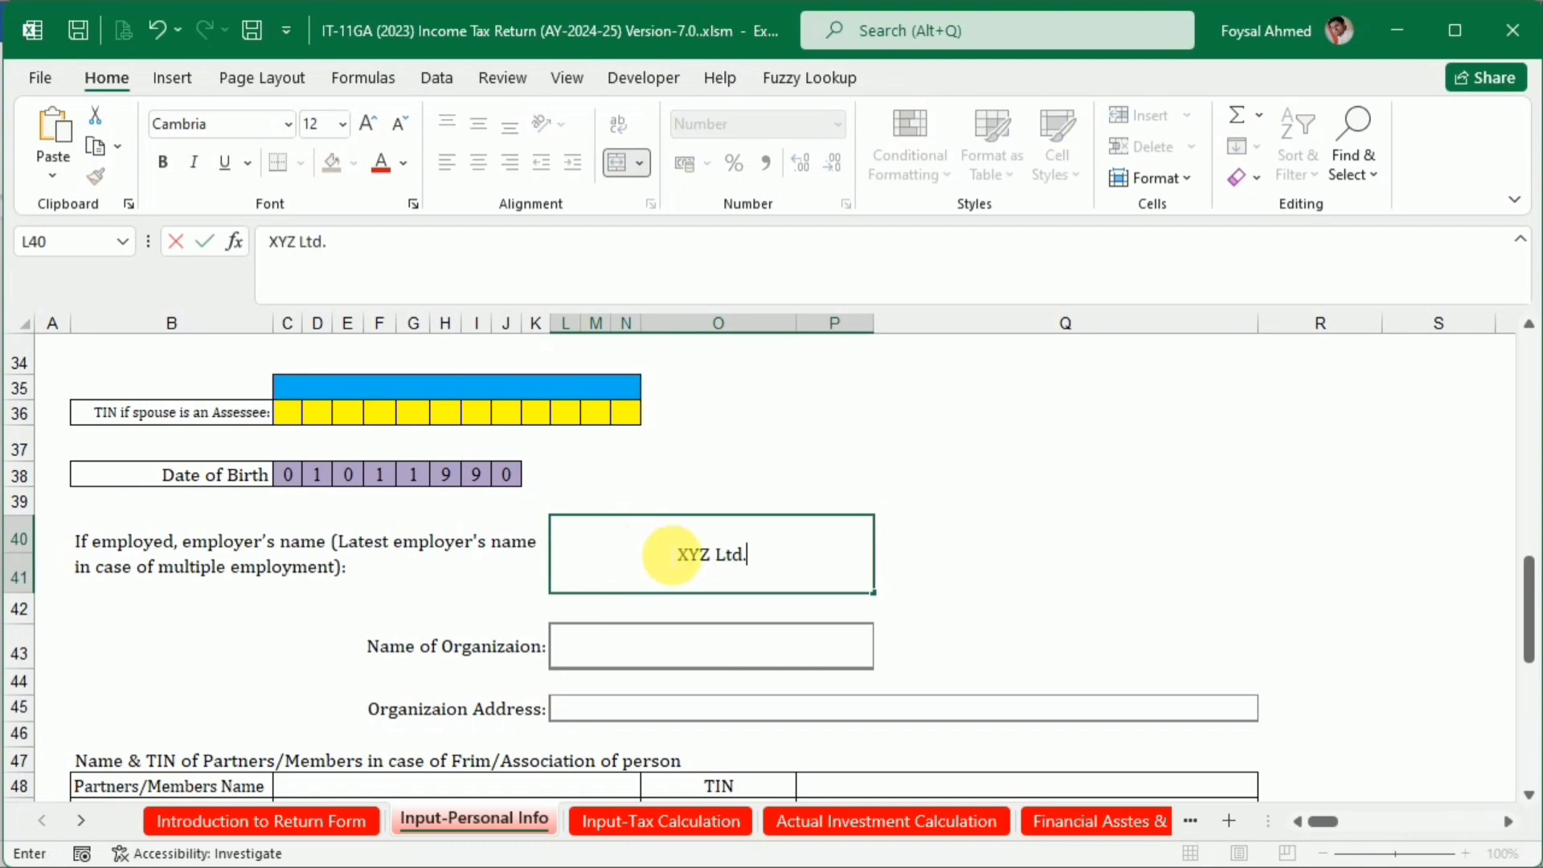
left_click(1028, 523)
Set the starting year of the Income Year block to 2023
scroll(845, 609, "down", 2)
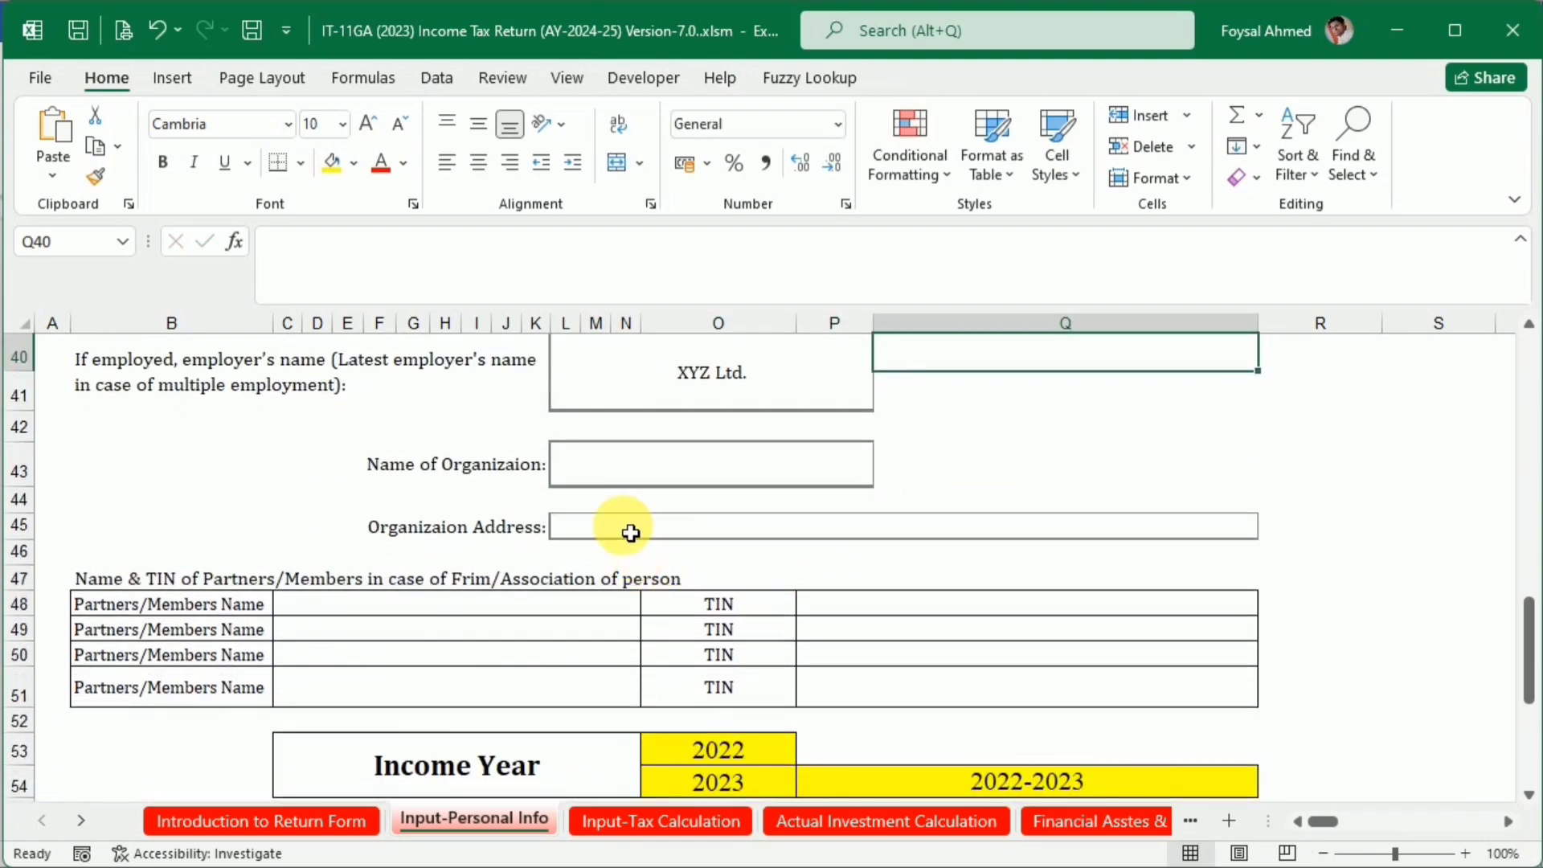
scroll(676, 647, "down", 2)
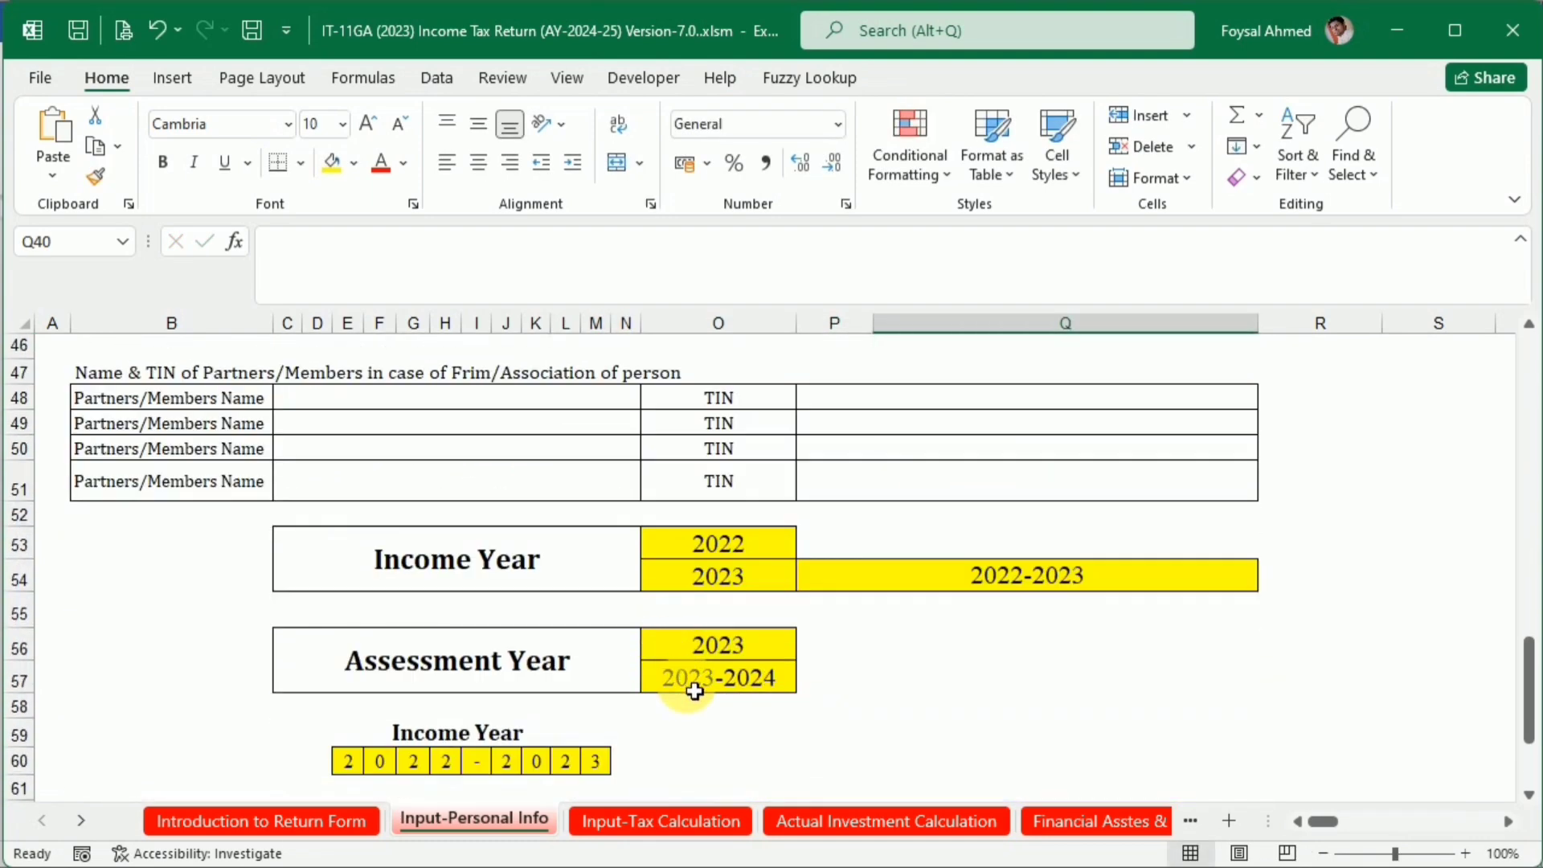
scroll(697, 689, "up", 2)
scroll(696, 691, "down", 2)
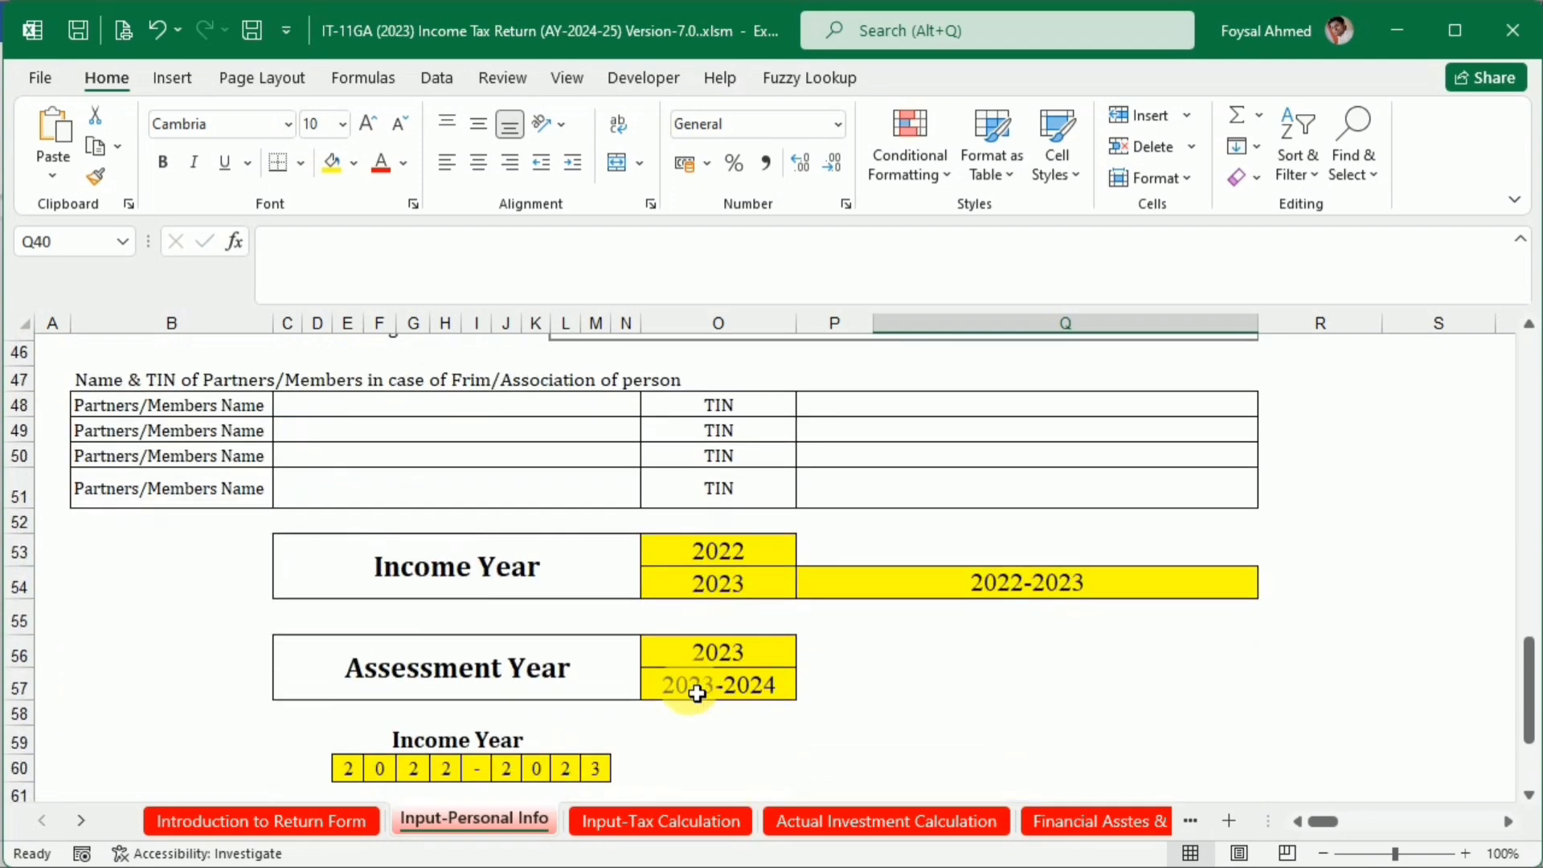
double_click(754, 554)
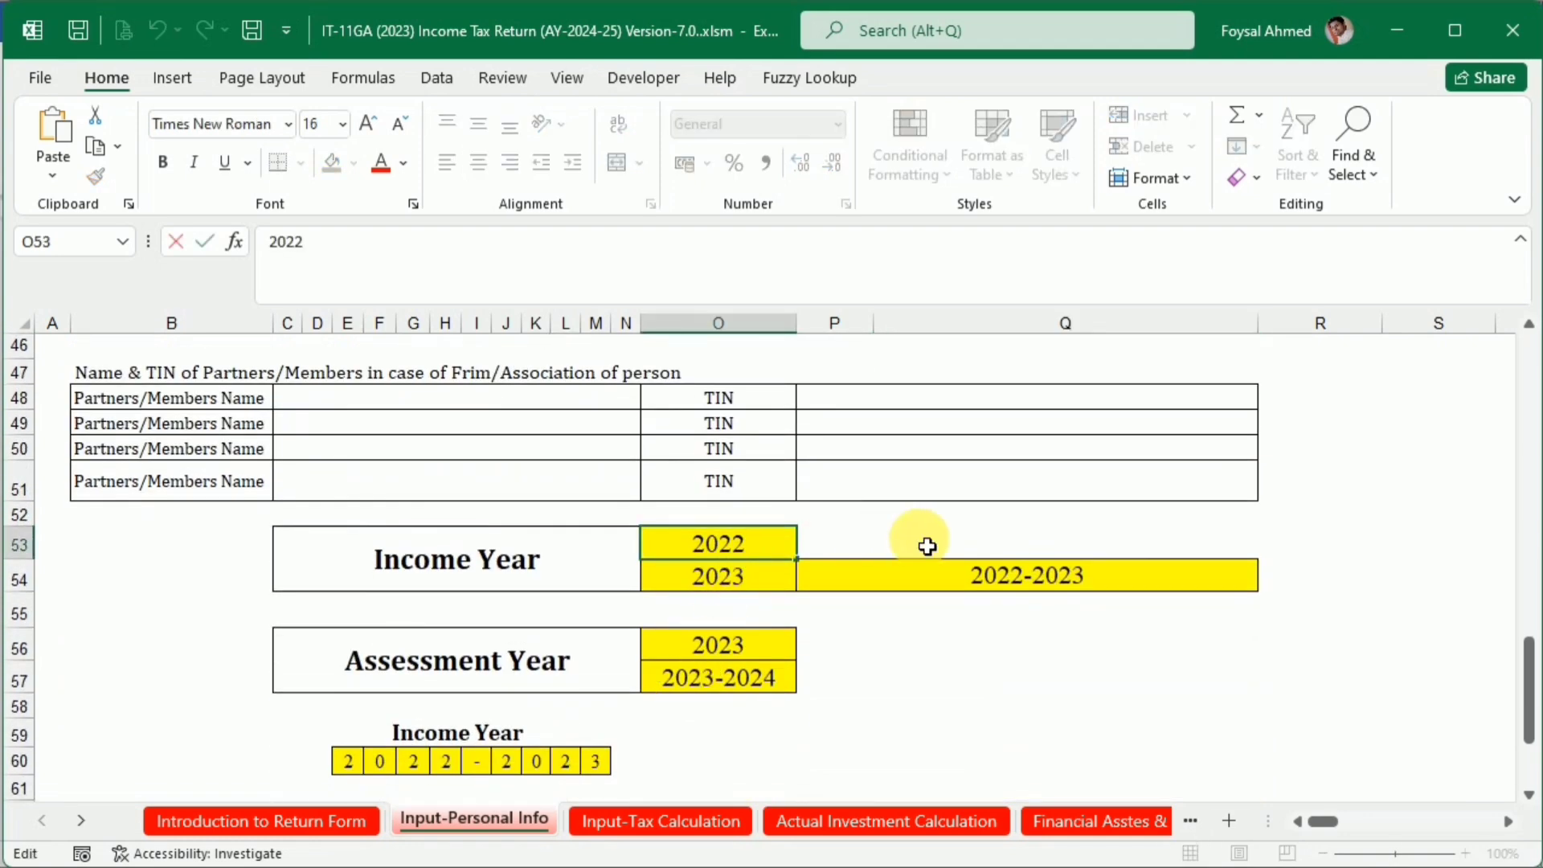
key("BackSpace")
type("3")
key("Return")
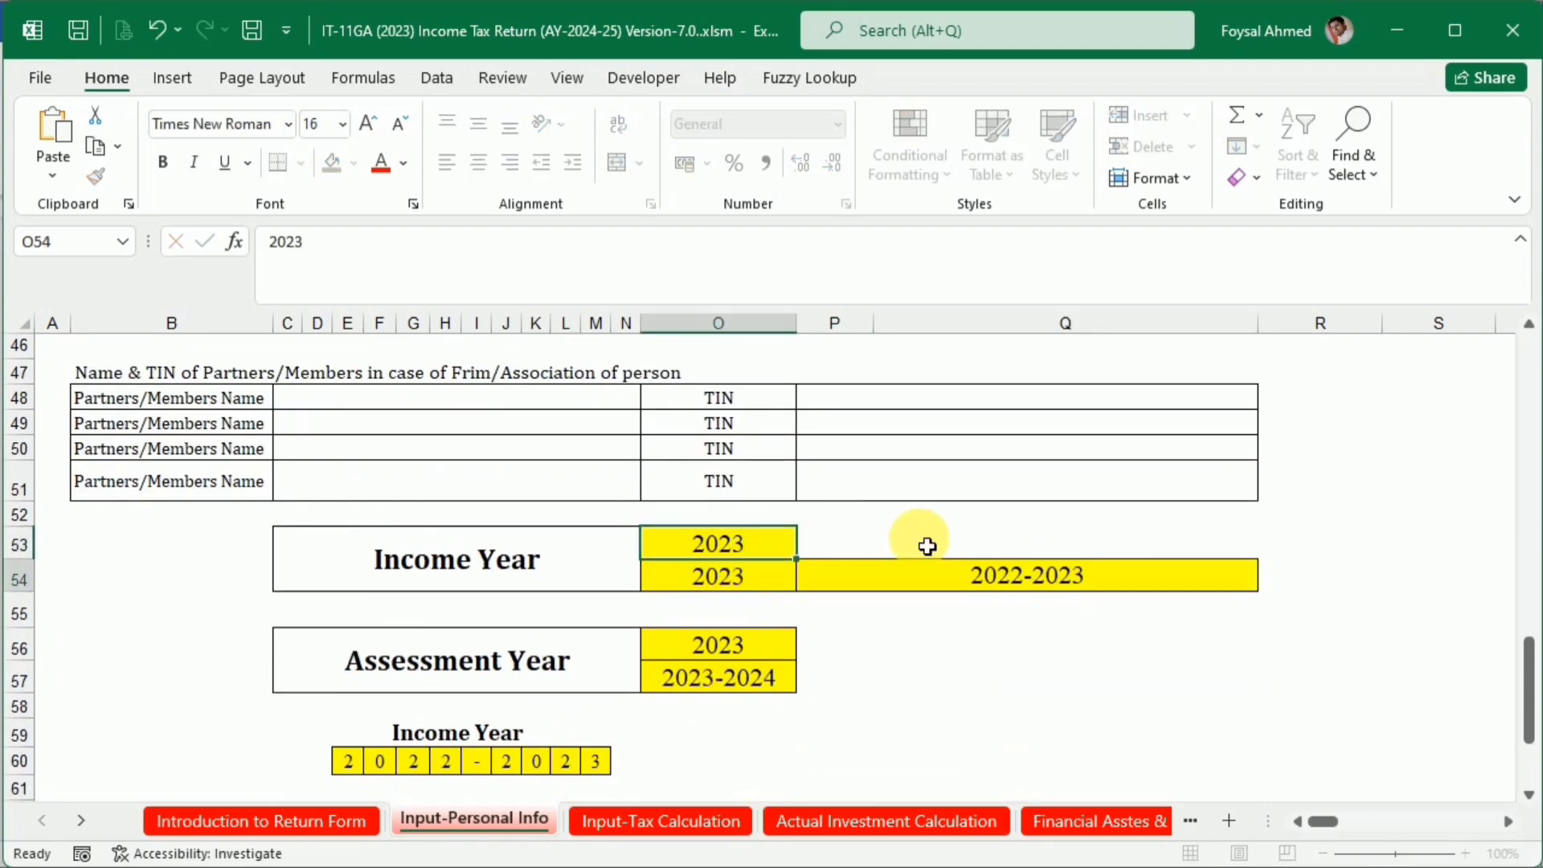
Set the Income Year block's ending year to 2024 and its combined period to 2023-2024
double_click(760, 572)
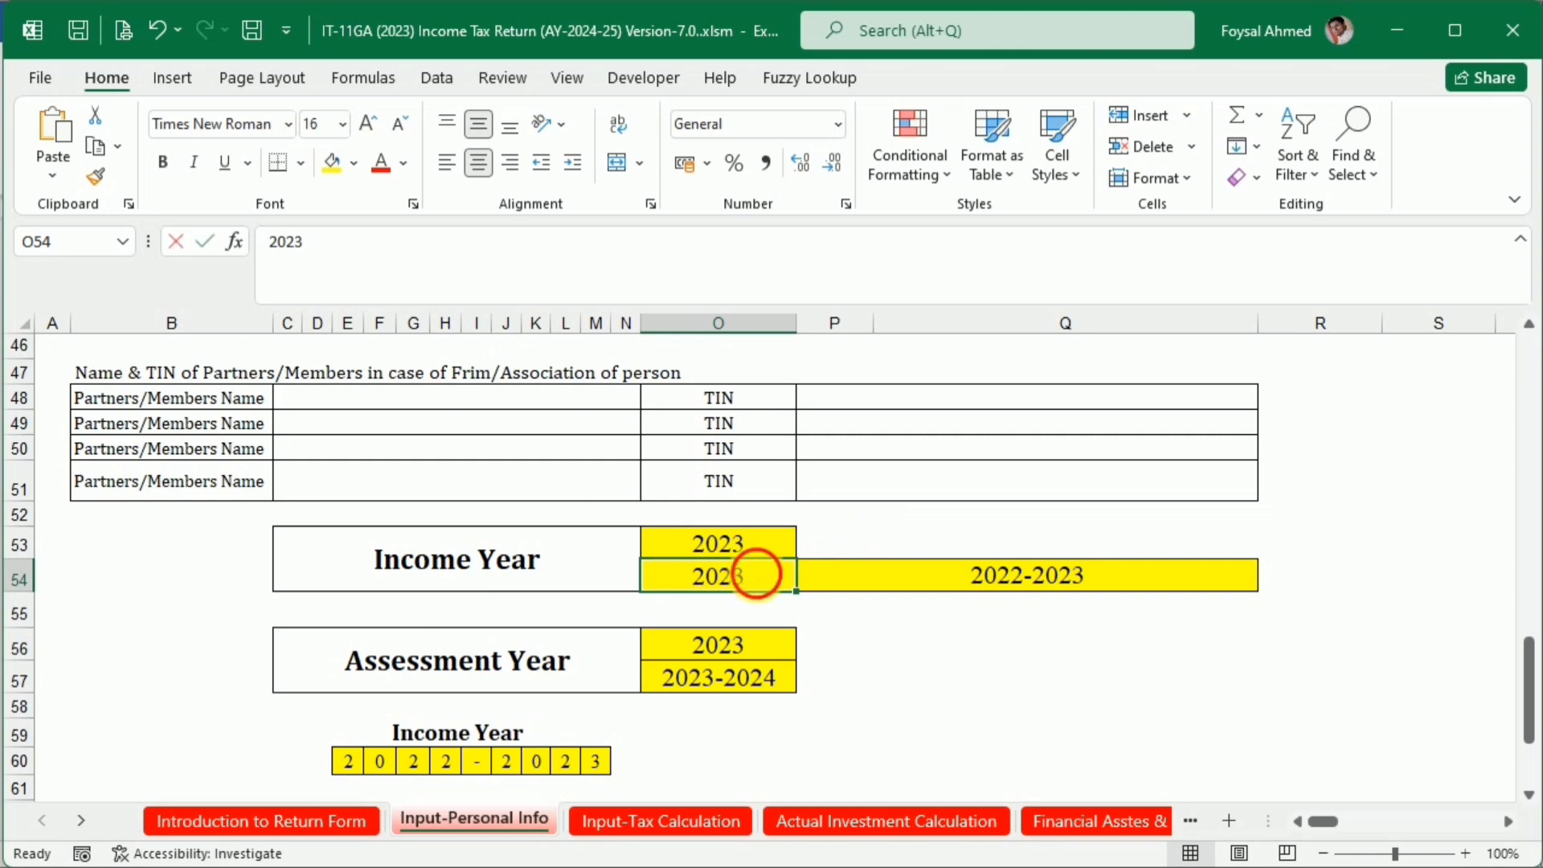
key("BackSpace")
type("4")
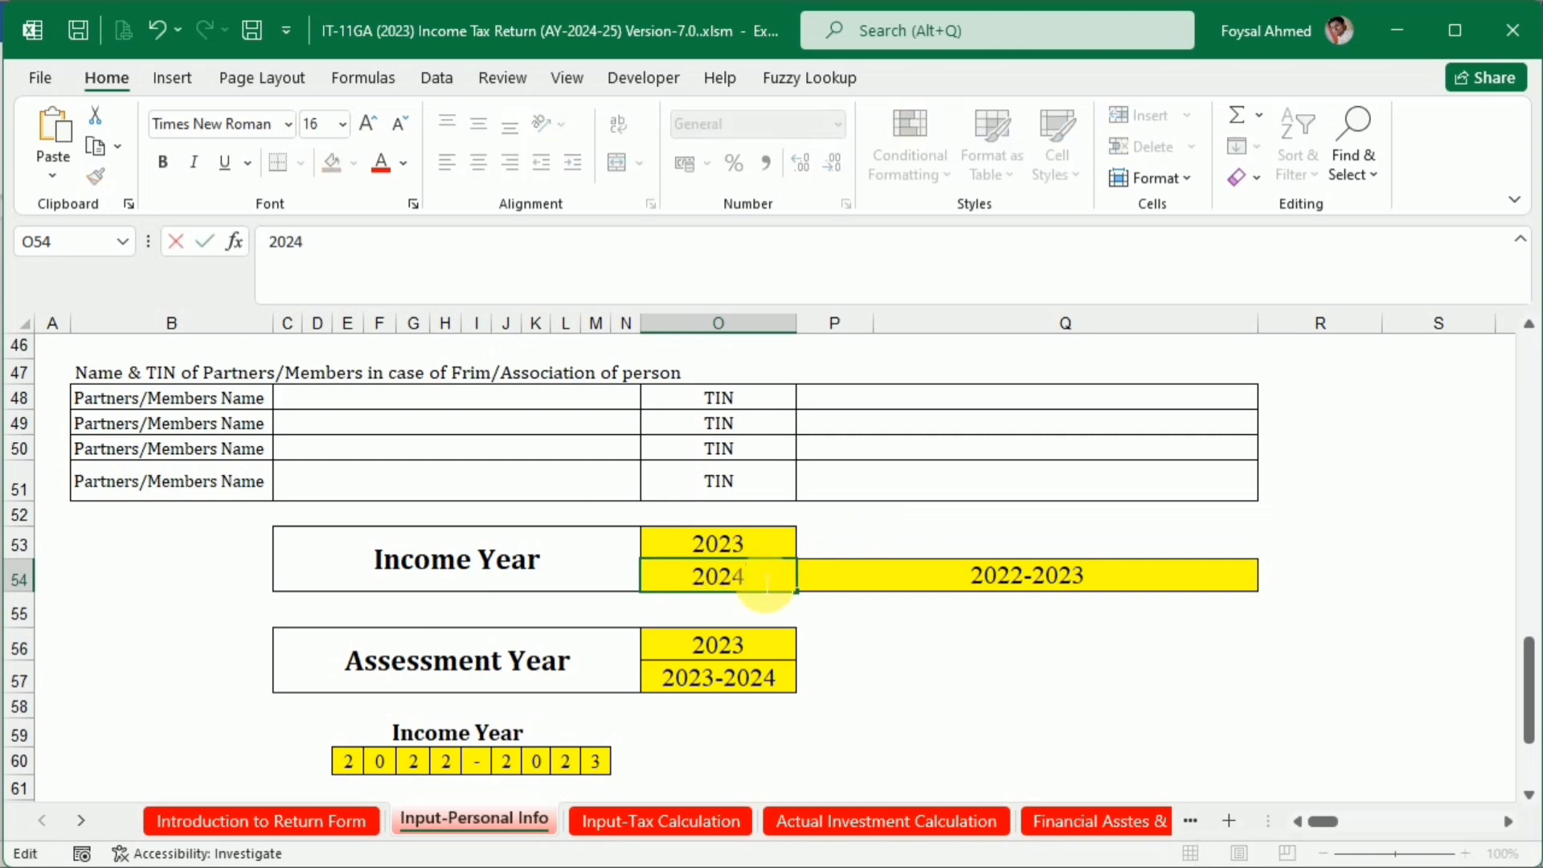
key("Return")
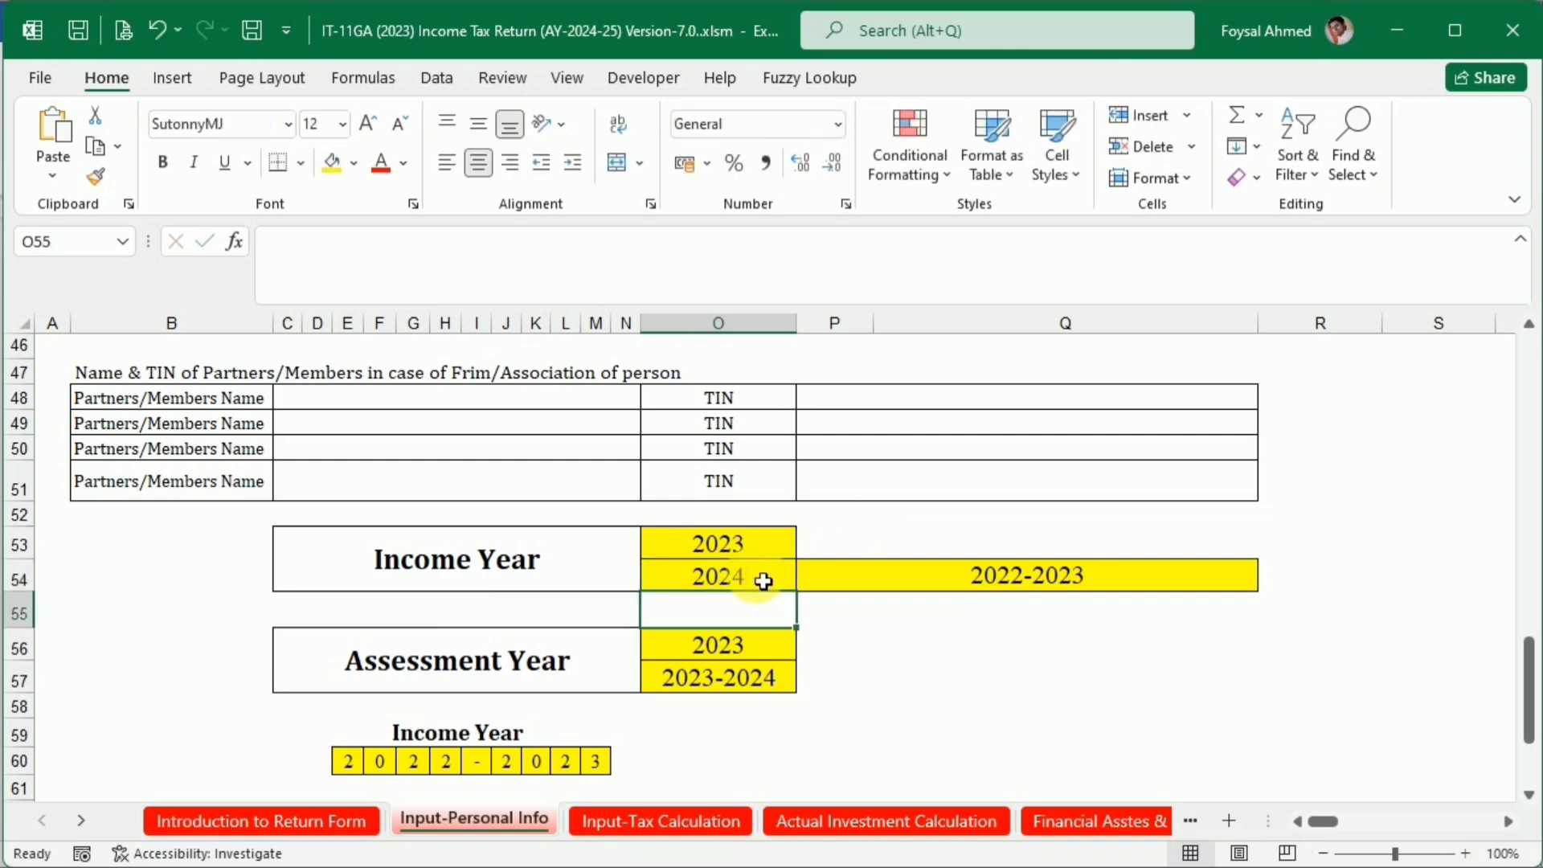
double_click(1027, 577)
key("BackSpace")
type("3")
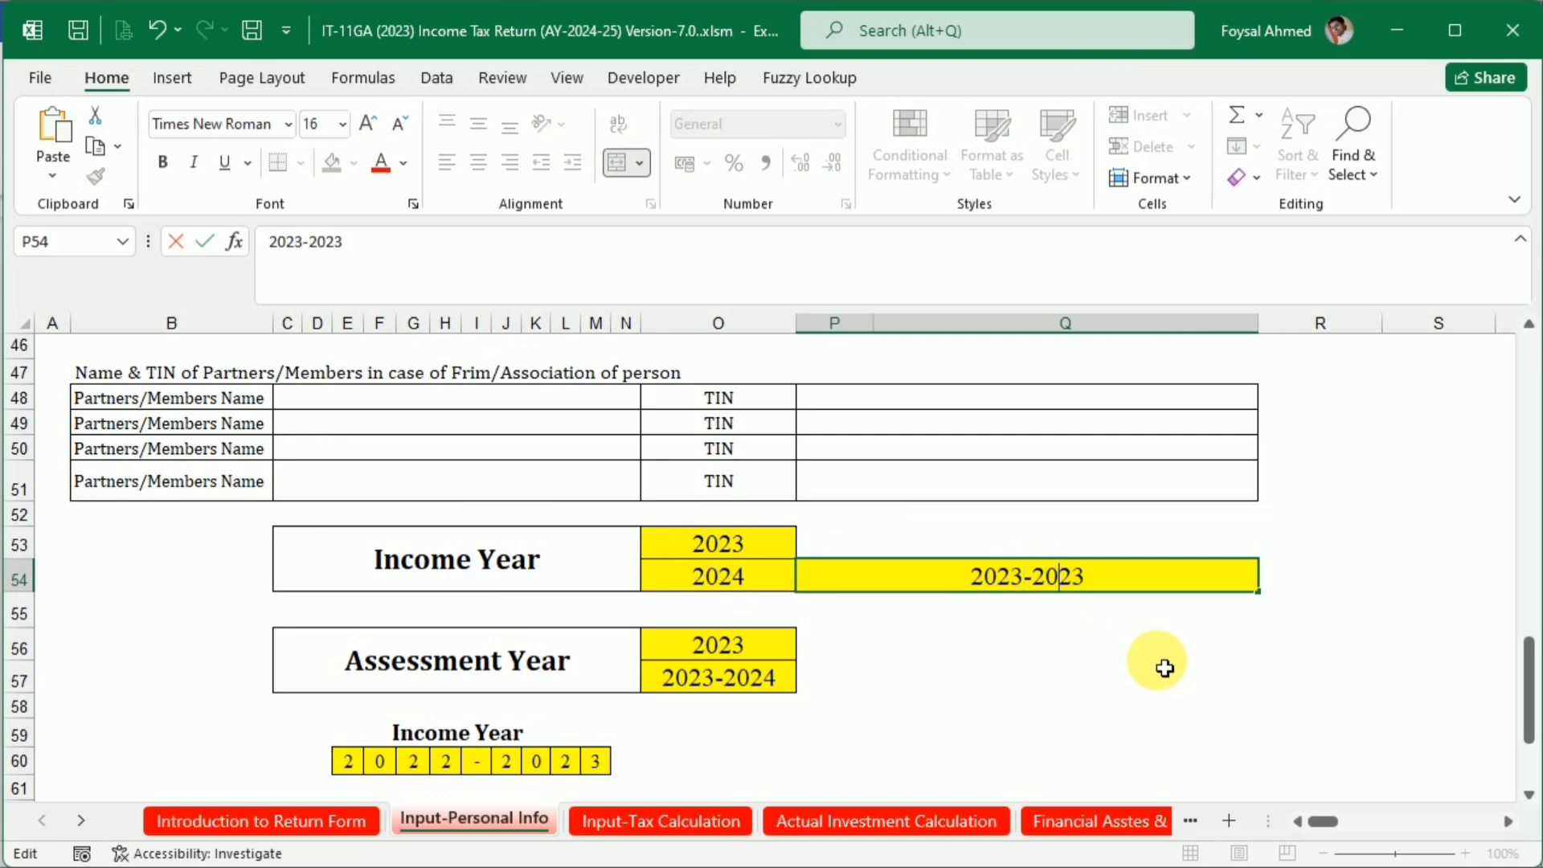
key("BackSpace")
Set the Assessment Year block to 2024 and its period below to 2024-2025
double_click(769, 638)
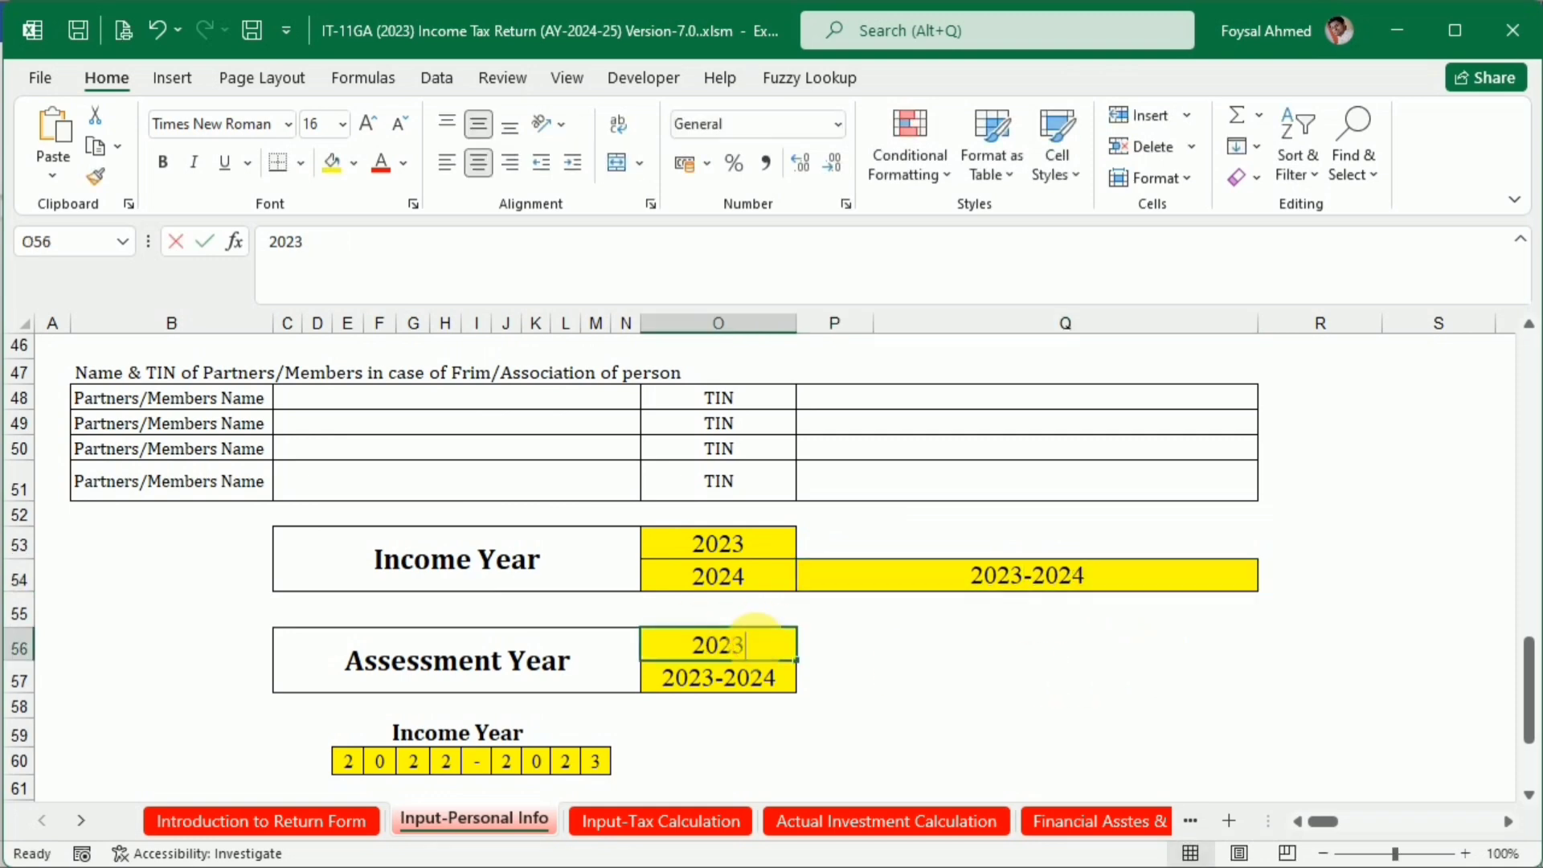
key("Return")
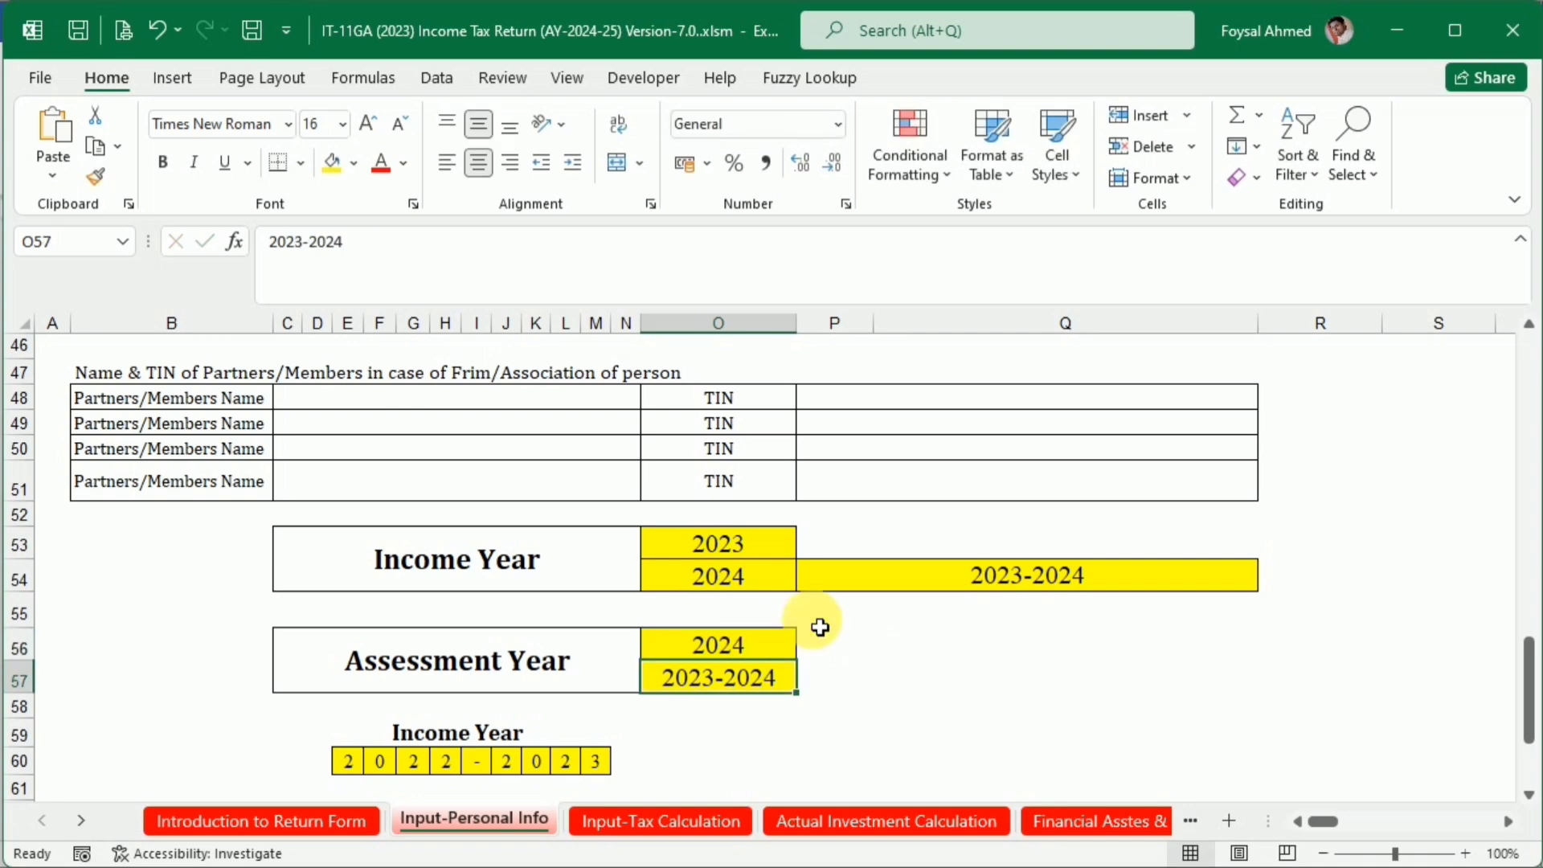
double_click(721, 680)
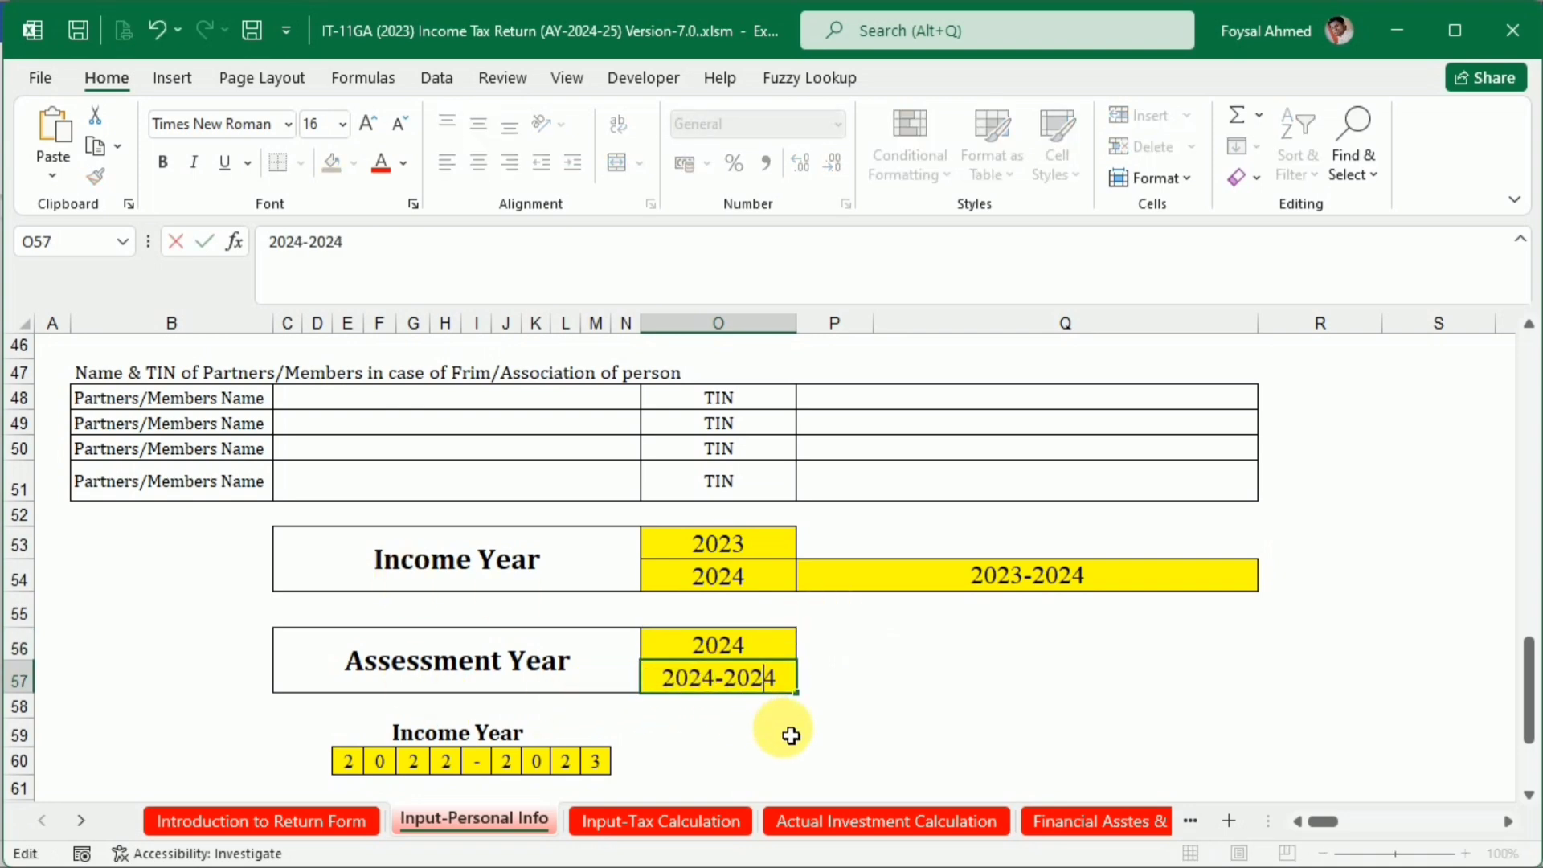
type("5")
key("Return")
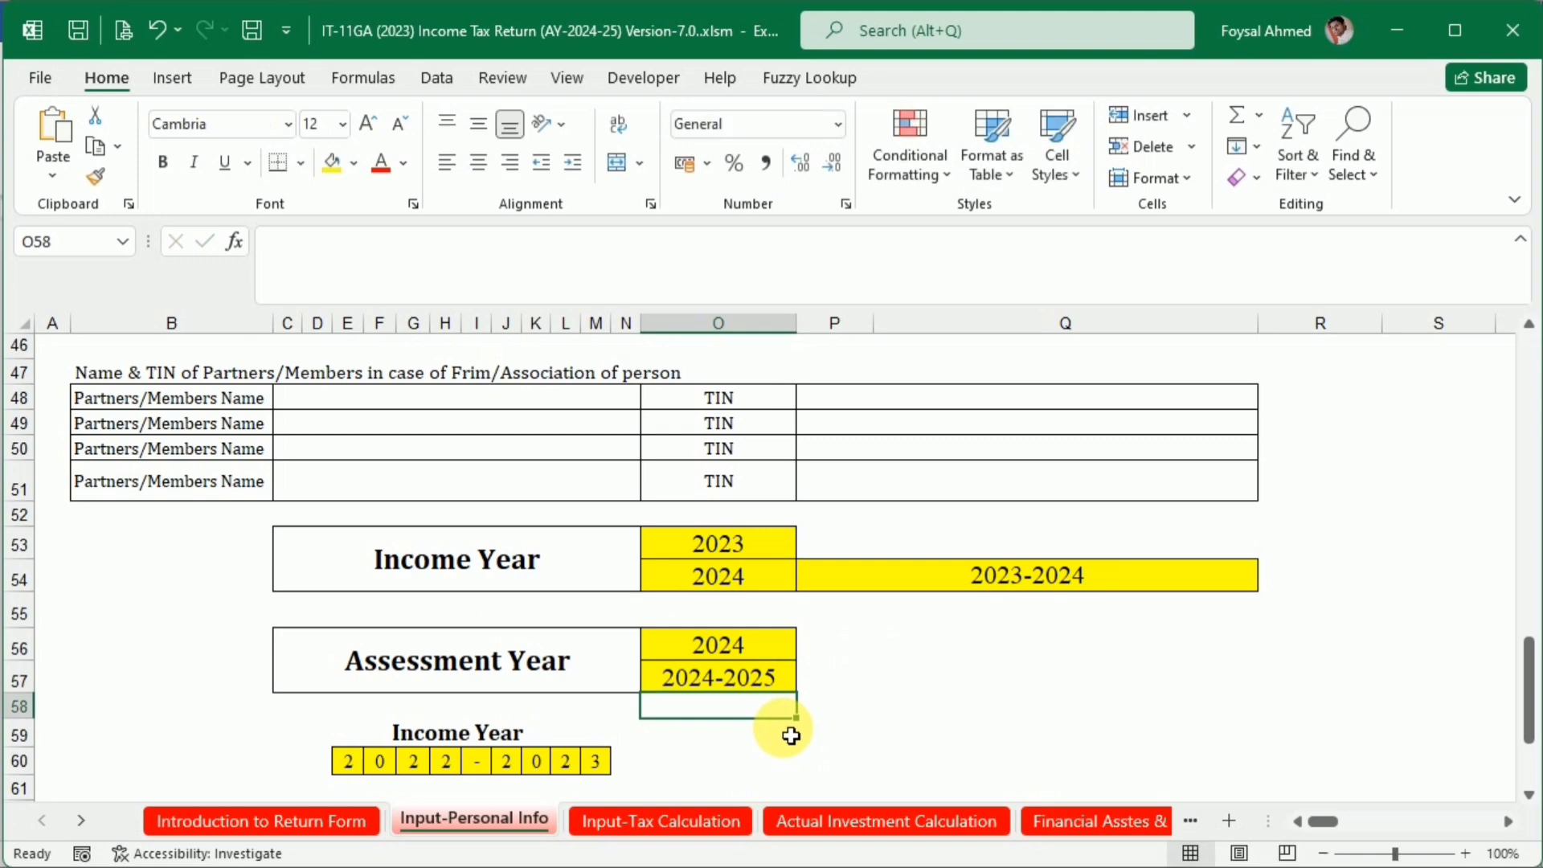
Update the single-digit Income Year cells in row 60 to read 2023-2024
scroll(723, 735, "down", 2)
left_click(445, 594)
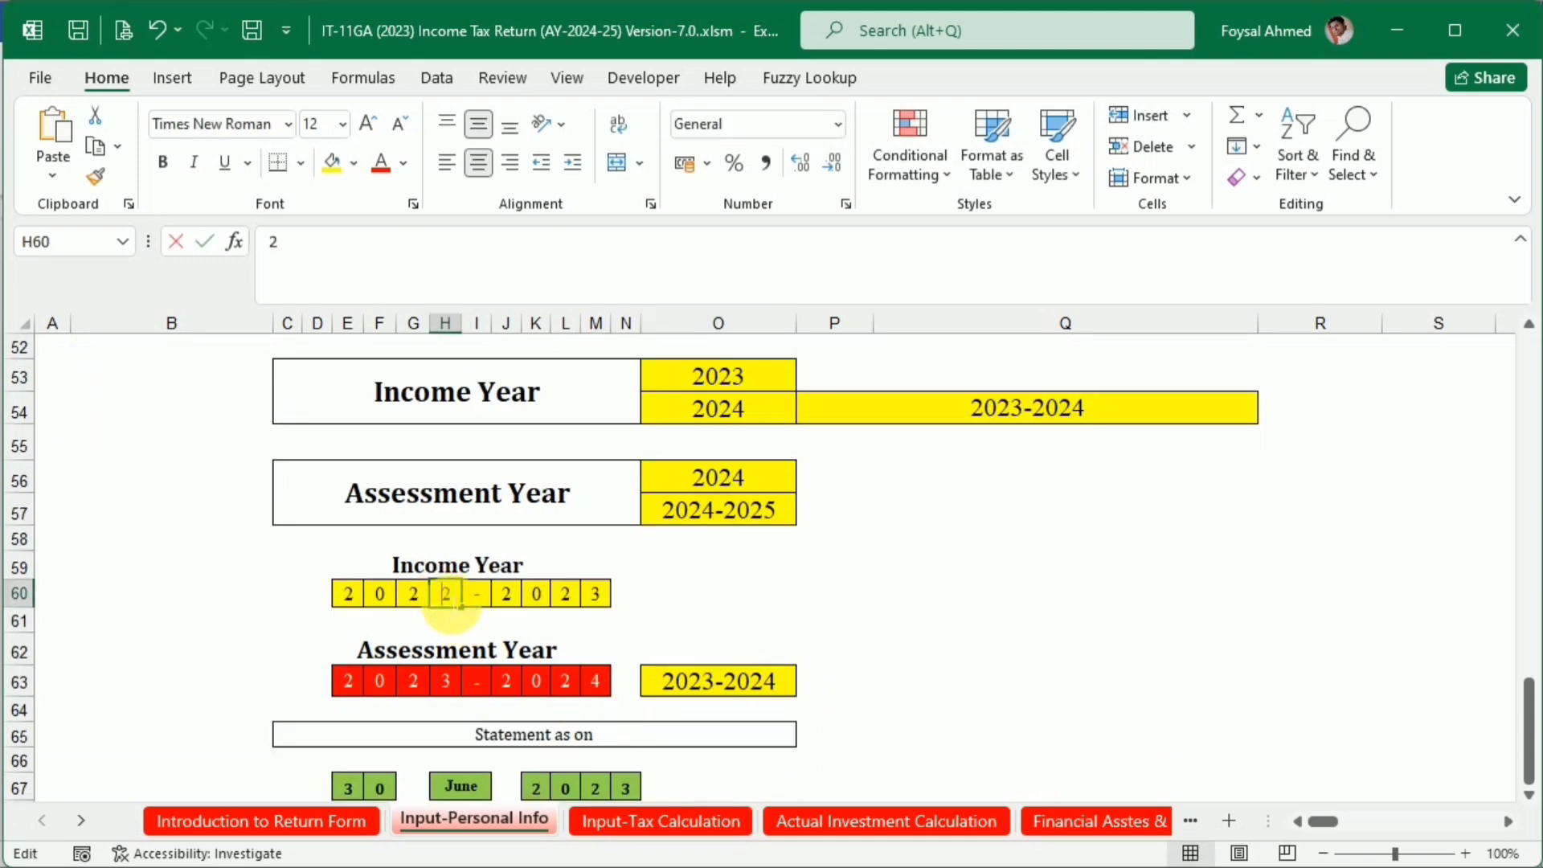
left_click(729, 617)
left_click(446, 594)
type("3")
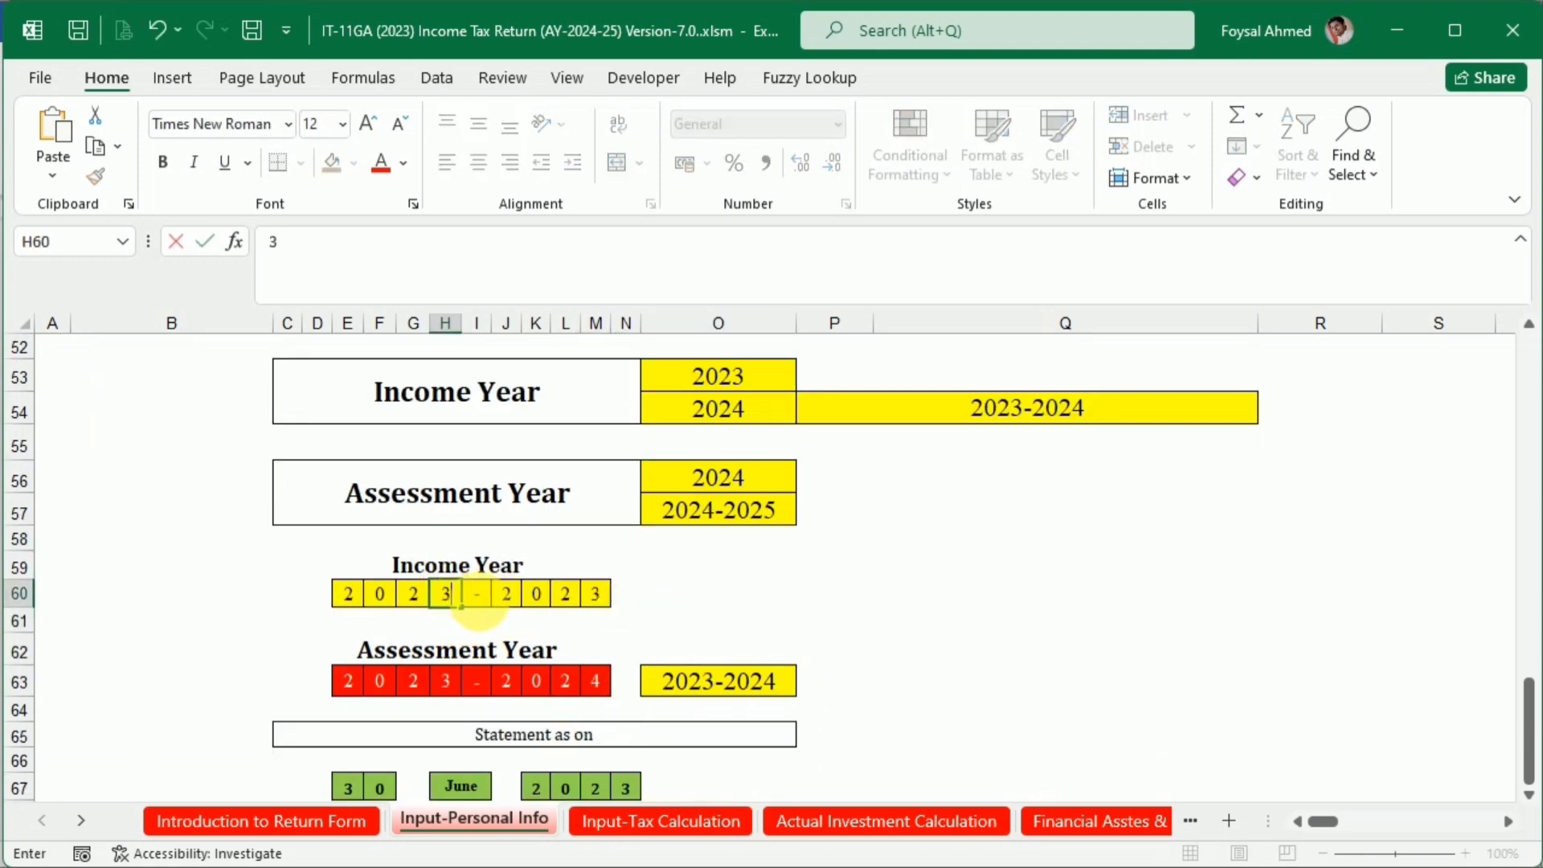
left_click(601, 599)
type("4")
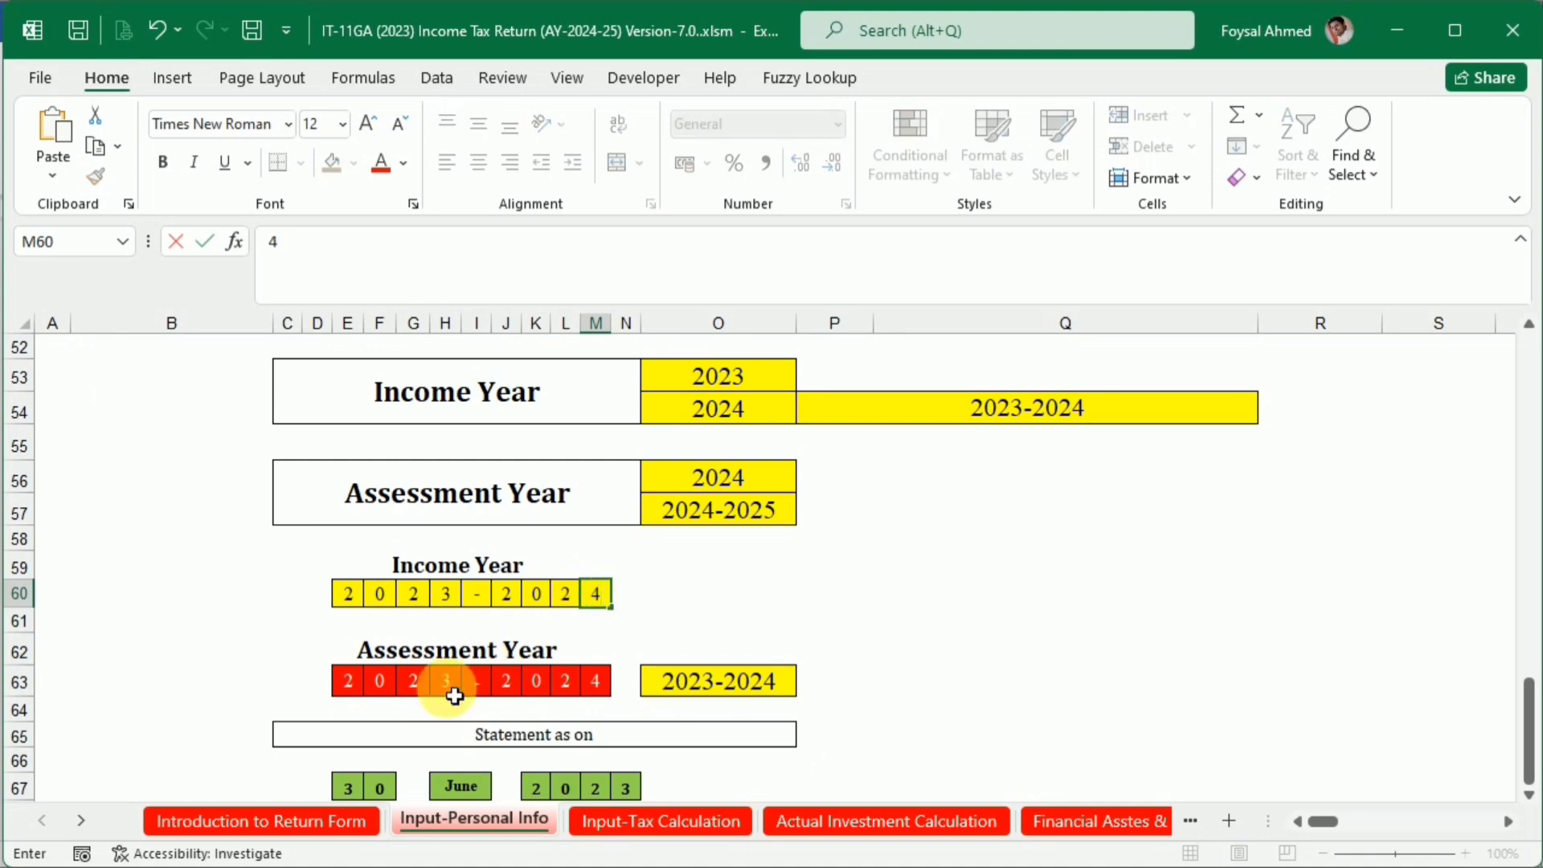
Update the single-digit Assessment Year cells in row 63 to read 2024-2025
left_click(447, 683)
type("4")
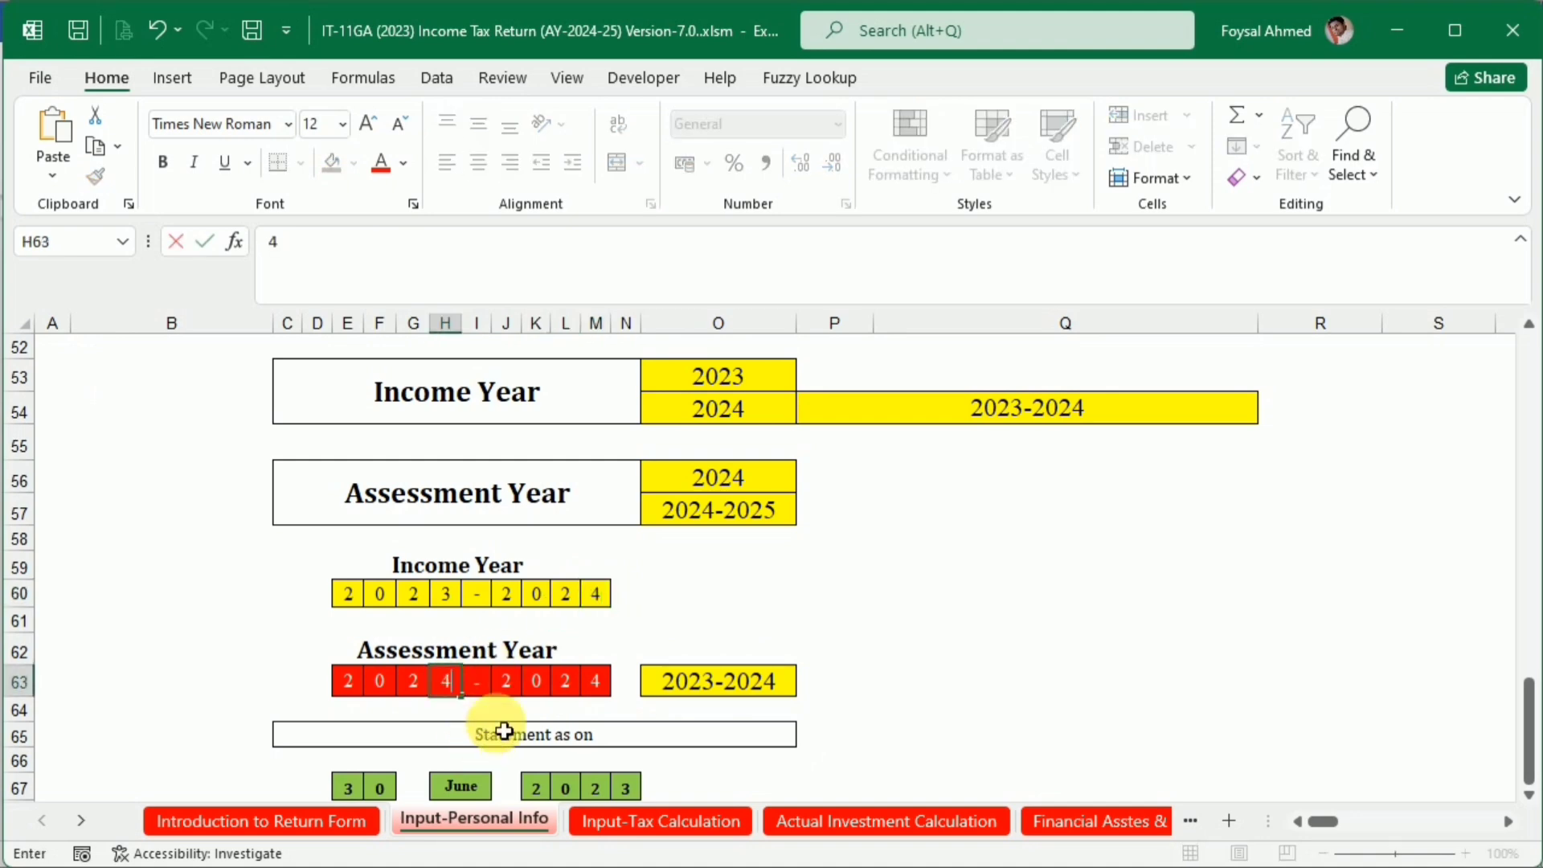
left_click(598, 684)
type("5")
Change the last digit of the Statement as on date so its year reads 2024
scroll(578, 737, "down", 1)
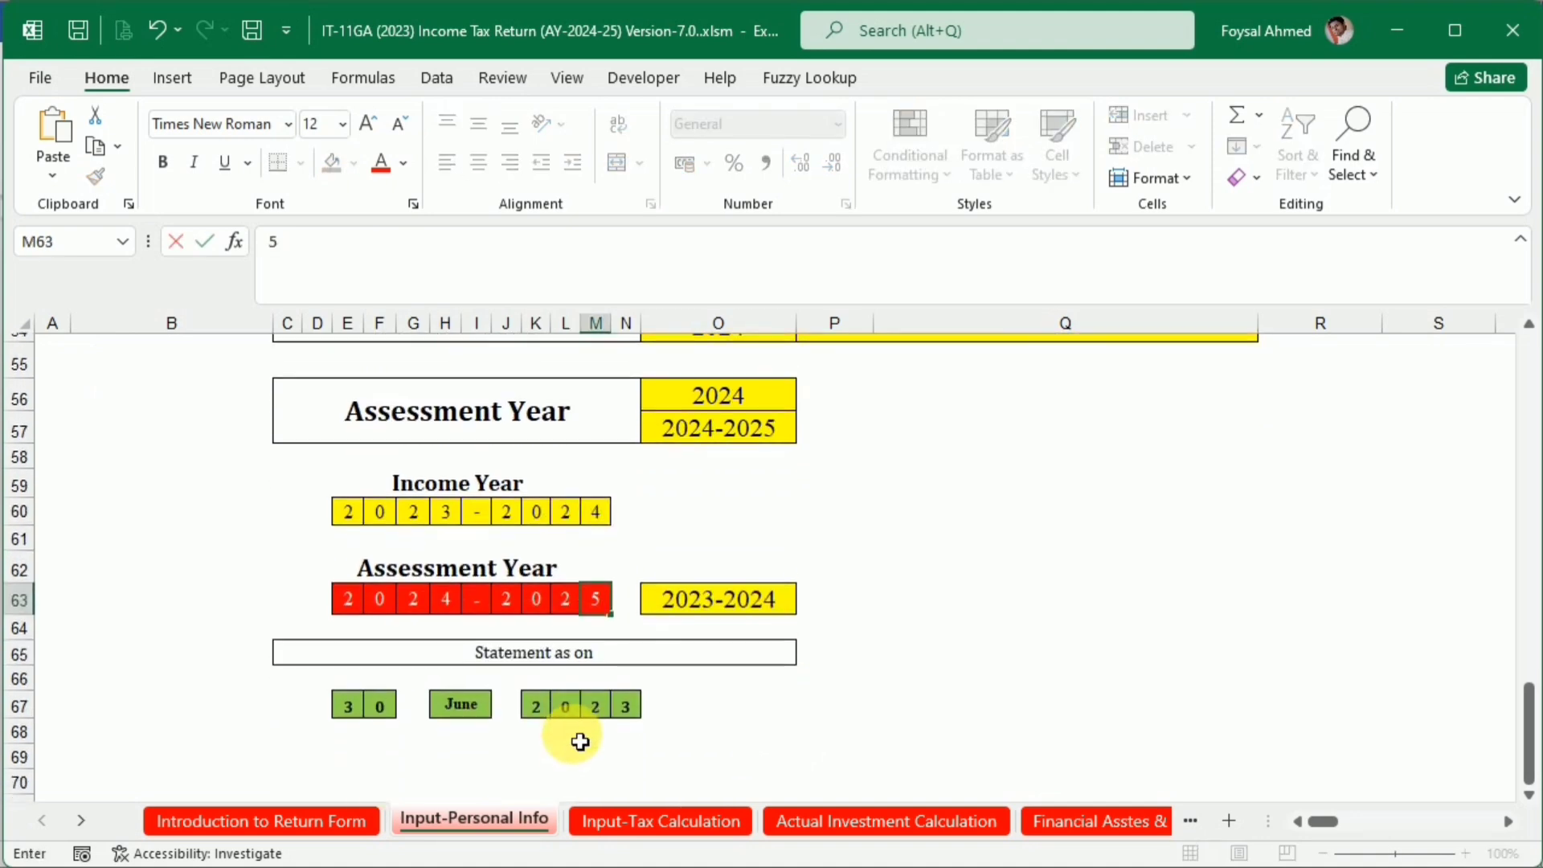
left_click(631, 699)
type("4")
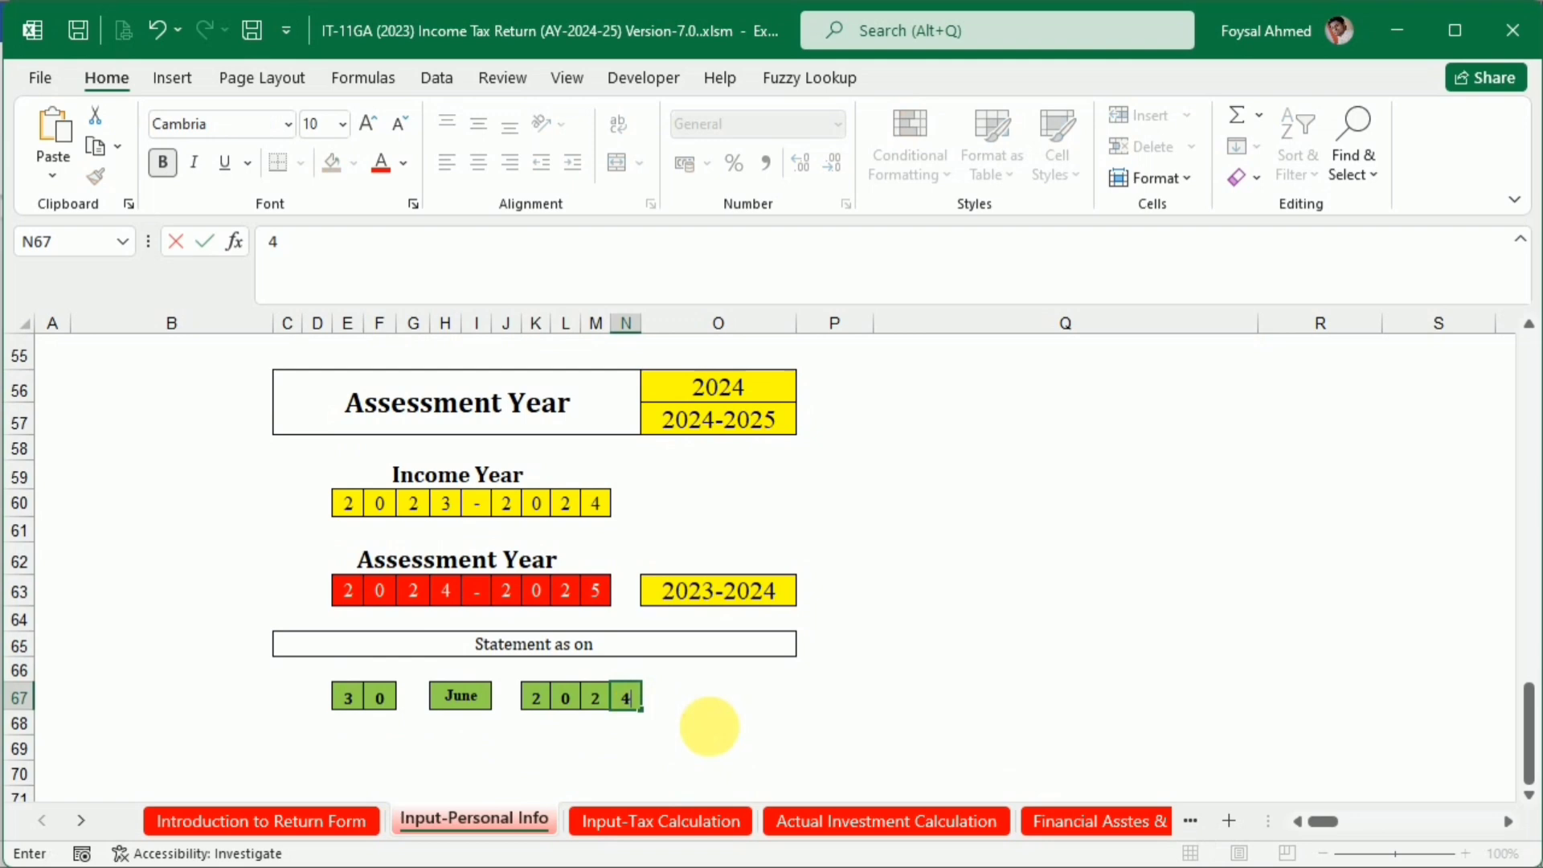
left_click(856, 748)
Try the taxpayer category in cell Q2 as Female and as Senior Citizens at age 65 or above
scroll(856, 749, "up", 18)
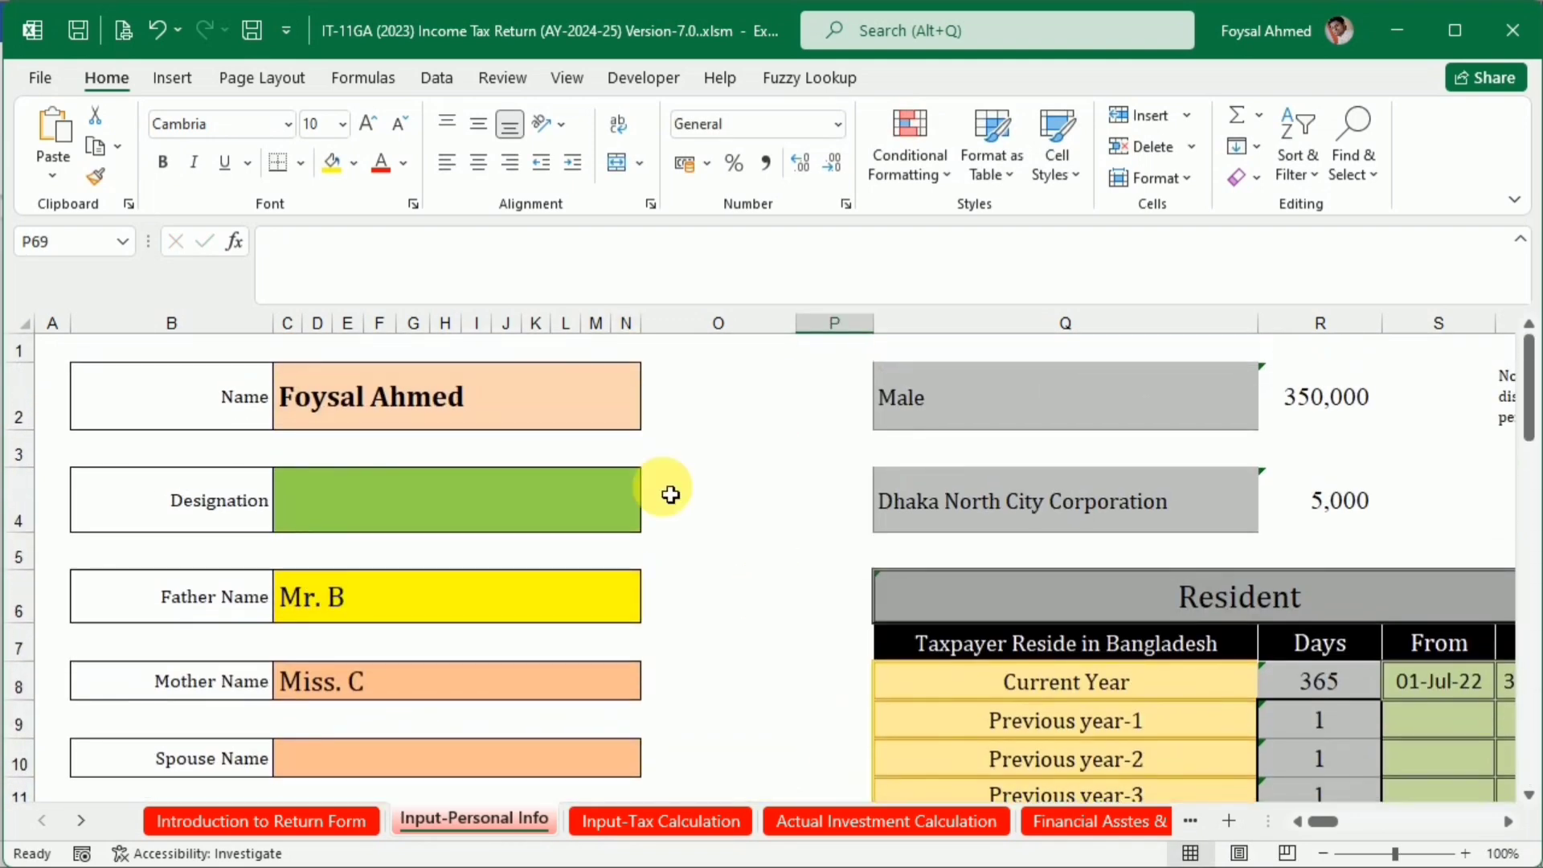
left_click(1187, 429)
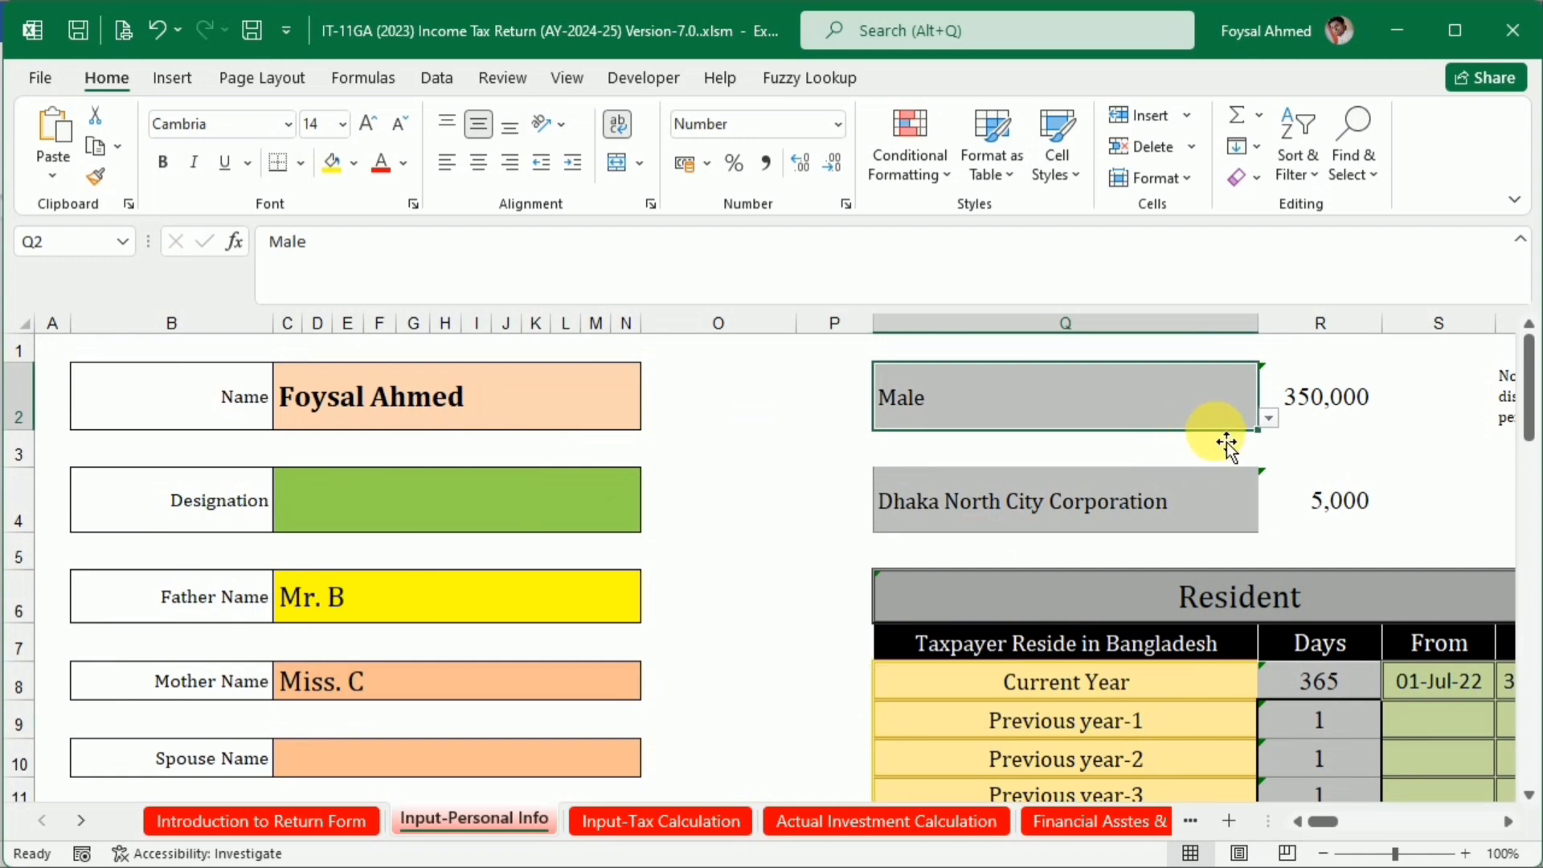
left_click(1506, 821)
left_click(1507, 821)
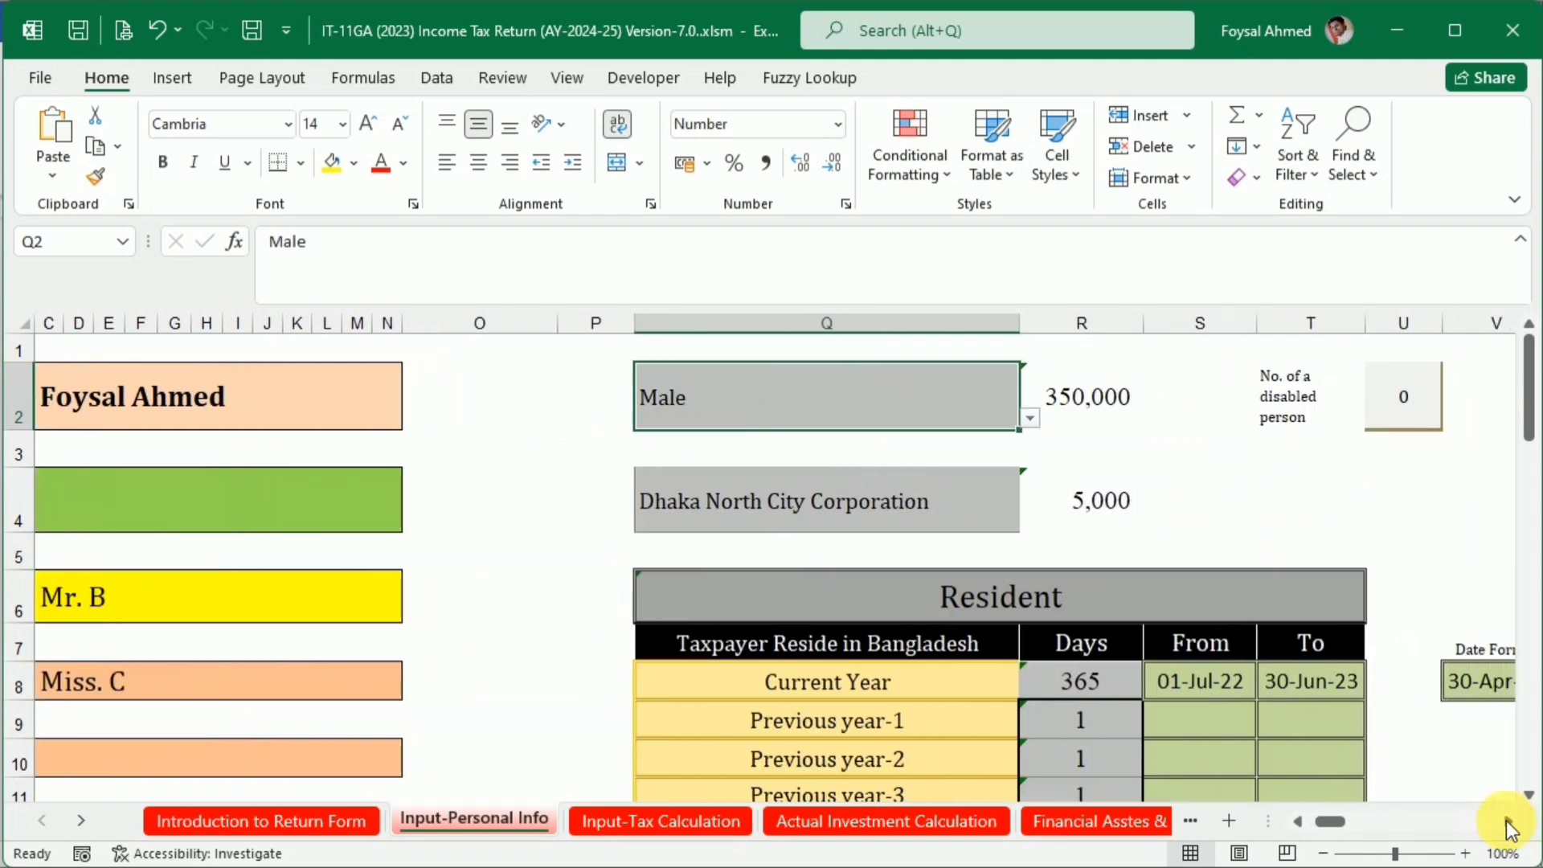
left_click(1029, 418)
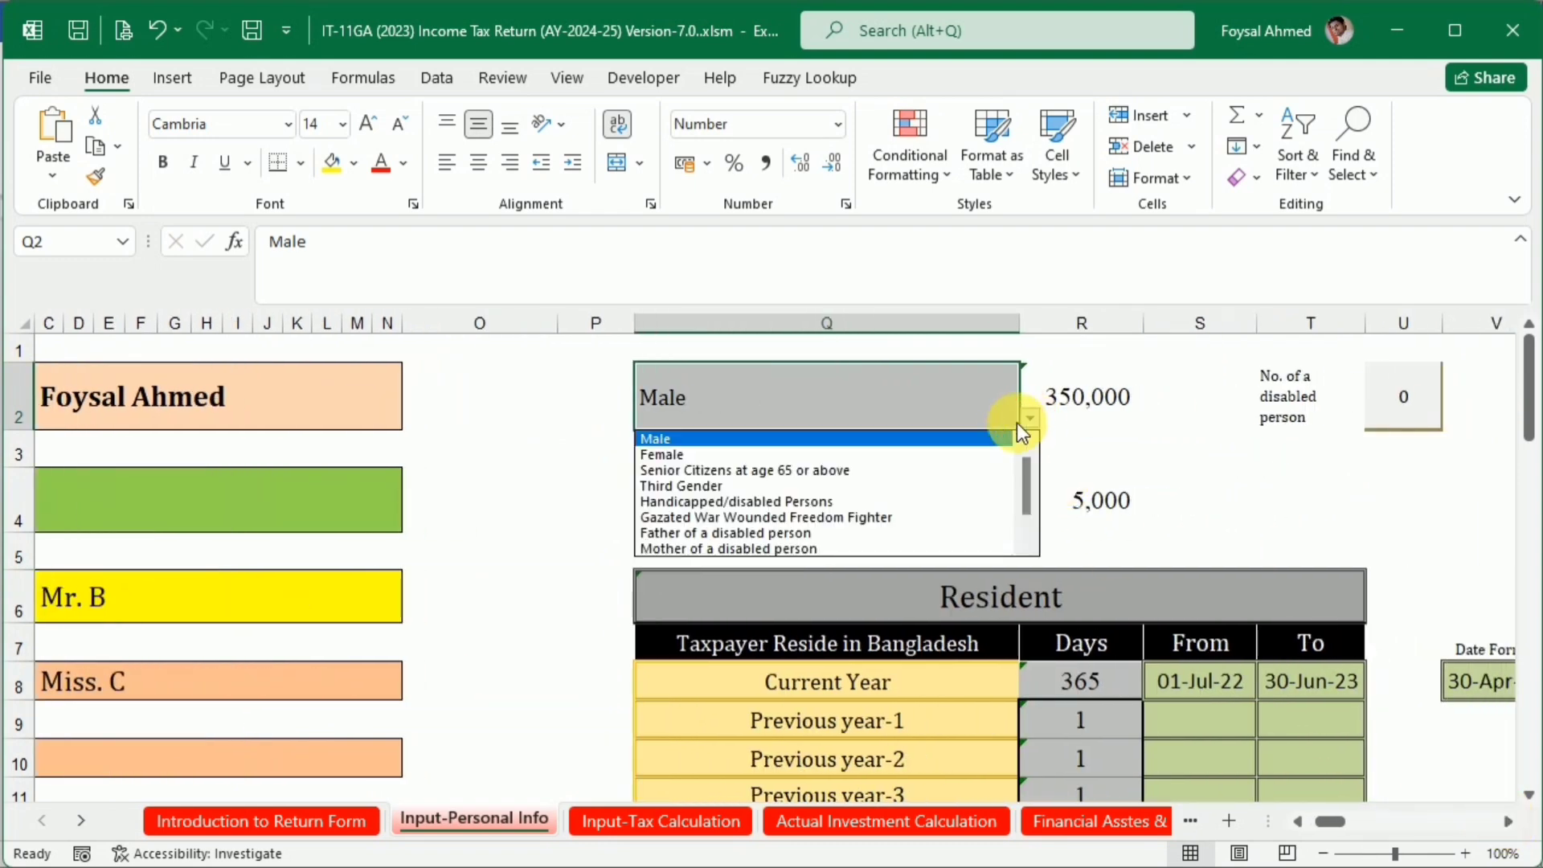
left_click(938, 456)
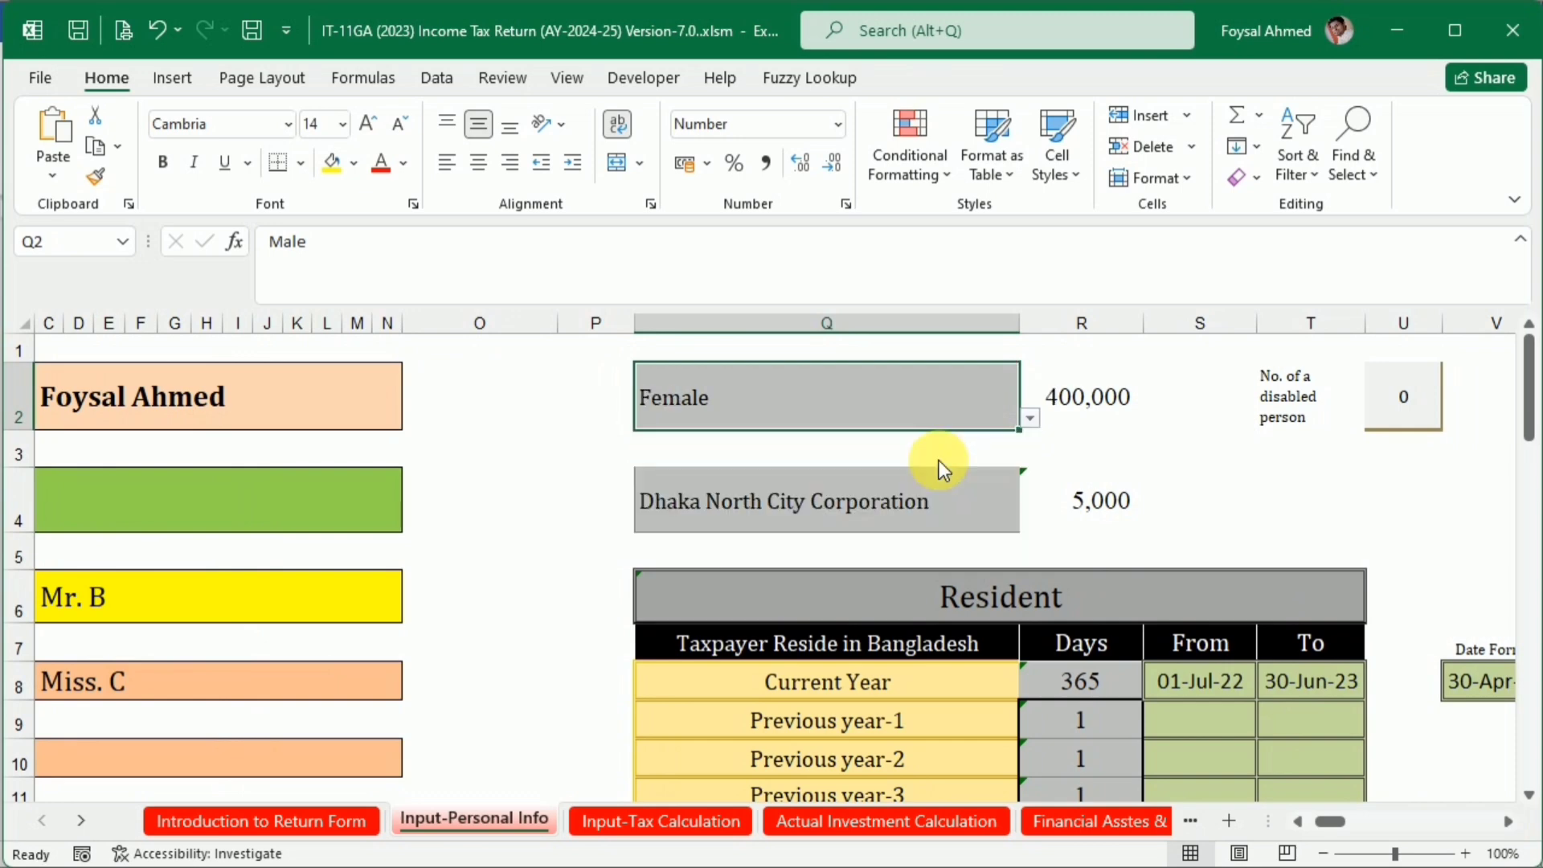
left_click(1027, 419)
left_click(991, 454)
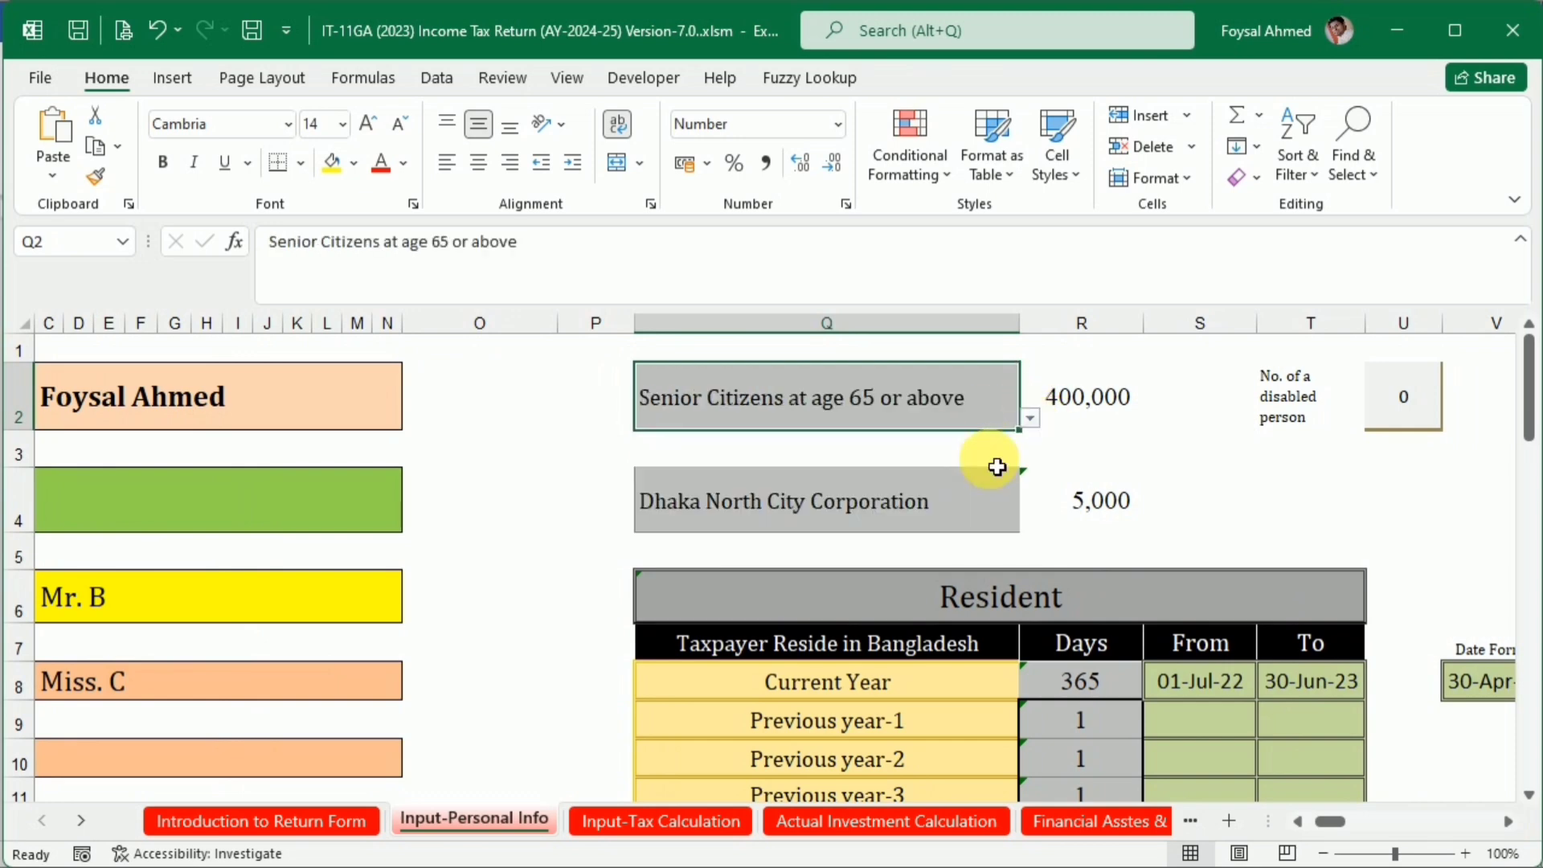
Try the category Father of a disabled person with the number of disabled persons set to 1
left_click(1029, 418)
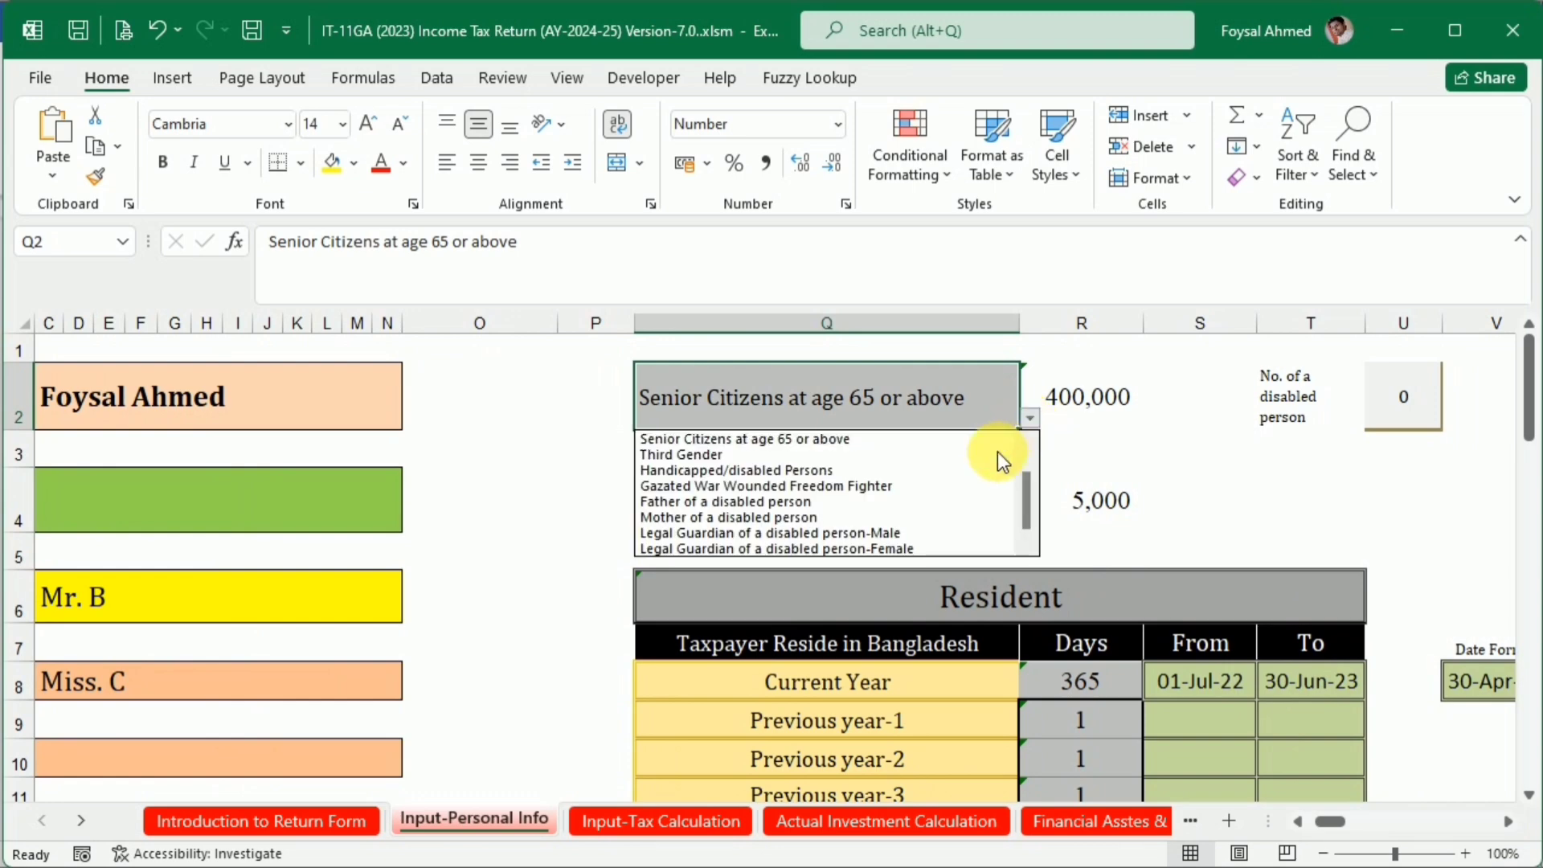
left_click(953, 503)
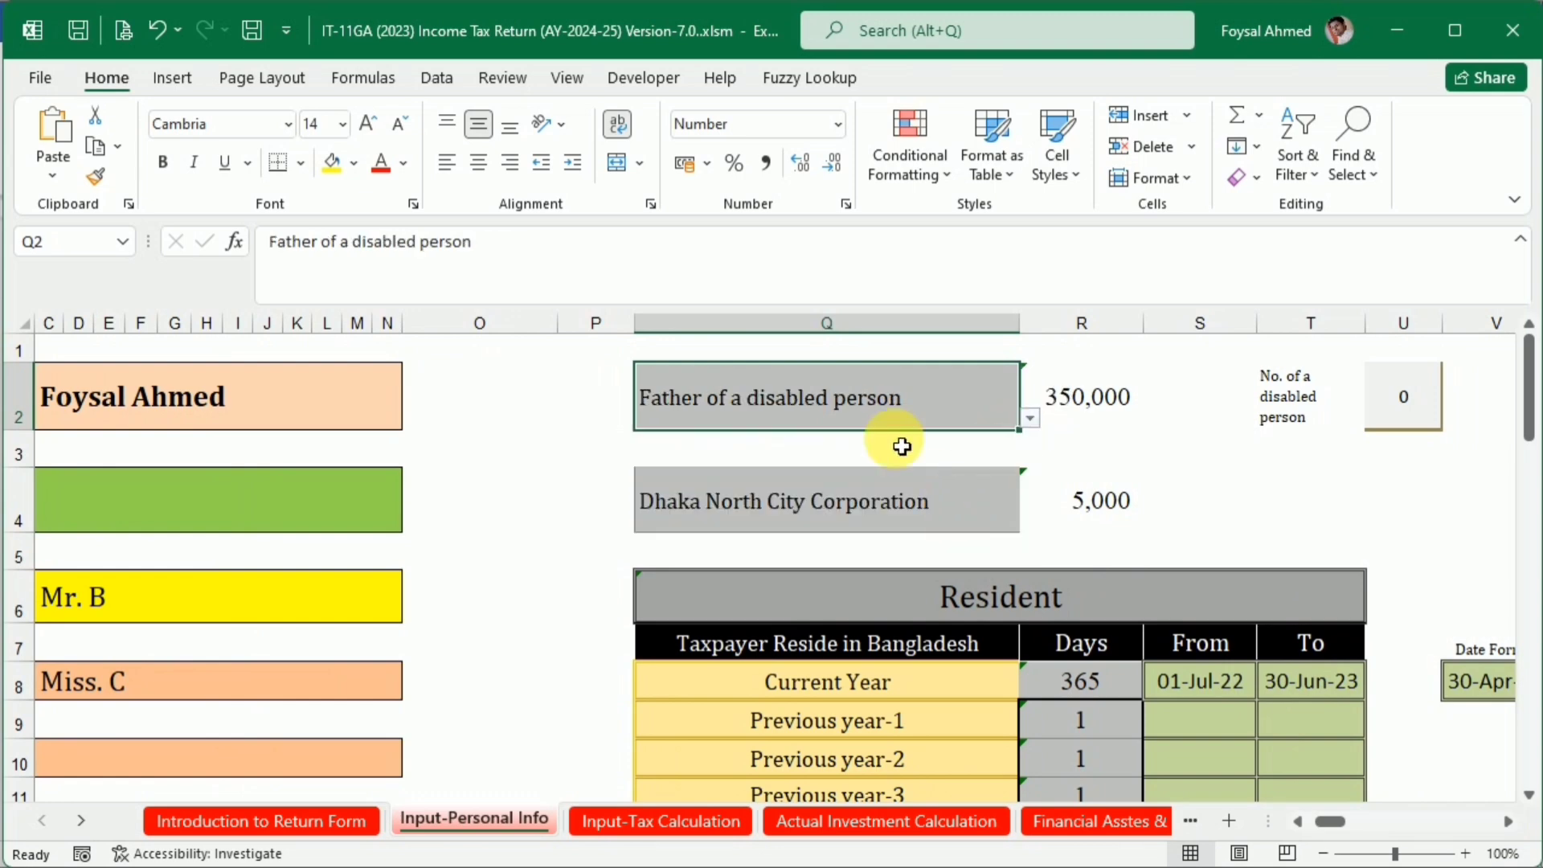
left_click(1402, 404)
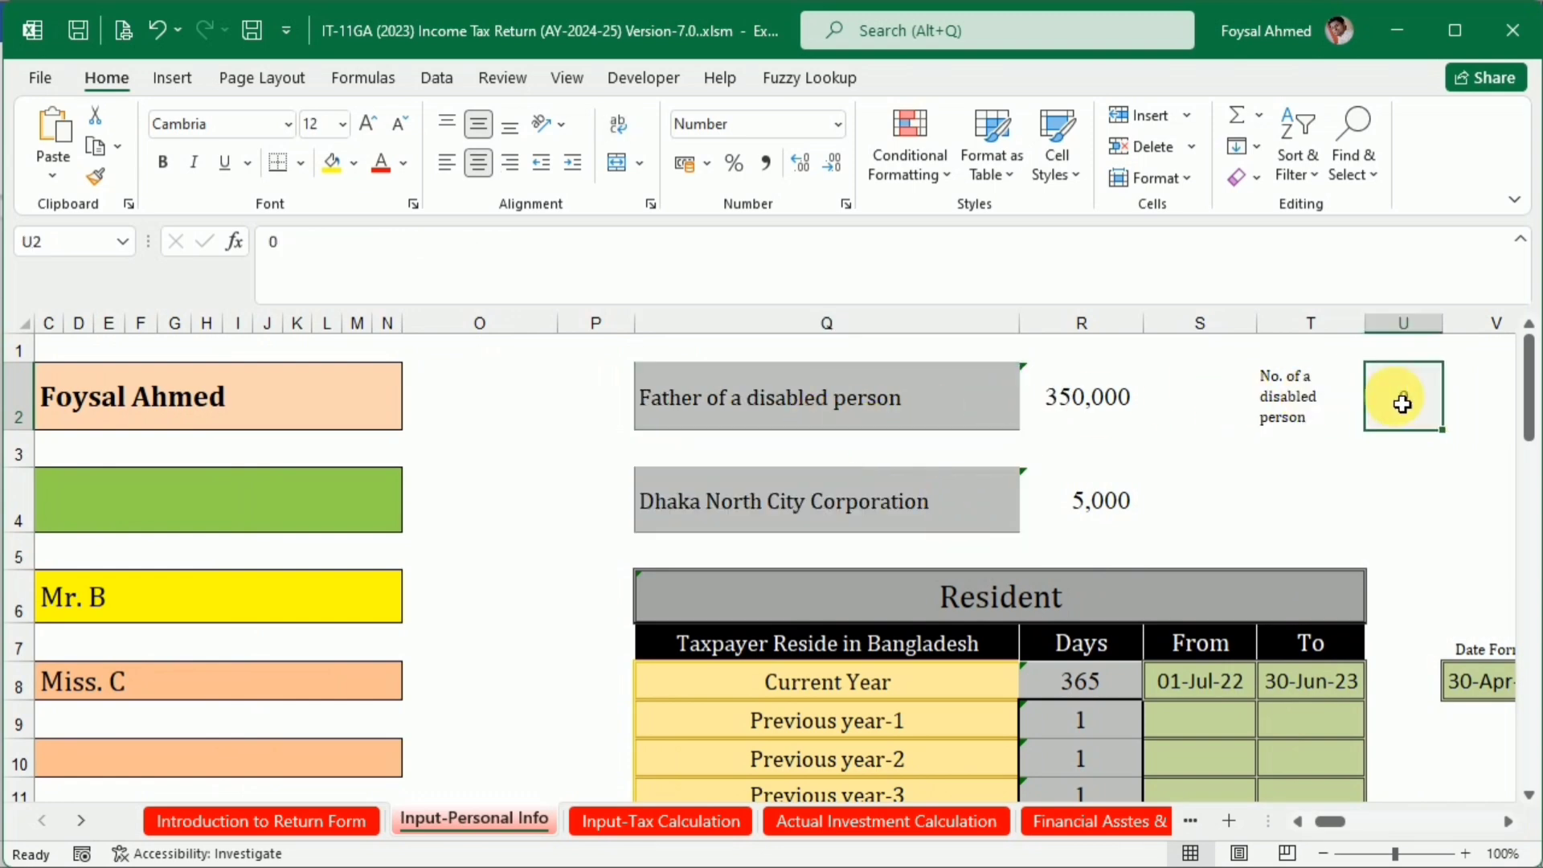
type("1")
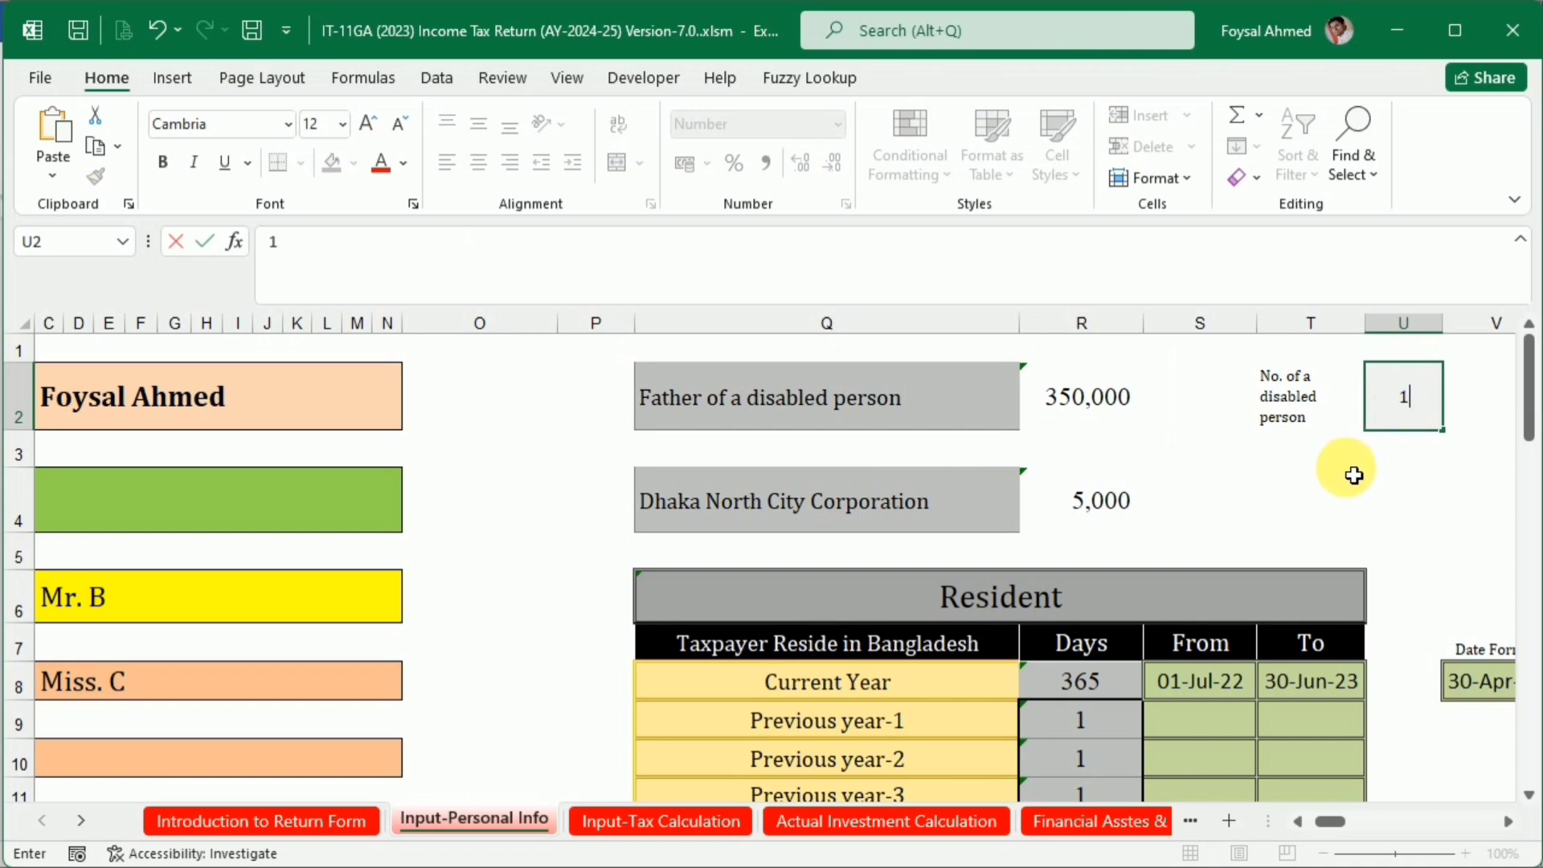
left_click(1318, 494)
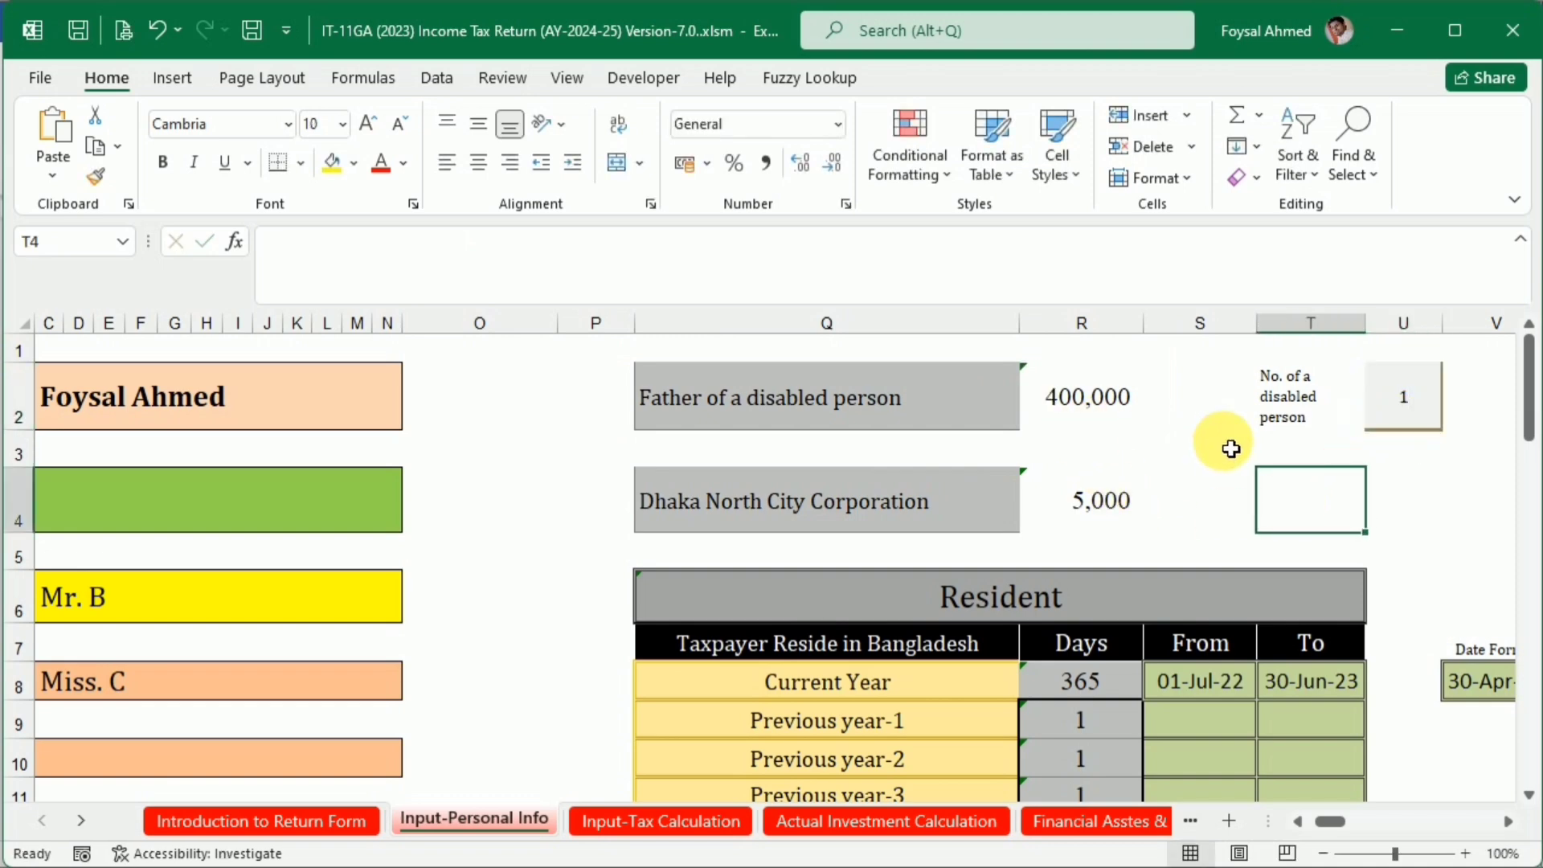
Reset the number of disabled persons to 0
left_click(1411, 405)
type("0")
left_click(1365, 492)
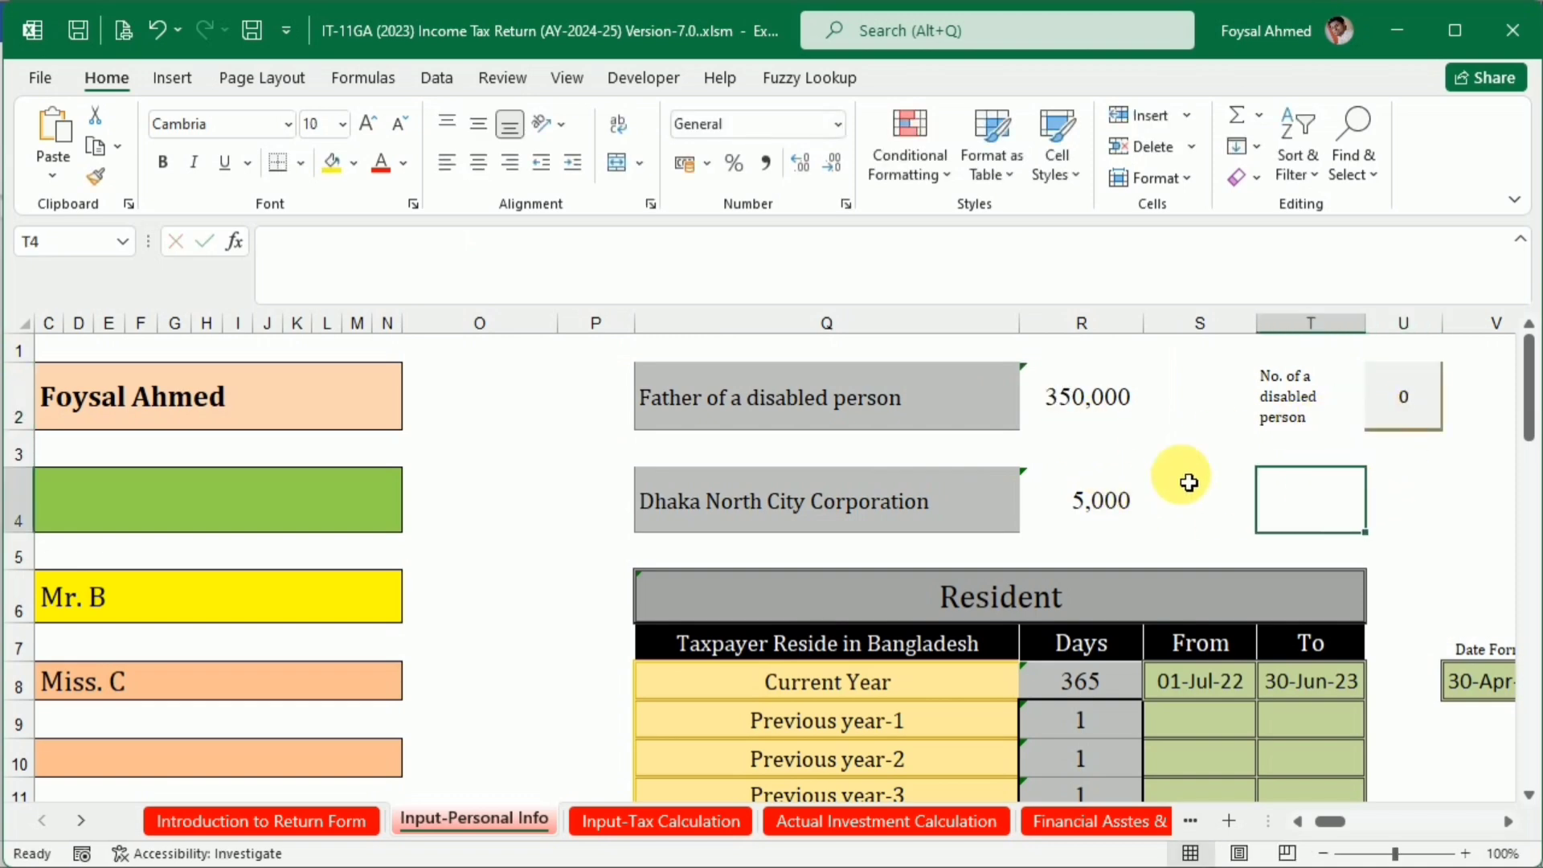
Set the taxpayer category in cell Q2 back to Male
left_click(996, 420)
left_click(1029, 418)
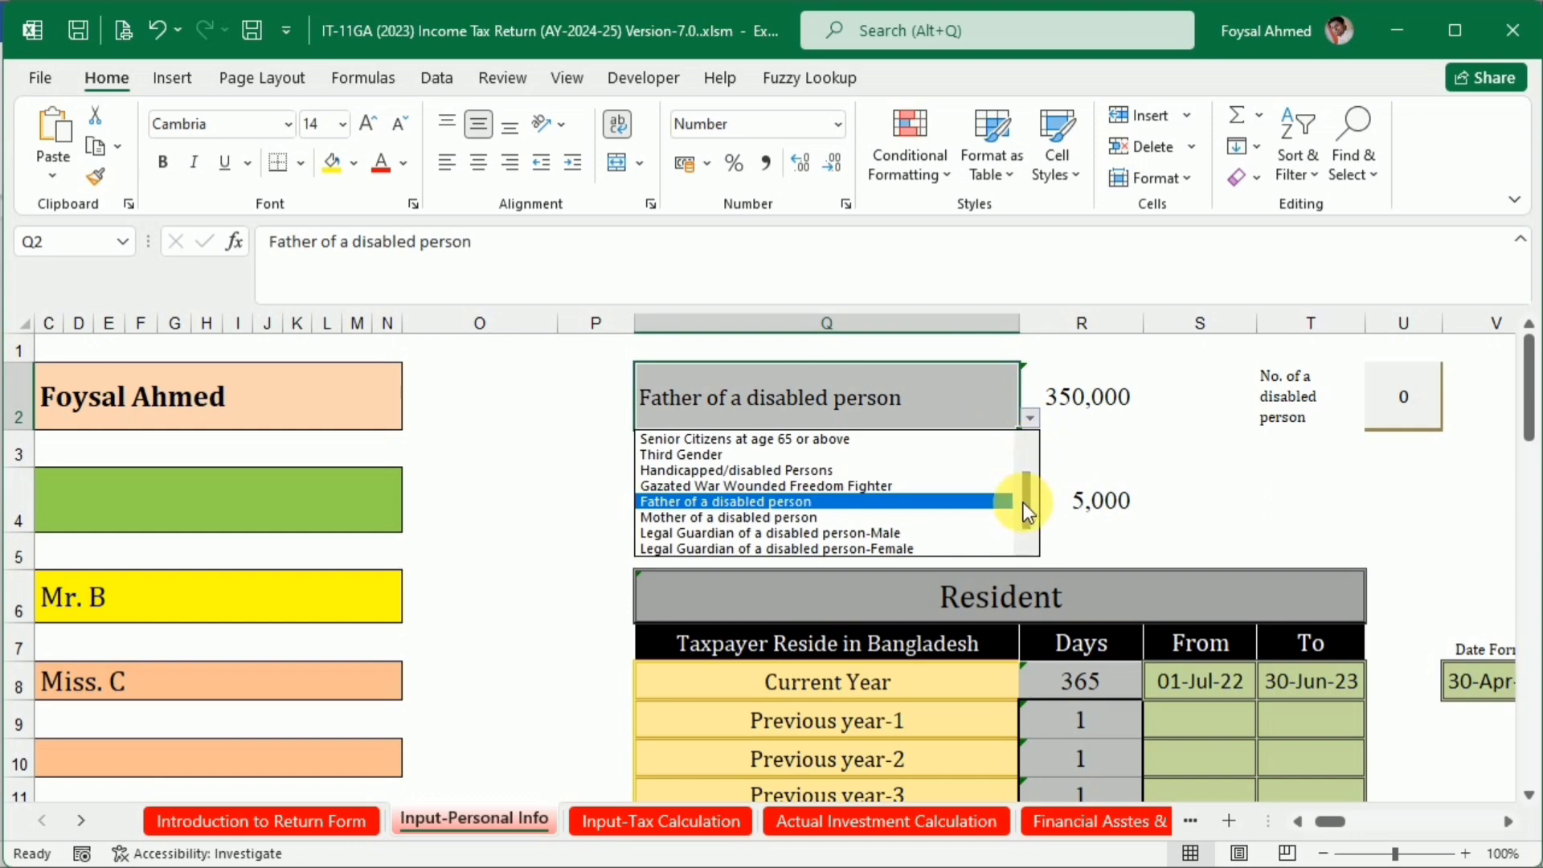
left_click_drag(1023, 503, 1028, 437)
left_click(871, 427)
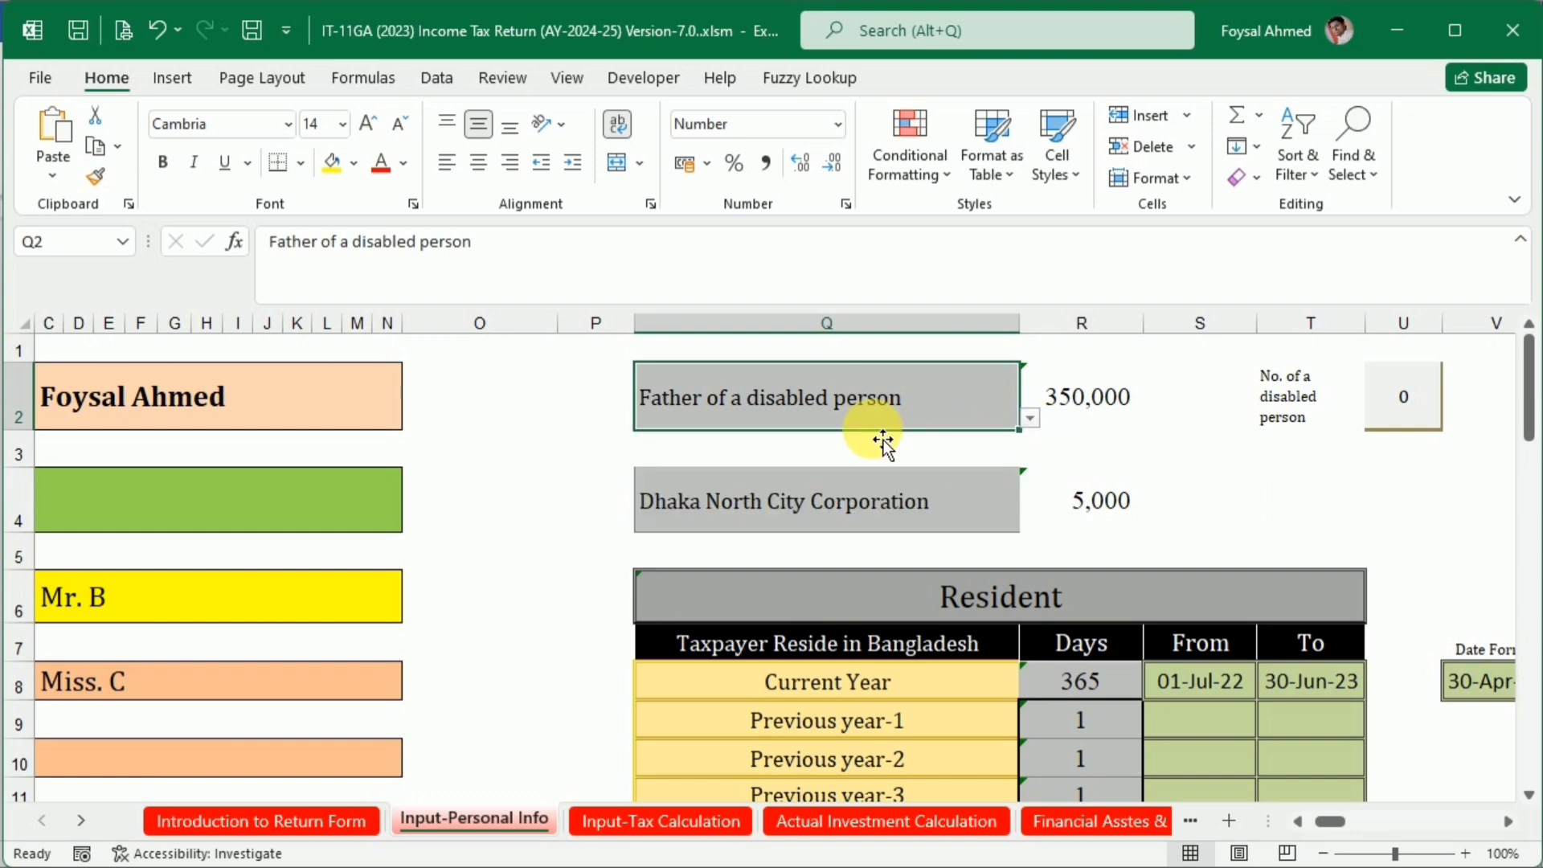
left_click(1030, 418)
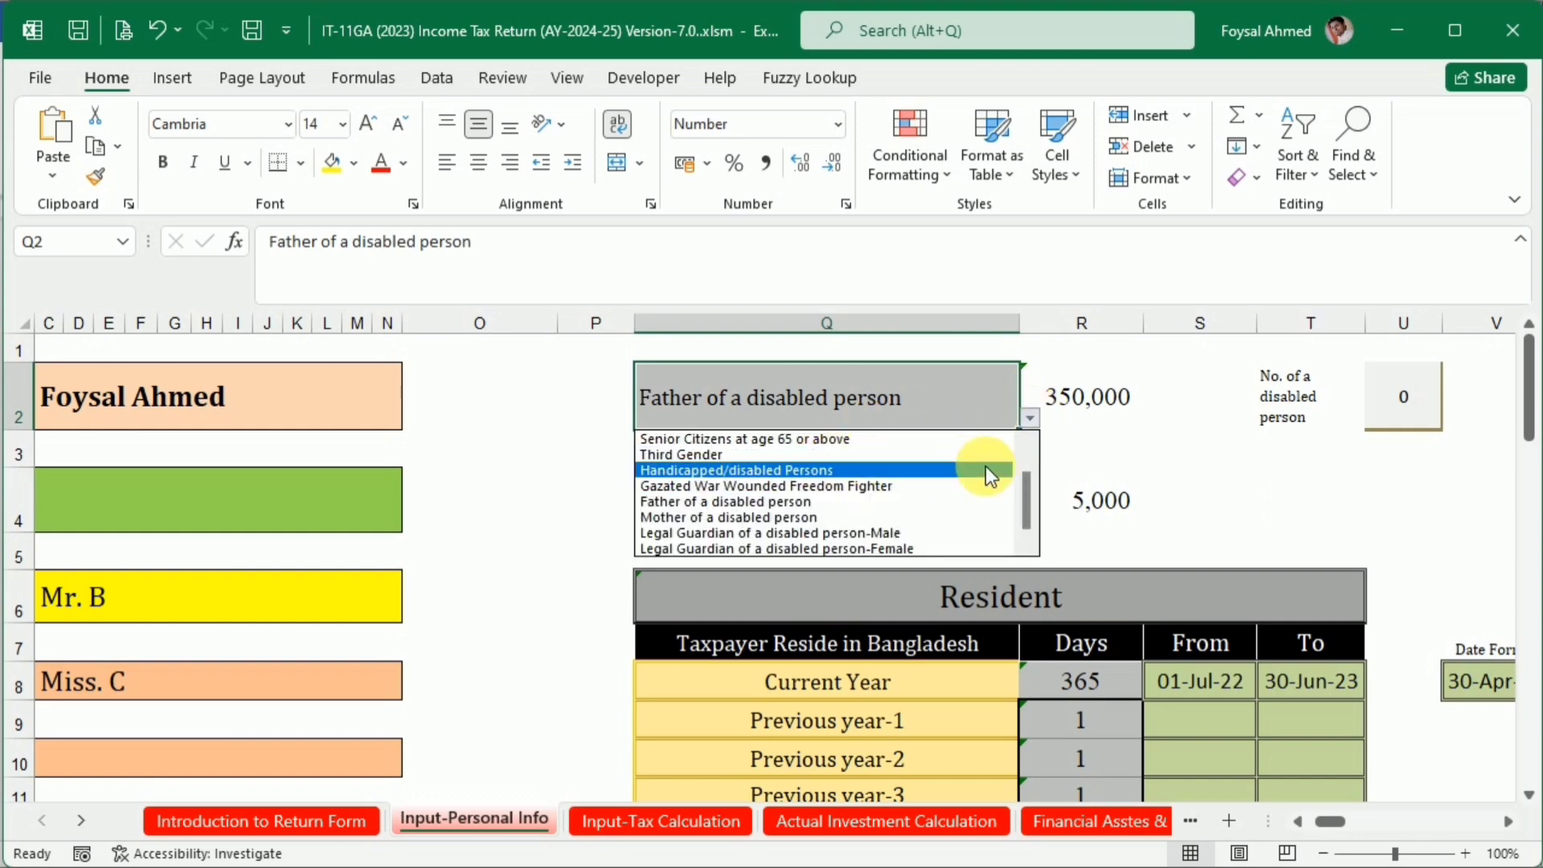
left_click_drag(1025, 488, 1026, 441)
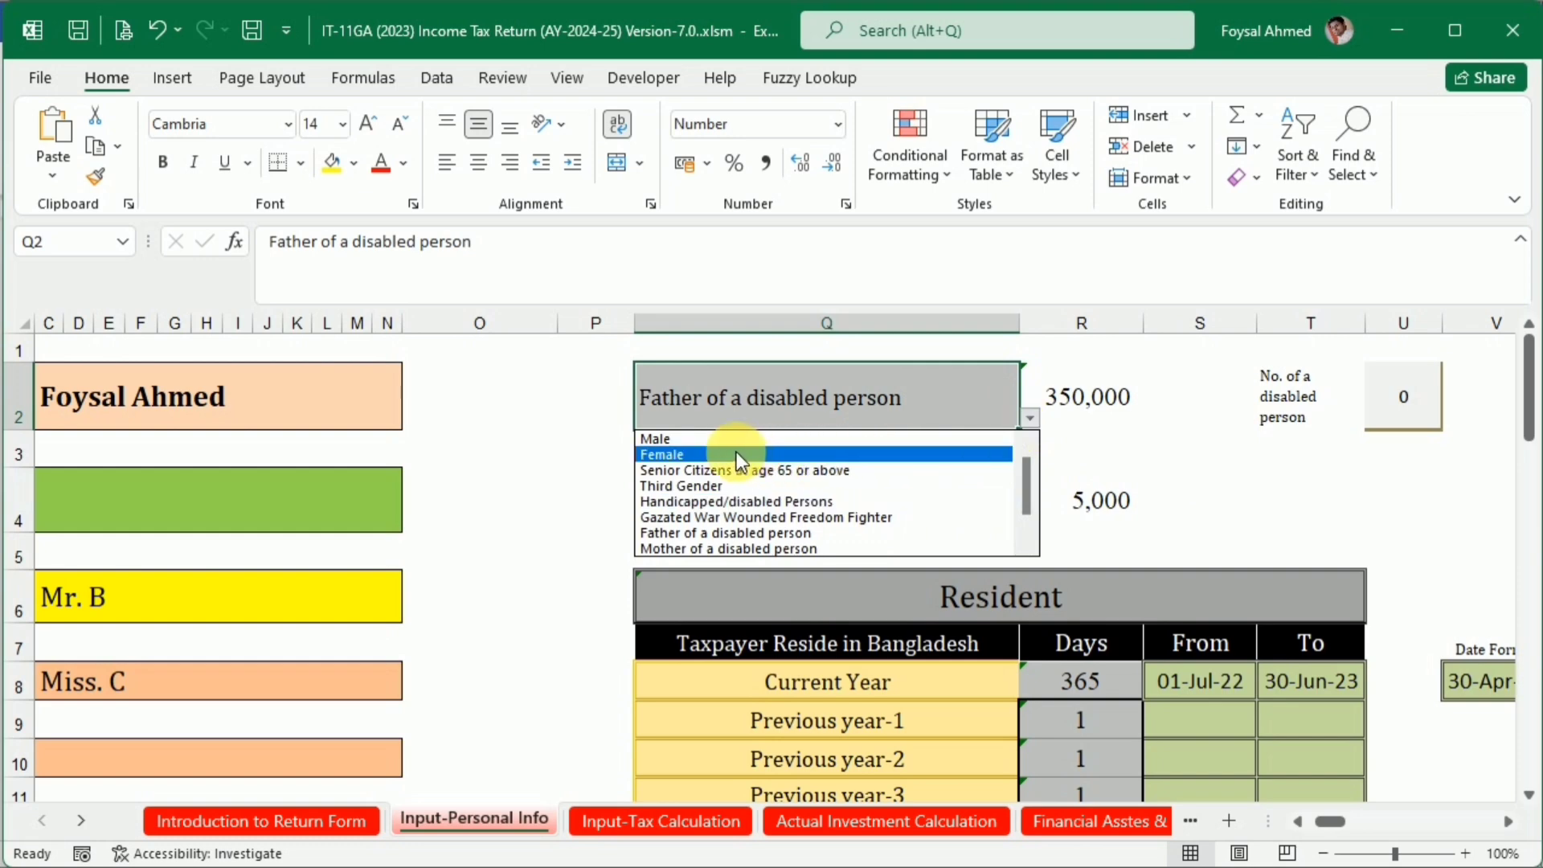
left_click(666, 440)
Try Dhaka South City Corporation as the taxpayer's location in cell Q4
left_click(924, 511)
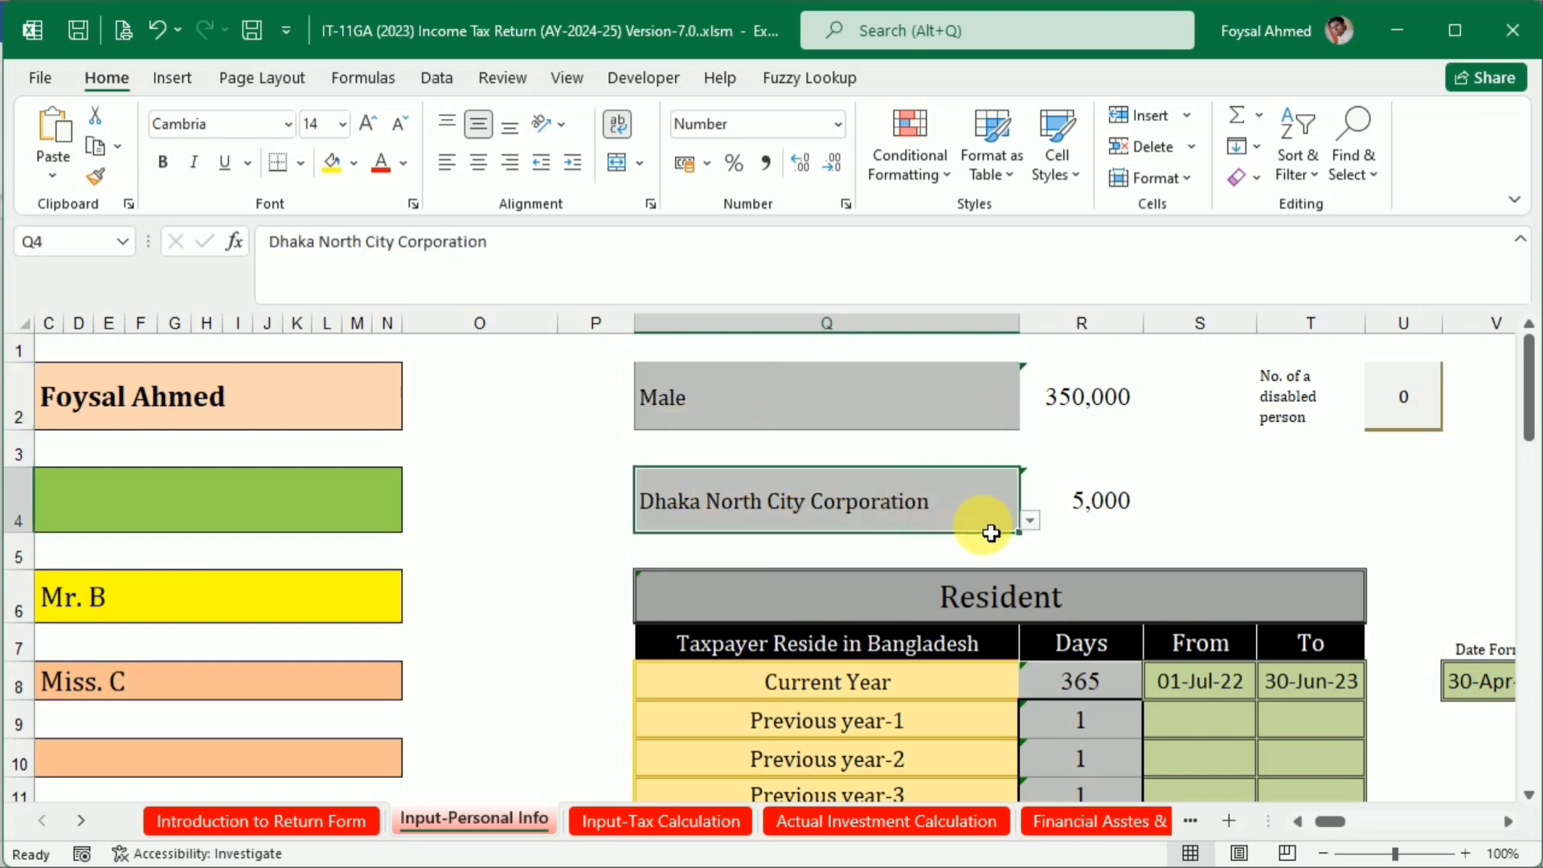
left_click(1030, 522)
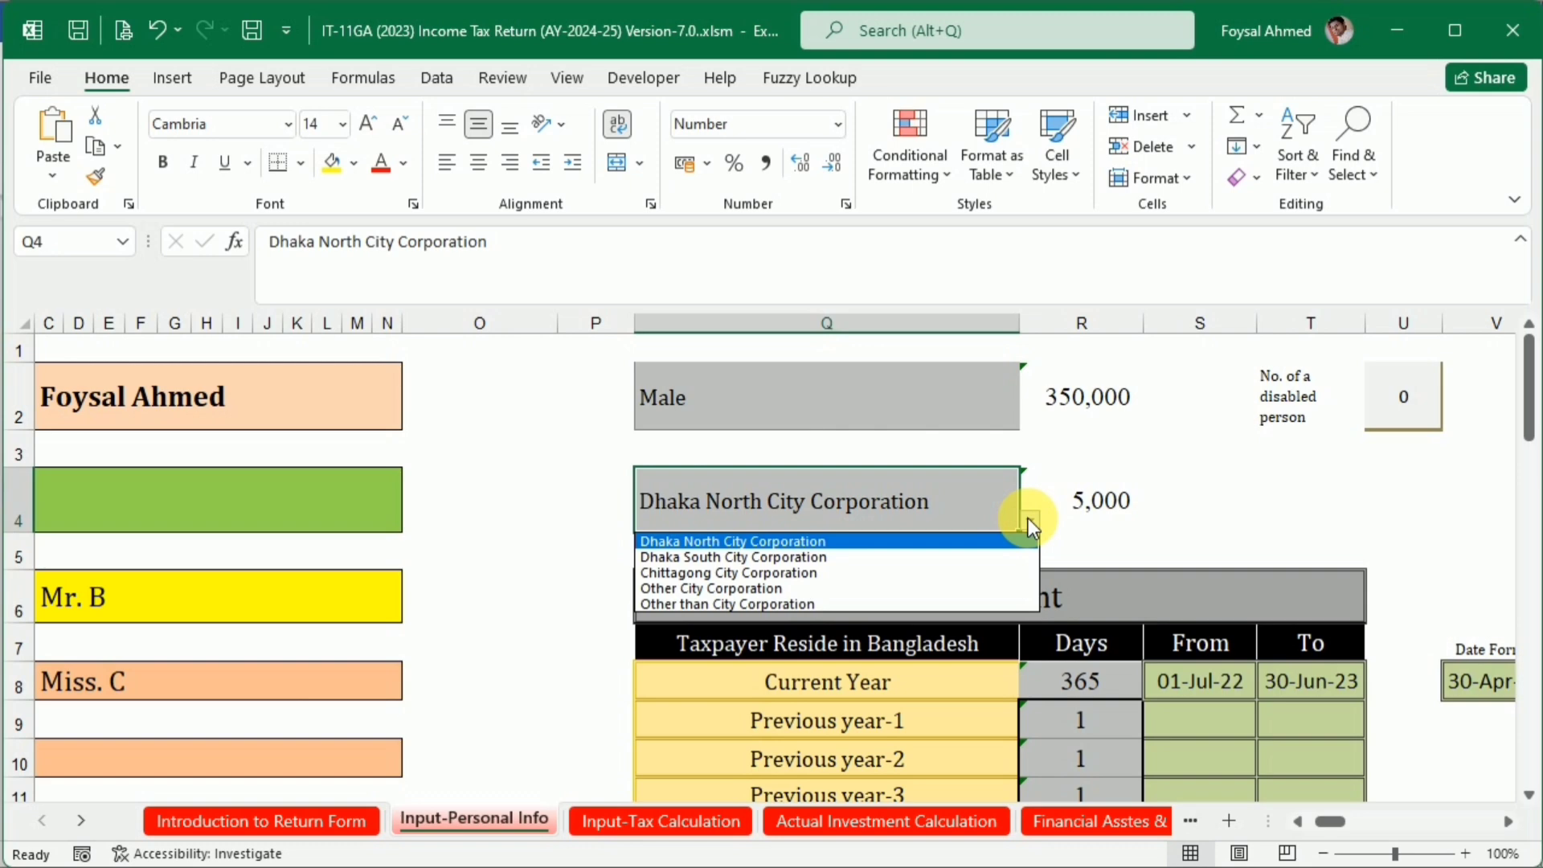
left_click(842, 556)
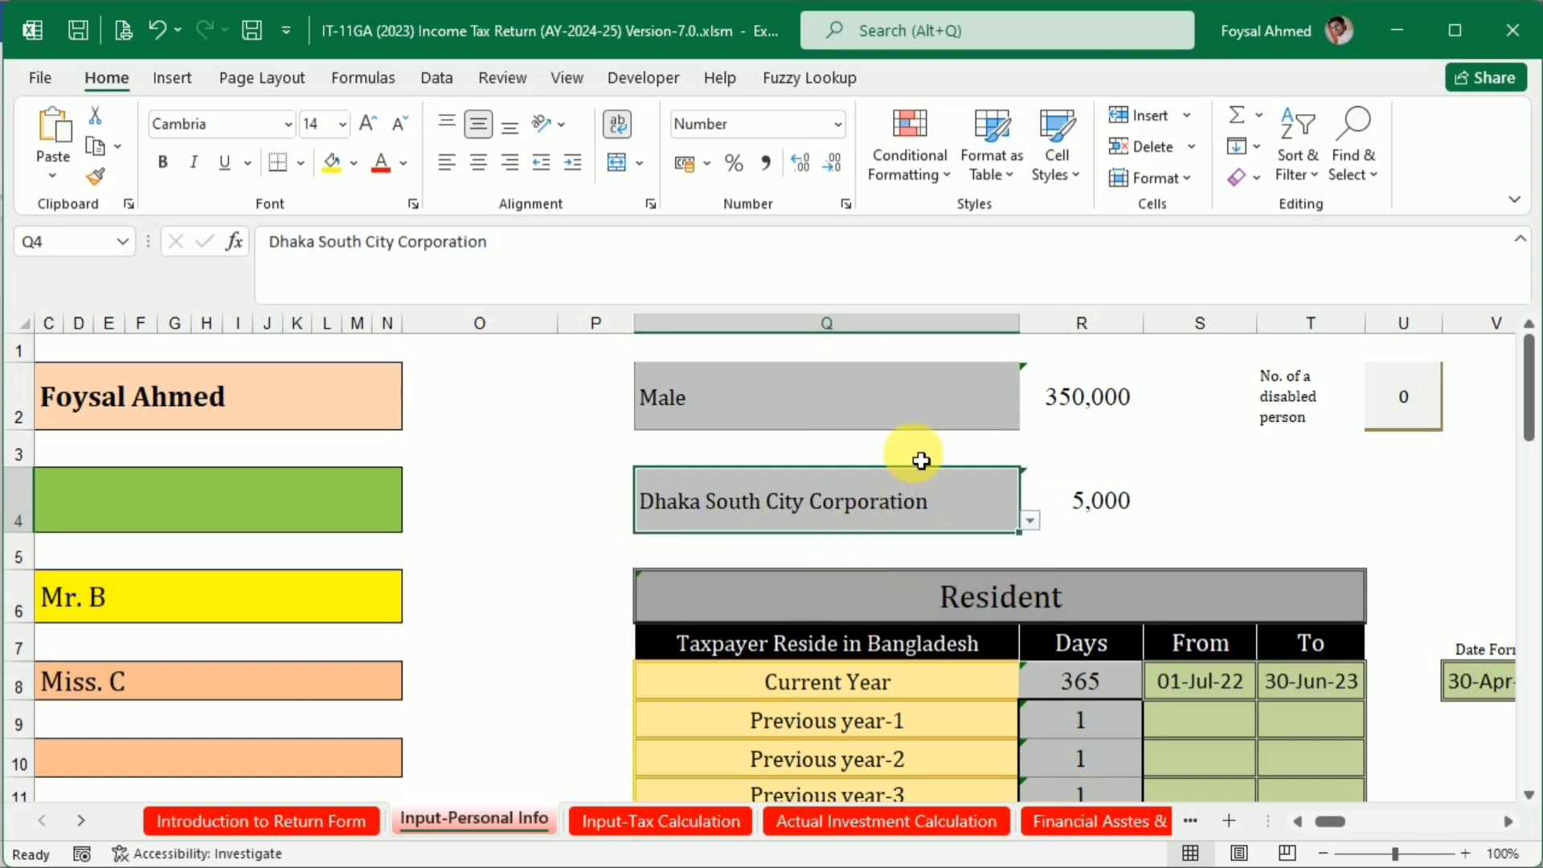
Set the taxpayer's location in cell Q4 to Other City Corporation
scroll(921, 459, "down", 1)
scroll(921, 460, "up", 1)
left_click(1029, 519)
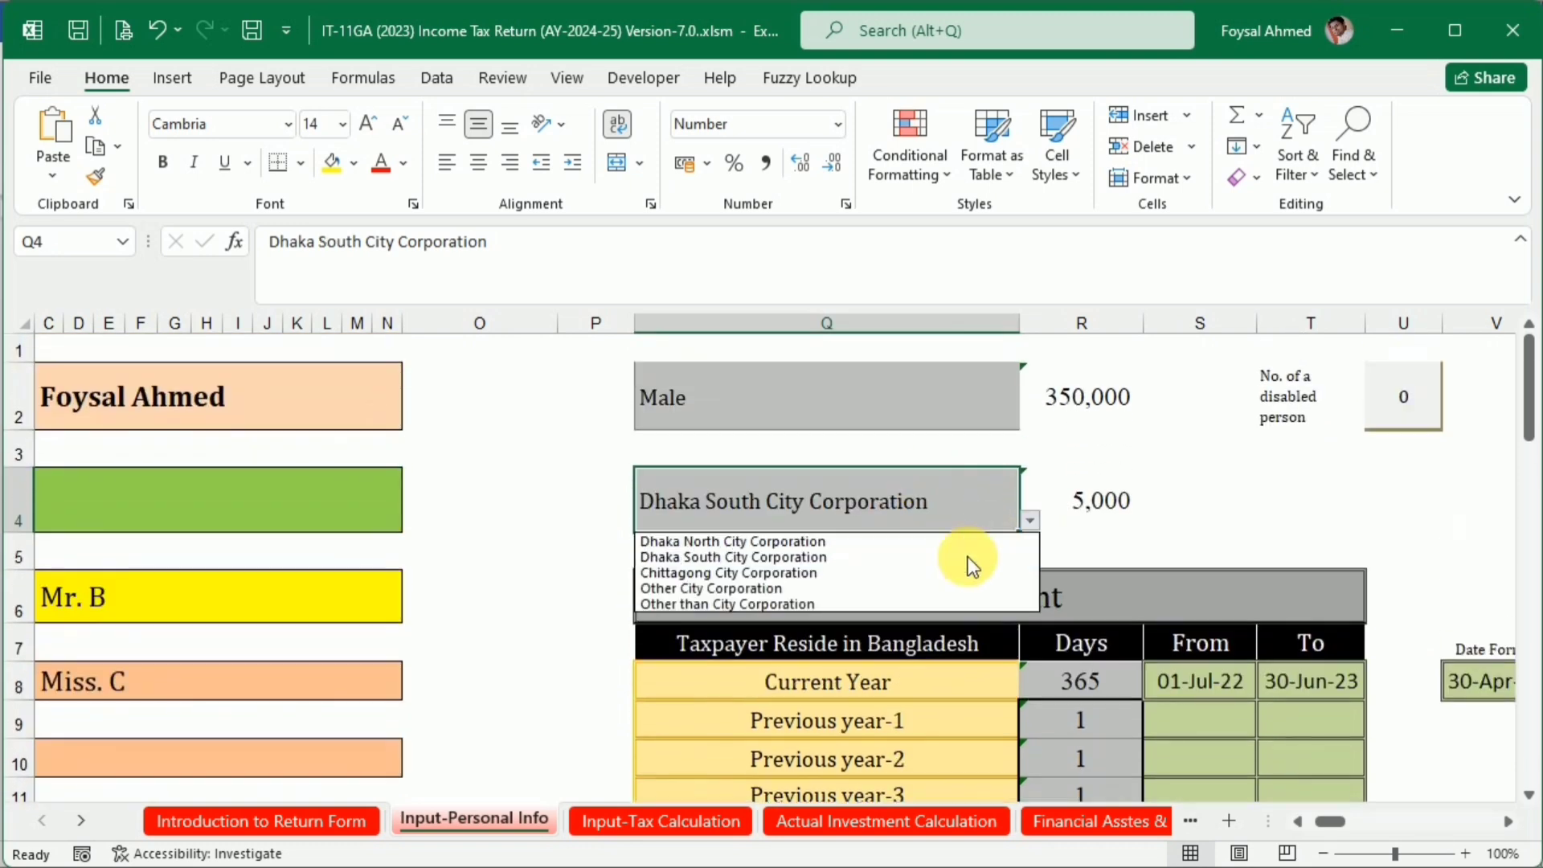
left_click(946, 584)
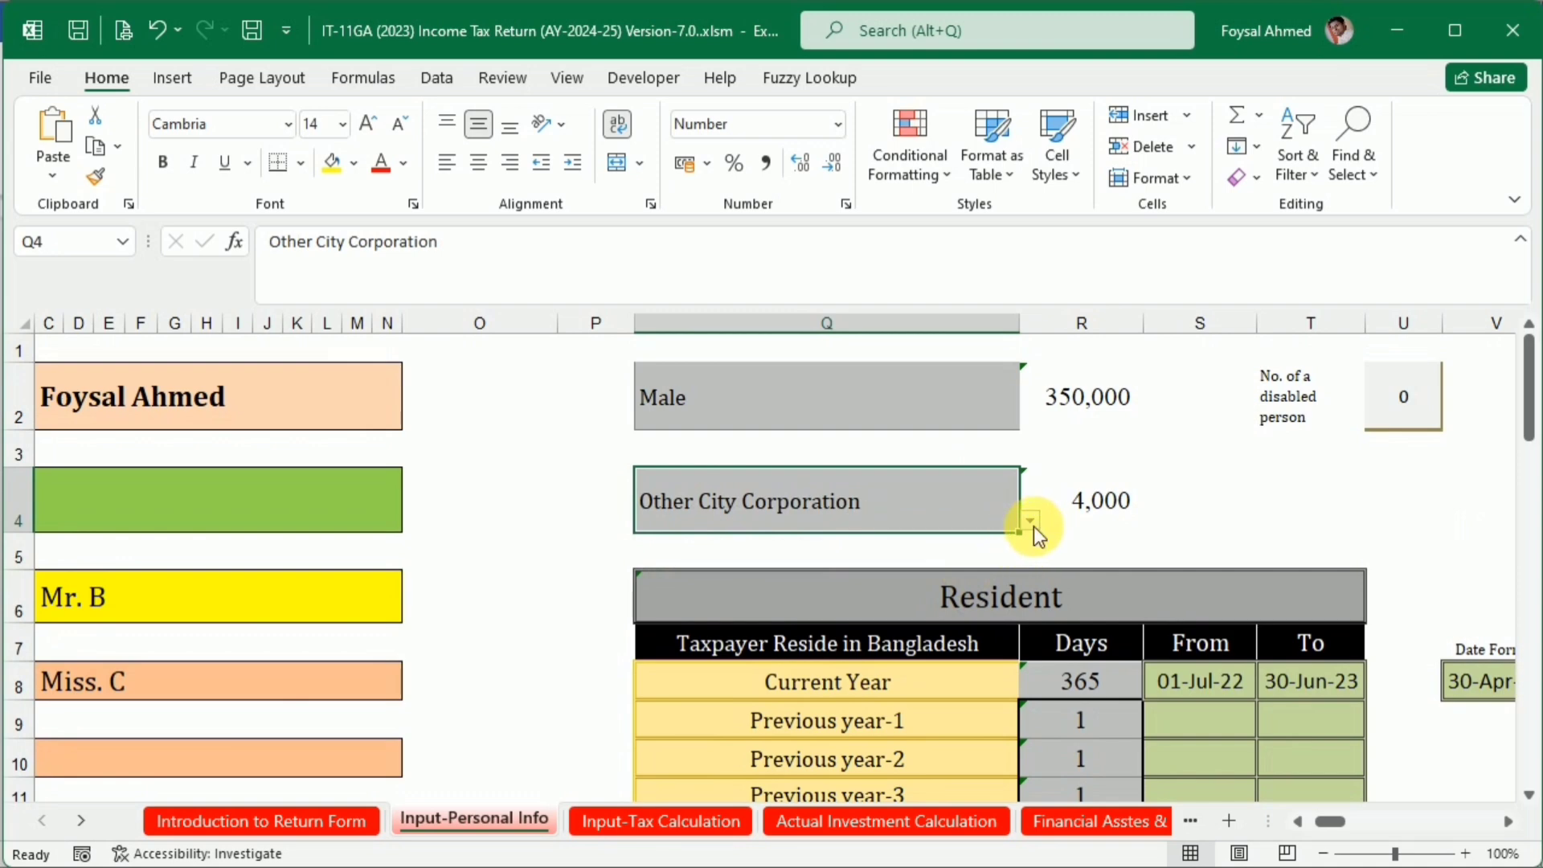
Set the taxpayer's location in cell Q4 to Dhaka South City Corporation
left_click(1031, 523)
left_click(905, 554)
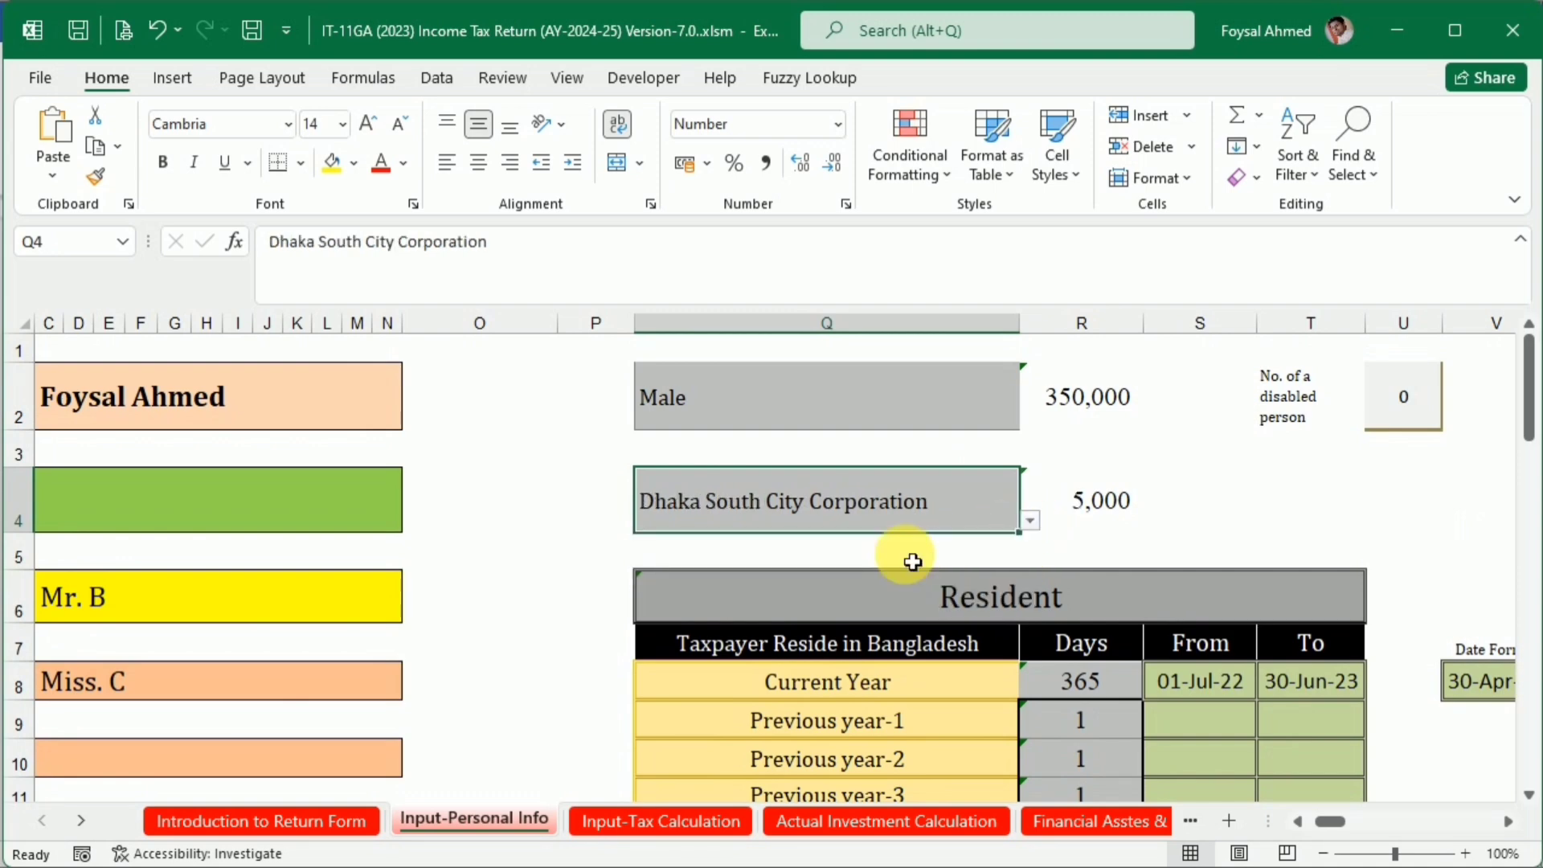
left_click(1033, 523)
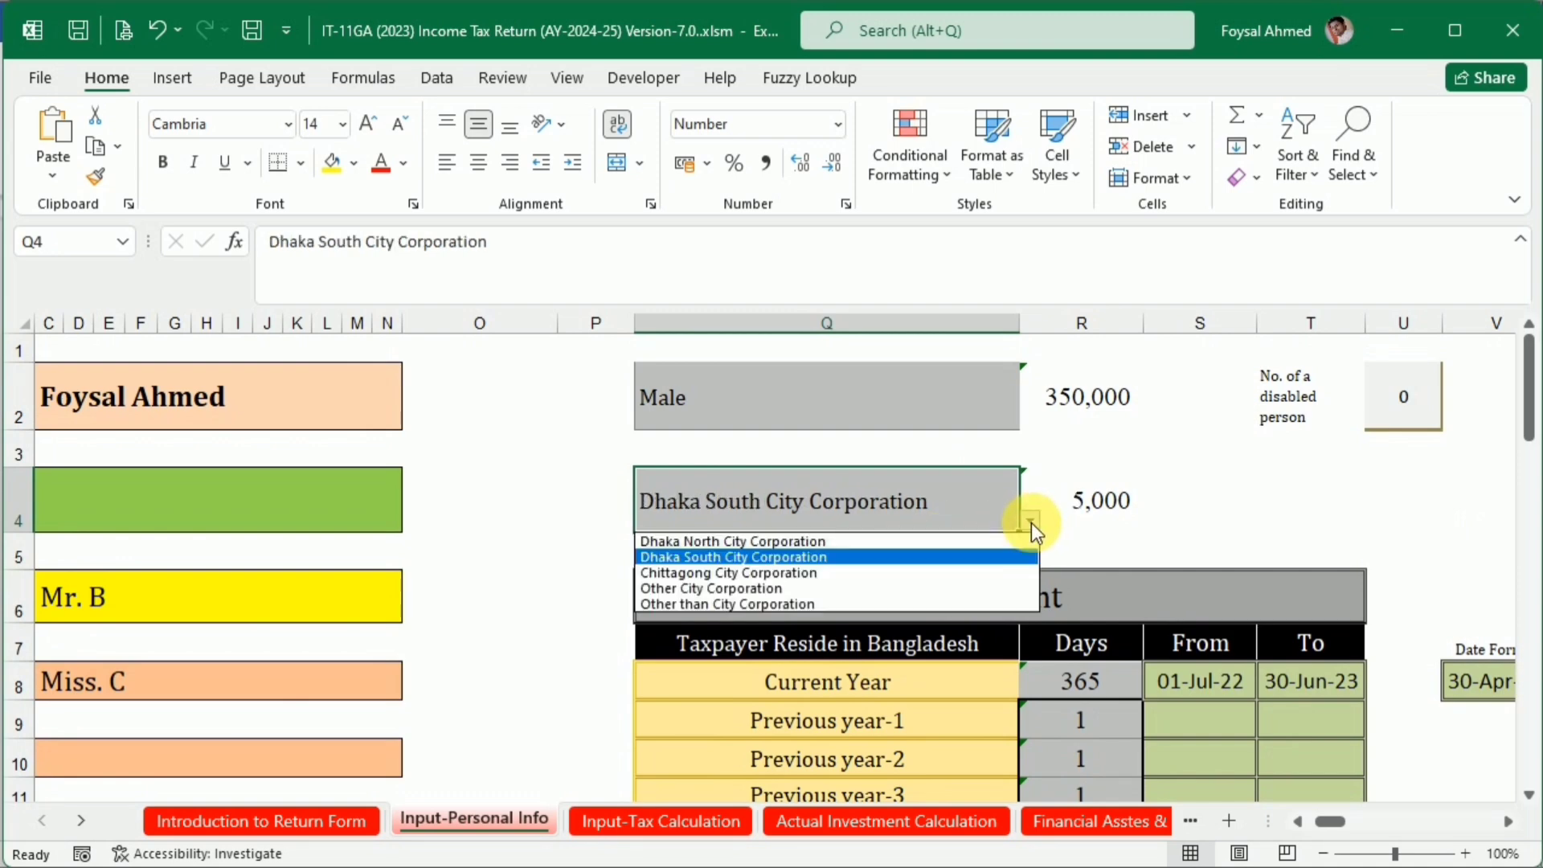
left_click(1030, 522)
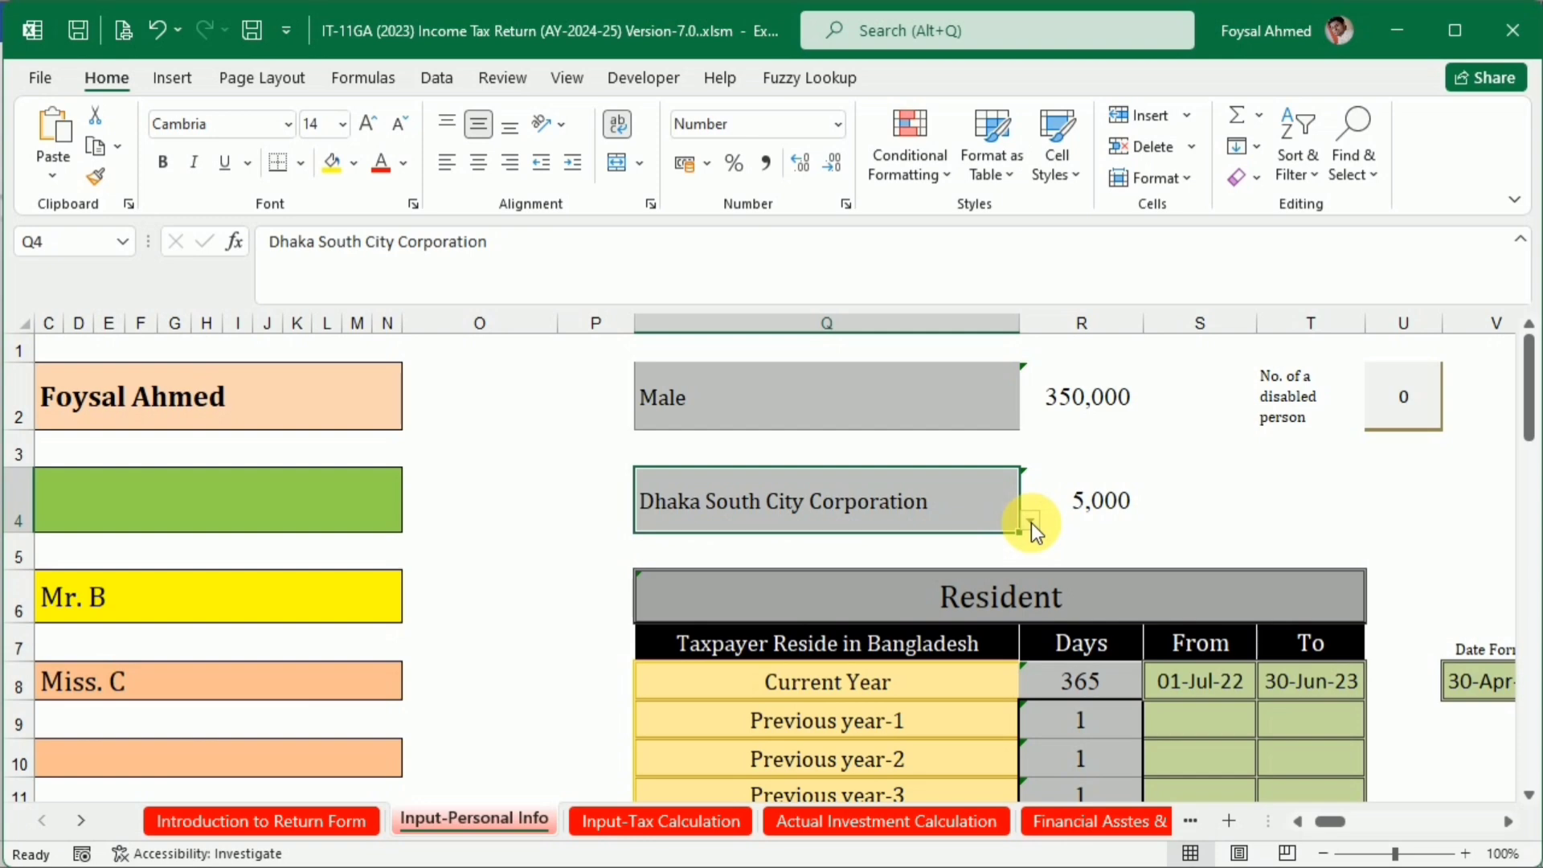
Set the current-year residence period in the Taxpayer Reside in Bangladesh table from 01-Jul-23 to 30-Jun-24
scroll(1030, 522, "down", 2)
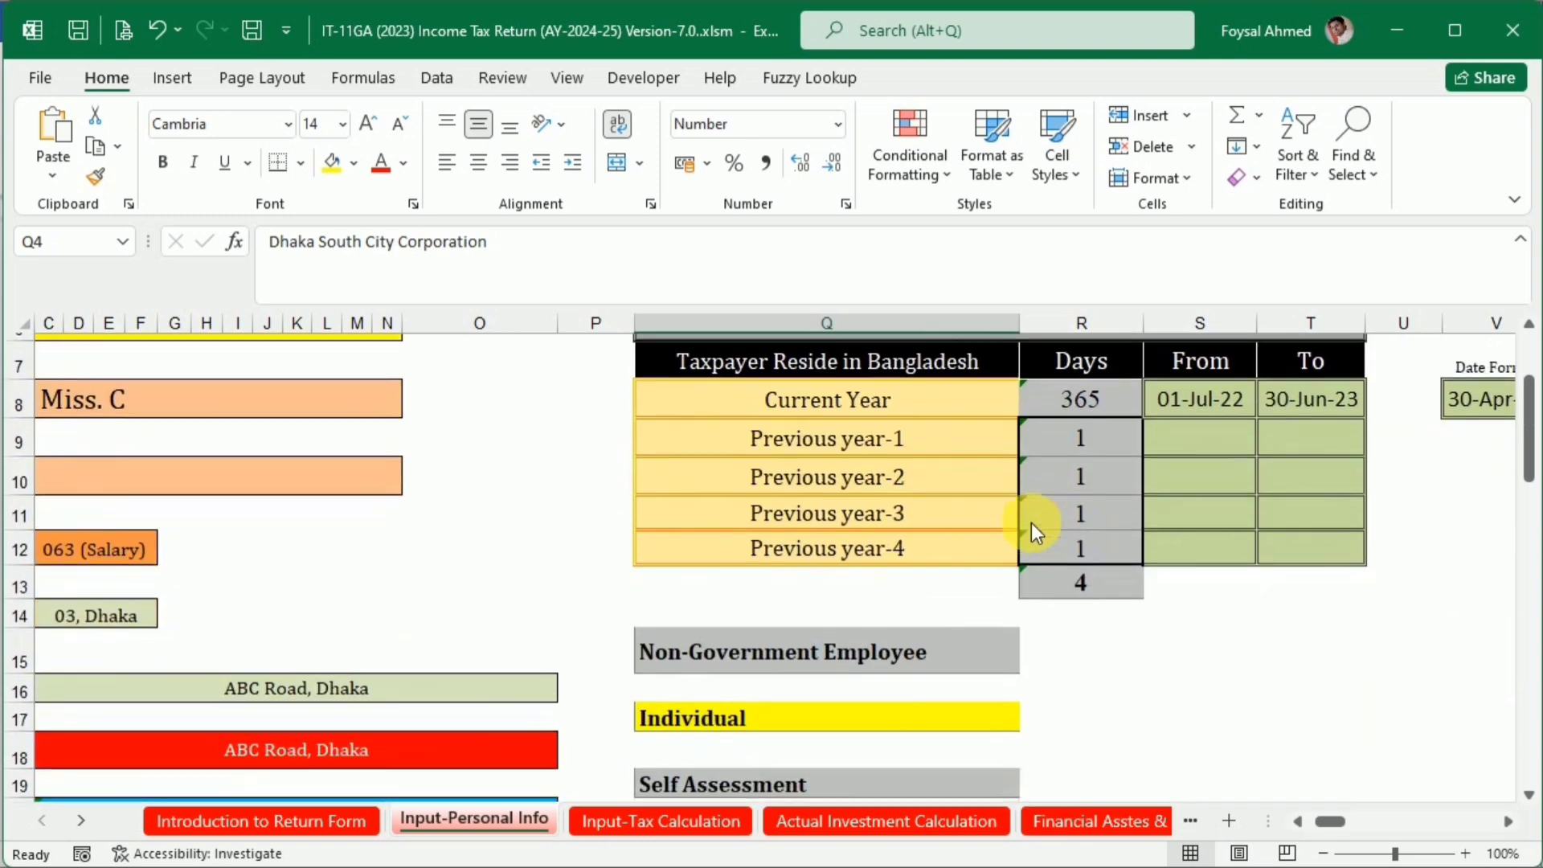
scroll(1030, 523, "up", 1)
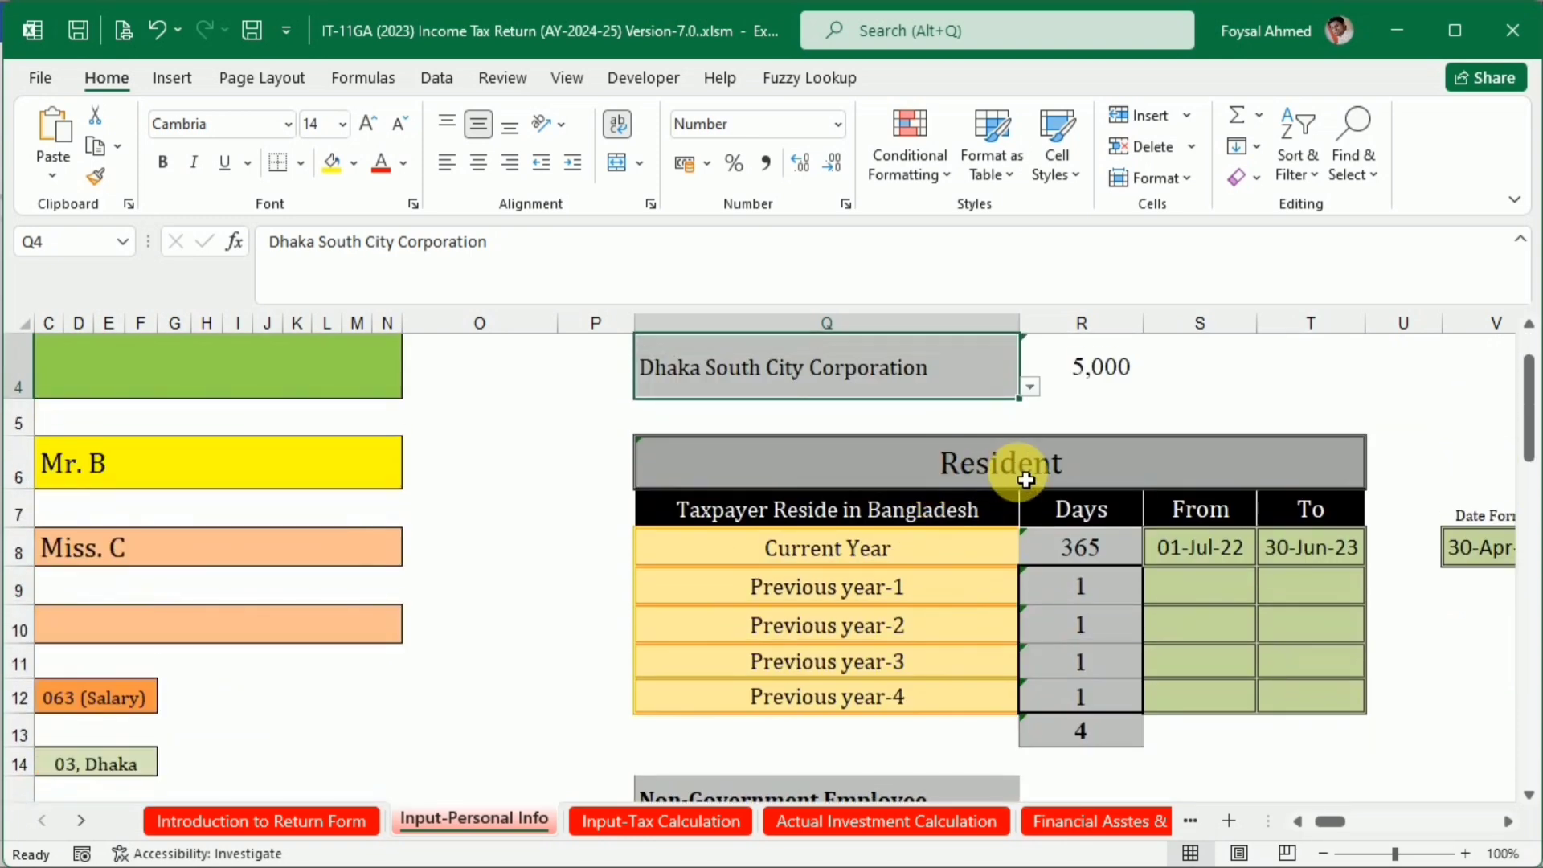
double_click(1250, 547)
left_click(1278, 566)
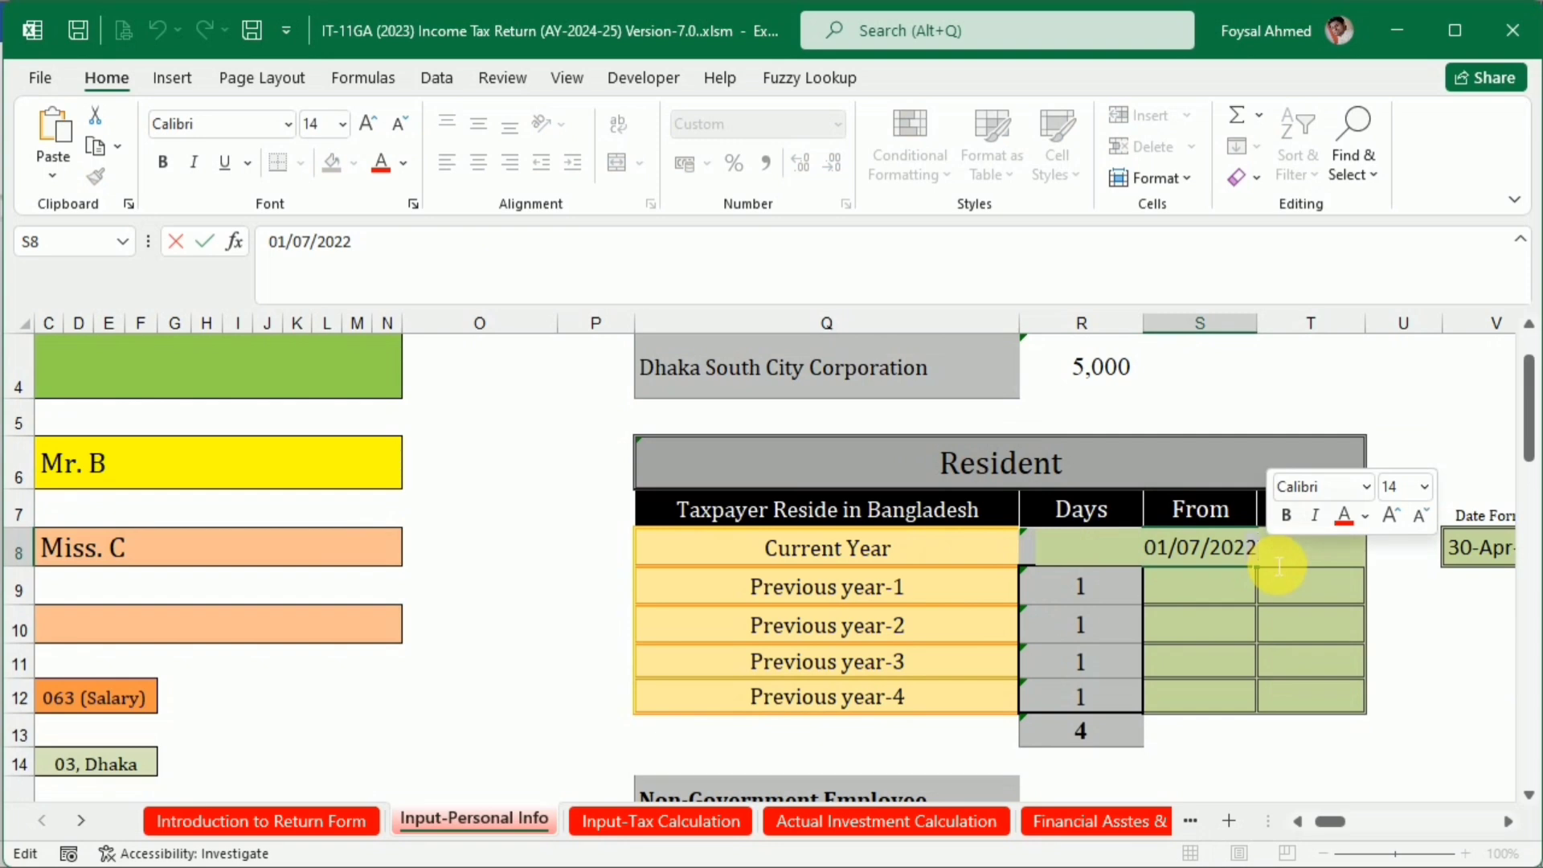
left_click(1303, 553)
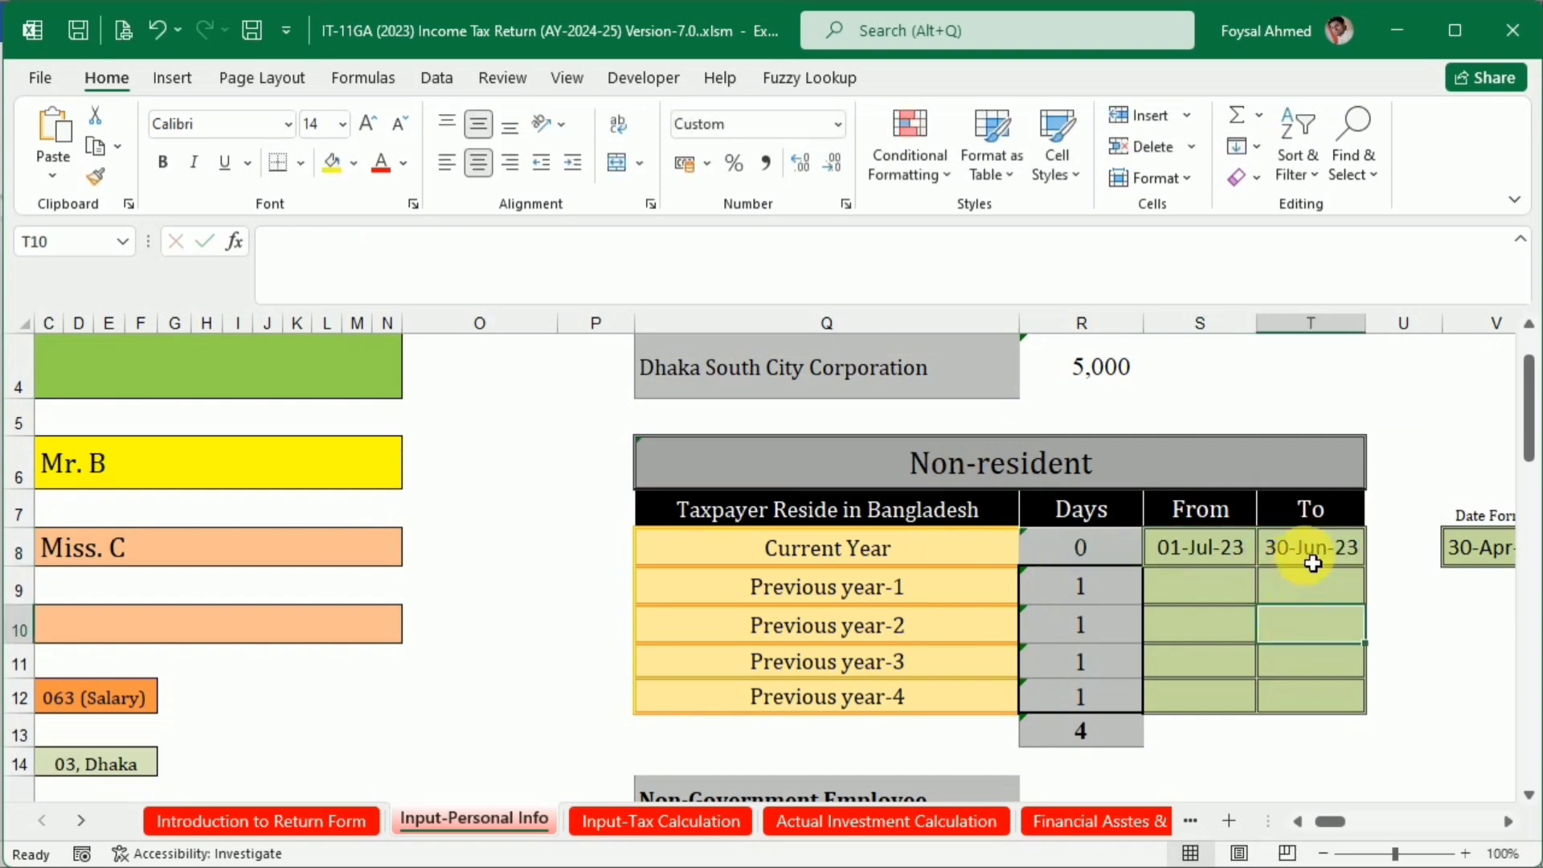
double_click(1308, 551)
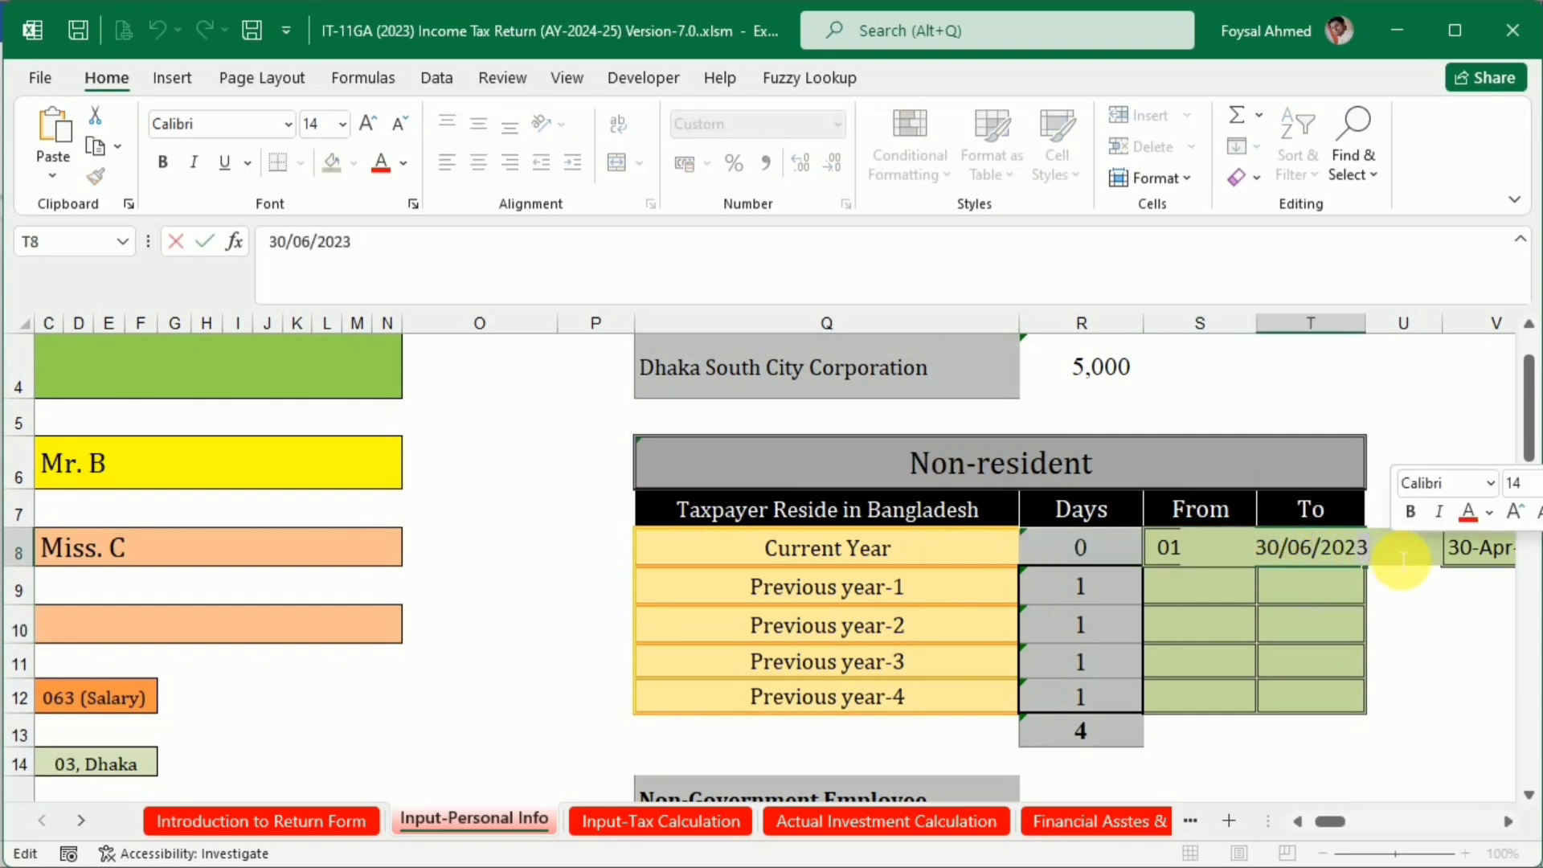
key("BackSpace")
type("4")
left_click(1294, 635)
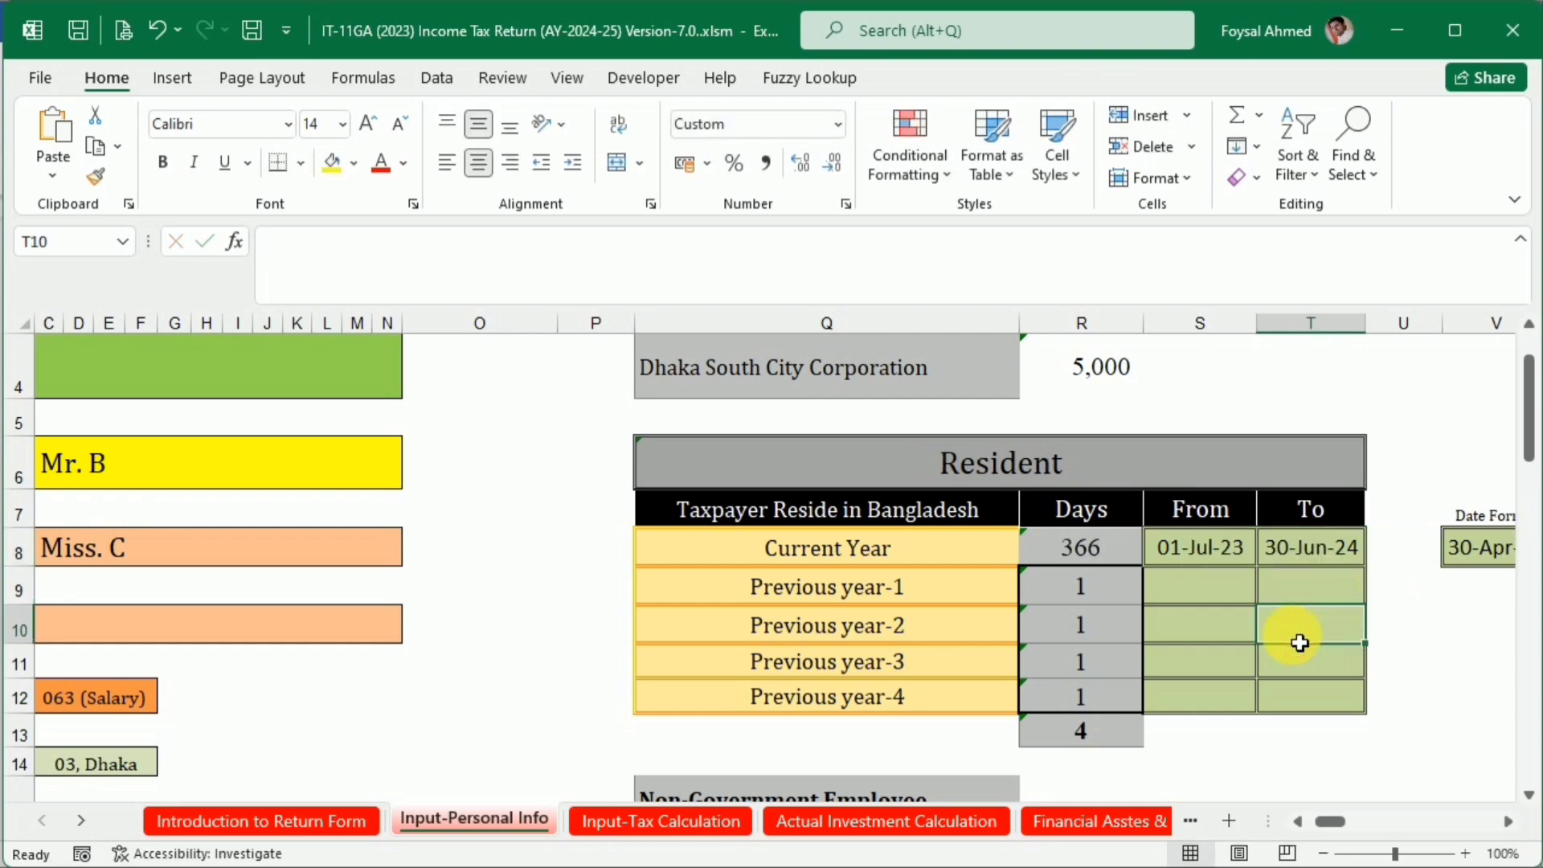
Review the choices offered in cells Q15, Q17 and Q19, keeping Non-Government Employee, Individual and Self Assessment
scroll(981, 652, "down", 3)
scroll(981, 652, "down", 1)
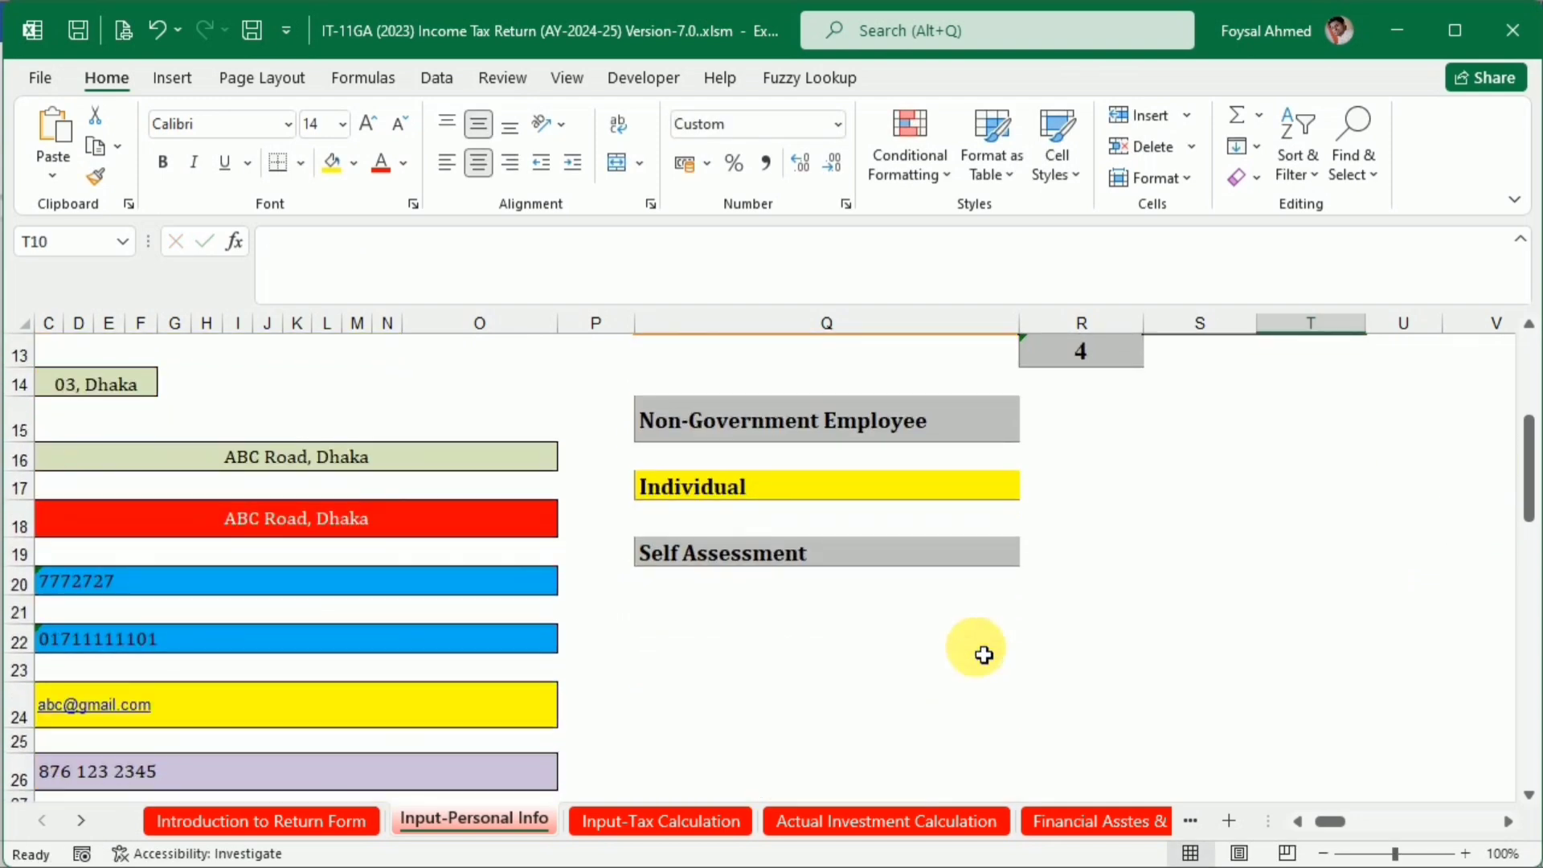
left_click(964, 420)
left_click(1032, 433)
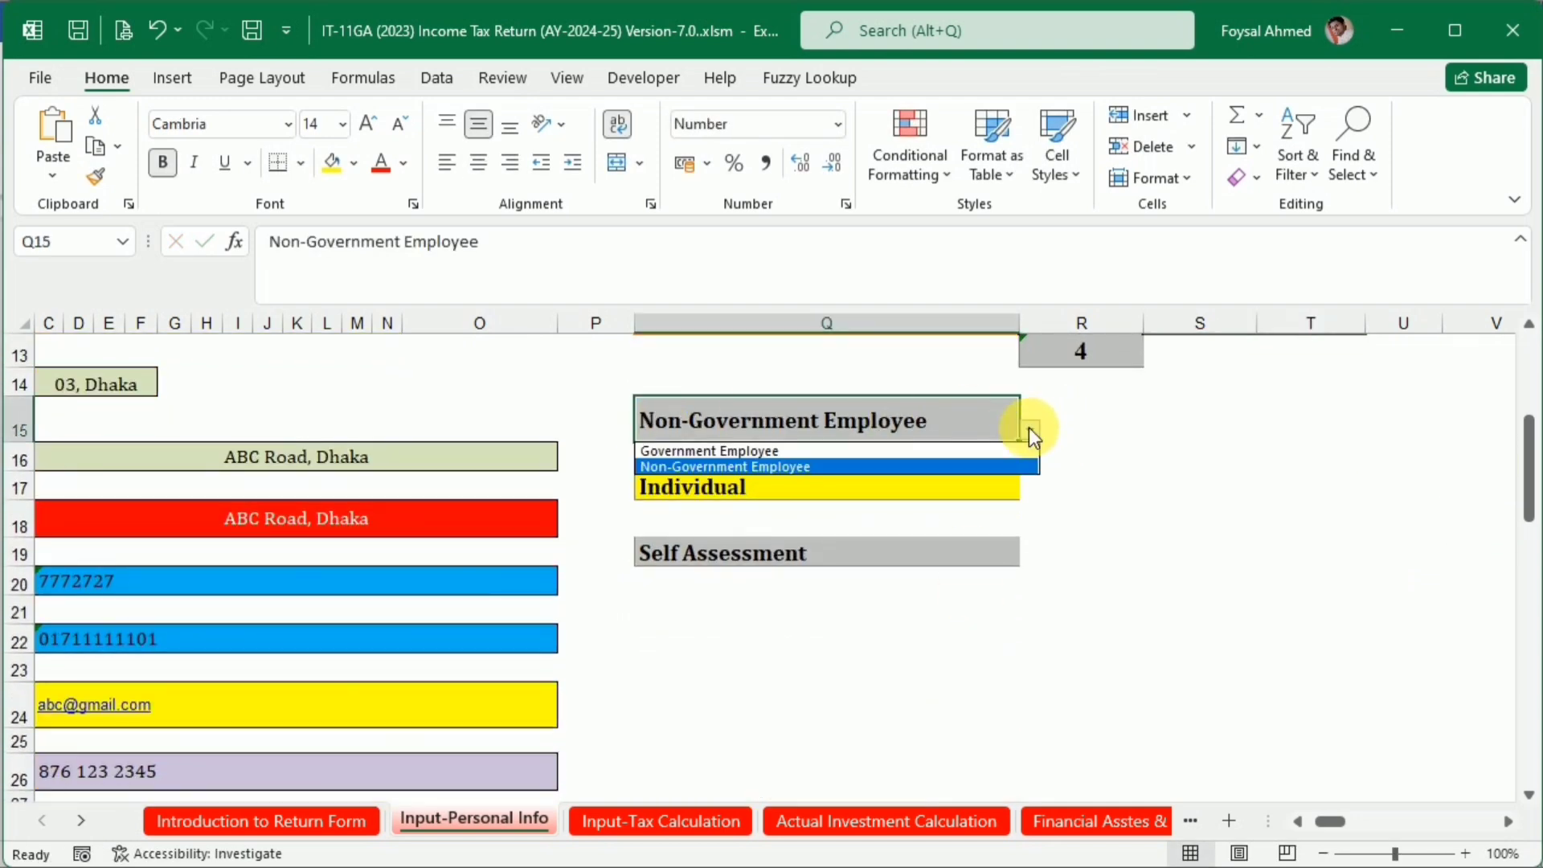
left_click(1028, 427)
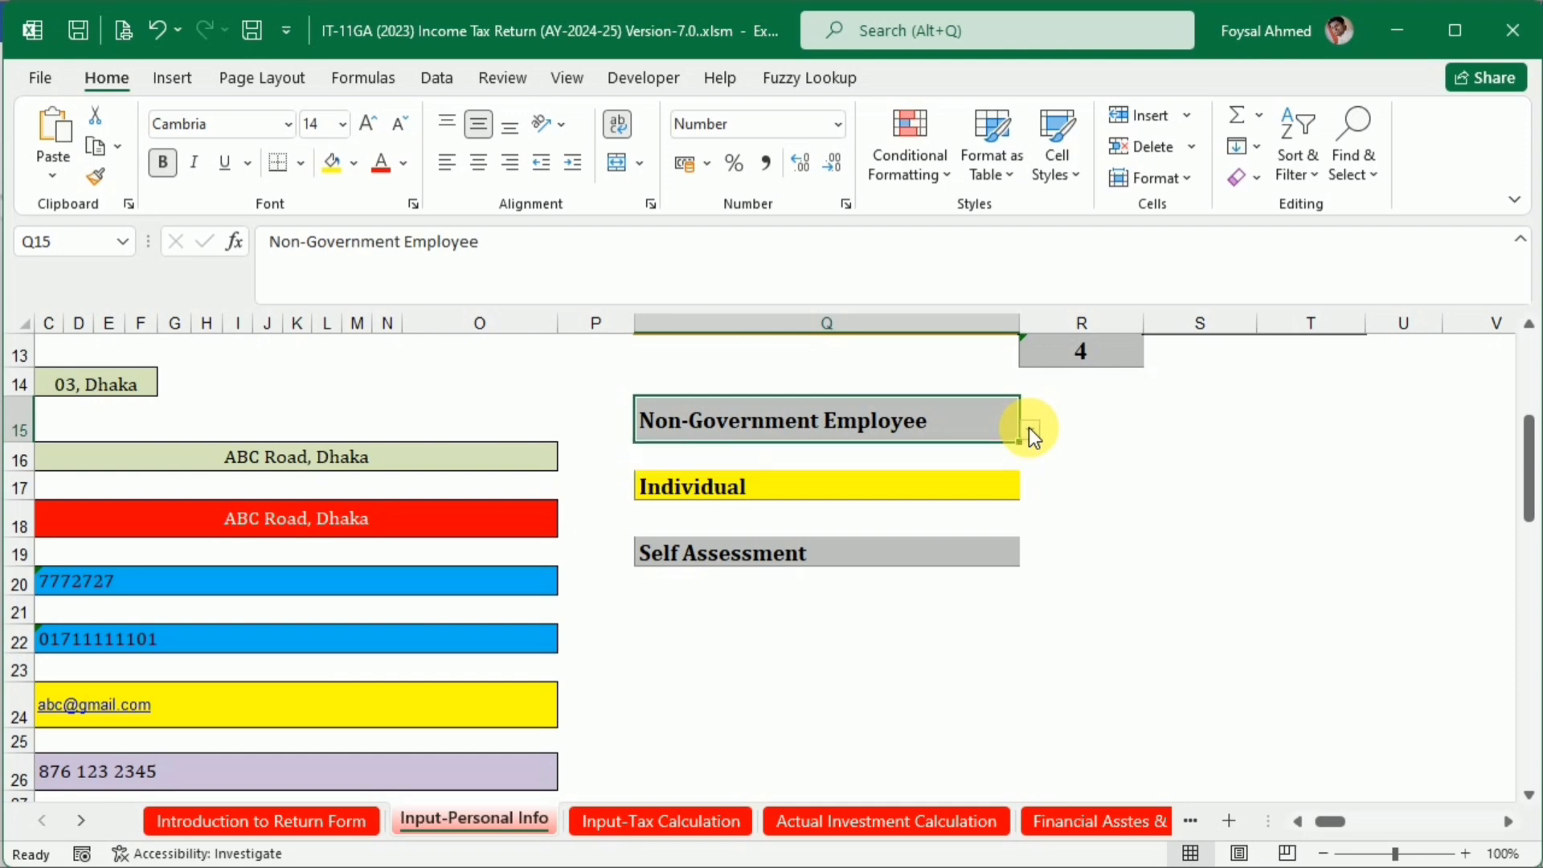
left_click(996, 487)
left_click(1029, 488)
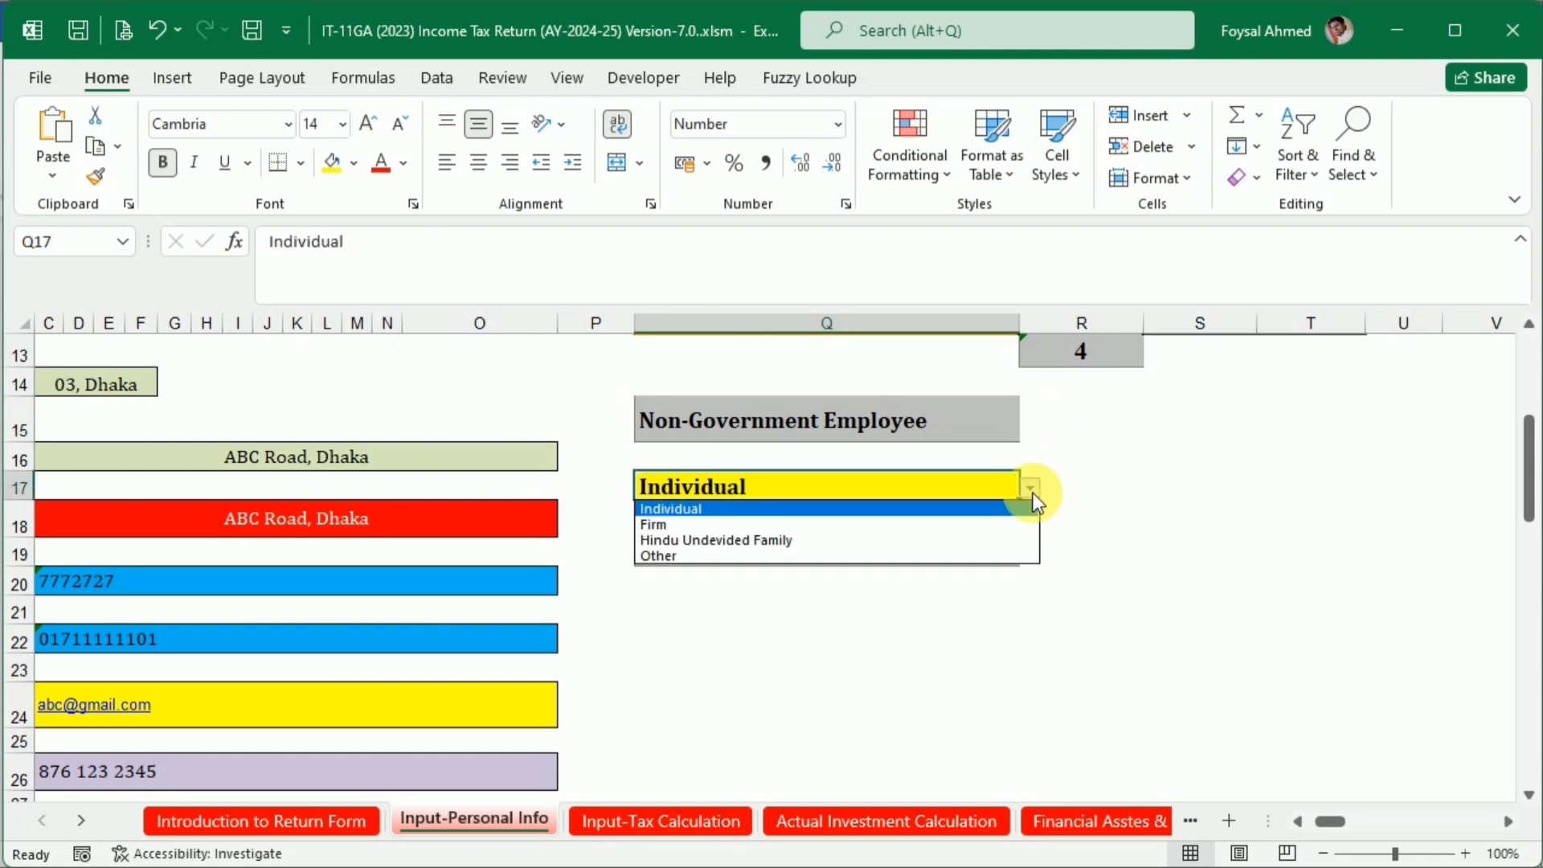
left_click(1032, 490)
left_click(970, 562)
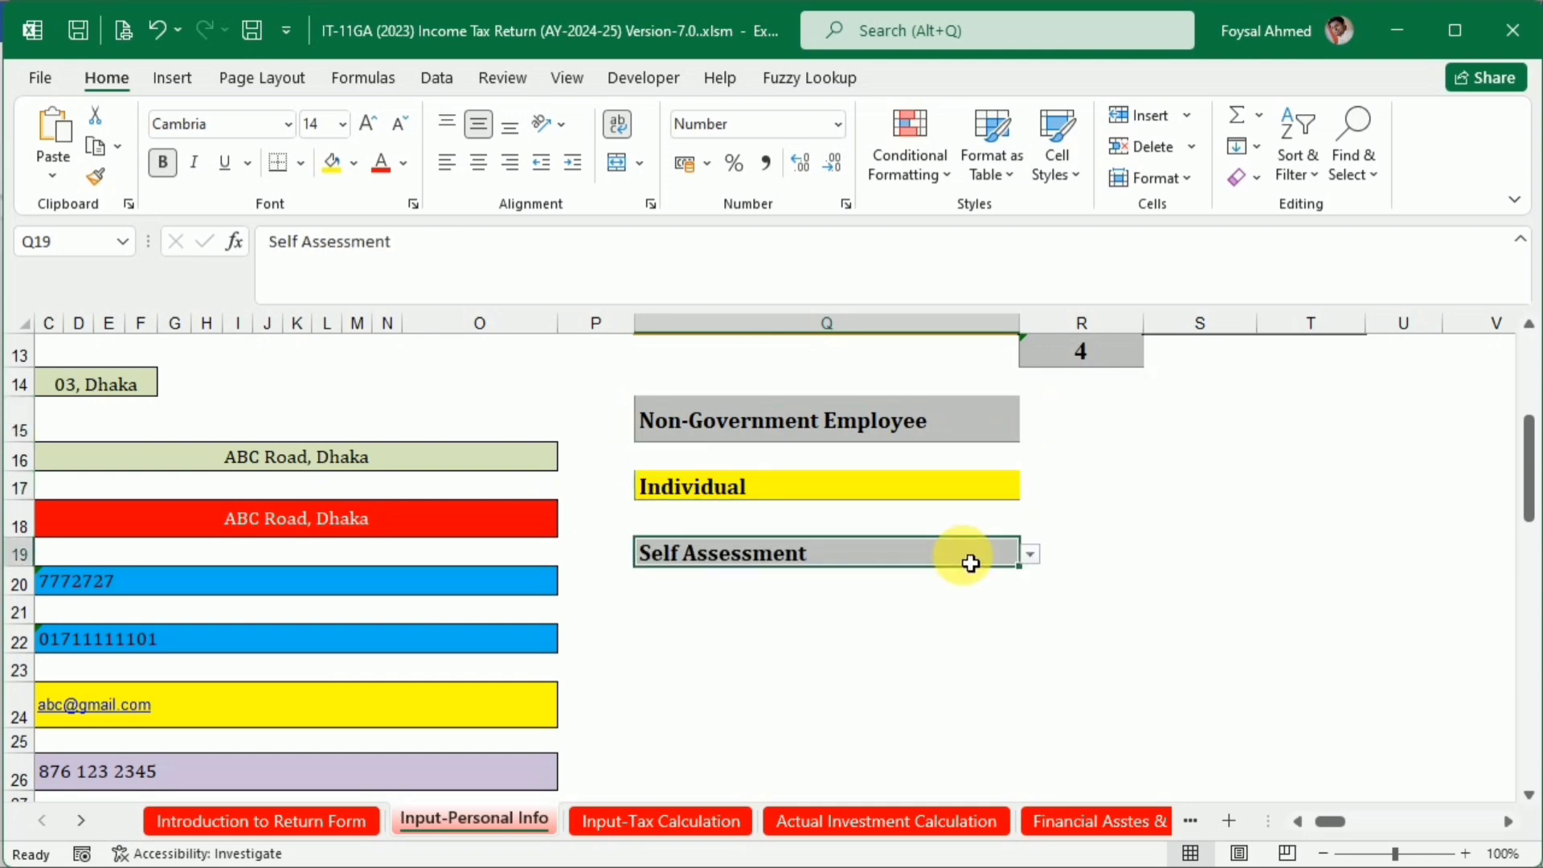
left_click(1029, 556)
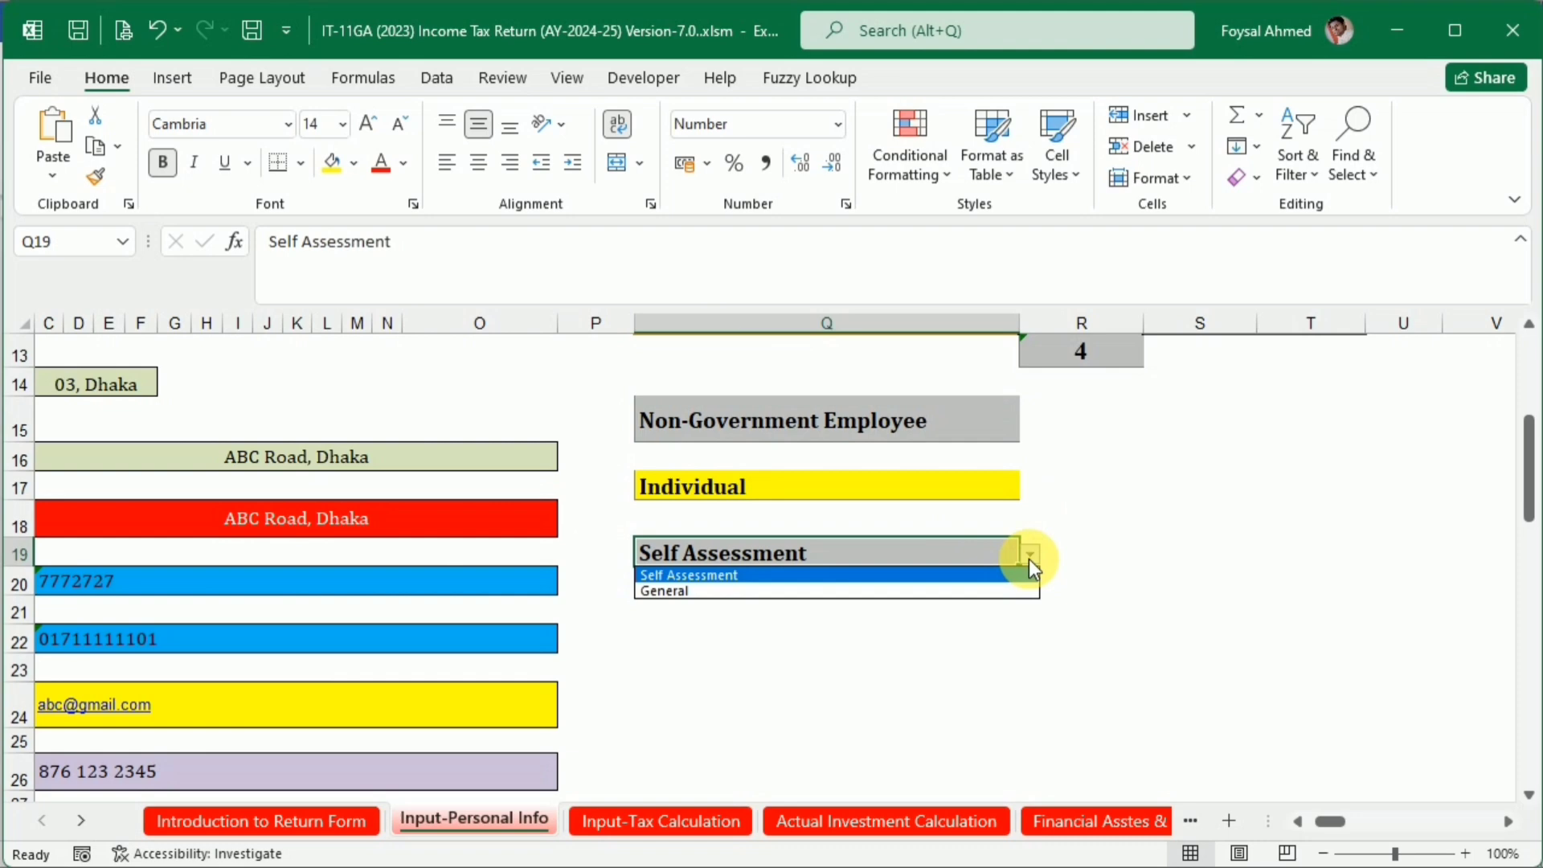
left_click(1029, 556)
left_click(1005, 636)
Switch to the Income Tax Return Form sheet and go to the start of the form
scroll(1001, 653, "up", 4)
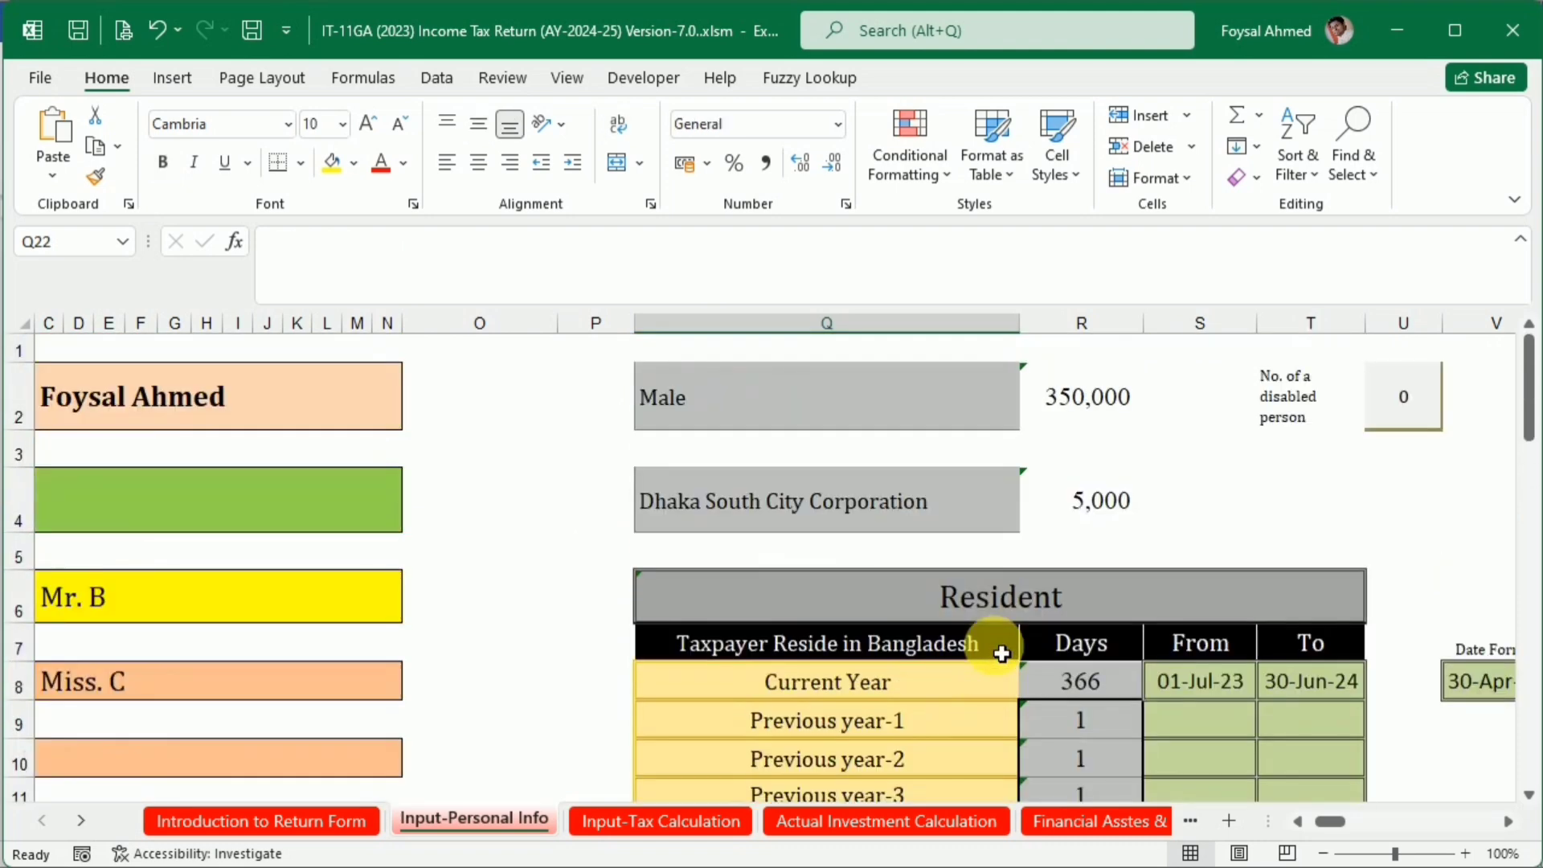
left_click_drag(1347, 823, 1085, 828)
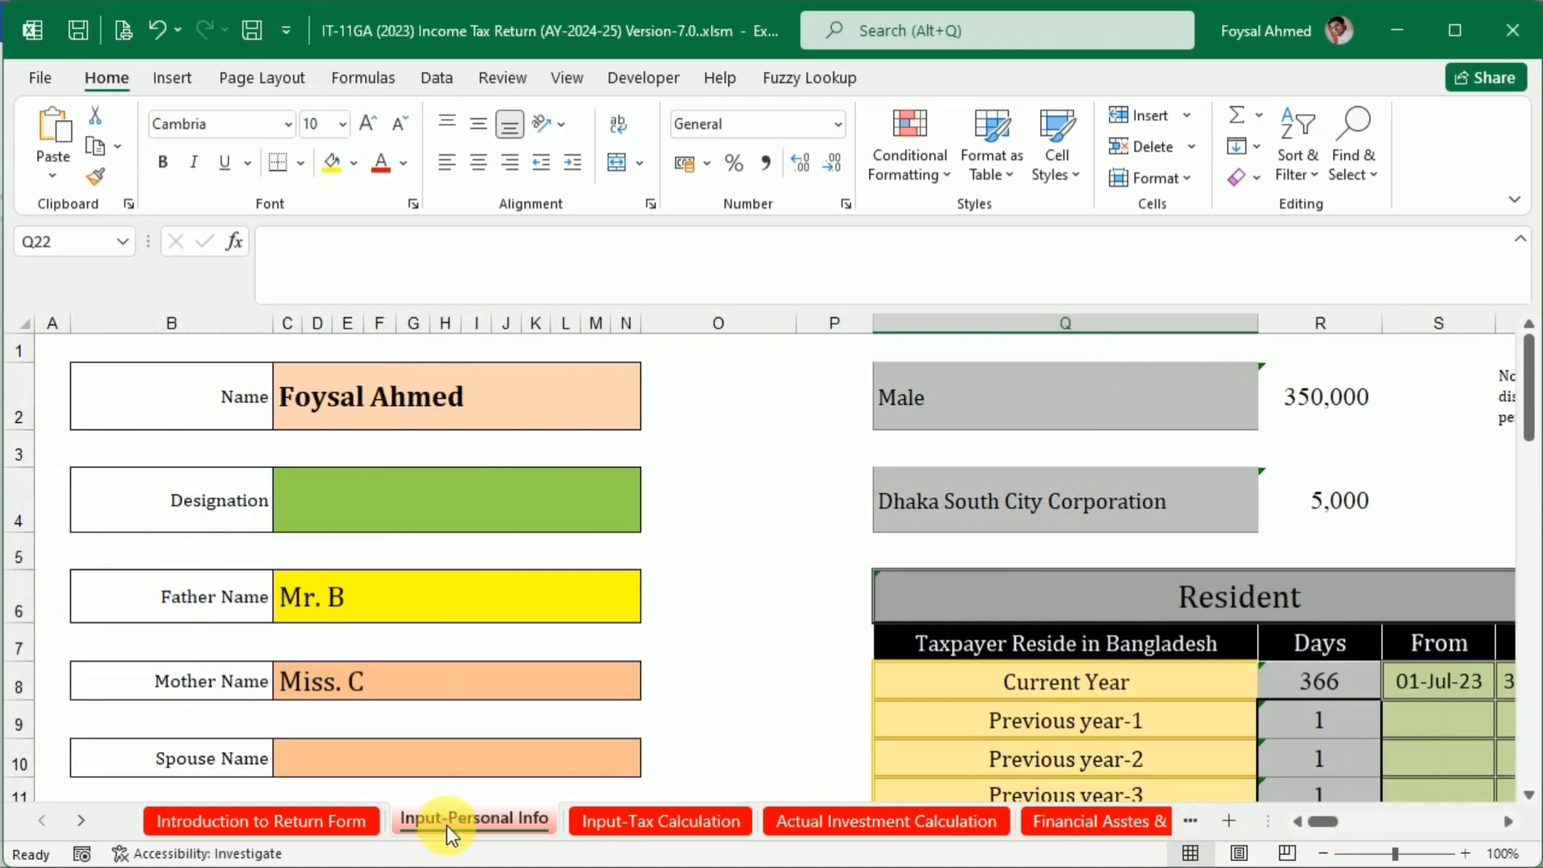
left_click(80, 819)
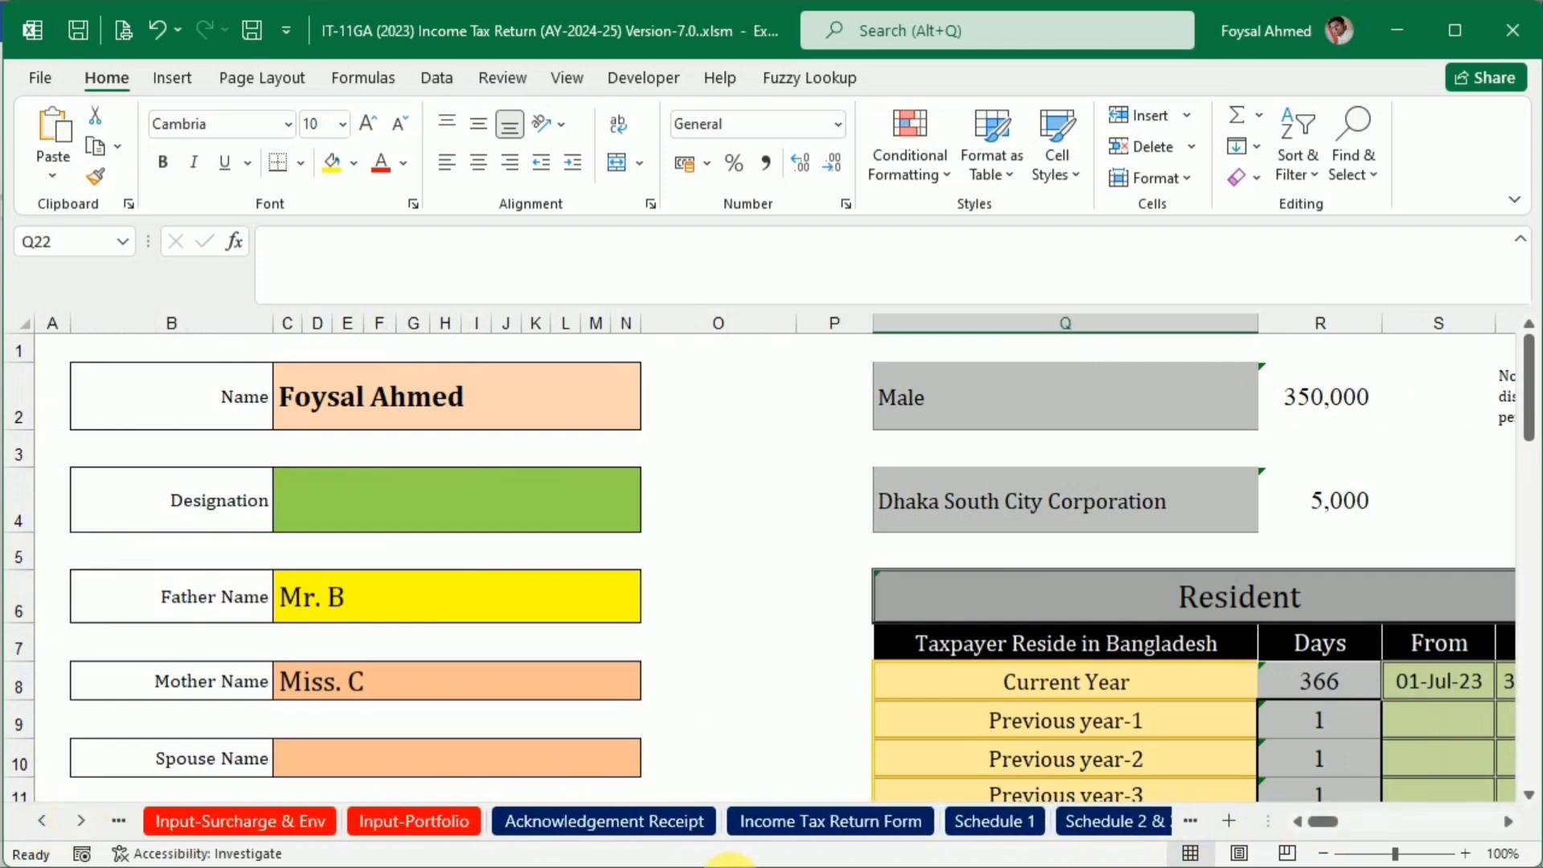
left_click(812, 821)
scroll(659, 587, "up", 10)
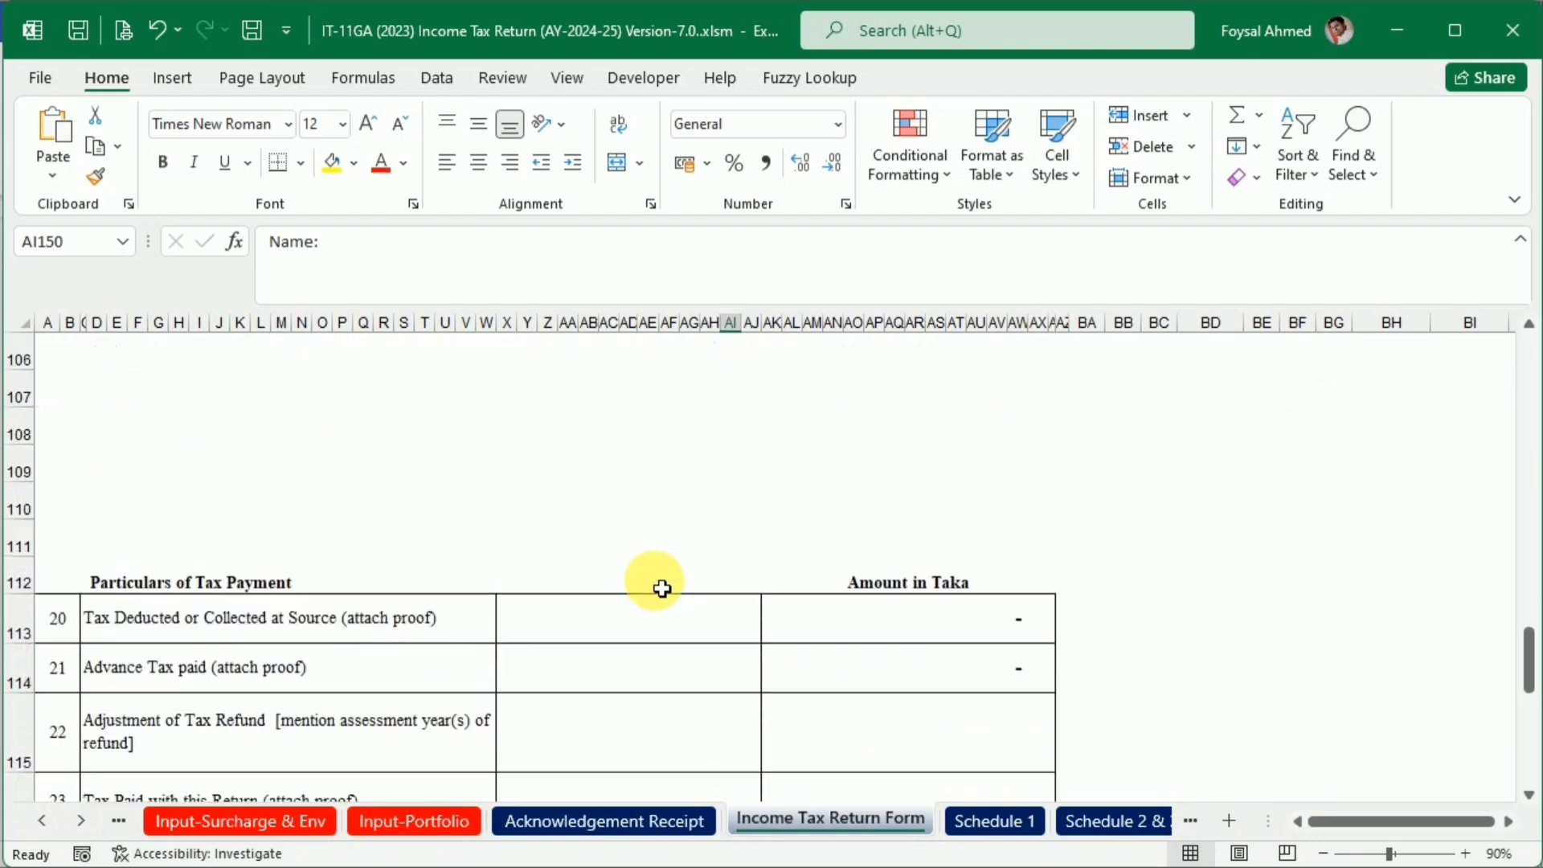
scroll(662, 589, "up", 8)
left_click_drag(1531, 614, 1519, 241)
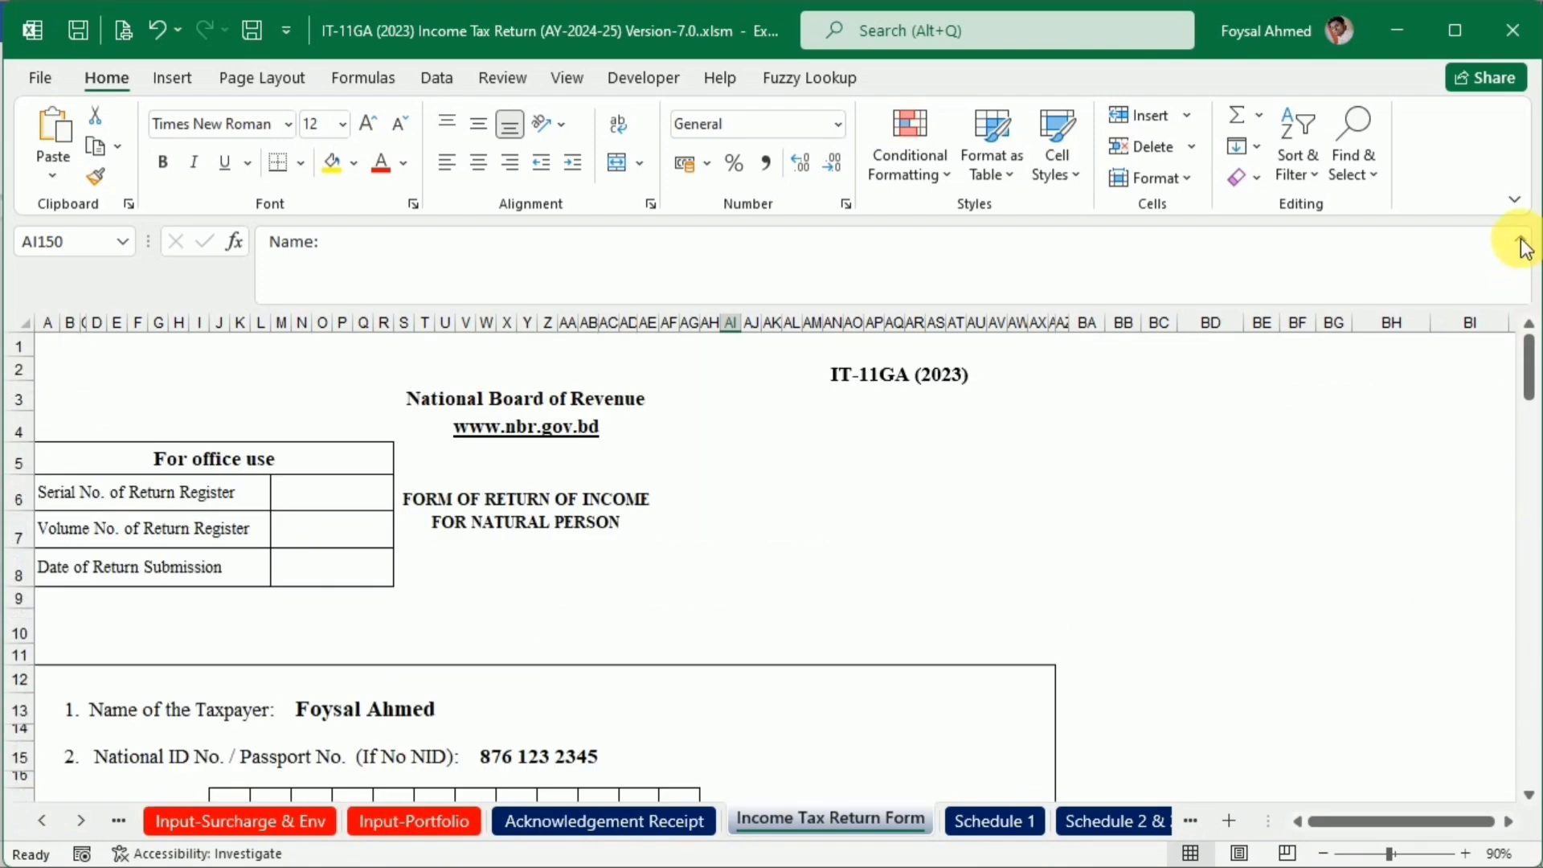
Hide the zeros in the Wife/Husband's Name, Name of Organization and BIN cells (AL30, P46, S48) by making their font white
scroll(681, 514, "down", 4)
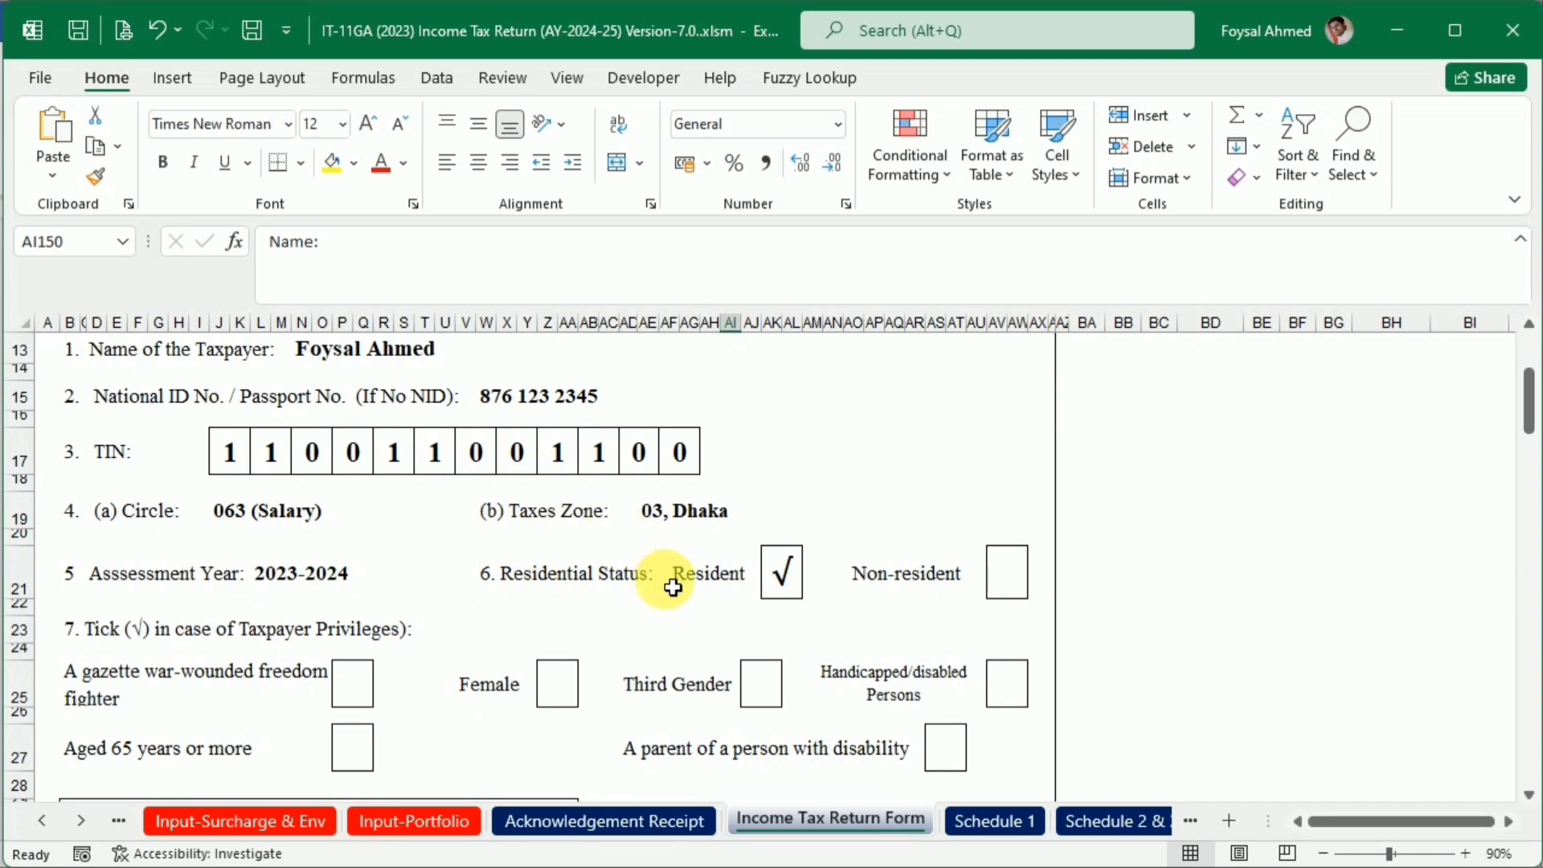
scroll(664, 579, "down", 2)
scroll(779, 683, "down", 2)
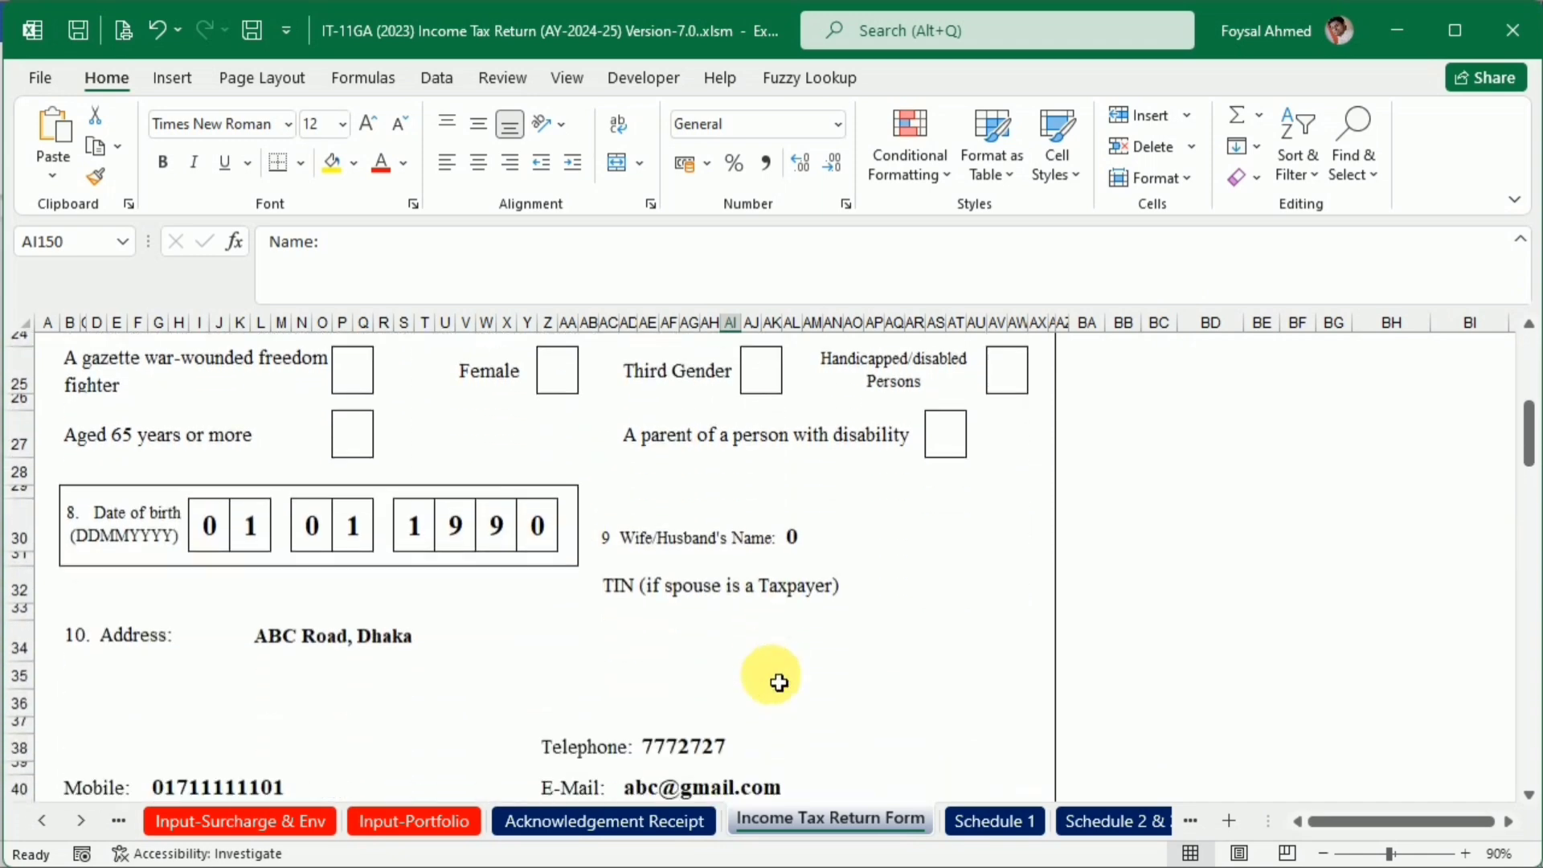
left_click(792, 520)
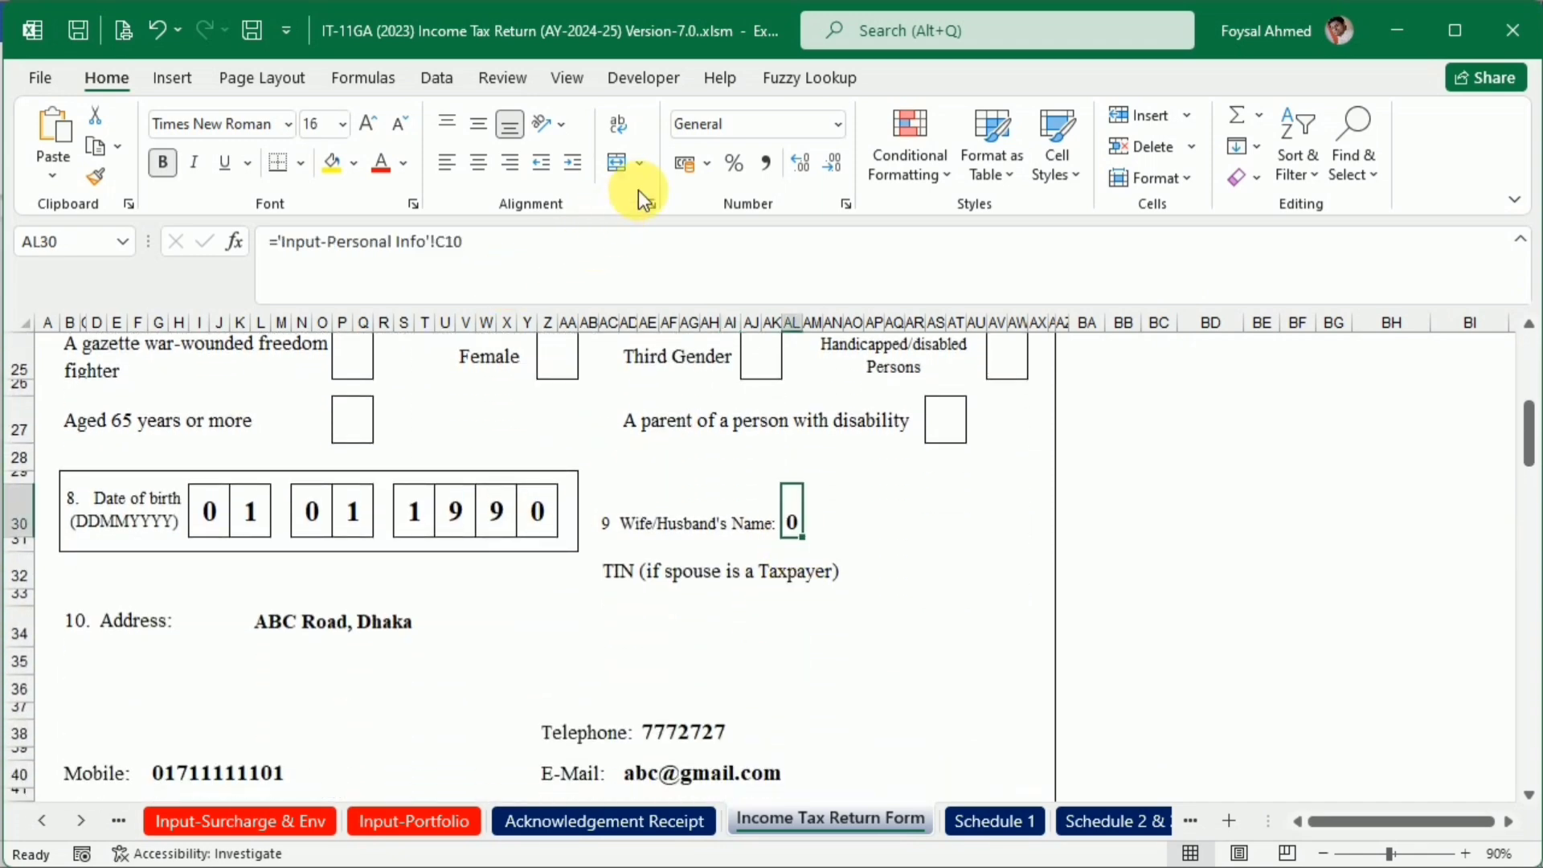
left_click(401, 162)
left_click(380, 262)
scroll(737, 523, "down", 3)
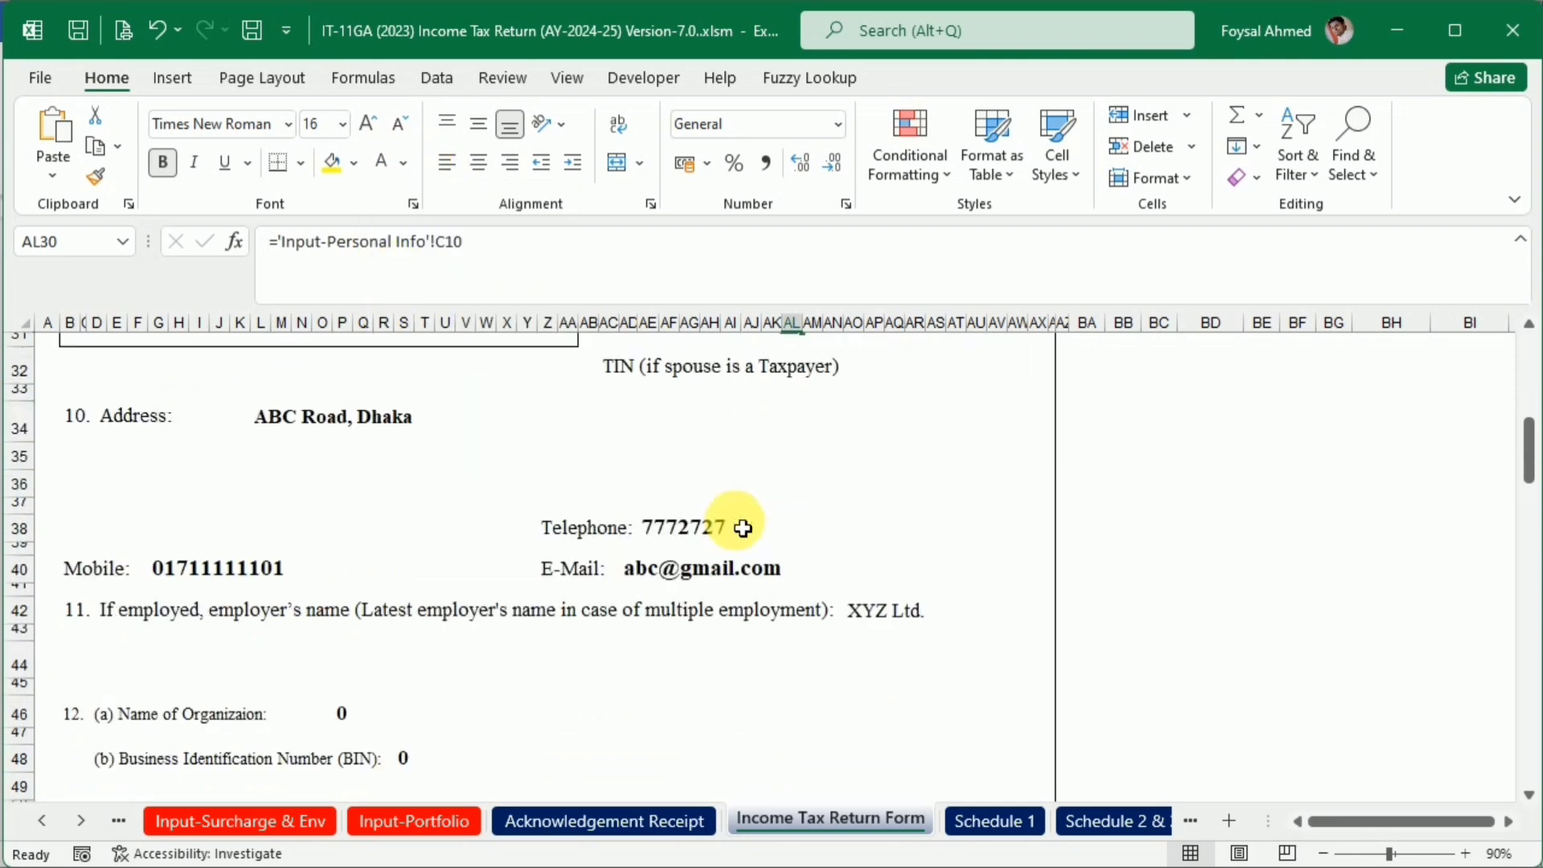
left_click(353, 651)
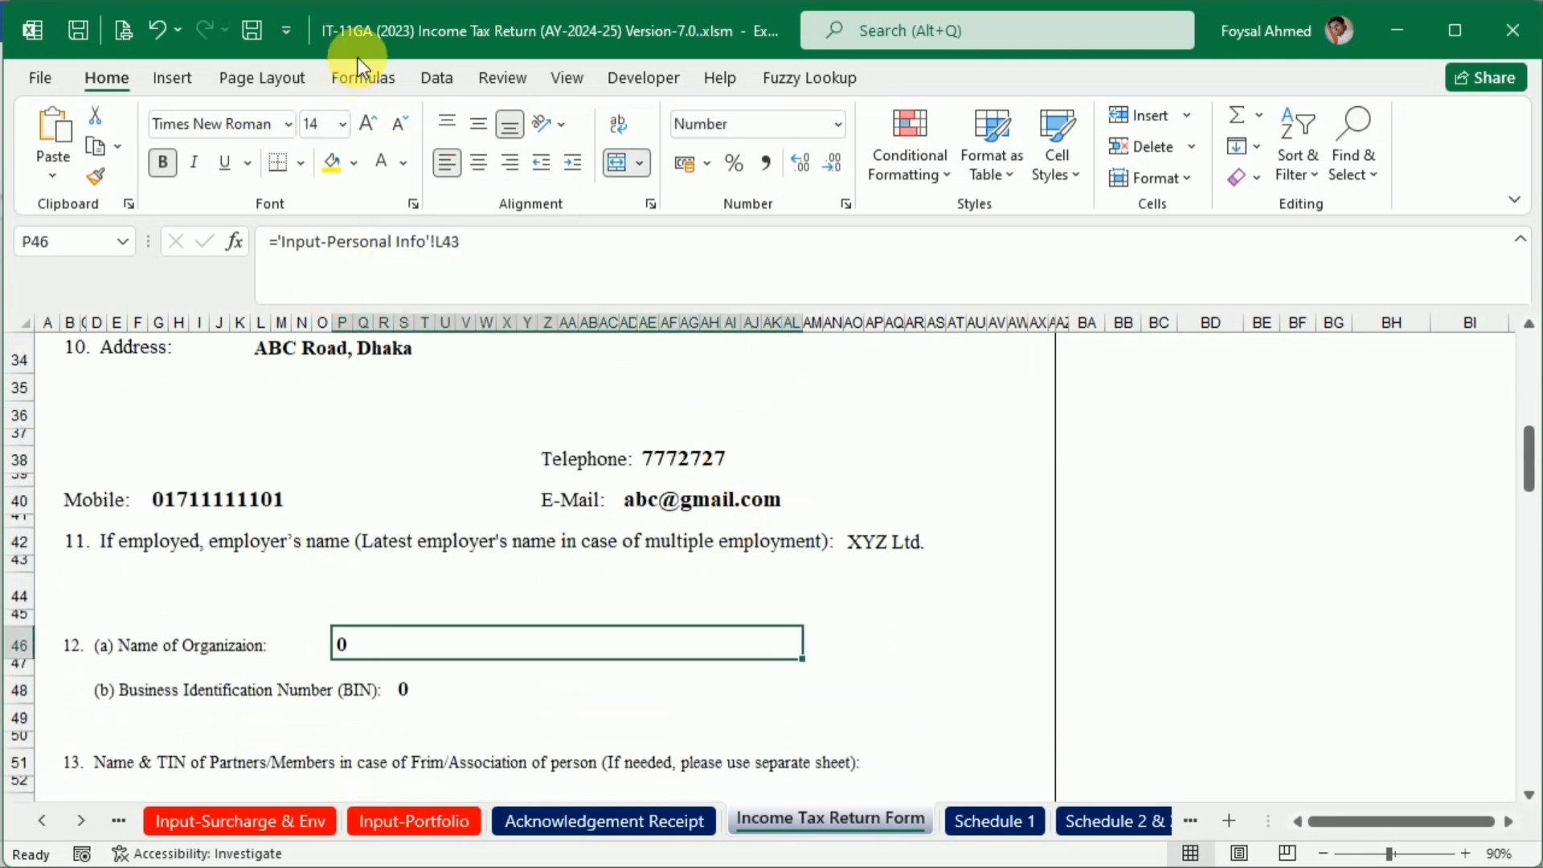
left_click(406, 691)
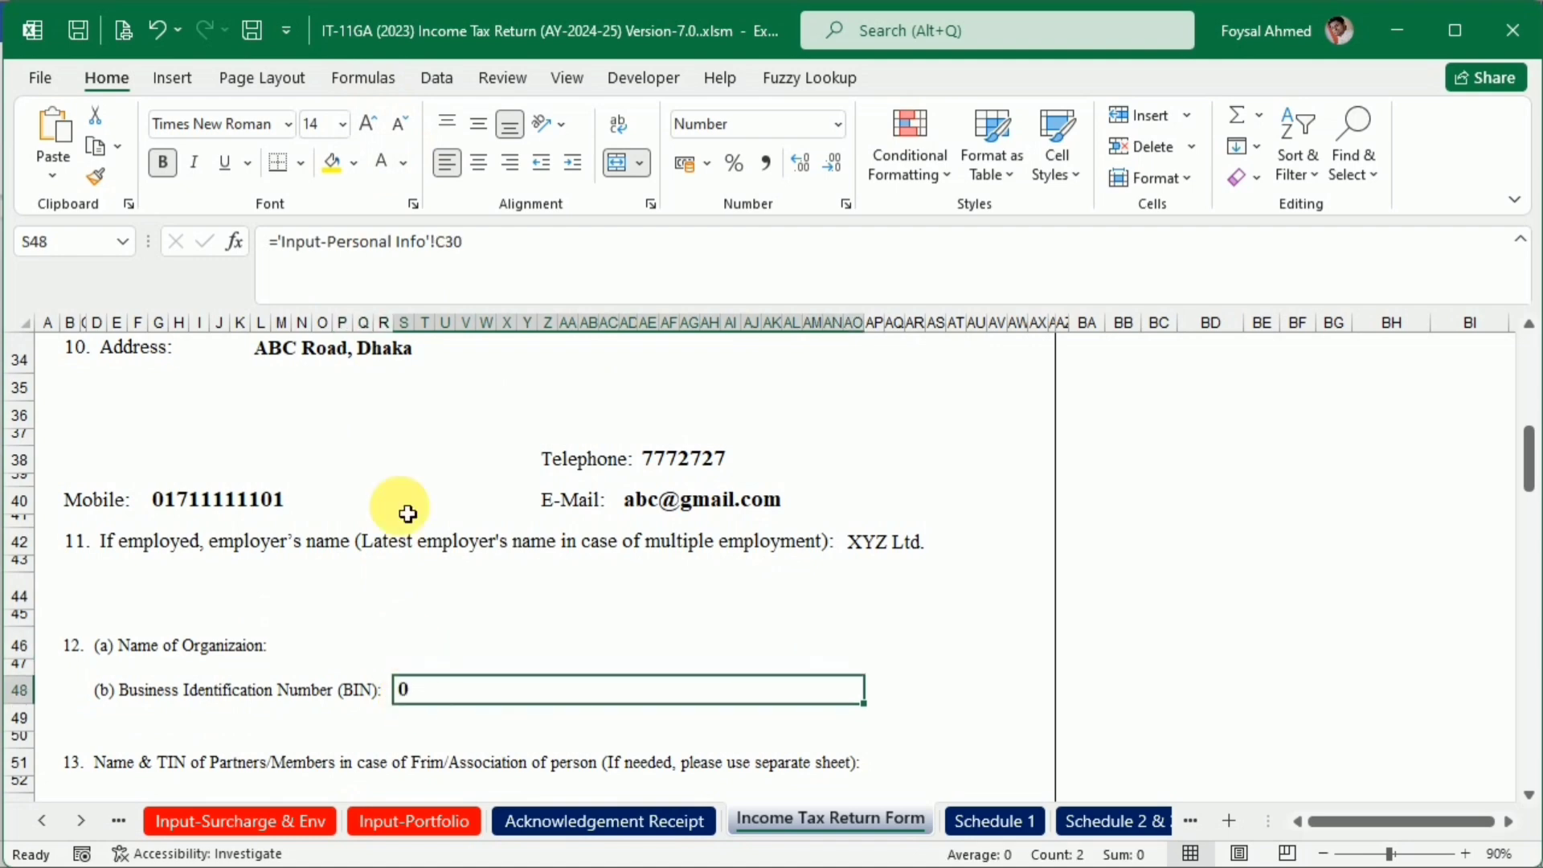
Review the whole Income Tax Return Form, from the personal details through income, tax payment and document list to the verification, and return to its start
scroll(744, 713, "down", 3)
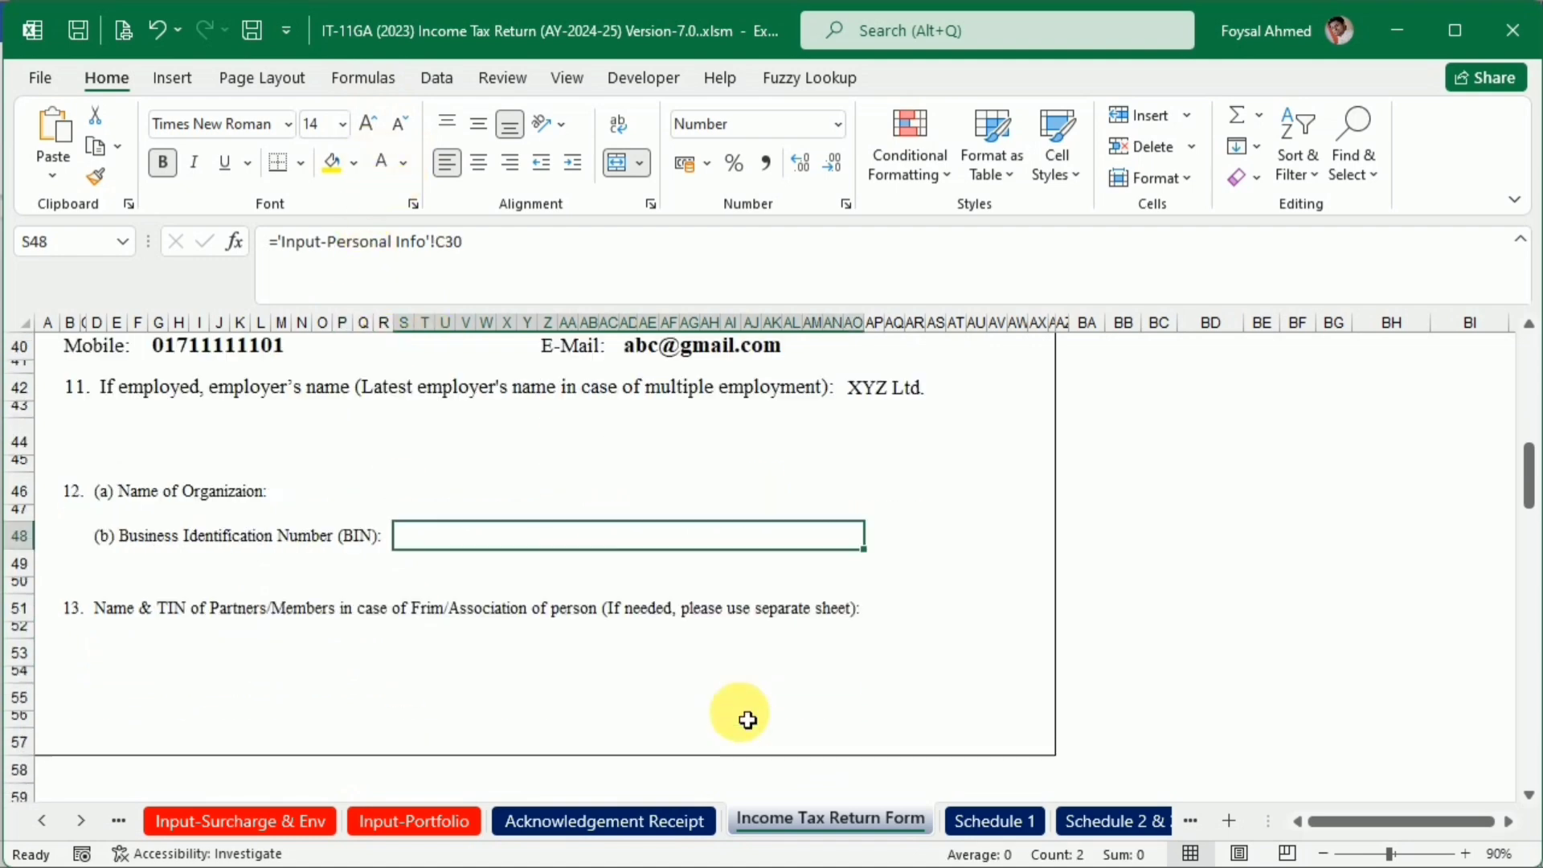
scroll(737, 713, "up", 4)
scroll(585, 639, "up", 10)
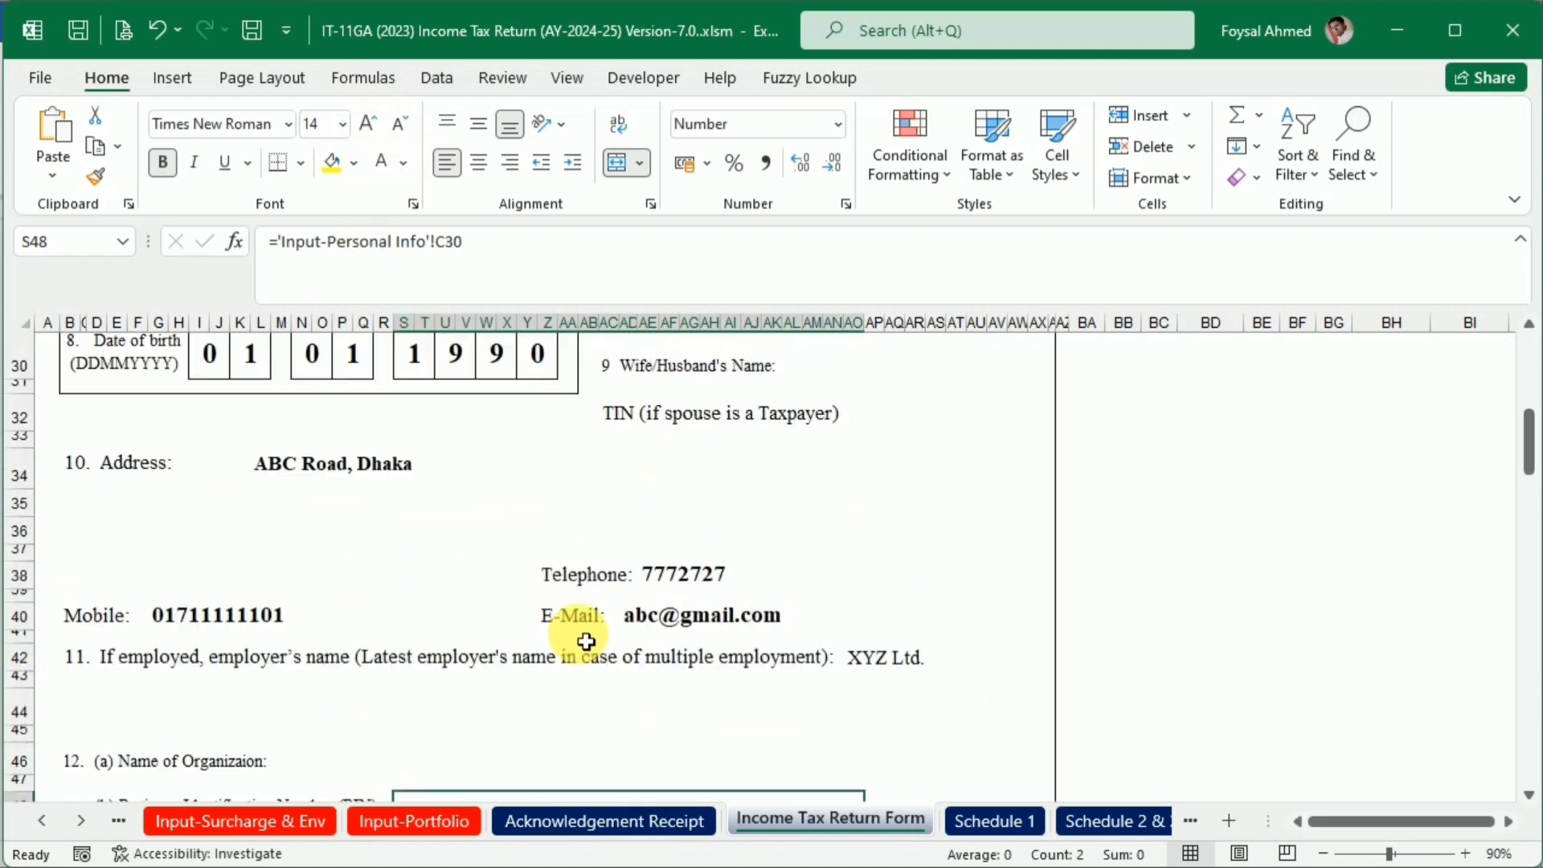
scroll(585, 640, "down", 5)
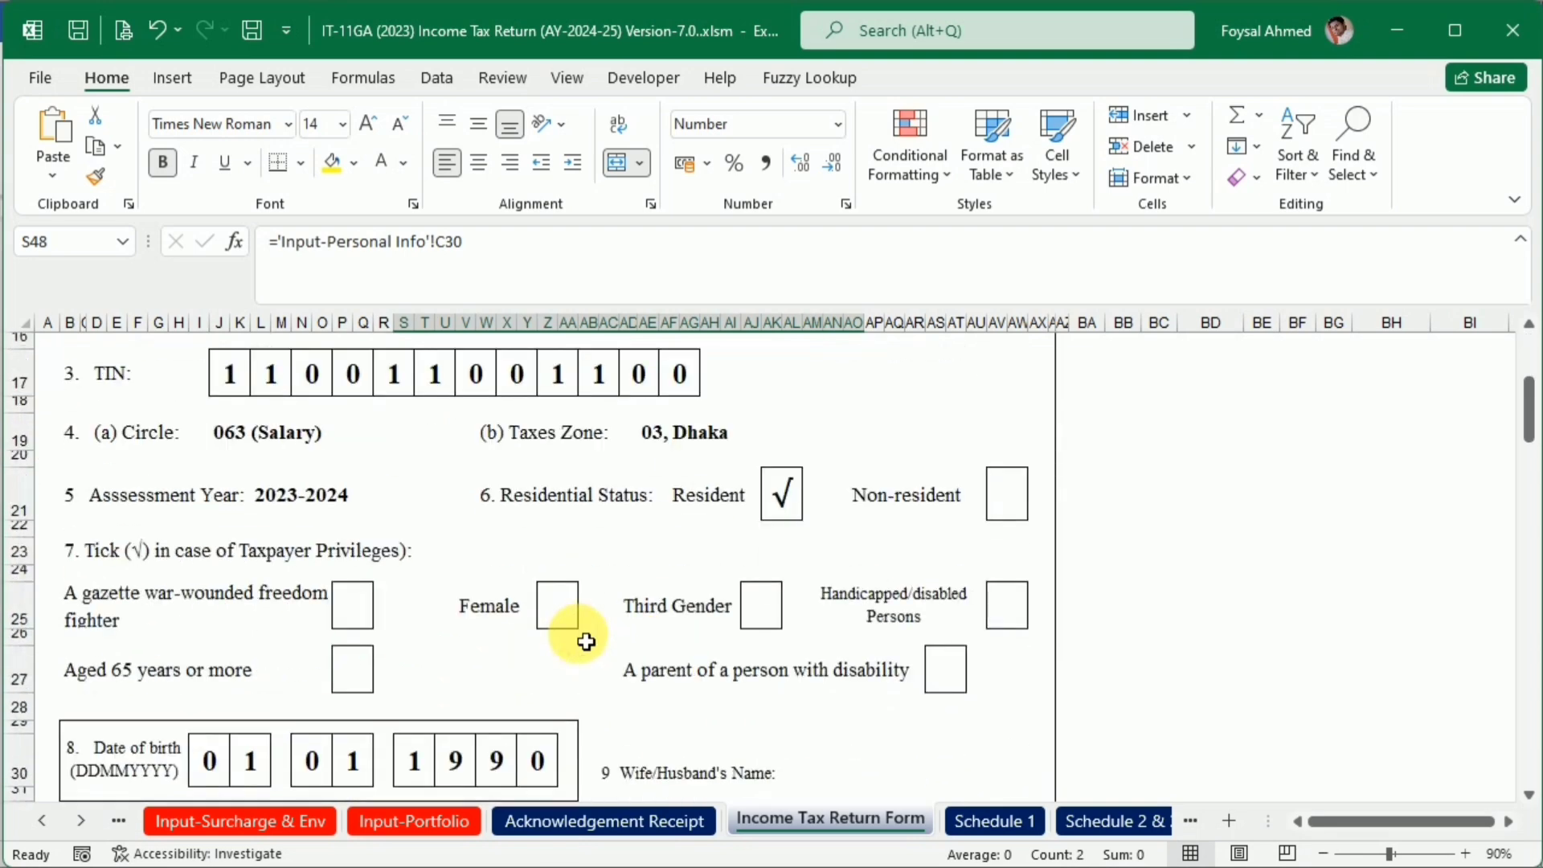
scroll(585, 641, "down", 15)
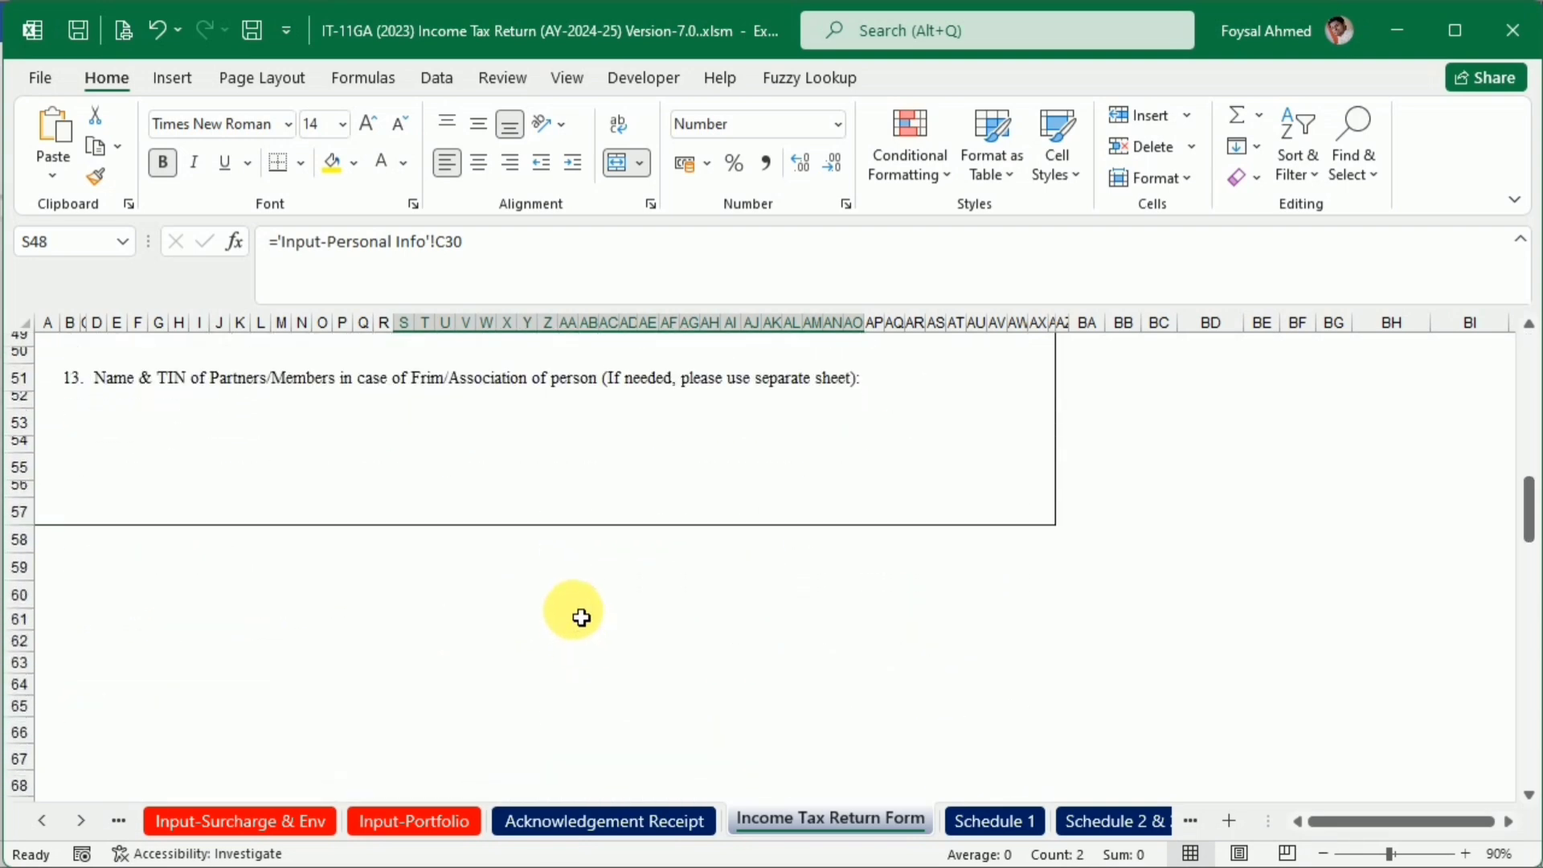
scroll(955, 585, "down", 16)
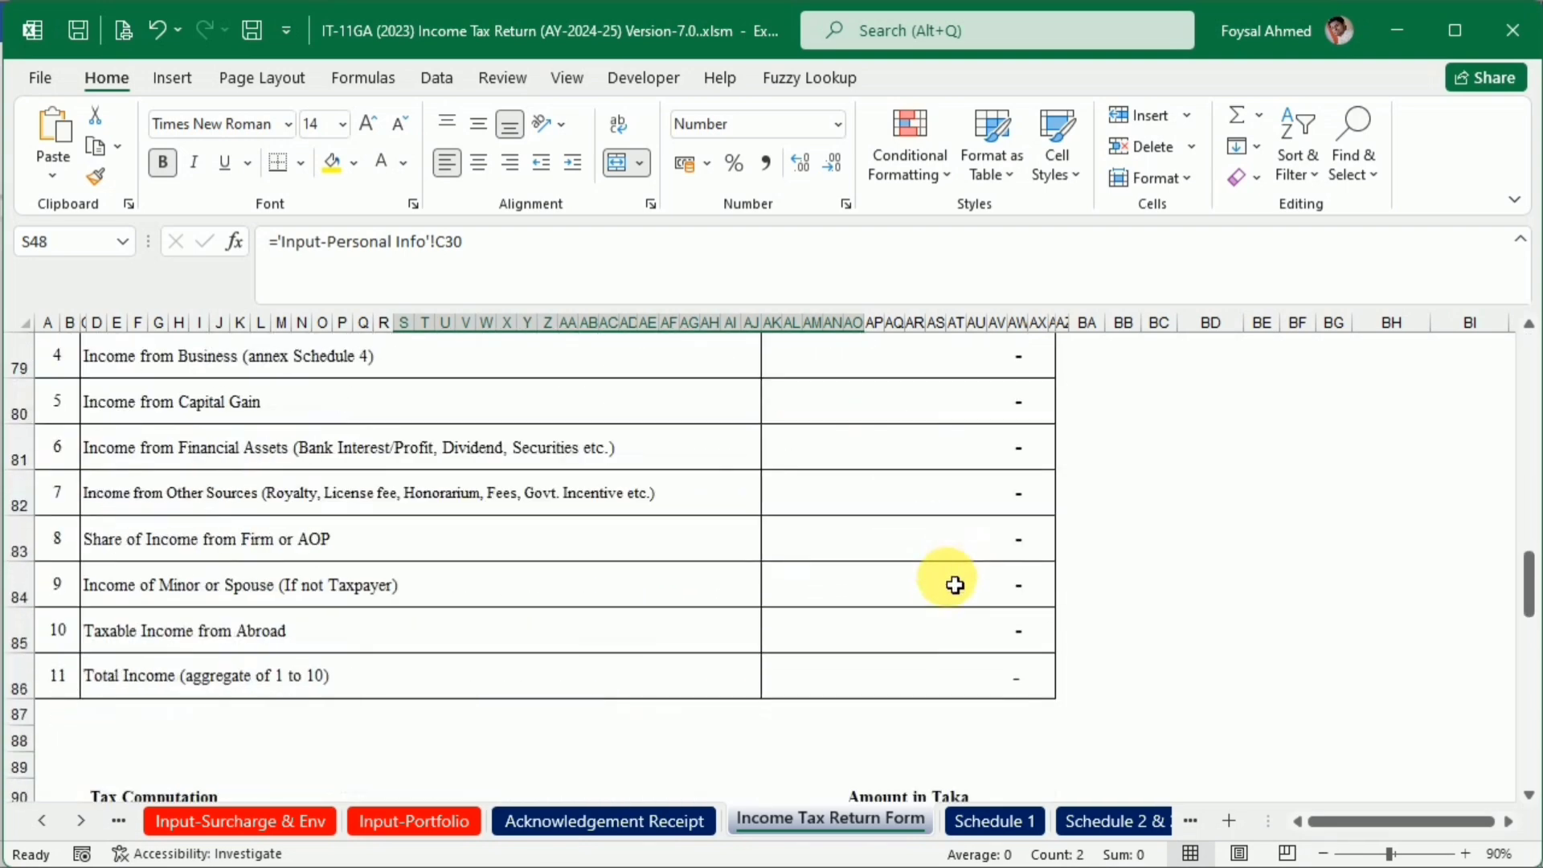
scroll(954, 585, "down", 10)
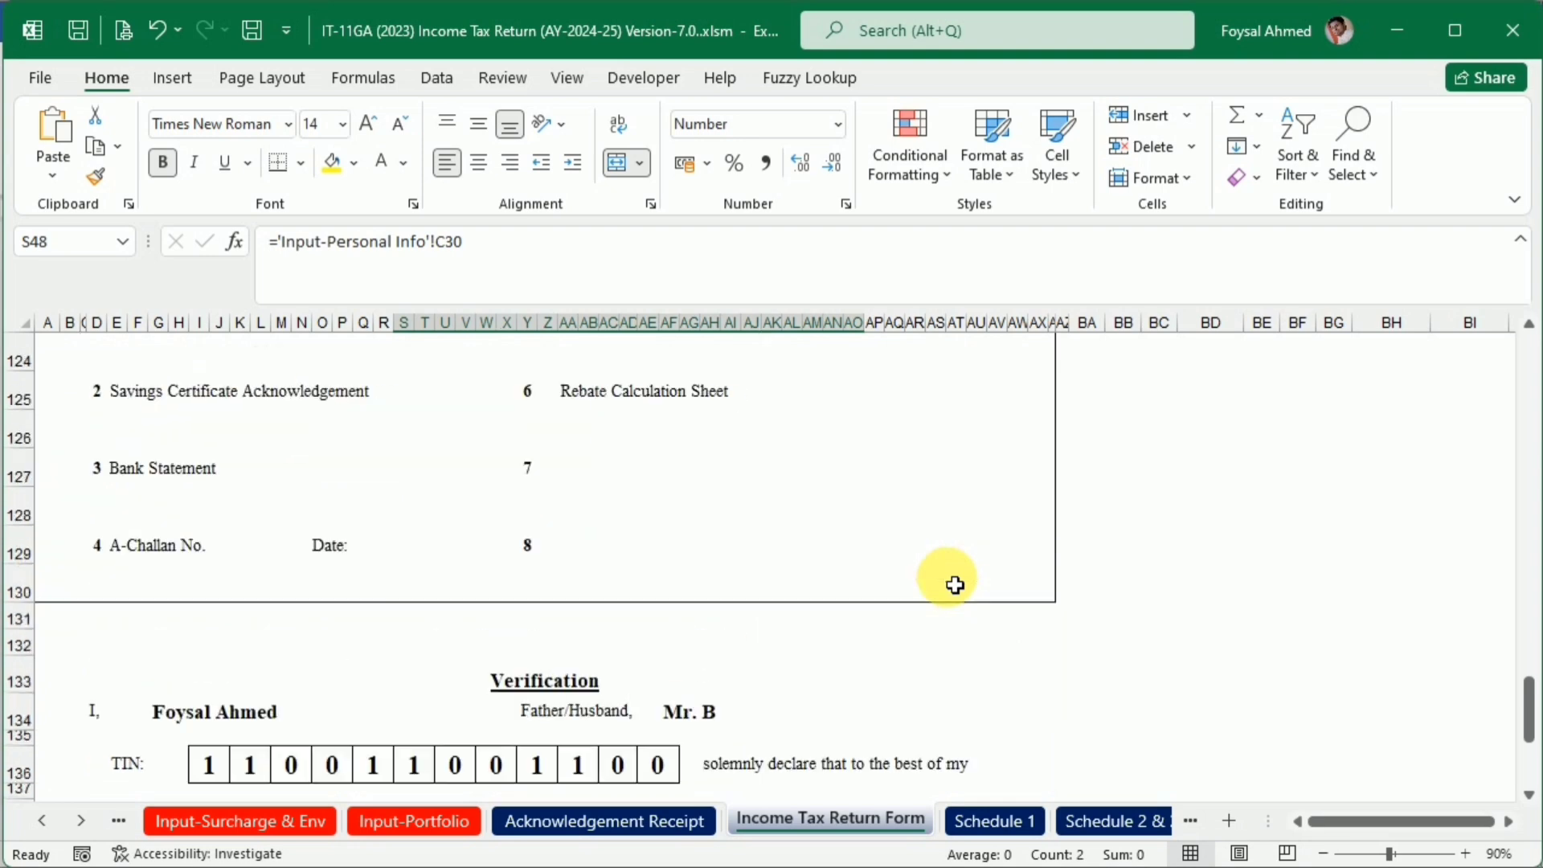
scroll(955, 585, "up", 1)
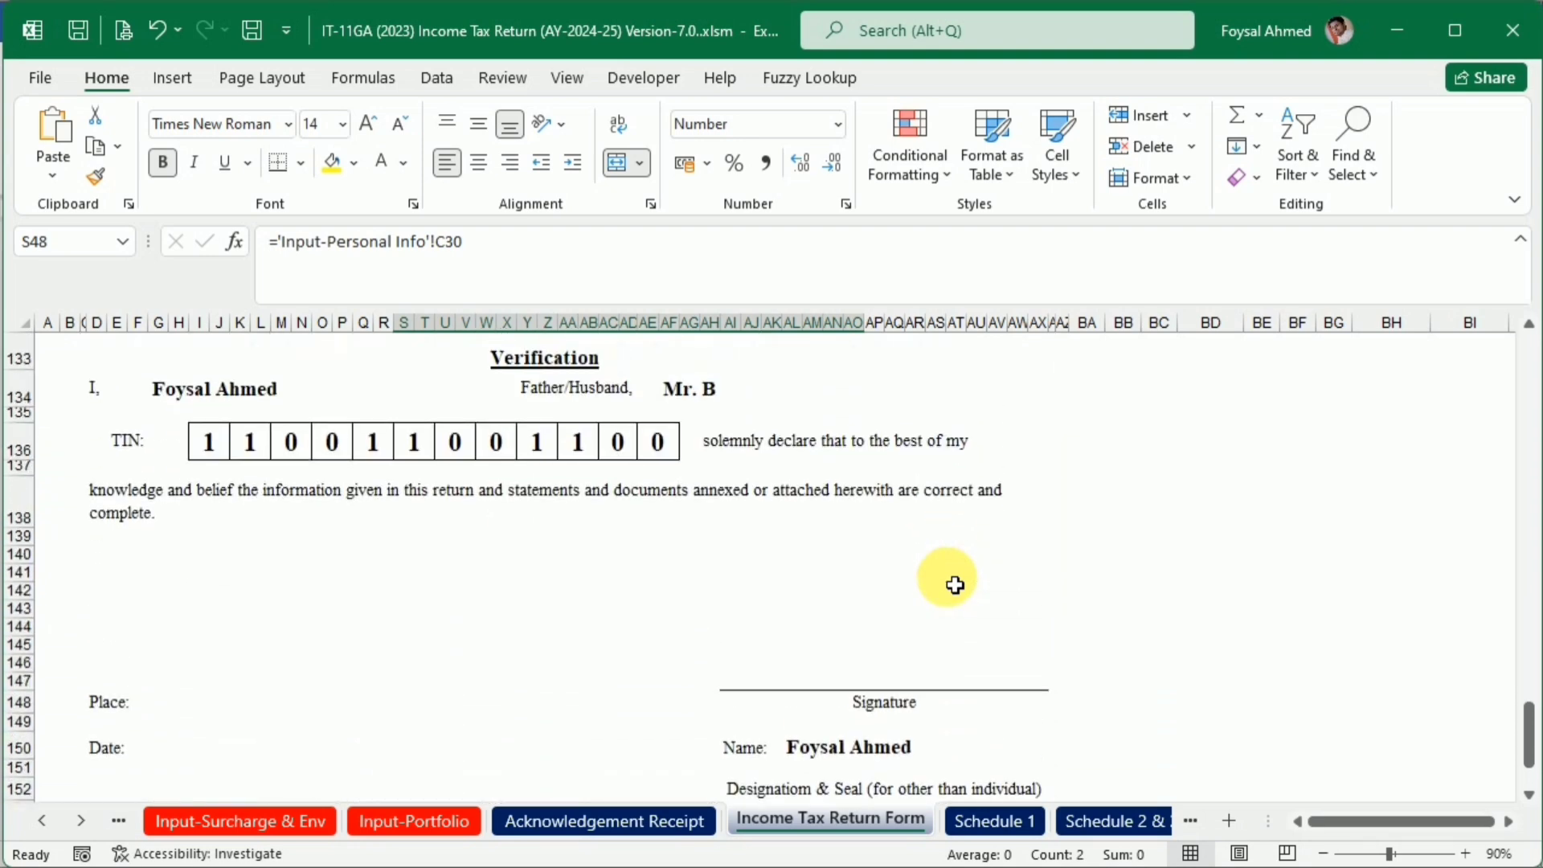
scroll(953, 581, "down", 2)
scroll(826, 545, "up", 6)
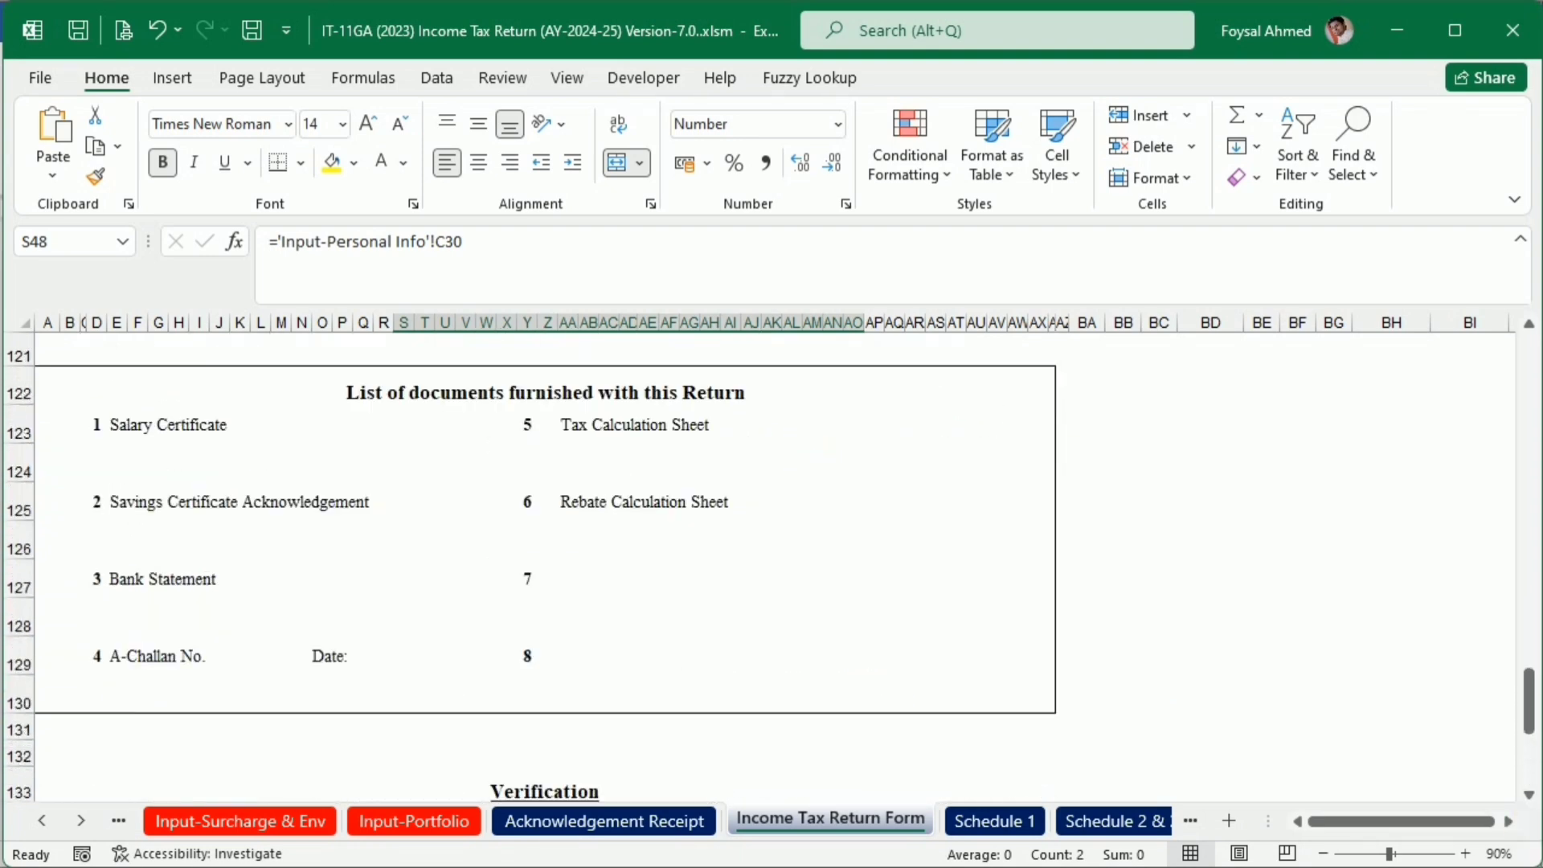
left_click_drag(1530, 697, 1506, 302)
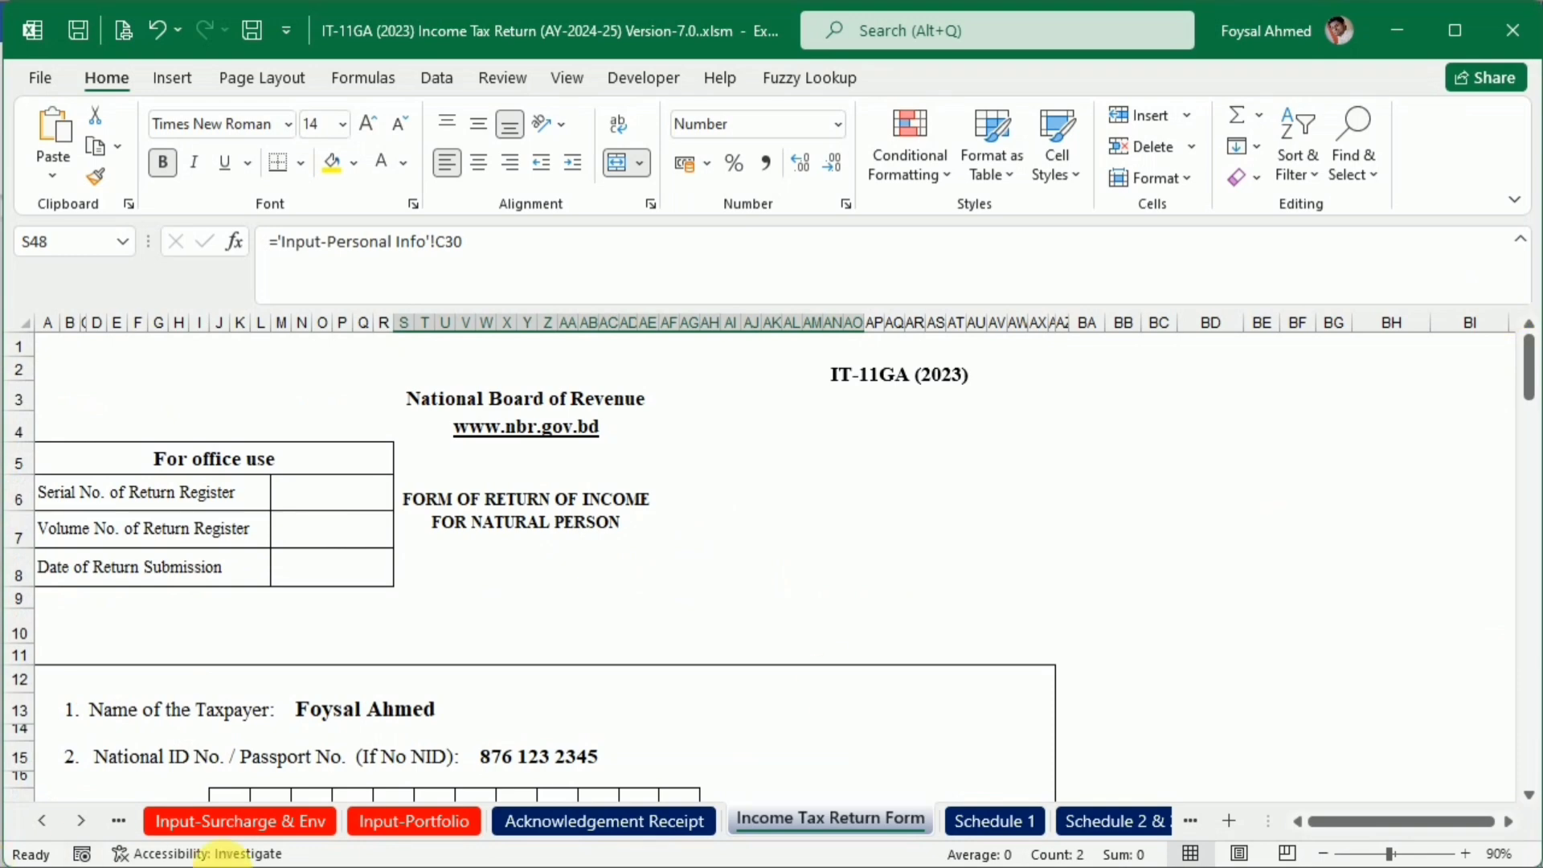
Switch to the Input-Tax Calculation sheet, and bring up the XYZ Salary Certificate document in Word to read its salary breakdown
left_click(46, 818)
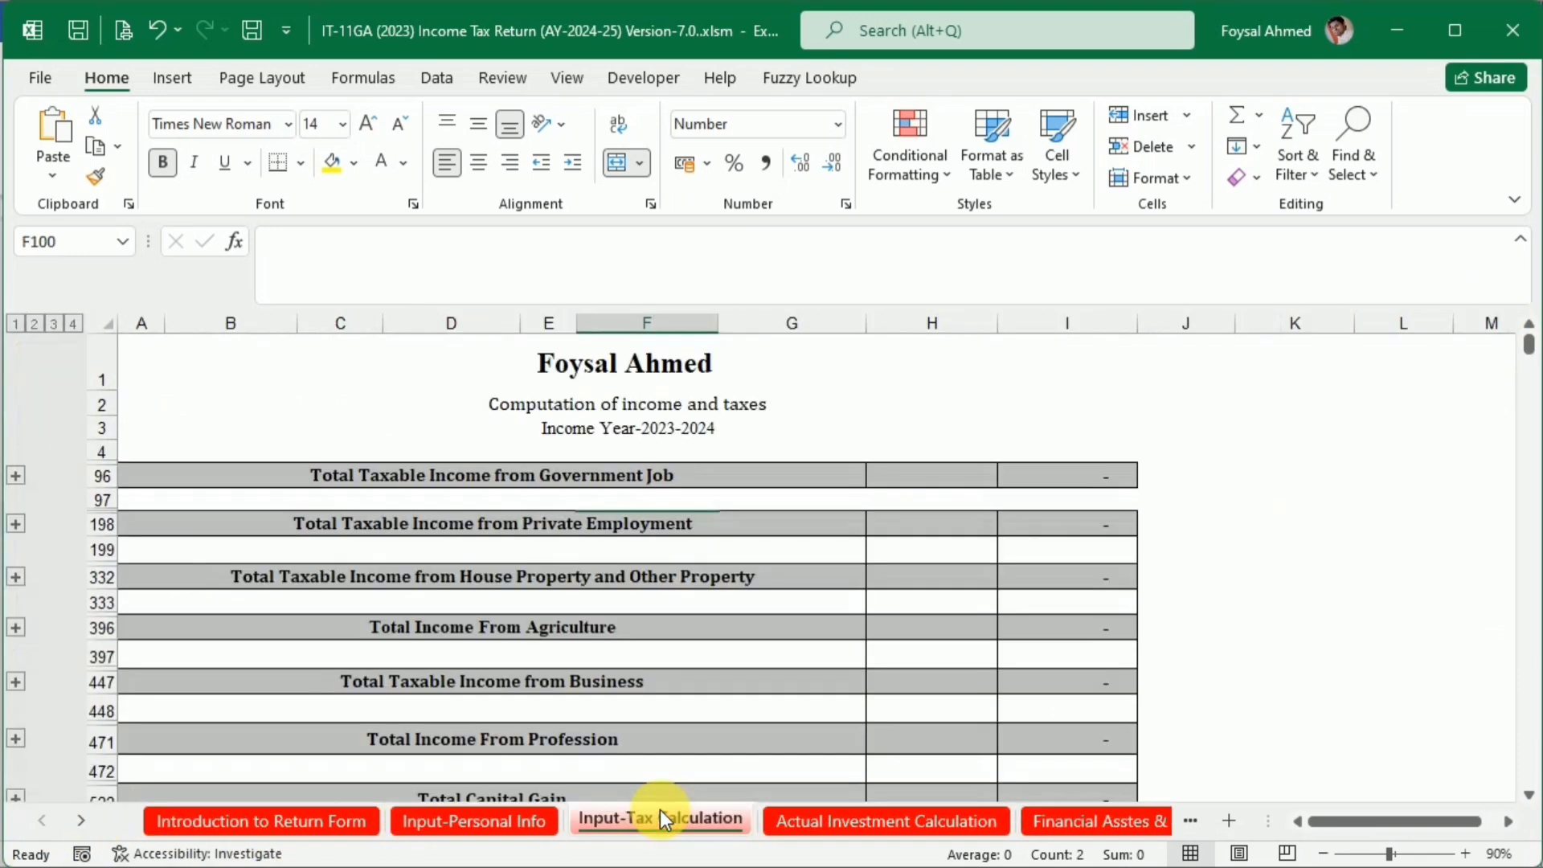
left_click(659, 817)
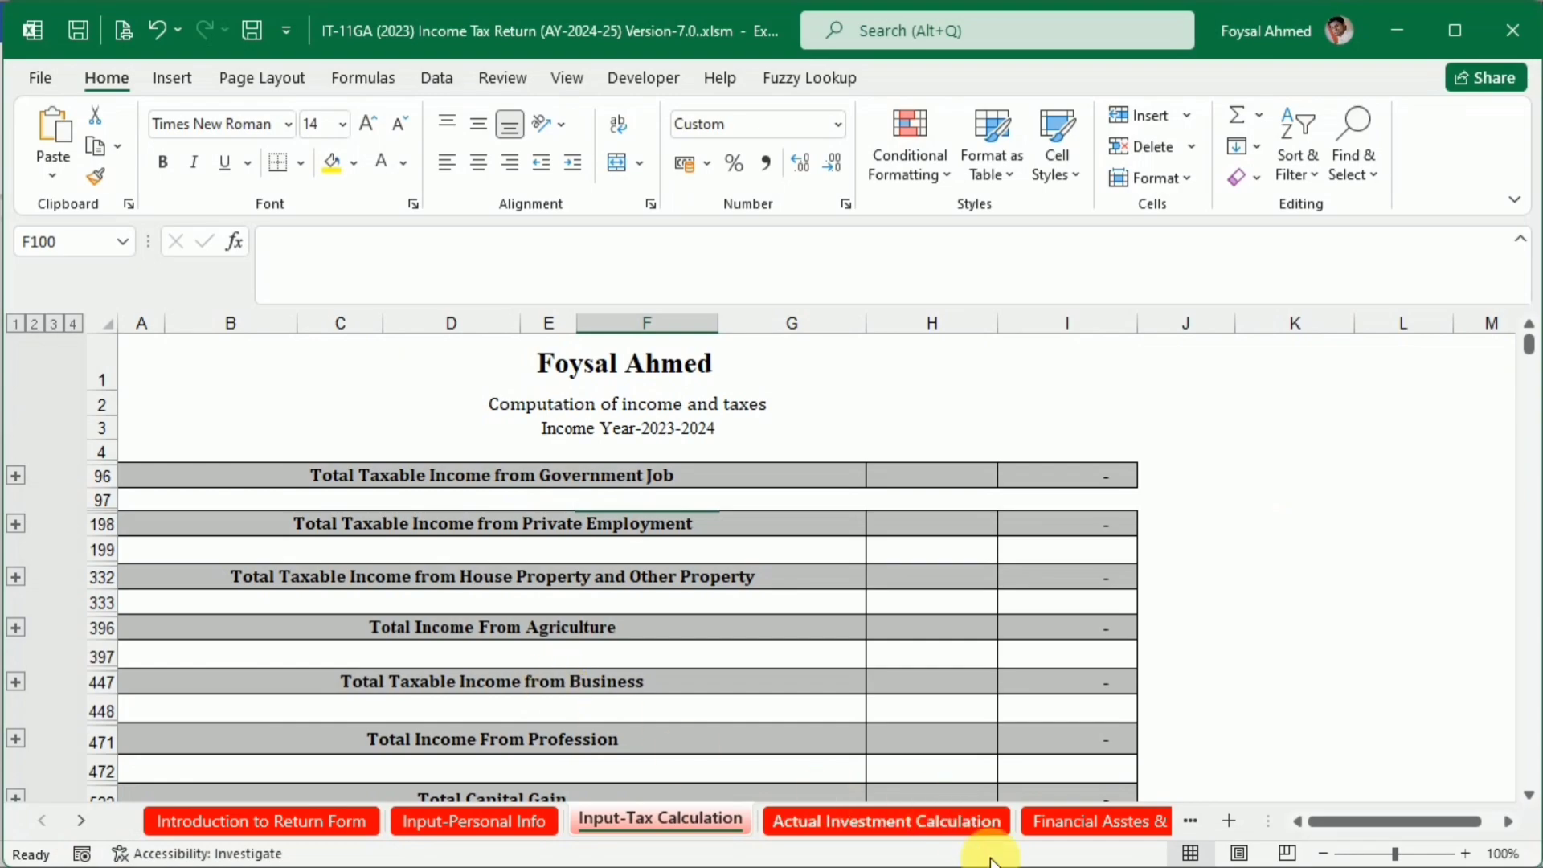
left_click(1068, 867)
left_click(961, 803)
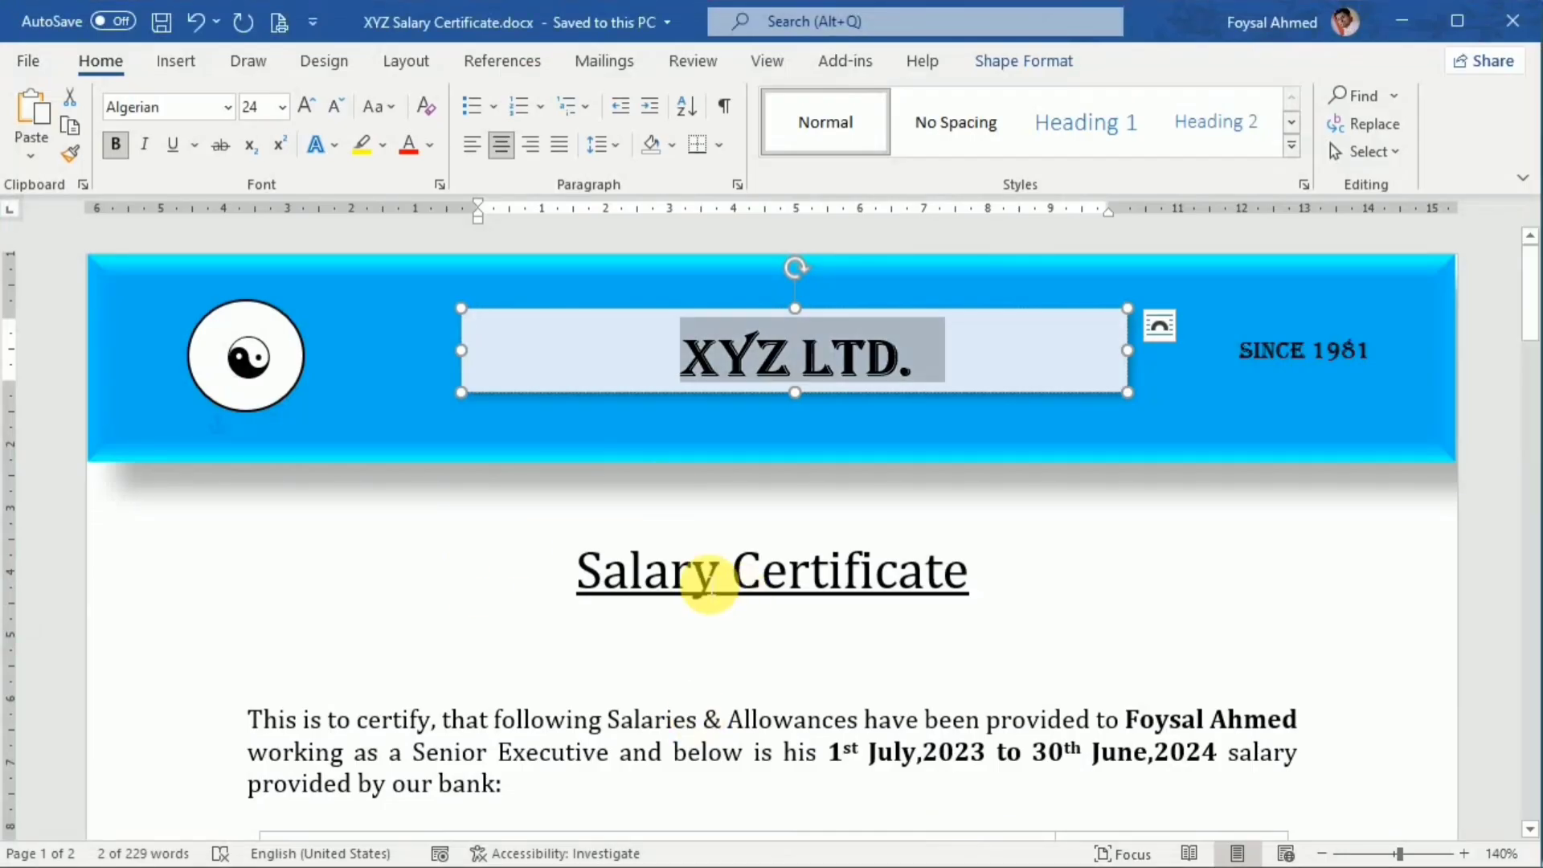
scroll(940, 558, "down", 4)
scroll(941, 561, "down", 1)
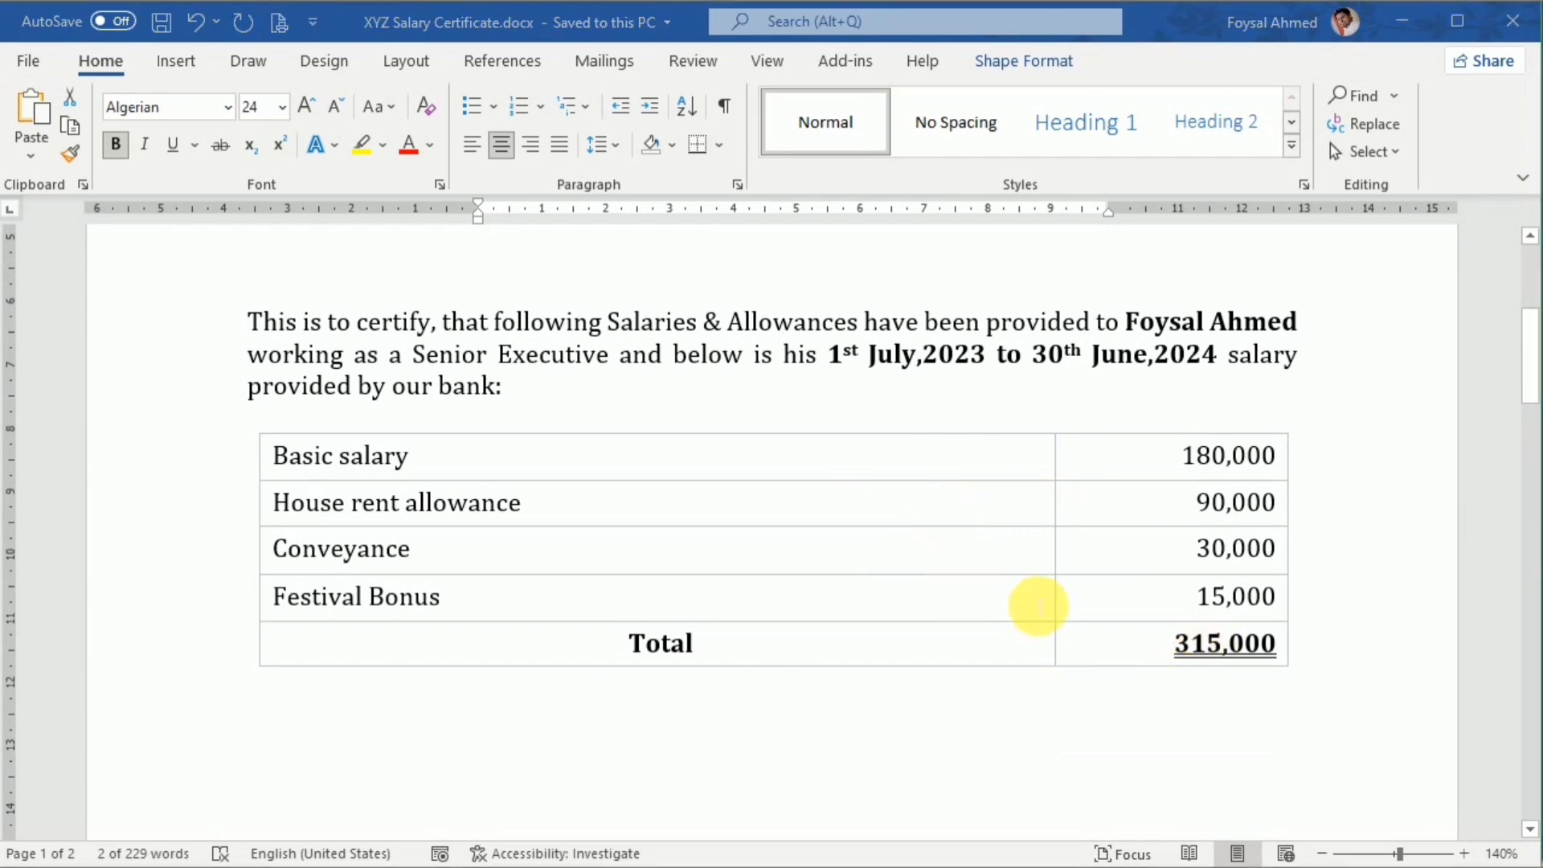
Return to the Excel workbook and expand the rows grouped under Total Taxable Income from Private Employment, going to the section's start
key("alt+Tab")
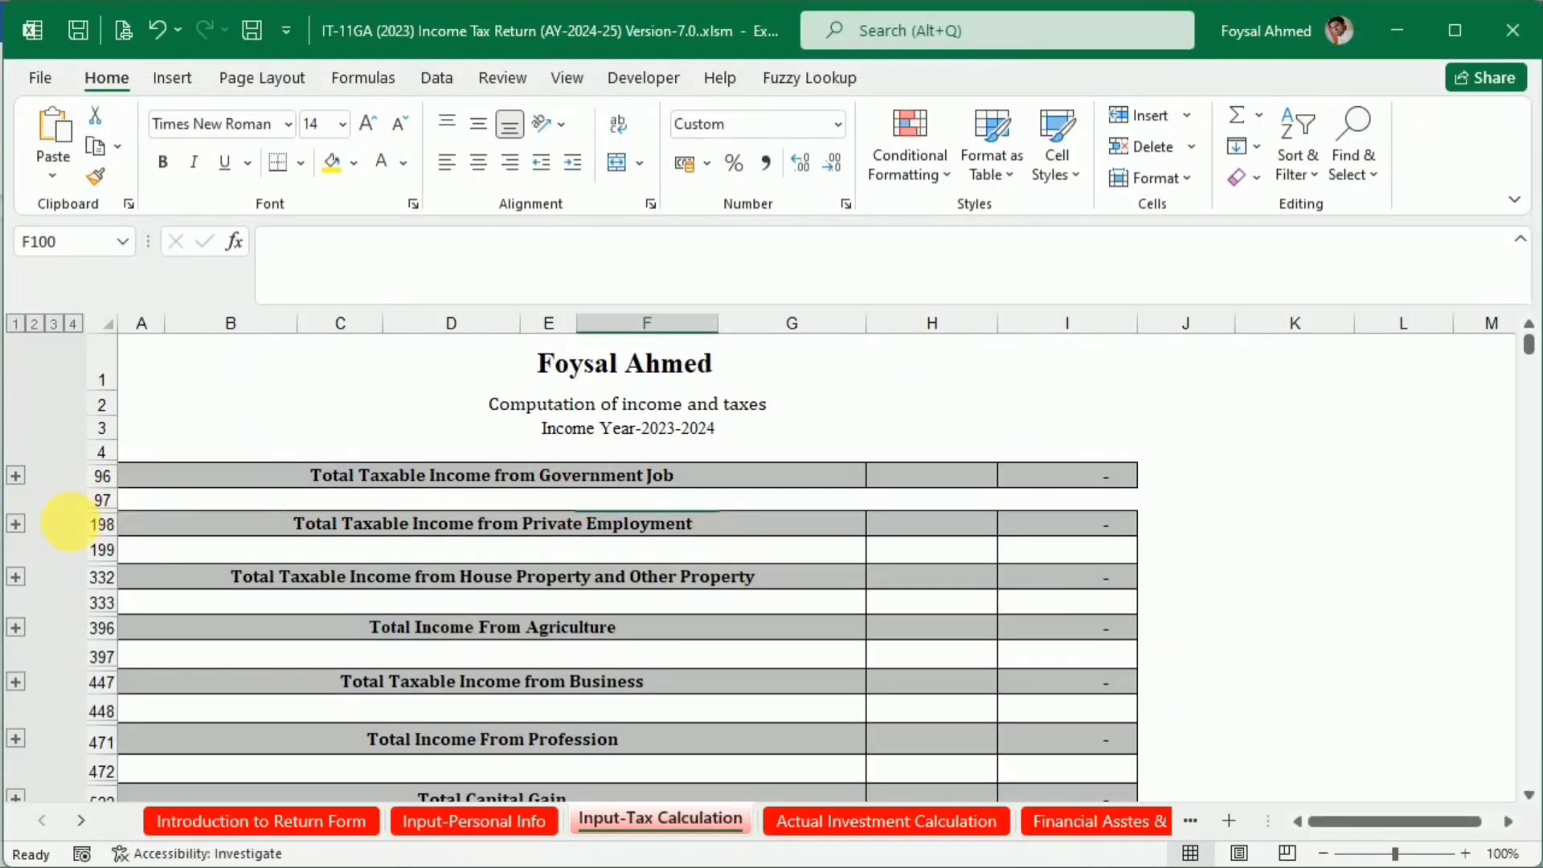
left_click(15, 525)
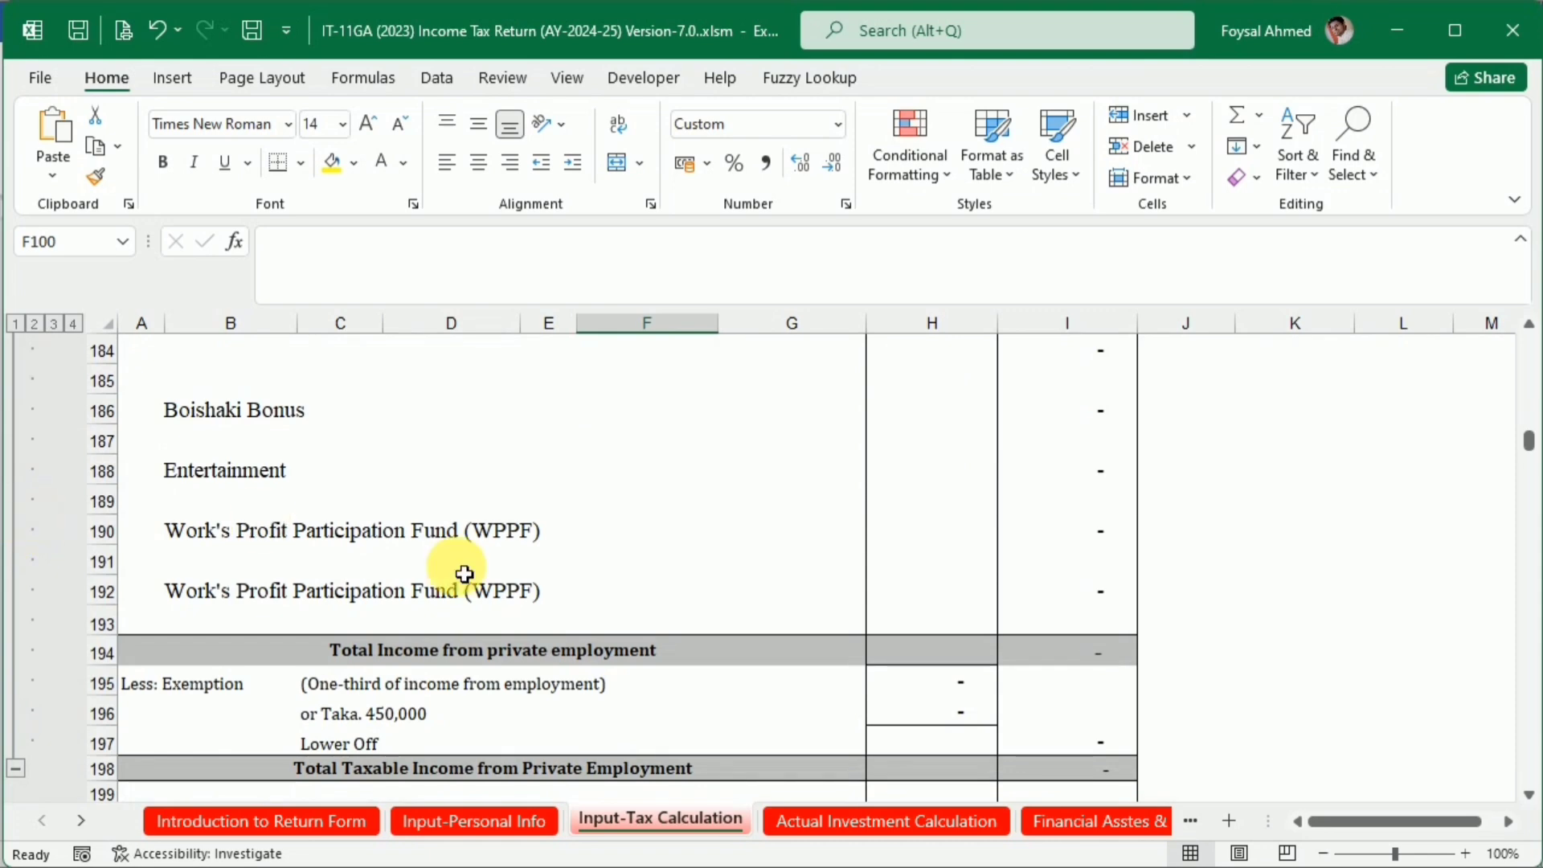
scroll(458, 566, "up", 10)
scroll(465, 573, "up", 11)
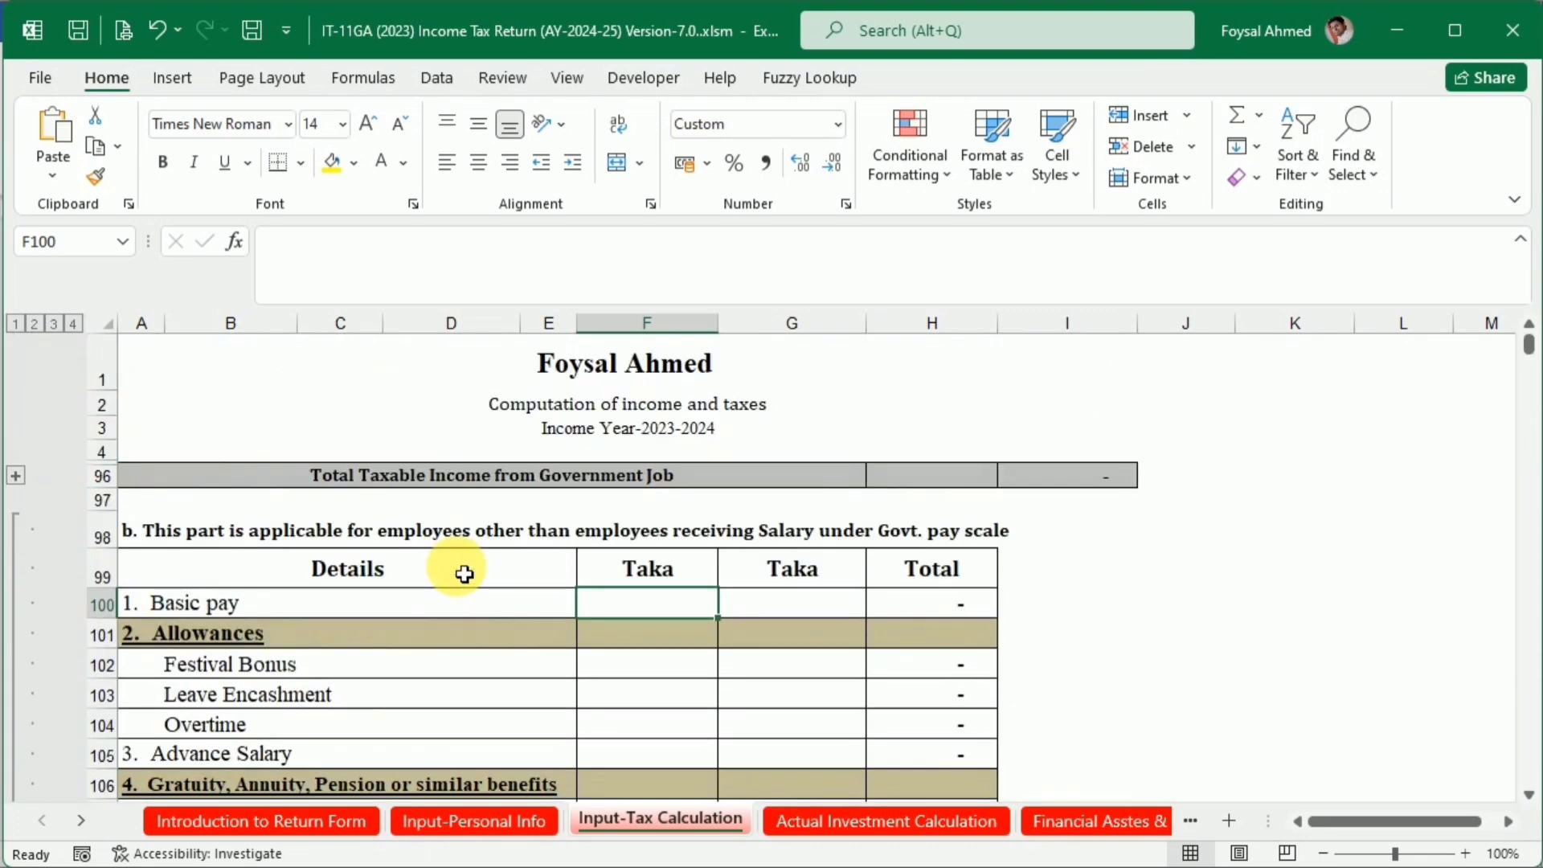
scroll(464, 574, "down", 3)
scroll(465, 574, "up", 1)
Copy the basic salary of 180,000 from the Word salary certificate into the Basic pay cell G100 of the Excel sheet
key("alt+Tab")
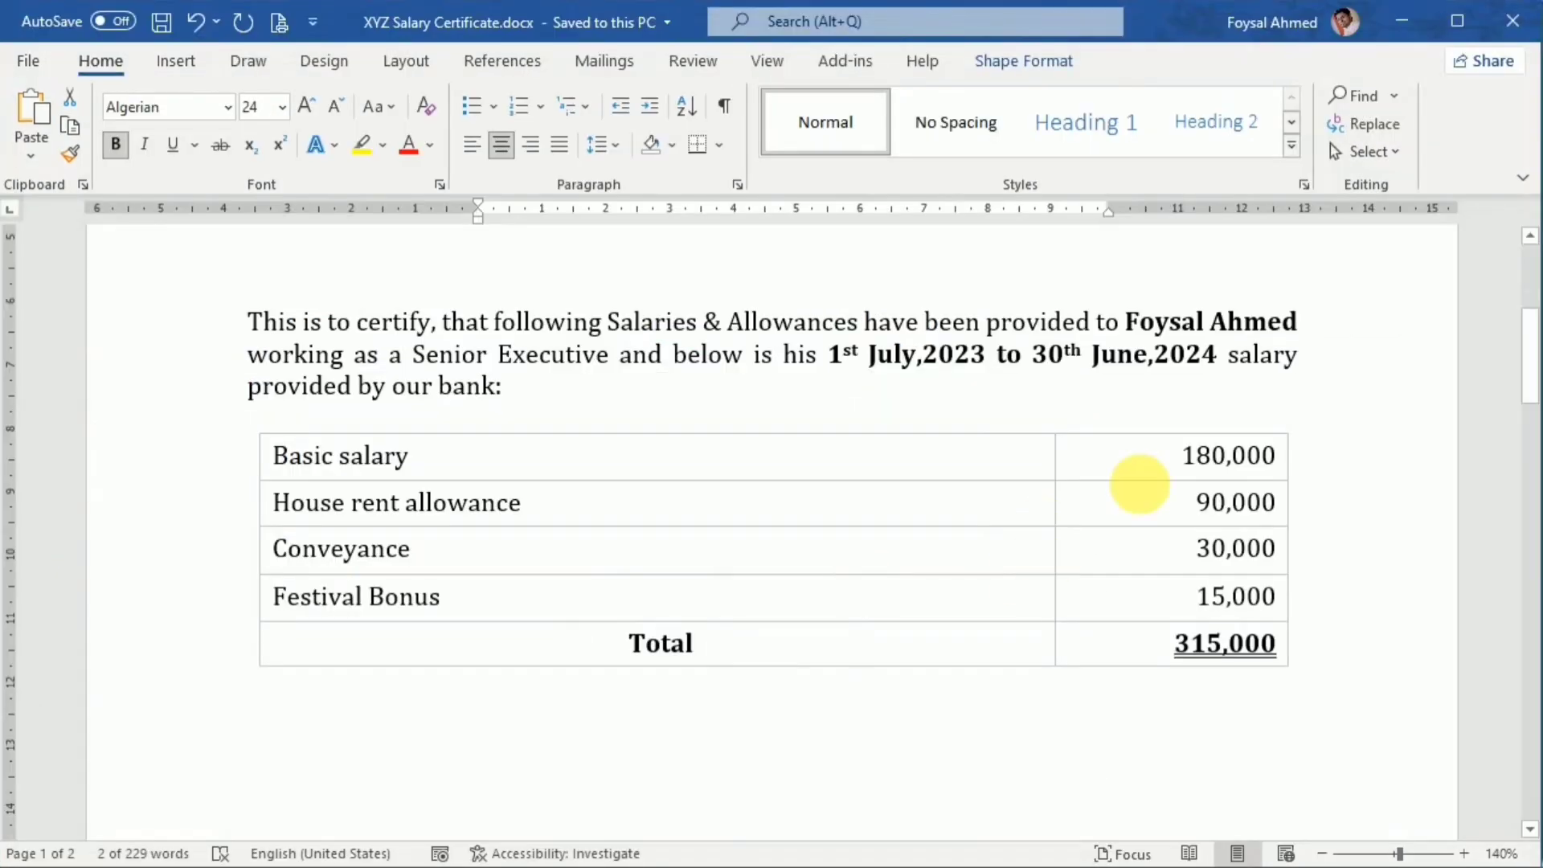
left_click_drag(1181, 456, 1270, 458)
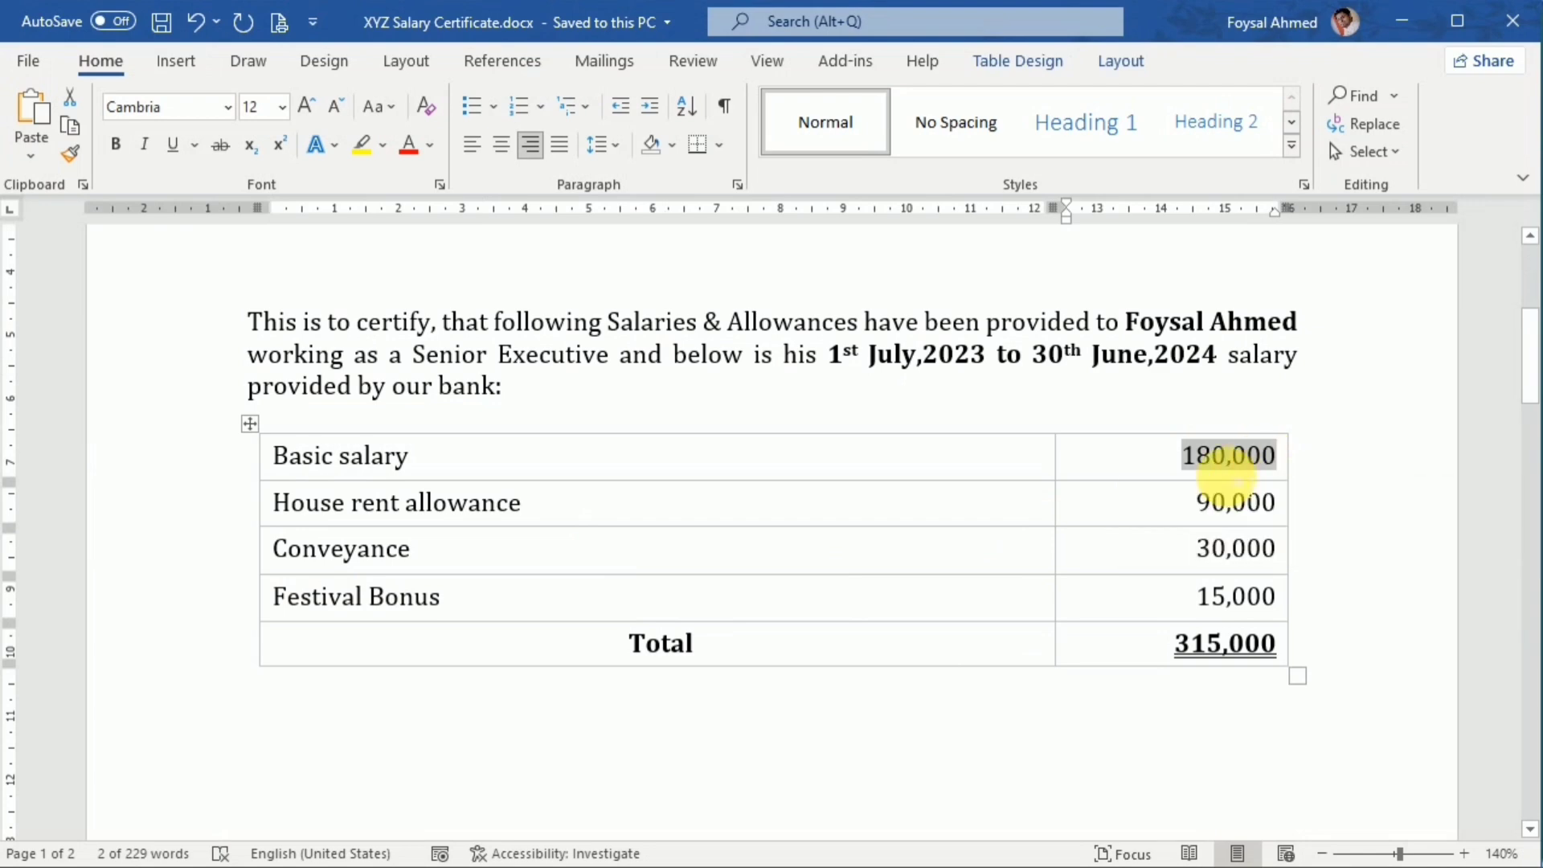
key("alt+Tab")
left_click(836, 388)
type("180,000")
left_click(819, 509)
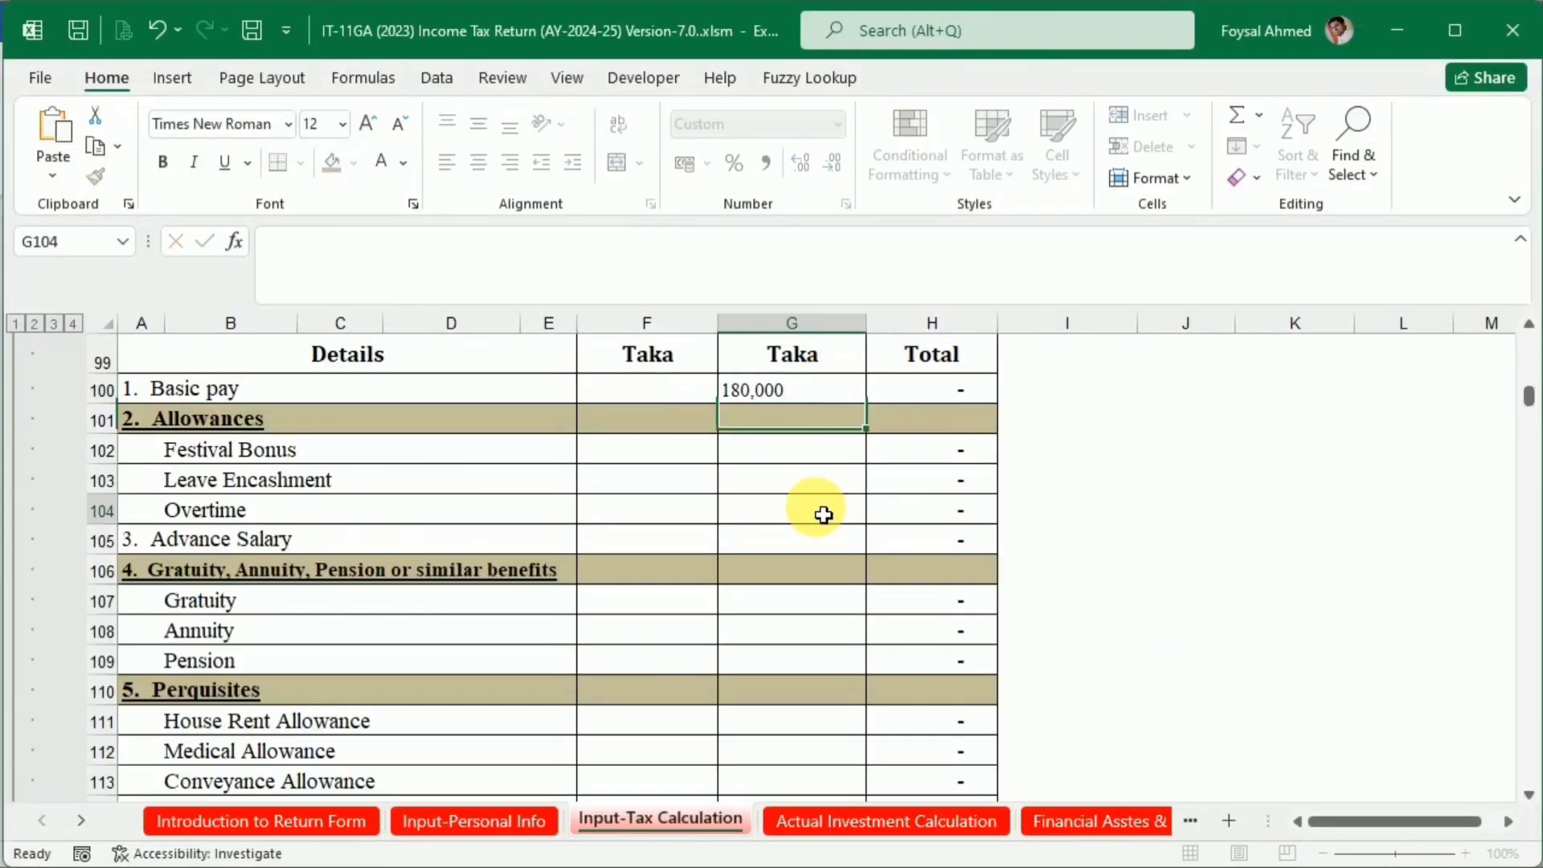
Copy the house rent allowance of 90,000 from the Word certificate into House Rent Allowance cell G111 in Excel
key("alt+Tab")
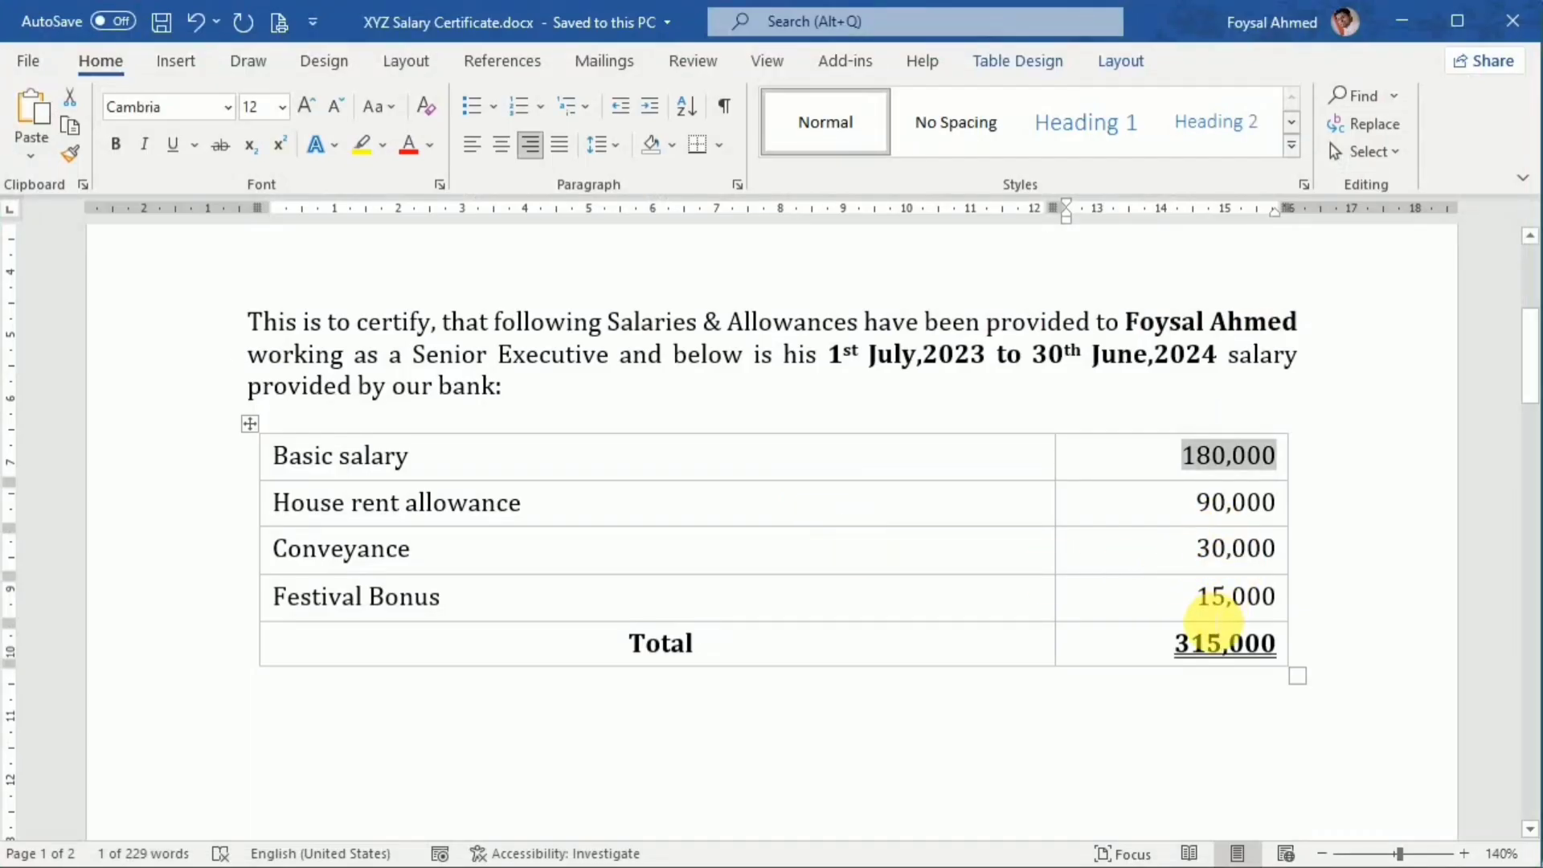
left_click_drag(1195, 502, 1274, 502)
key("ctrl+c")
key("alt+Tab")
scroll(756, 609, "down", 2)
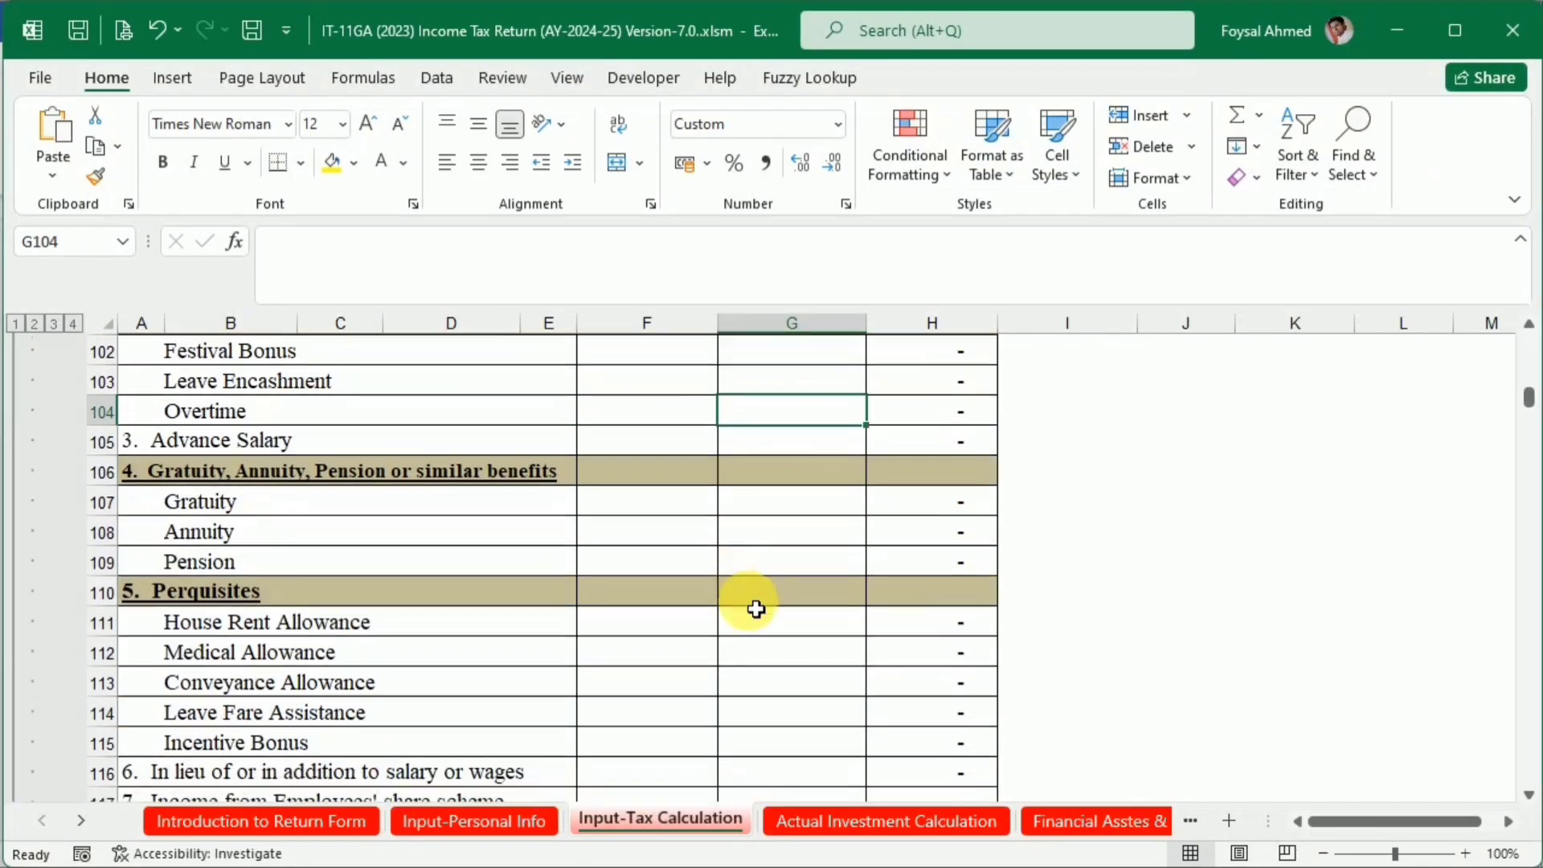
double_click(794, 533)
key("ctrl+v")
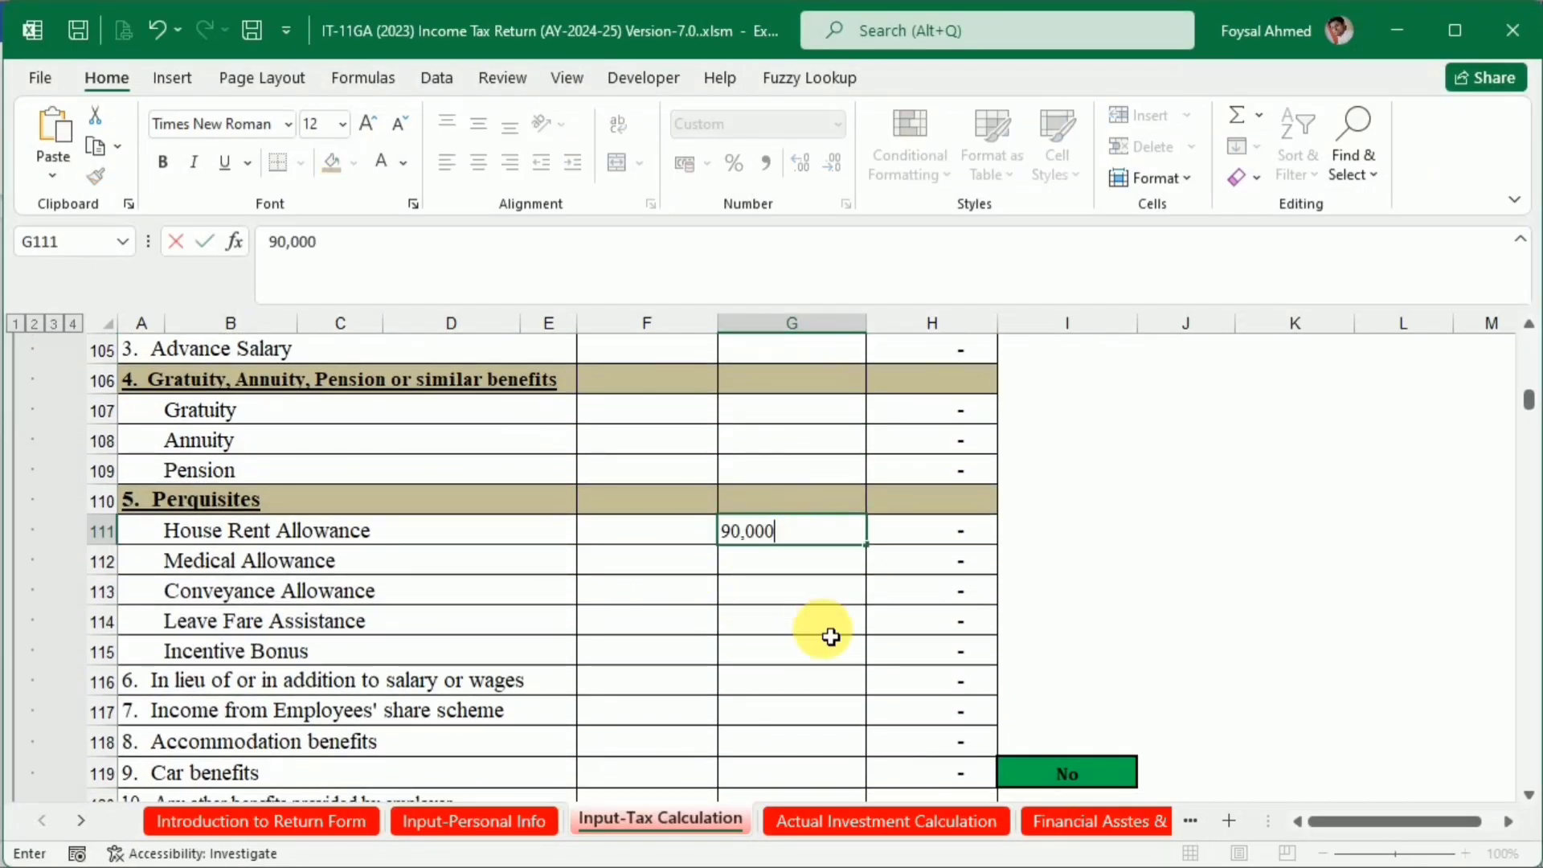
key("Return")
Copy the conveyance amount of 30,000 from the Word certificate into Conveyance Allowance cell G113 in Excel
key("alt+Tab")
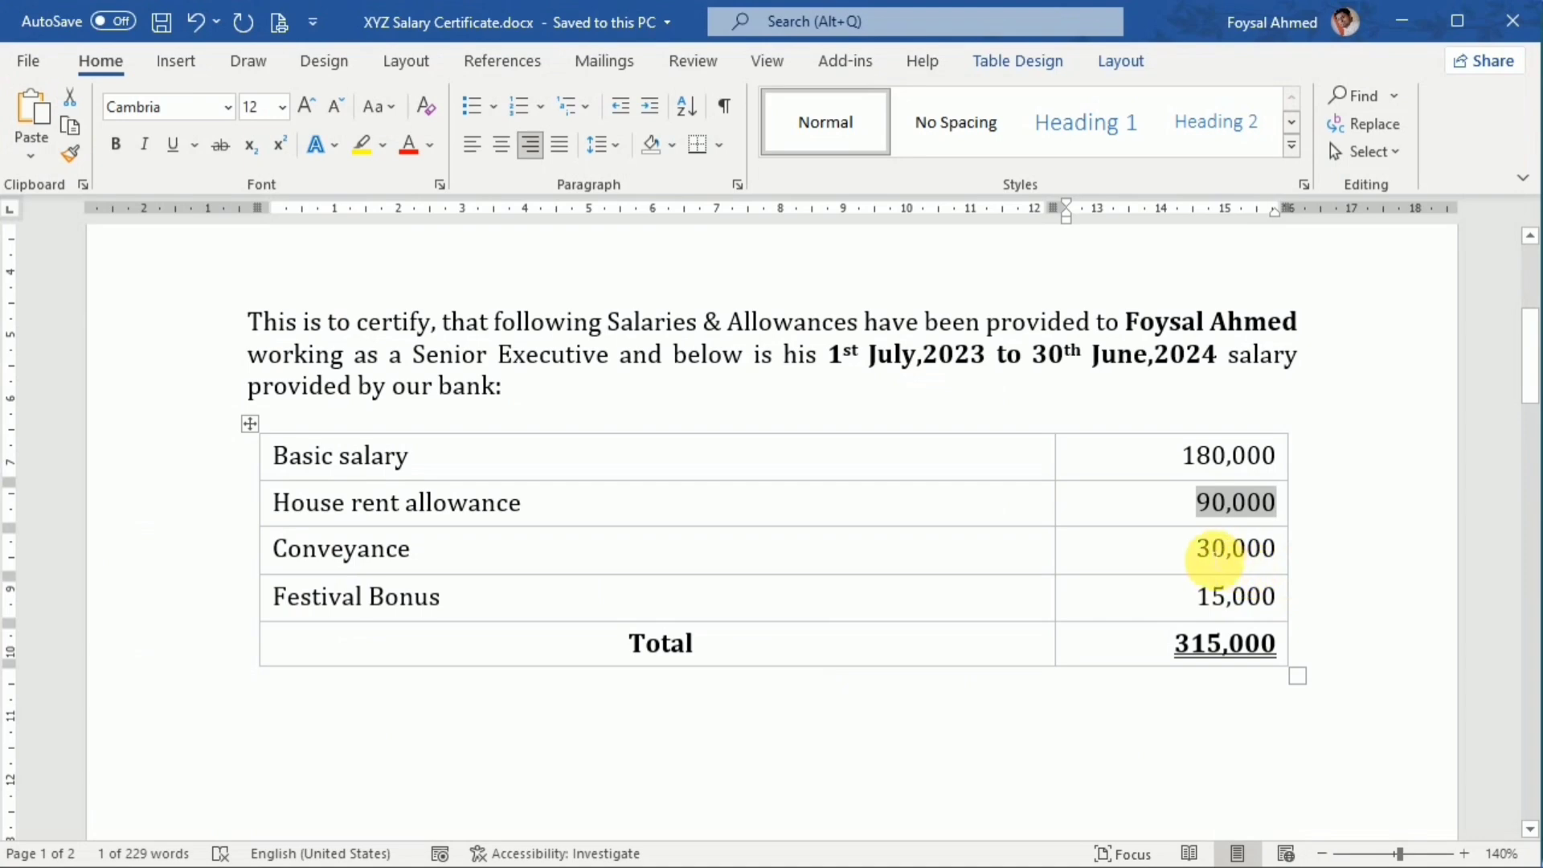
double_click(1215, 549)
key("ctrl+c")
key("alt+Tab")
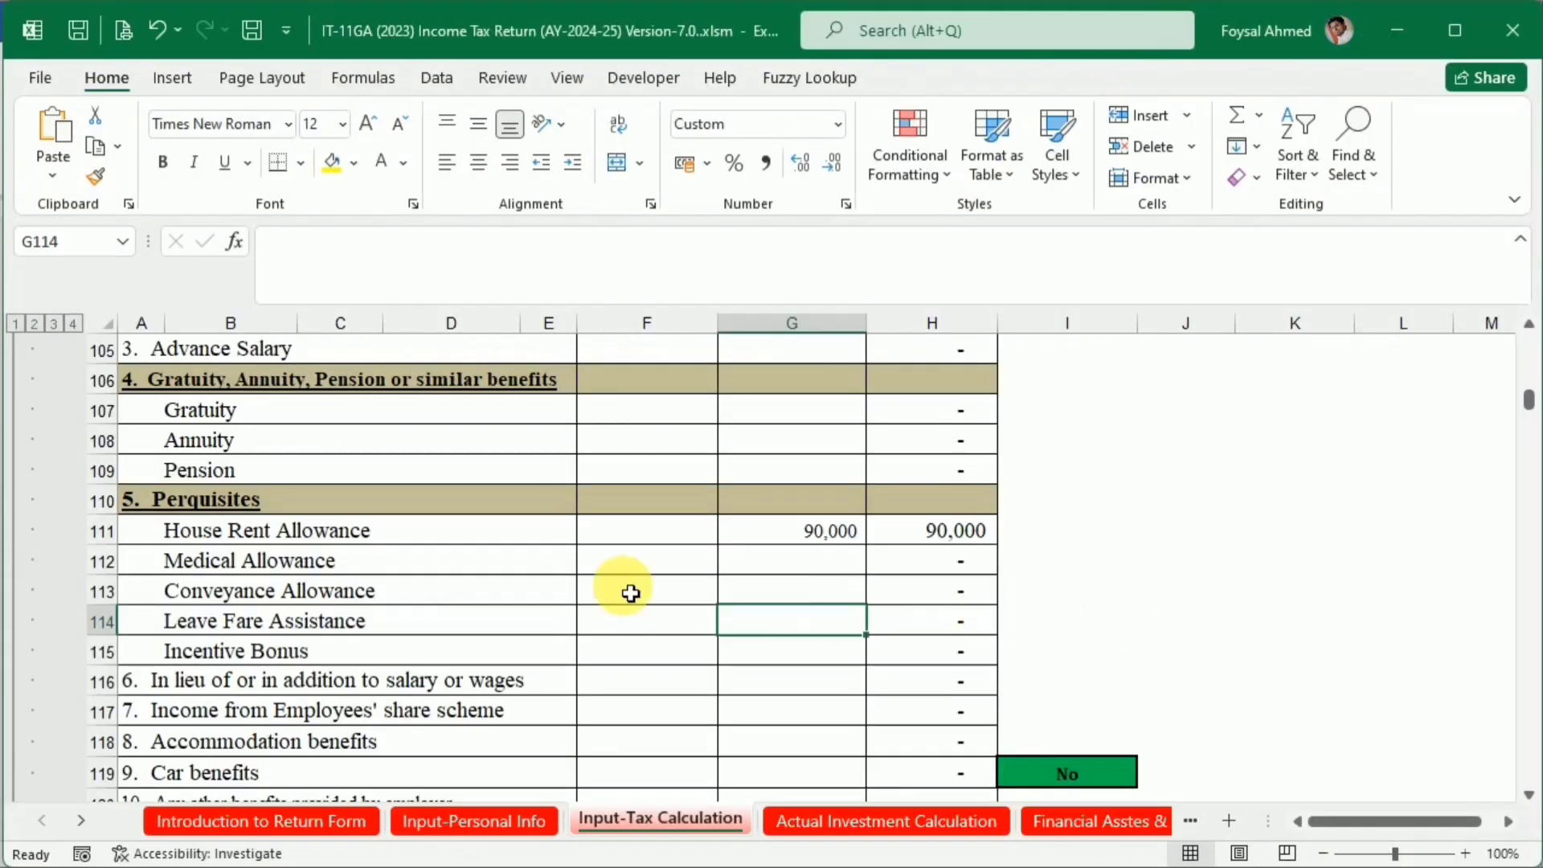
double_click(788, 593)
key("ctrl+v")
key("Return")
Copy the festival bonus of 15,000 from the Word certificate into Festival Bonus cell G102 in Excel, and check the Total row
key("alt+Tab")
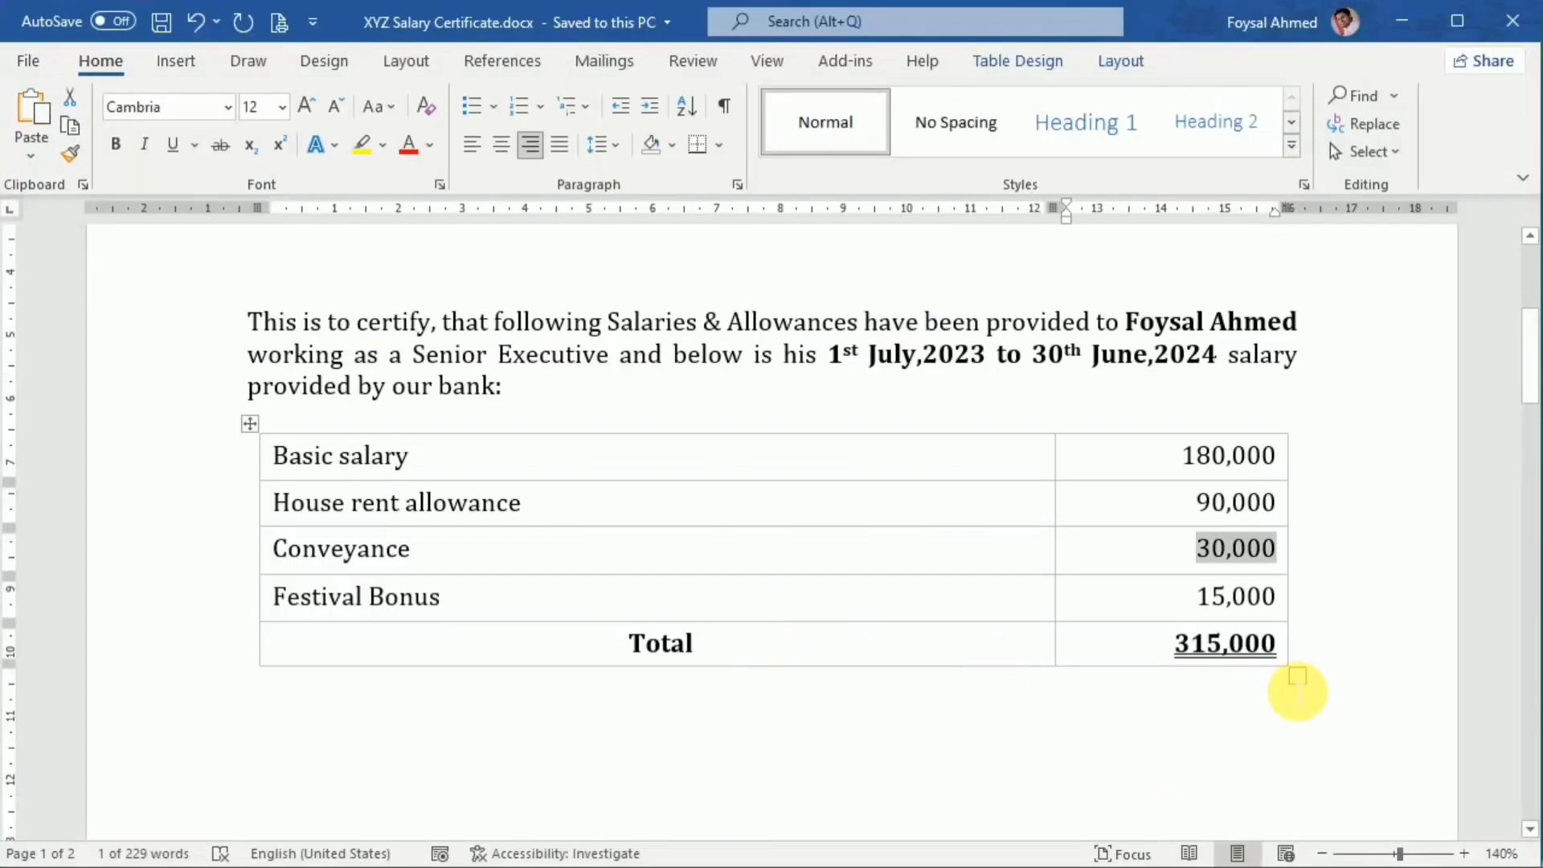
left_click_drag(1198, 608, 1273, 602)
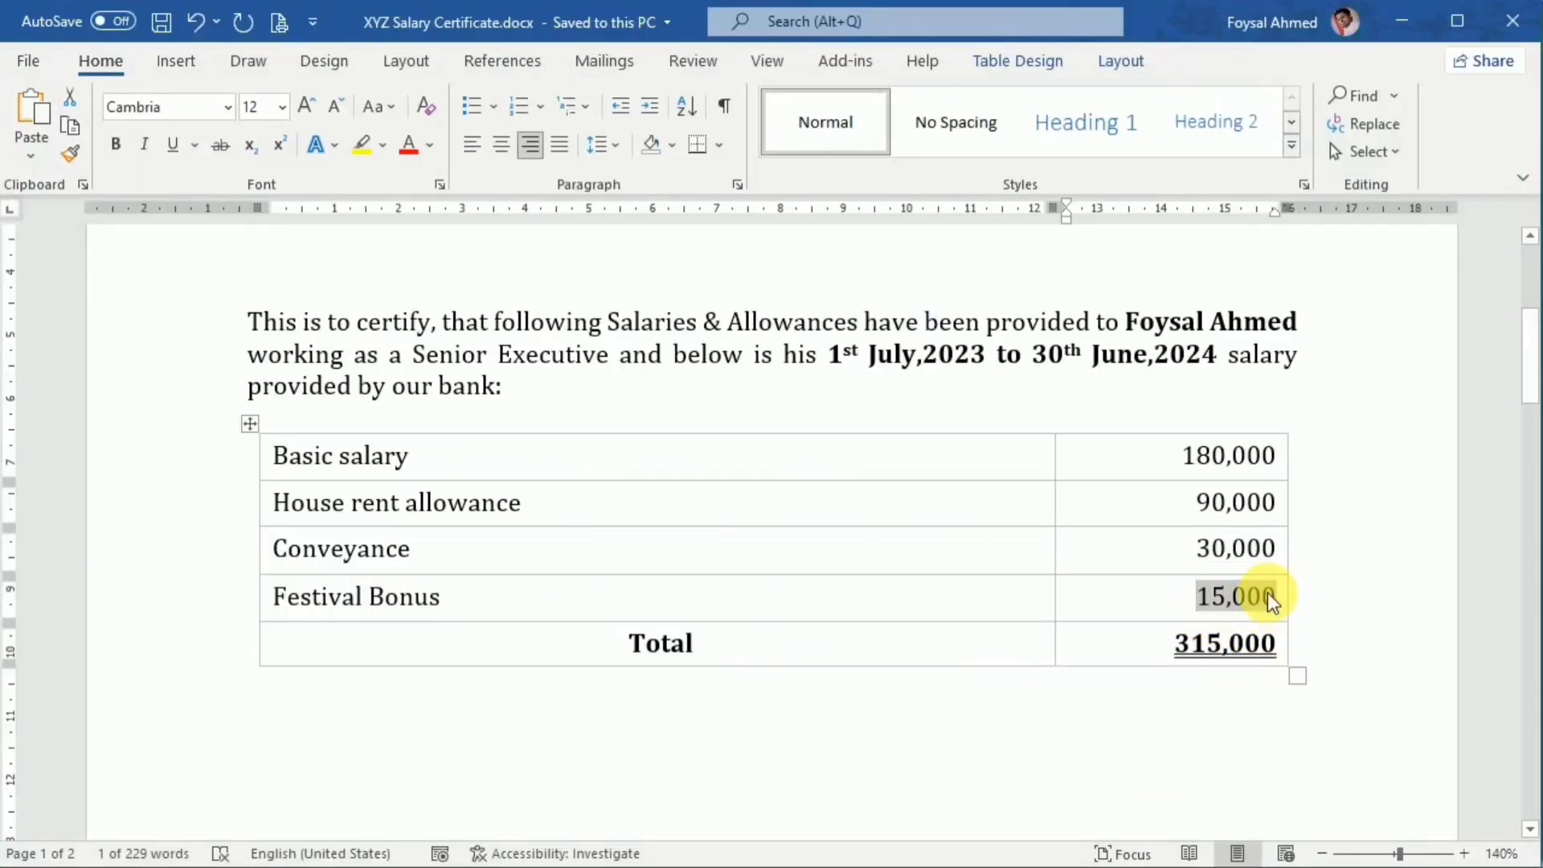
key("alt+Tab")
scroll(932, 659, "down", 2)
scroll(935, 664, "up", 4)
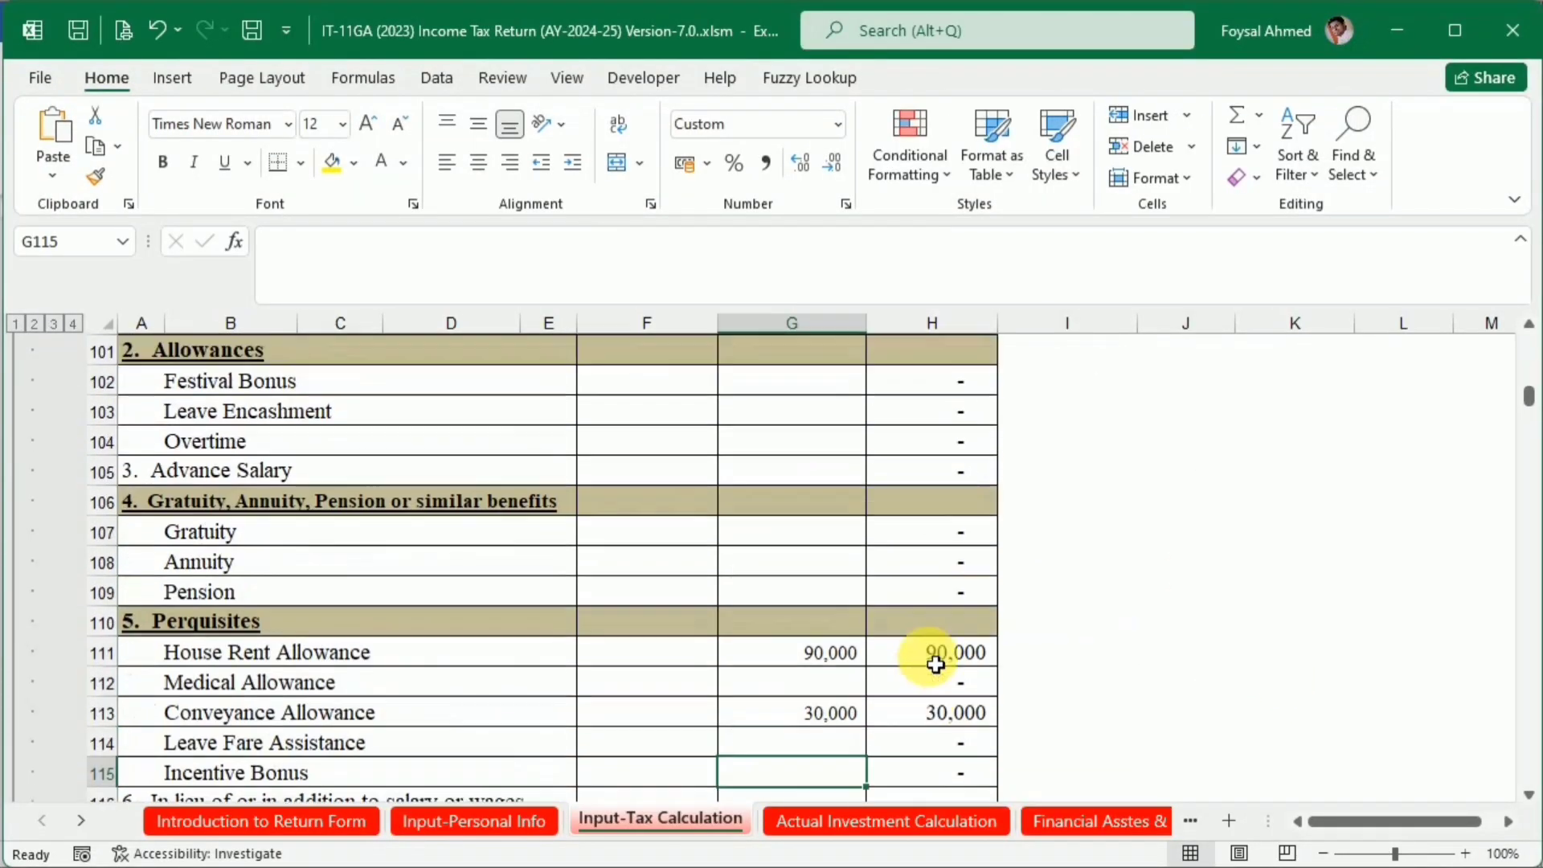
scroll(828, 552, "up", 2)
left_click(828, 548)
type("15,000")
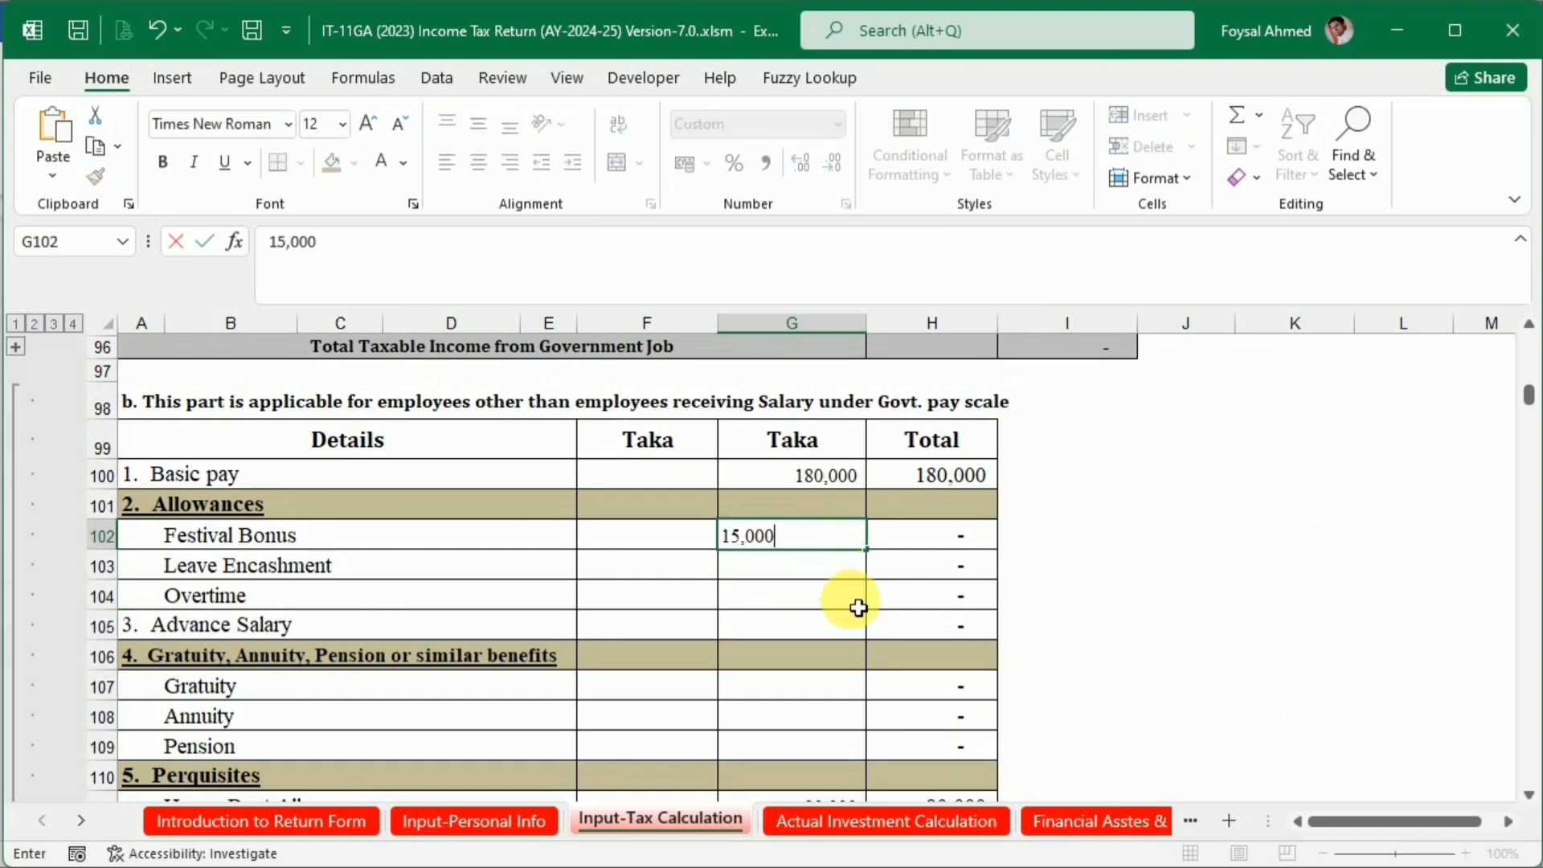
left_click(851, 602)
scroll(856, 607, "down", 5)
scroll(857, 608, "down", 2)
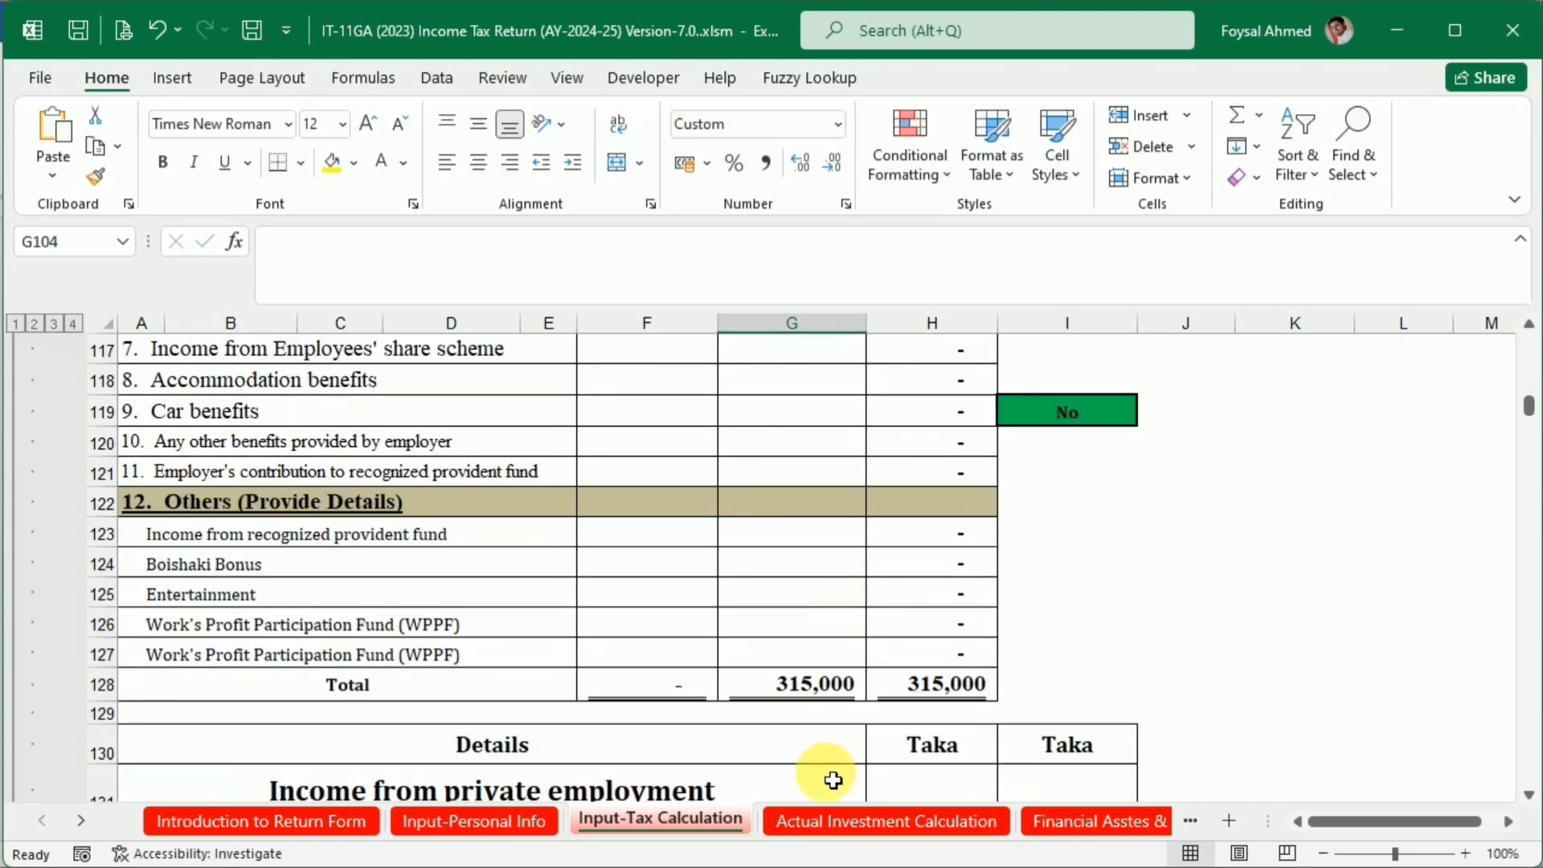
Hide rows 96 and 97, which hold the Total Taxable Income from Government Job line and its spacer
scroll(746, 661, "up", 8)
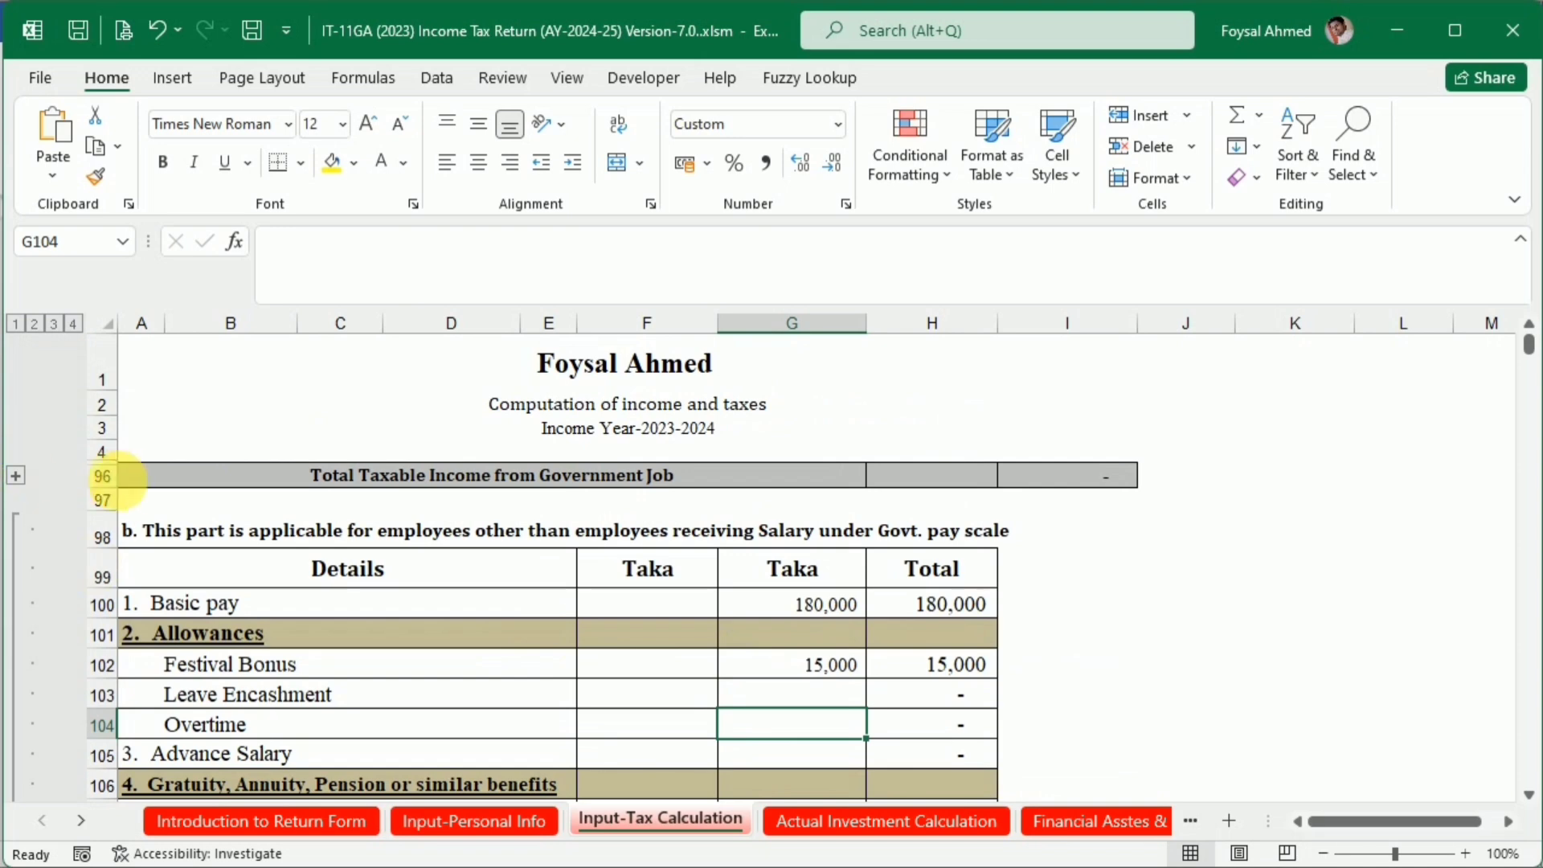
left_click_drag(103, 475, 103, 492)
right_click(103, 491)
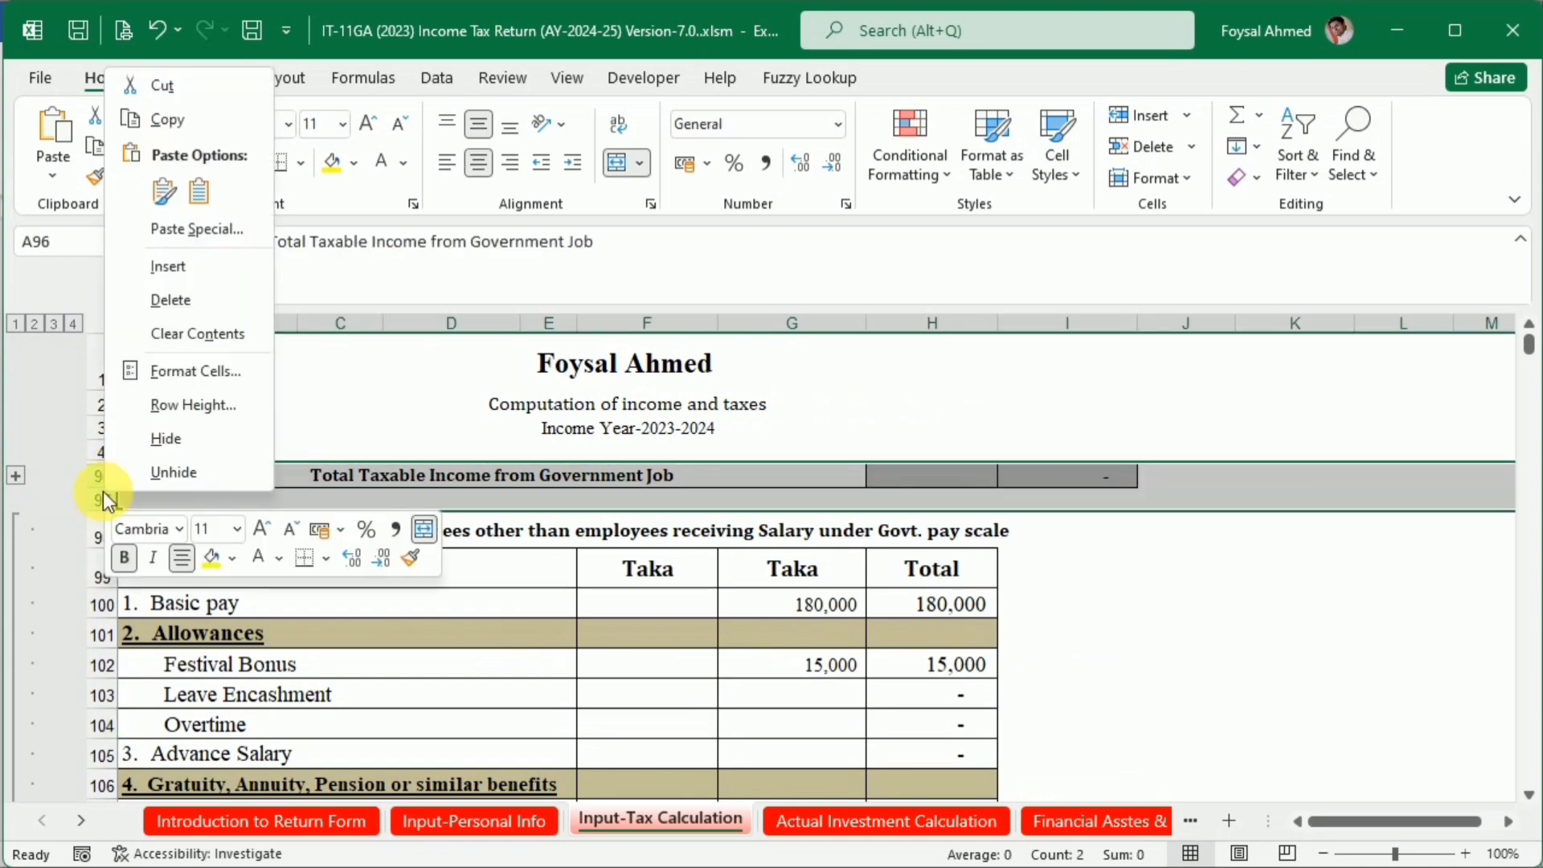
left_click(153, 439)
Hide the unused rows 103 to 109, from Leave Encashment through Pension, in the private employment input table
scroll(144, 555, "down", 2)
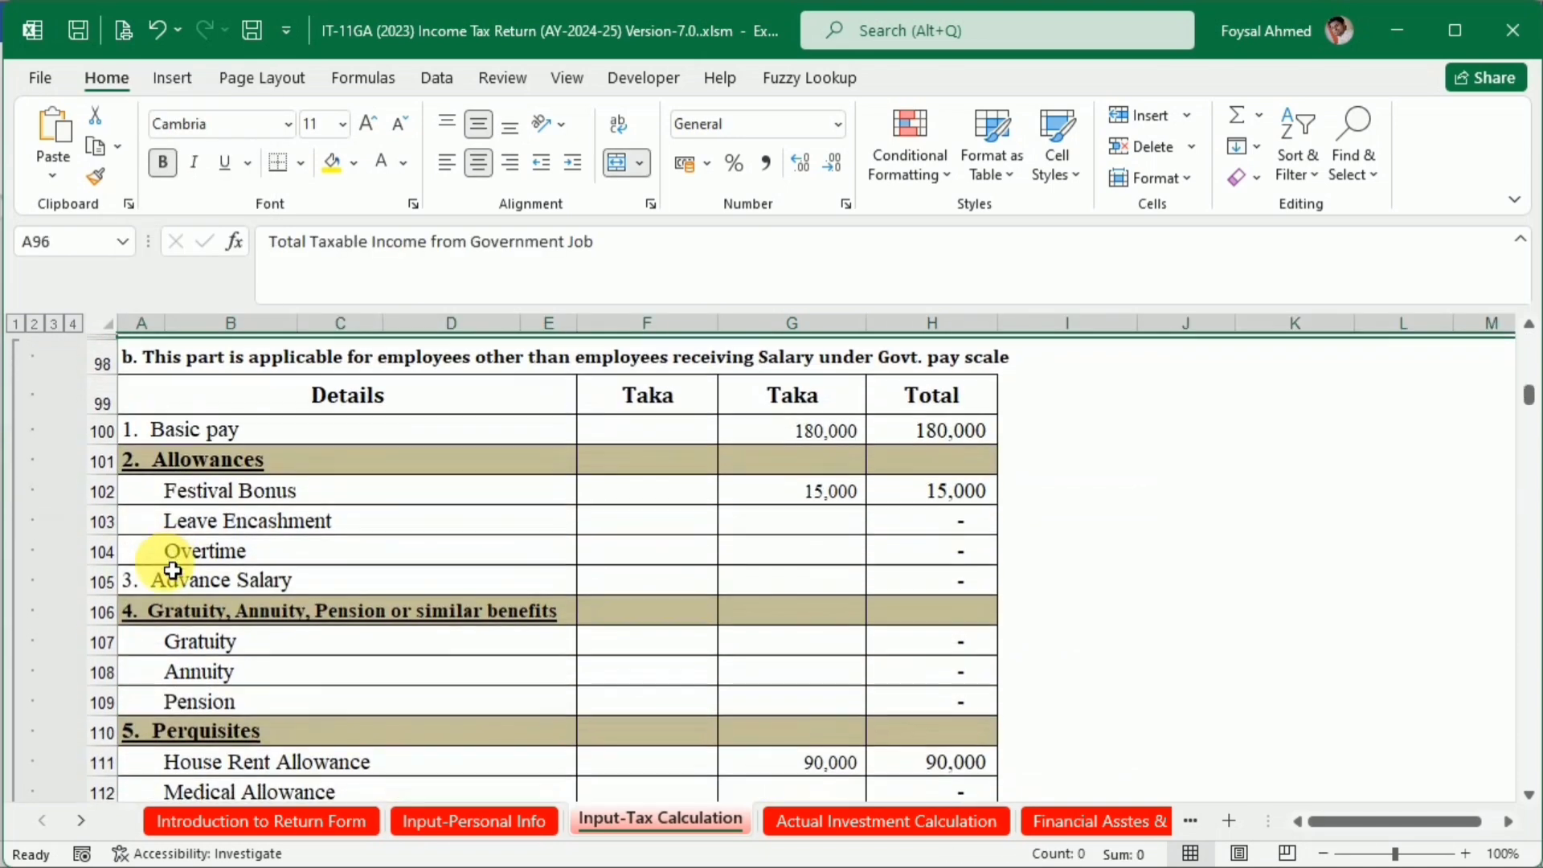
left_click_drag(102, 518, 103, 697)
right_click(119, 639)
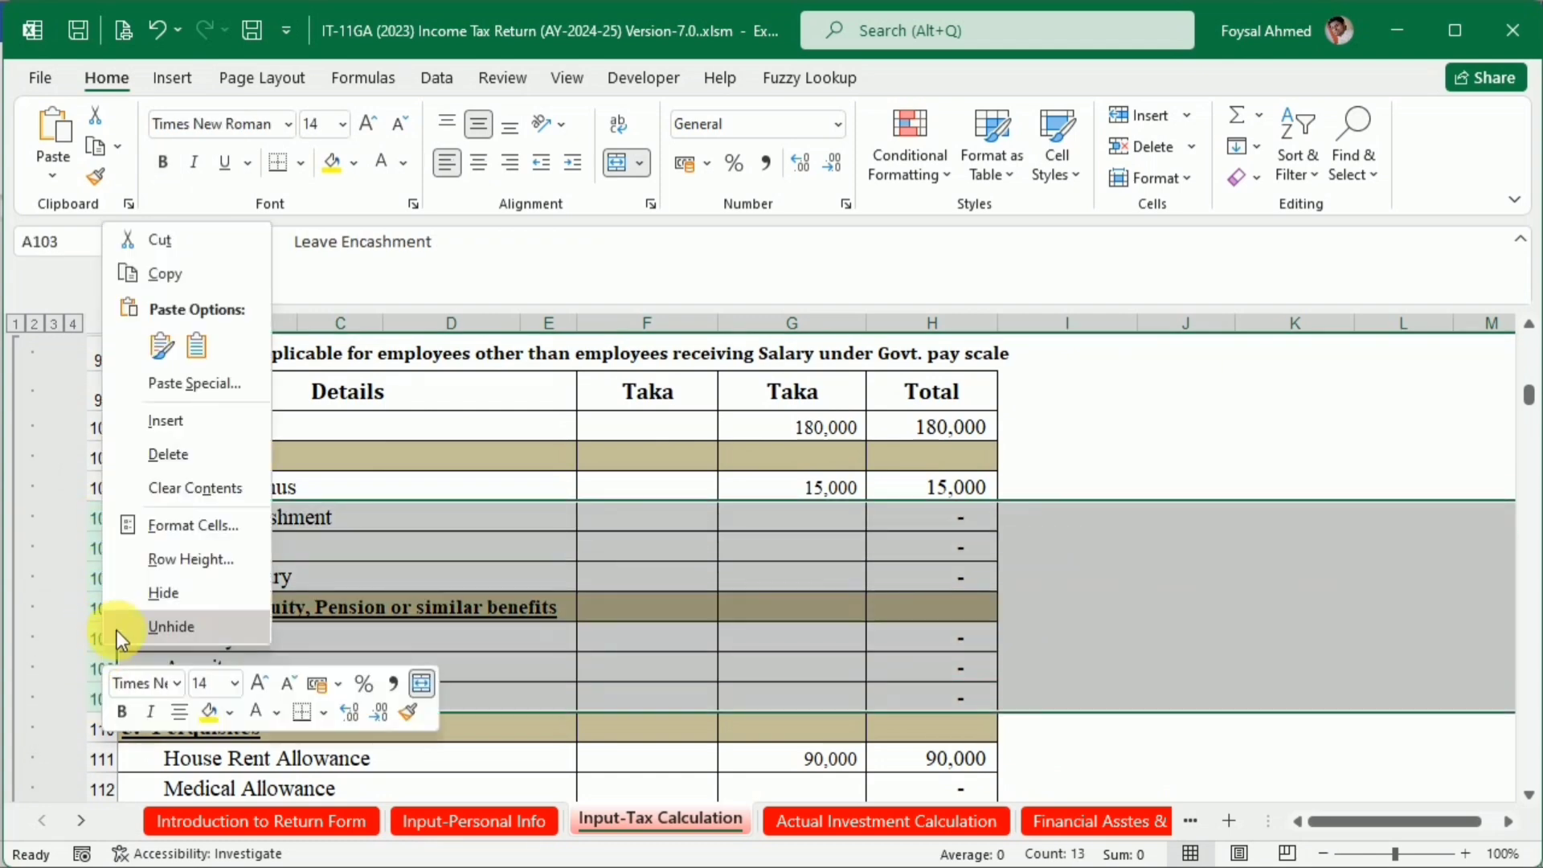
left_click(164, 592)
Hide the unused Medical Allowance row 112 and rows 114 to 127, from Leave Fare Assistance to the last WPPF line
scroll(132, 623, "down", 2)
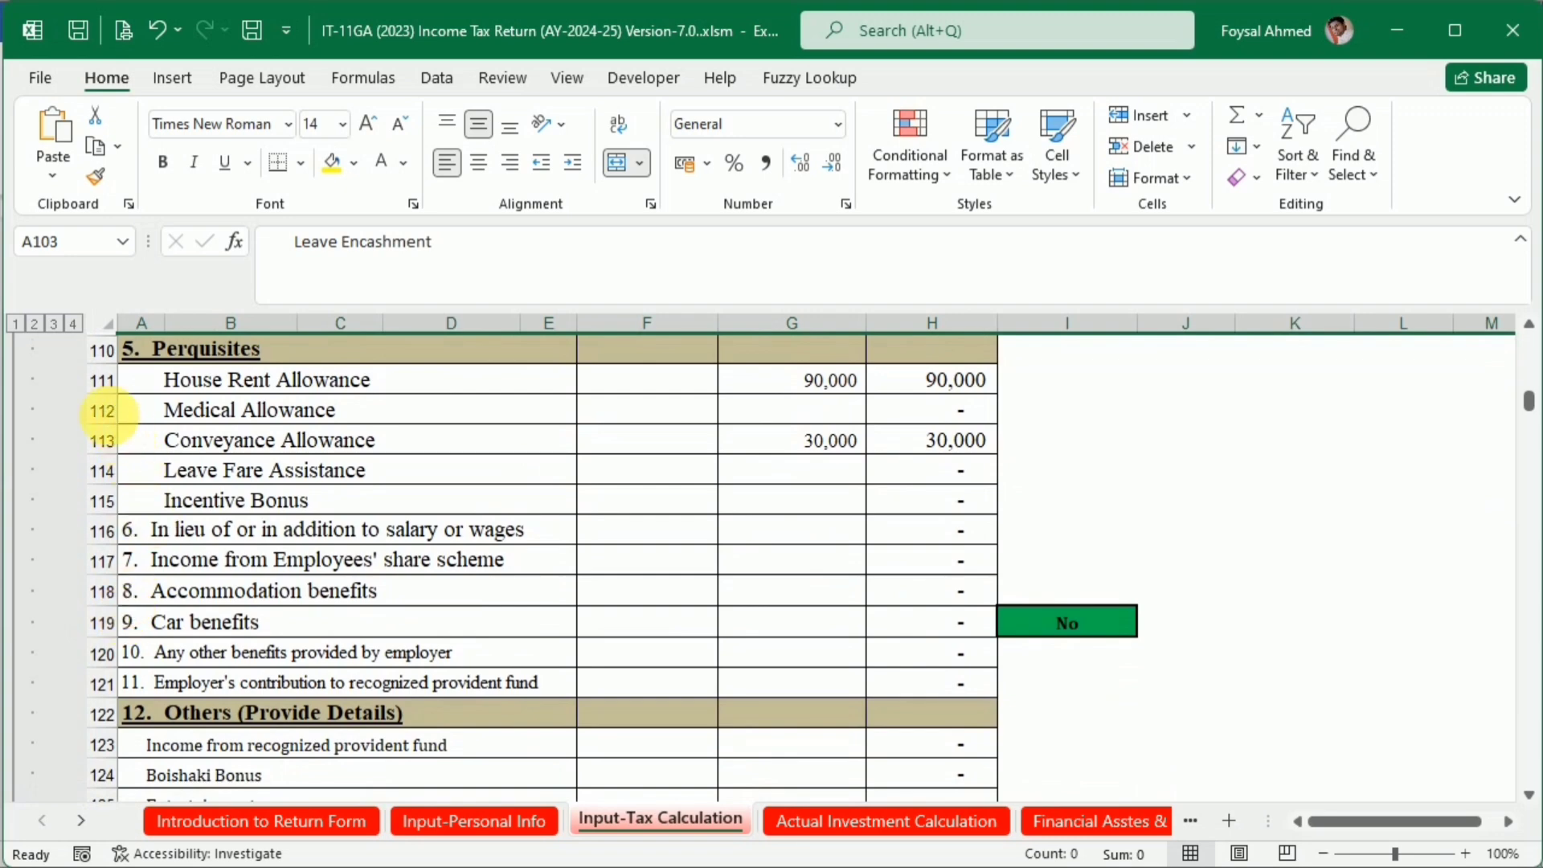
left_click(106, 413)
right_click(101, 409)
left_click(135, 776)
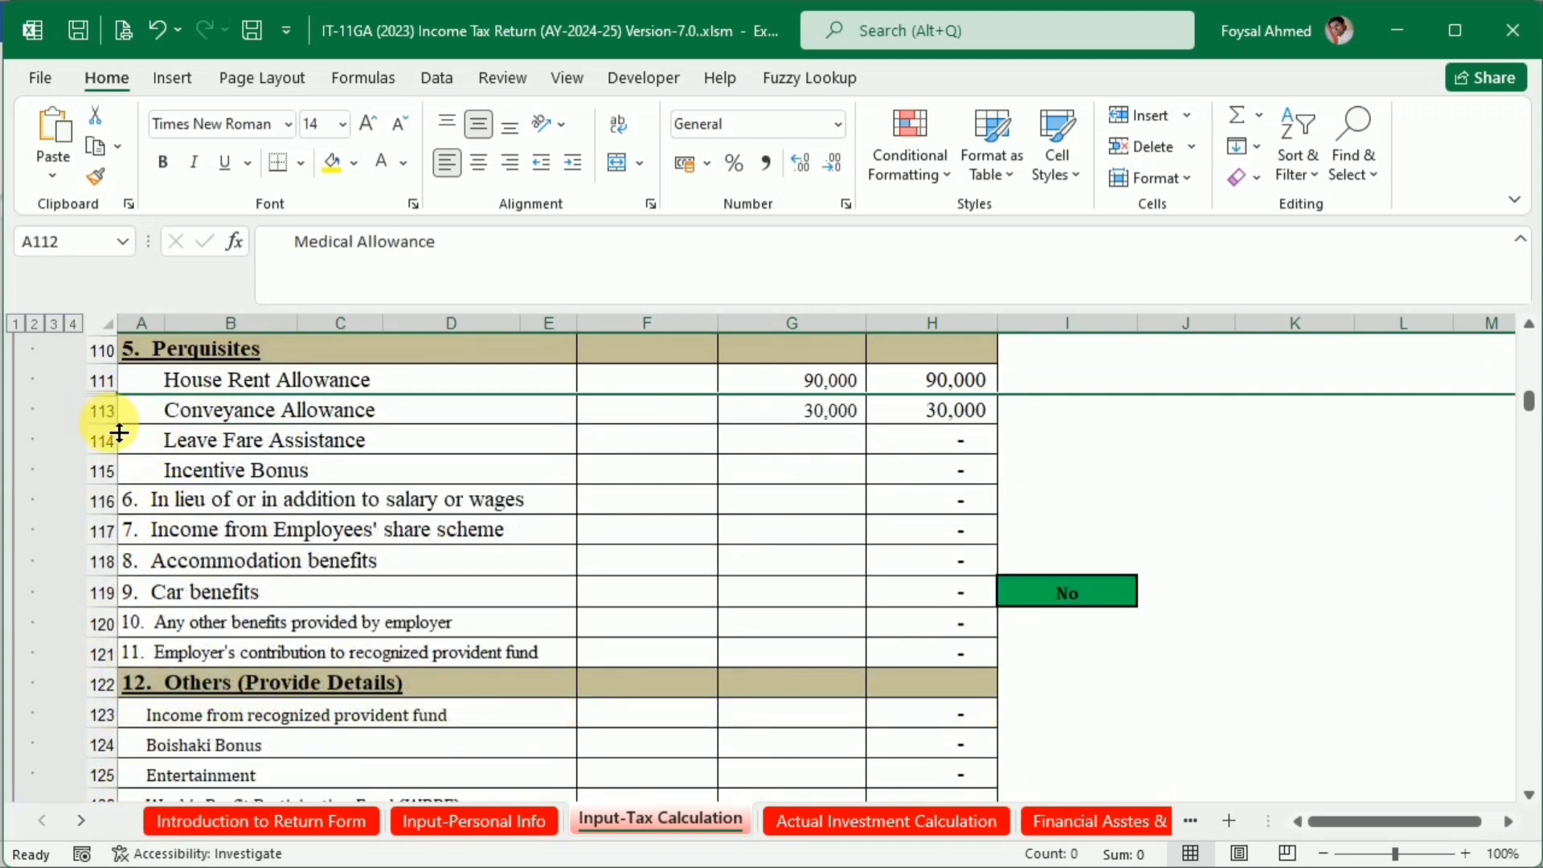
left_click_drag(103, 440, 76, 707)
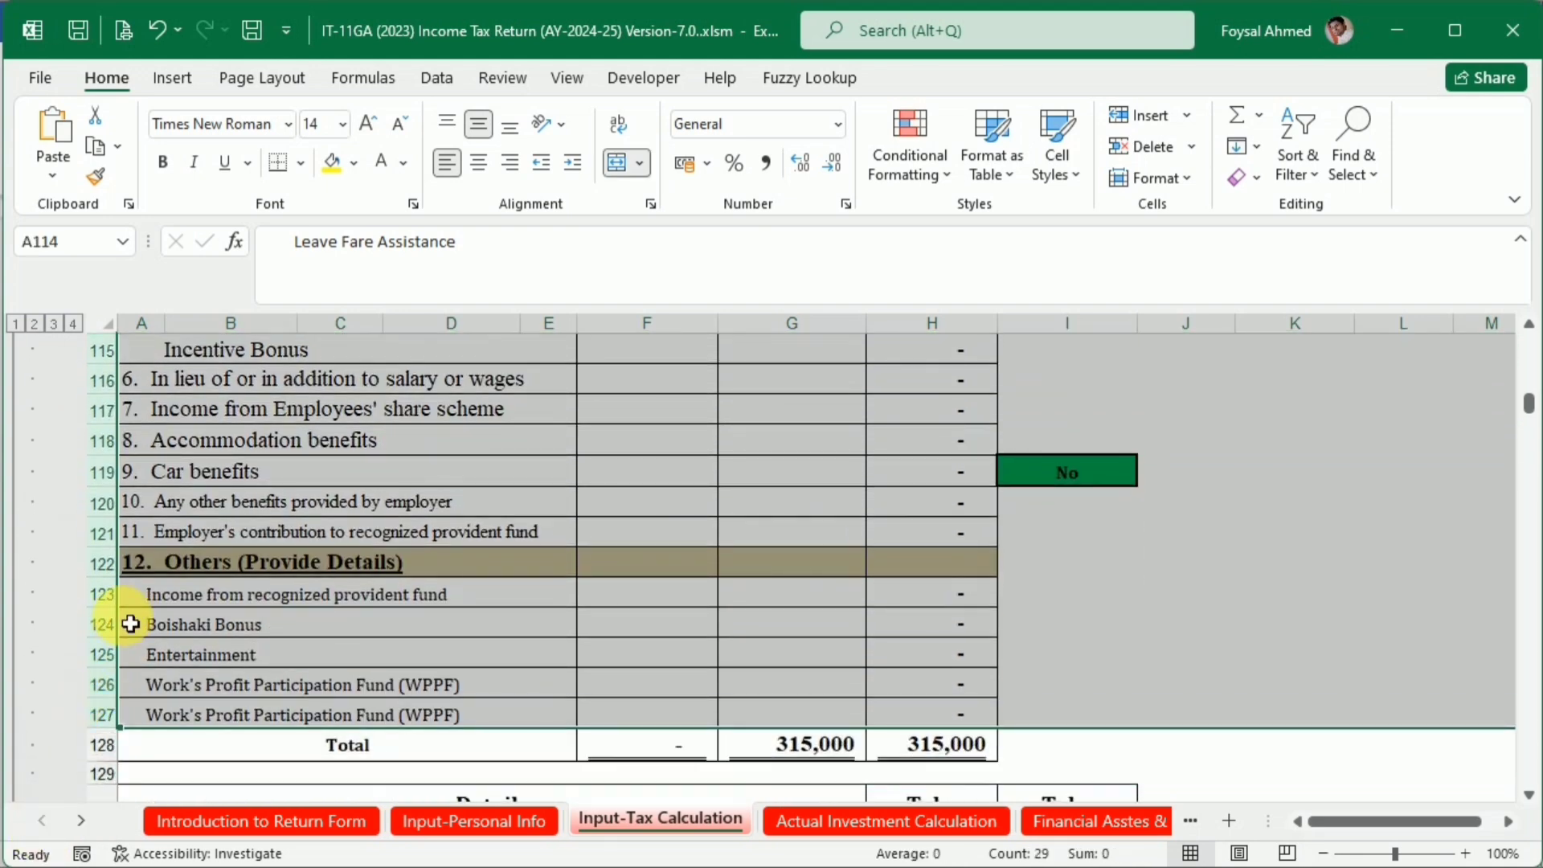
right_click(103, 594)
left_click(138, 534)
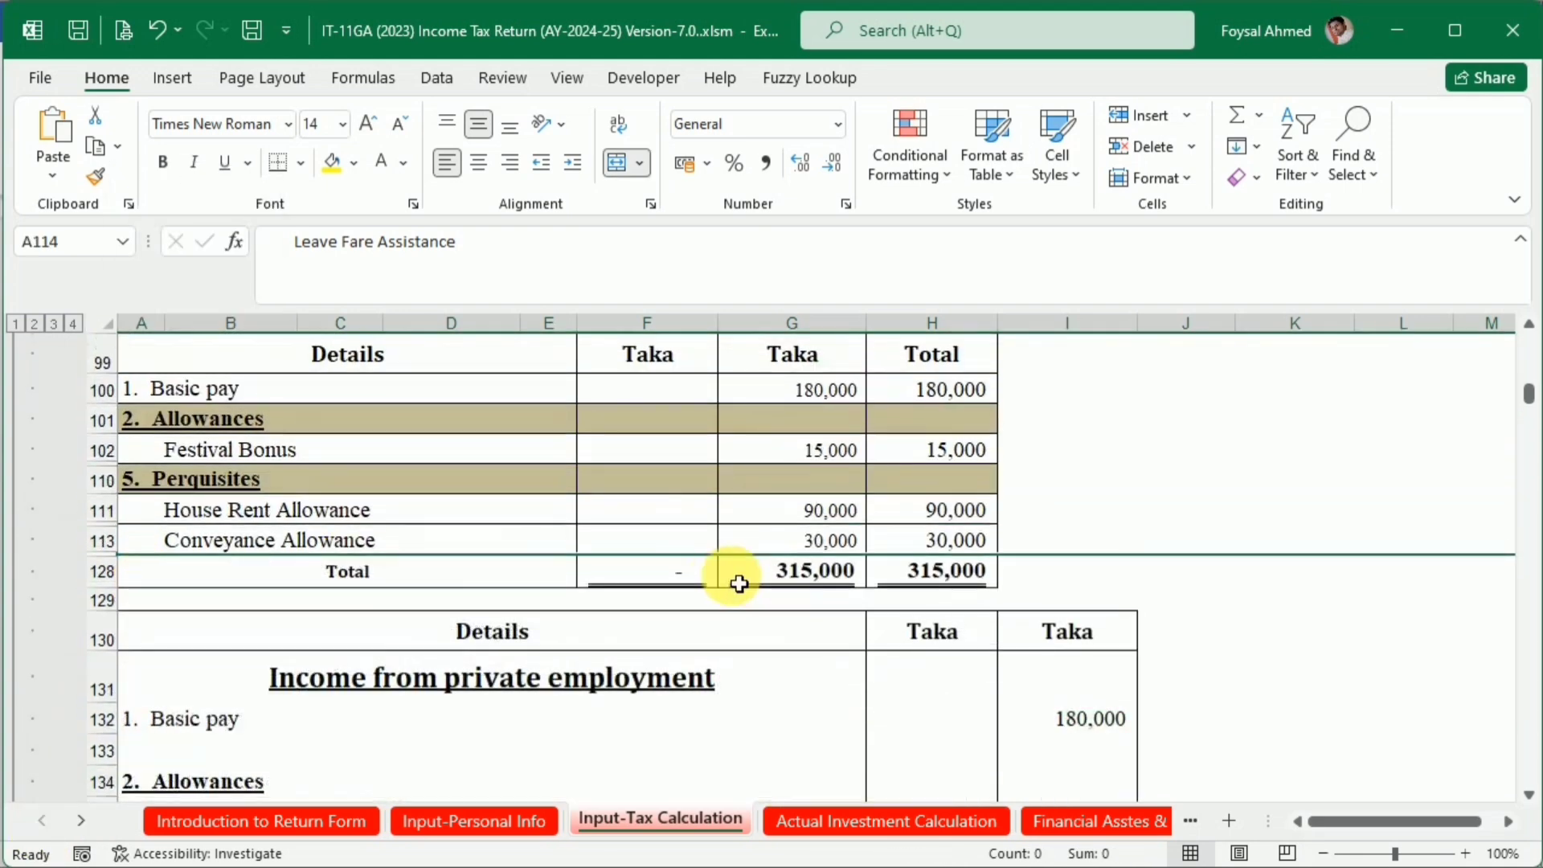
Hide rows 136 to 139, covering Leave Encashment and Overtime, in the Income from private employment computation
scroll(739, 583, "down", 5)
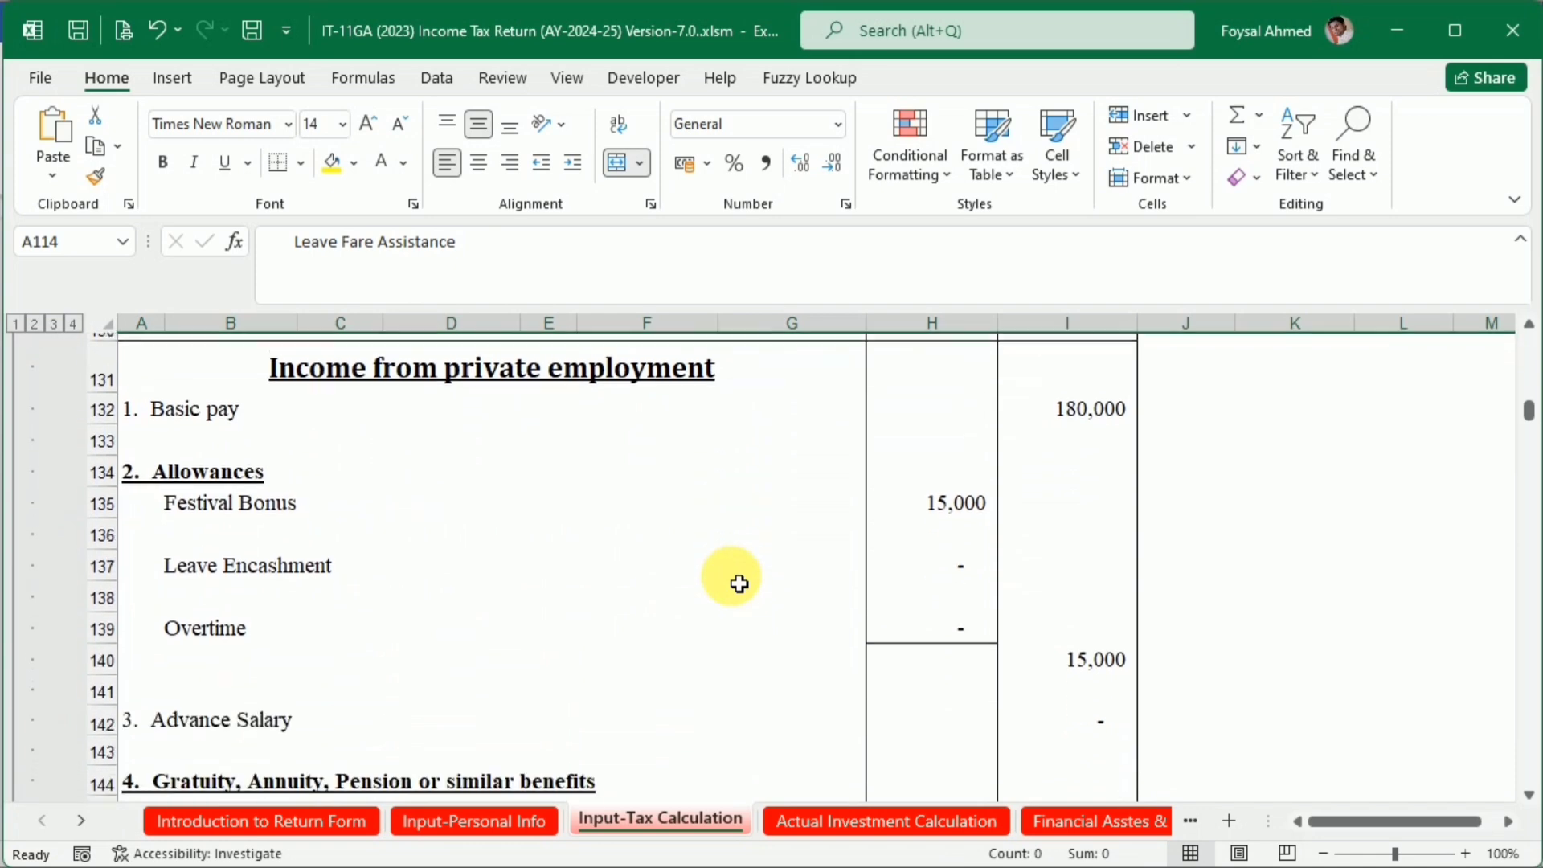
scroll(739, 583, "down", 1)
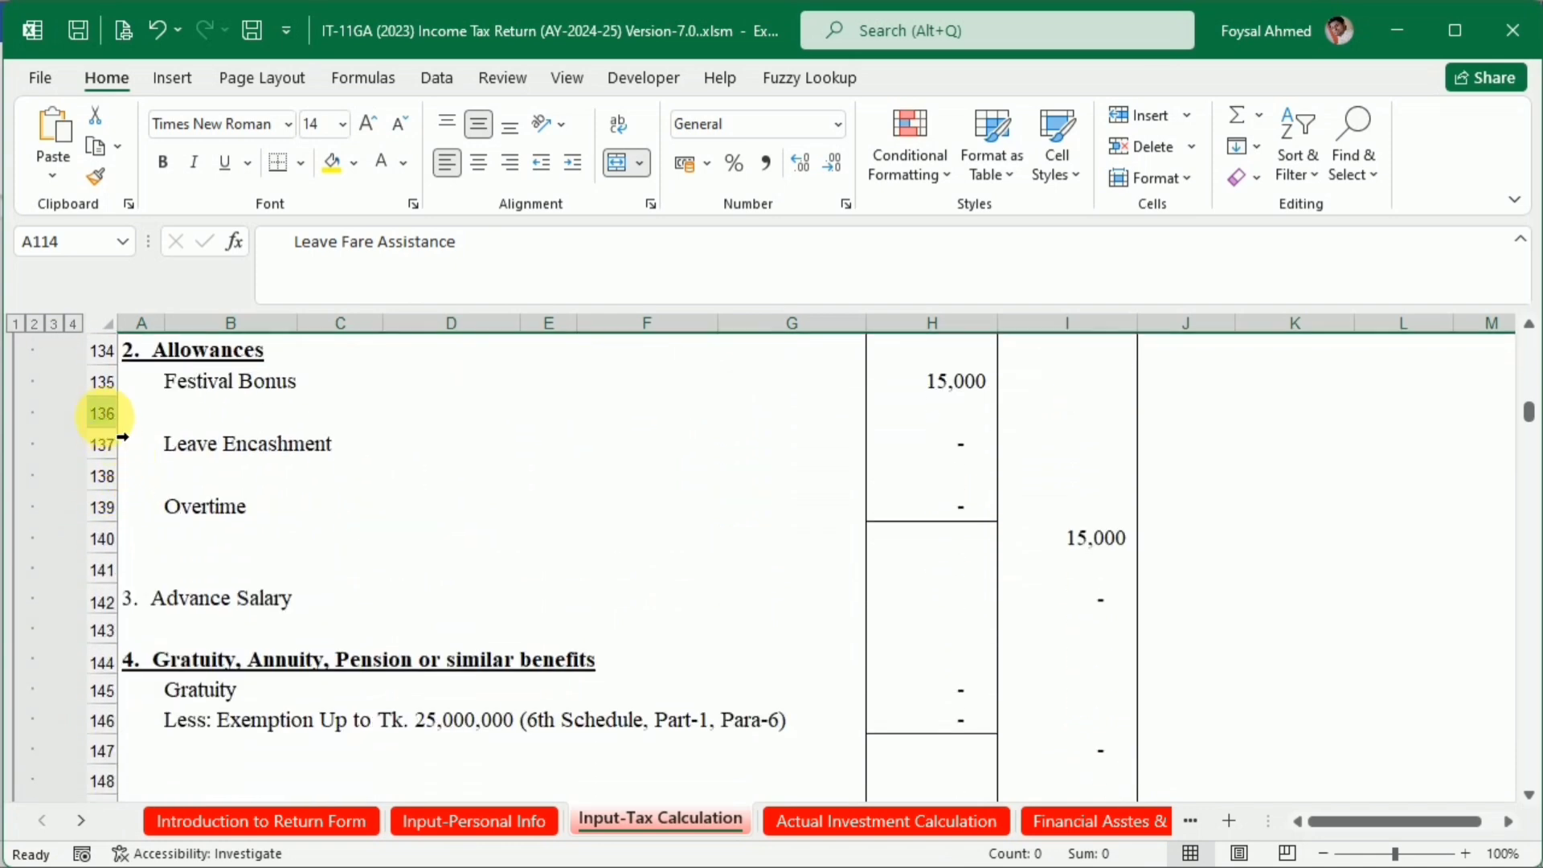
left_click_drag(105, 414, 86, 505)
right_click(113, 493)
left_click(163, 428)
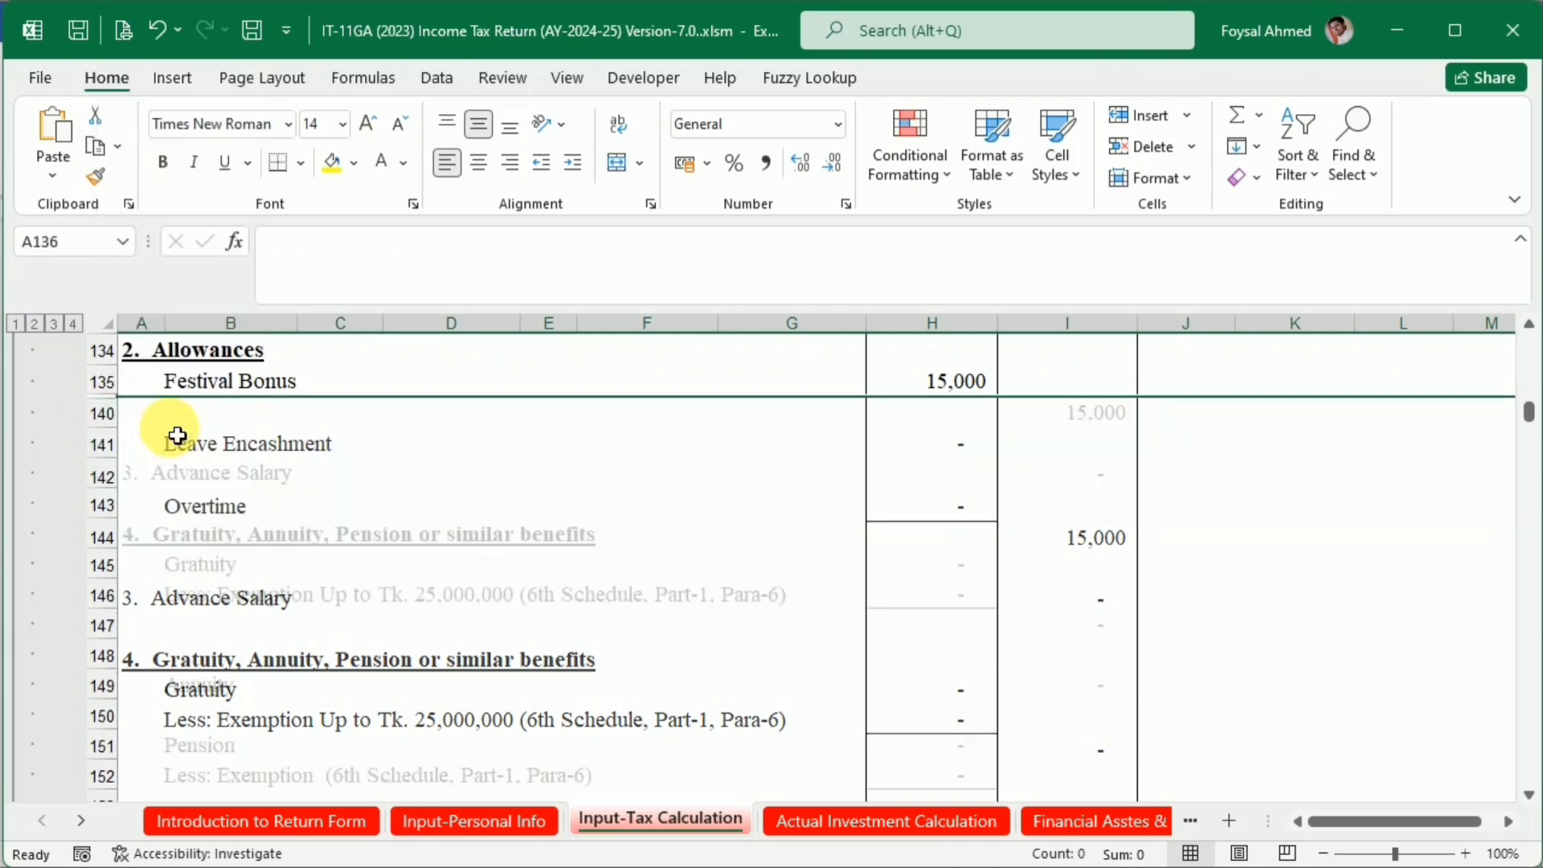
Add a bottom border to the Festival Bonus amount in cell H135
left_click(726, 506)
left_click(973, 385)
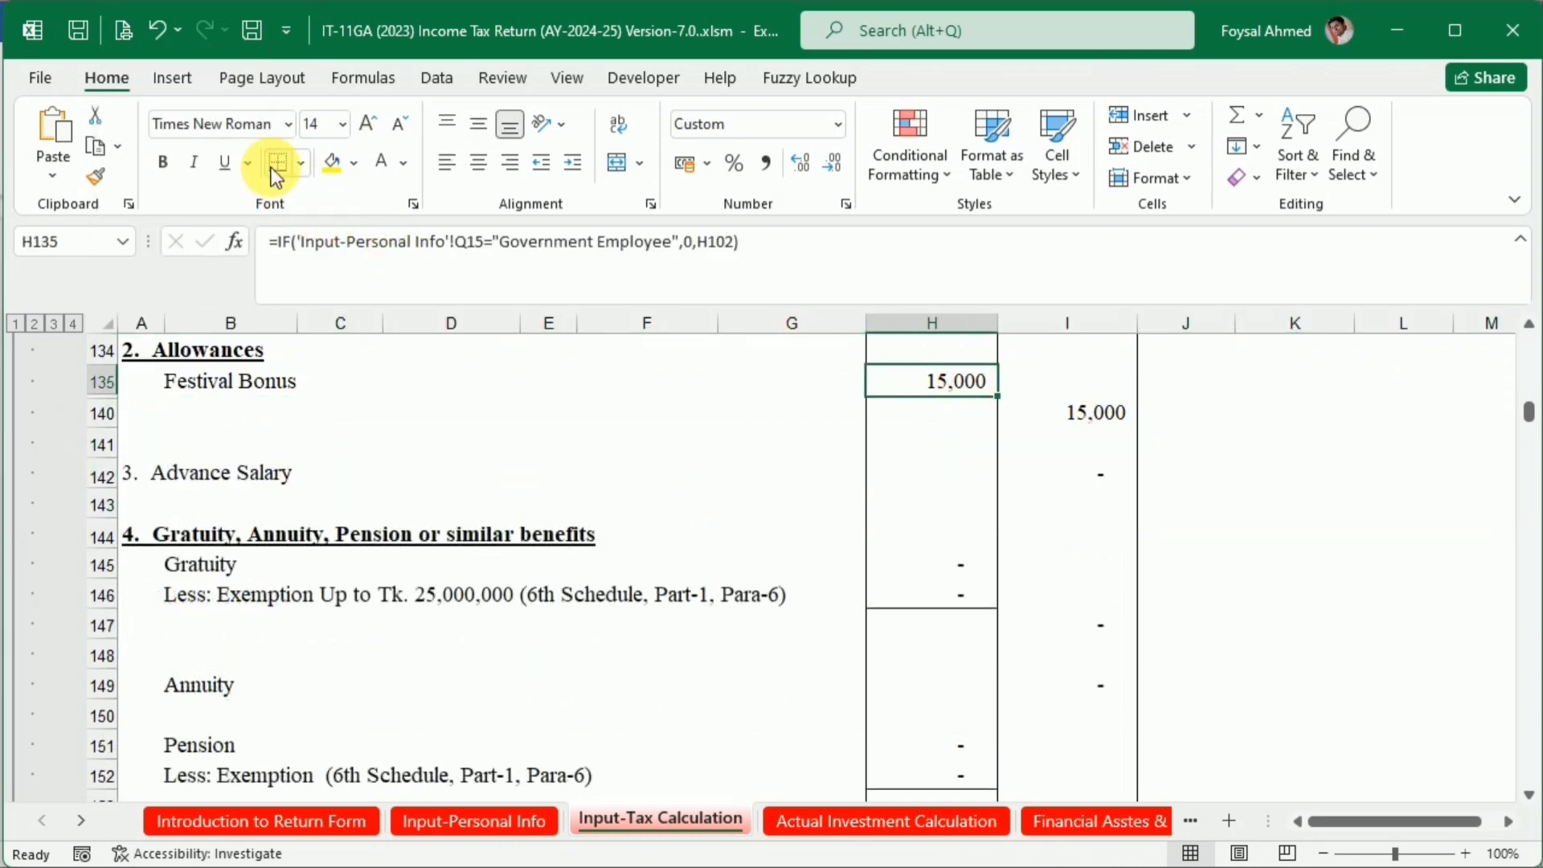
left_click(514, 482)
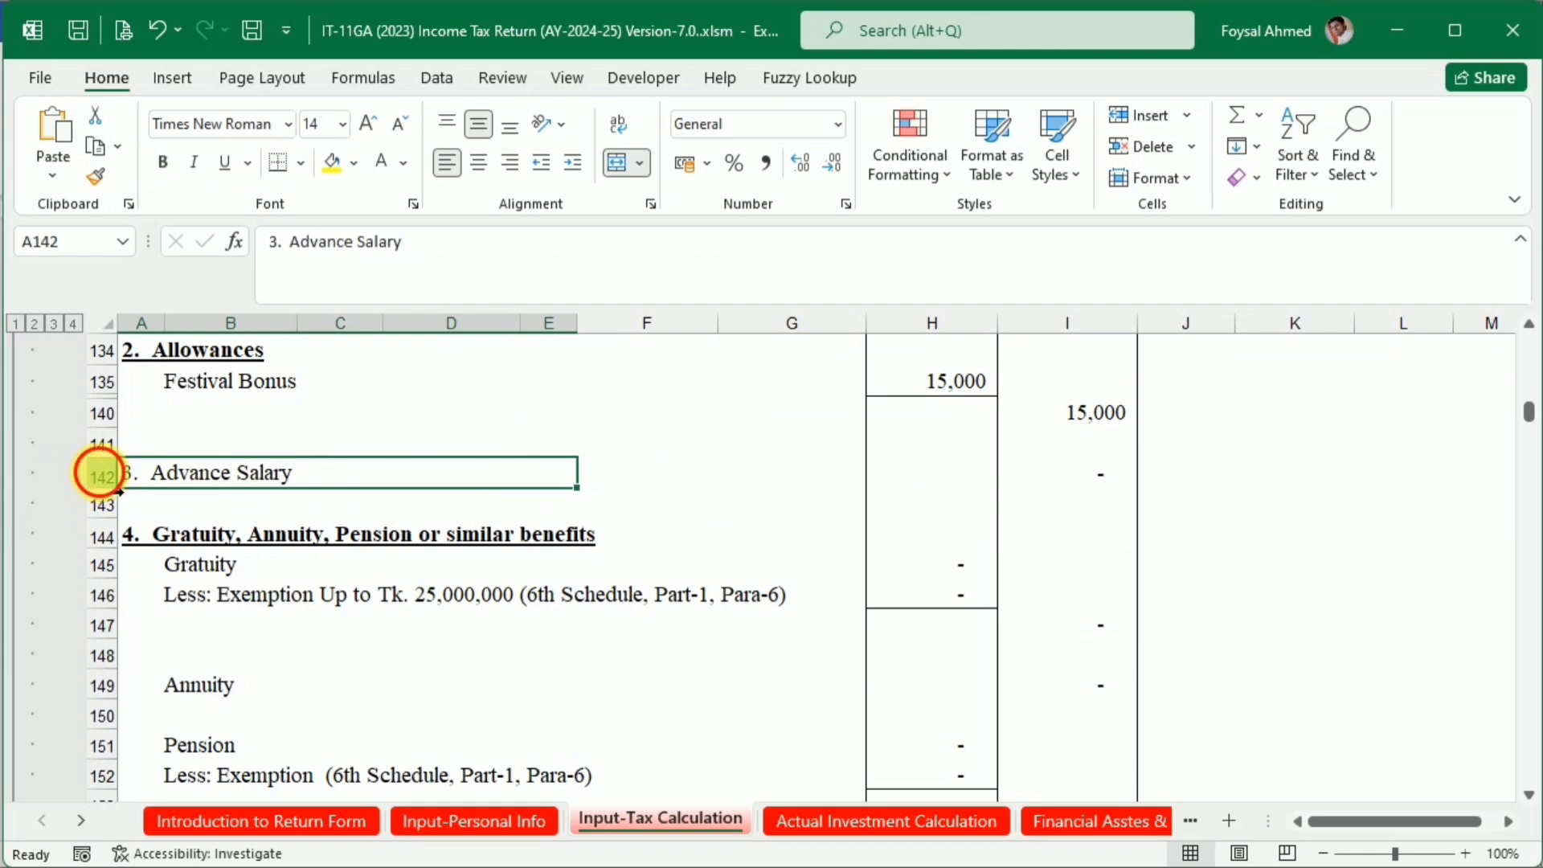
Hide rows 142 to 154, from Advance Salary through the Pension exemption, in the Income from private employment computation
left_click_drag(101, 476, 16, 558)
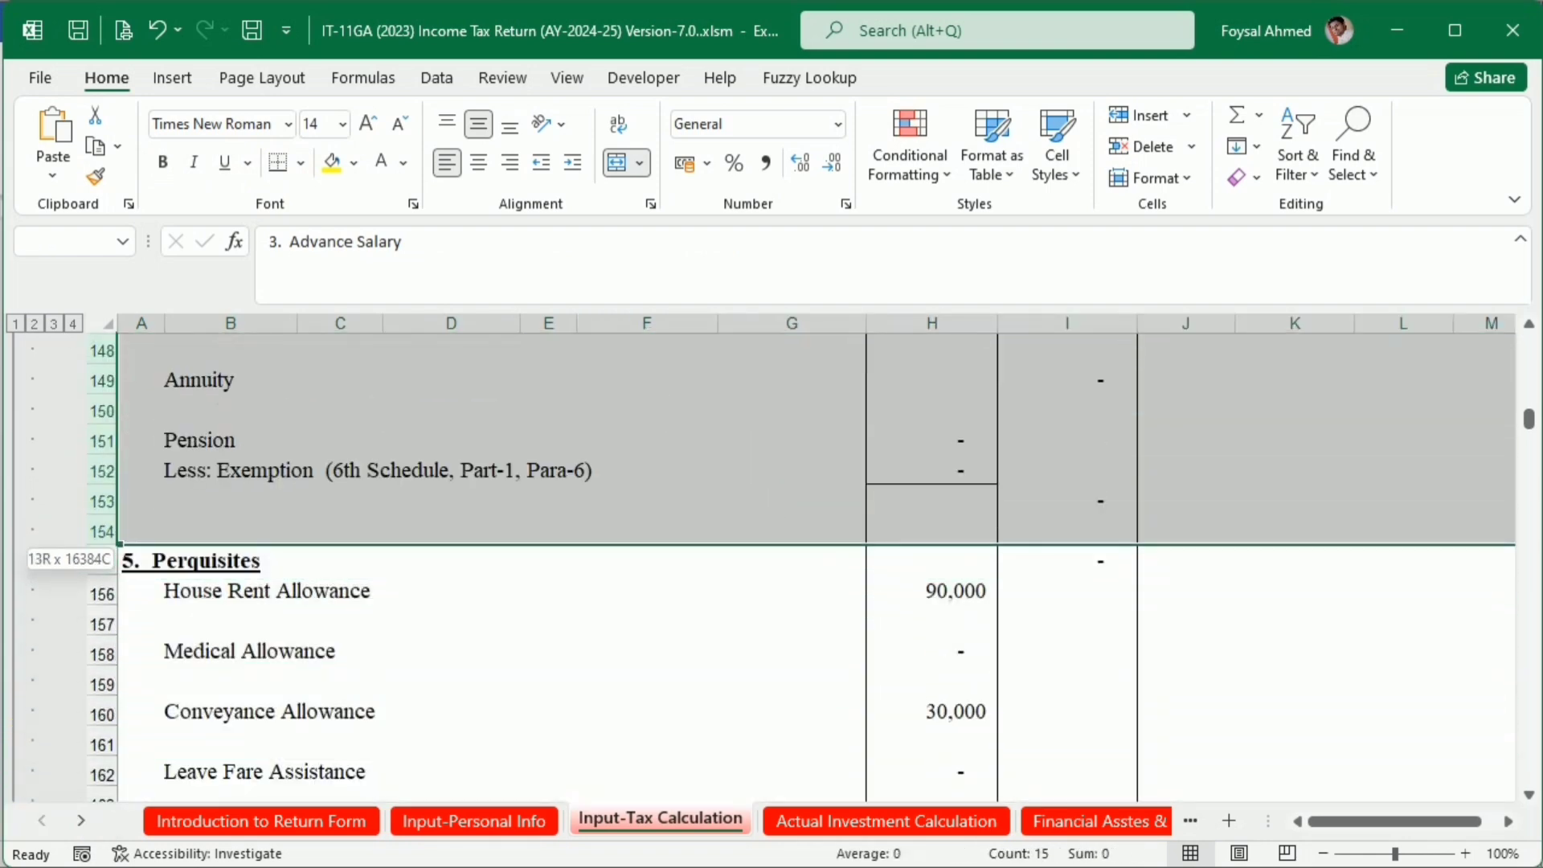
right_click(100, 442)
left_click(165, 388)
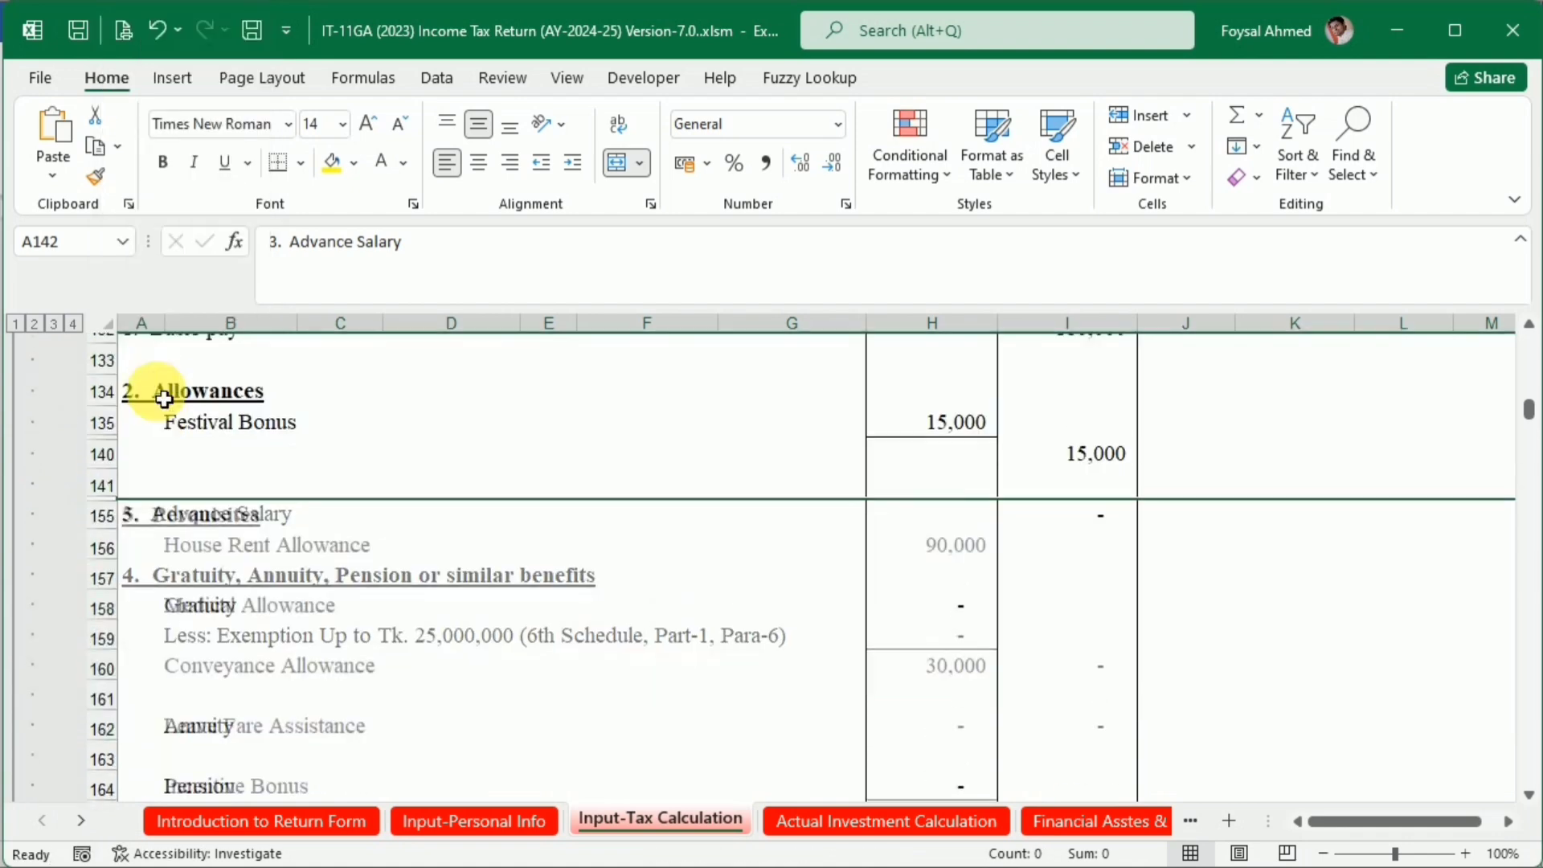
Hide rows 158 and 159, covering Medical Allowance, in the Perquisites section of the private employment computation
scroll(513, 594, "down", 2)
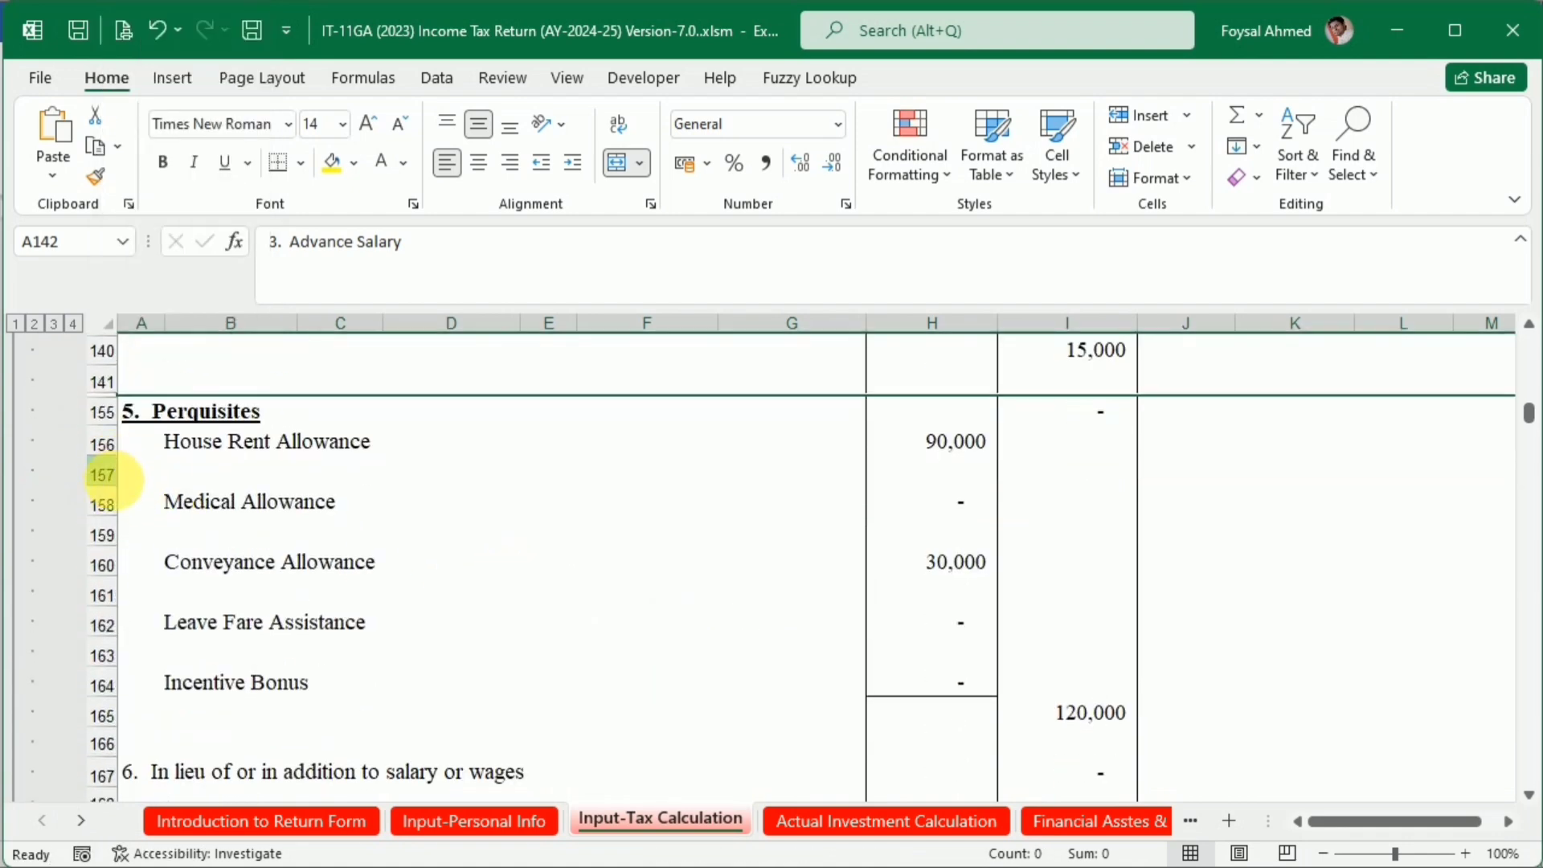
left_click_drag(102, 494, 108, 534)
right_click(105, 533)
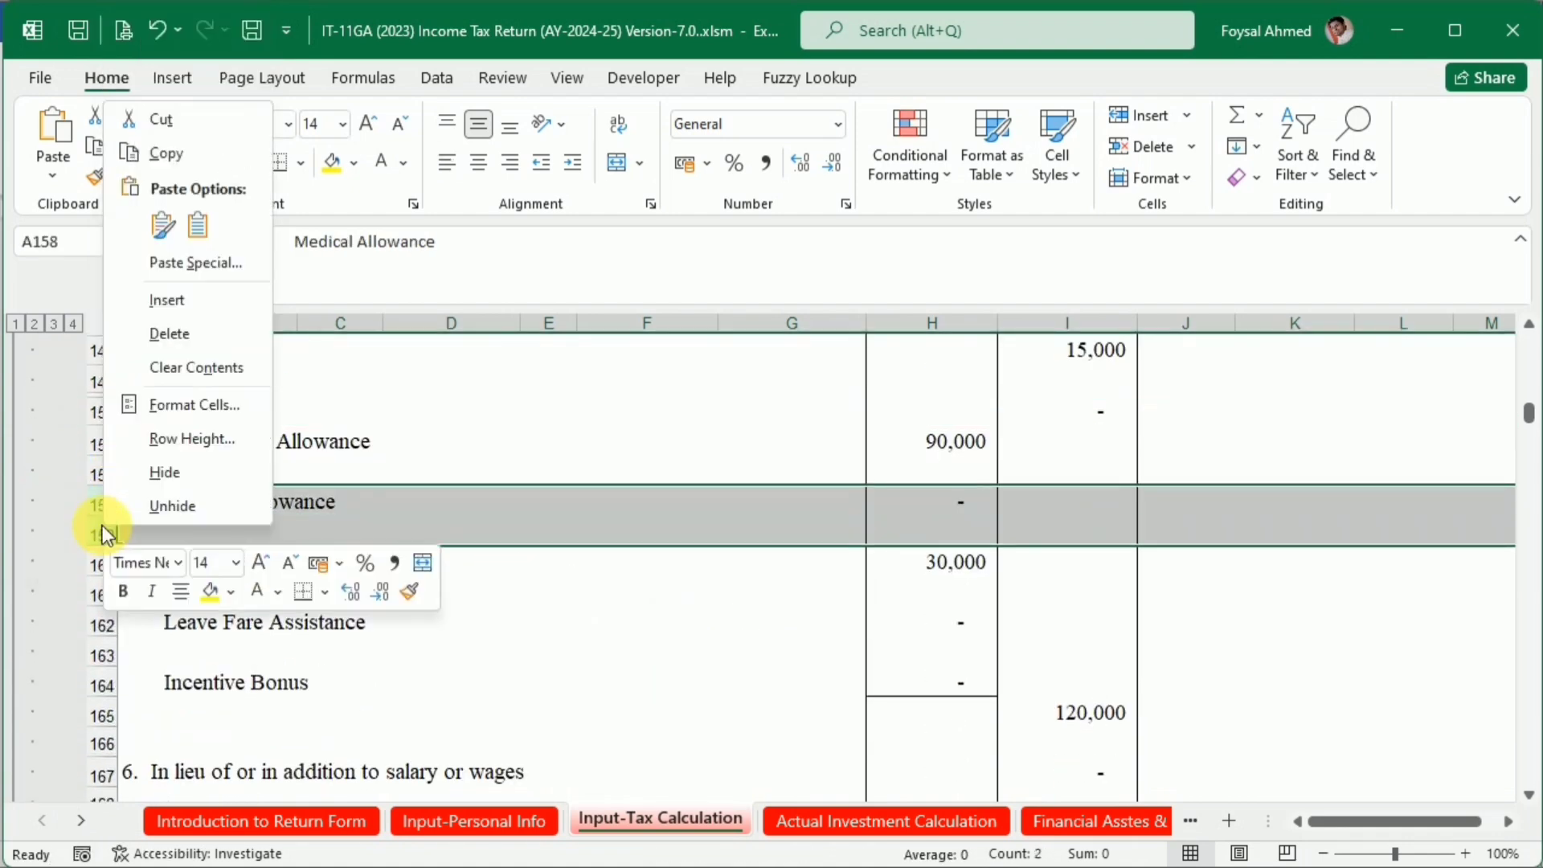
left_click(155, 482)
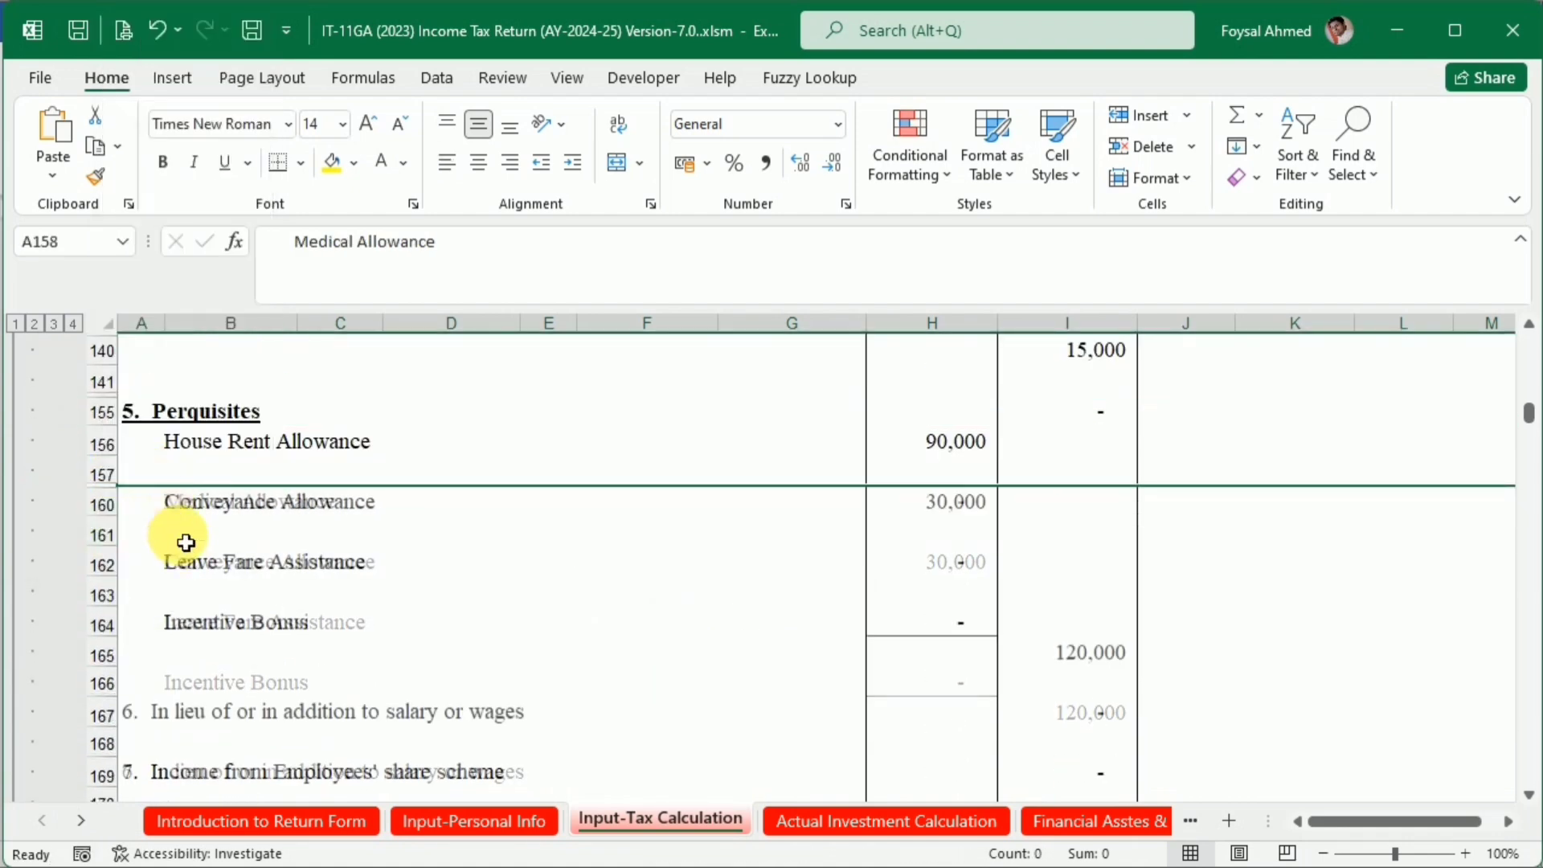
Hide rows 161 to 164, from Leave Fare Assistance to Incentive Bonus, and add a bottom border to the Conveyance Allowance amount in H160
left_click(106, 554)
left_click_drag(104, 524, 75, 617)
right_click(110, 616)
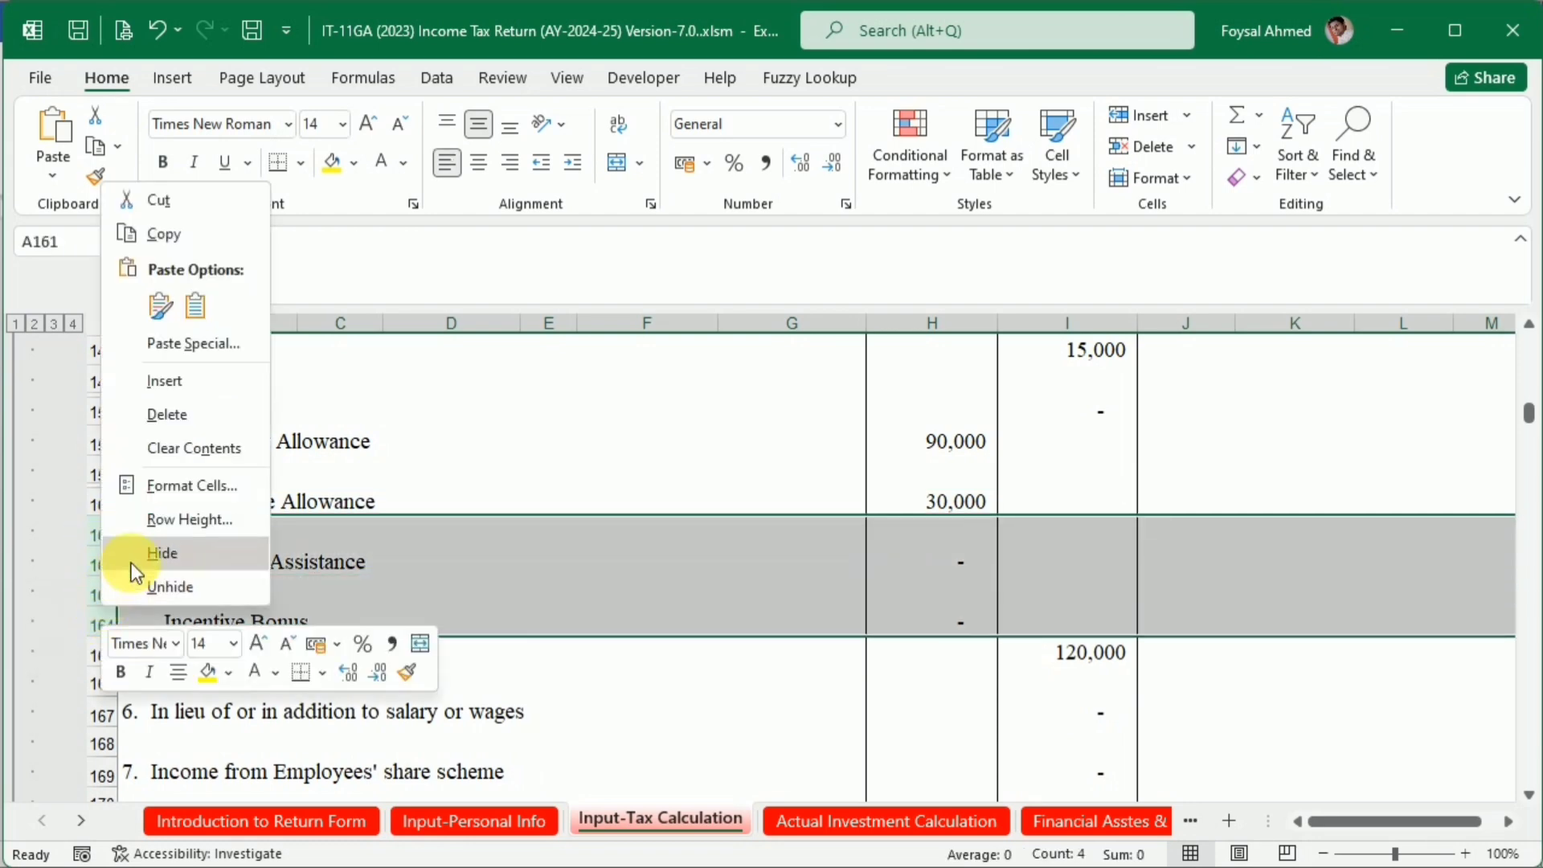
left_click(127, 562)
left_click(968, 508)
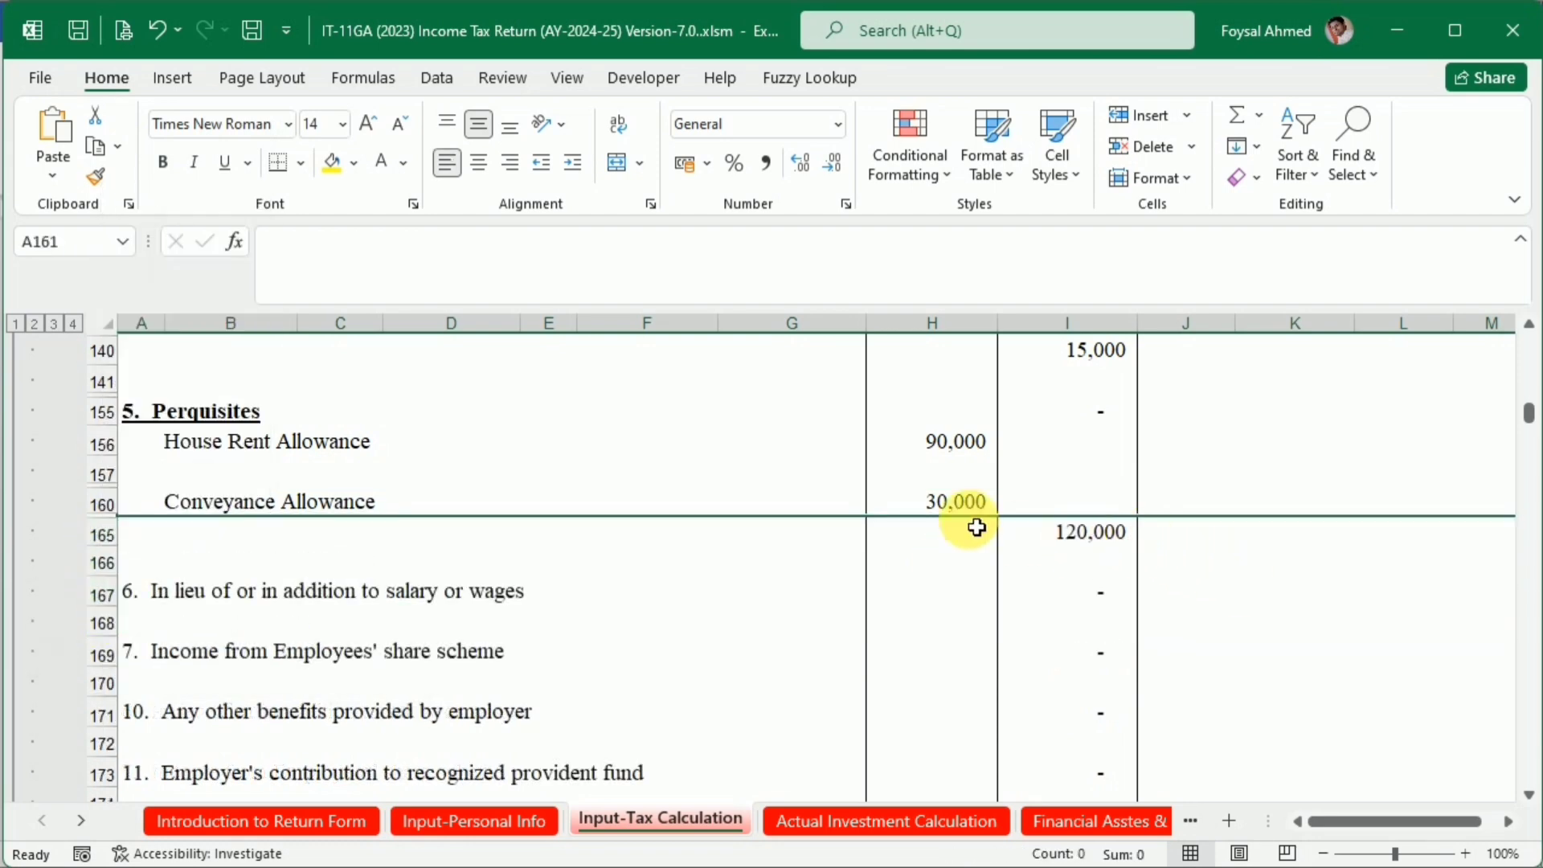
left_click(275, 165)
Hide rows 167 to 193, from In lieu of or in addition to salary or wages through the last WPPF line
scroll(322, 531, "down", 1)
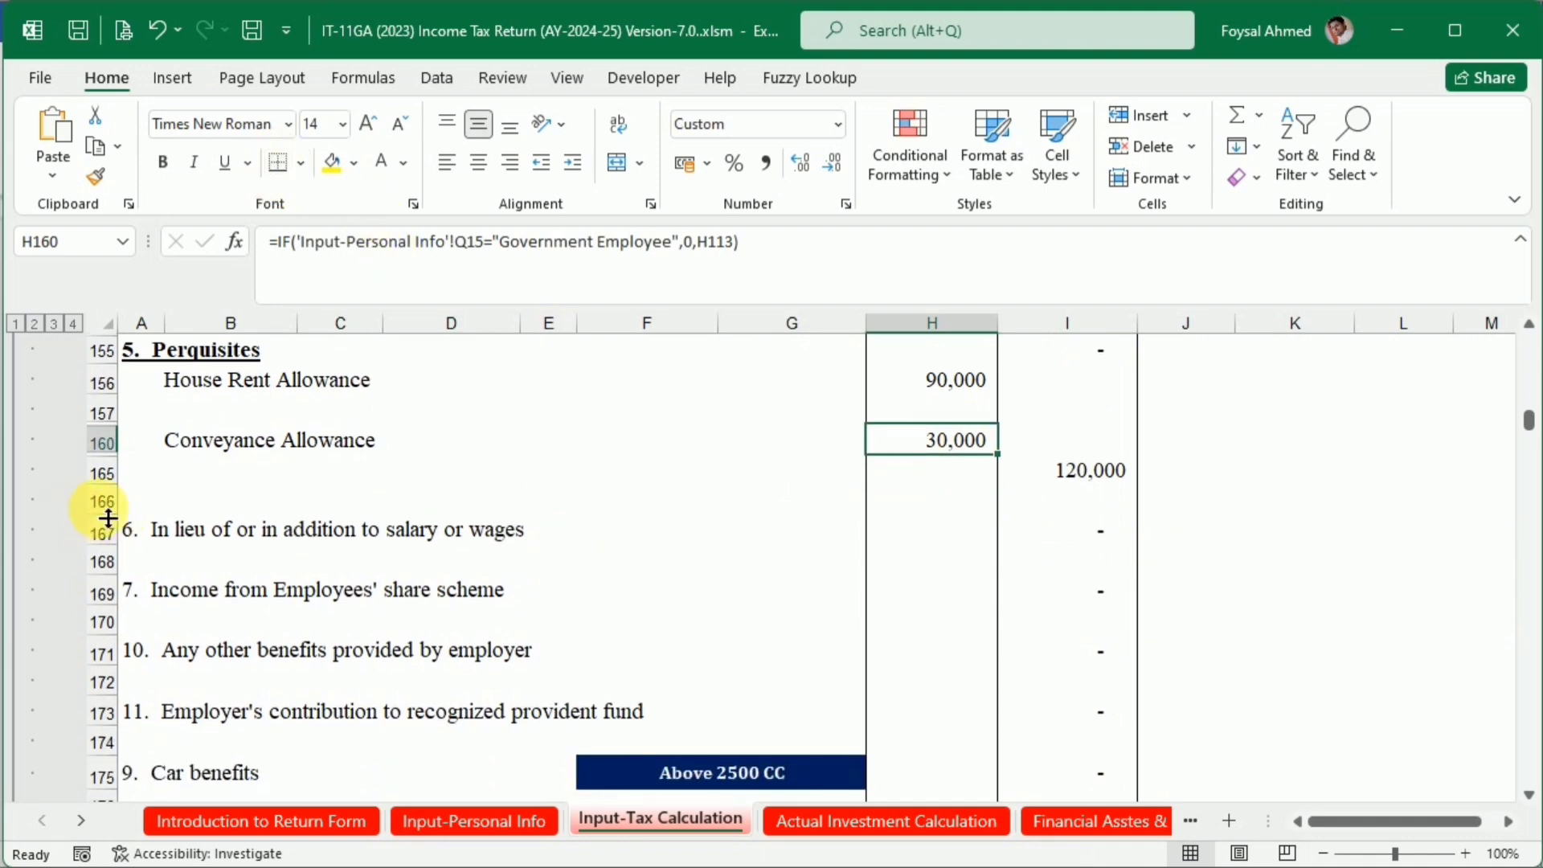
left_click_drag(120, 545, 109, 454)
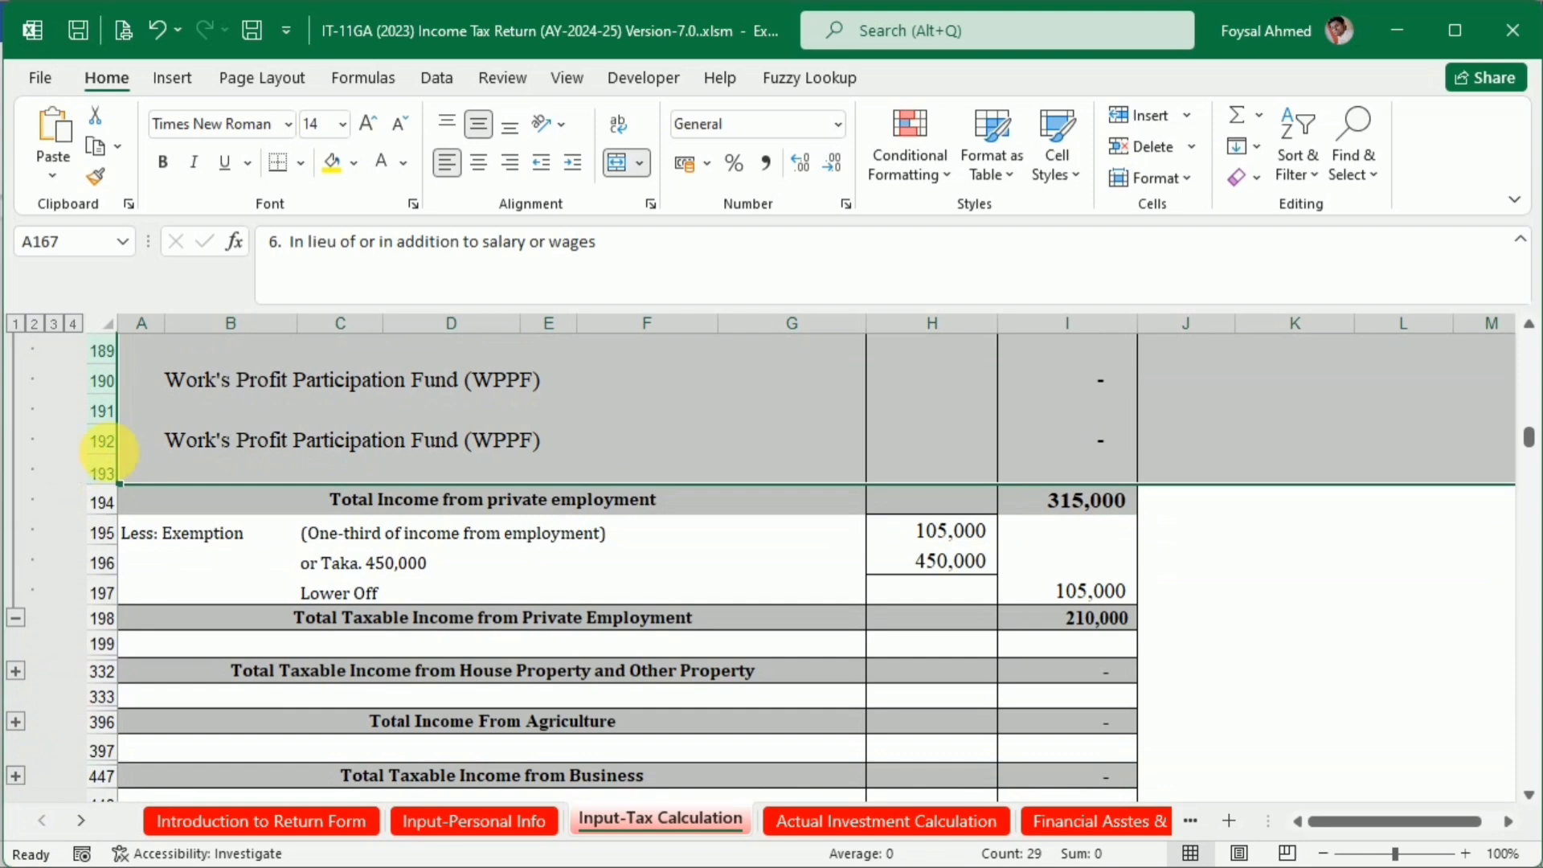
right_click(111, 430)
left_click(175, 782)
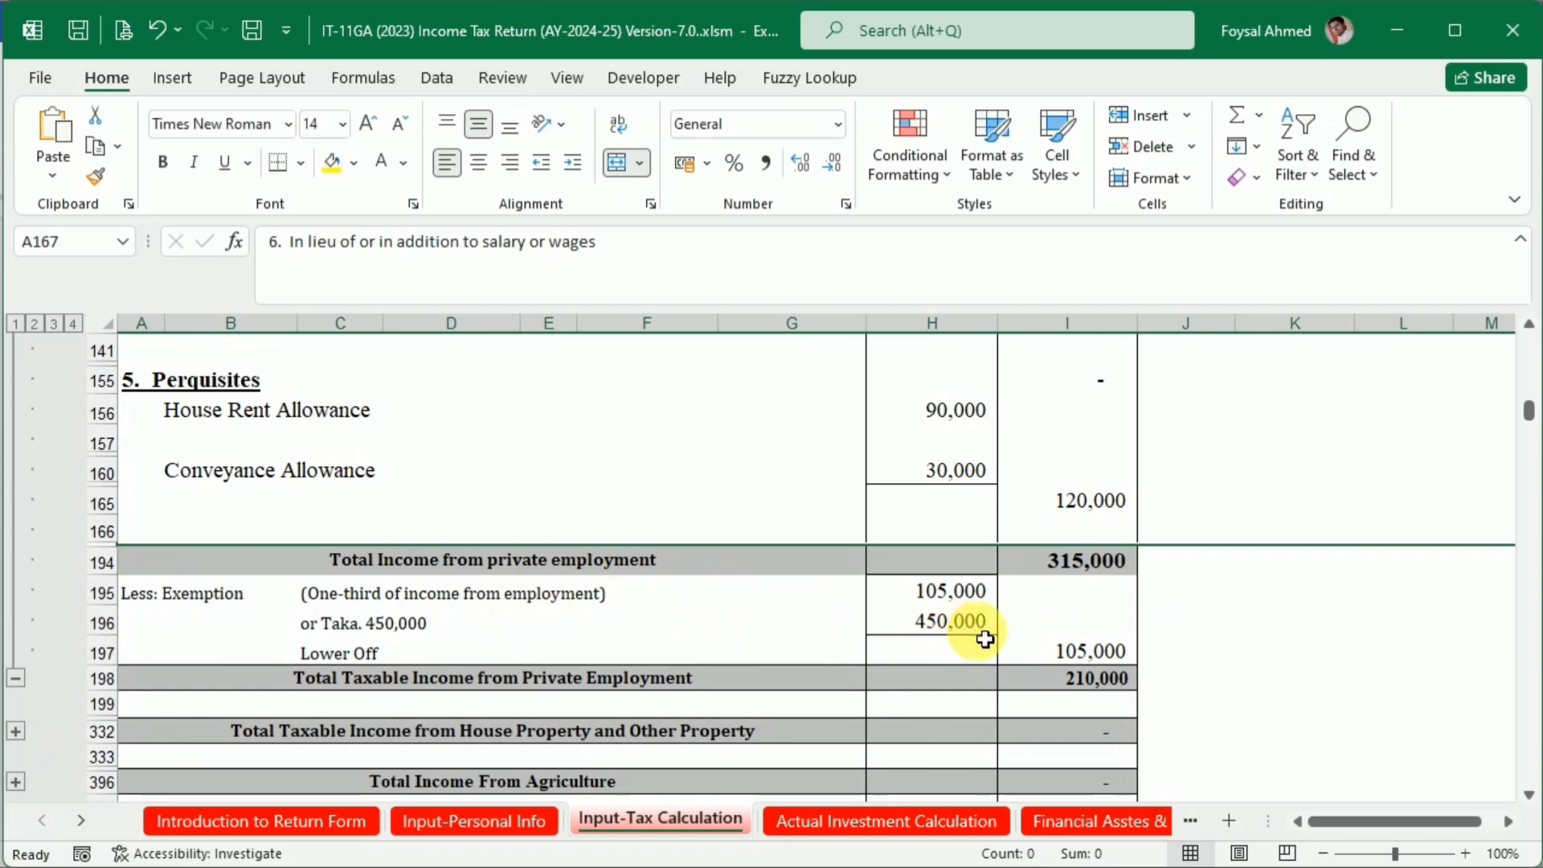
Increase the font size of the Total Taxable Income from Private Employment amount in I198 to 14
left_click(1099, 690)
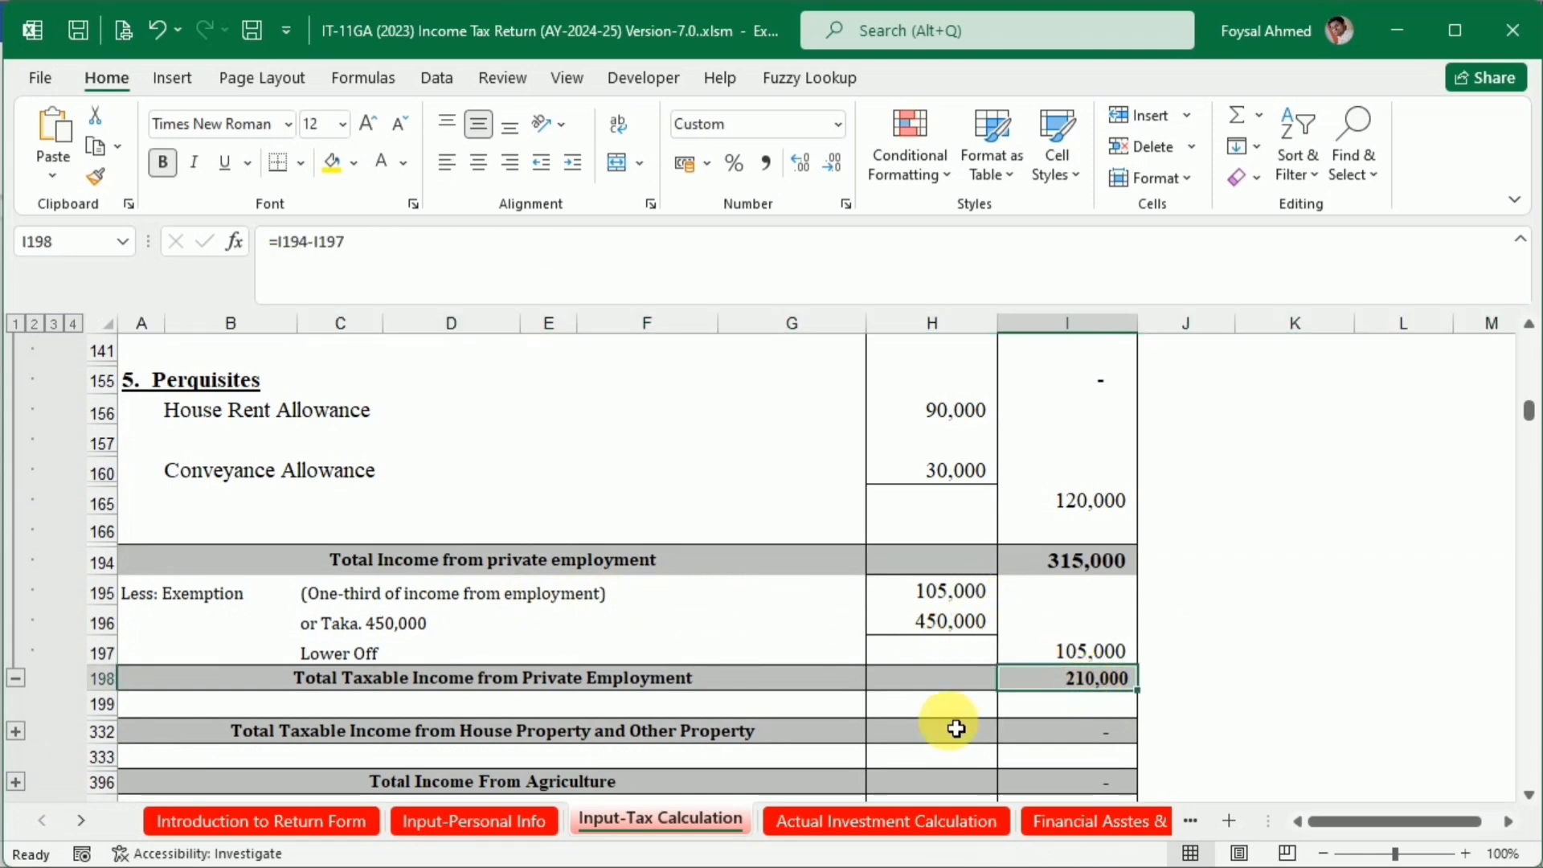
left_click(368, 124)
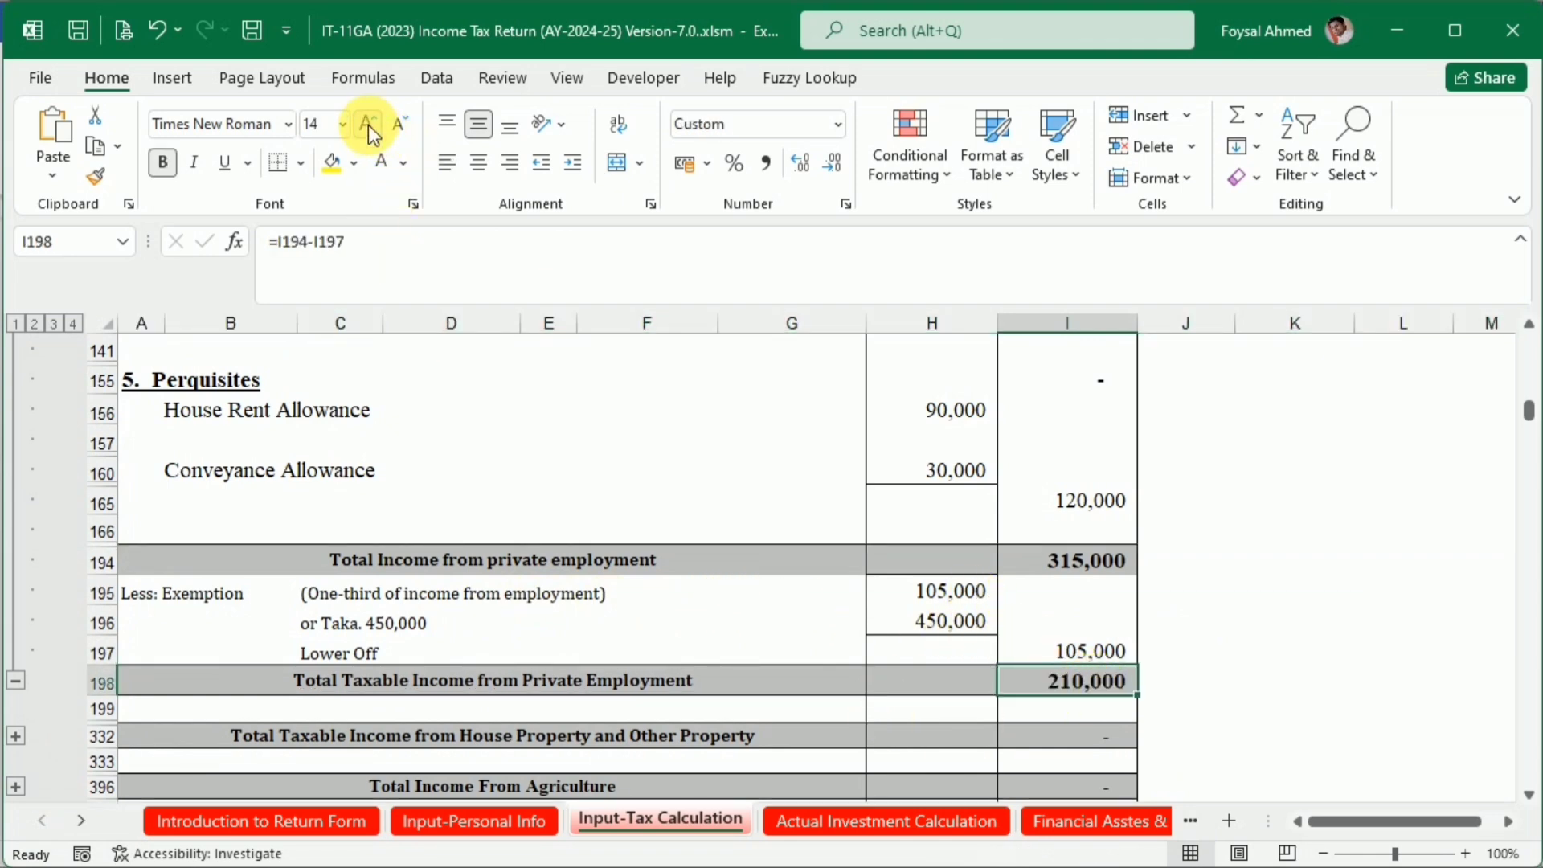
scroll(897, 604, "down", 3)
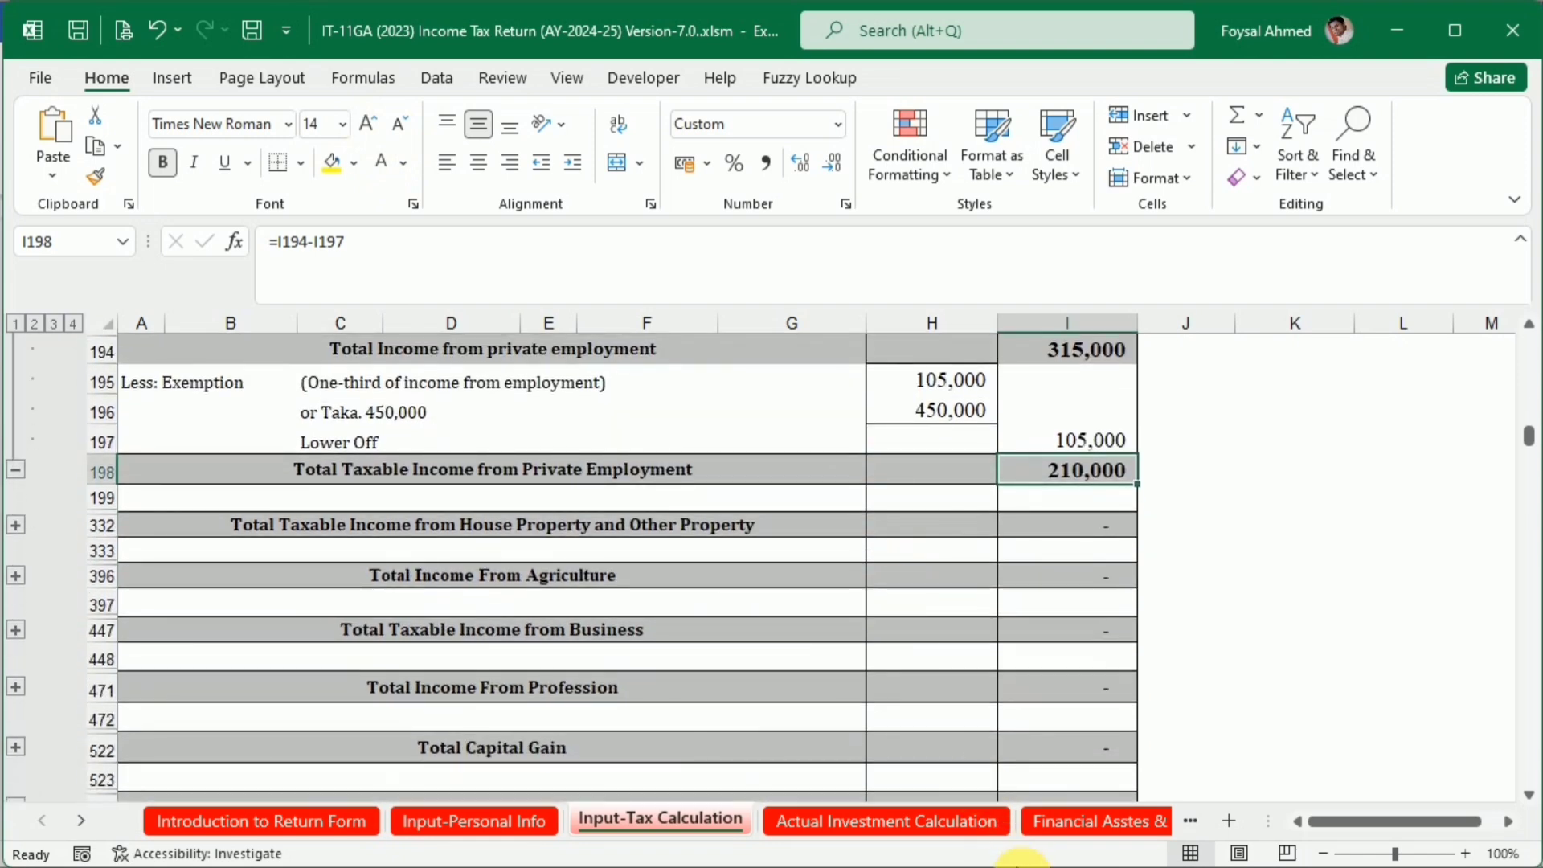
Switch to the XYZ Salary Certificate document in Word and review the salary table, Additional Information and Current Year Expenditure
left_click(1046, 866)
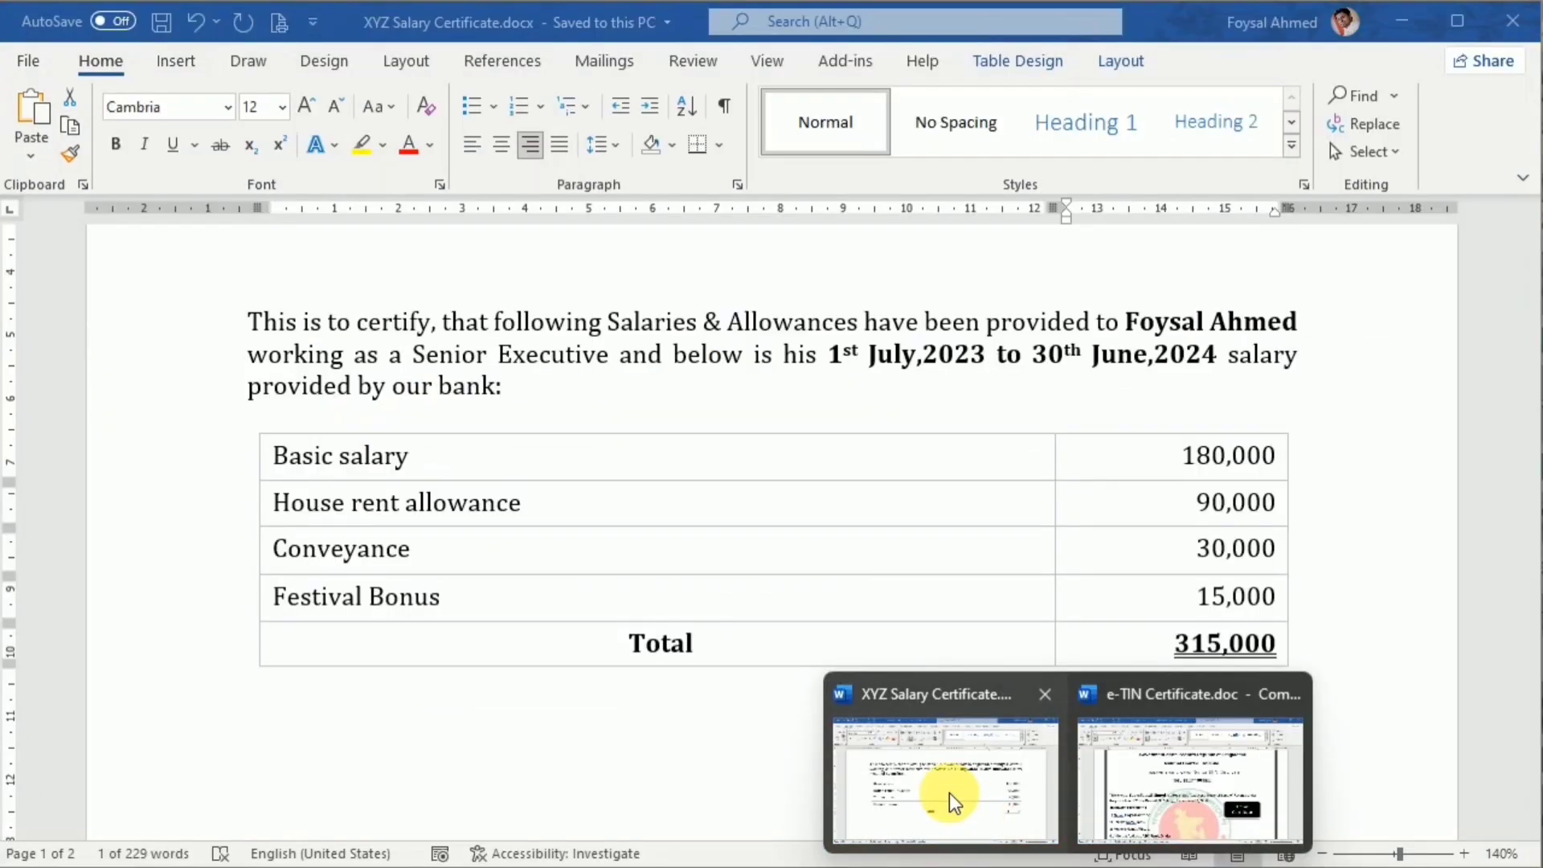
left_click(950, 794)
scroll(913, 712, "down", 5)
scroll(916, 717, "up", 3)
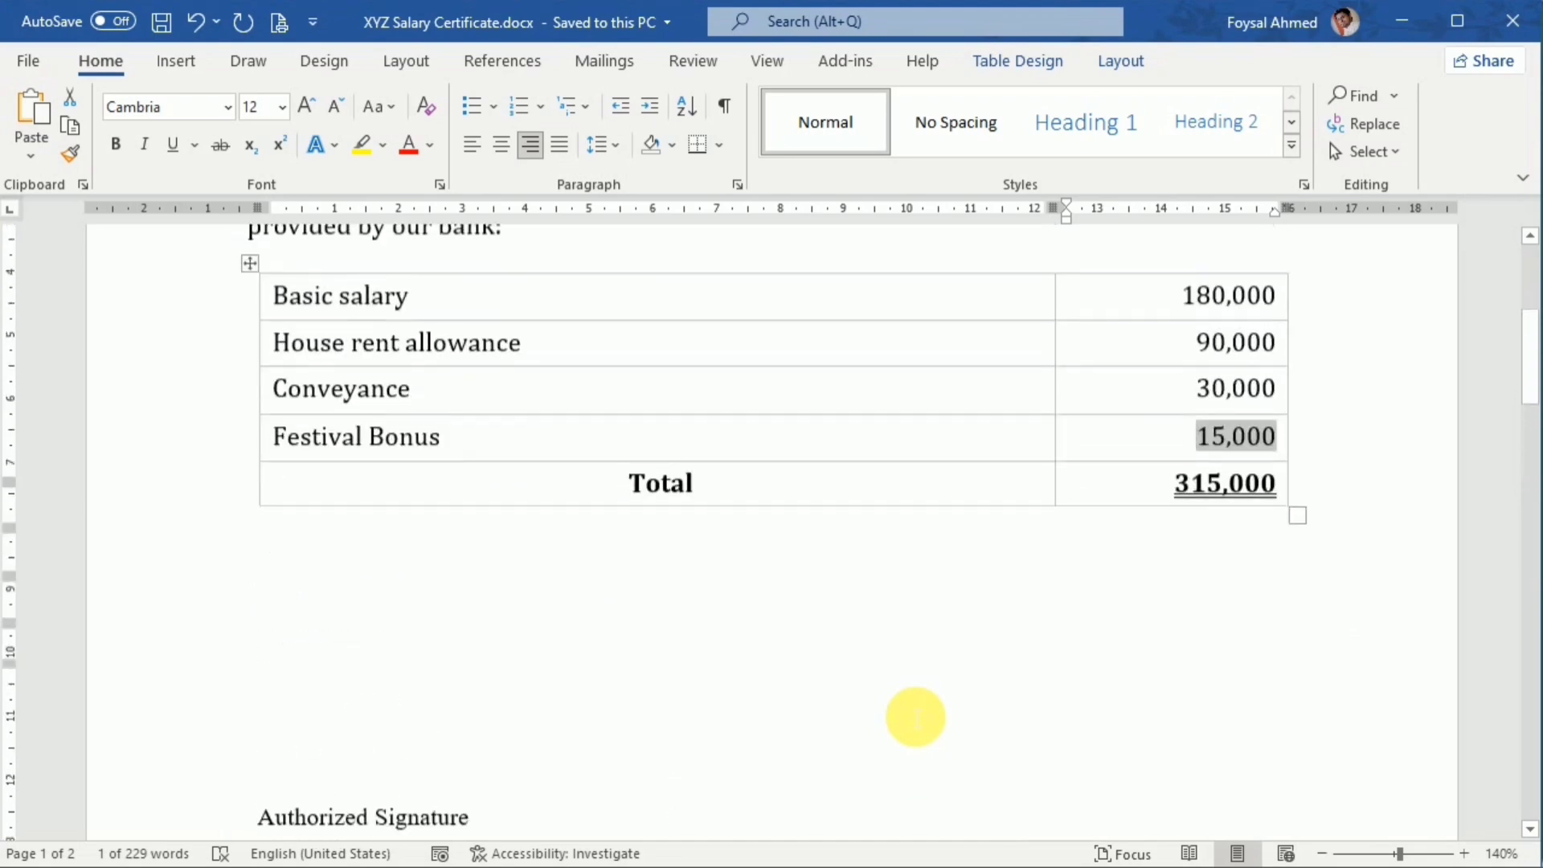
scroll(916, 717, "down", 6)
scroll(916, 717, "down", 6)
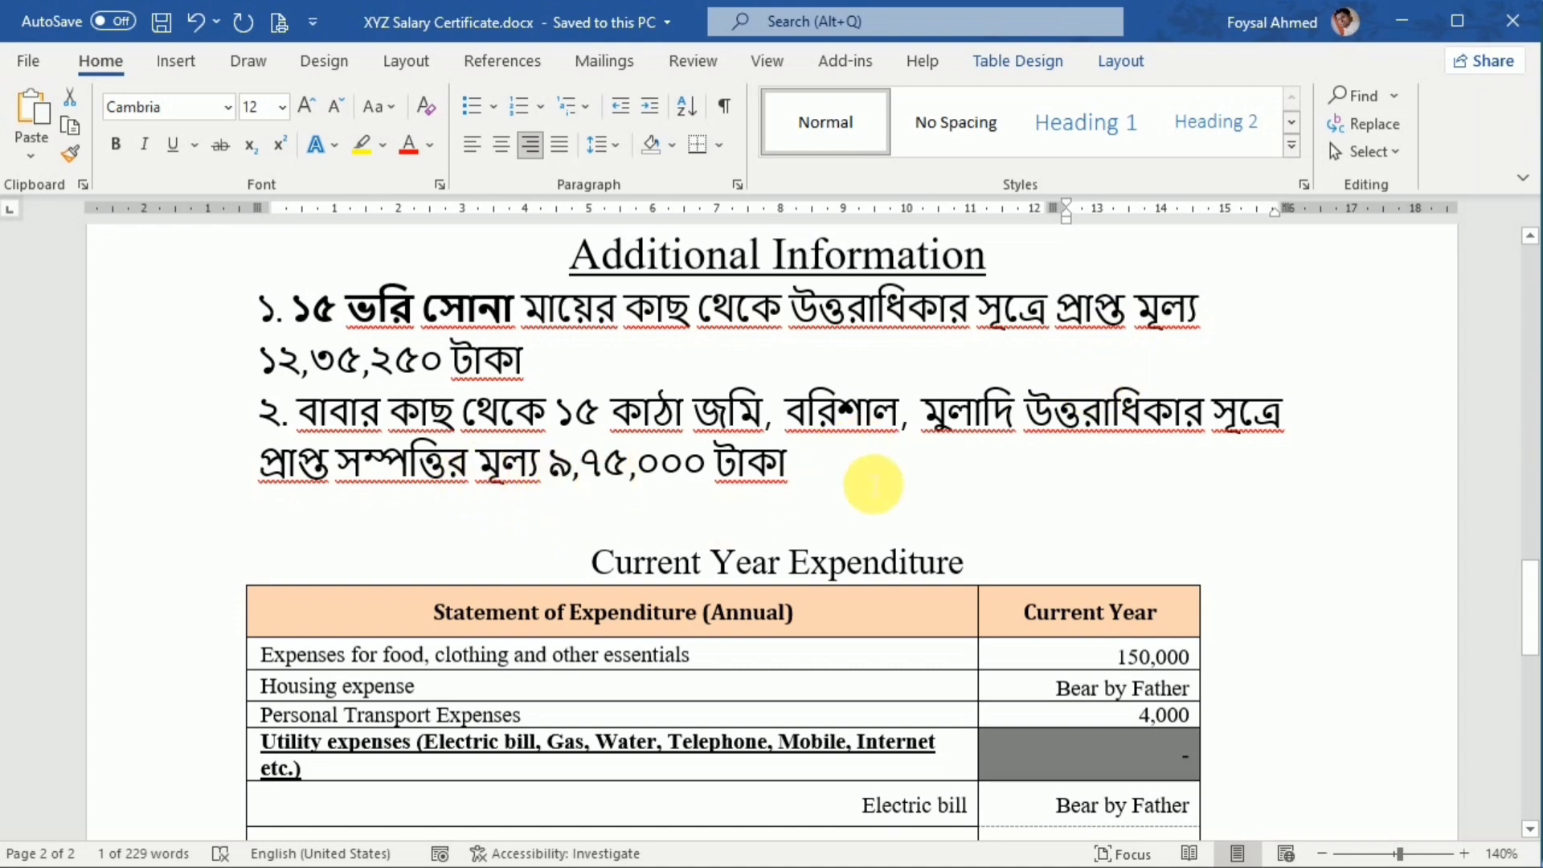
Switch to the Bank Statement Demo workbook in Excel and review the transactions, interest, bank charge and final balance
mouse_move(1149, 847)
left_click(1194, 809)
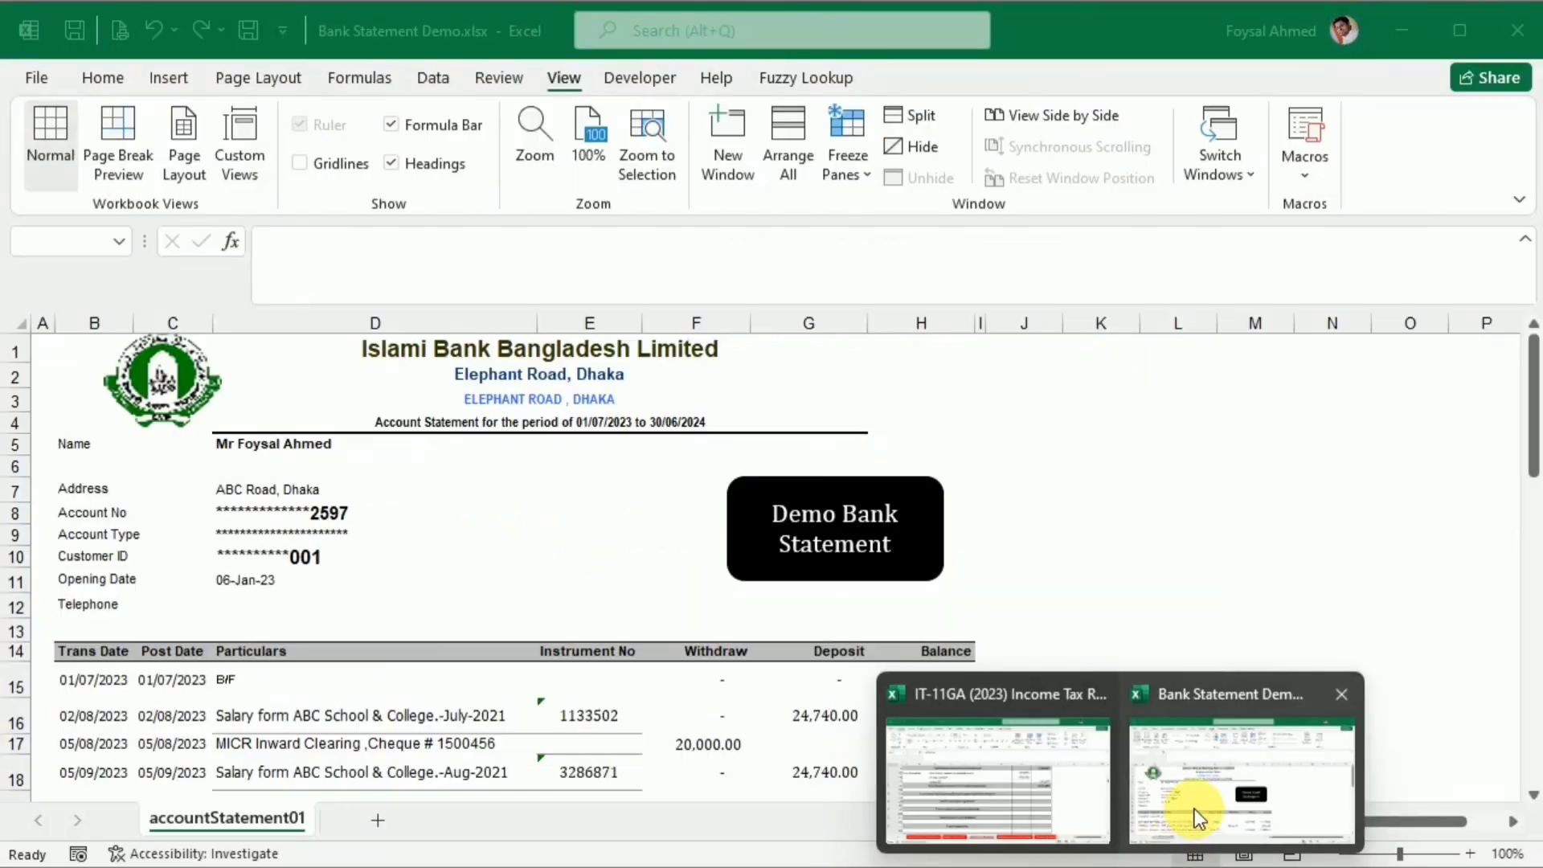
scroll(422, 592, "down", 3)
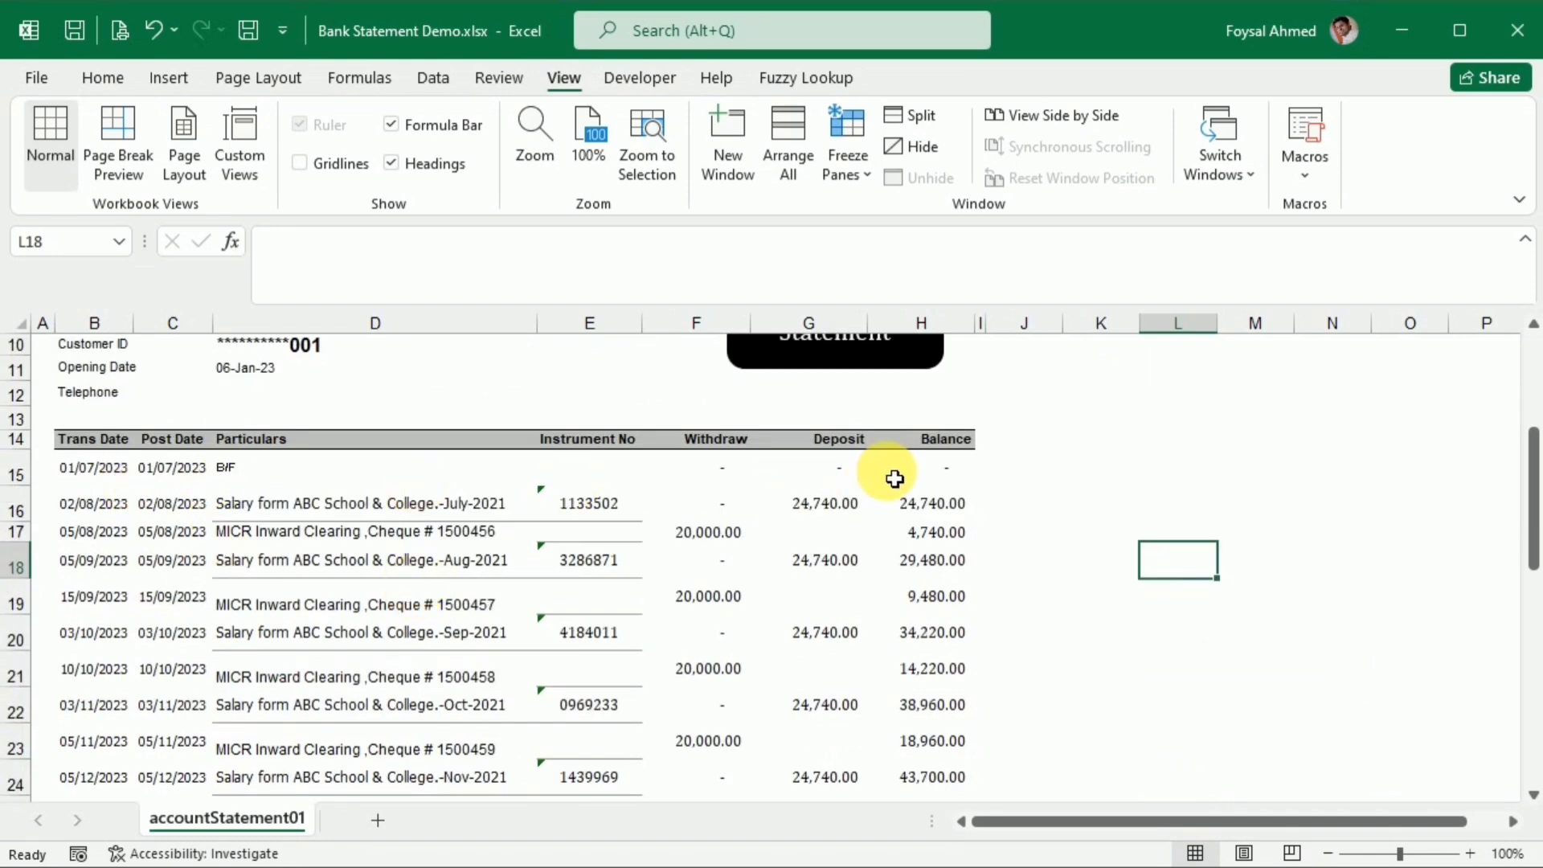
scroll(878, 596, "down", 9)
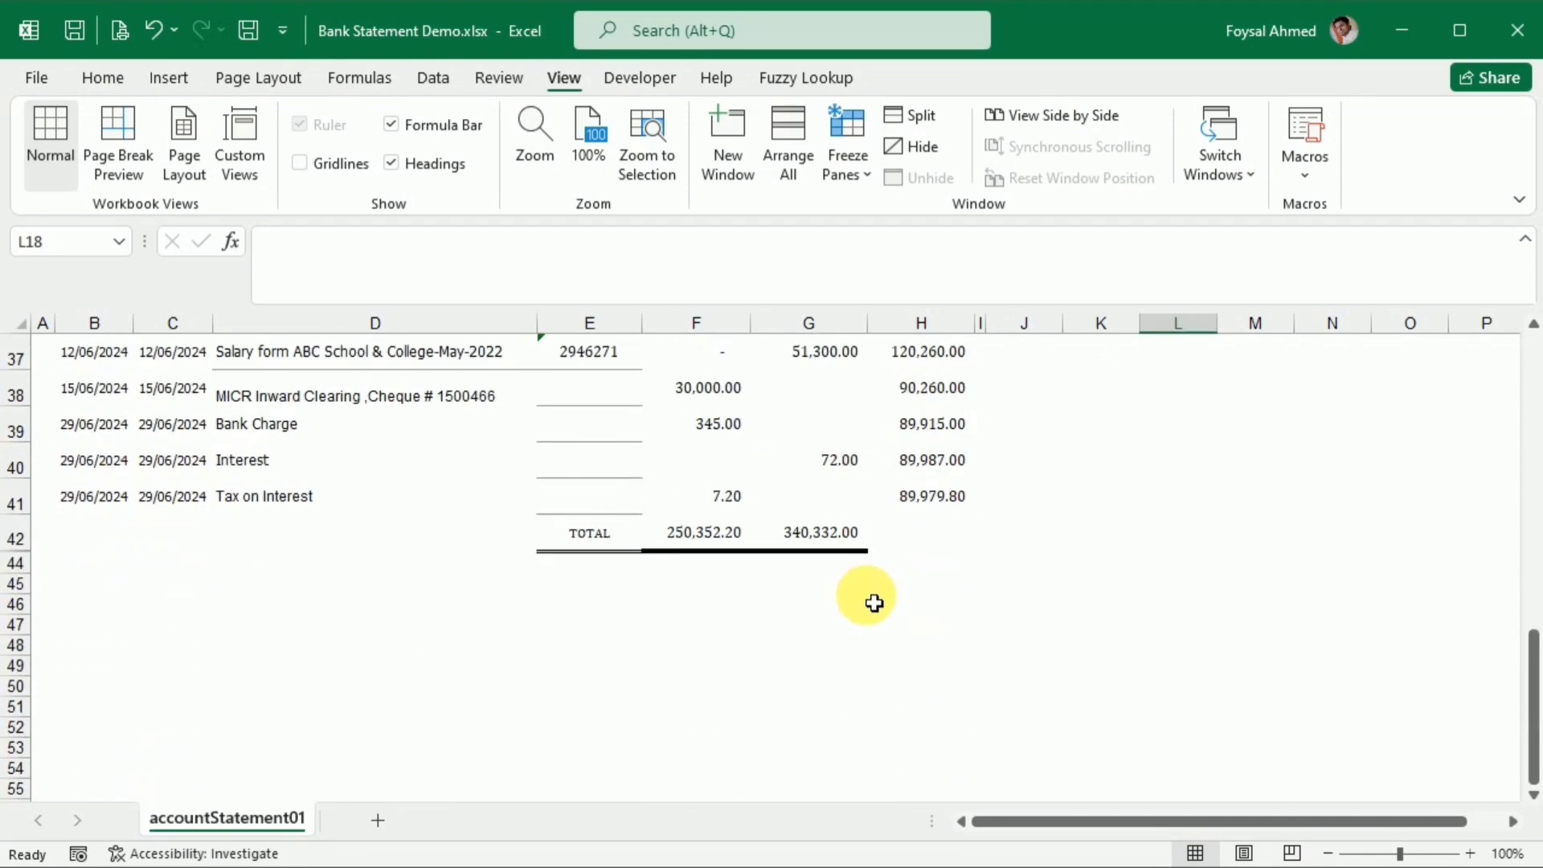
left_click(930, 499)
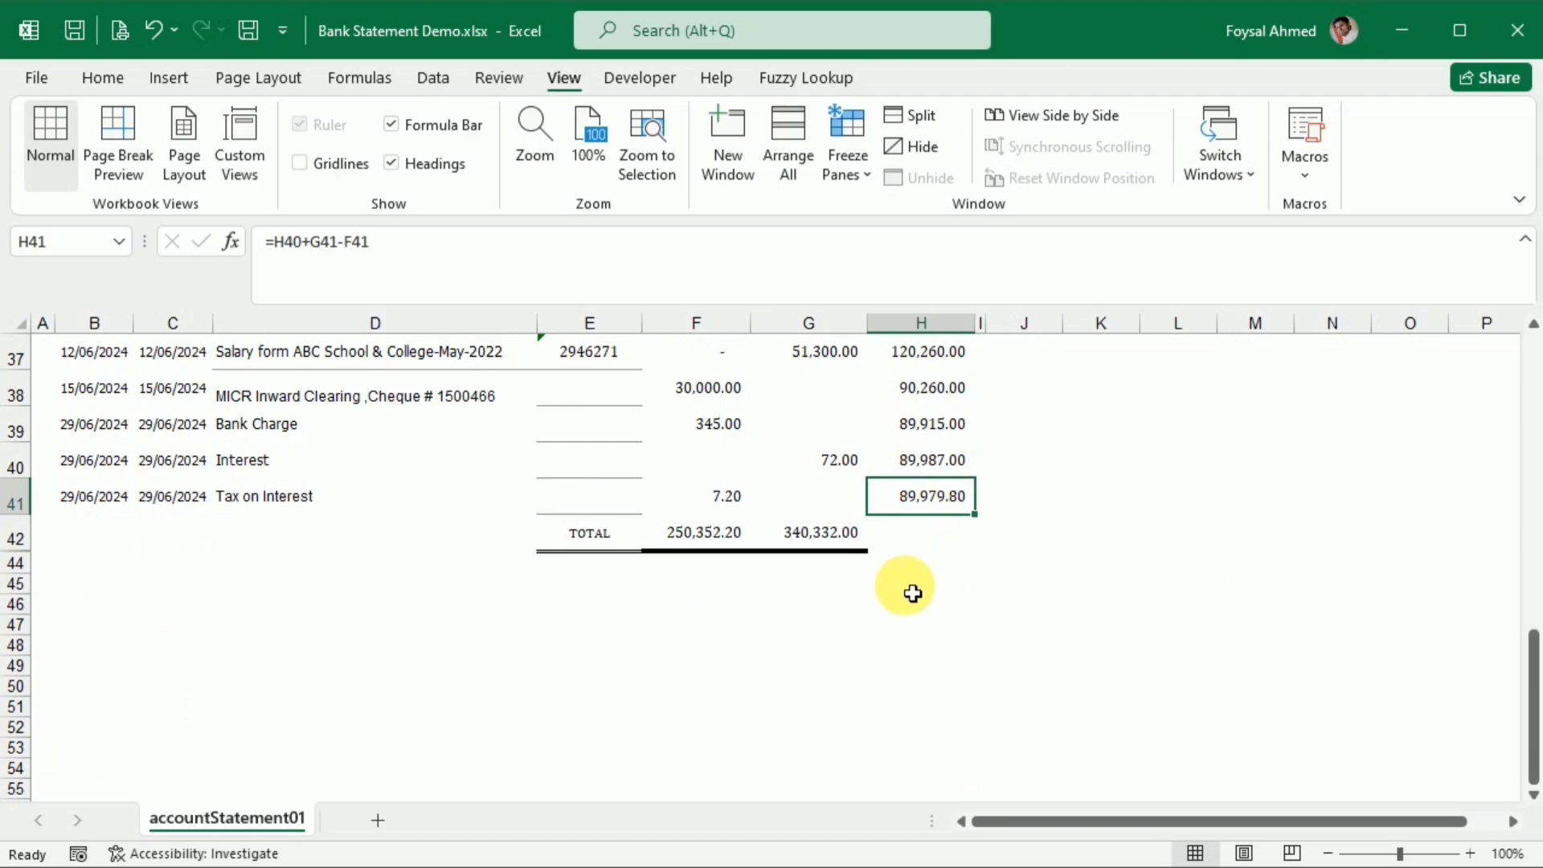
scroll(913, 592, "up", 12)
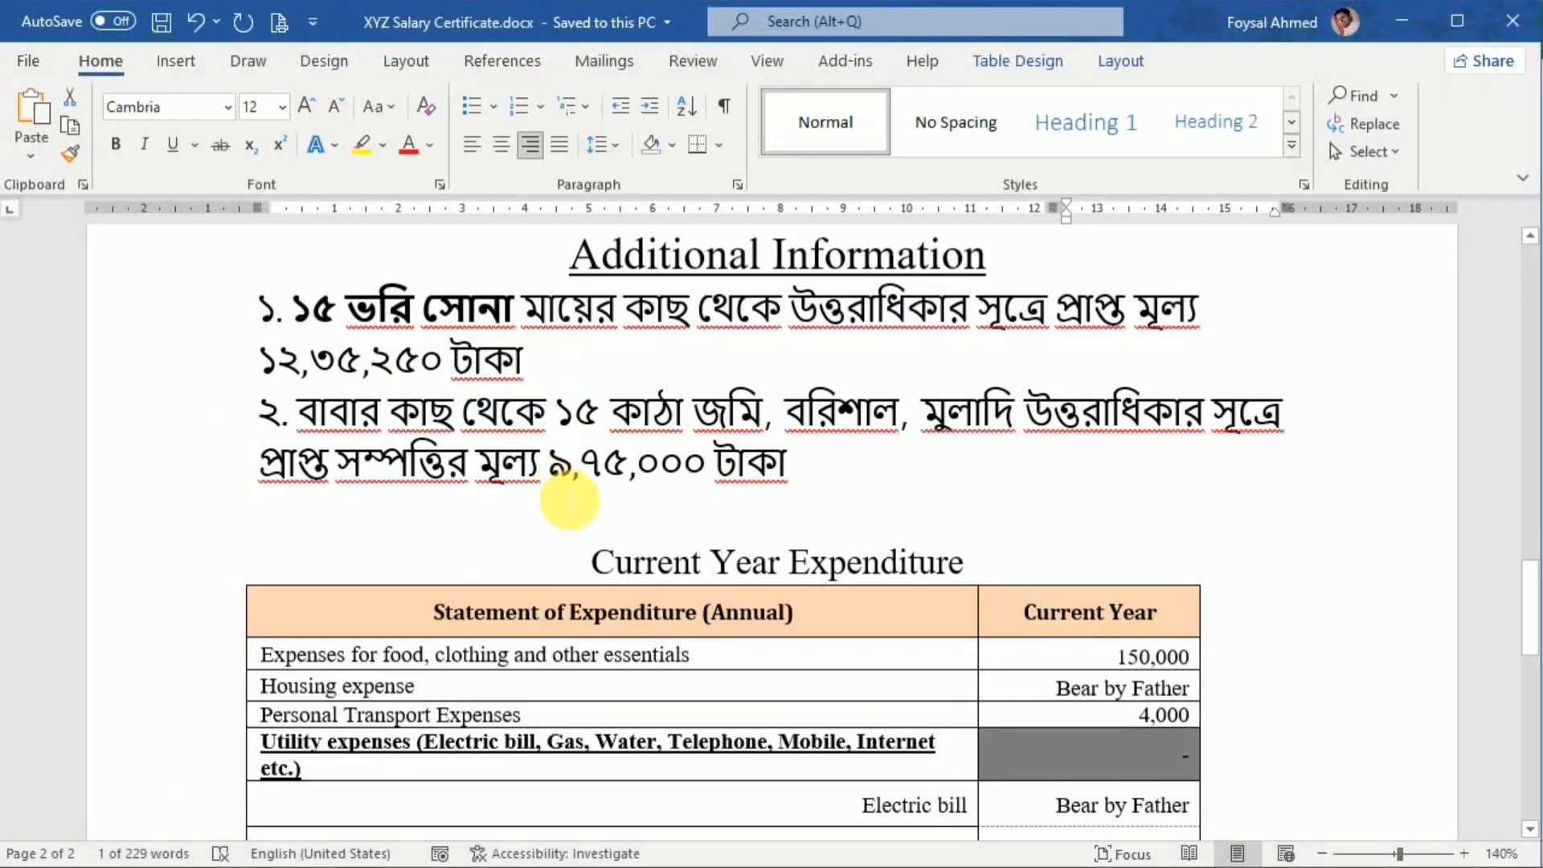
Return to the IT-11GA workbook, check the Actual Investment Calculation sheet and hide it
left_click(972, 867)
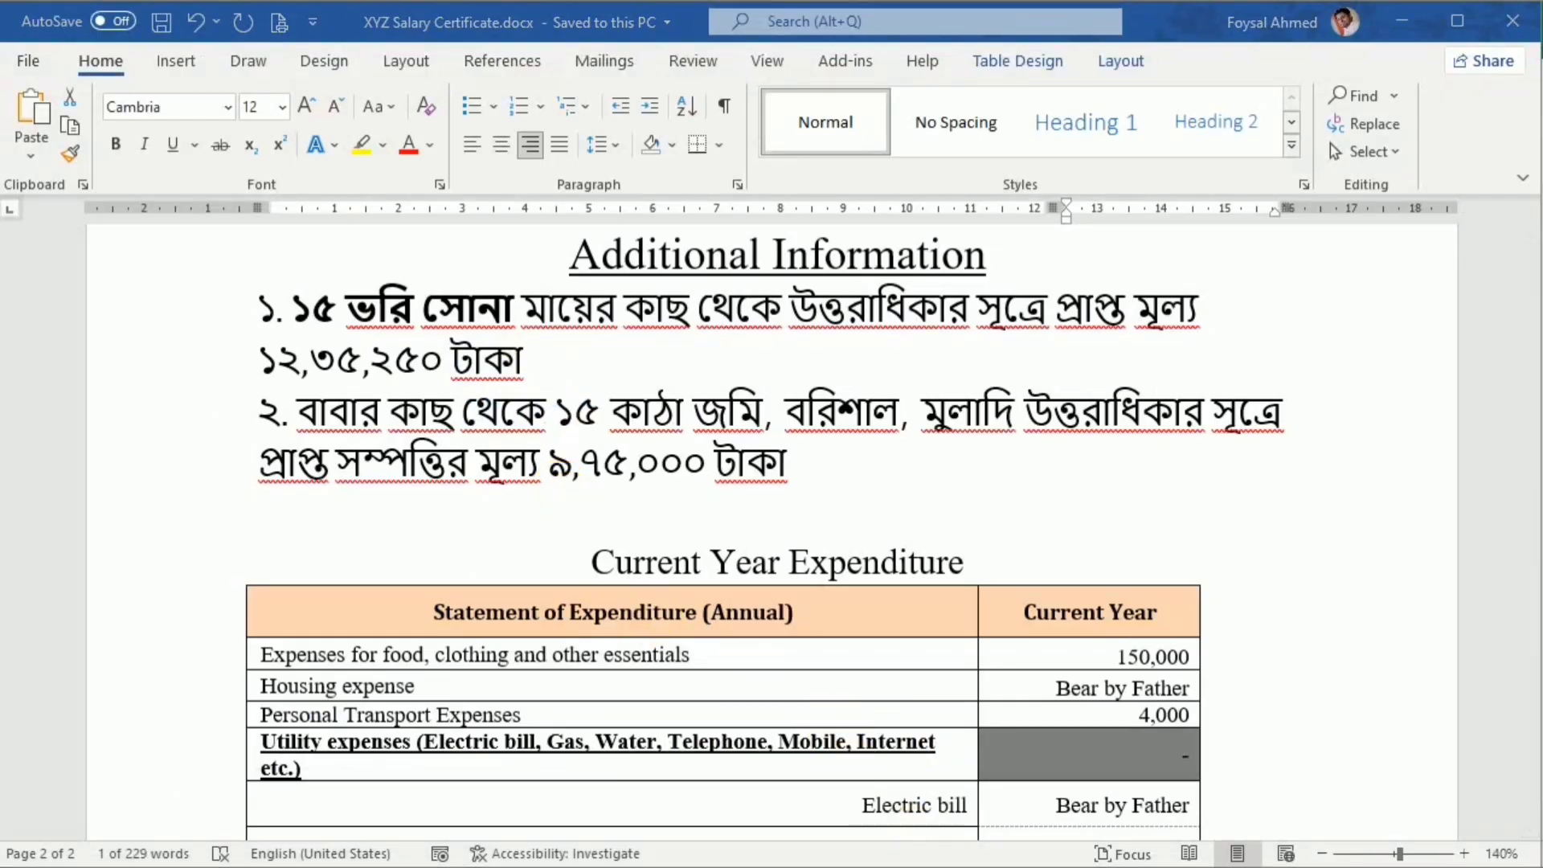
left_click(1052, 799)
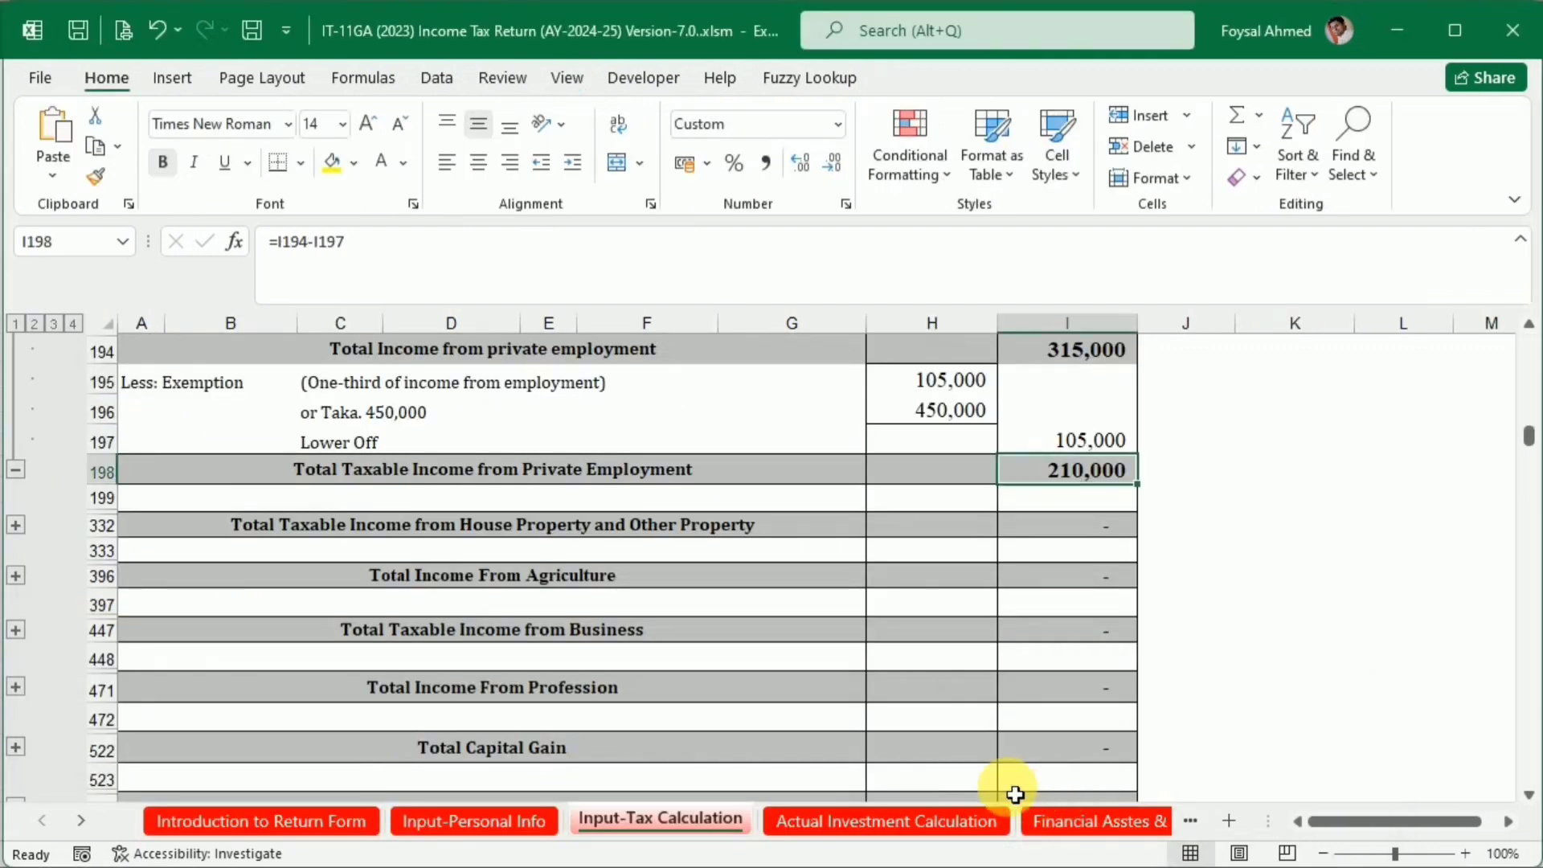
left_click(857, 821)
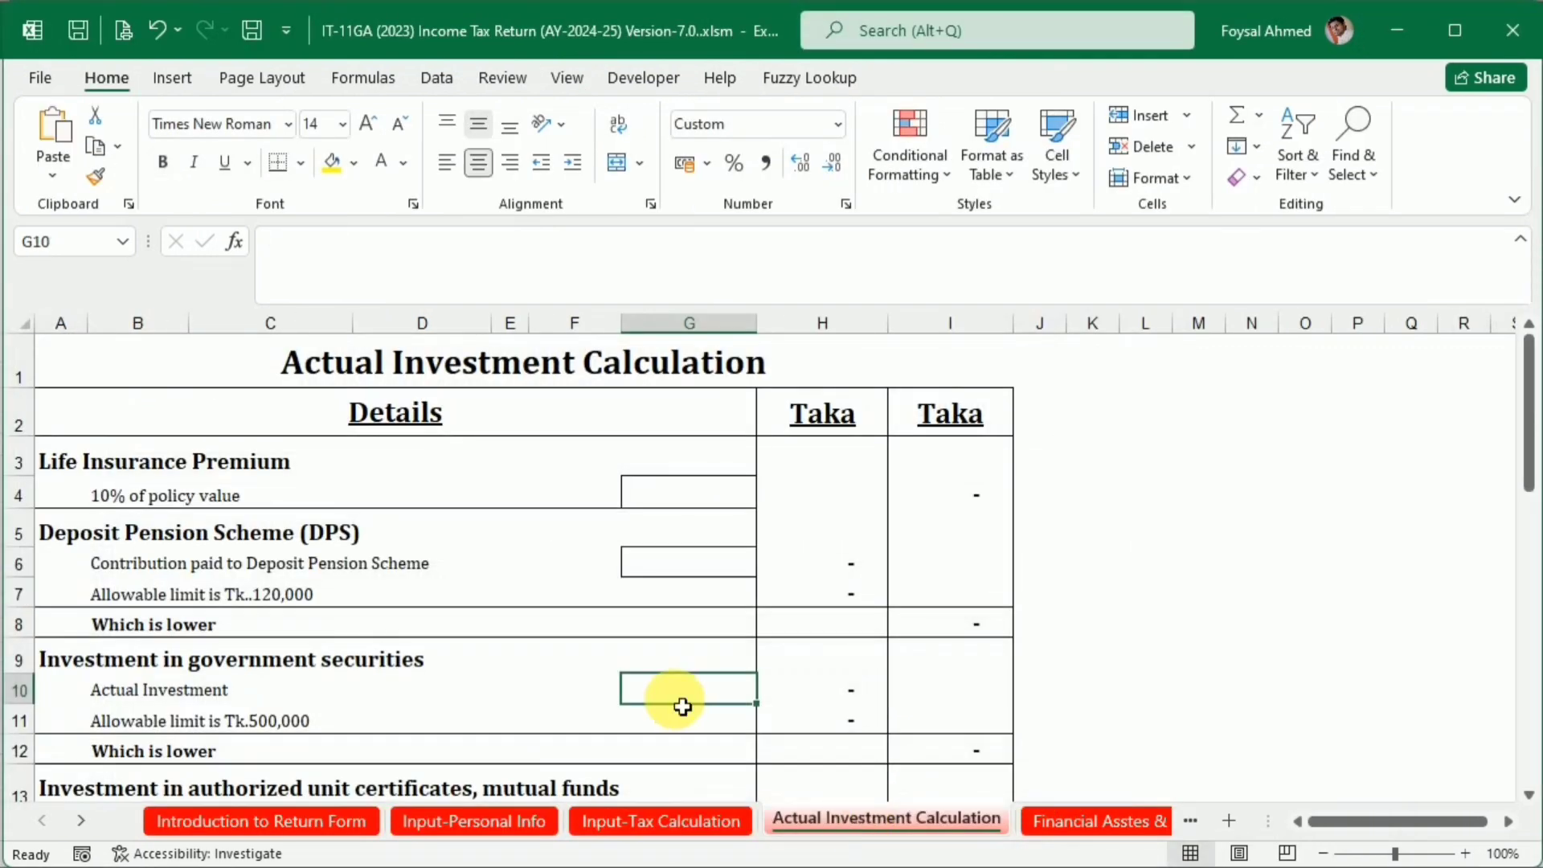
scroll(682, 702, "down", 6)
scroll(682, 705, "up", 6)
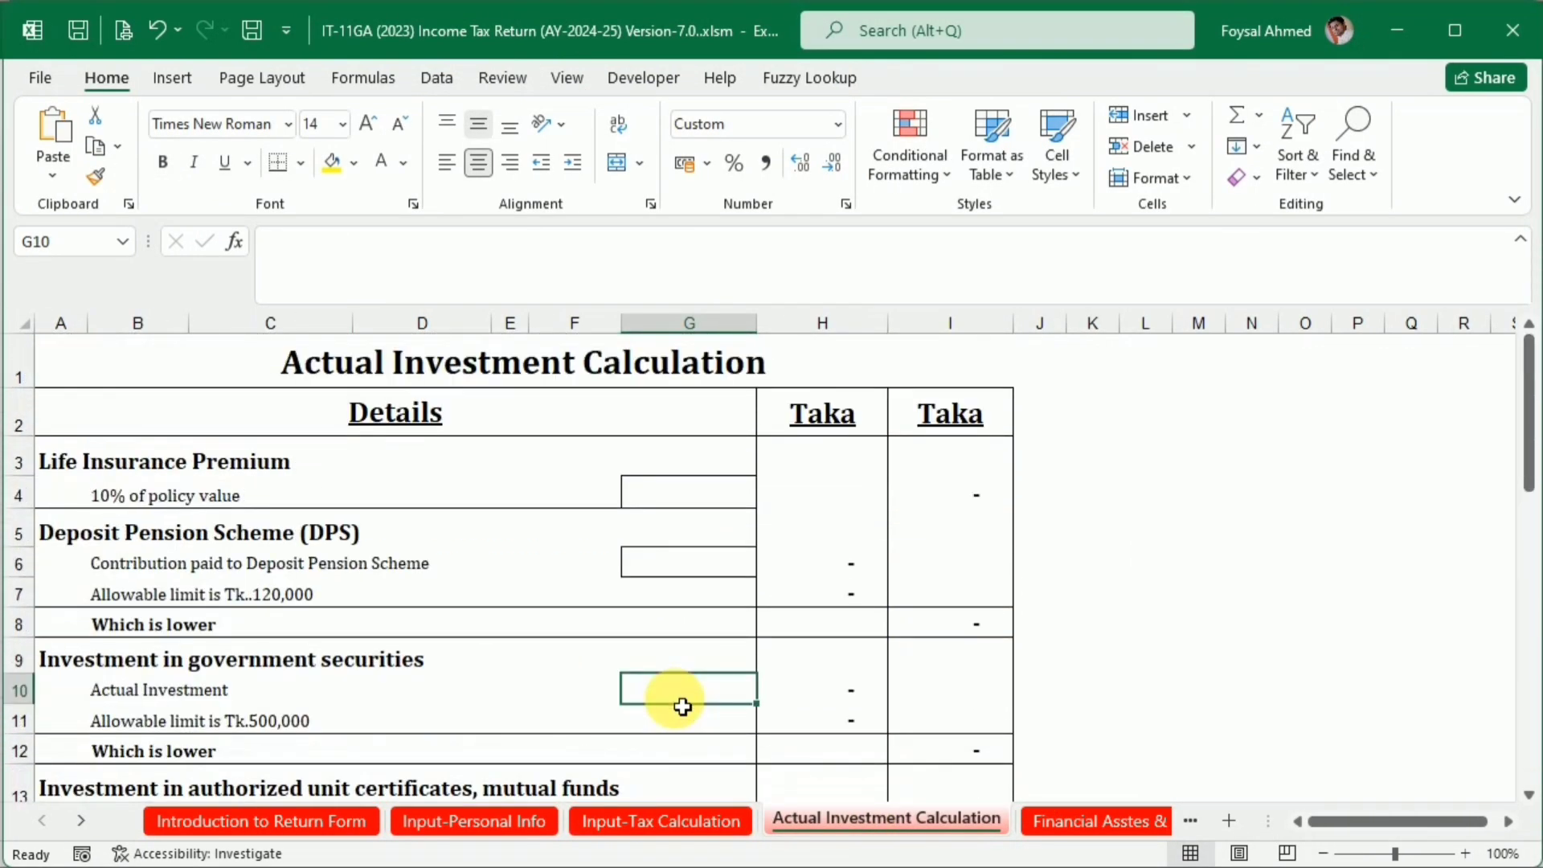
right_click(904, 813)
left_click(985, 716)
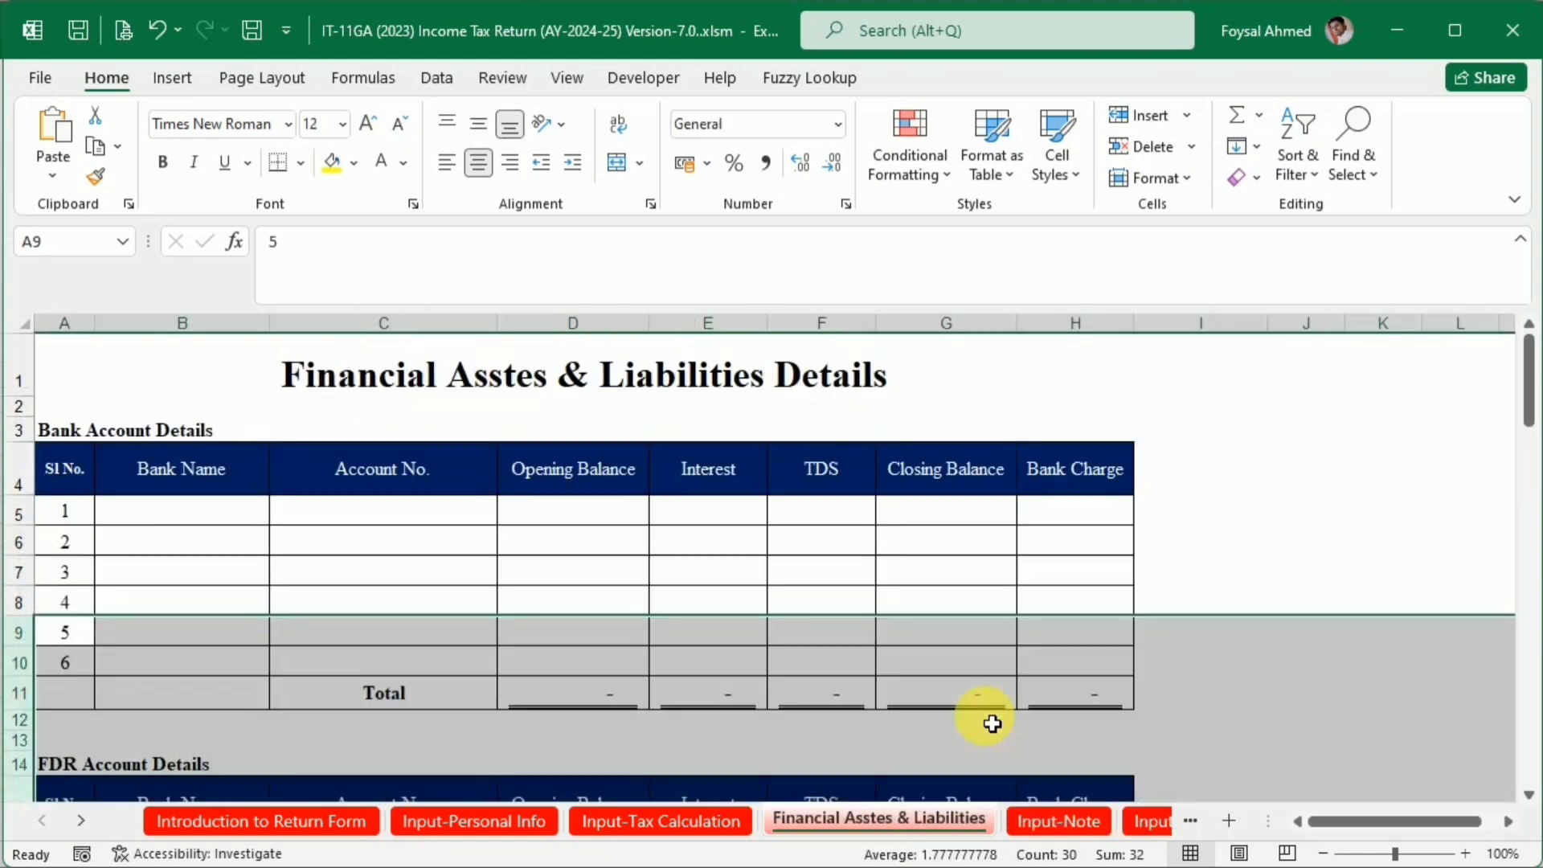
Enter IBBL as the bank name in the first line of Bank Account Details on the Financial Asstes & Liabilities sheet
left_click(179, 511)
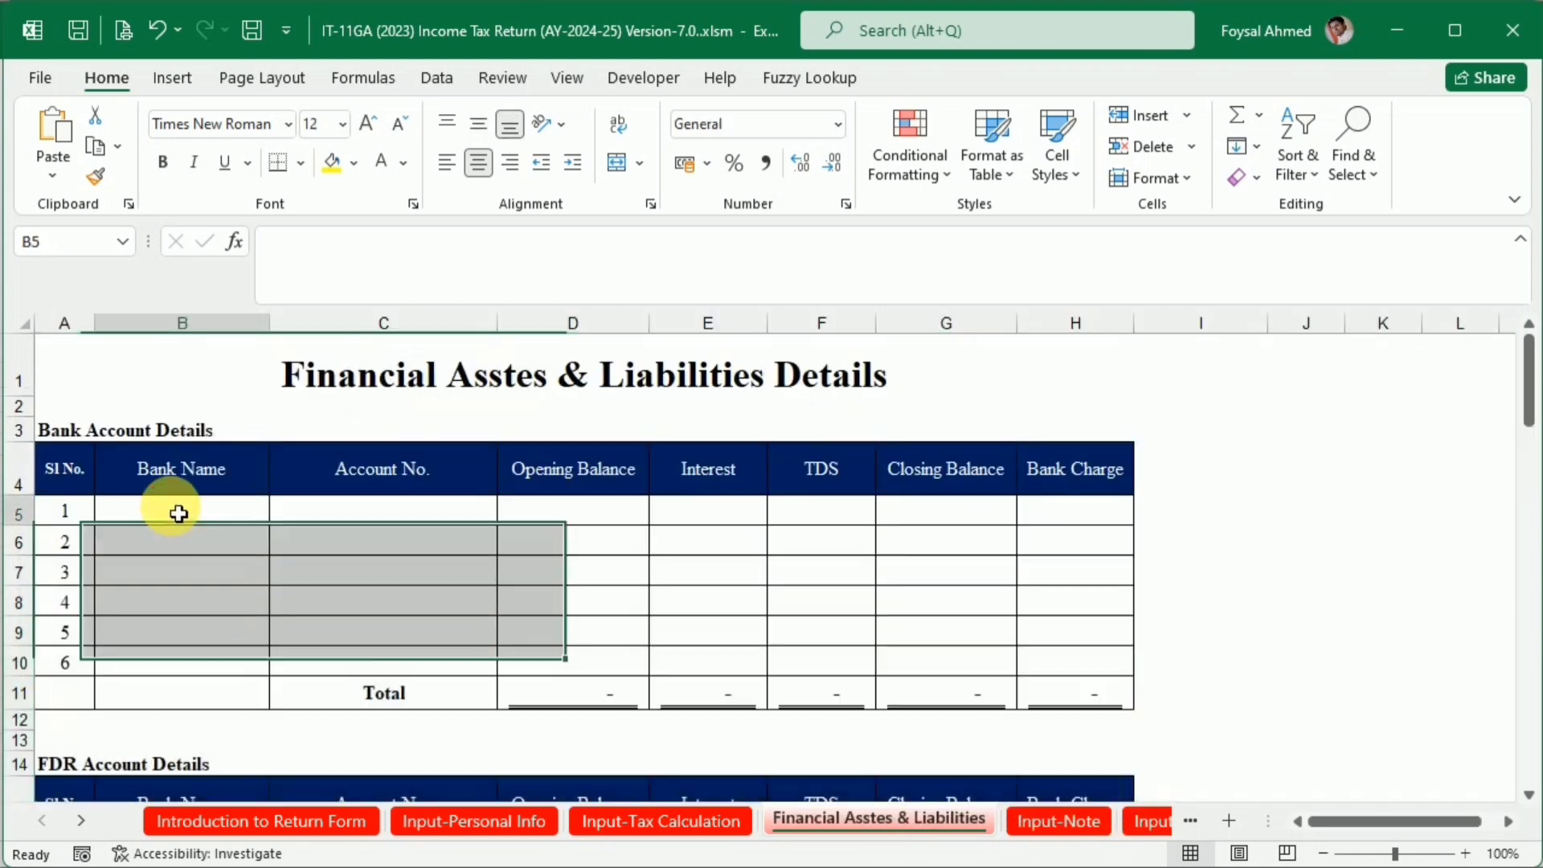
type("IBBL")
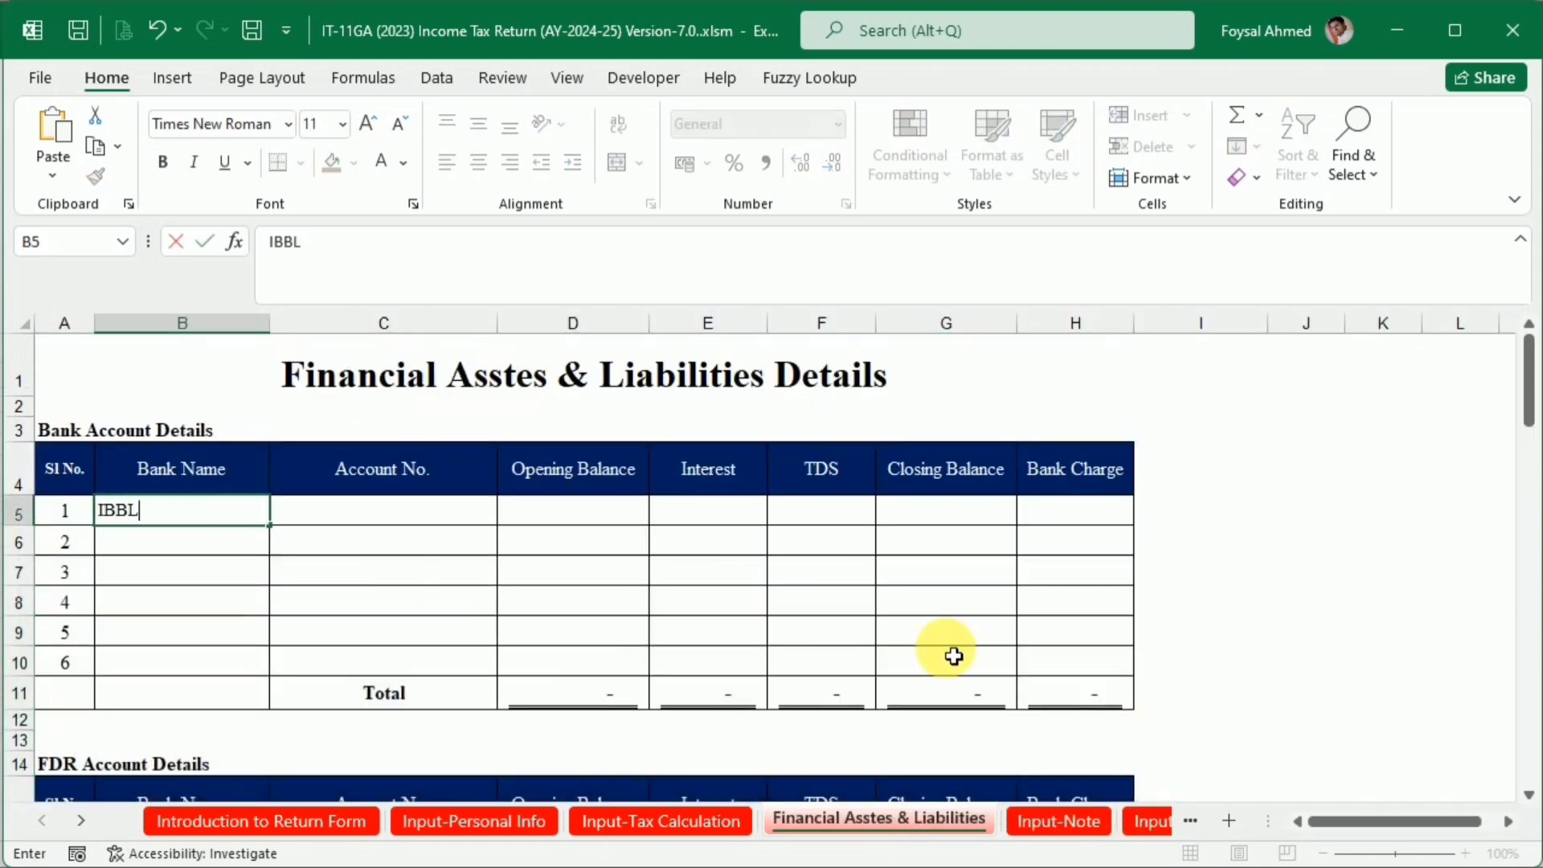
key("Return")
key("Up")
key("Right")
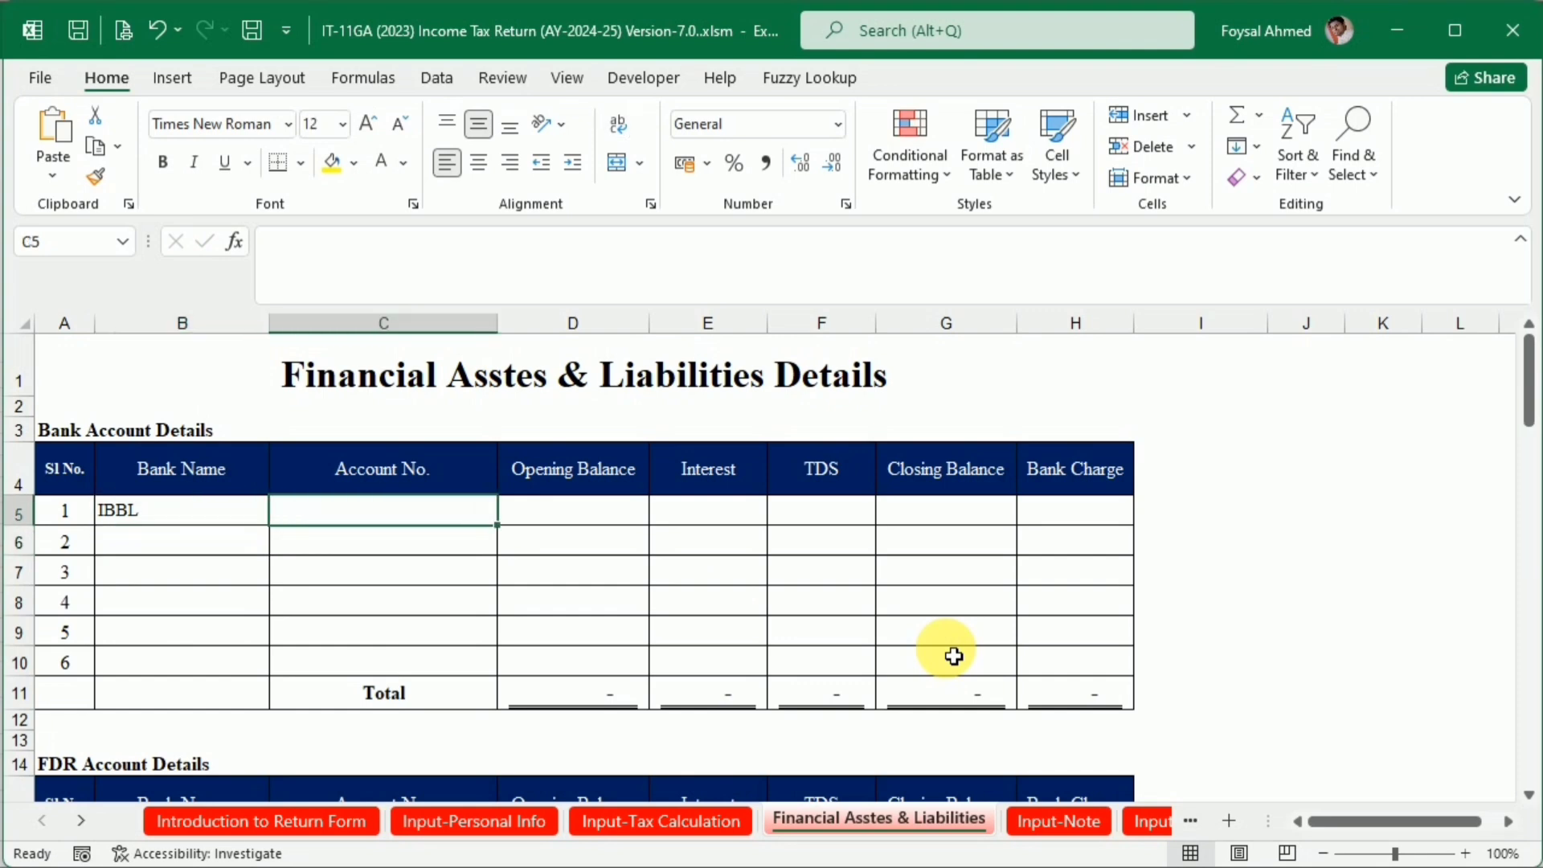
Copy the masked account number from the Bank Statement Demo workbook into the Account No. cell C5 of the IBBL line
key("alt+Tab")
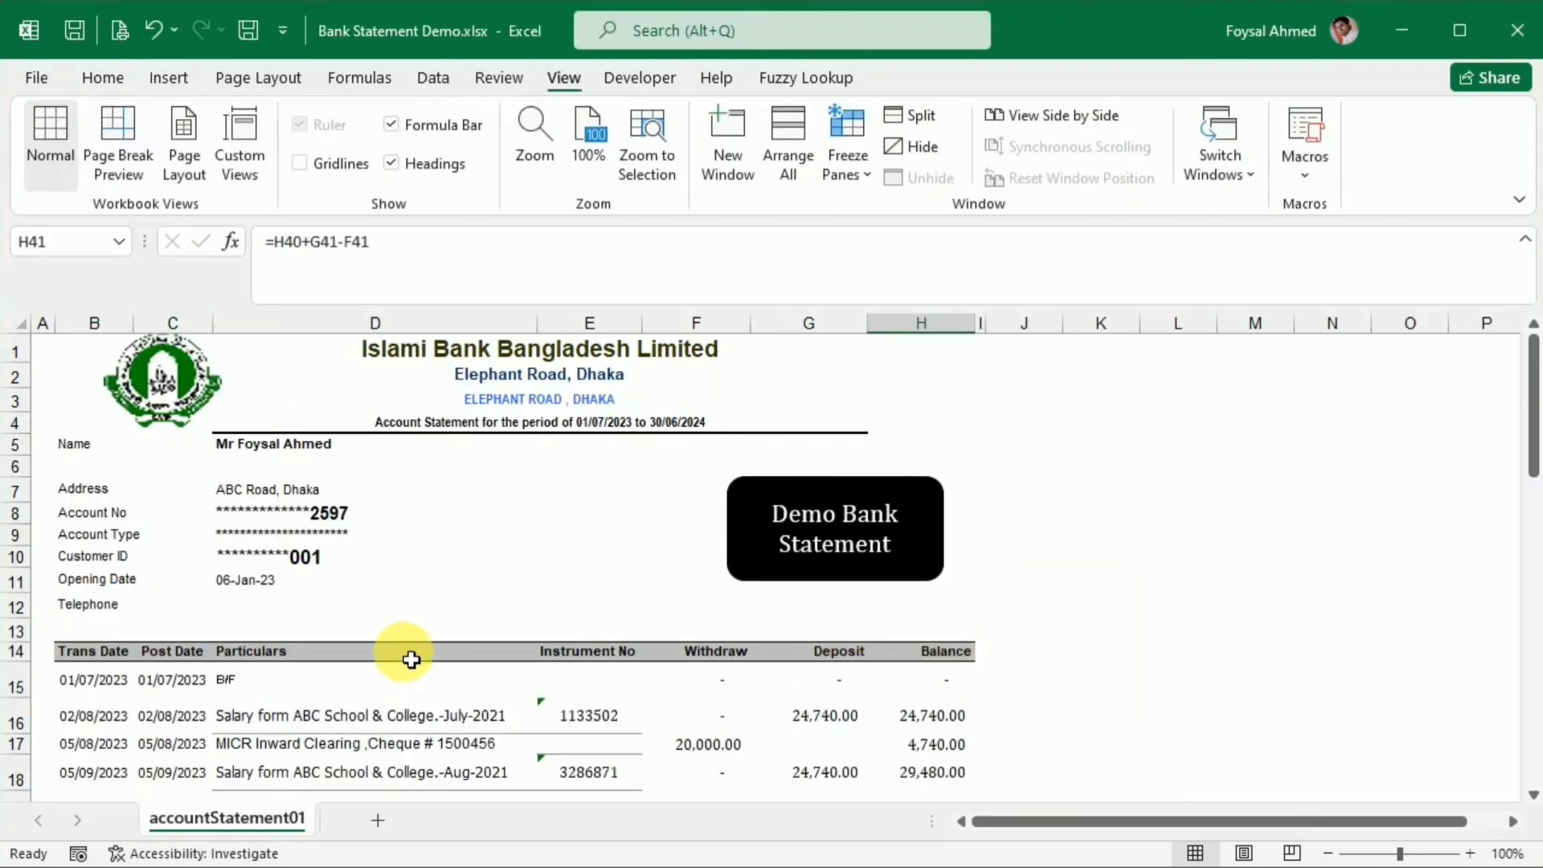
left_click(246, 514)
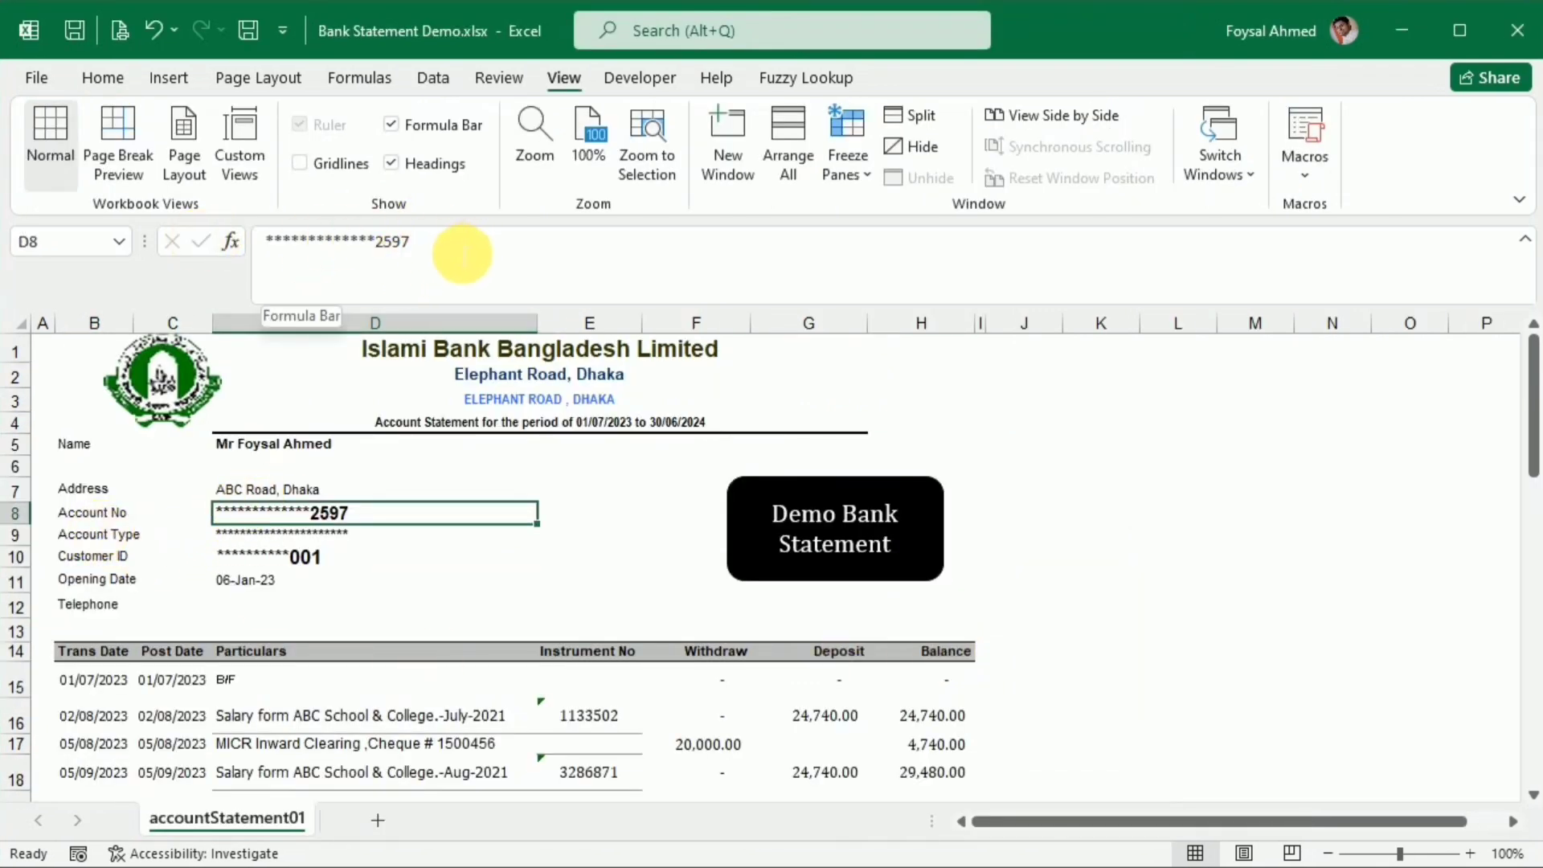
left_click_drag(429, 256, 188, 255)
key("Escape")
key("alt+Tab")
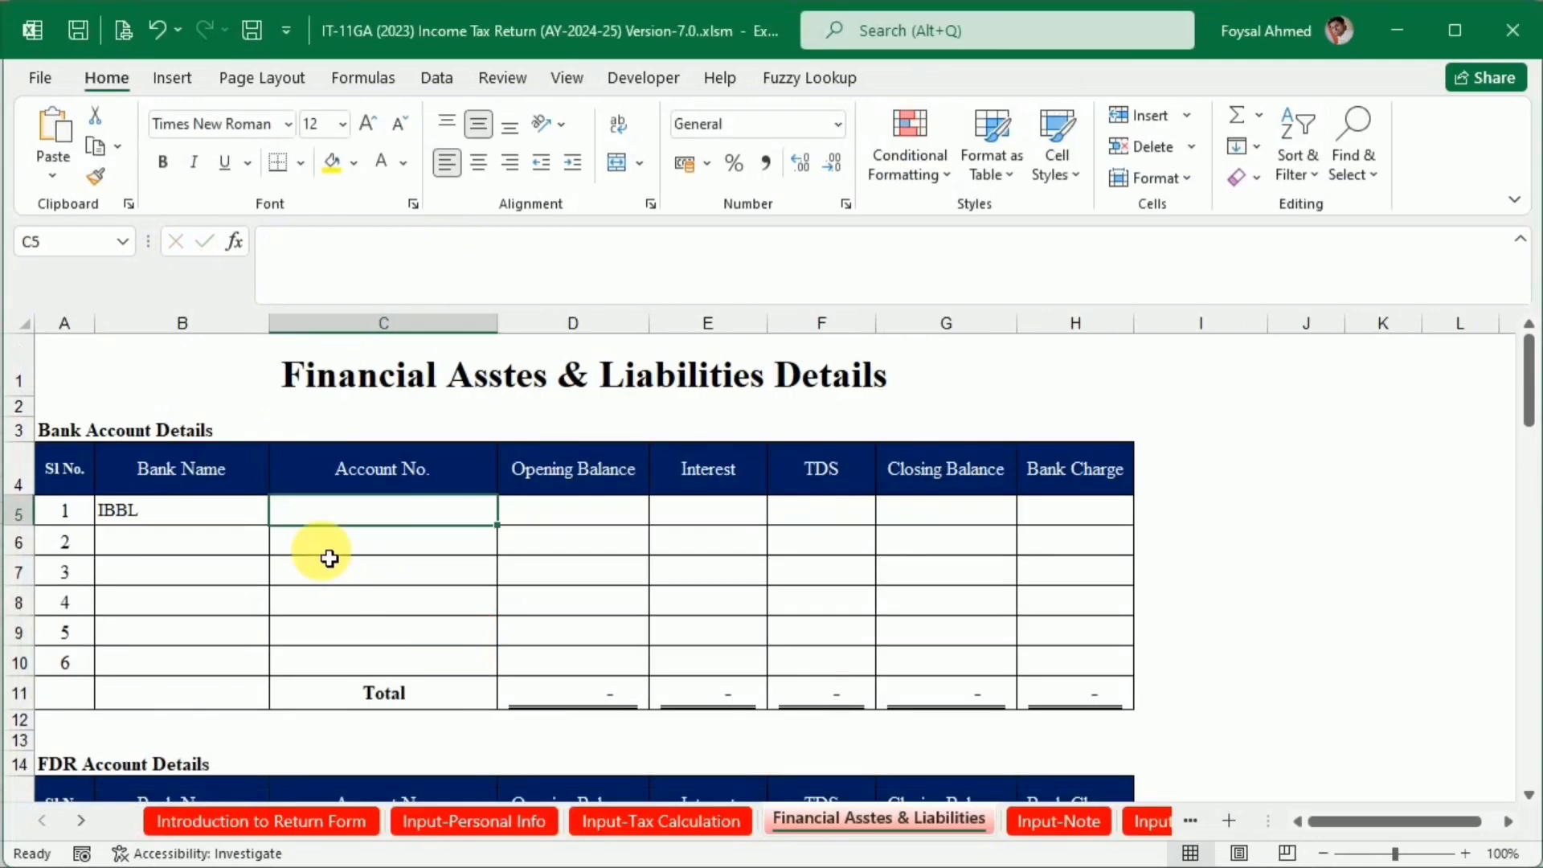
double_click(345, 518)
key("ctrl+v")
left_click(369, 630)
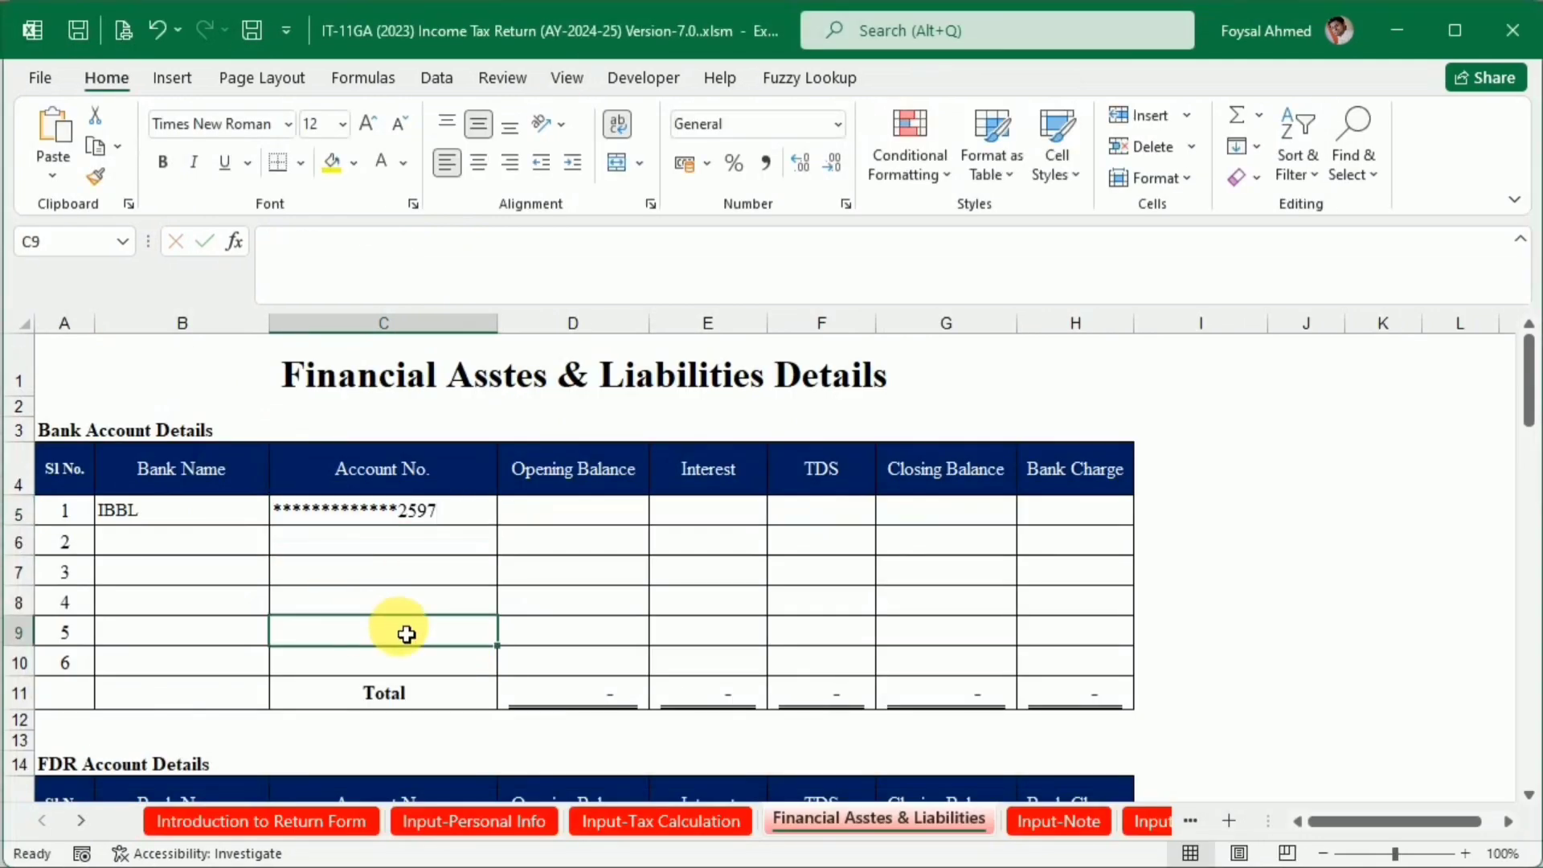
Link the Closing Balance cell G5 of the IBBL line to the final balance in cell H41 of the Bank Statement Demo workbook
key("alt+Tab")
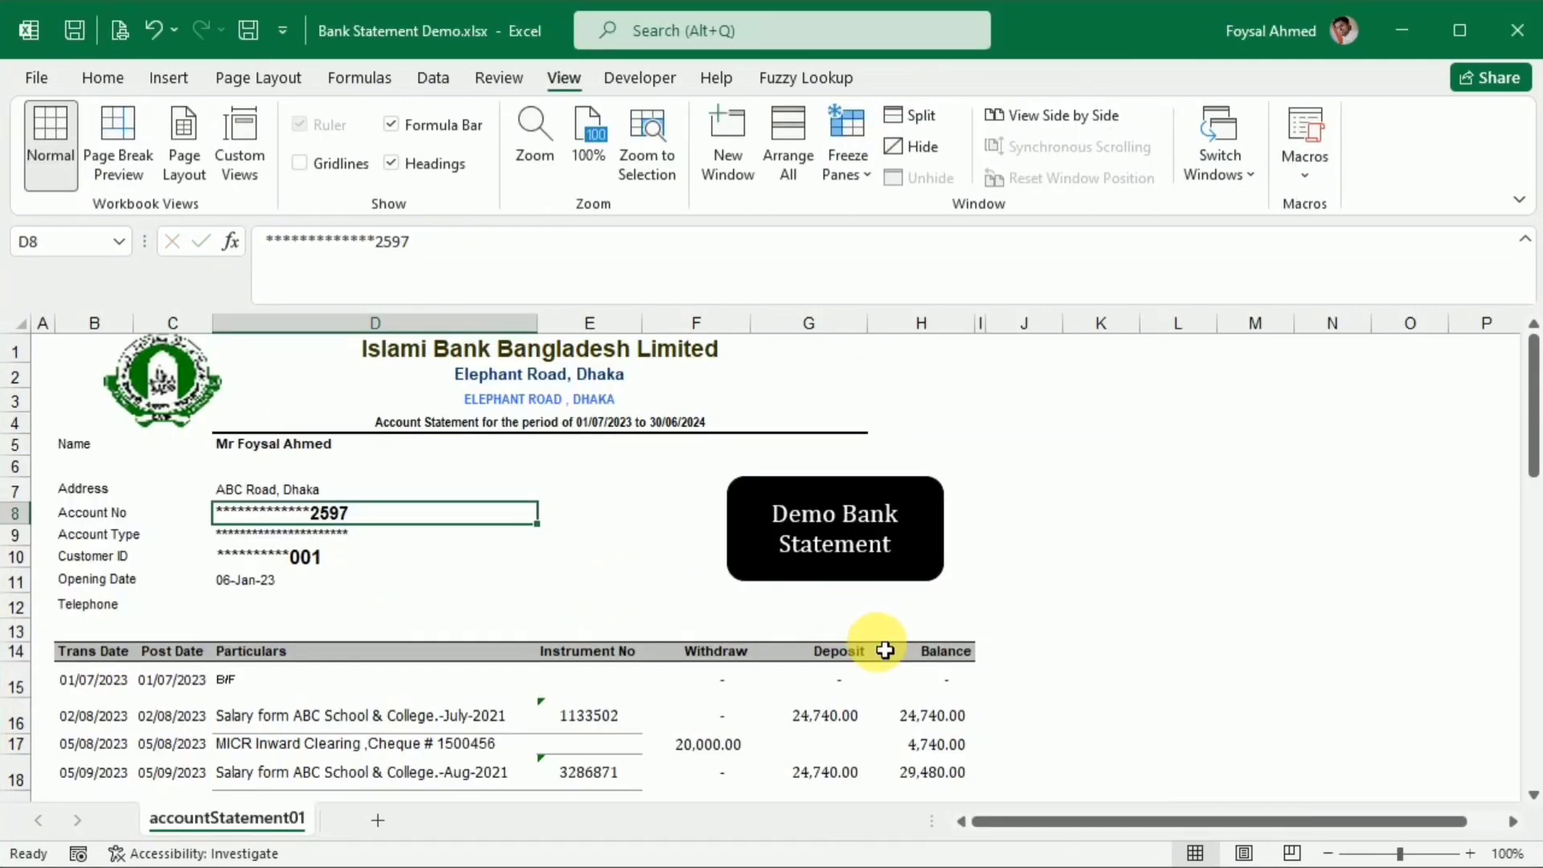
scroll(885, 650, "down", 11)
left_click(959, 615)
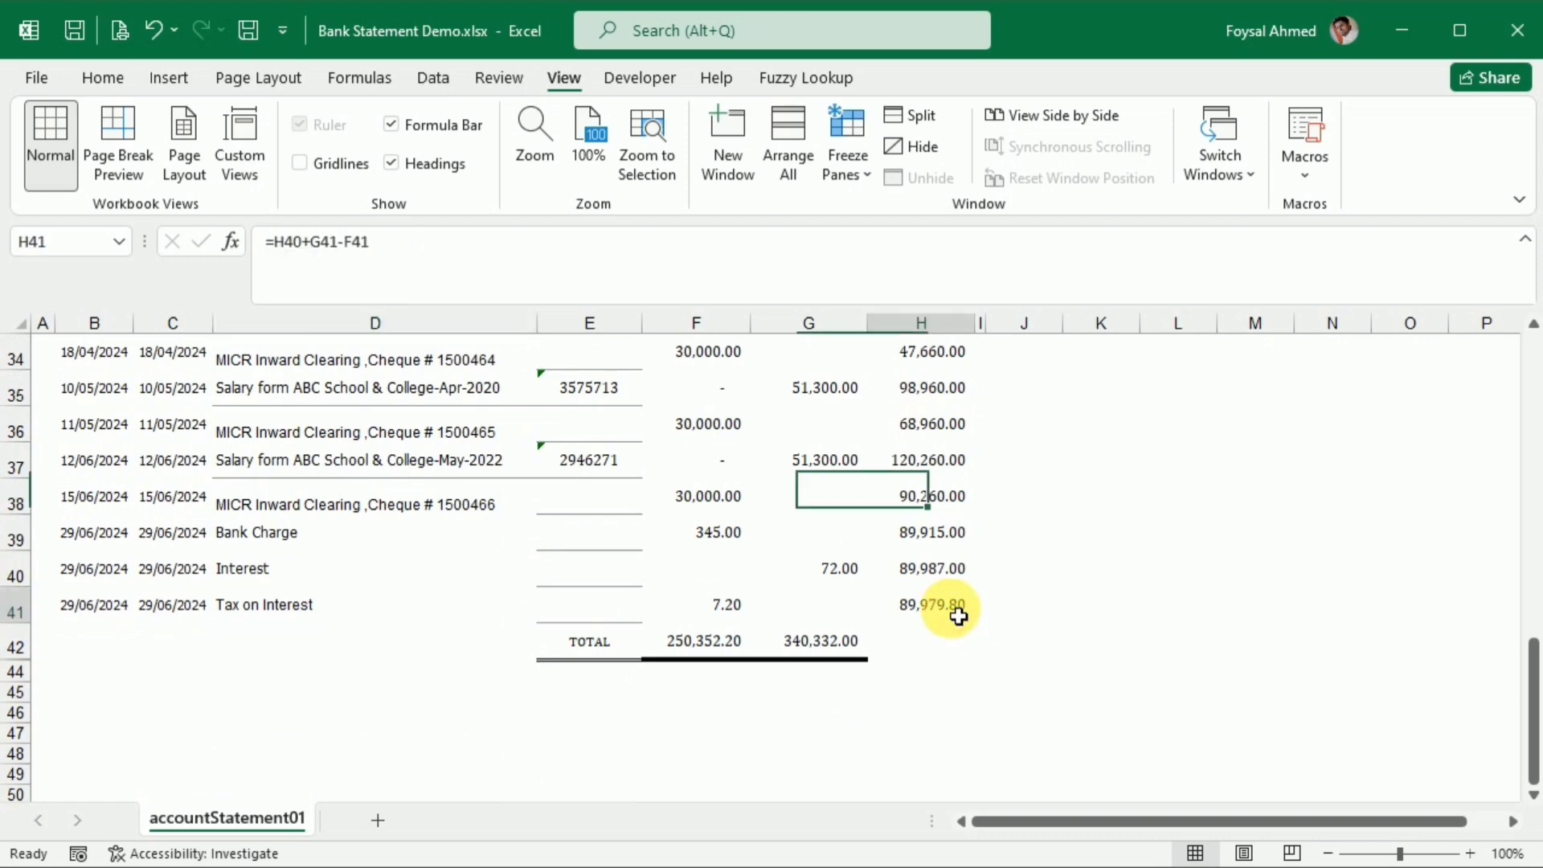
key("alt+Tab")
left_click(994, 525)
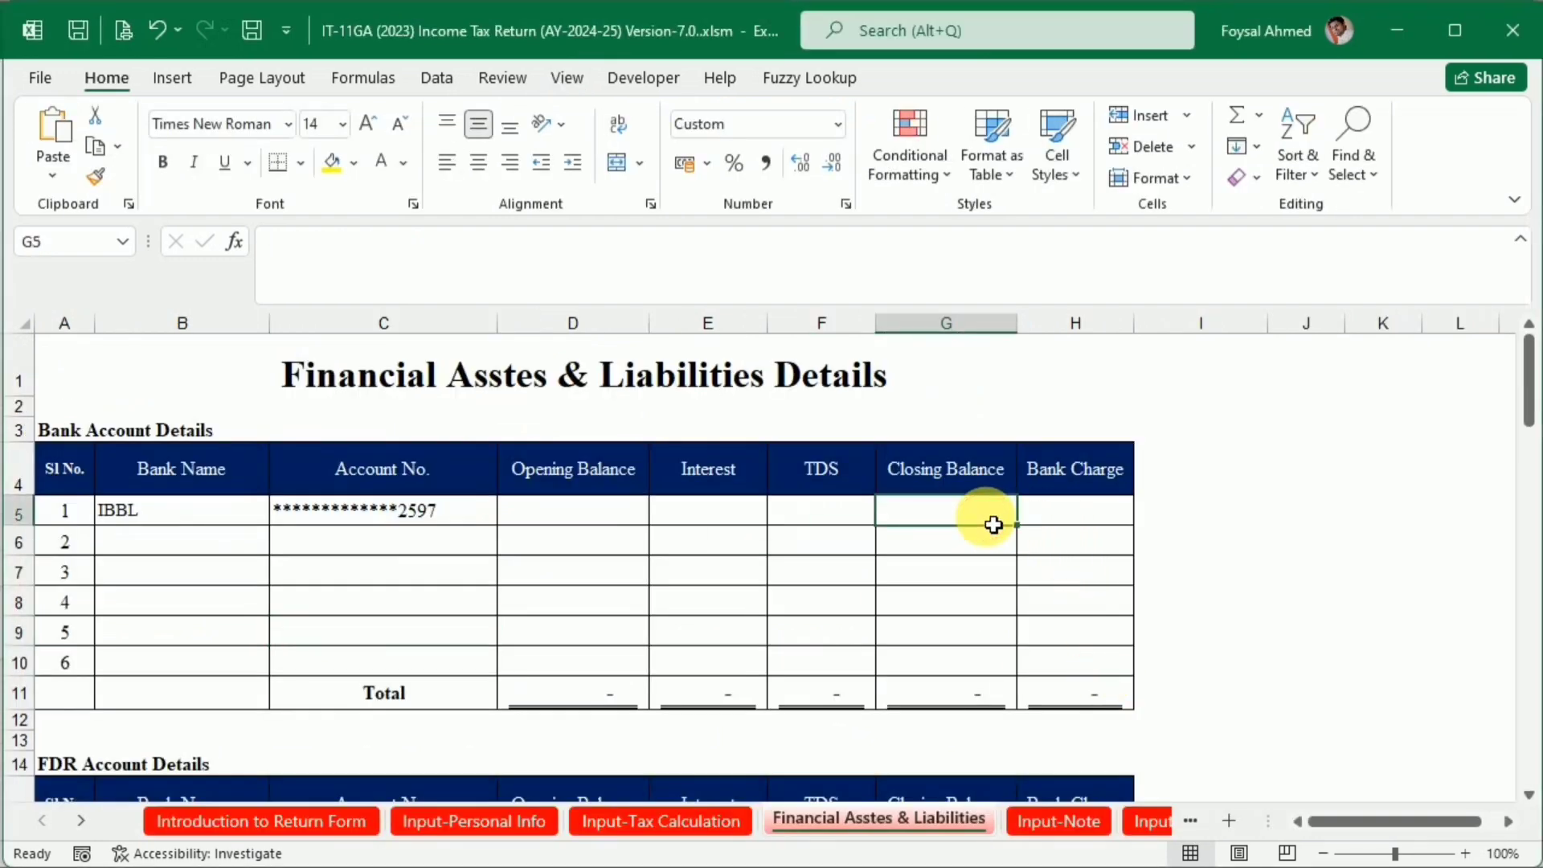
type("=")
key("alt+Tab")
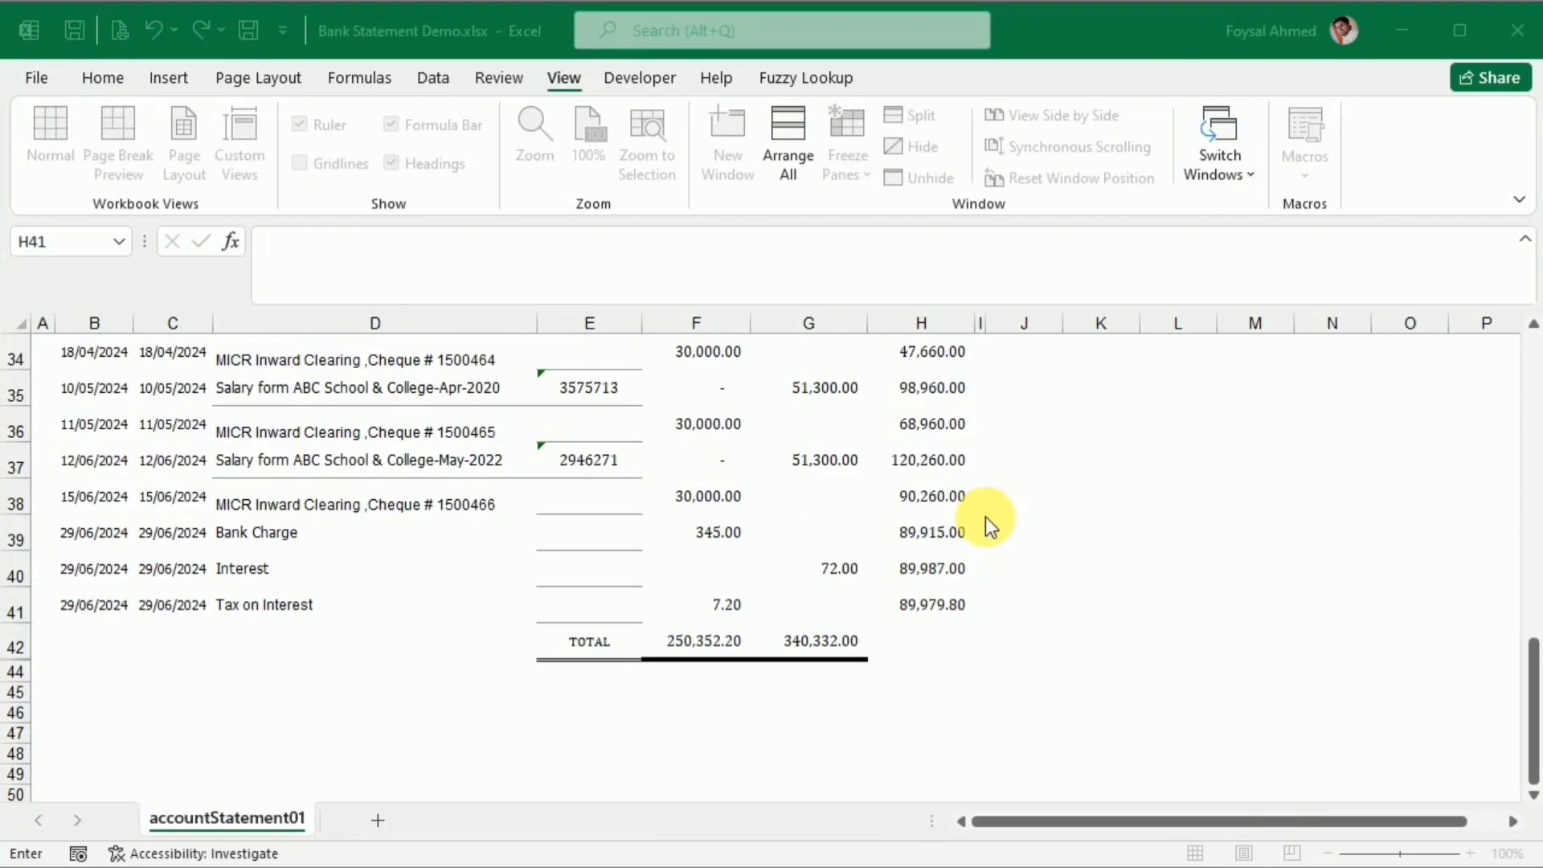
left_click(912, 611)
key("alt+Tab")
key("Return")
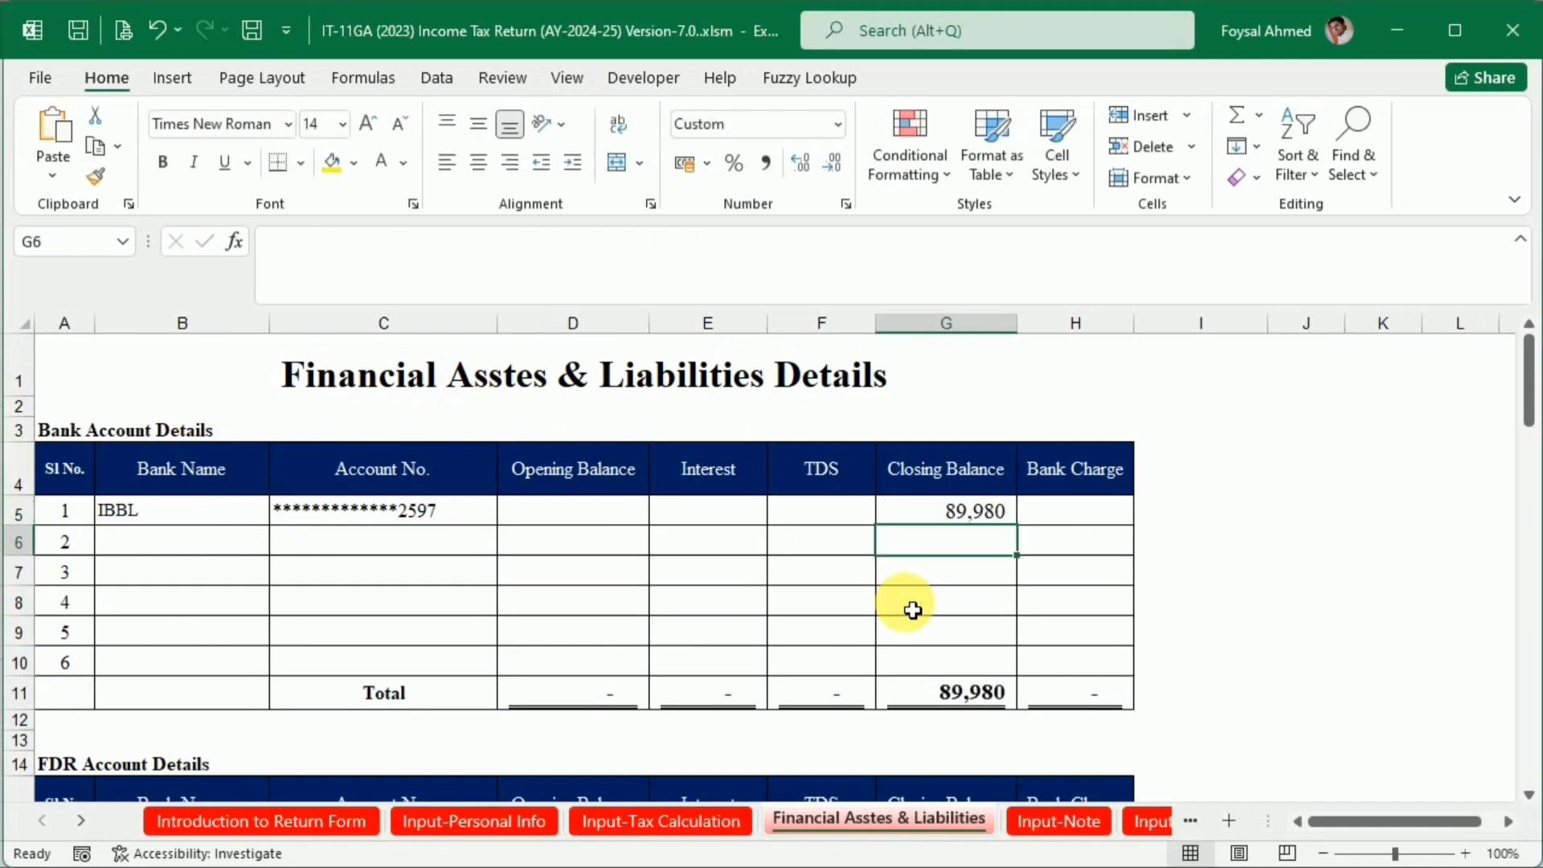
Link the Interest cell E5 of the IBBL line to the interest deposit in cell G40 of the Bank Statement Demo workbook
key("Up")
key("Left")
key("Left")
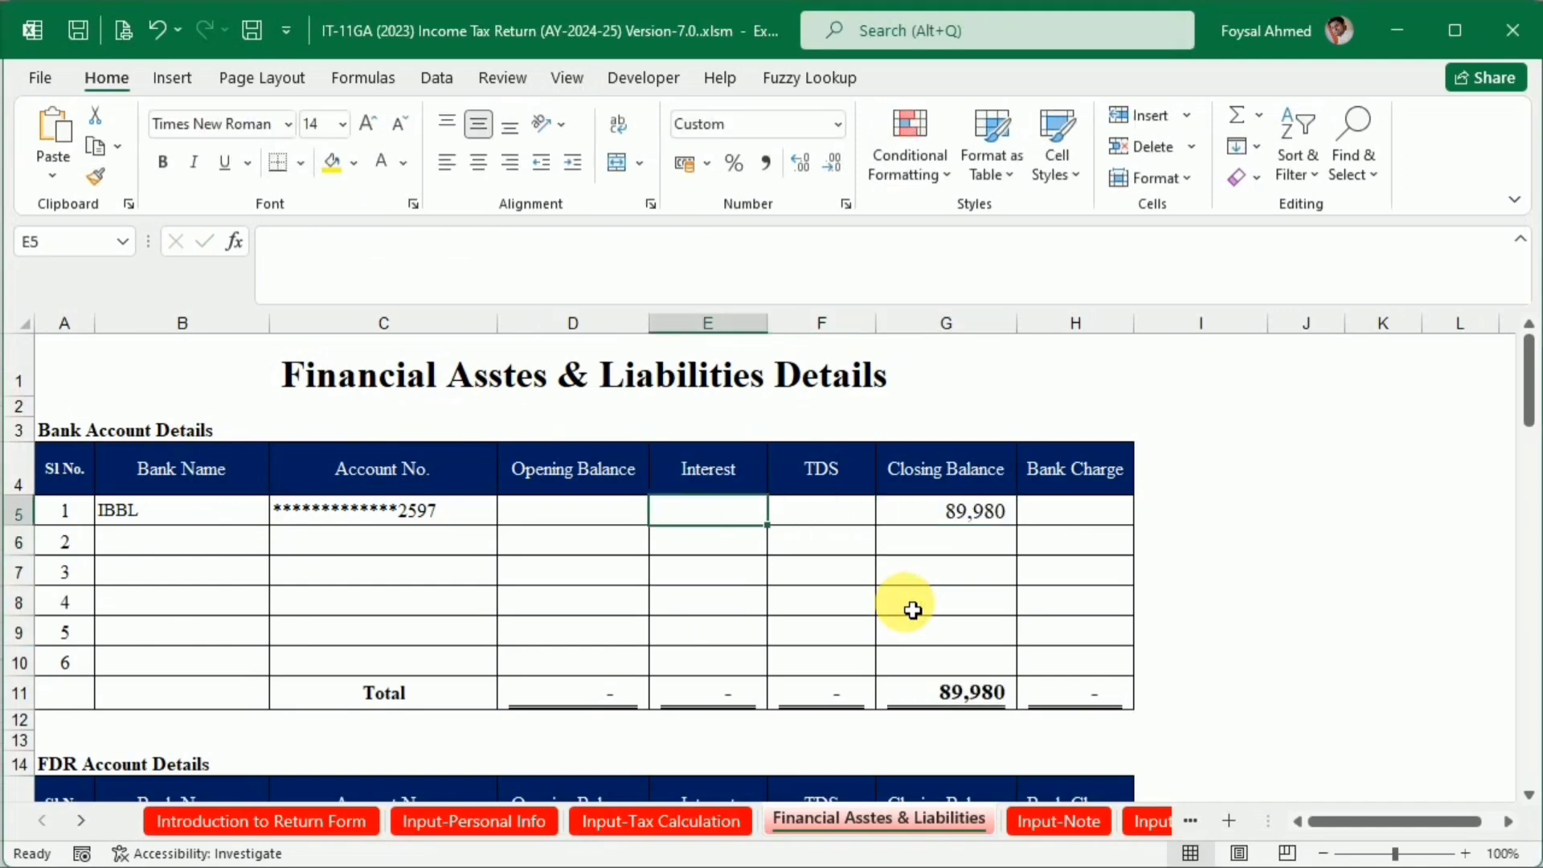
type("=")
key("alt+Tab")
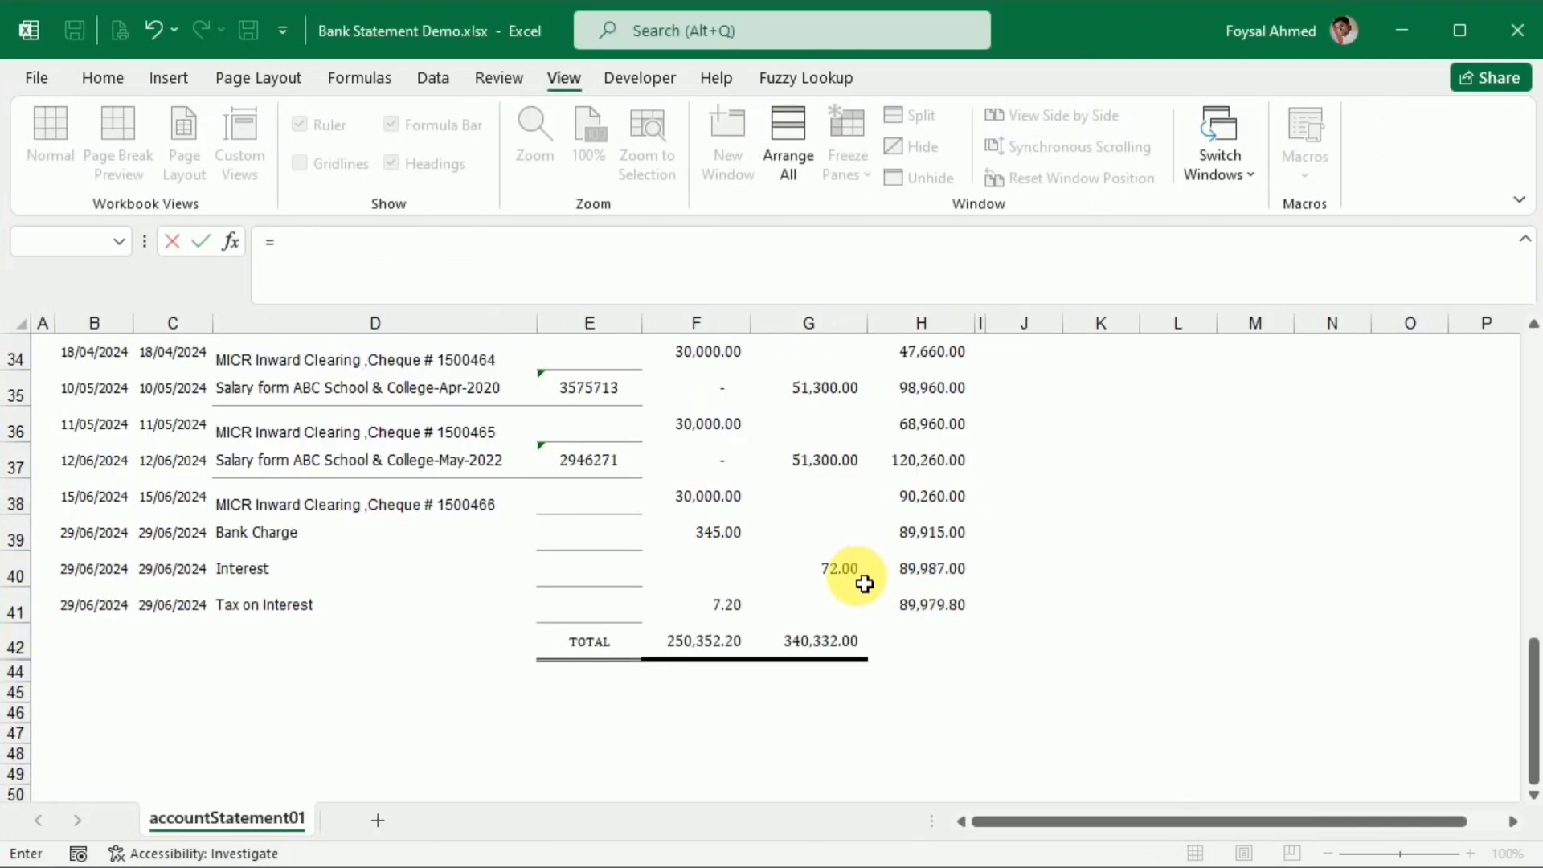
left_click(822, 569)
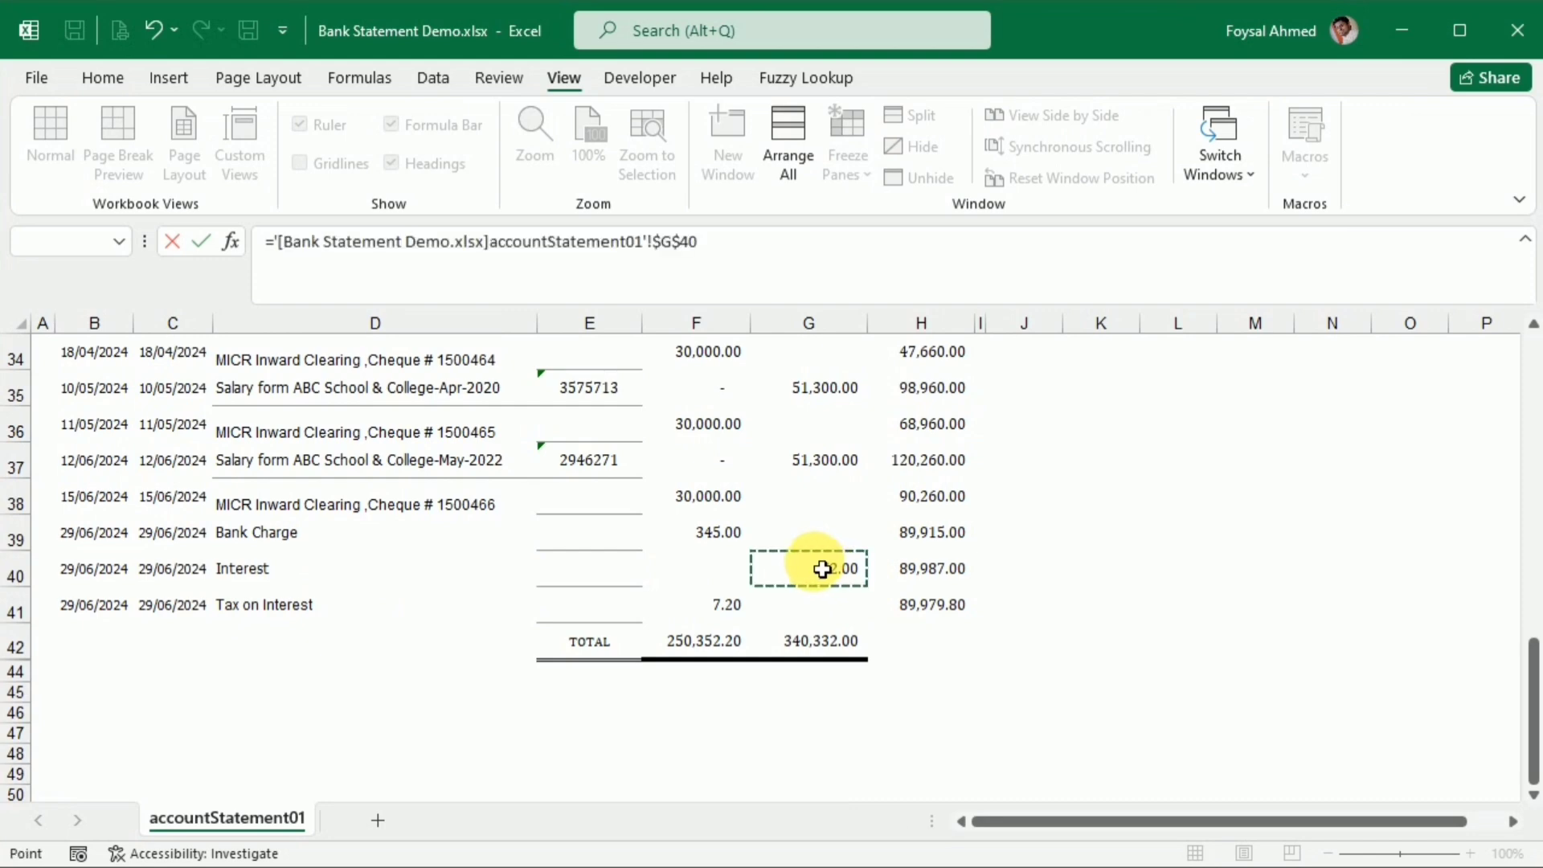
scroll(1023, 661, "up", 5)
scroll(787, 609, "up", 4)
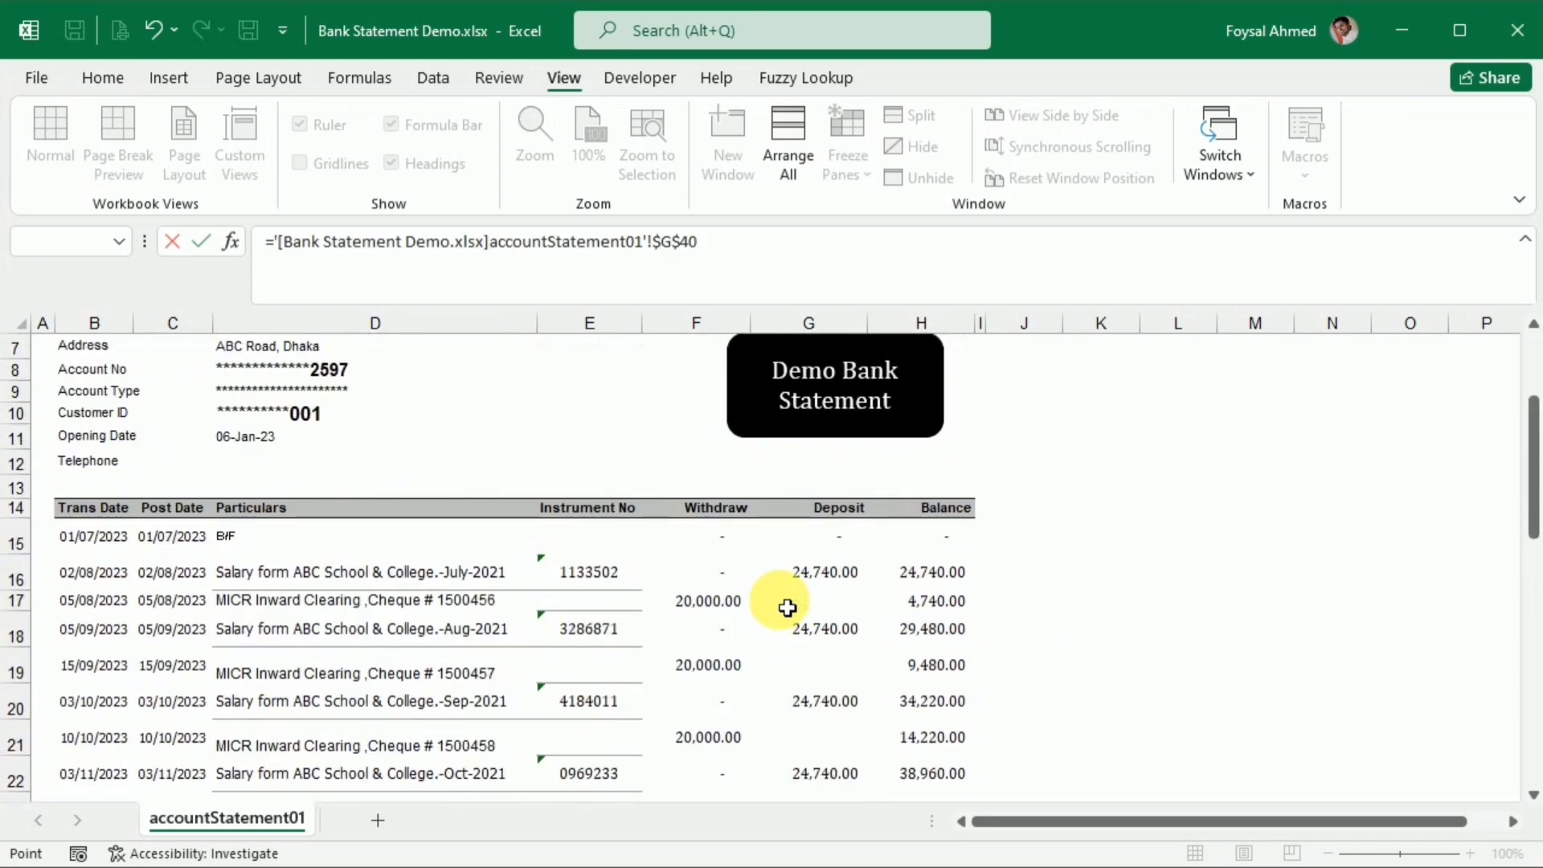
scroll(787, 608, "down", 8)
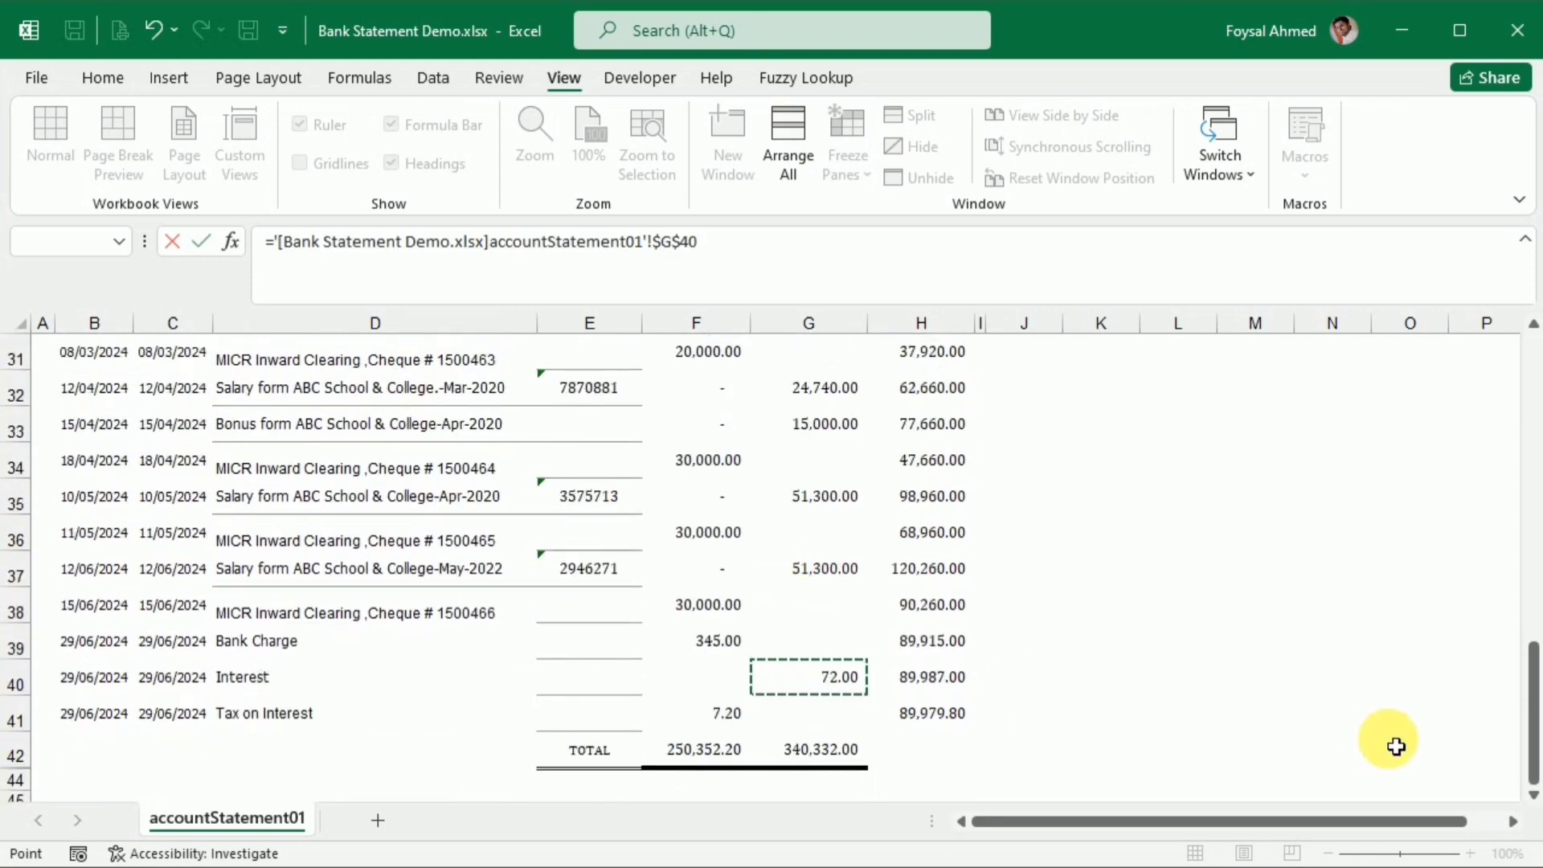
key("Return")
Link the TDS cell F5 of the IBBL line to the Tax on Interest amount in the Bank Statement Demo workbook
key("Right")
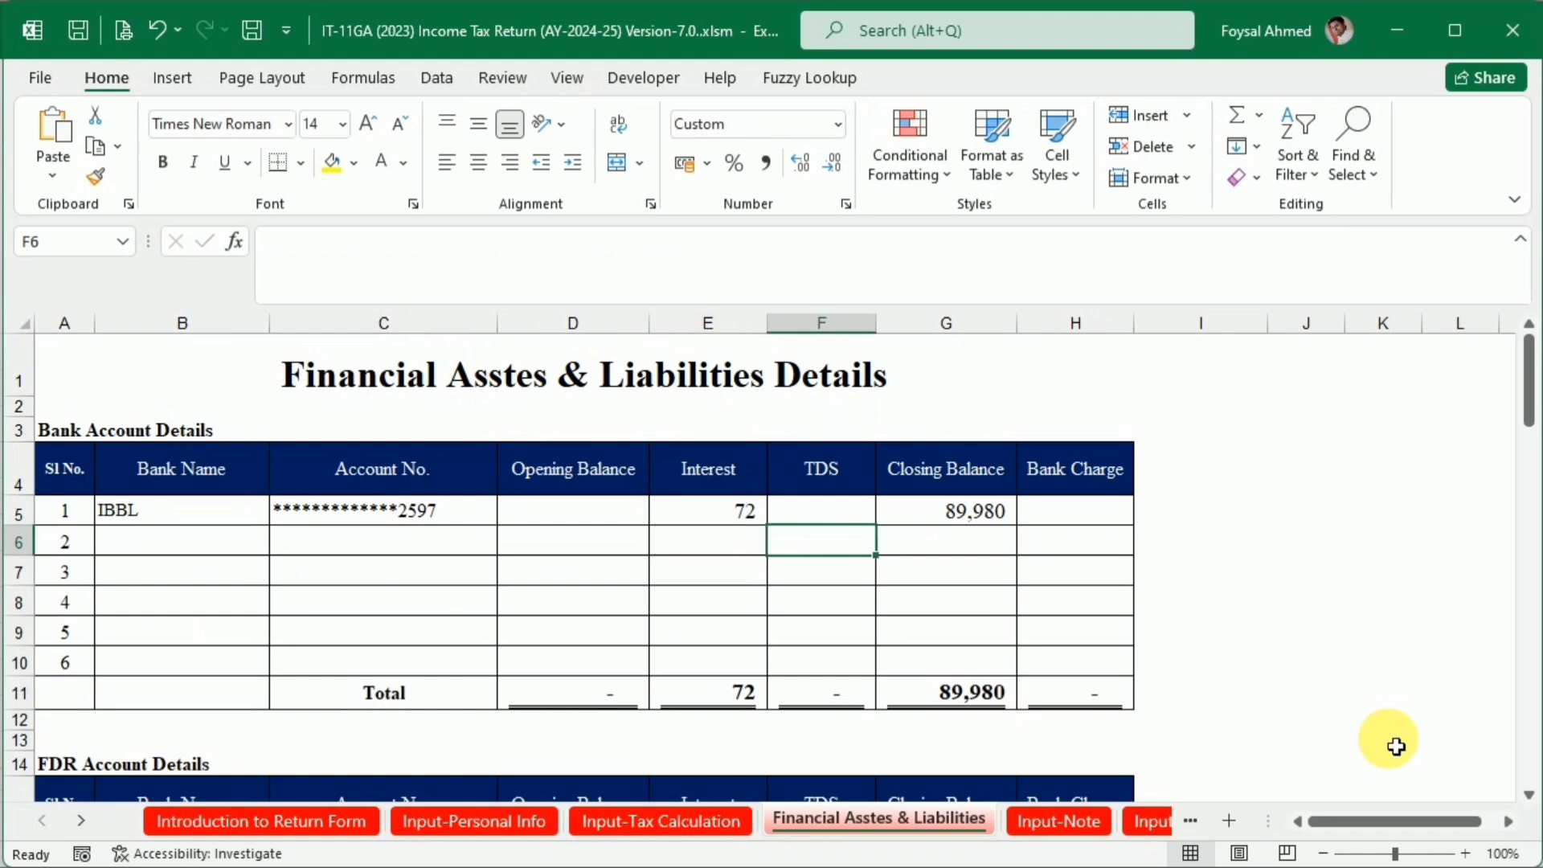
key("Up")
type("=")
key("ctrl+Tab")
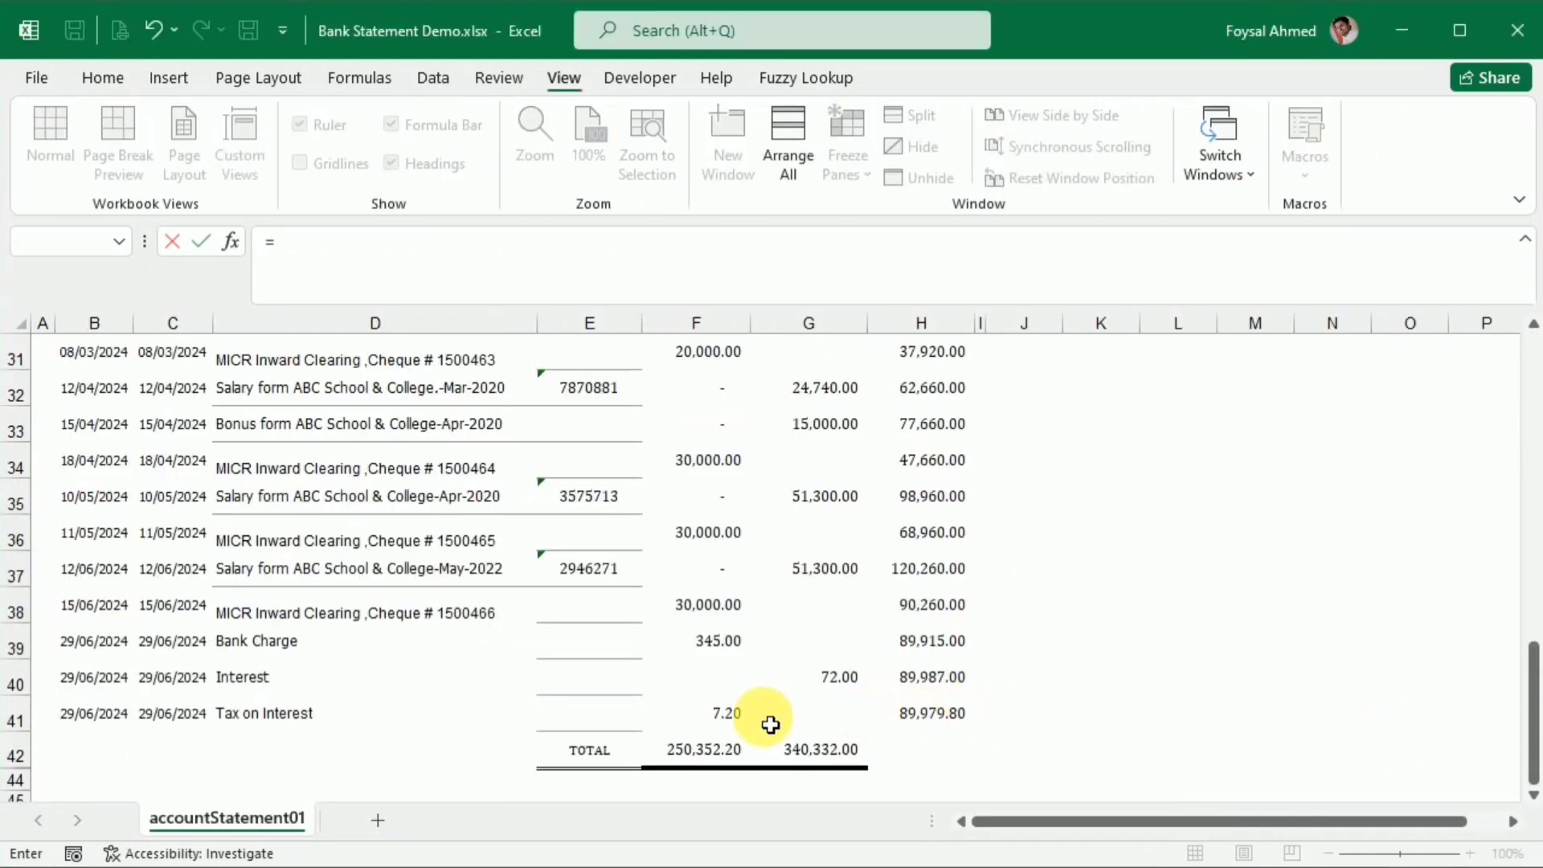
left_click(730, 722)
key("Return")
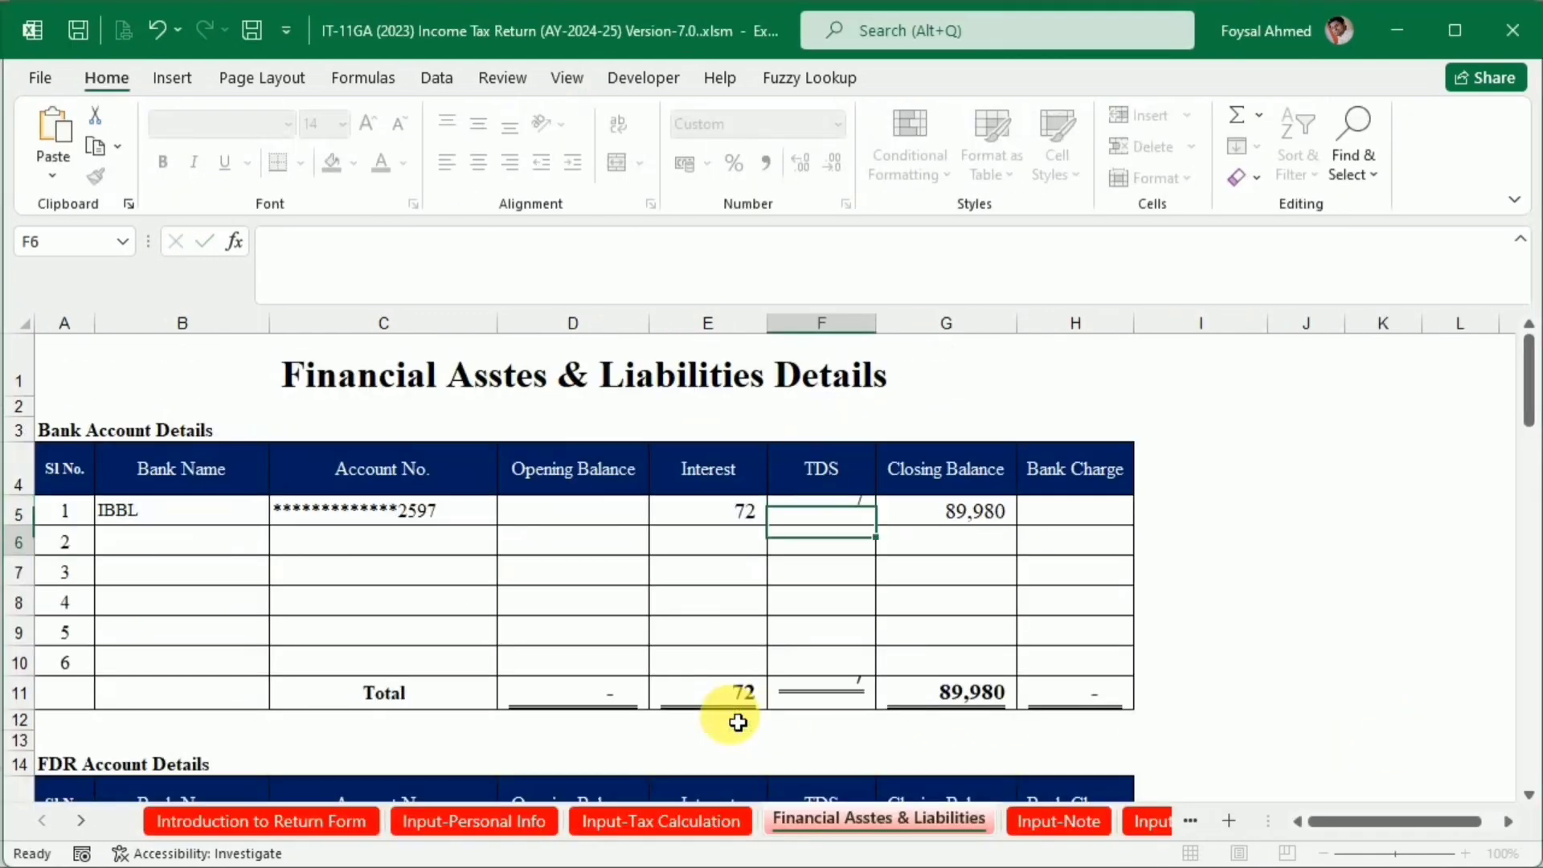
Enter 345 as the Bank Charge in cell H5 of the IBBL line
left_click(1047, 513)
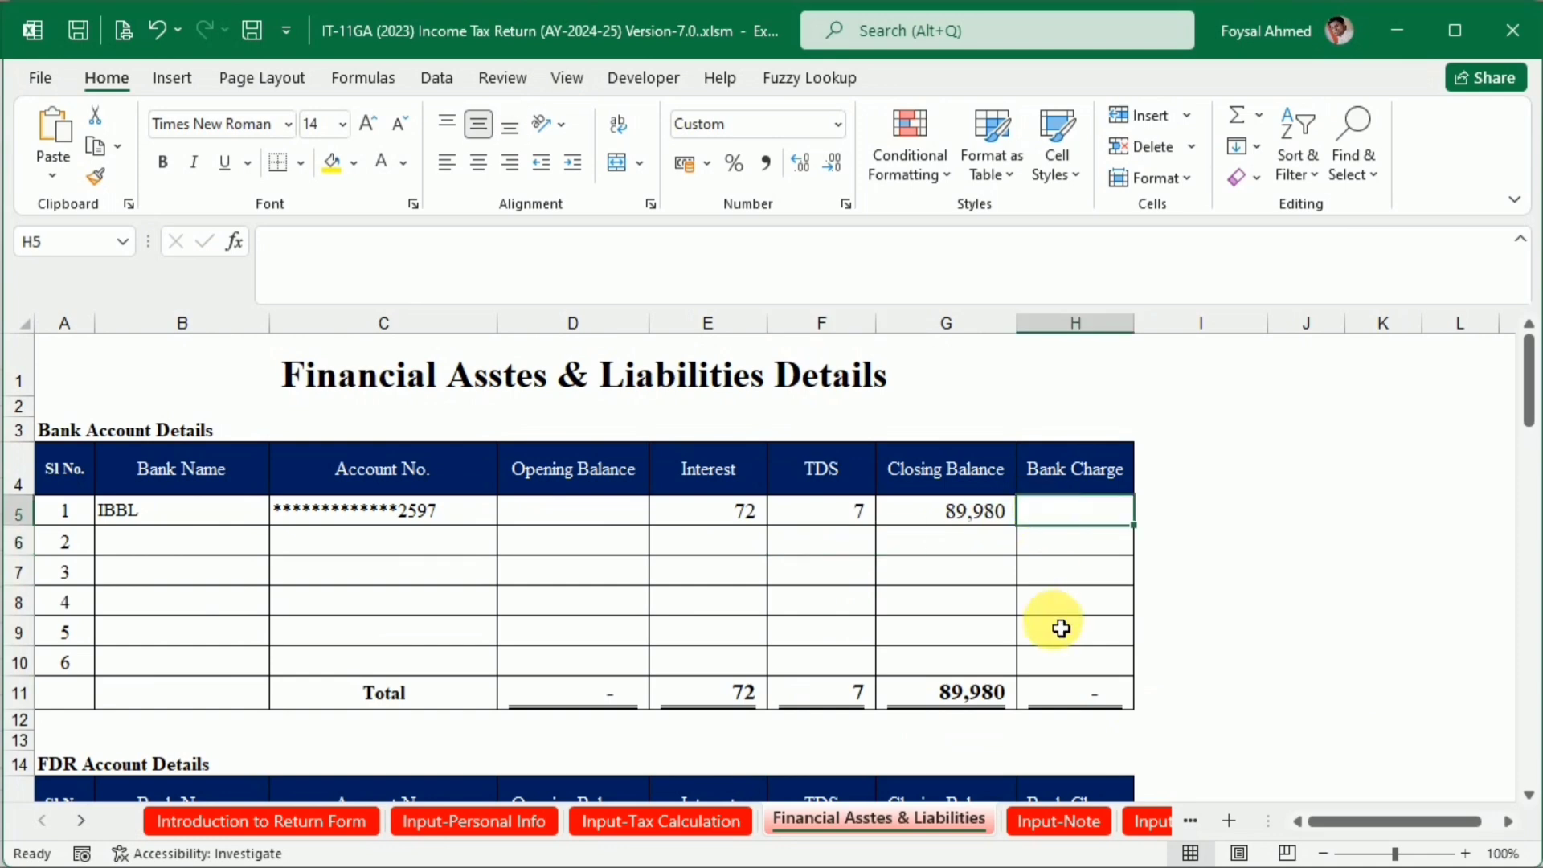
type("=")
key("alt+Tab")
key("Escape")
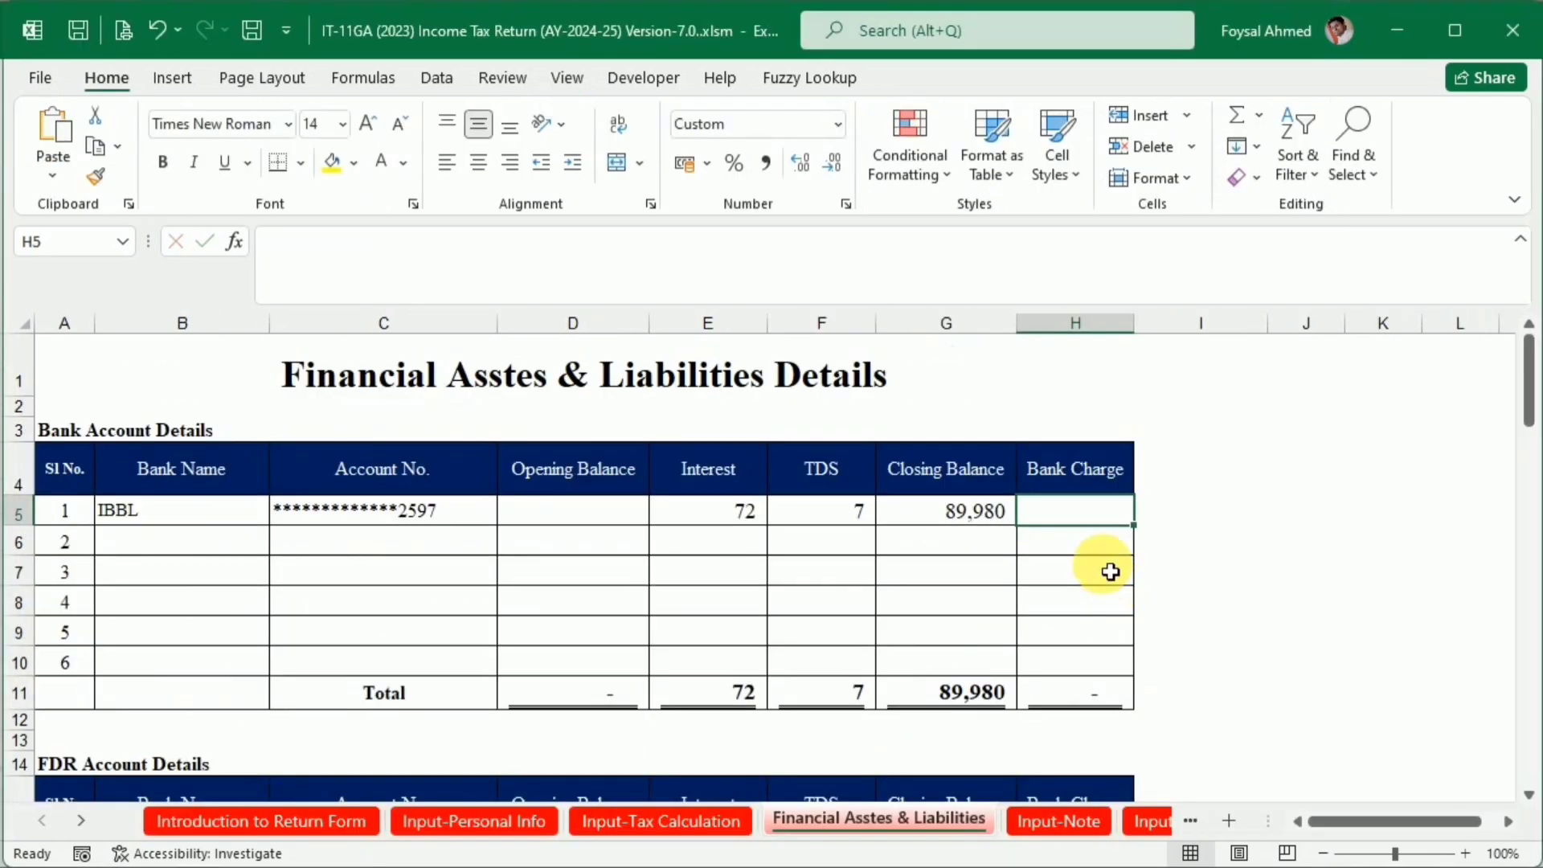
type("345")
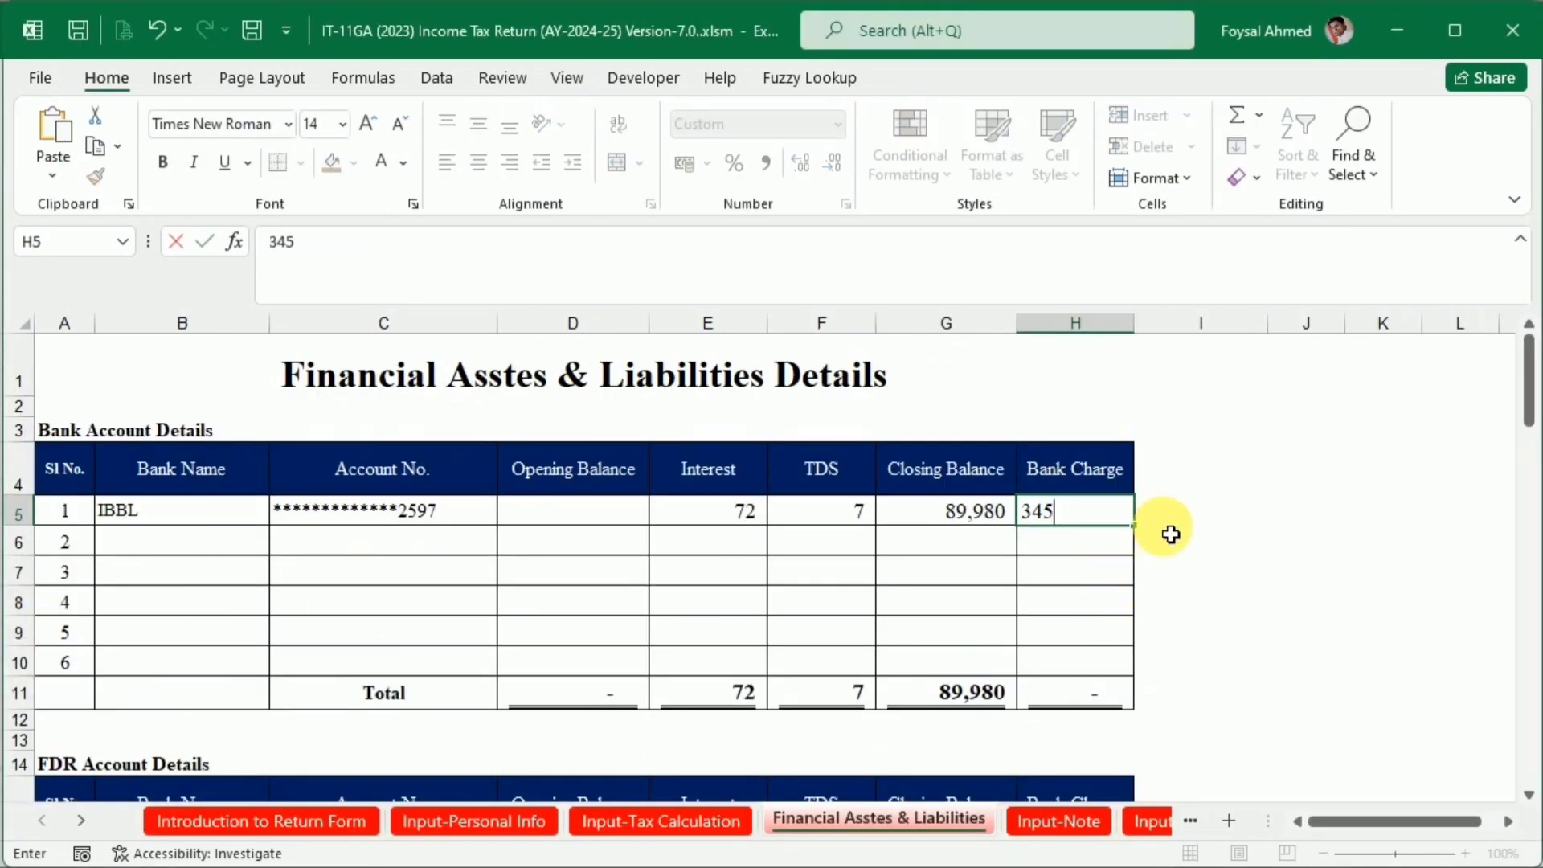
key("Return")
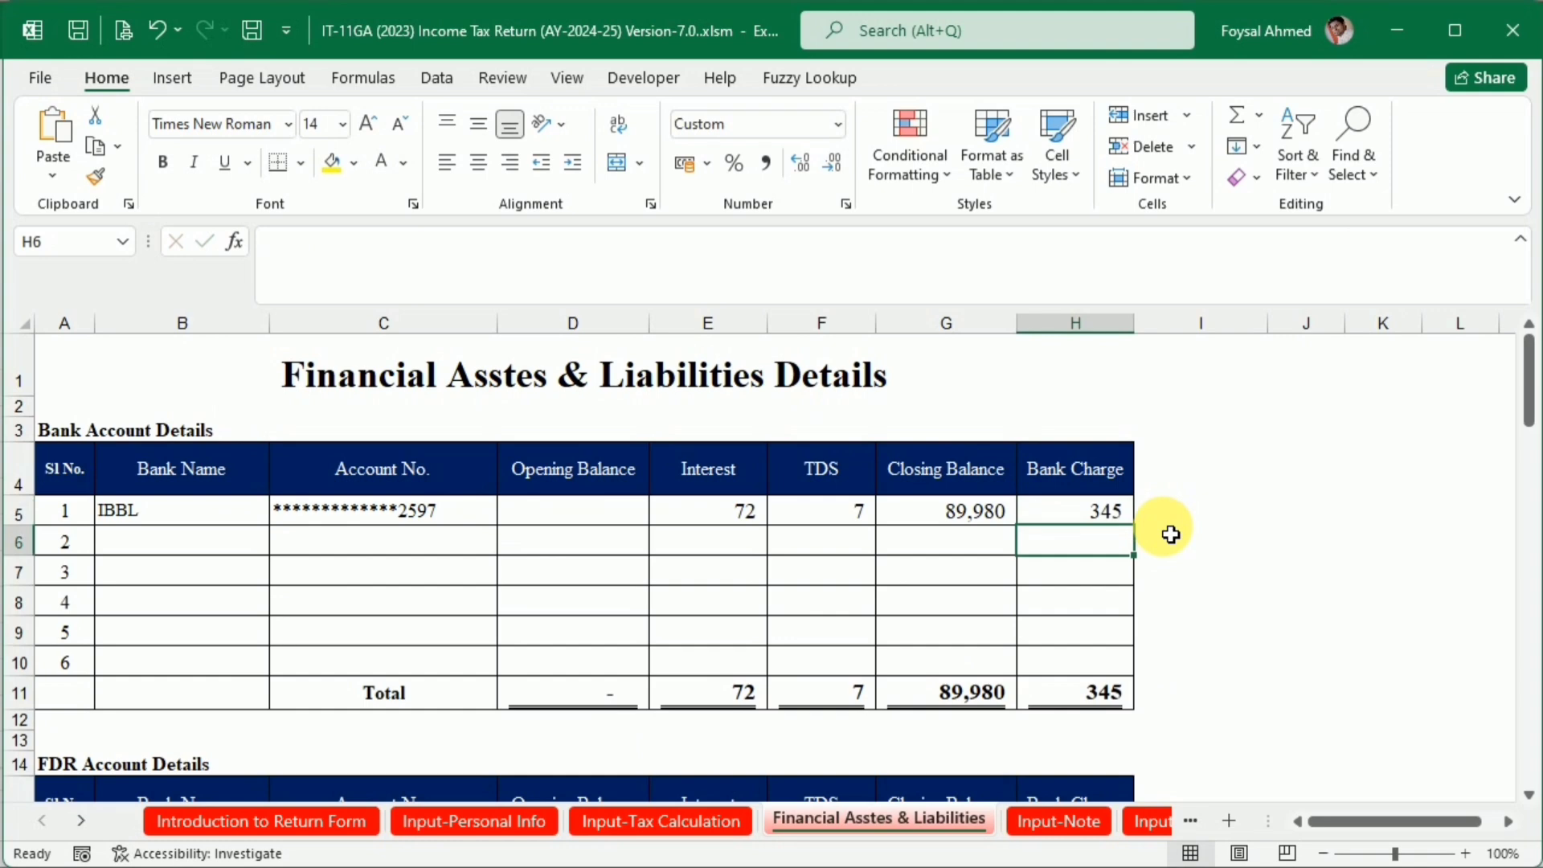
Hide the unused rows 7 to 10 of the Bank Account Details table
left_click_drag(21, 570, 29, 657)
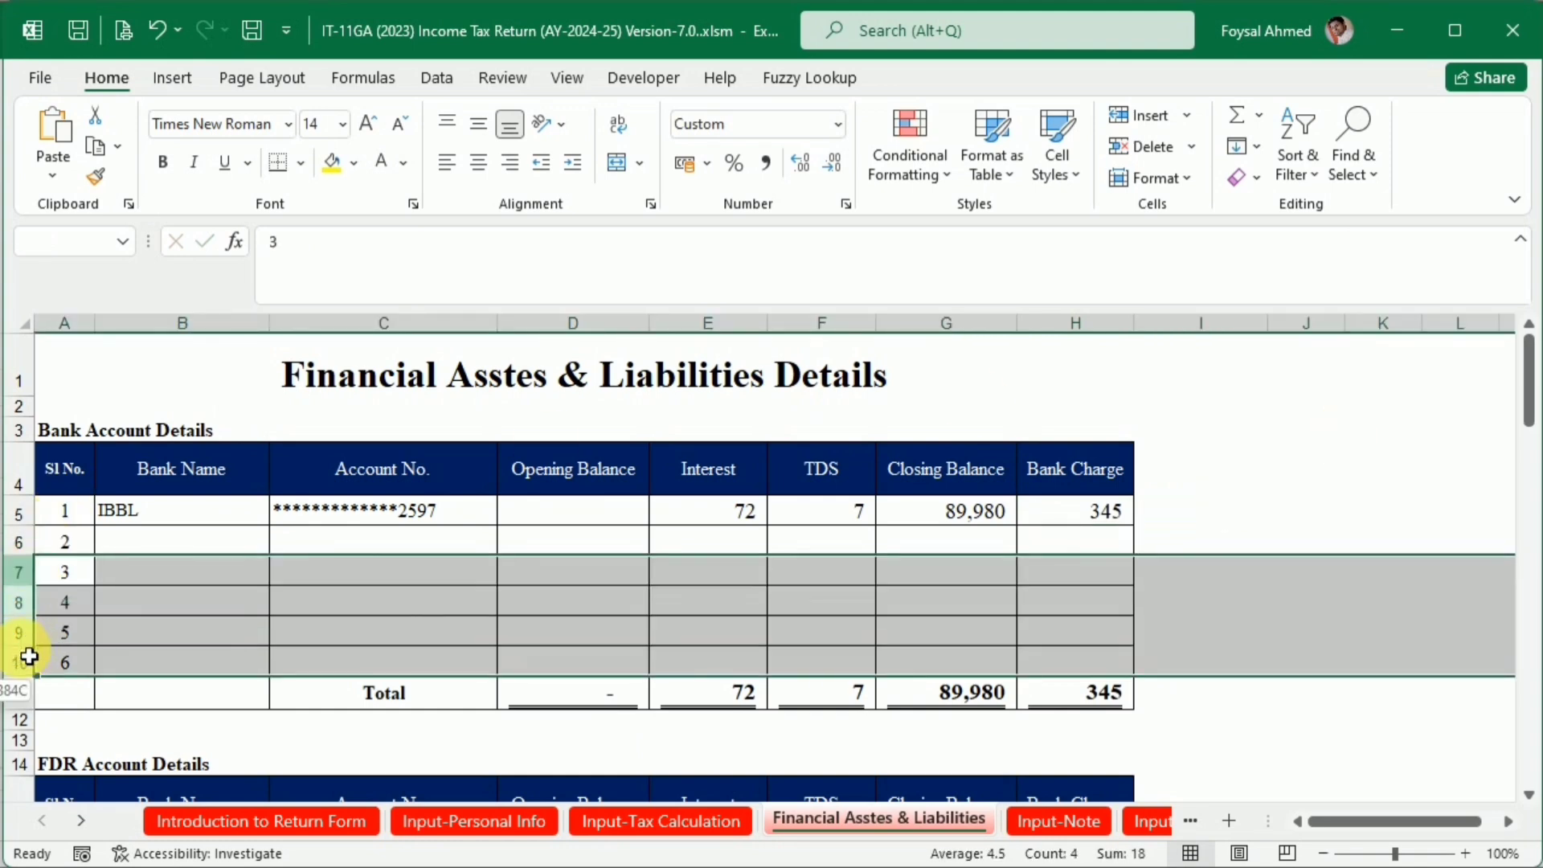
right_click(36, 655)
left_click(86, 585)
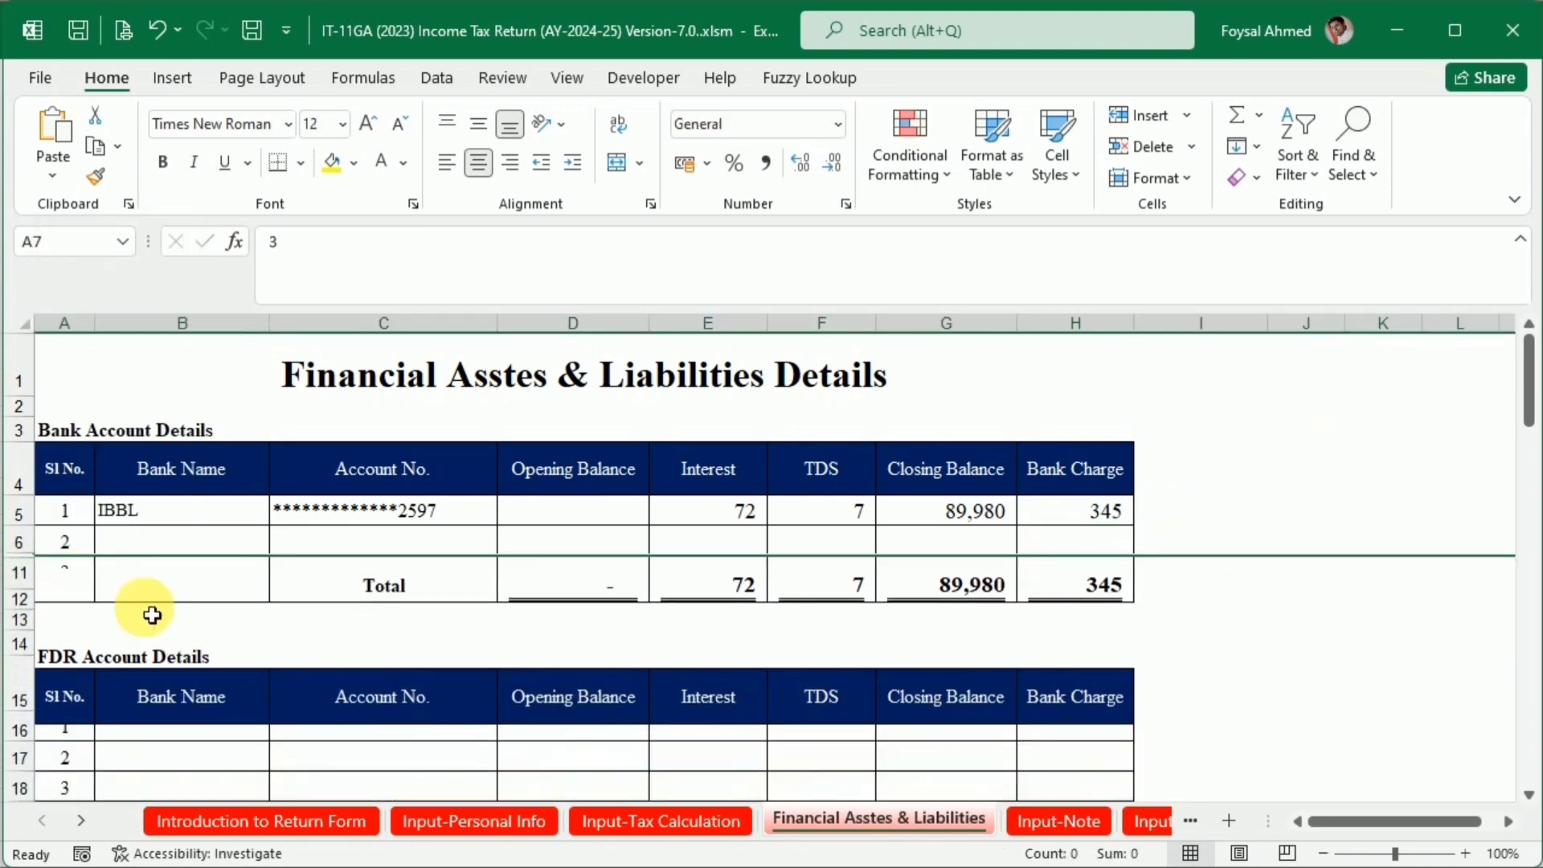
Hide rows 14 to 86, from FDR Account Details through the Business Bank Loan Account Details section
scroll(417, 710, "down", 3)
scroll(231, 644, "up", 1)
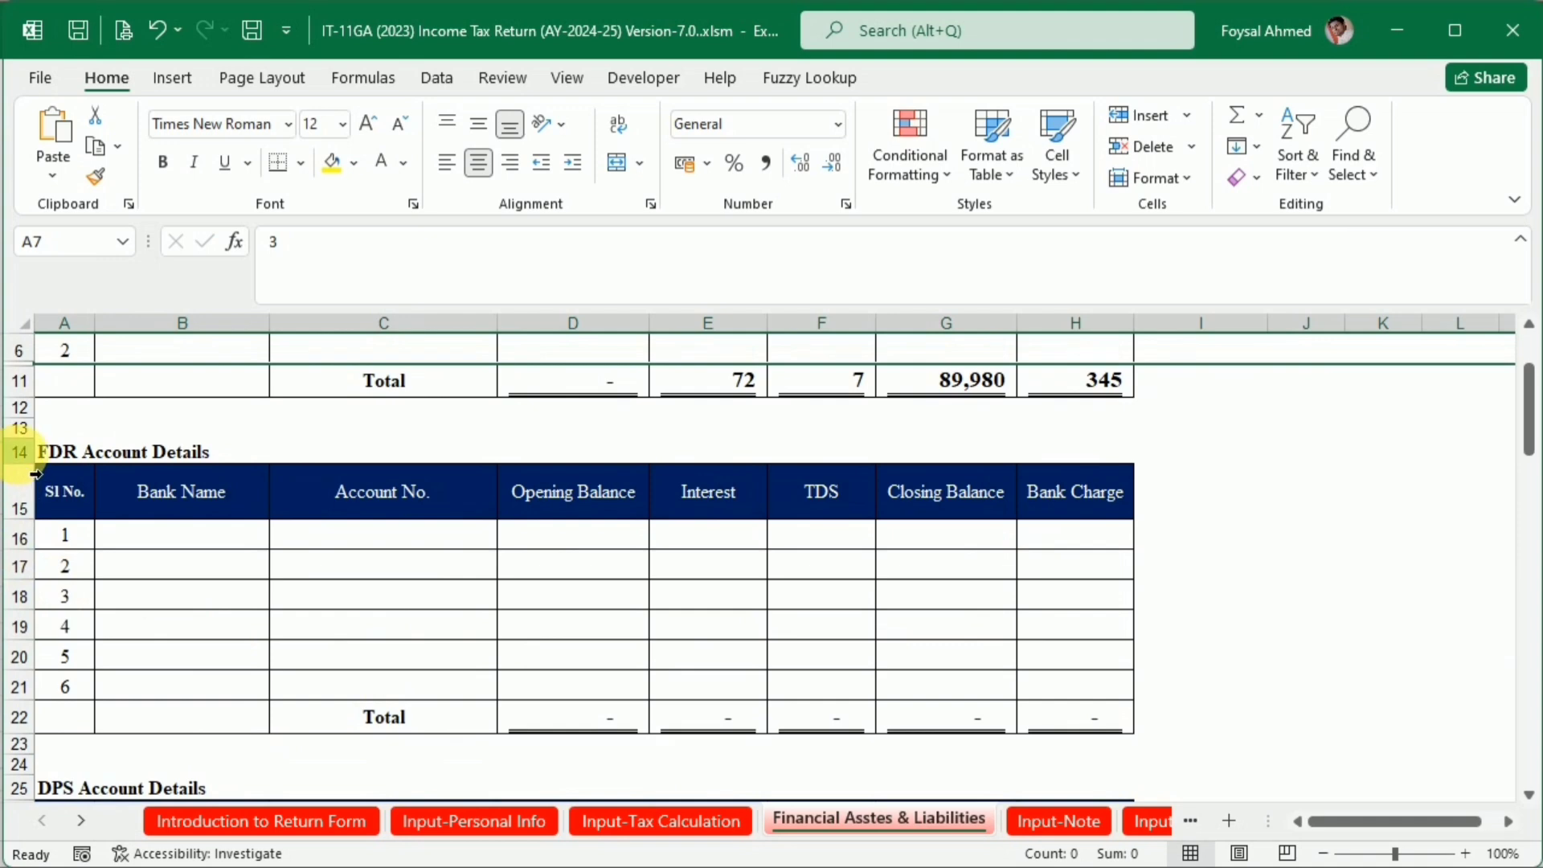
left_click_drag(30, 460, 27, 566)
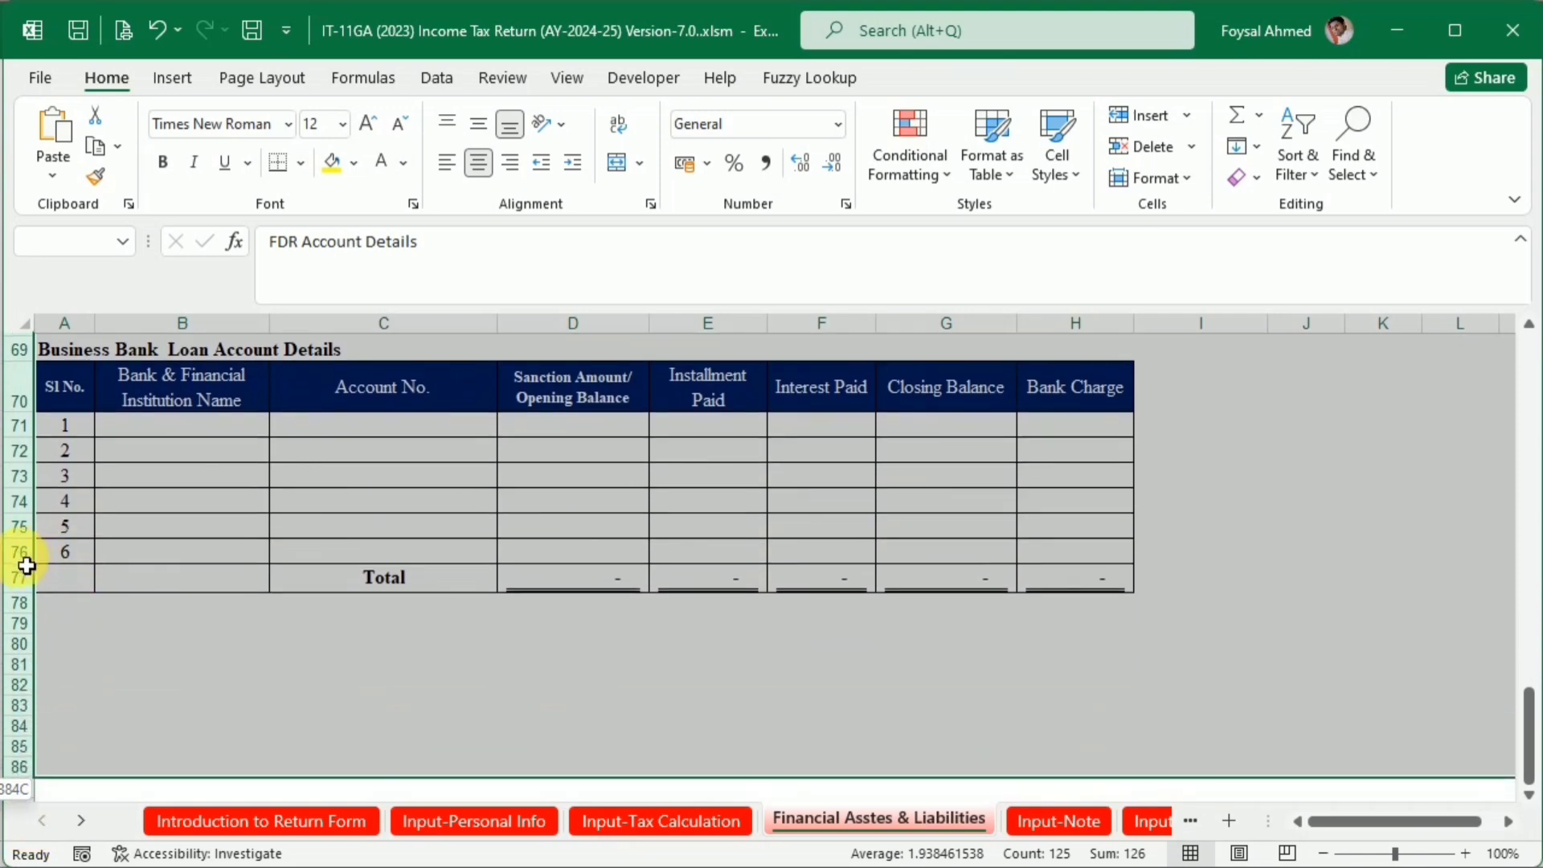
right_click(29, 550)
left_click(79, 498)
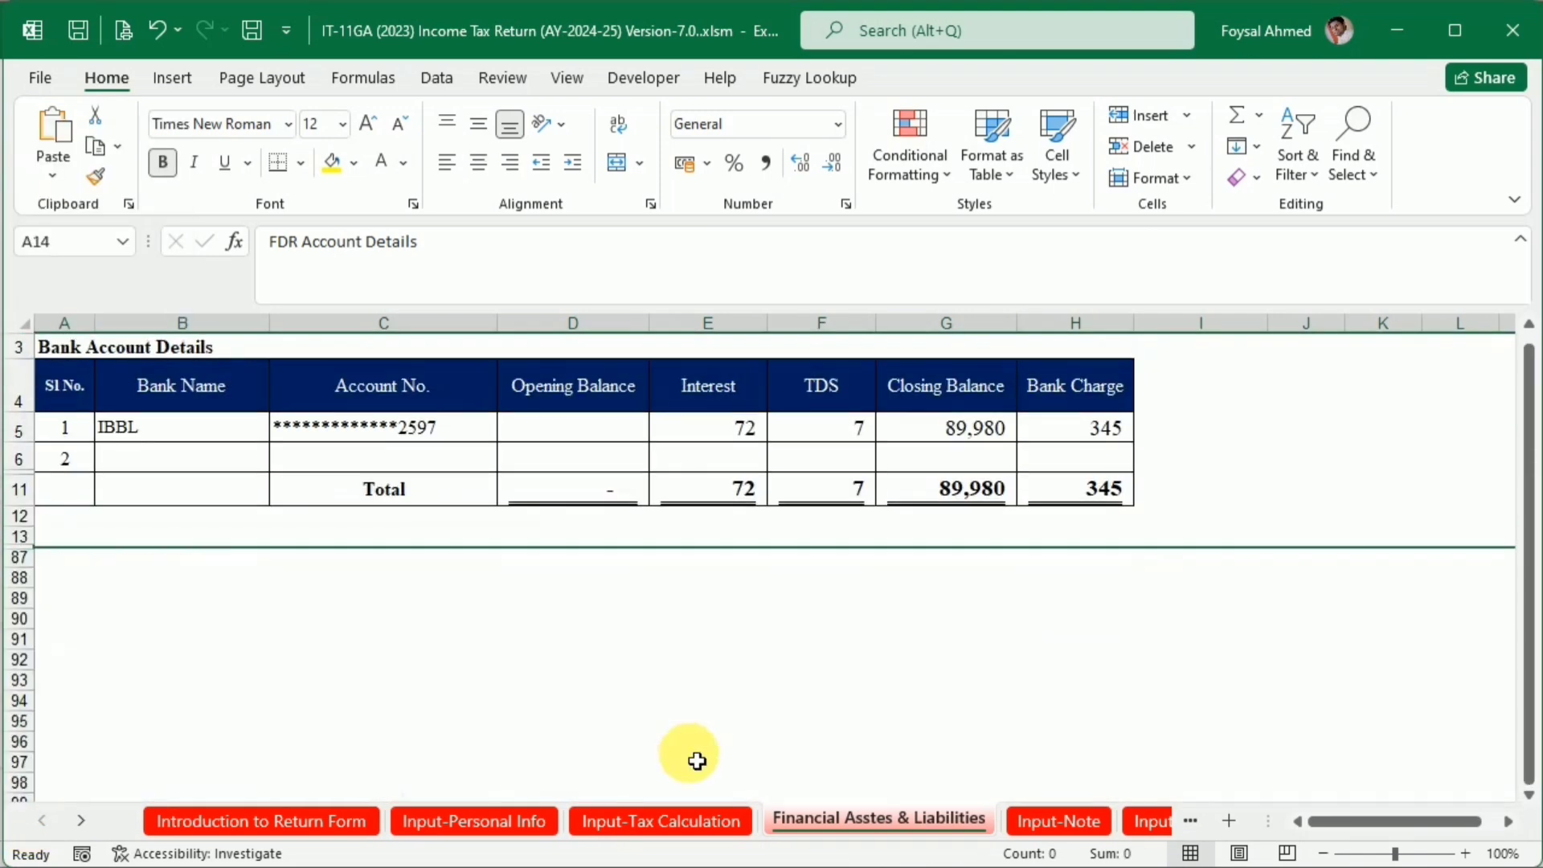
scroll(696, 760, "up", 1)
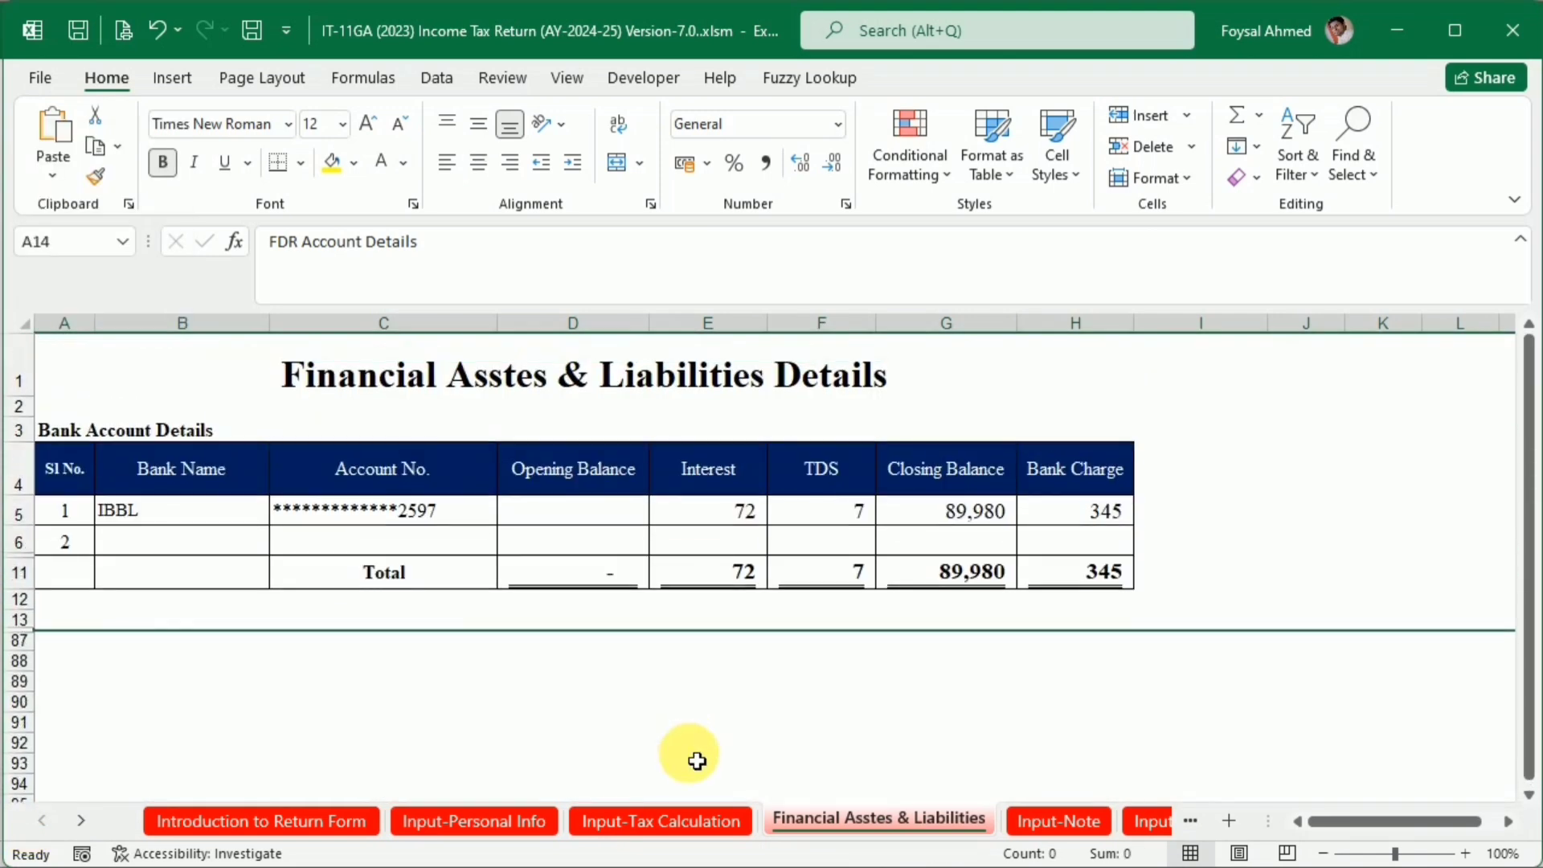
left_click(836, 689)
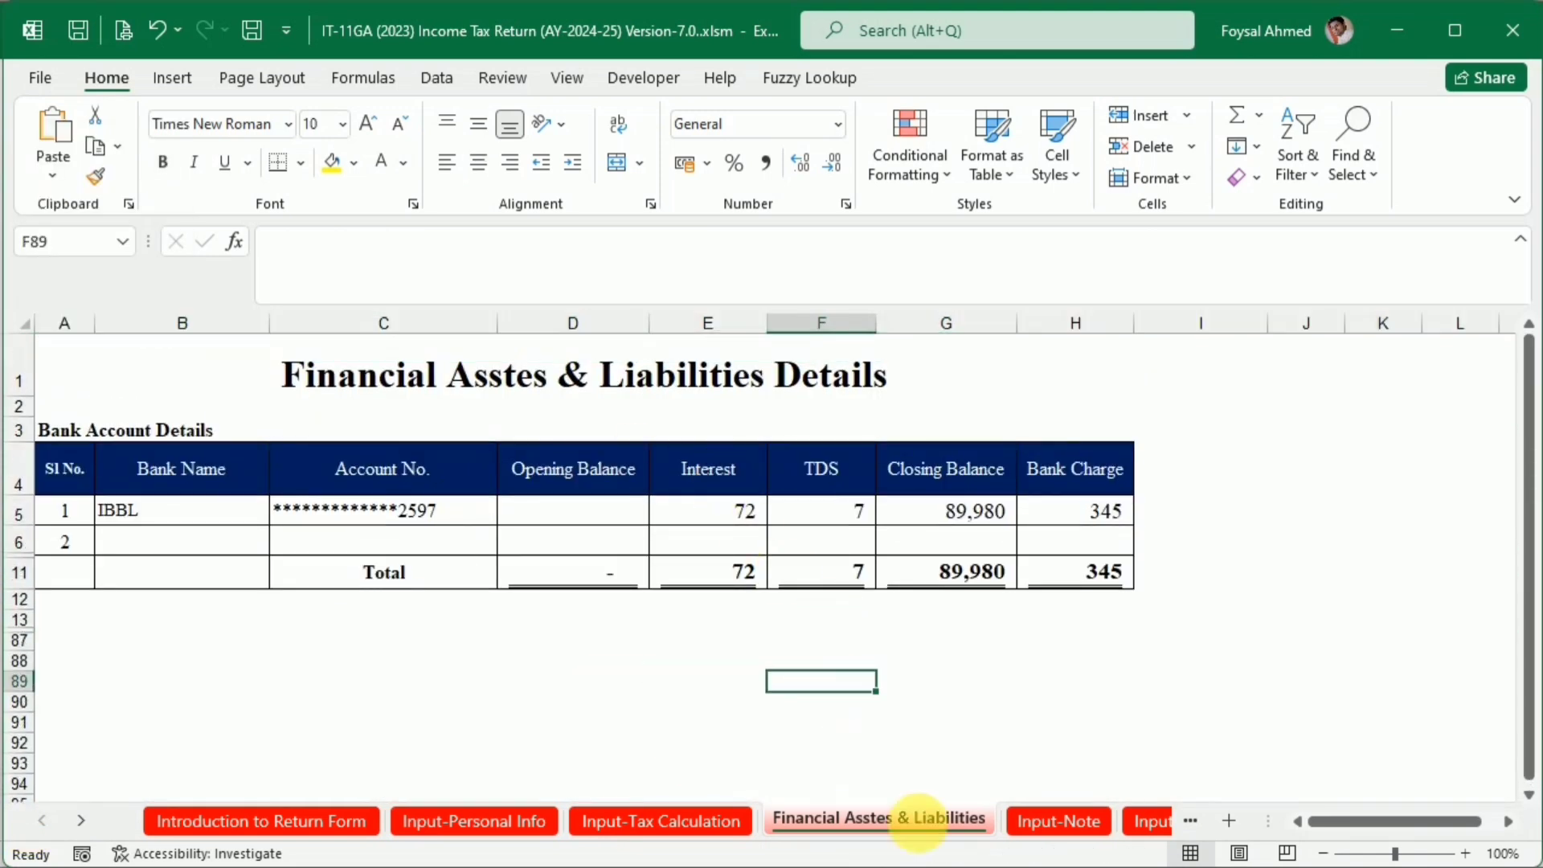
Go to the Input-Note sheet and review its asset lines from business capital to non-agricultural property
left_click(1044, 818)
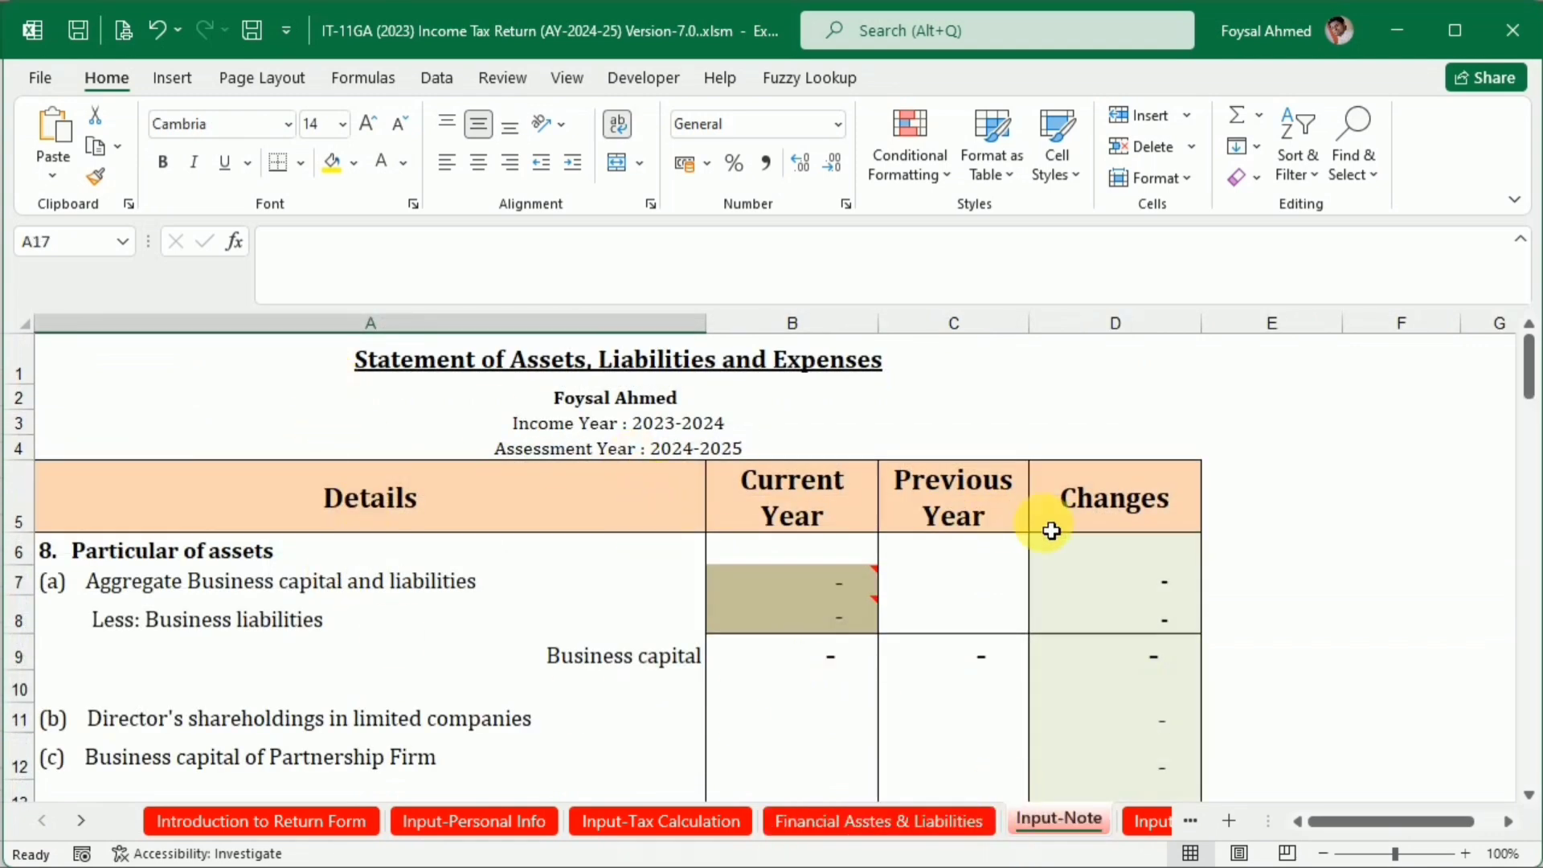
scroll(952, 643, "down", 2)
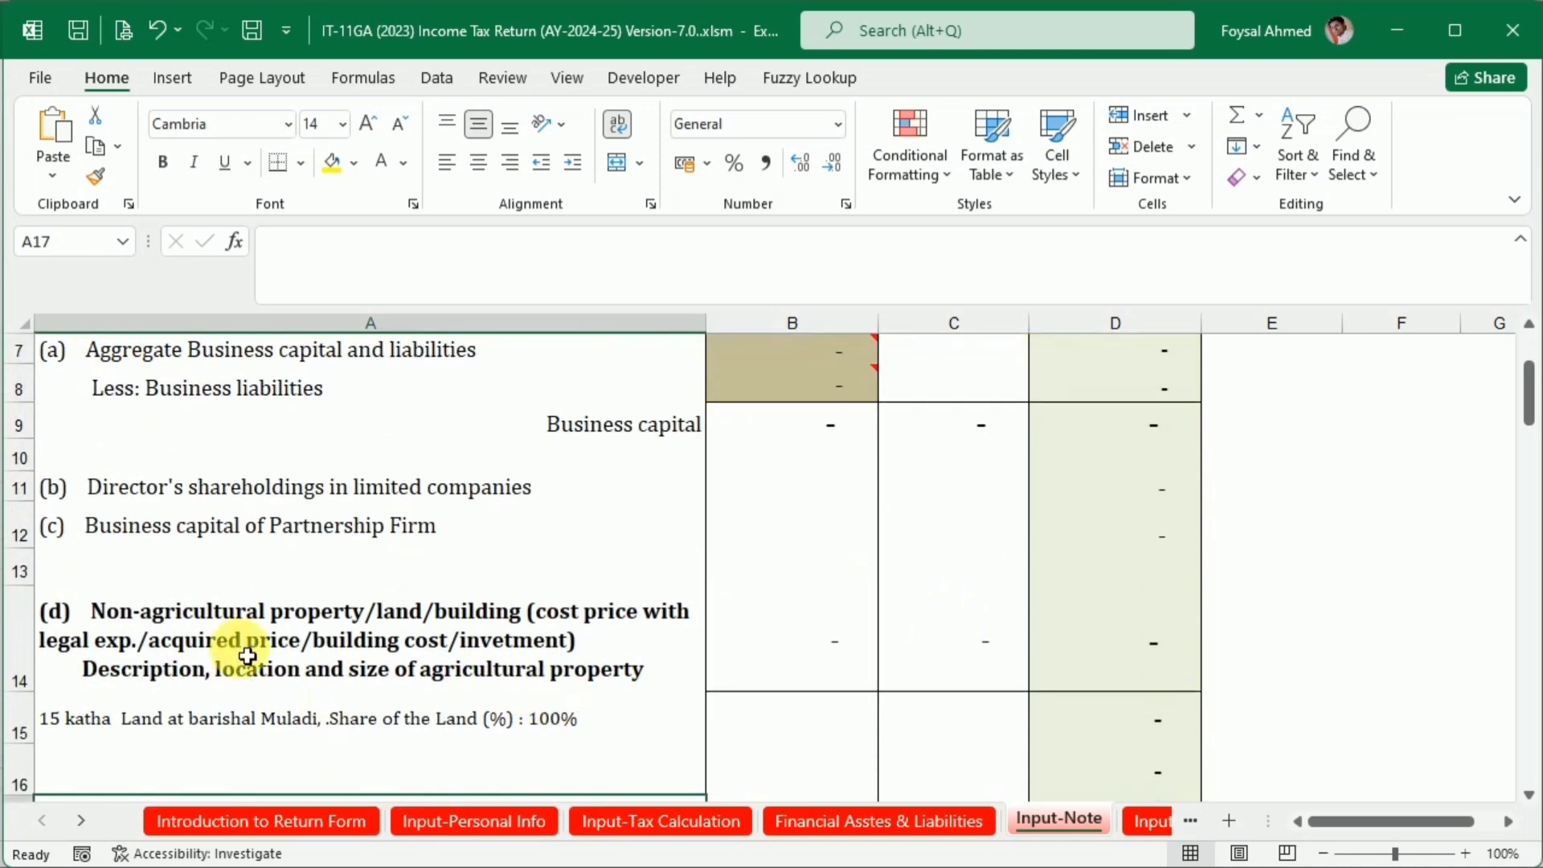
scroll(671, 579, "up", 1)
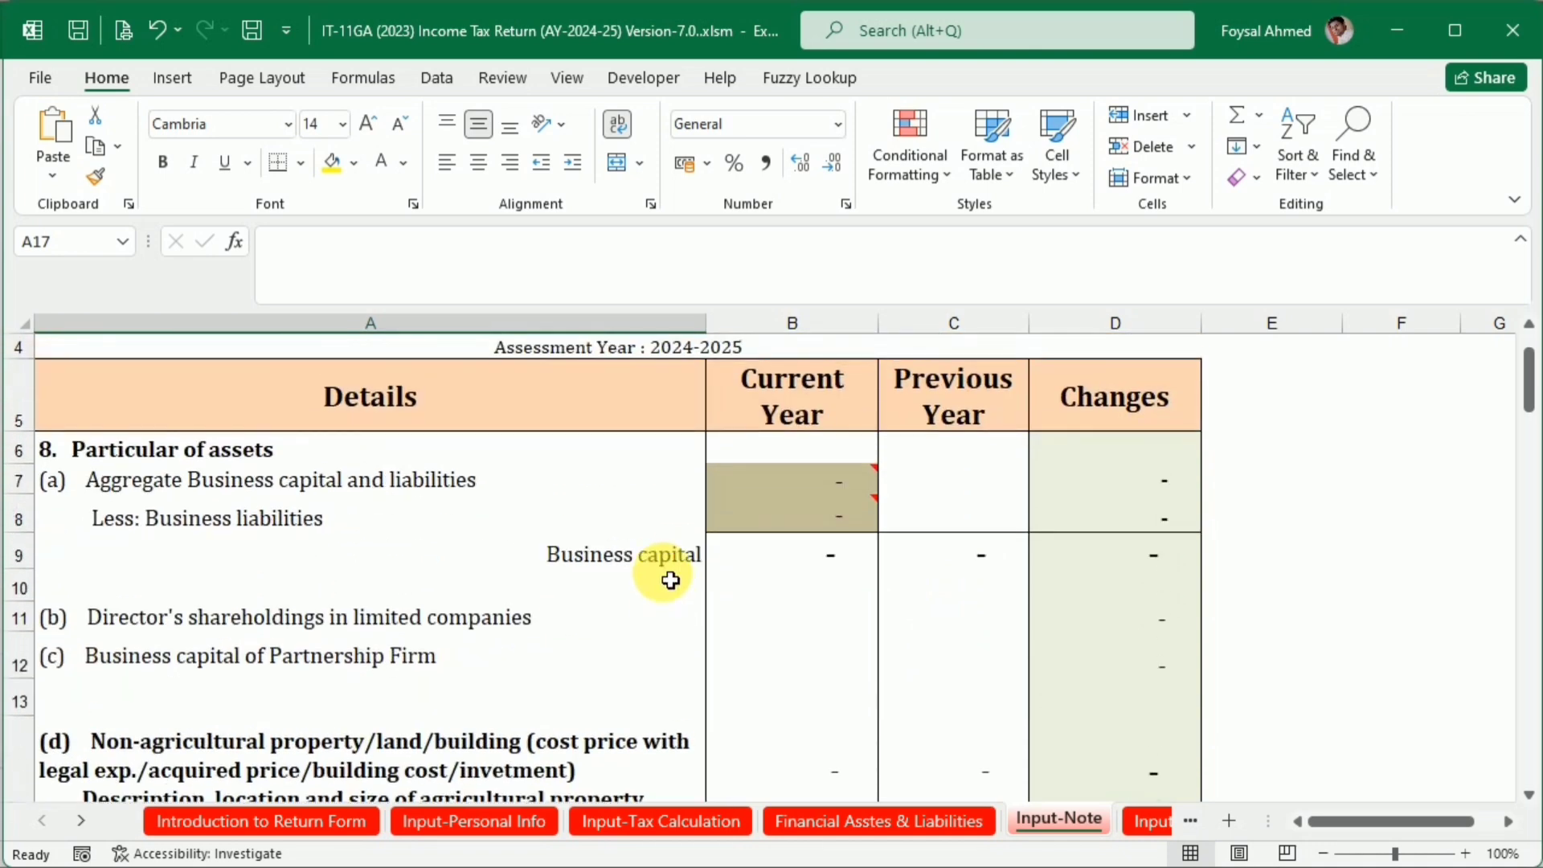
scroll(671, 579, "down", 2)
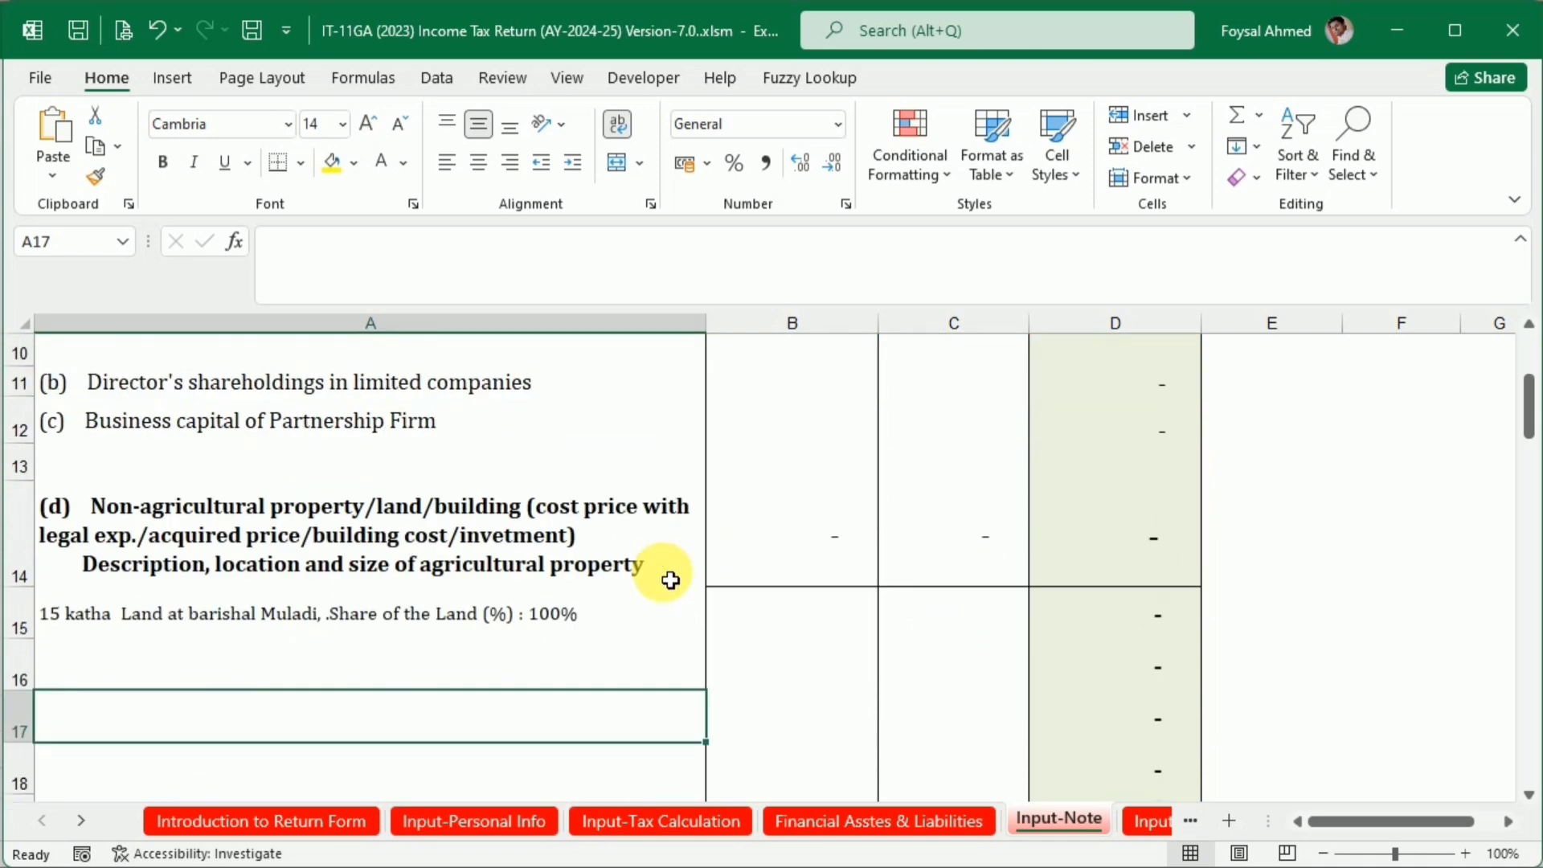
scroll(671, 579, "down", 1)
Switch to the XYZ Salary Certificate document in Word and read the Additional Information section
key("alt+Tab")
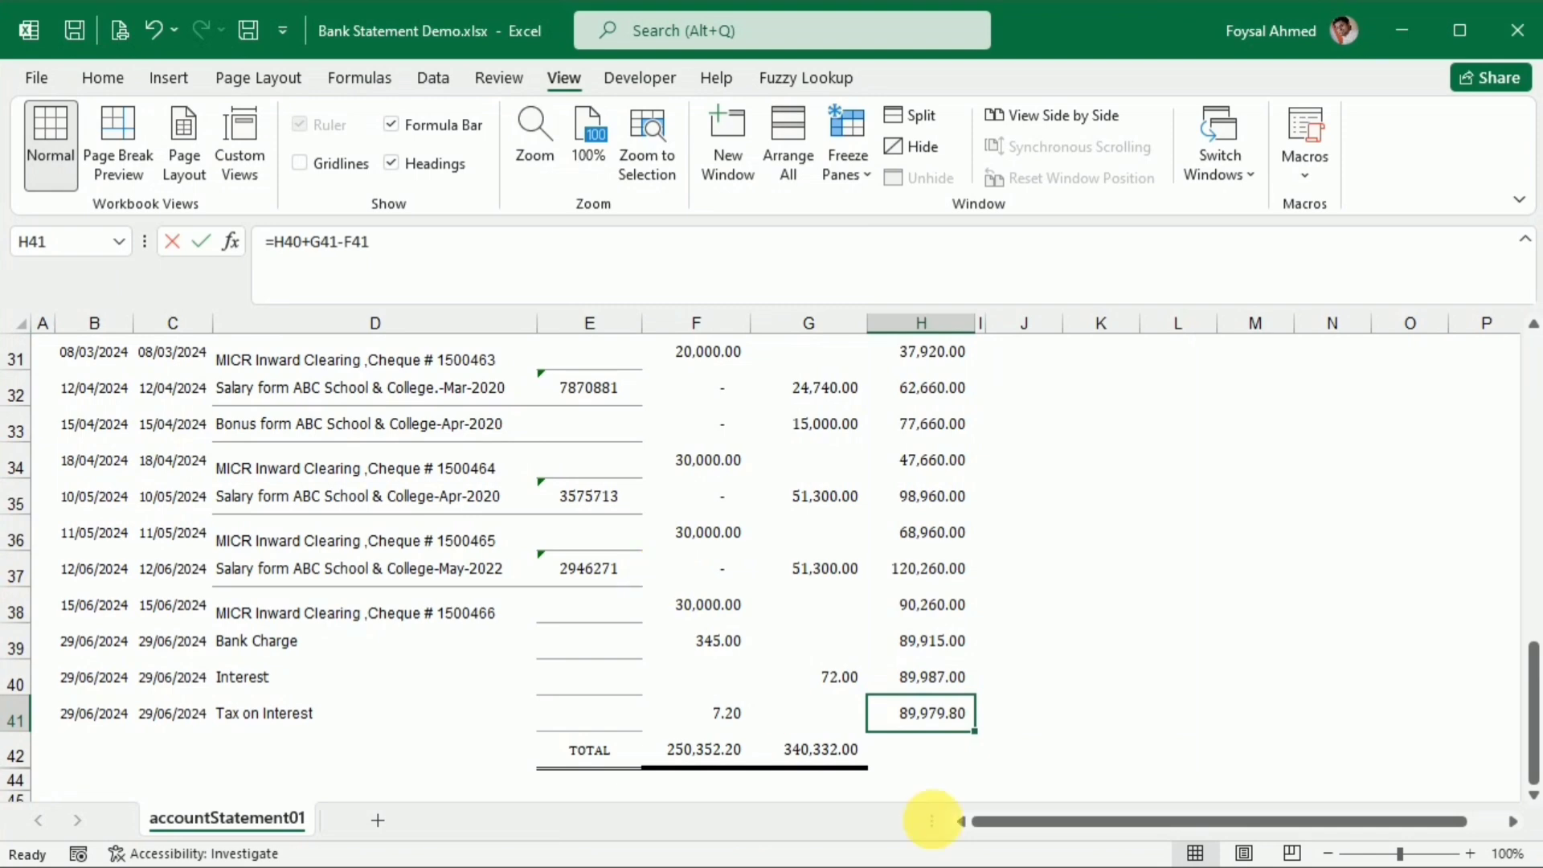
key("alt+Tab")
mouse_move(1117, 867)
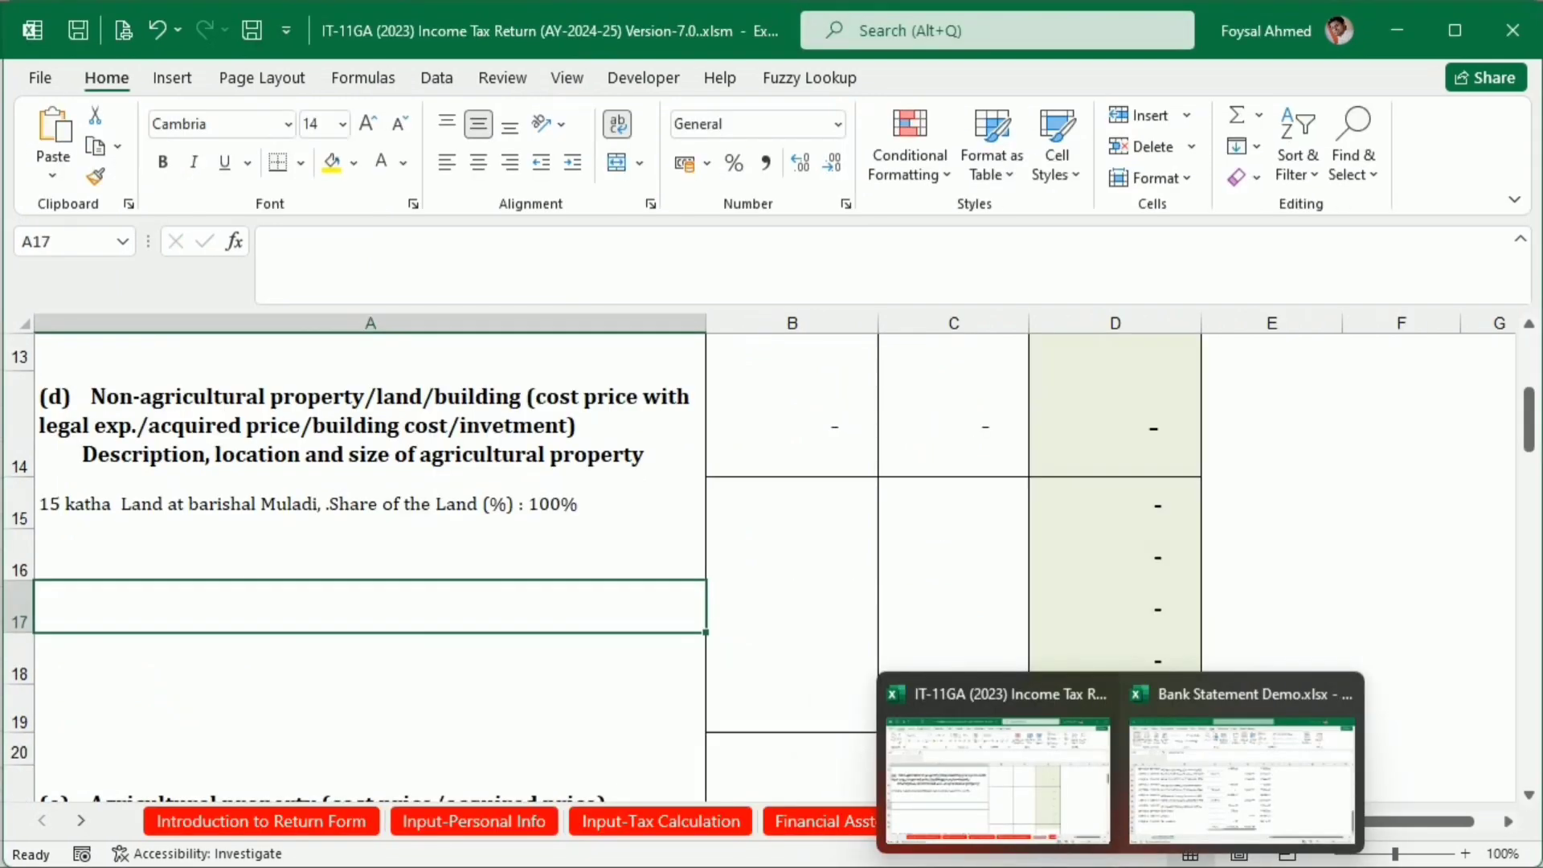
mouse_move(1068, 867)
left_click(1019, 823)
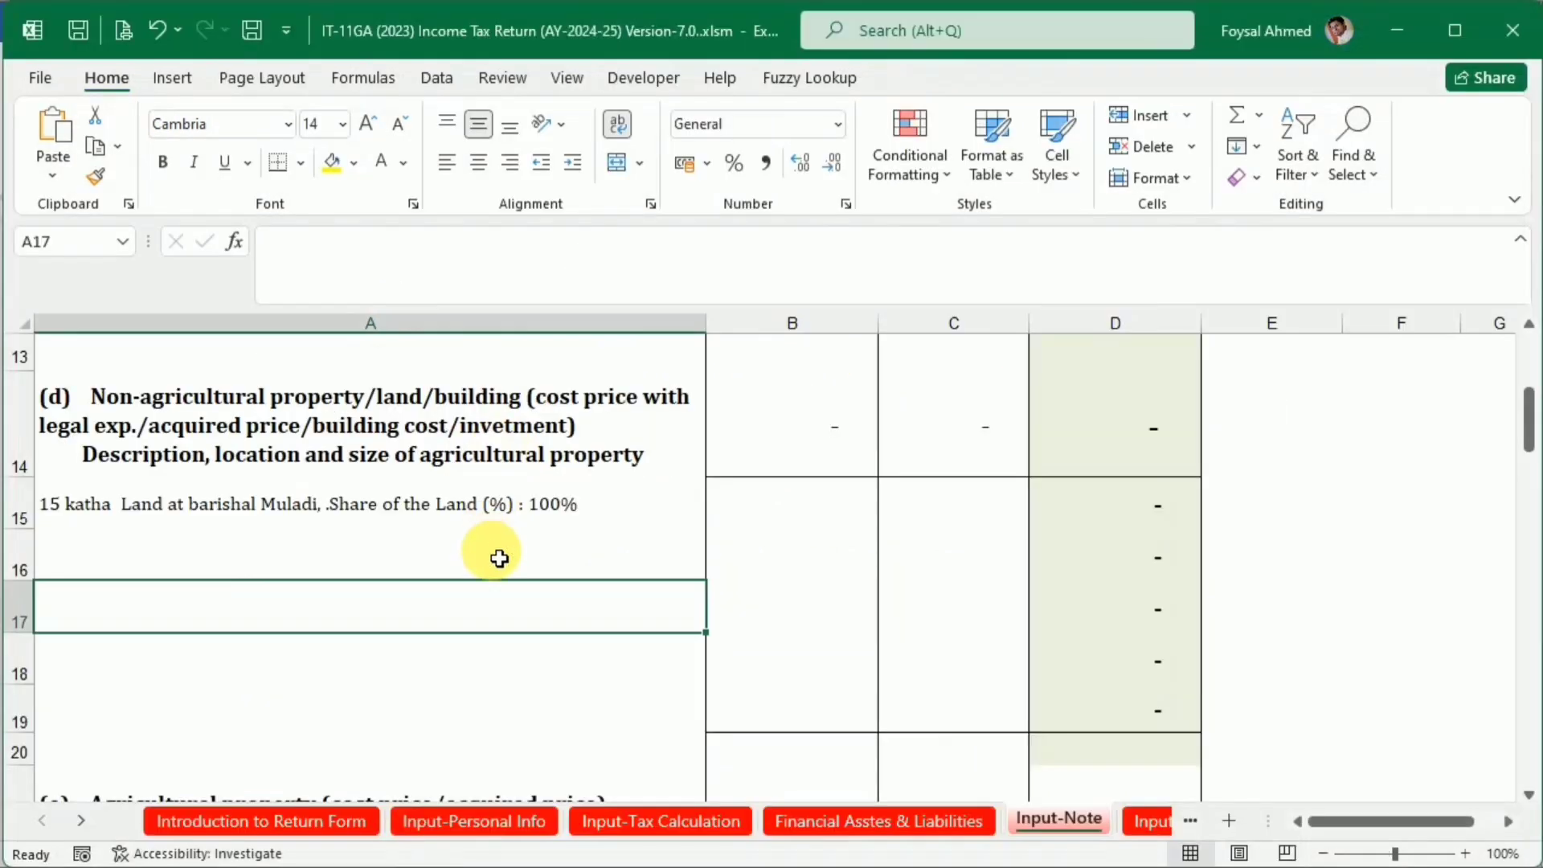
Return to the IT-11GA workbook in Excel and open the Ornaments description in cell A39 of the Input-Note sheet for editing
scroll(500, 555, "down", 3)
scroll(503, 576, "down", 3)
scroll(503, 576, "up", 1)
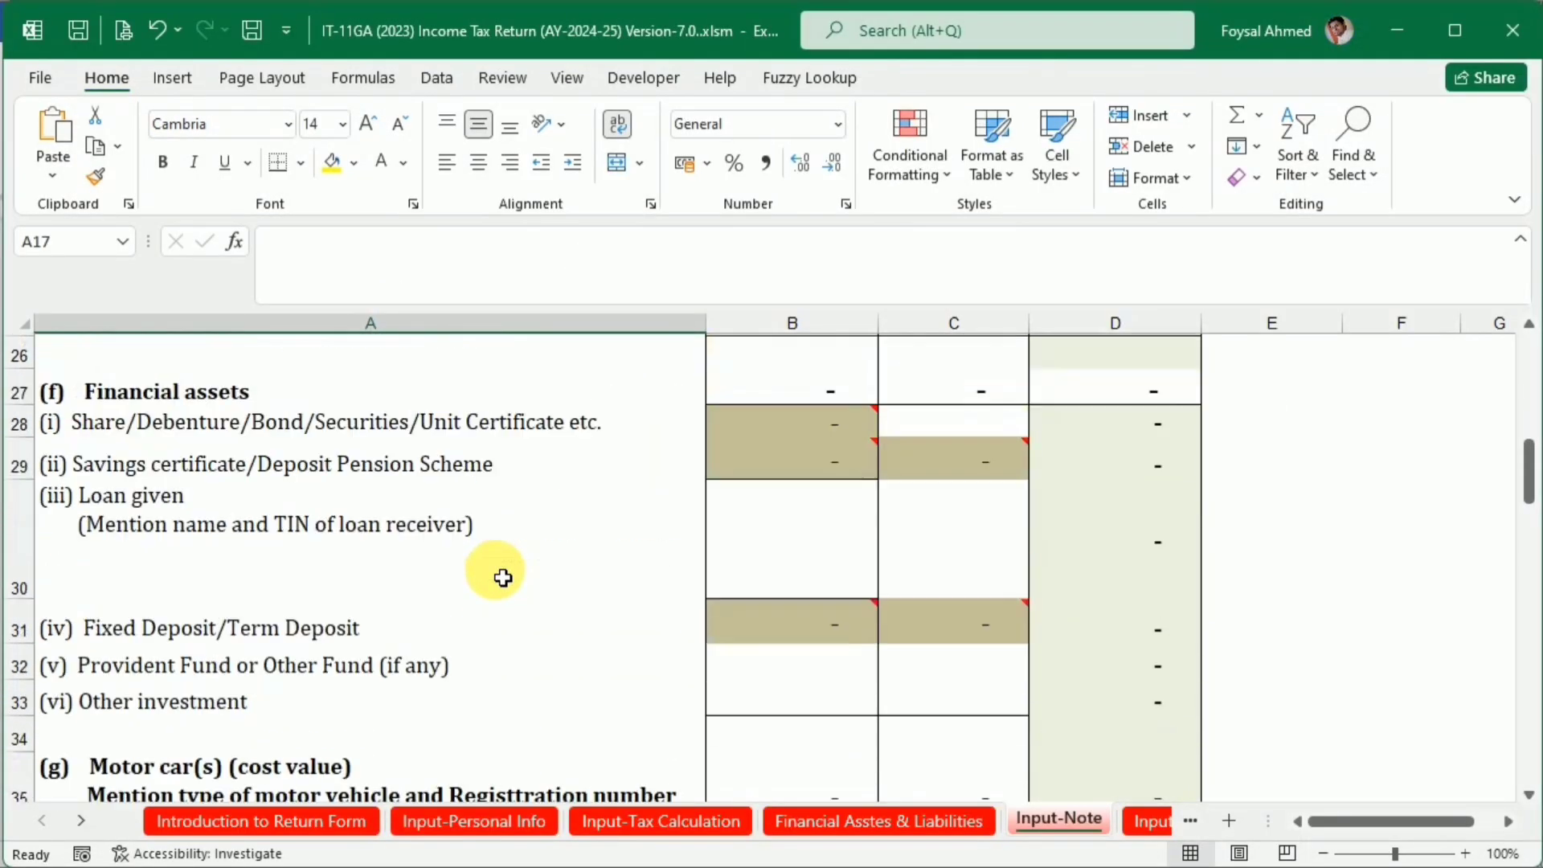
scroll(503, 576, "down", 4)
left_click(402, 414)
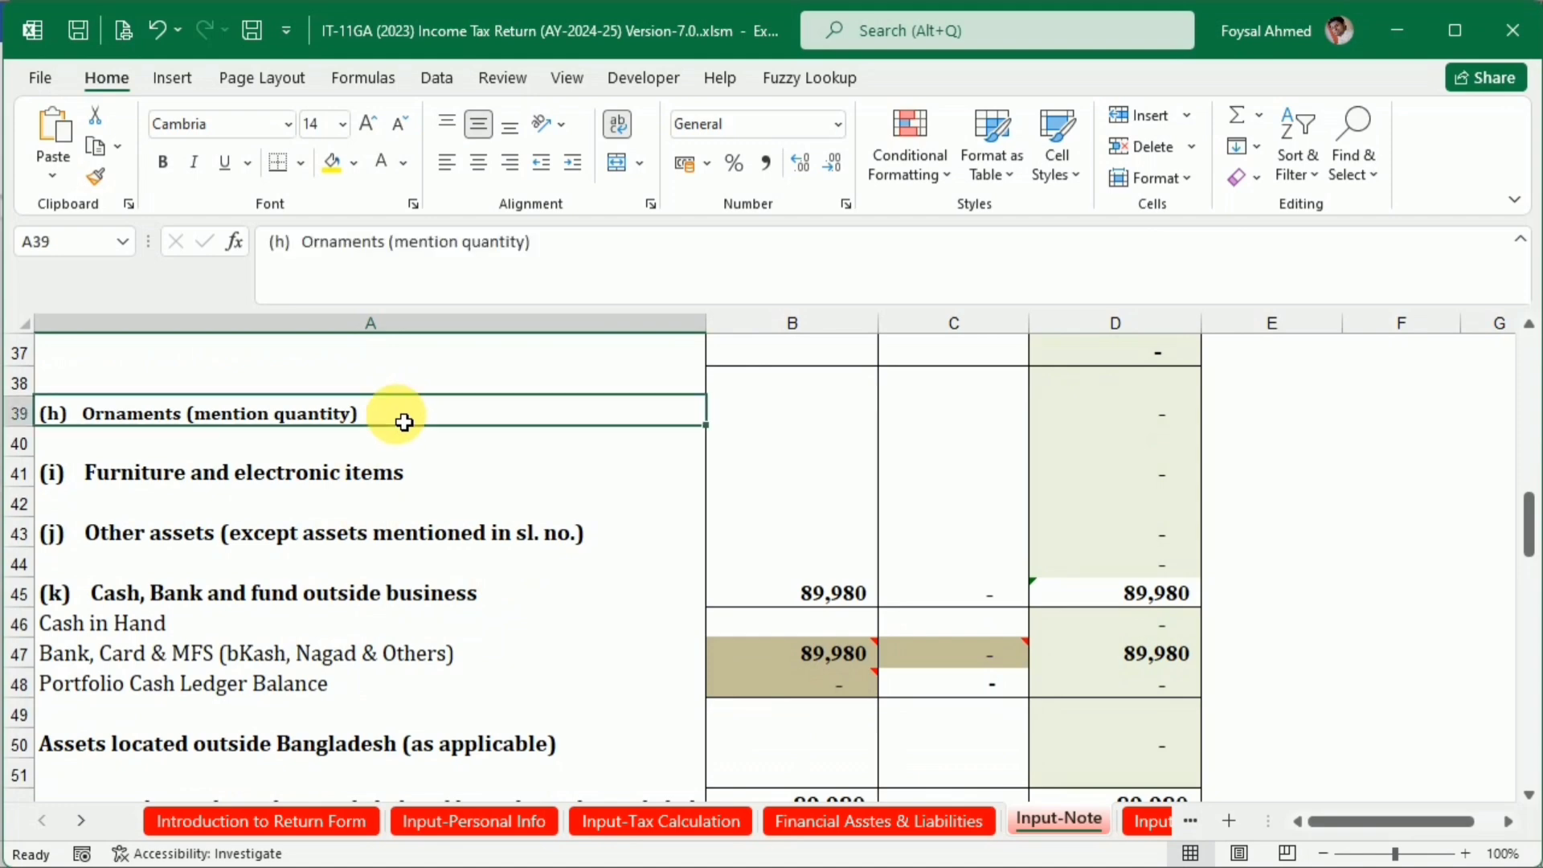
double_click(389, 420)
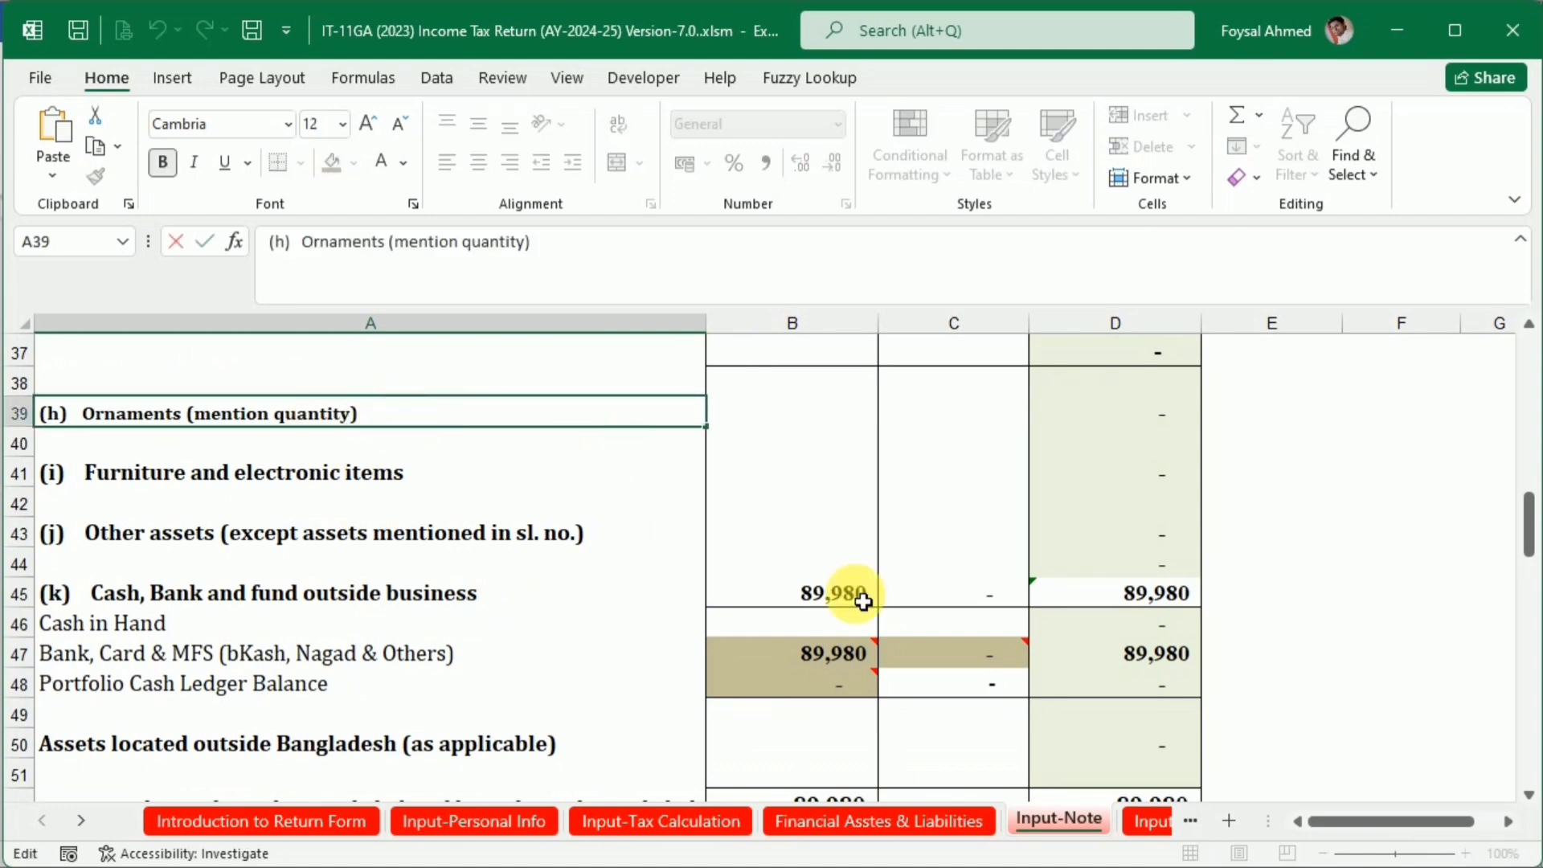
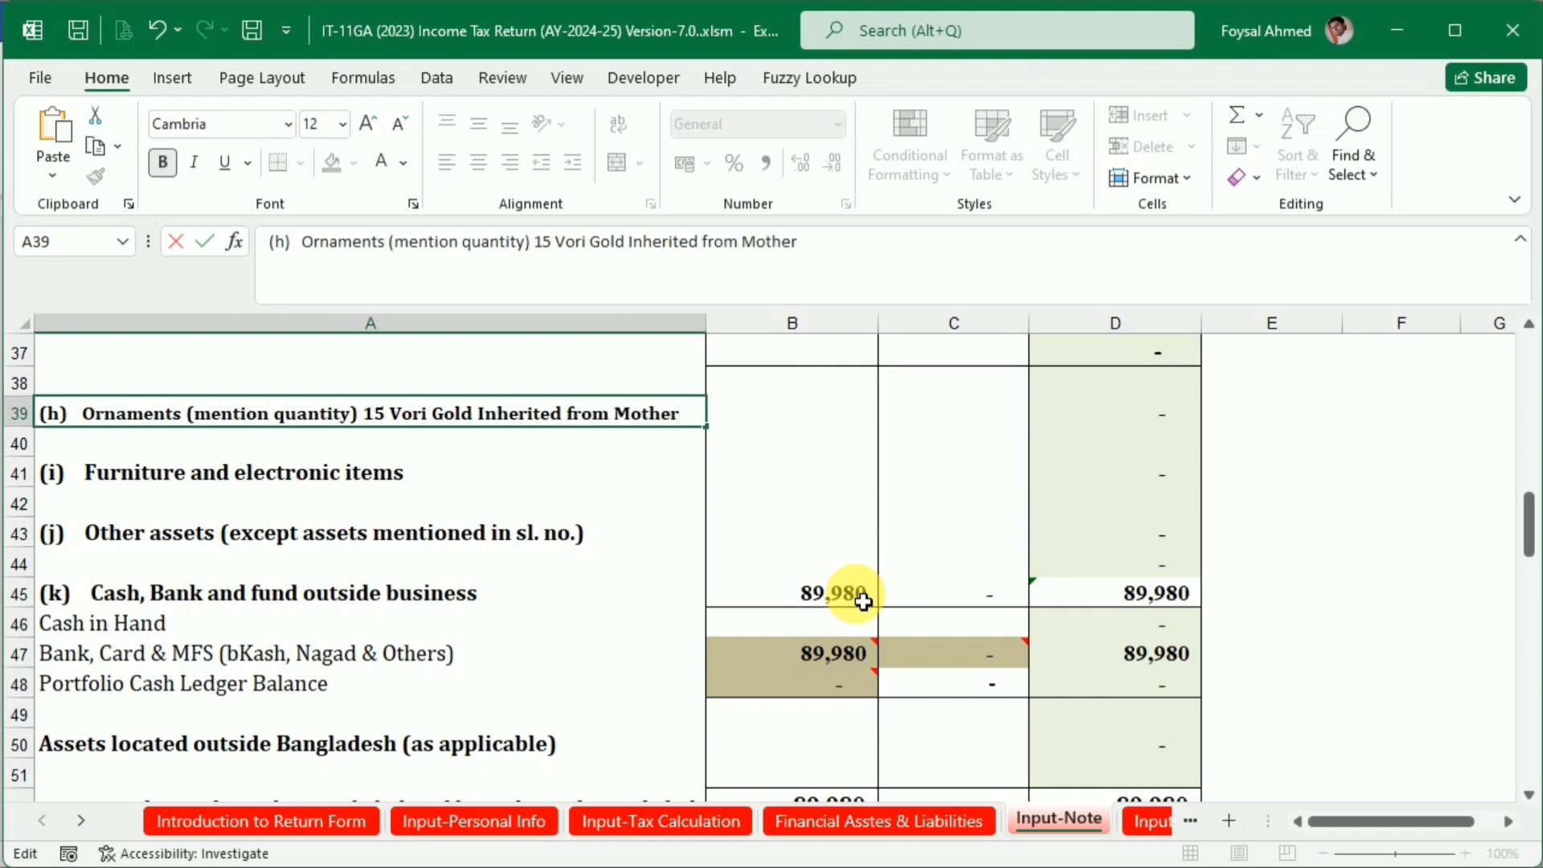
Confirm the Ornaments description and enter the inherited gold's value from the Word document, 1235250, in cell B39
key("Return")
key("Up")
key("Right")
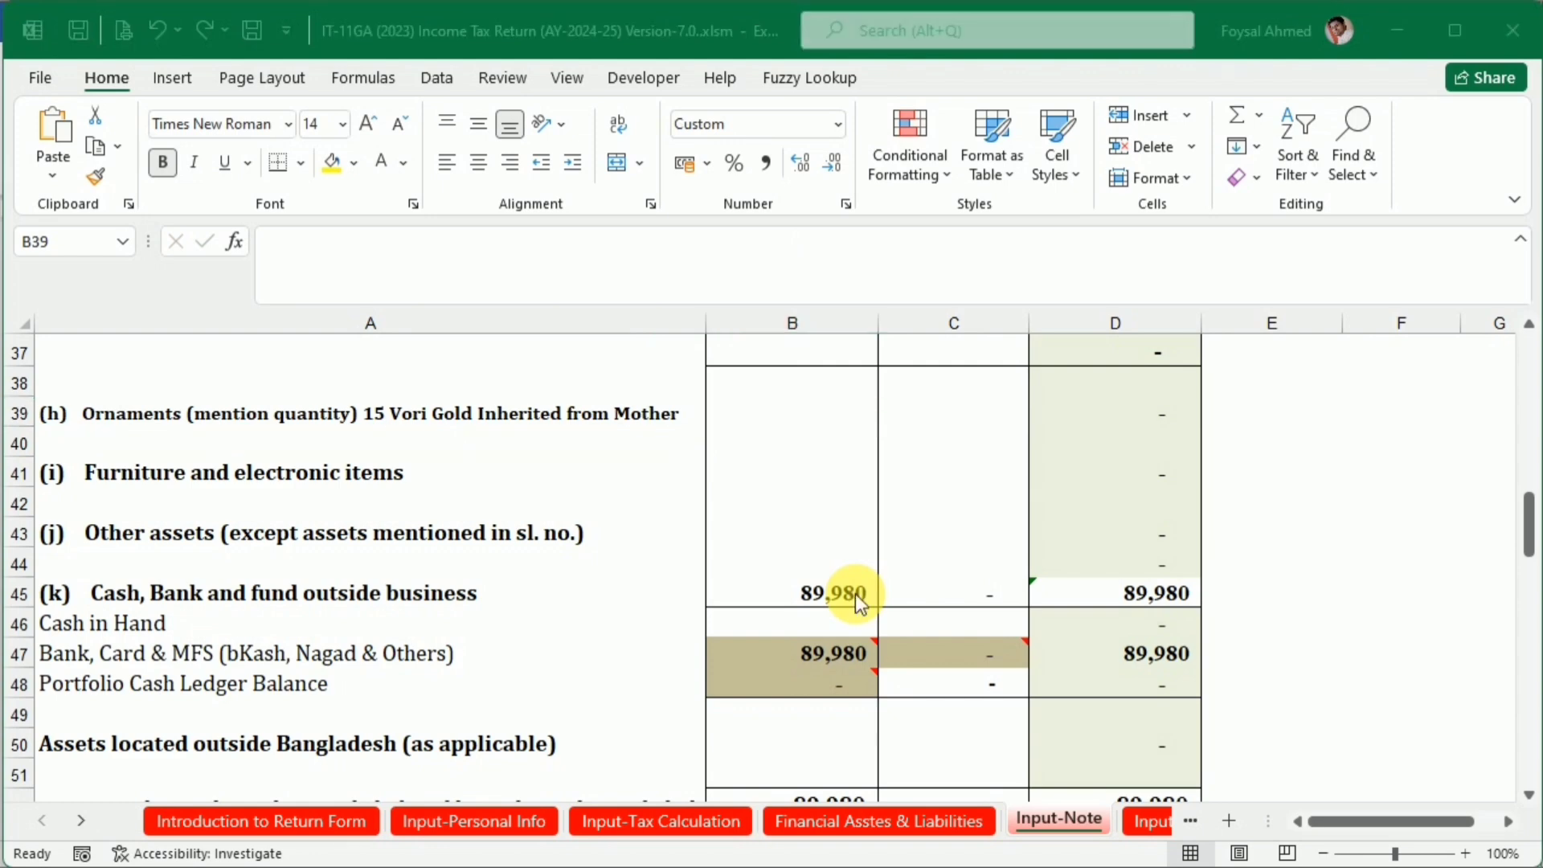
key("alt+Tab")
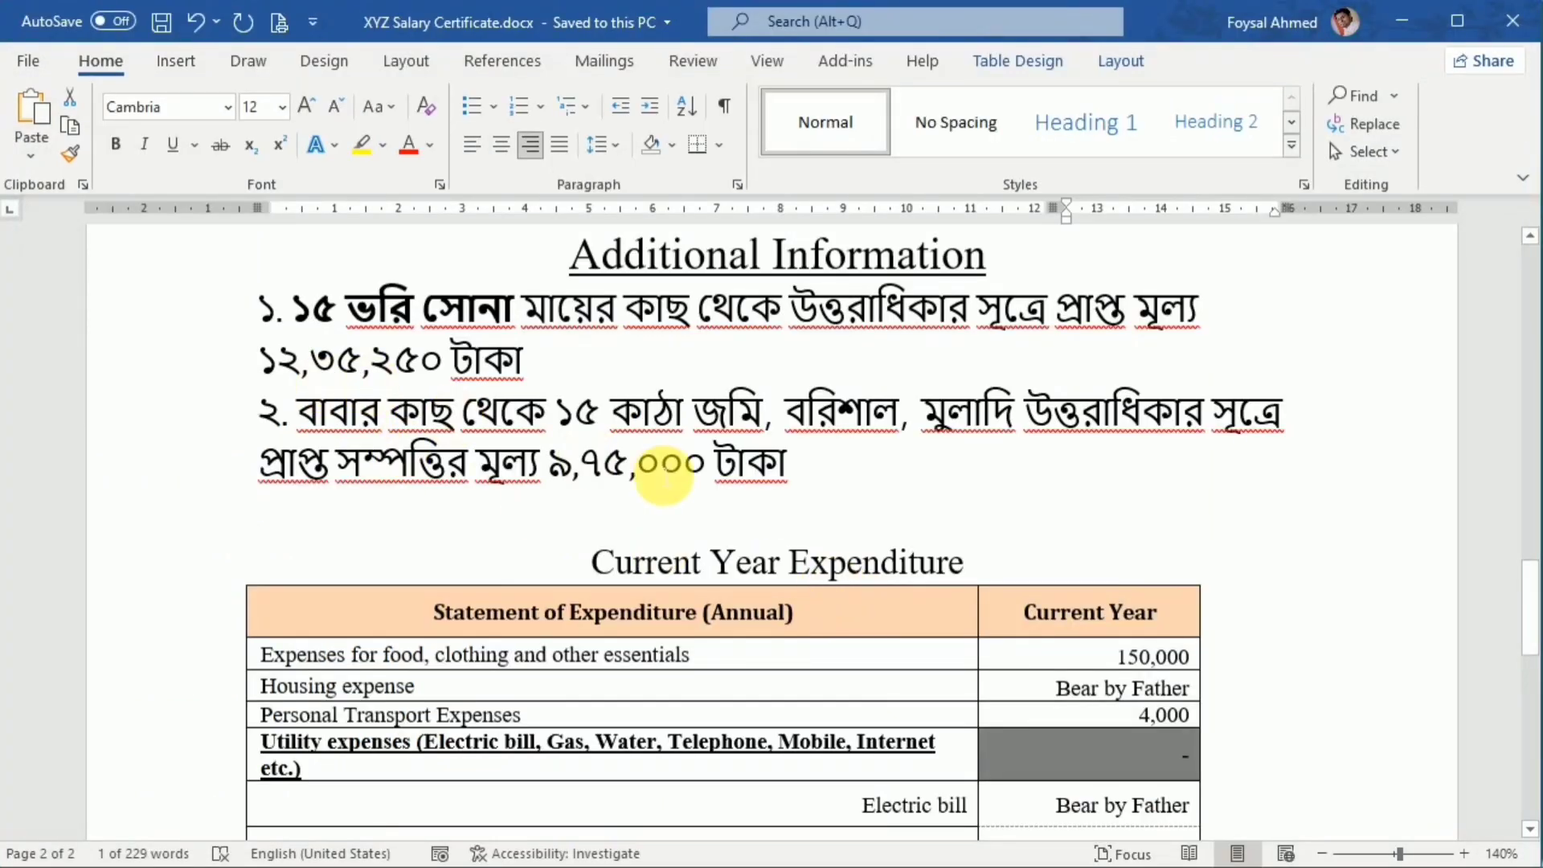
key("alt+Tab")
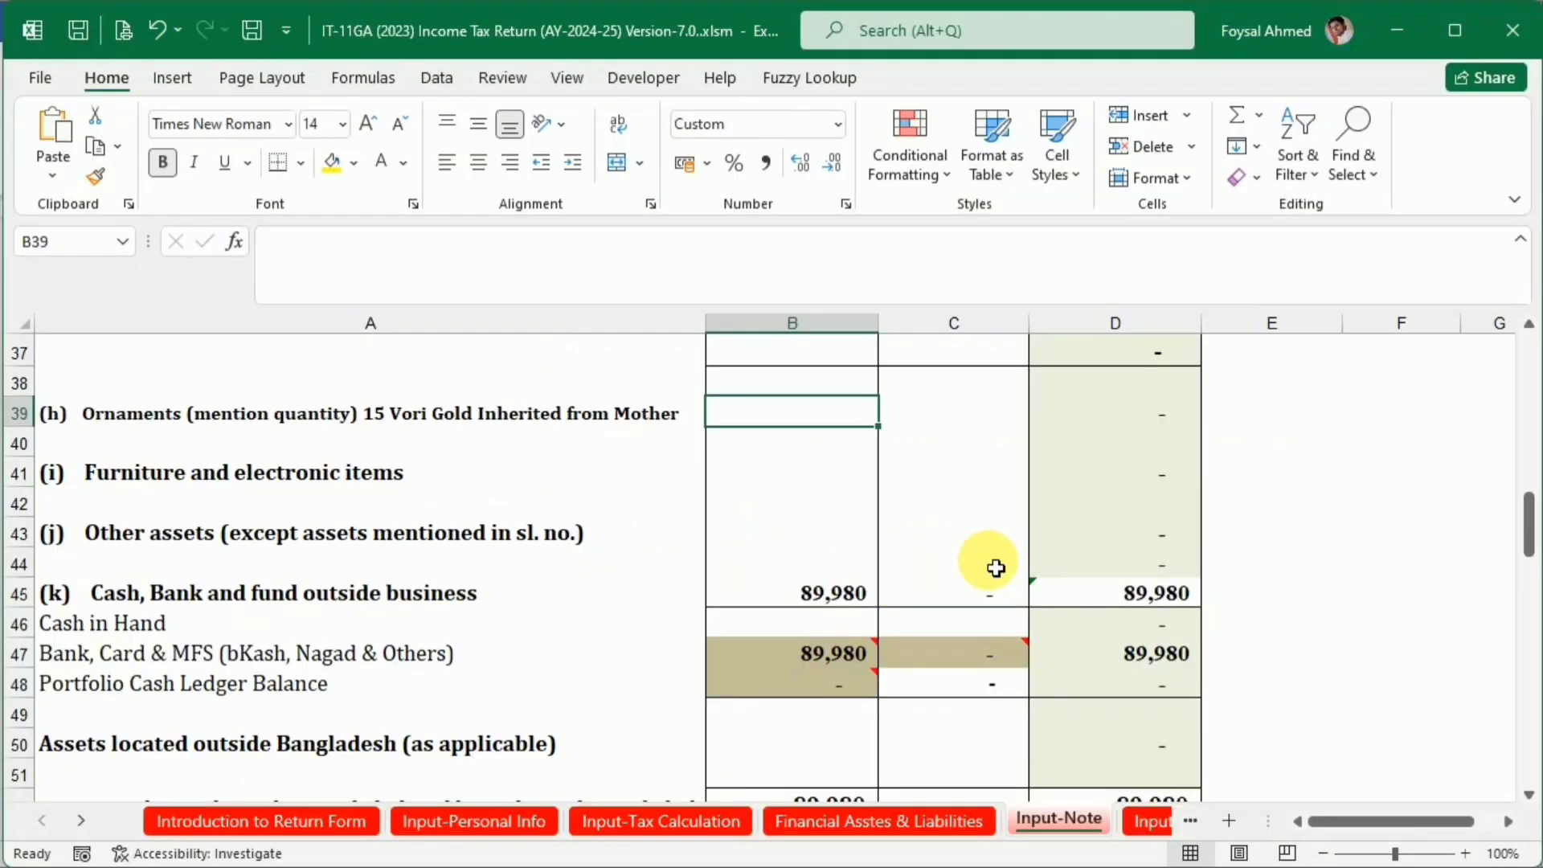
type("12")
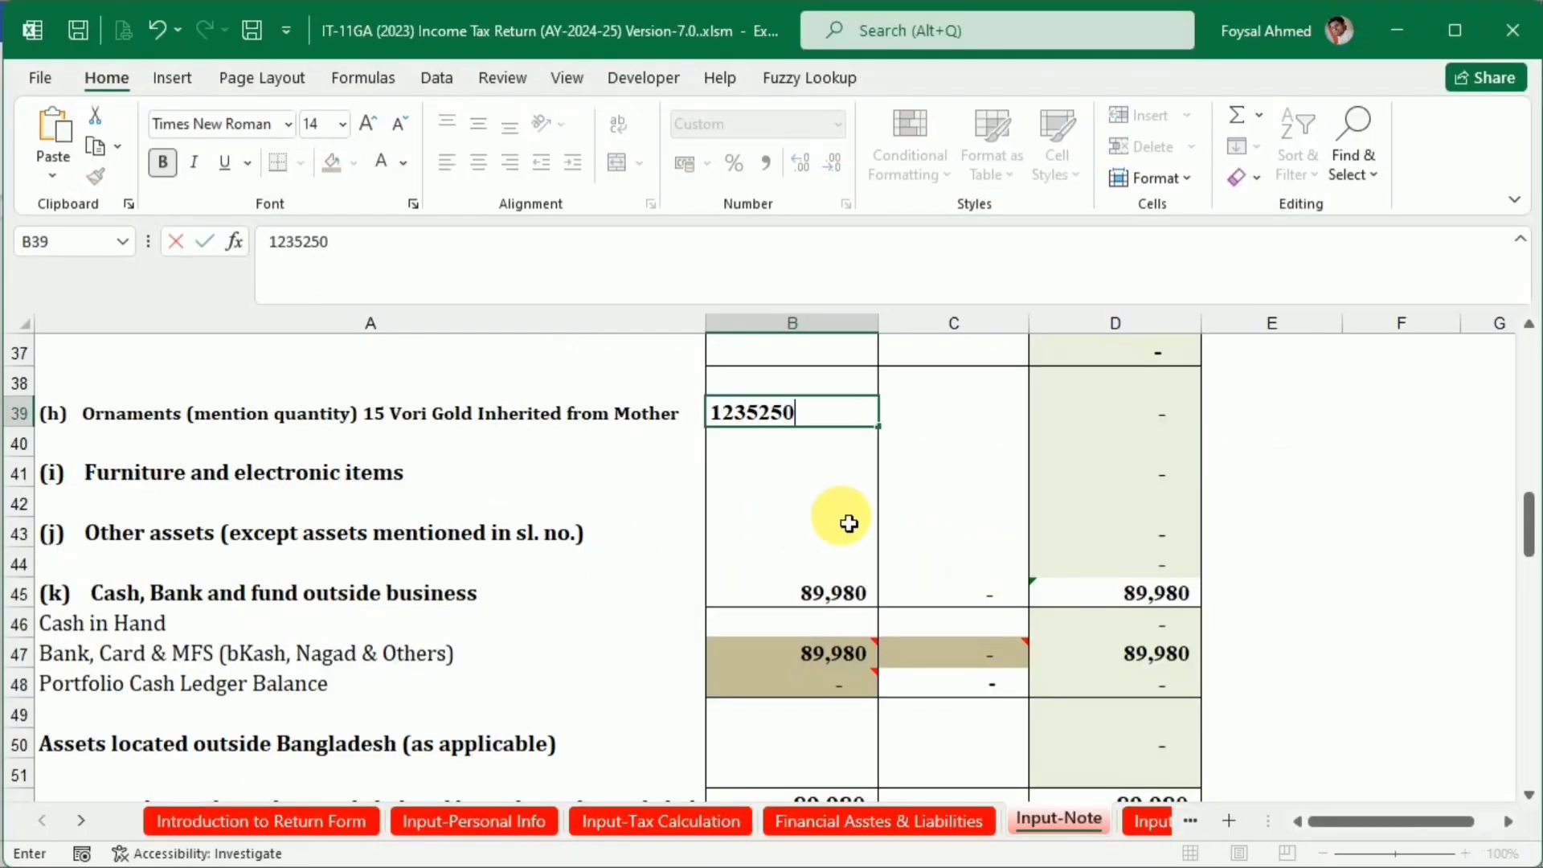
type("35250")
key("Return")
Replace the formula for Receipt of Gift and others in cell D66 with =1235250
scroll(976, 554, "down", 2)
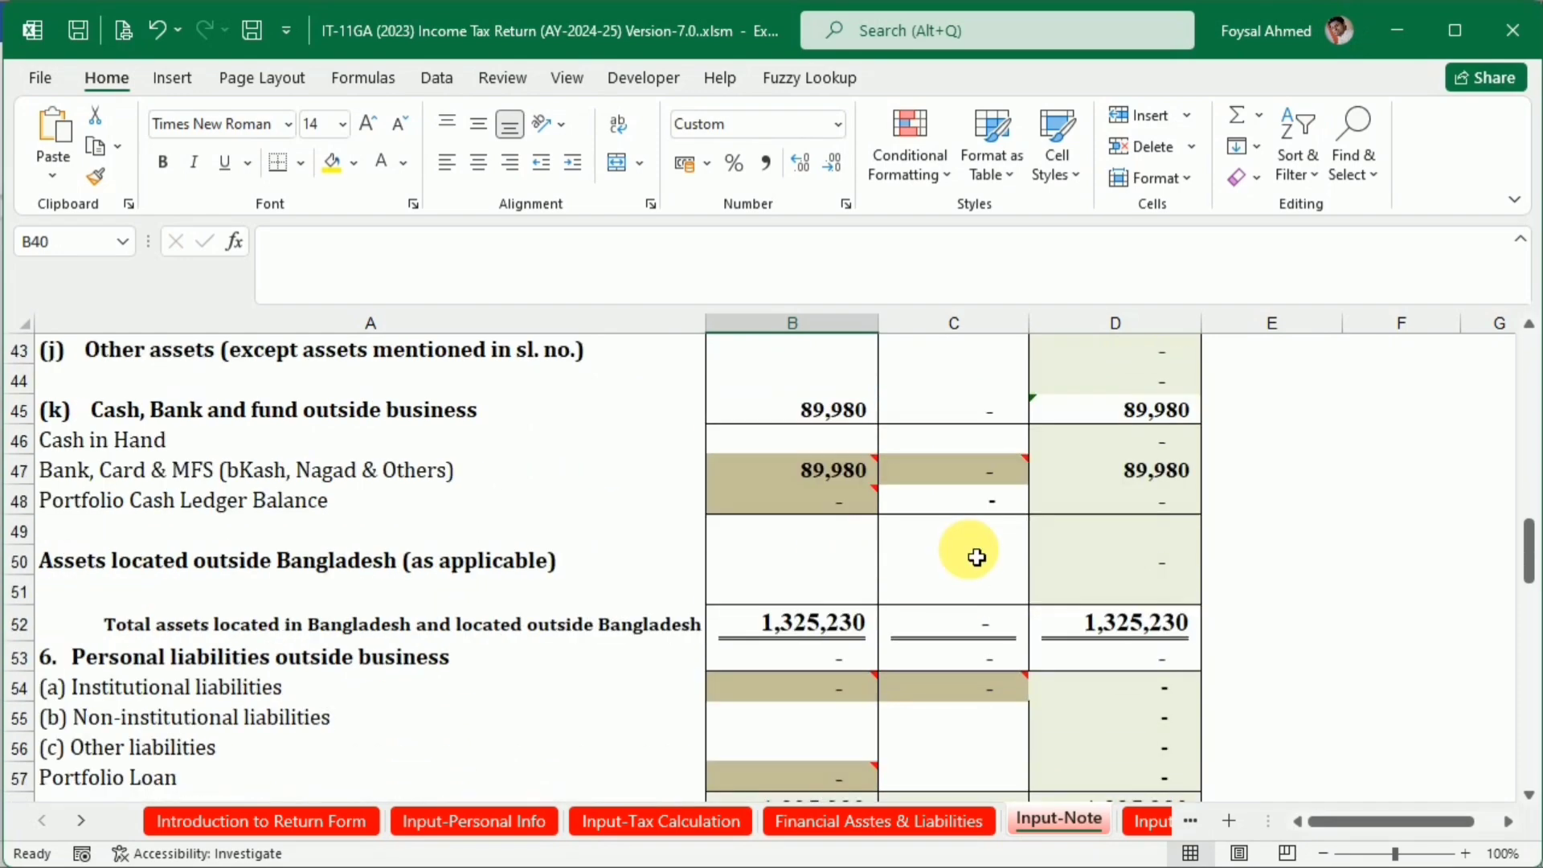
scroll(884, 554, "up", 2)
scroll(735, 628, "down", 5)
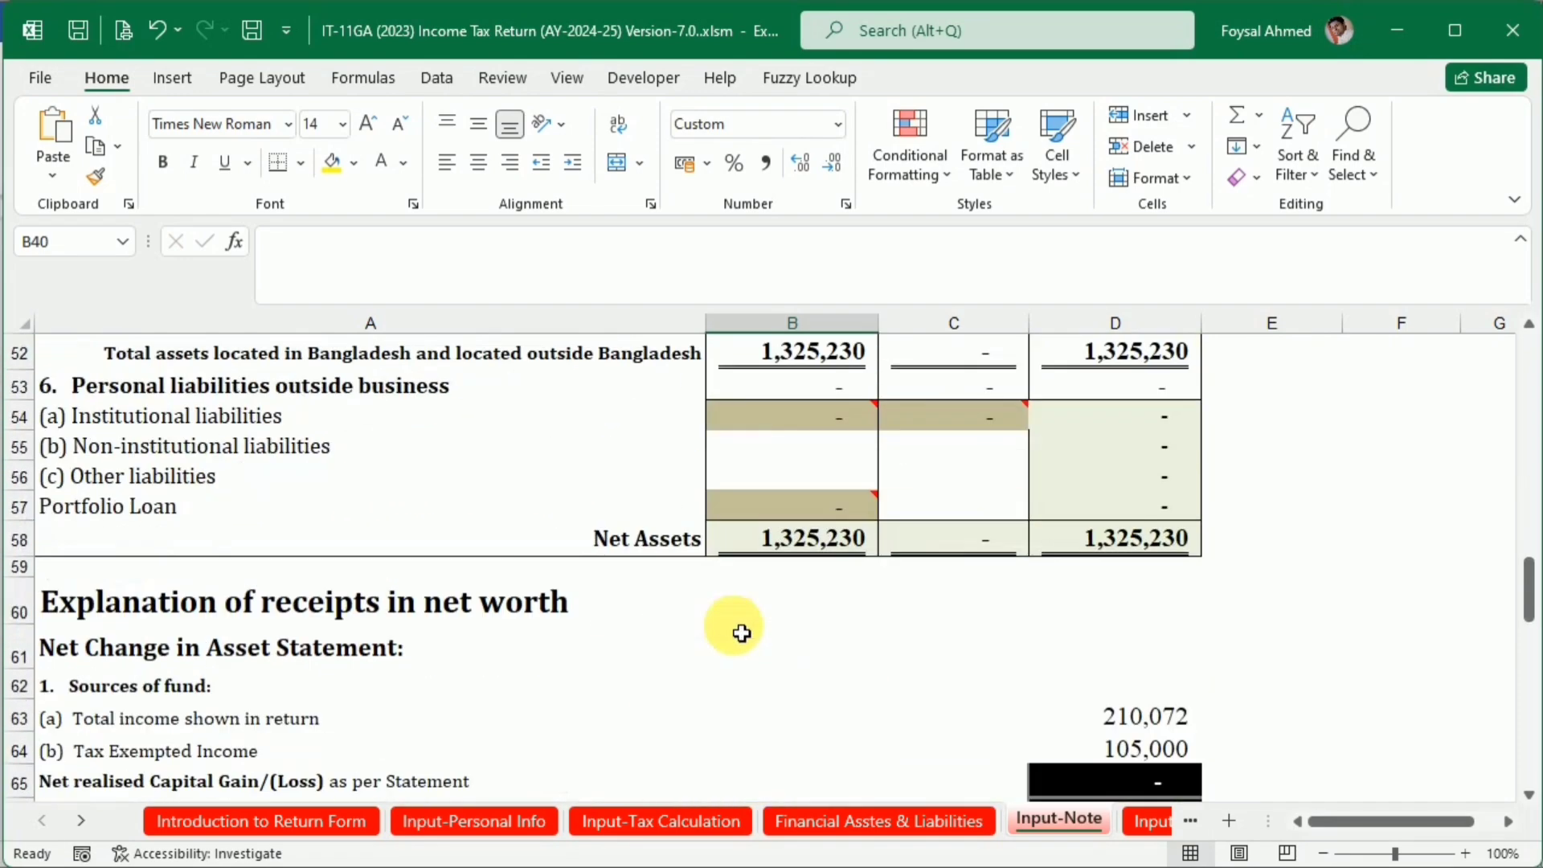
scroll(740, 632, "down", 4)
scroll(740, 630, "up", 1)
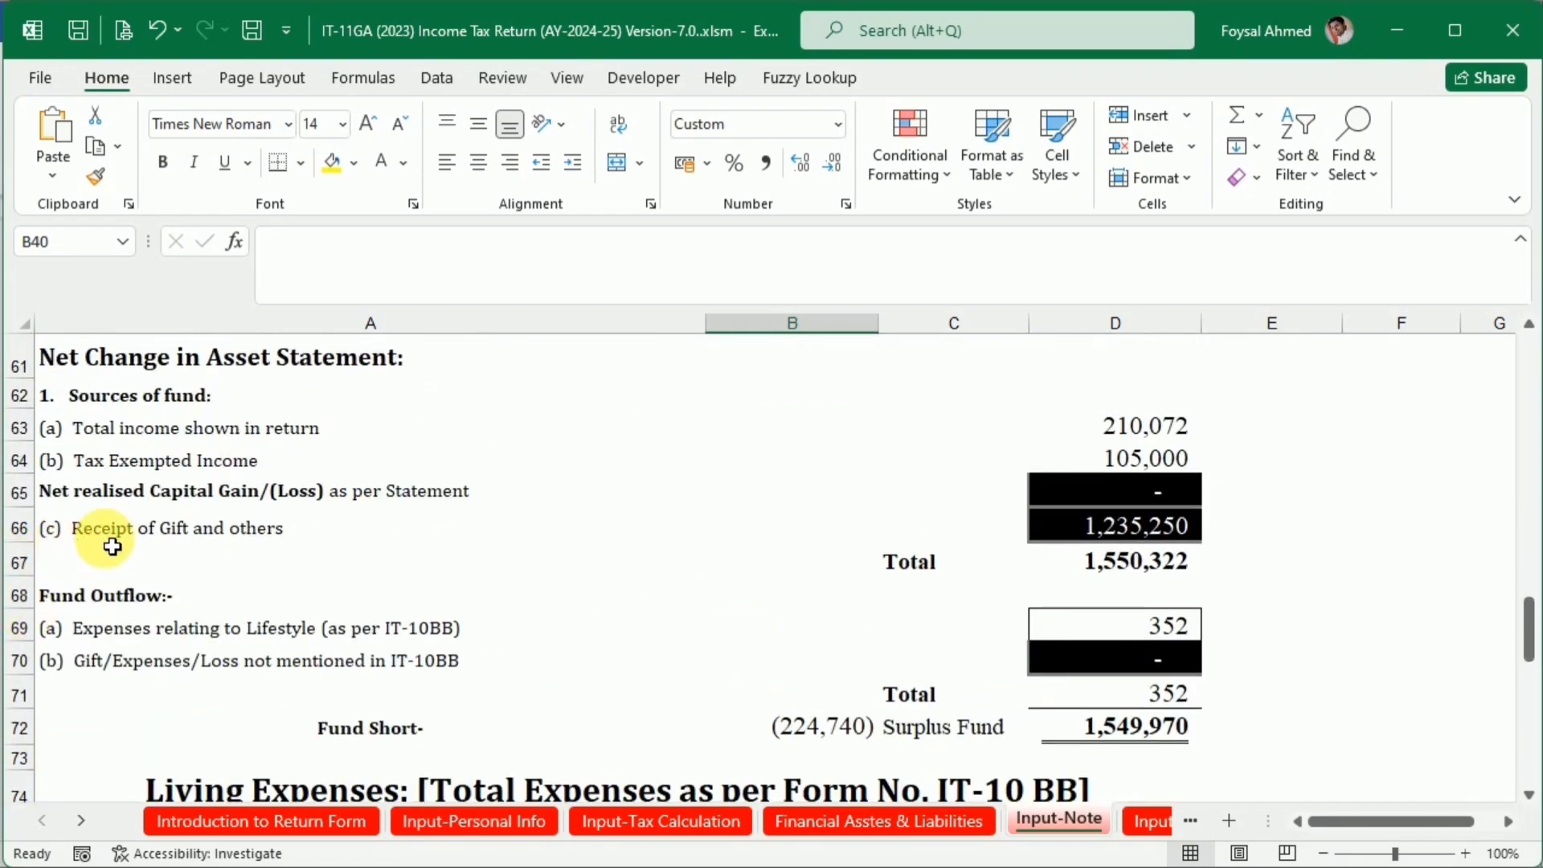
left_click(1116, 535)
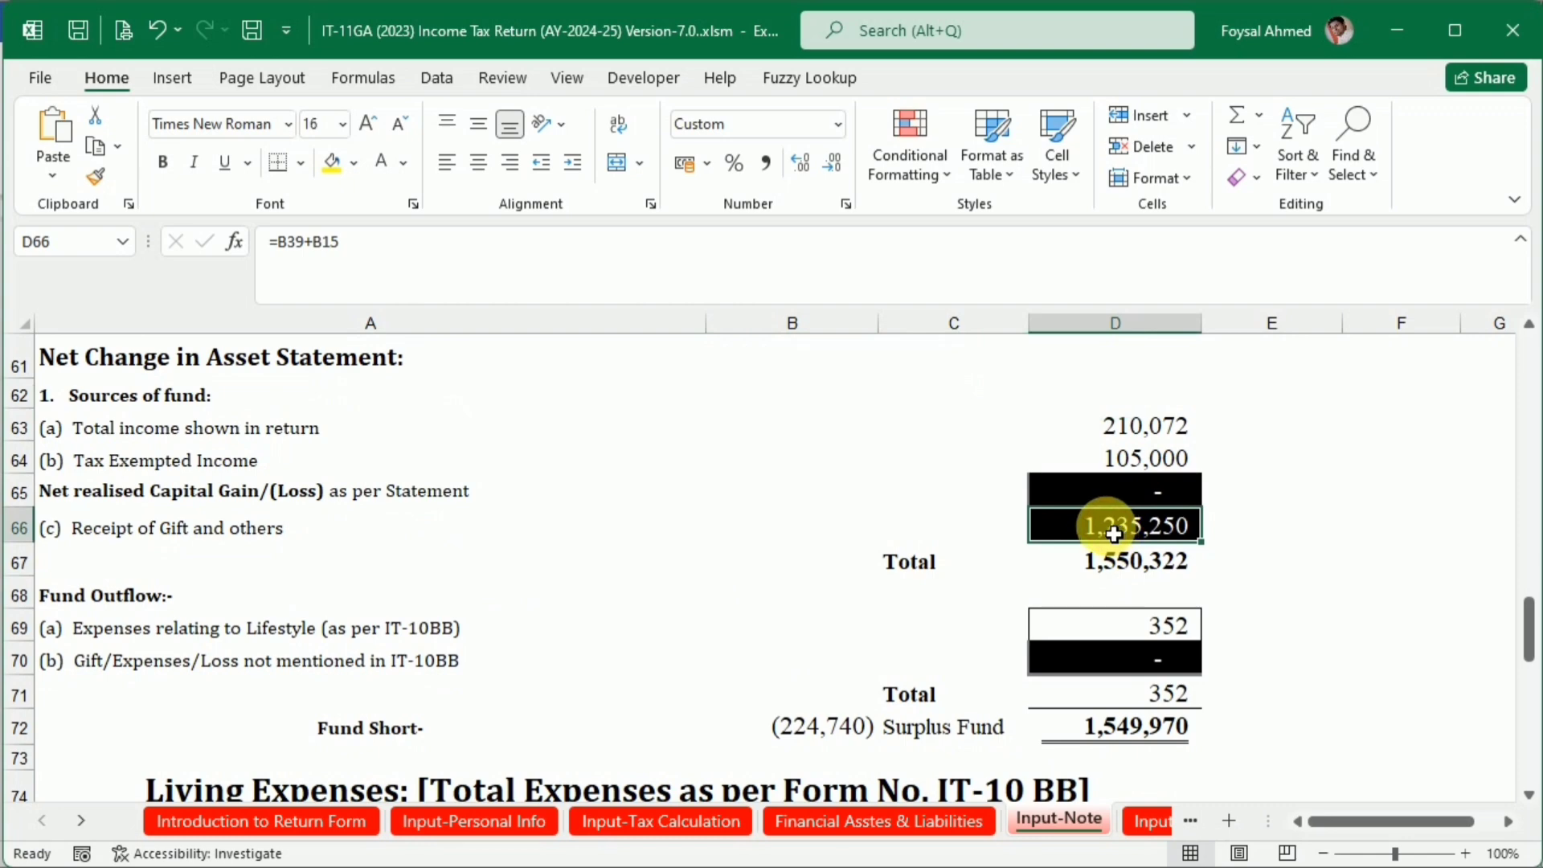
key("Delete")
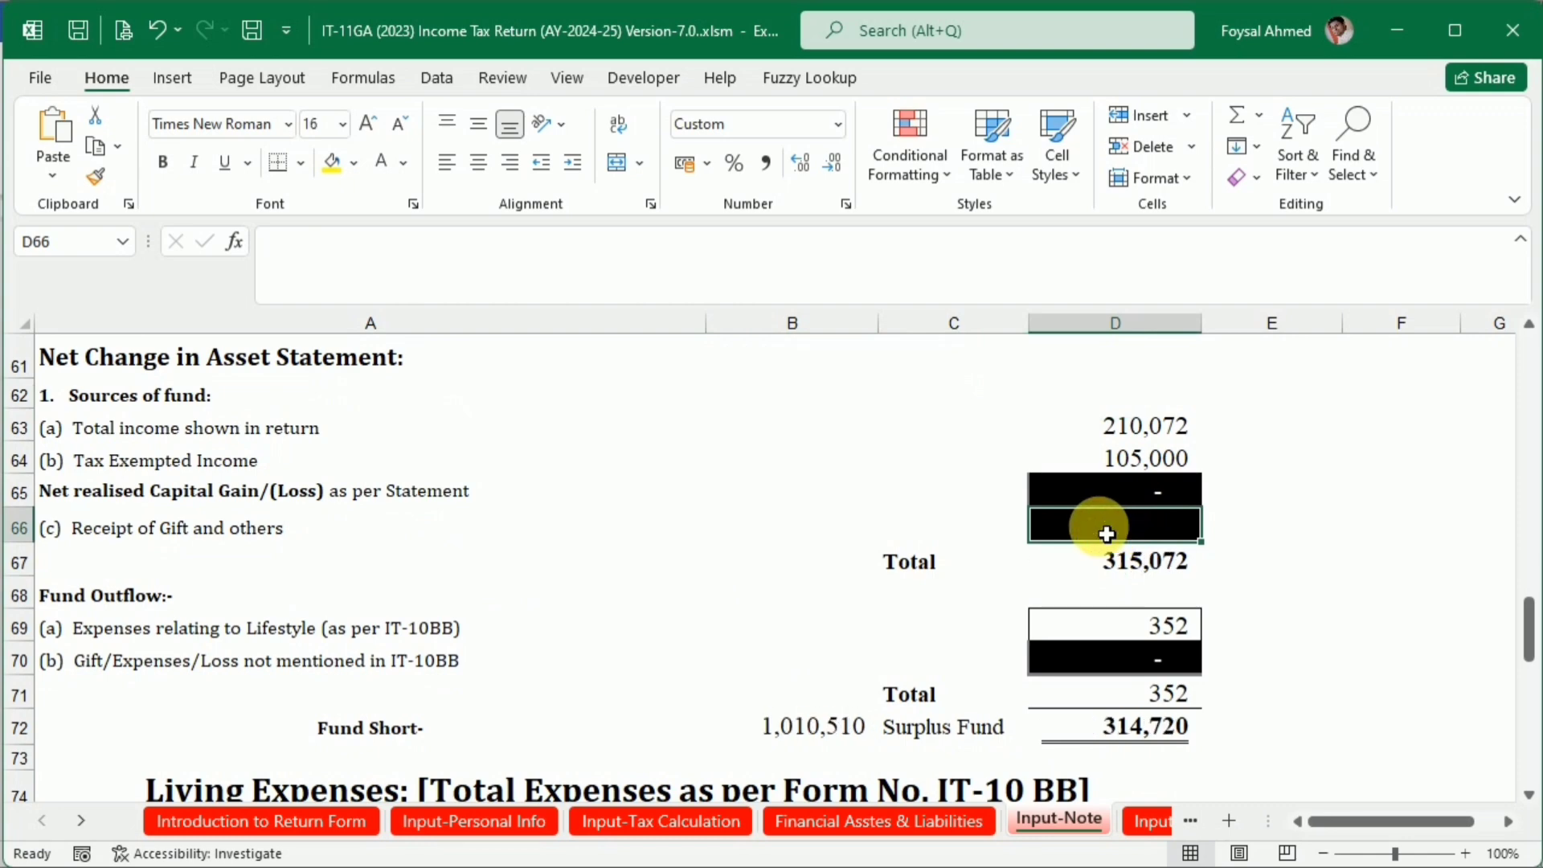
type("=1235250")
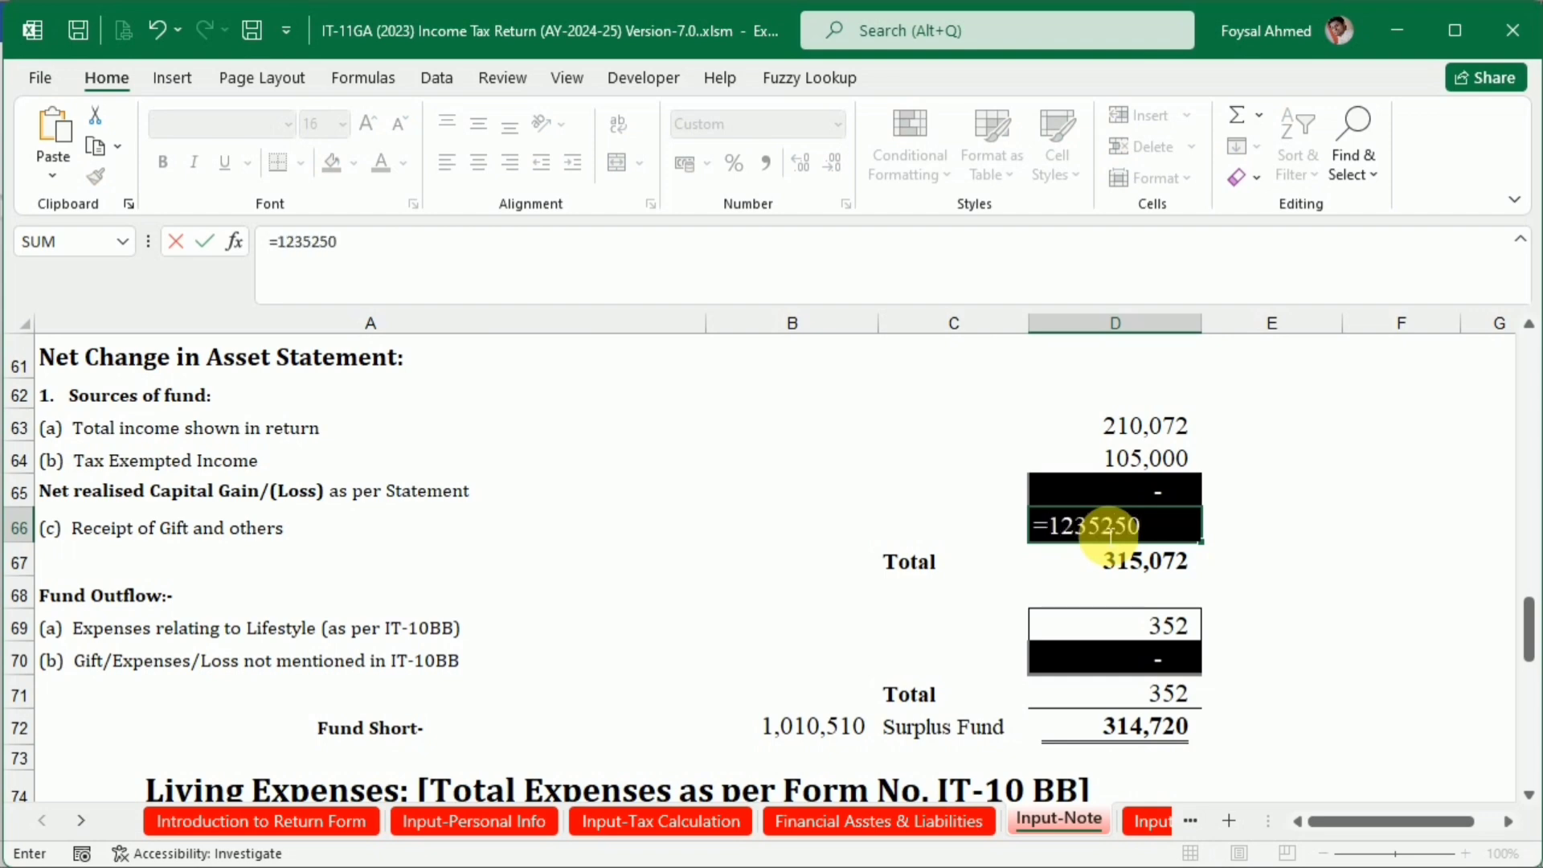
key("Return")
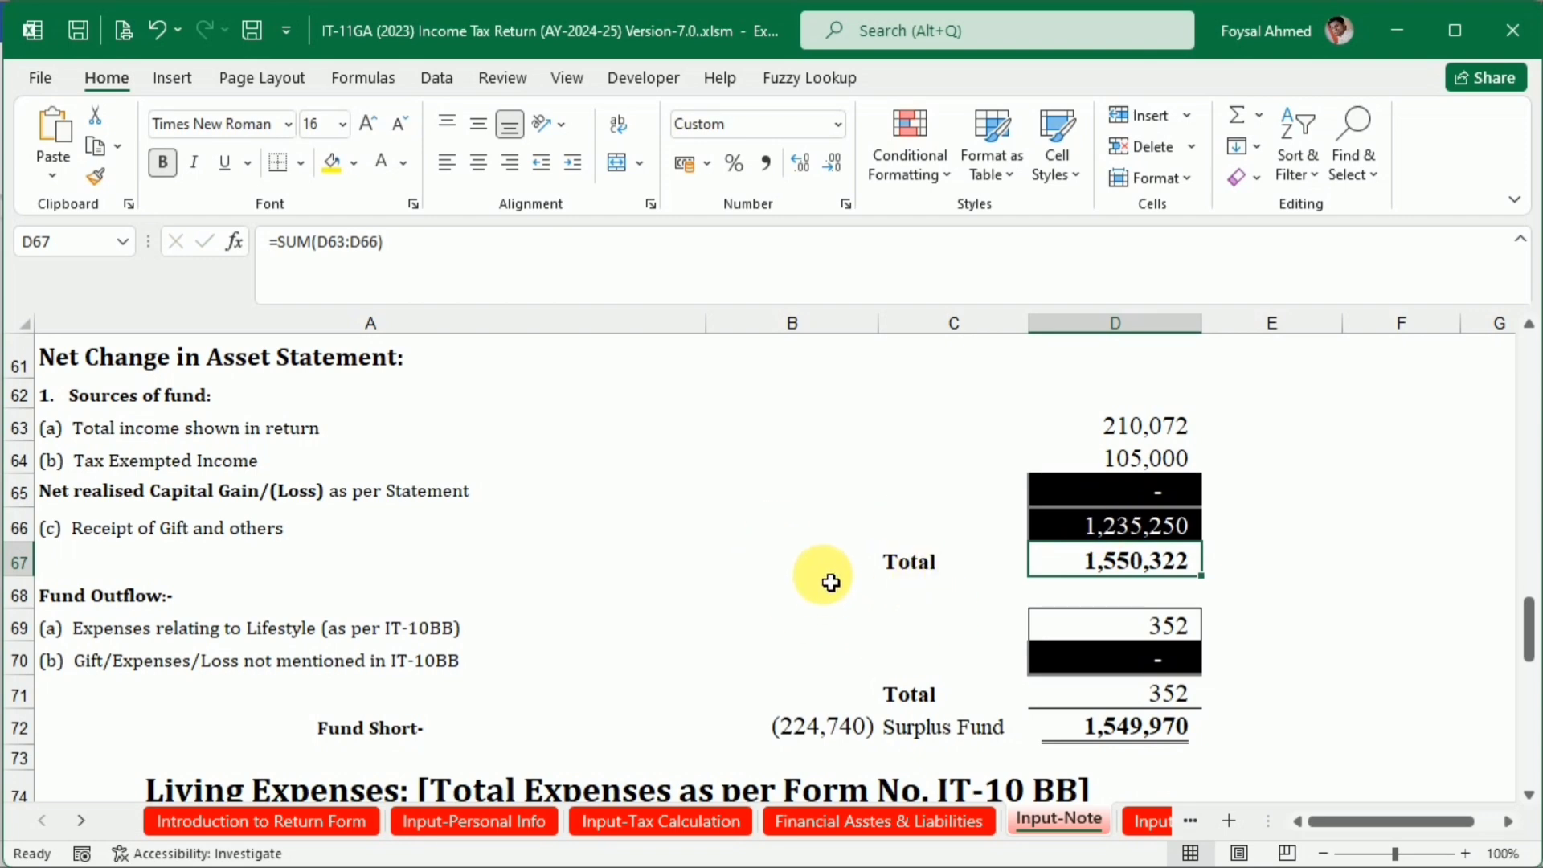
Look up the inherited land's value in the Word document and enter 975000 for the 15 katha land in cell B15
key("alt+Tab")
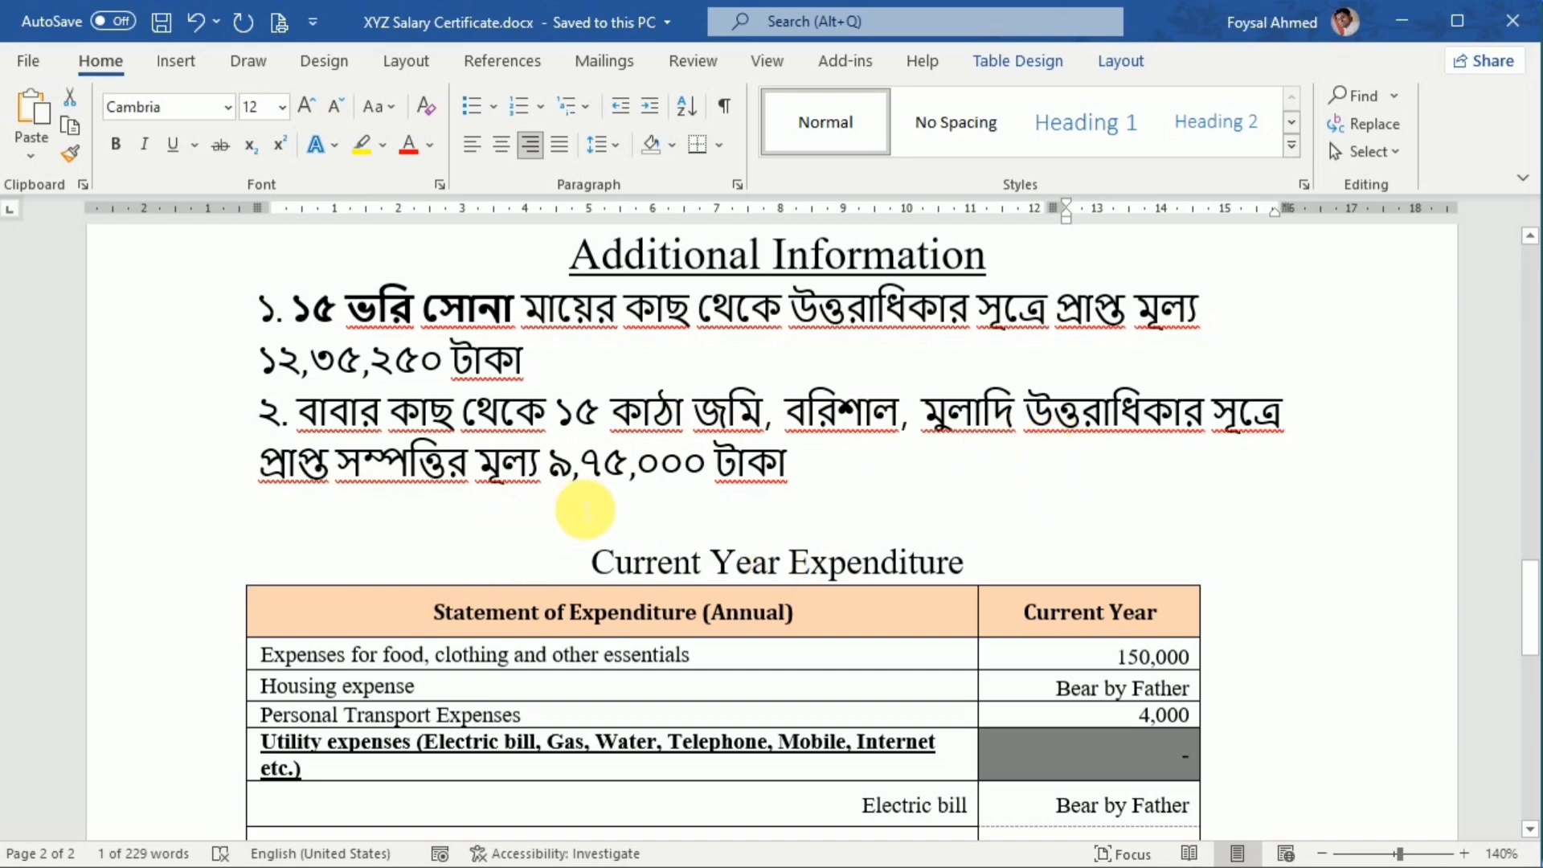
key("alt+Tab")
scroll(509, 558, "up", 18)
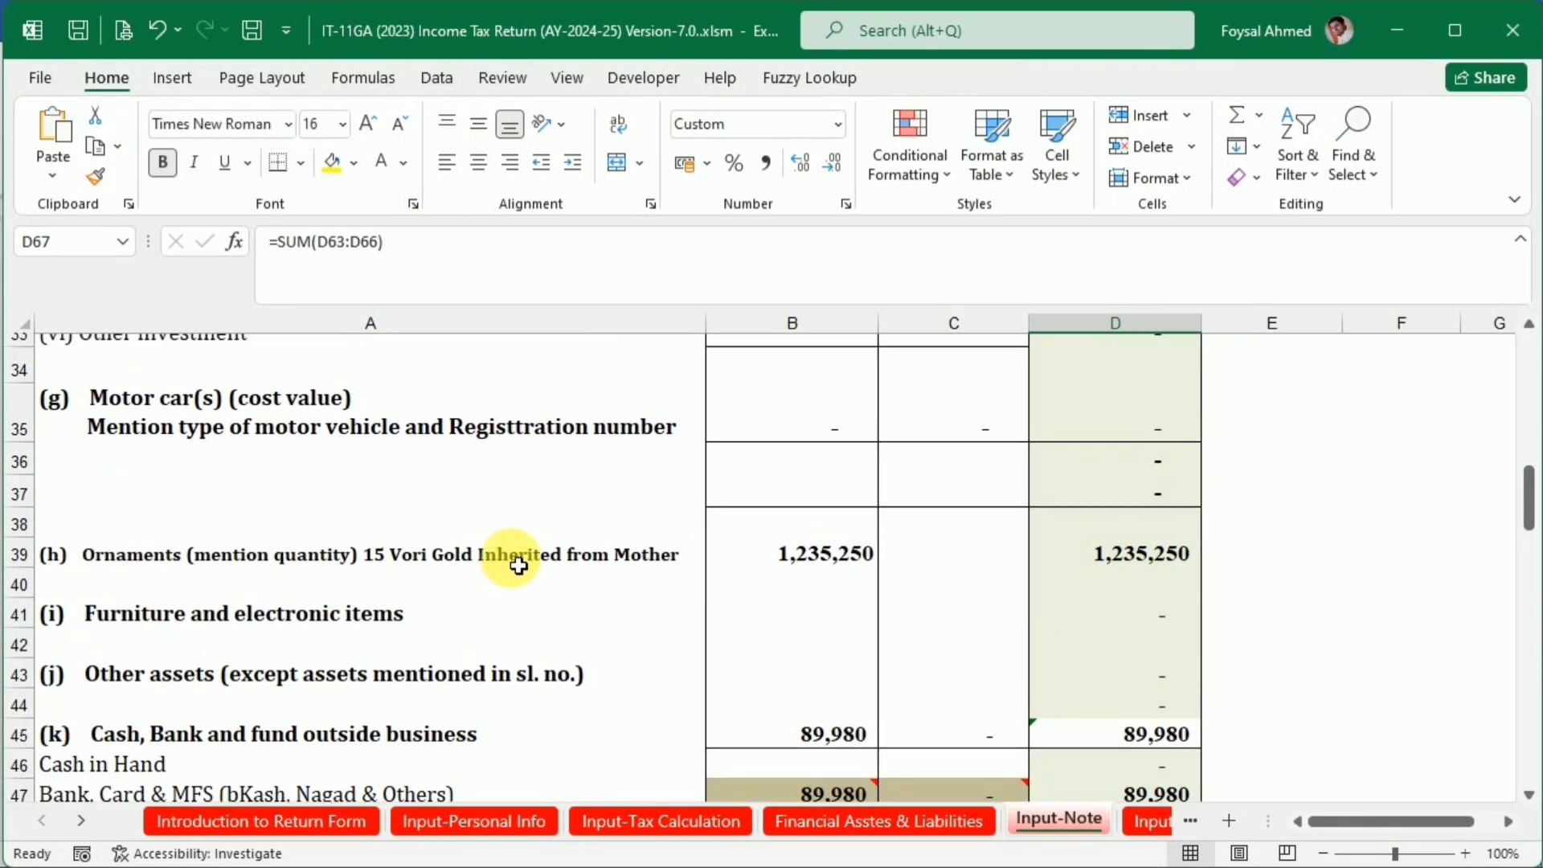
scroll(509, 562, "up", 2)
scroll(510, 562, "down", 5)
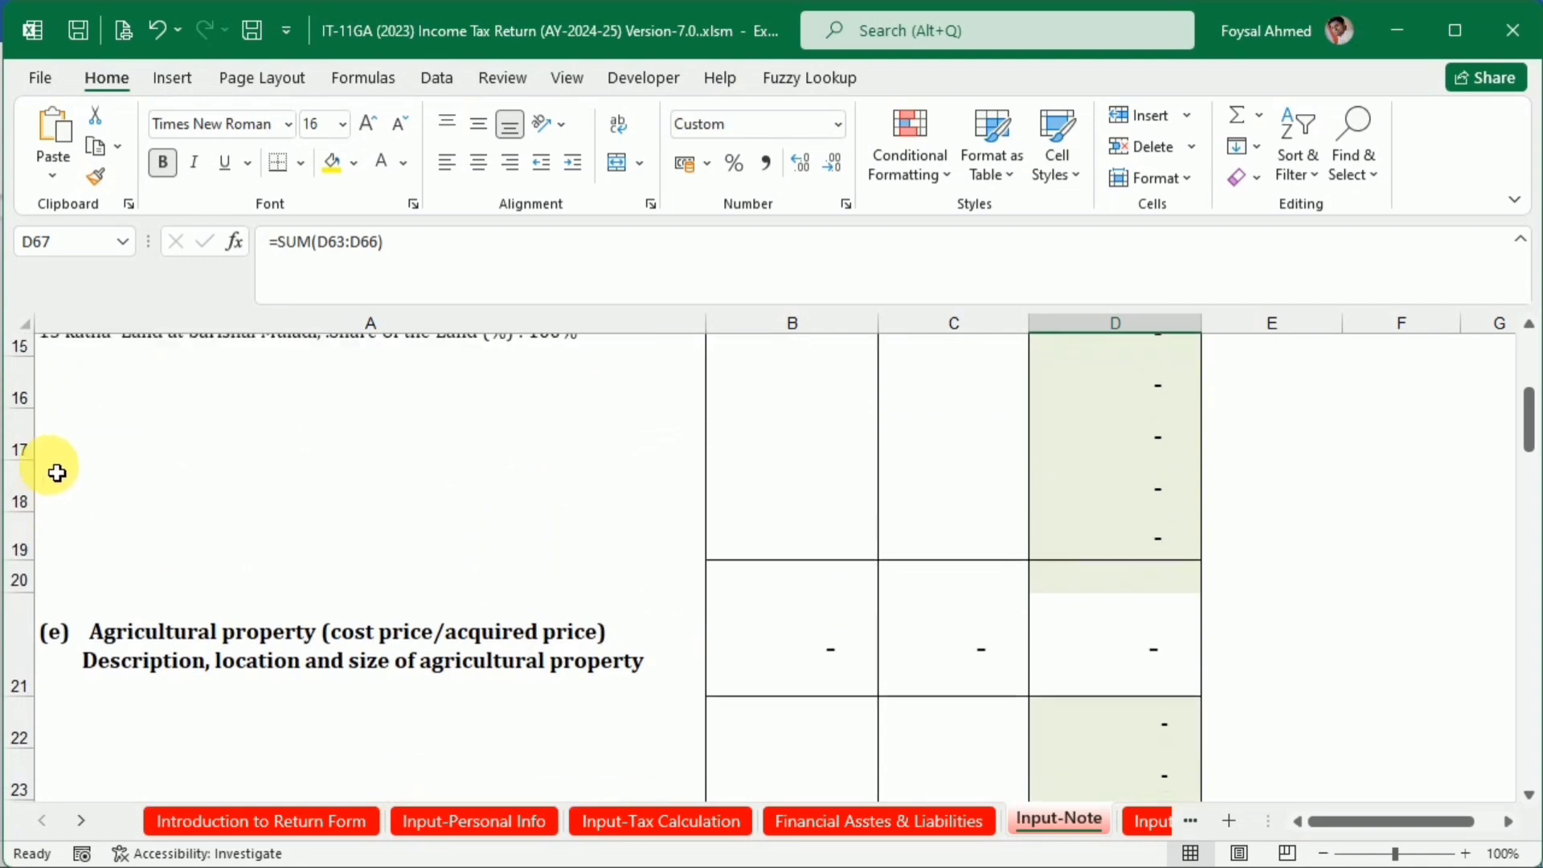
scroll(51, 469, "up", 2)
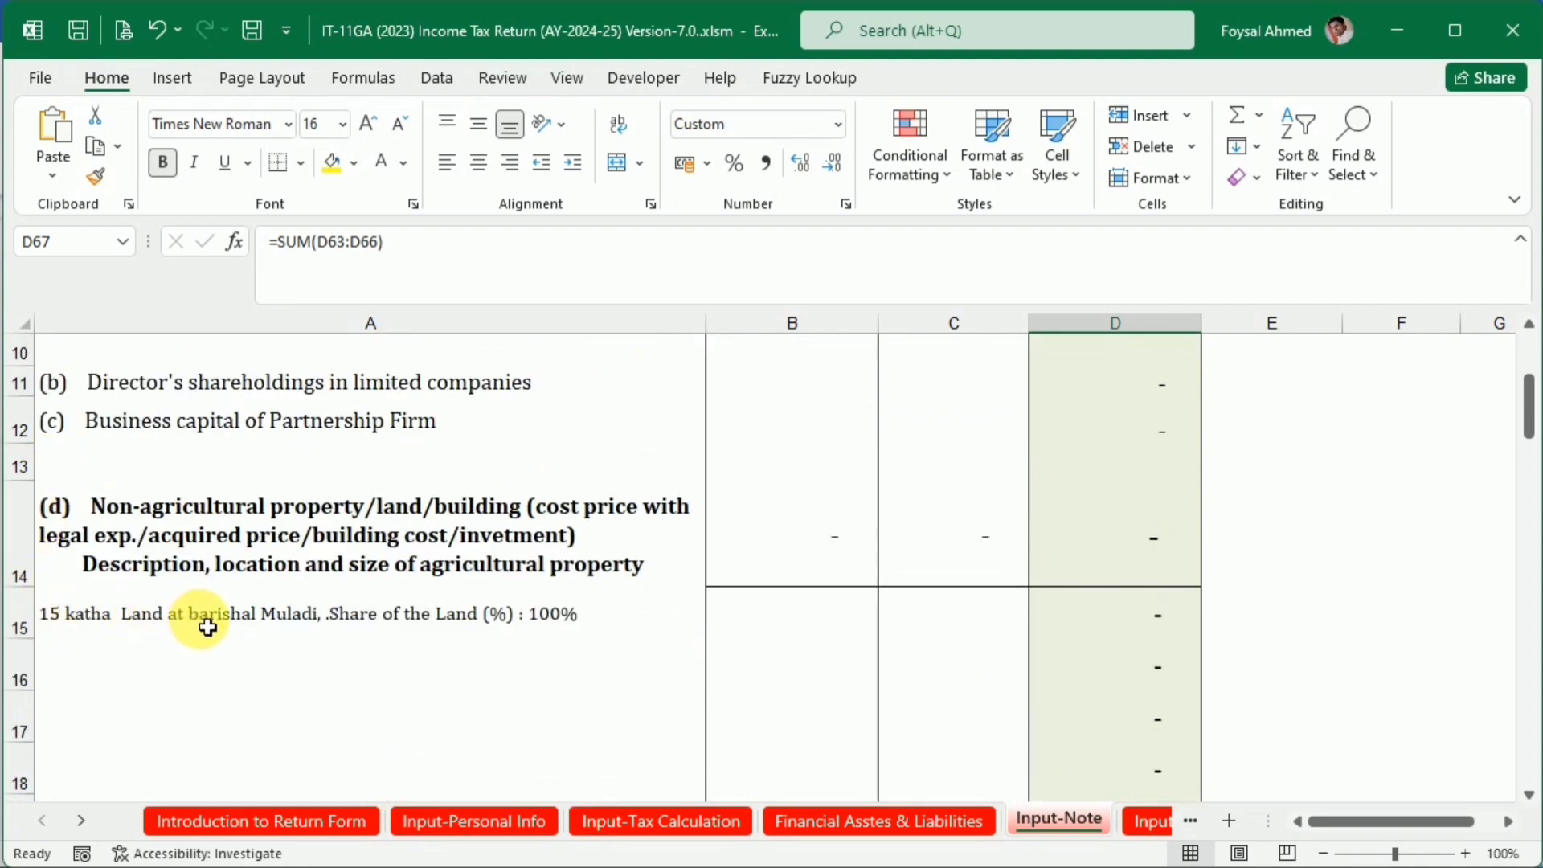
left_click(787, 617)
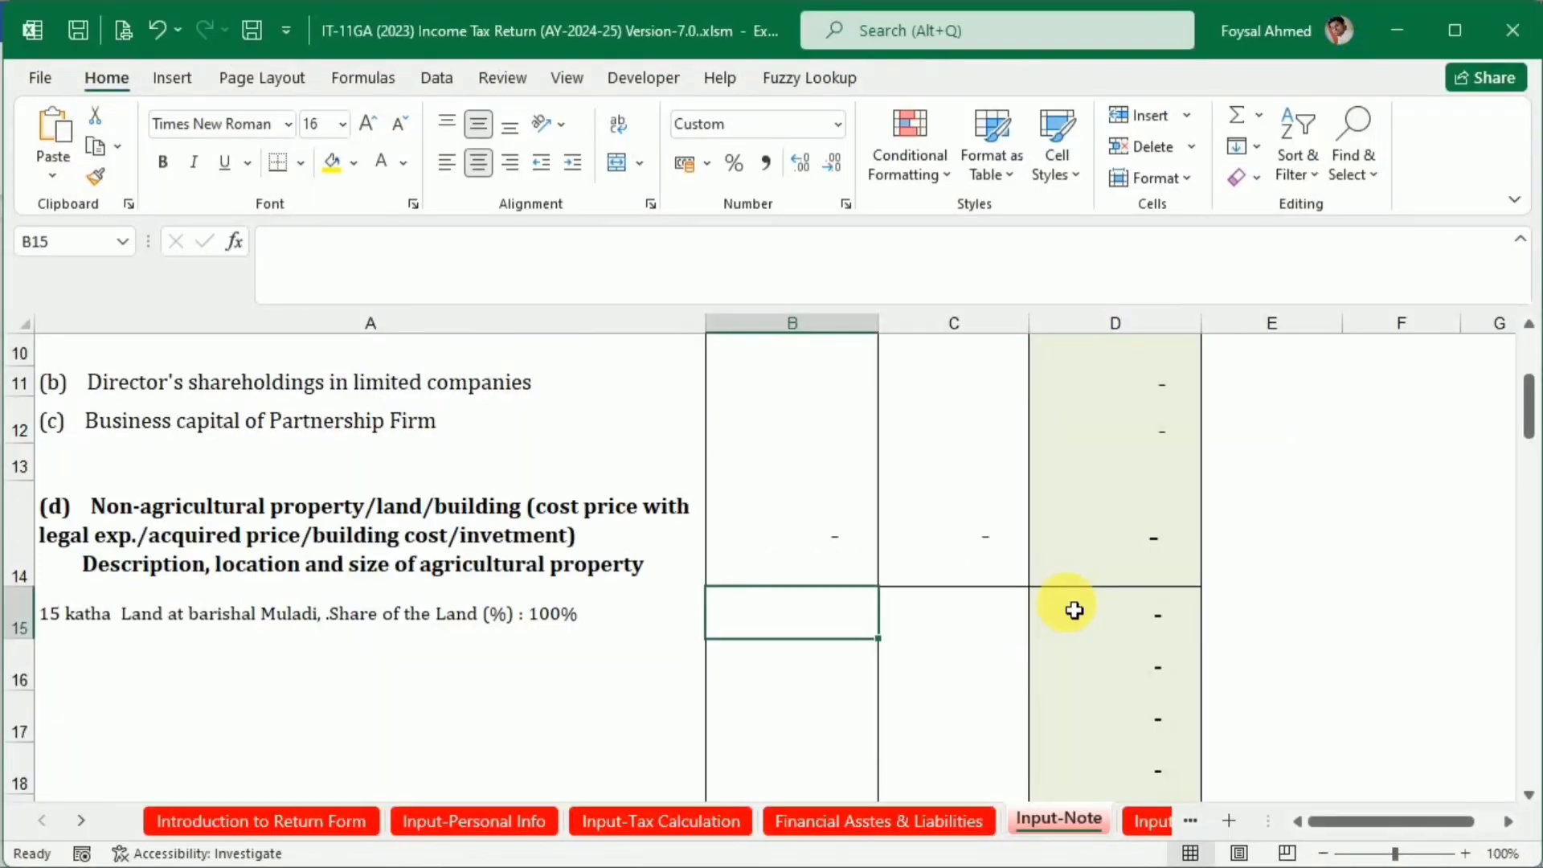
type("975")
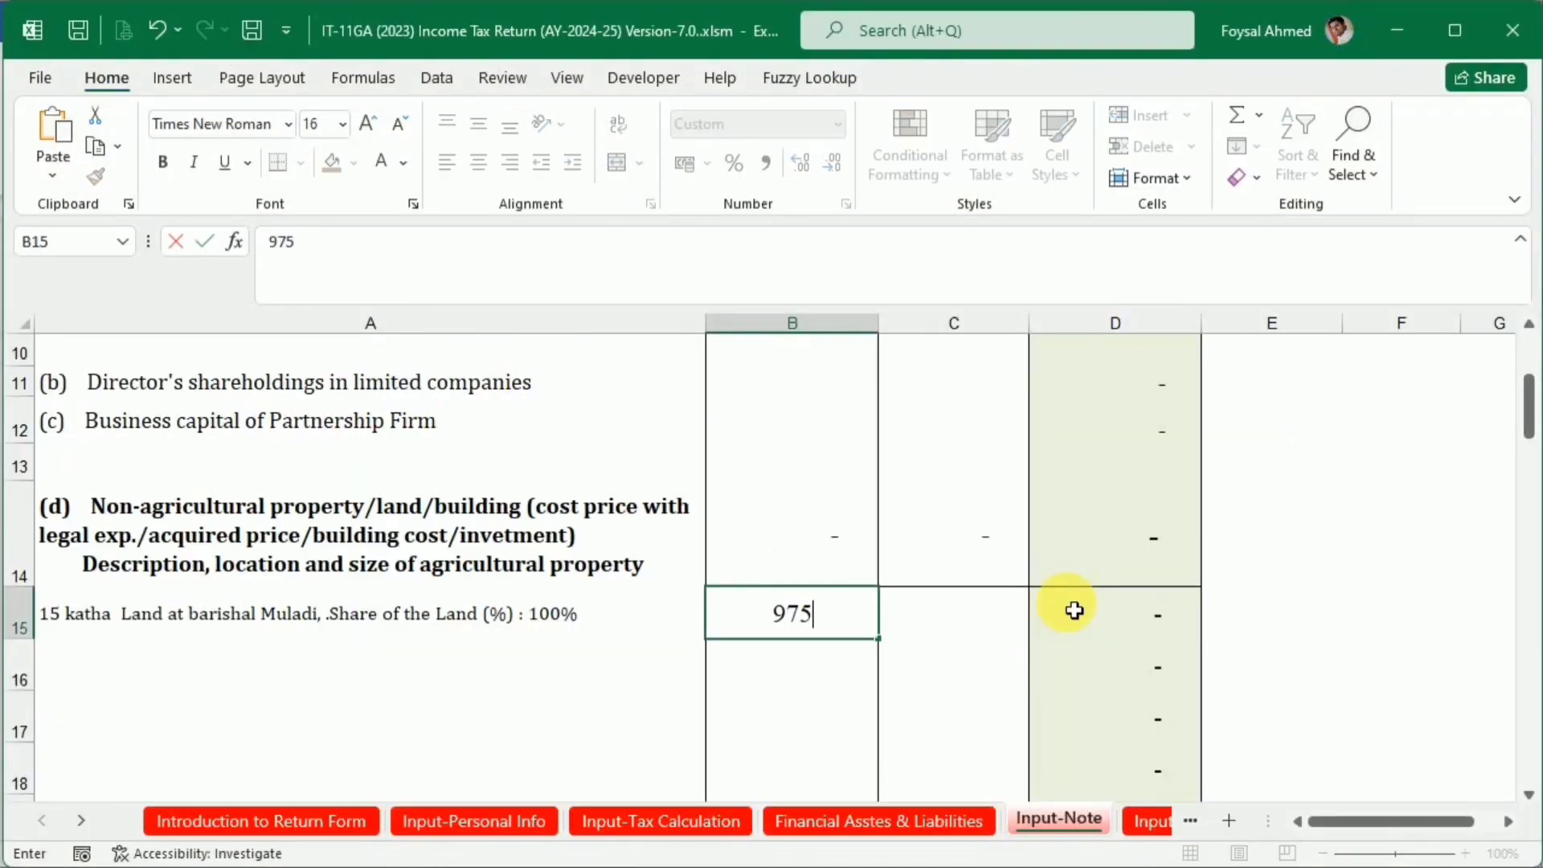
type("000")
key("Return")
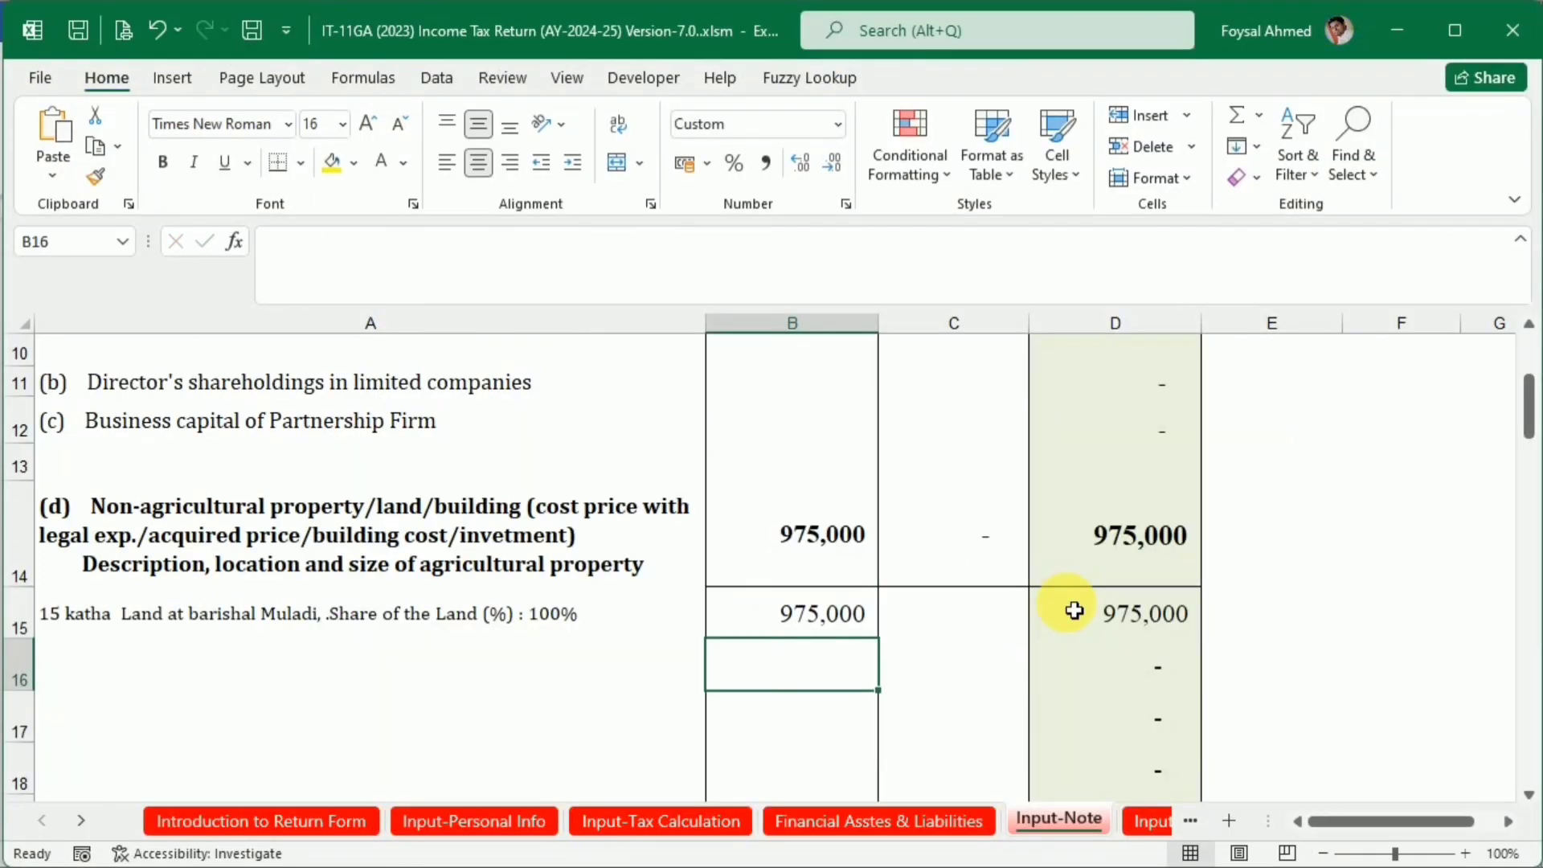
Add the land's value to Receipt of Gift and others by extending the D66 formula to =1235250+975000
scroll(900, 569, "up", 3)
scroll(902, 569, "down", 13)
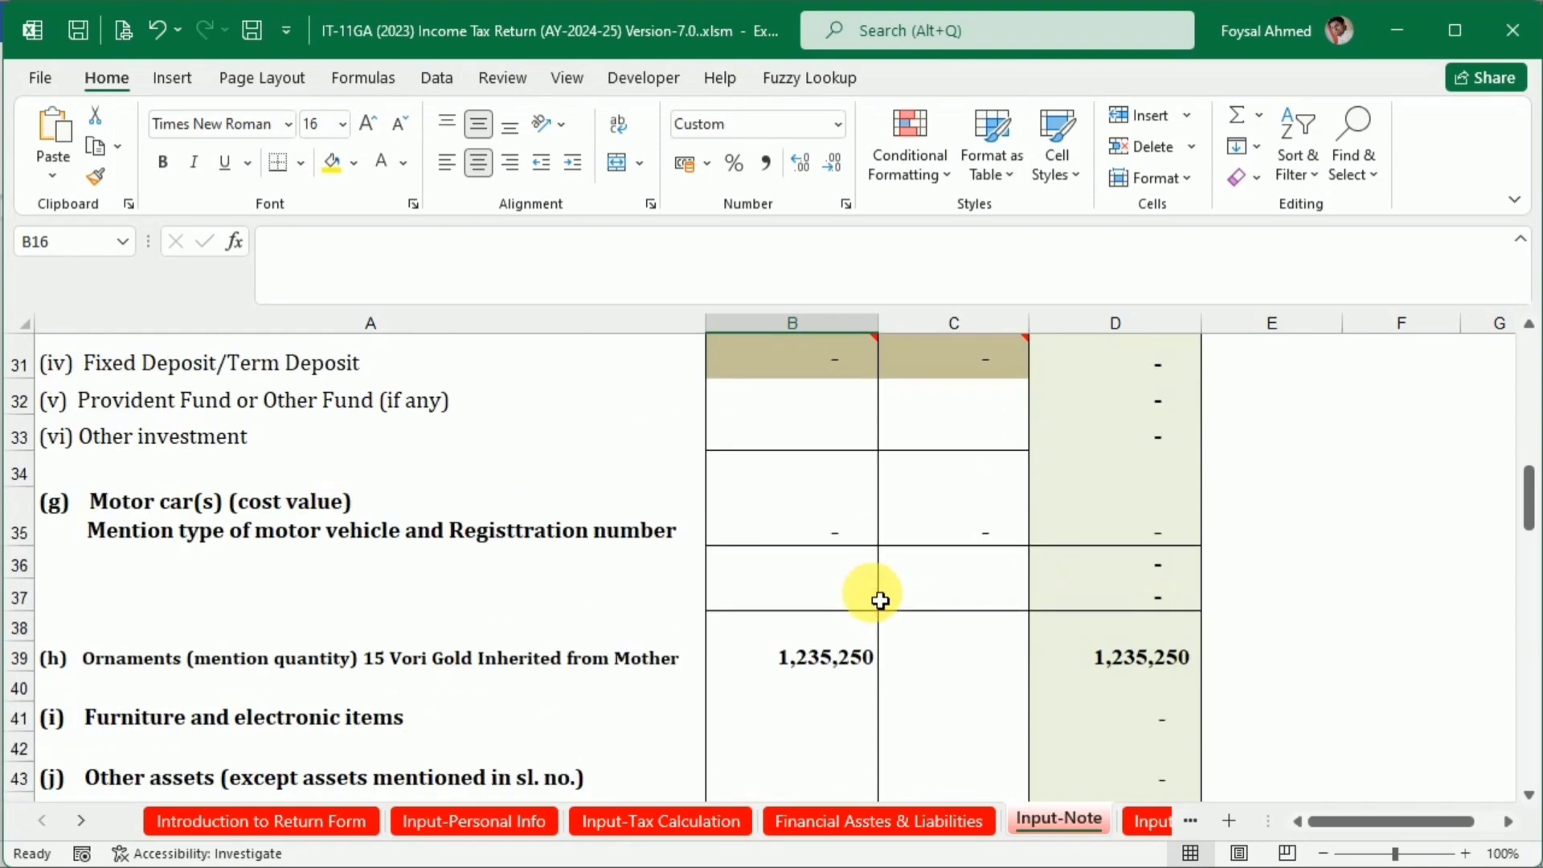
scroll(880, 601, "down", 3)
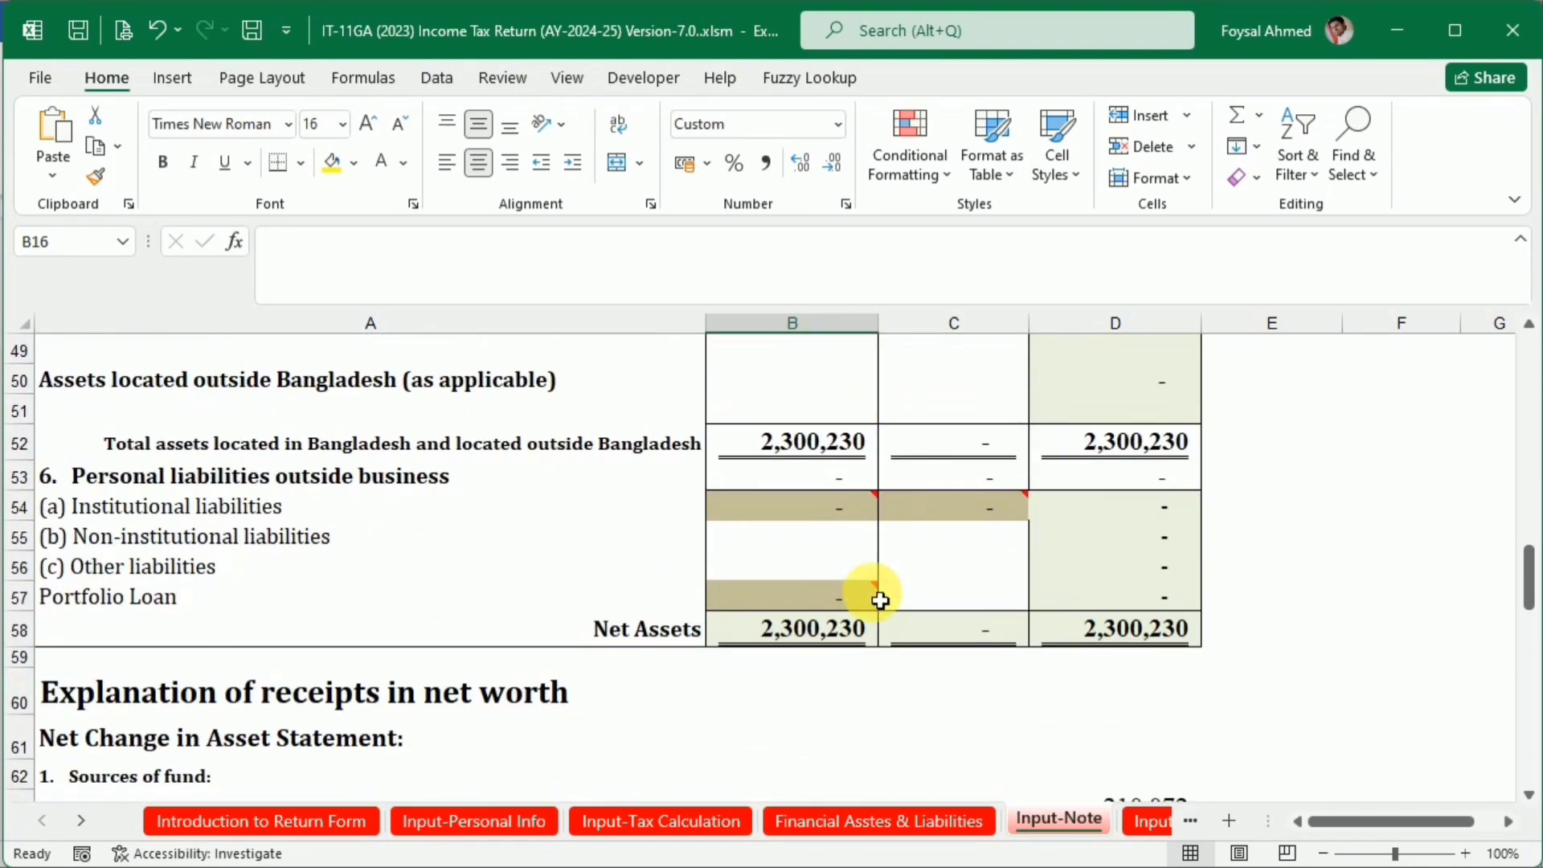
scroll(880, 601, "down", 2)
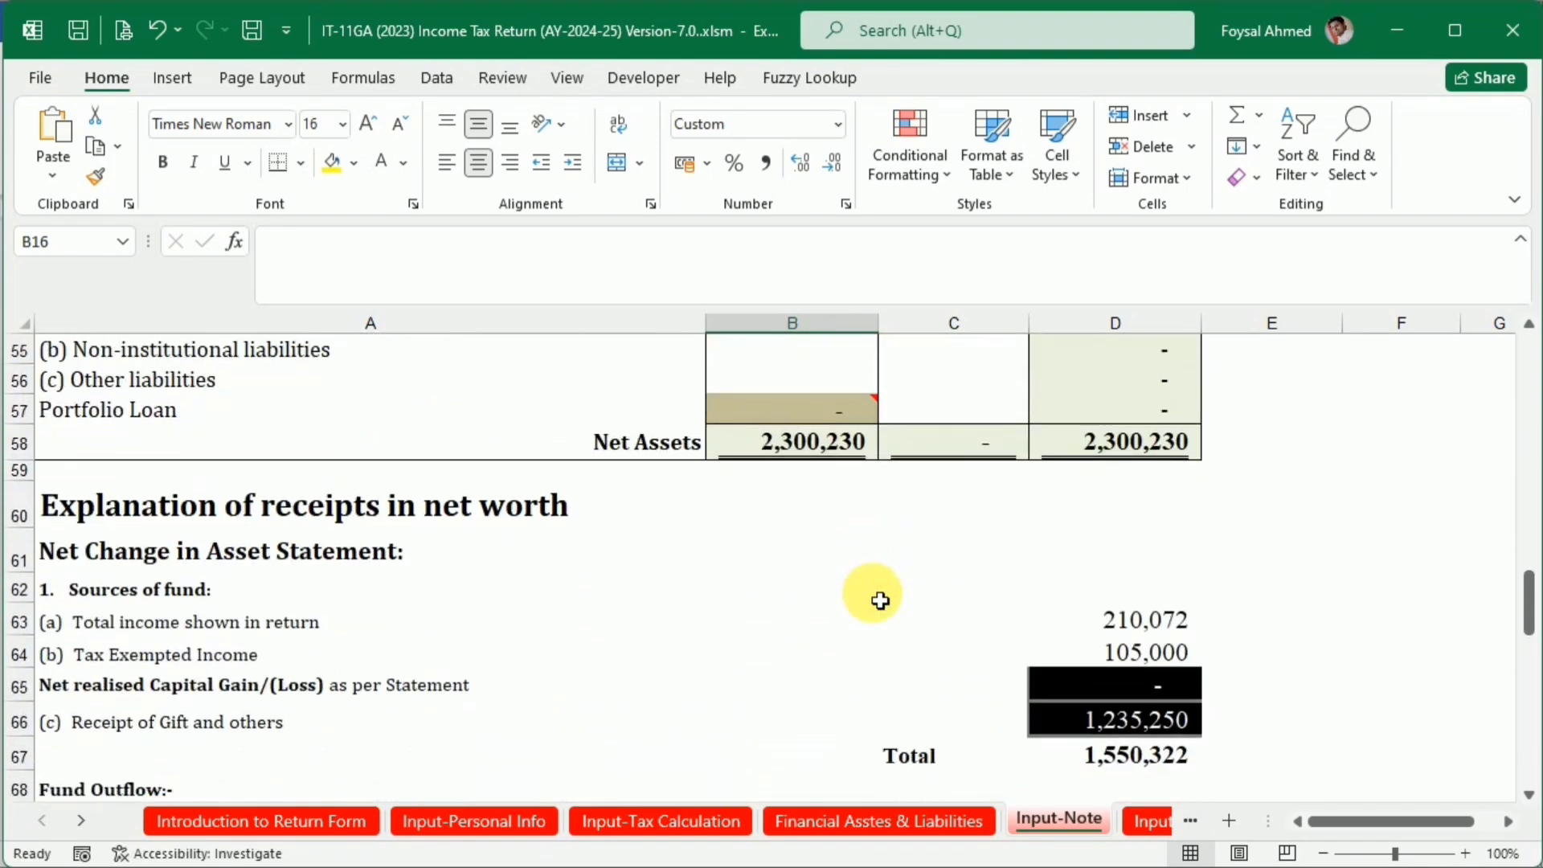
scroll(880, 601, "down", 2)
left_click(1149, 526)
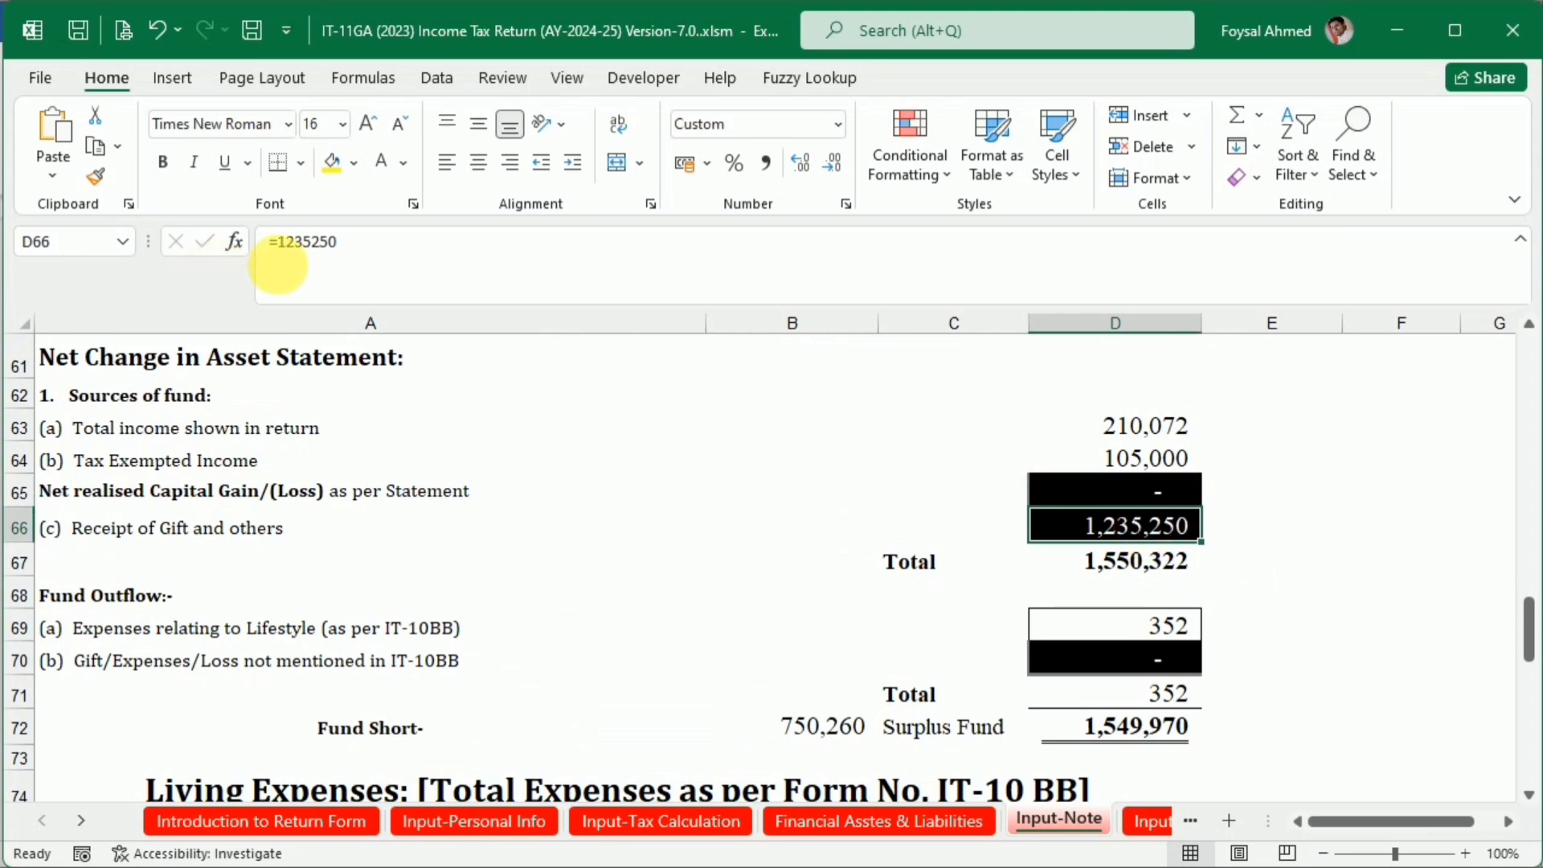
left_click(405, 251)
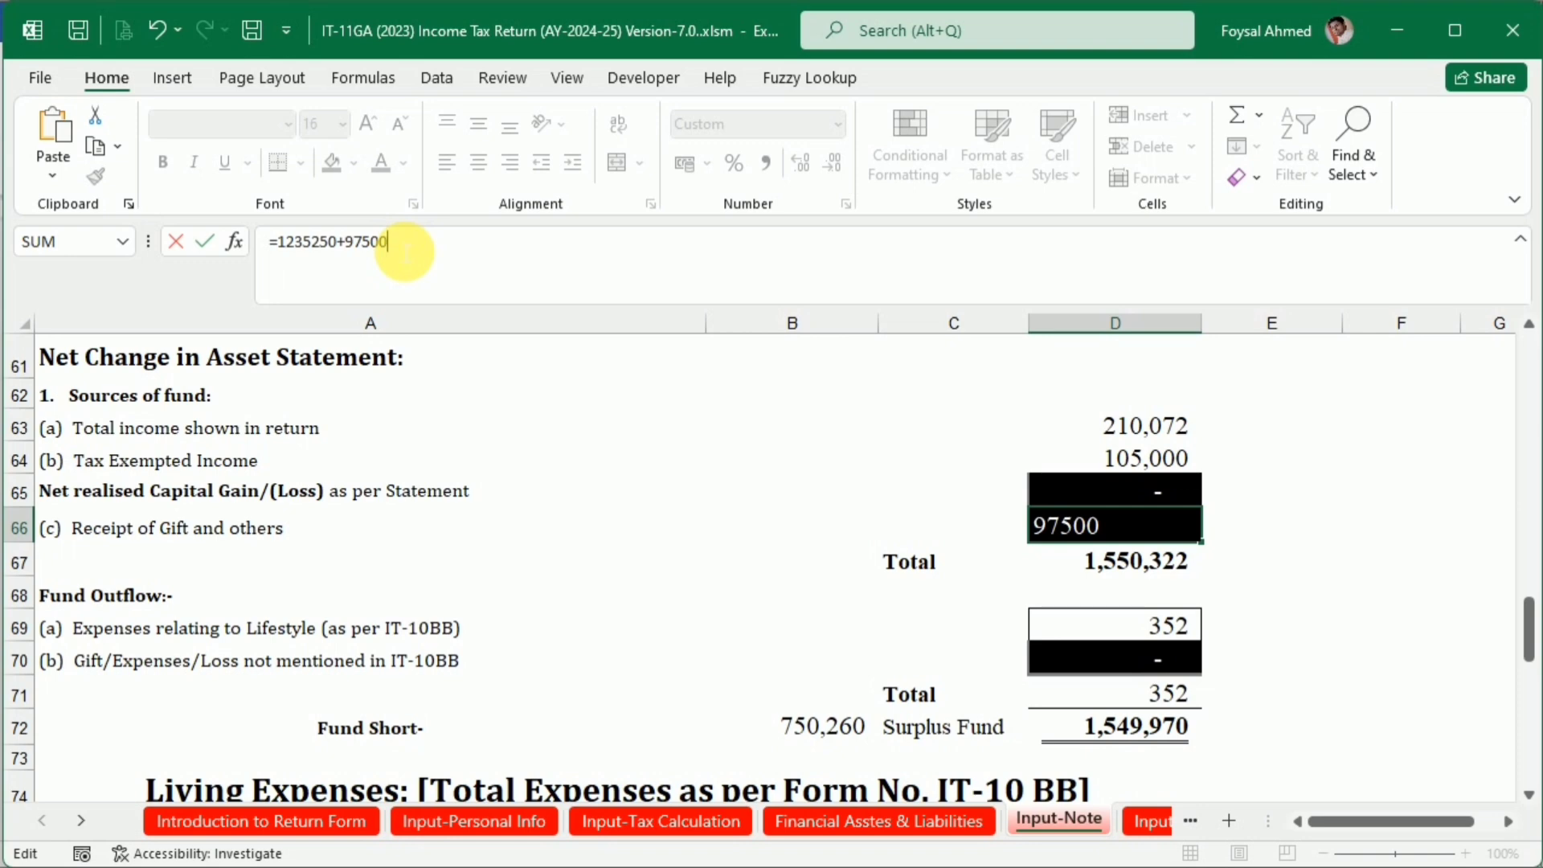
key("Return")
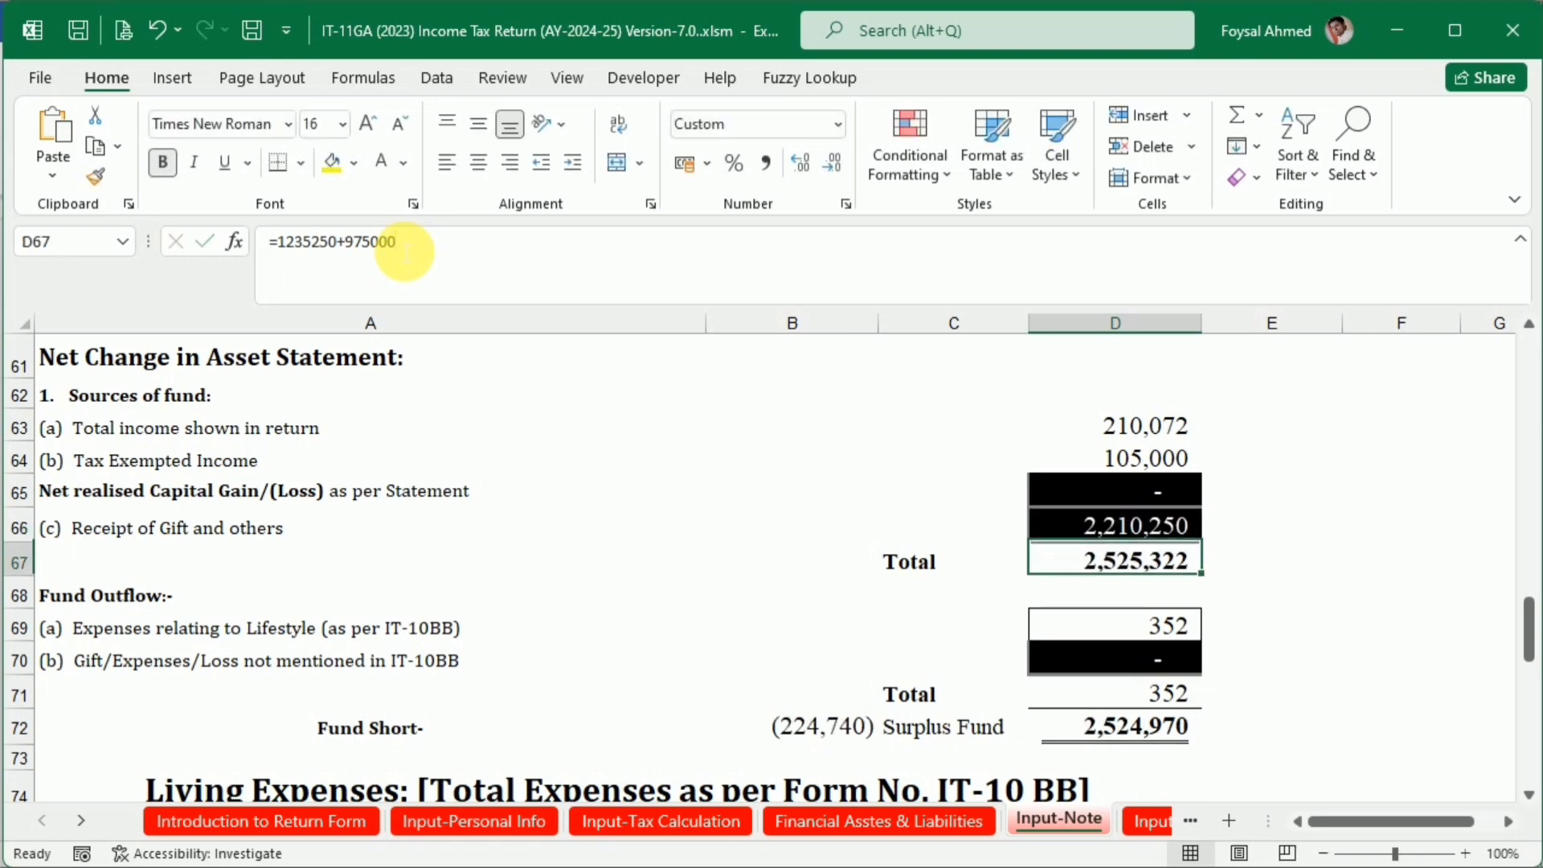
Copy the food, clothing and other essentials expense of 150,000 from the Word expenditure table into cell B76 of Input-Note
scroll(872, 541, "down", 5)
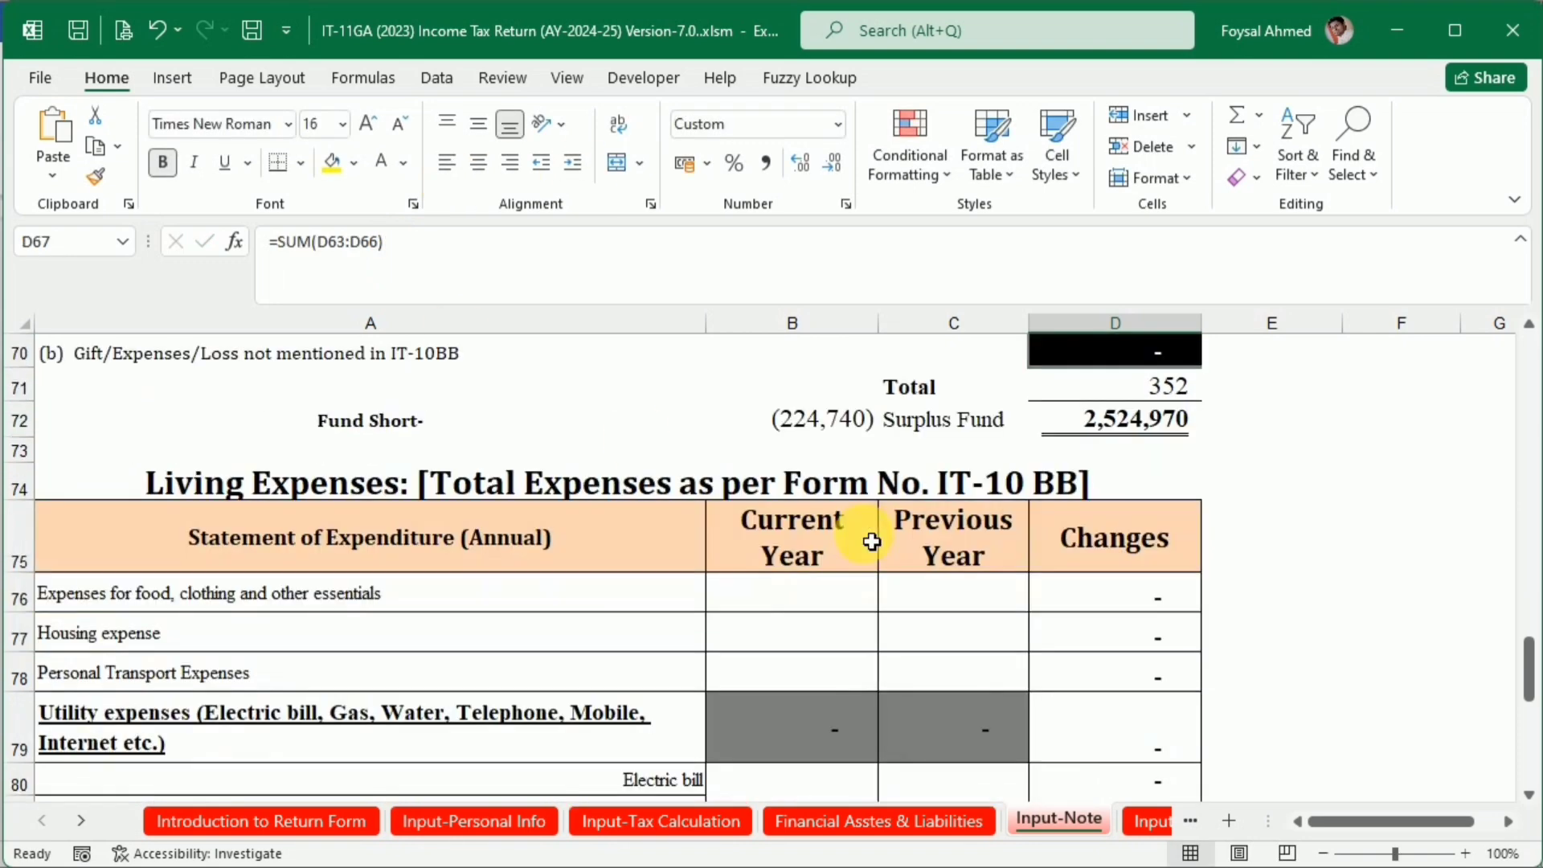
scroll(872, 541, "up", 1)
key("alt+Tab")
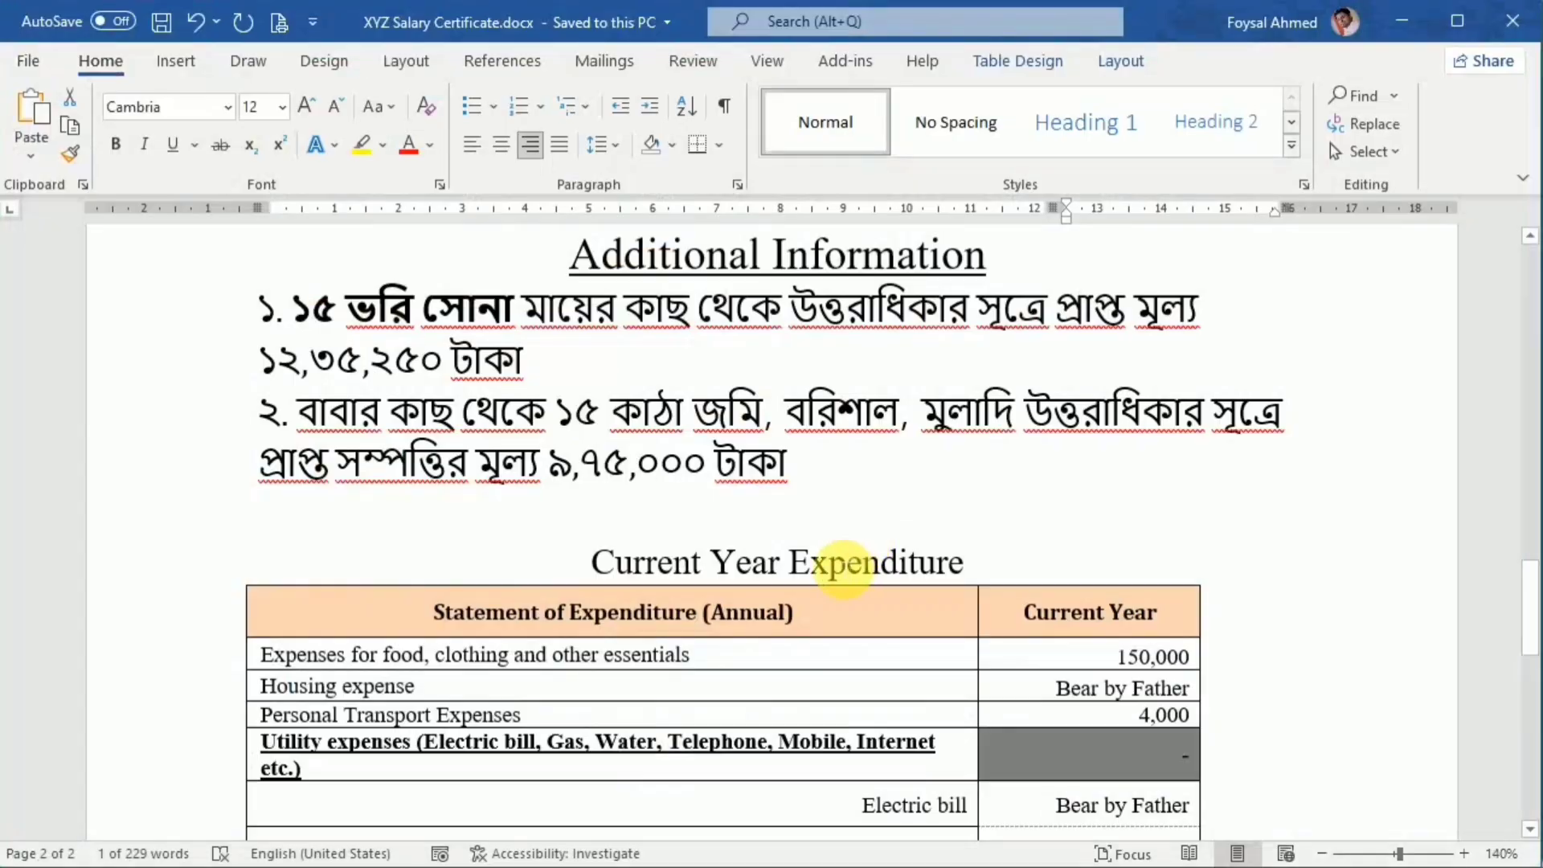
scroll(803, 562, "down", 4)
scroll(783, 565, "down", 1)
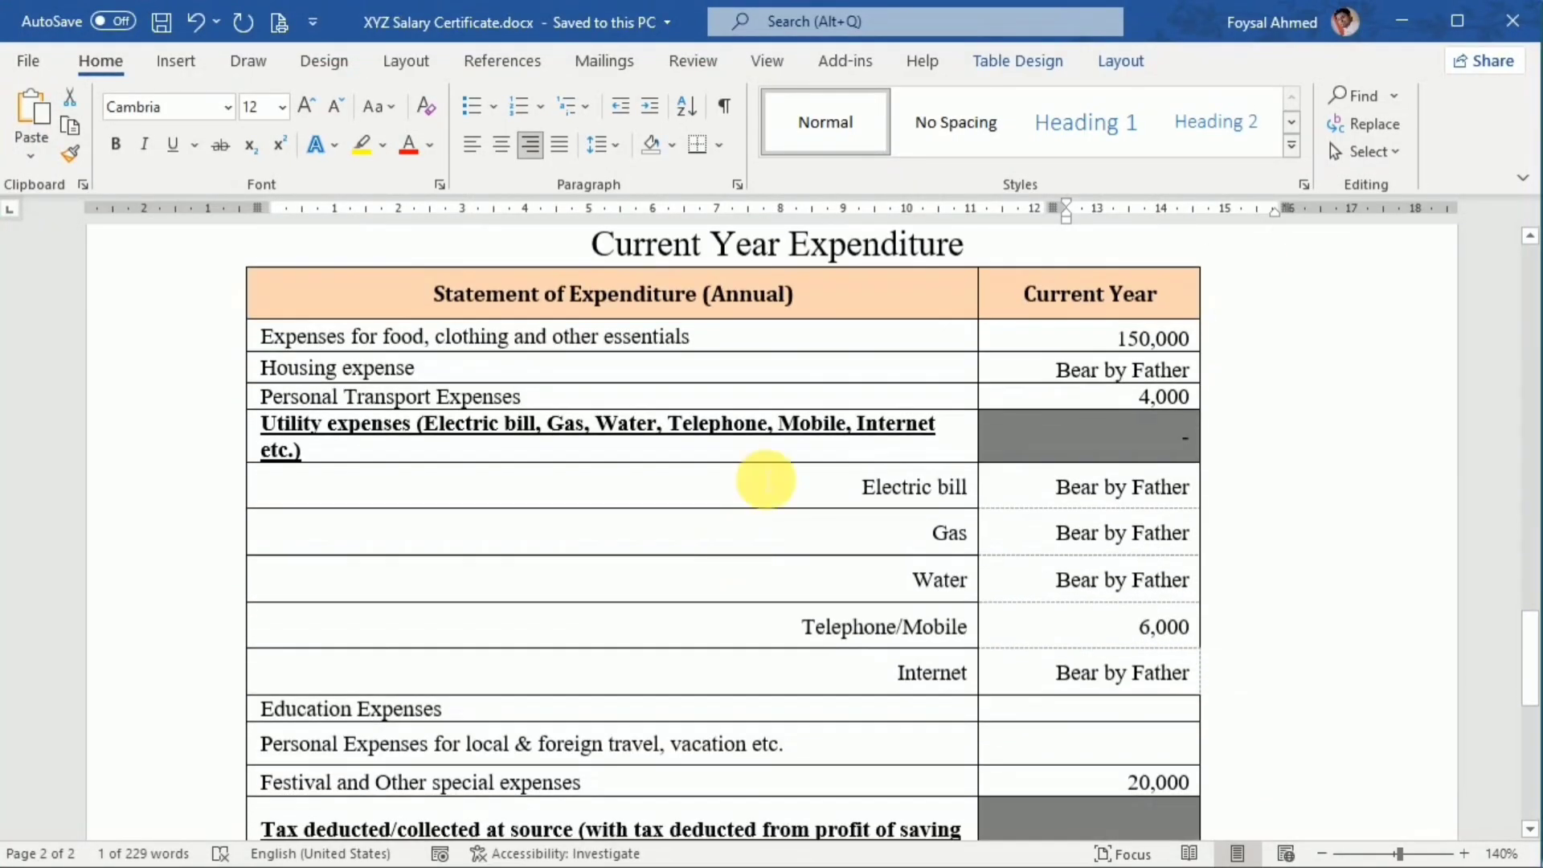
left_click(1105, 333)
left_click_drag(1105, 334, 1189, 336)
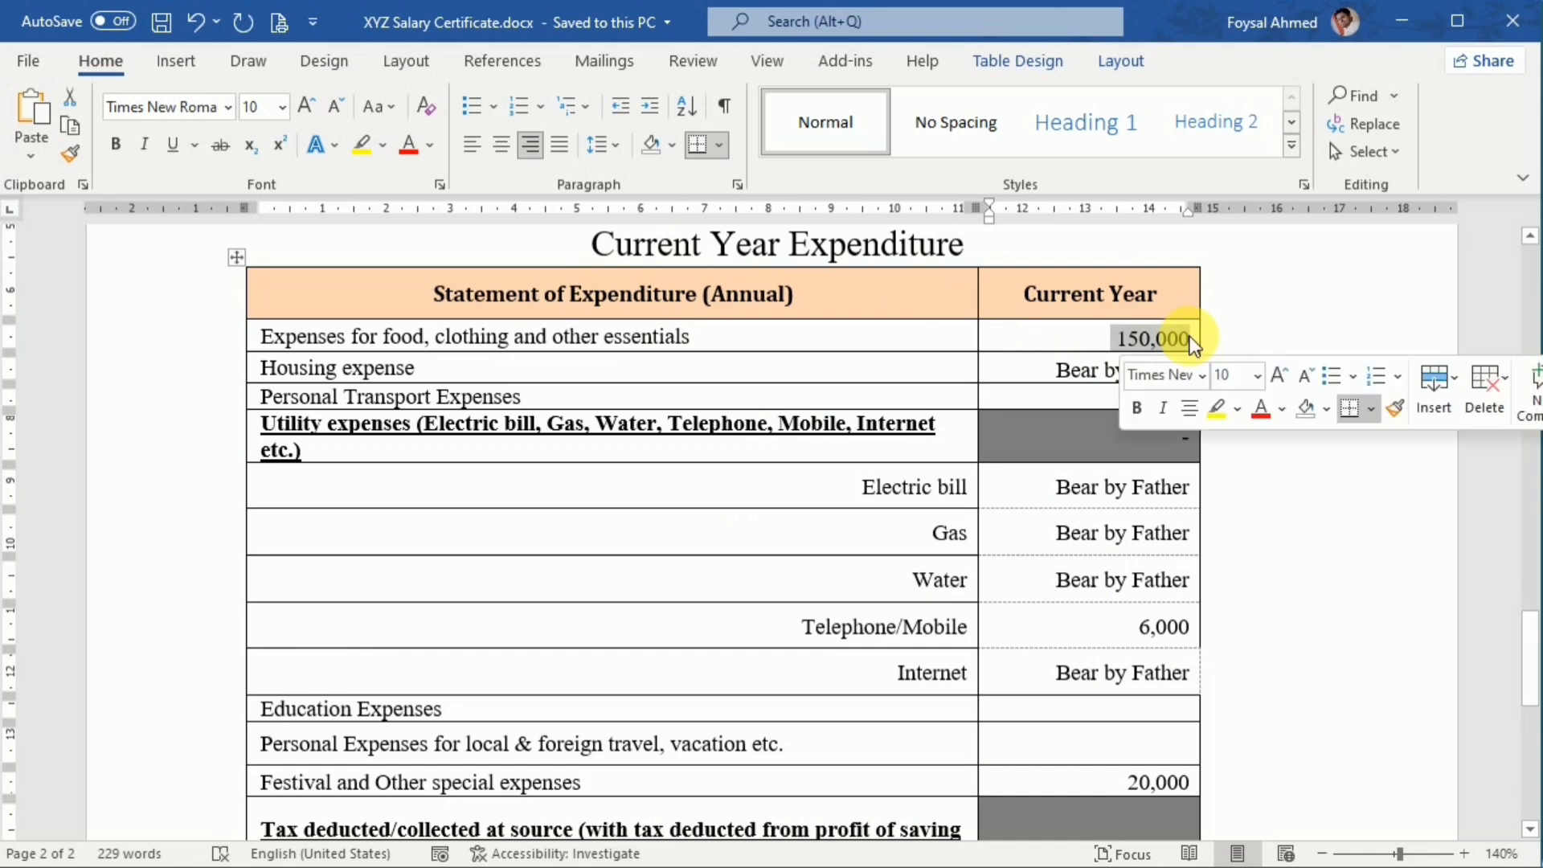
key("ctrl+c")
key("alt+Tab")
left_click(812, 493)
key("ctrl+v")
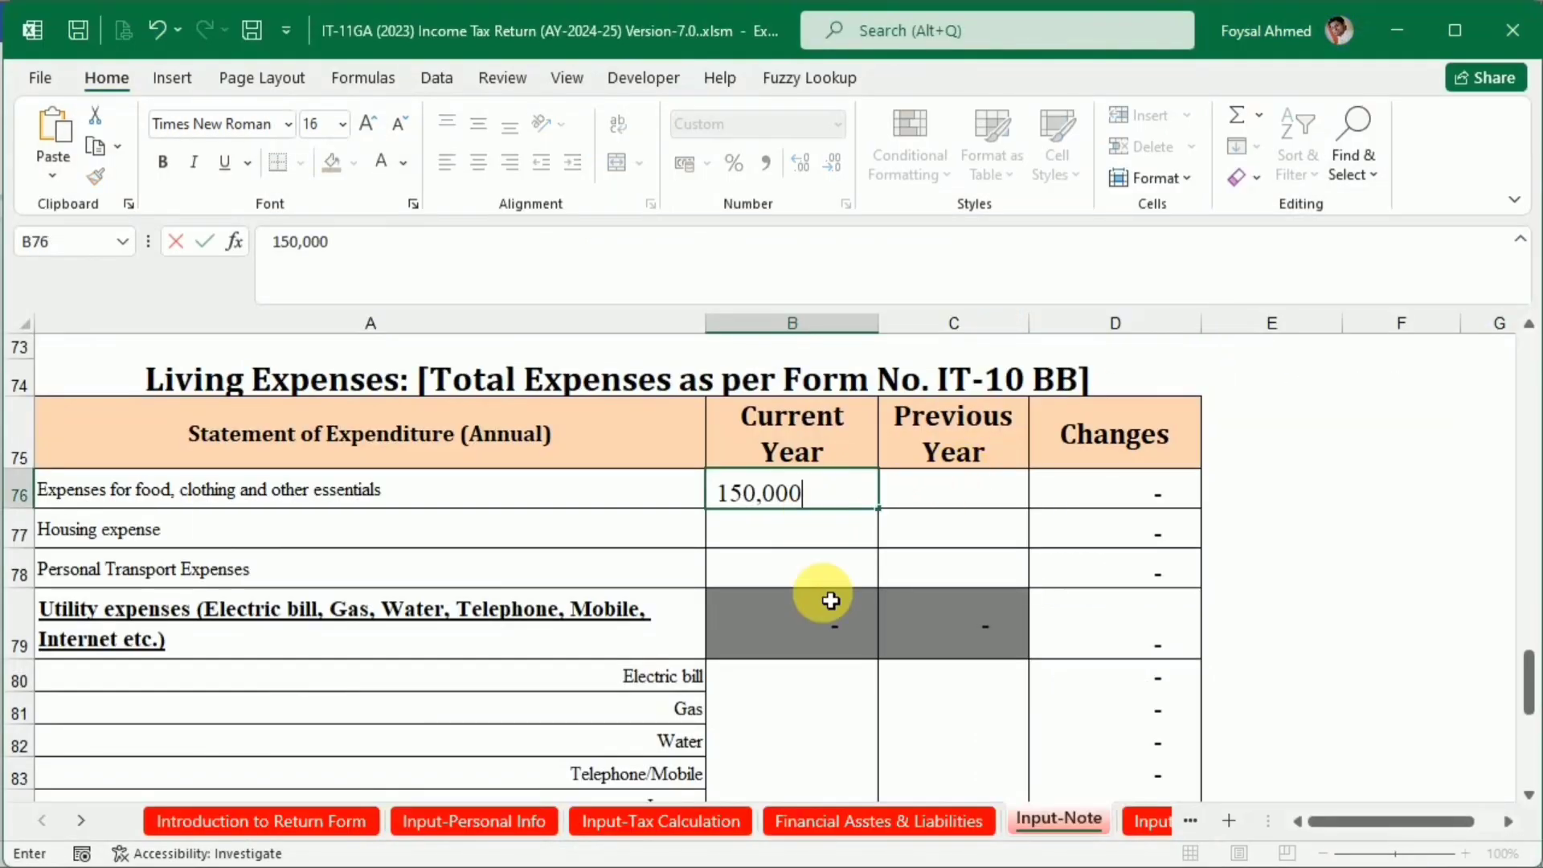
left_click(827, 622)
Copy the Personal Transport Expenses amount of 4,000 from the Word table into cell B78 of the Excel workbook
key("alt+Tab")
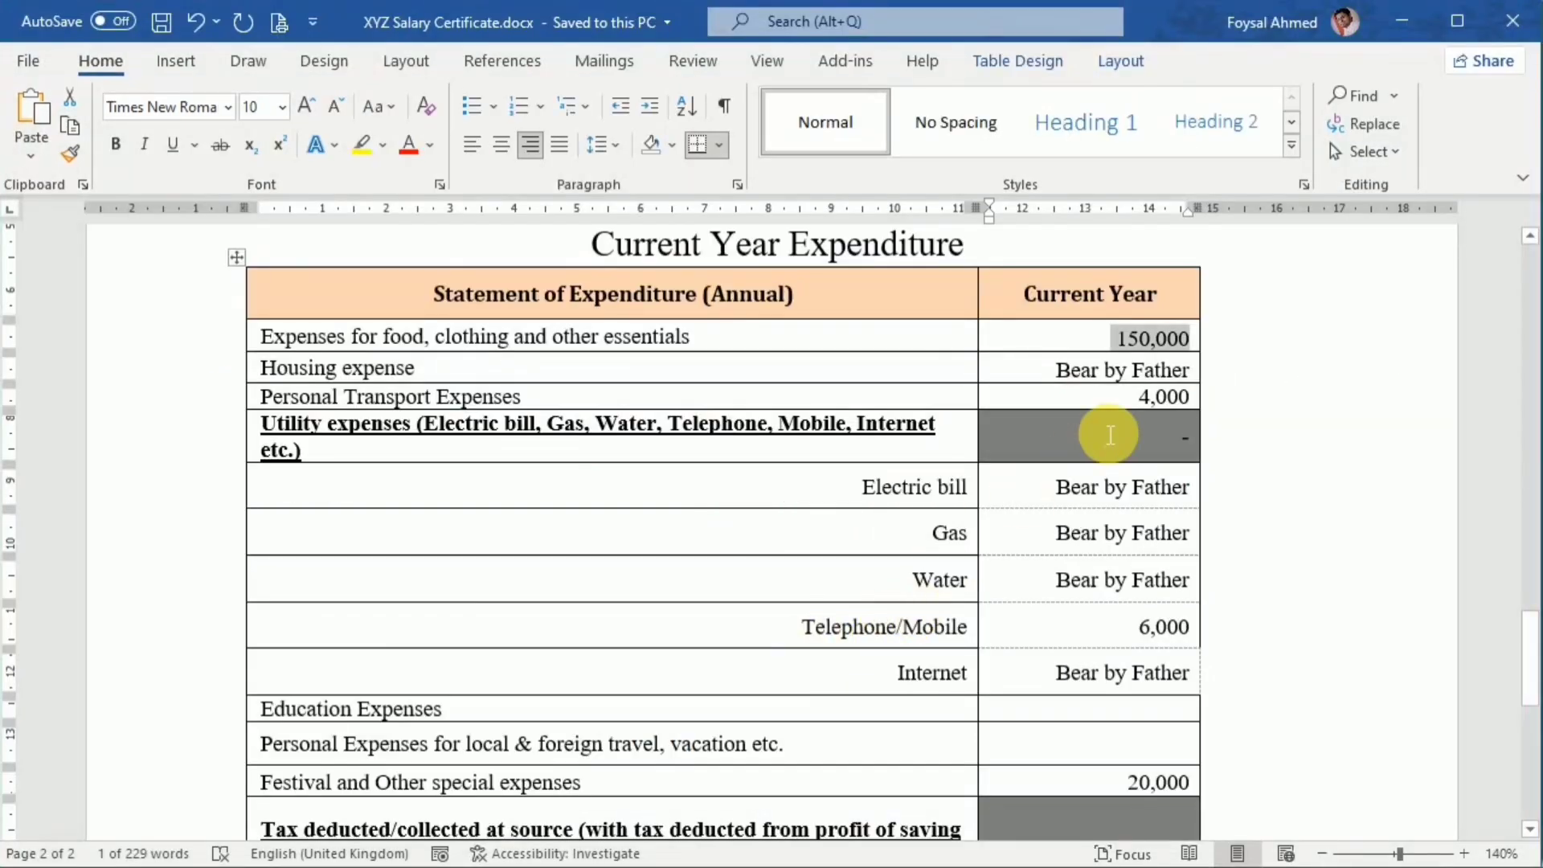
left_click_drag(1051, 372, 1194, 409)
left_click(1155, 368)
key("alt+Tab")
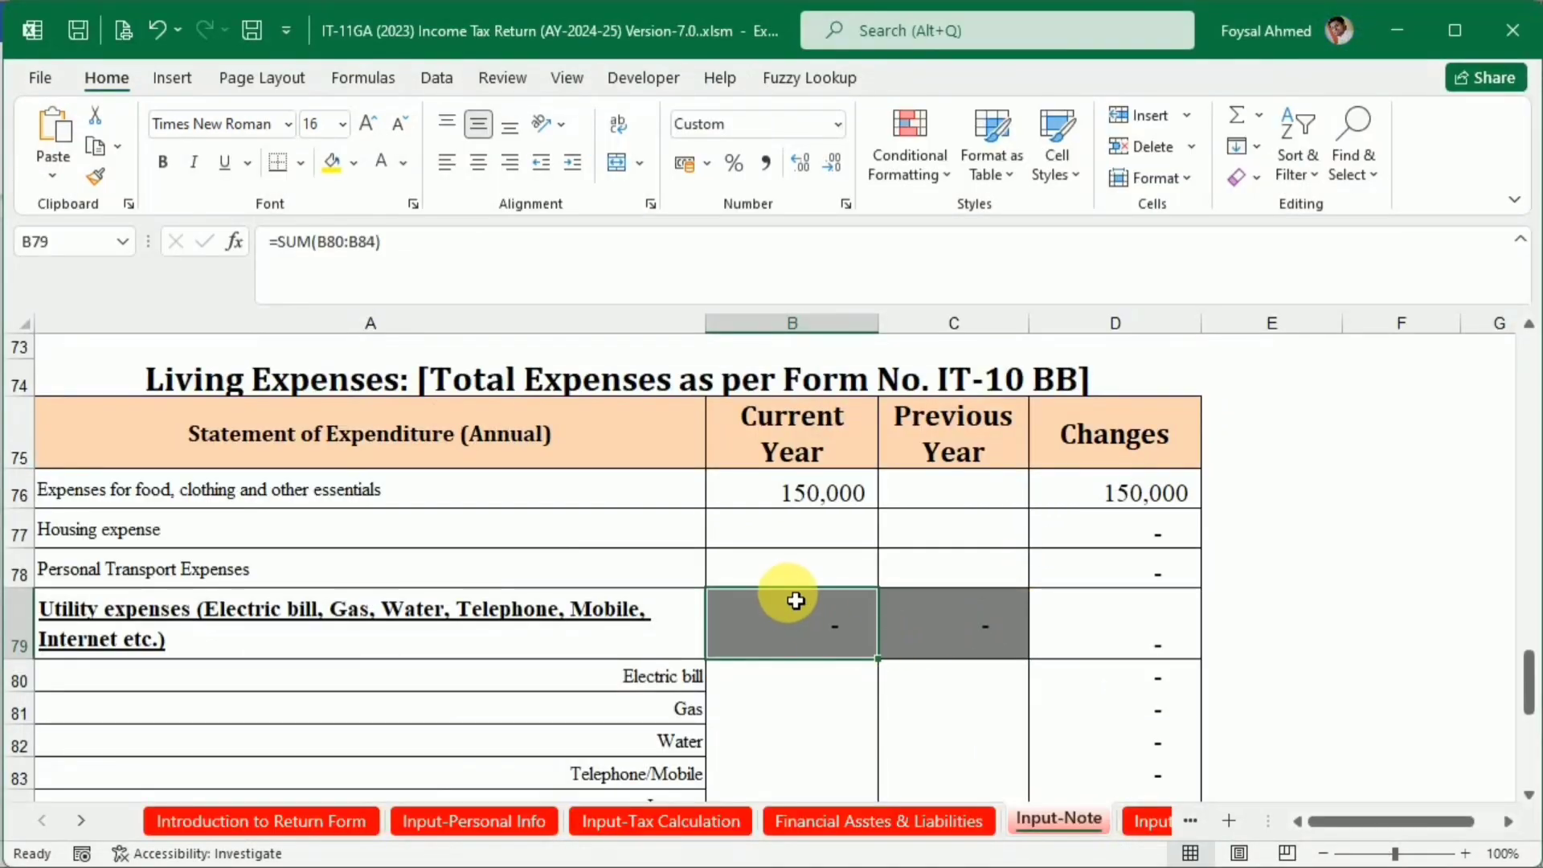
key("alt+Tab")
Copy the Telephone/Mobile expense of 6,000 from the Word expenditure table into cell B83 of the Excel Input-Note sheet
key("alt+Tab")
double_click(814, 580)
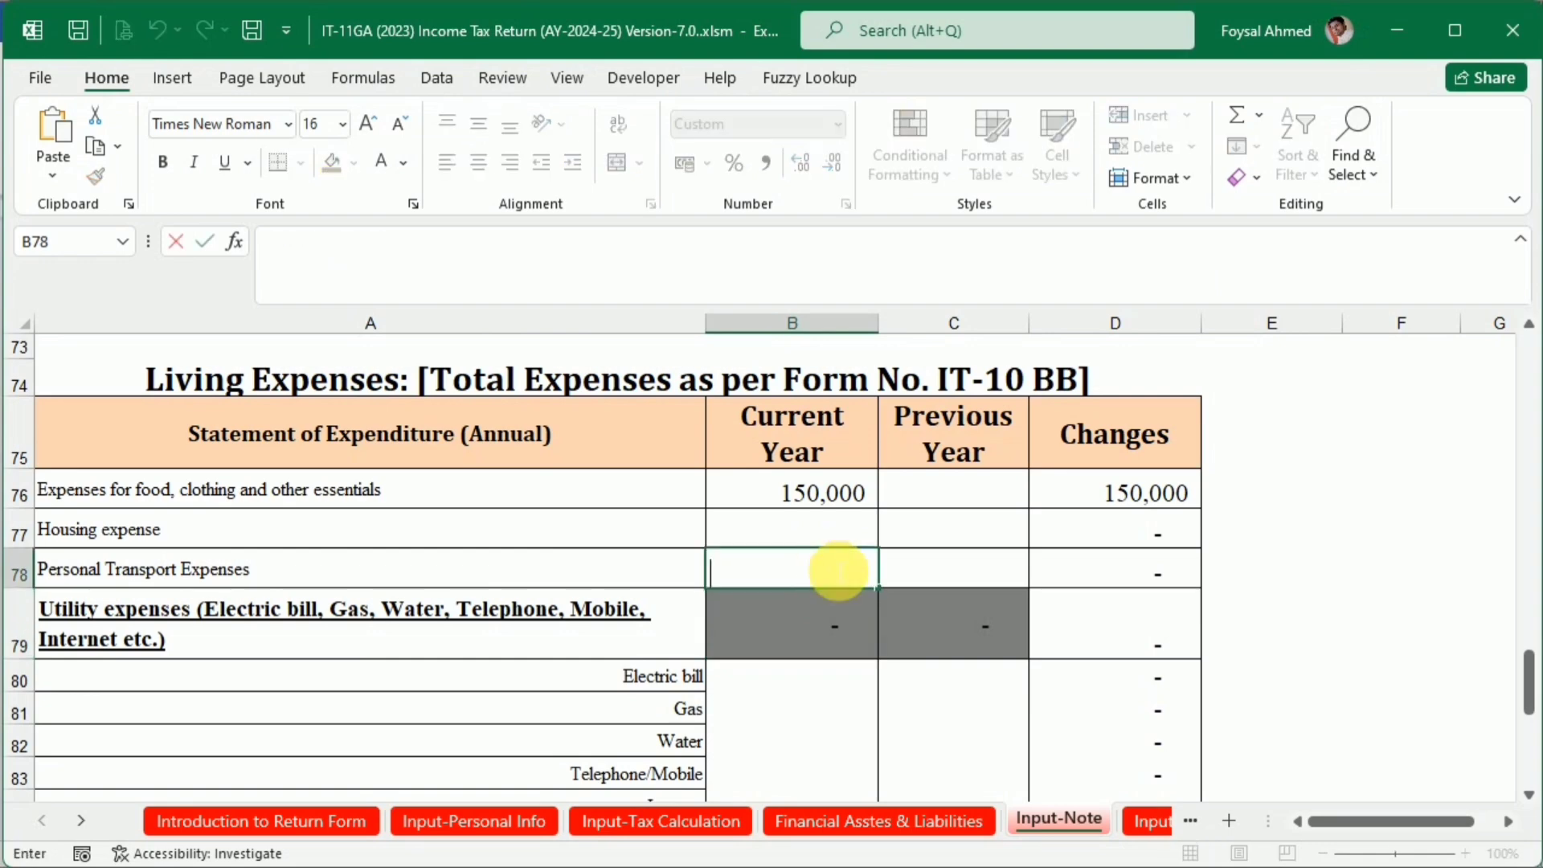
key("ctrl+v")
left_click(807, 673)
key("alt+Tab")
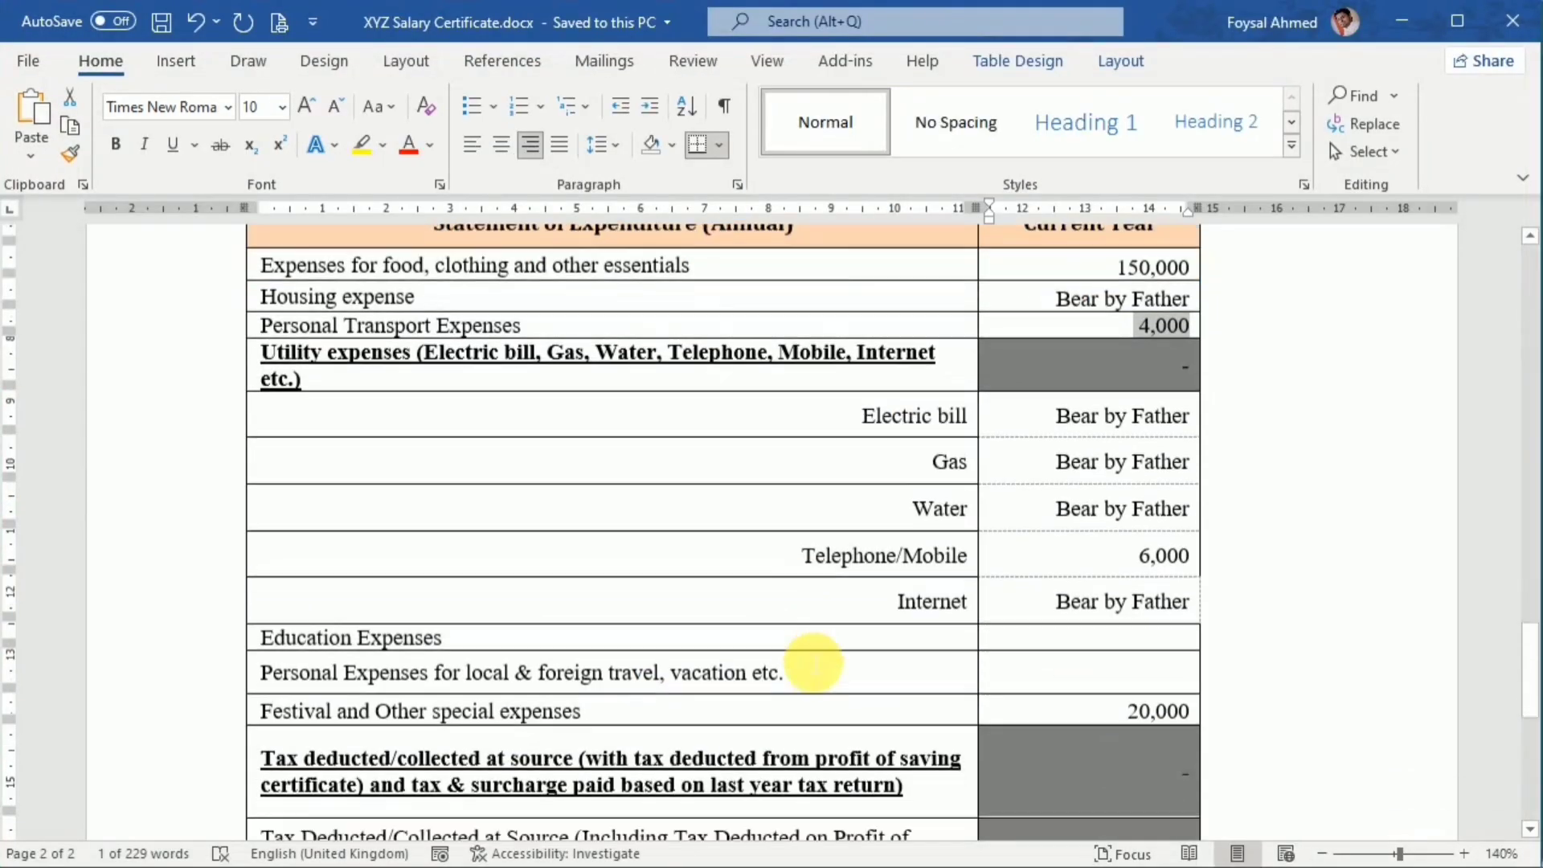
scroll(1267, 420, "down", 3)
double_click(1164, 466)
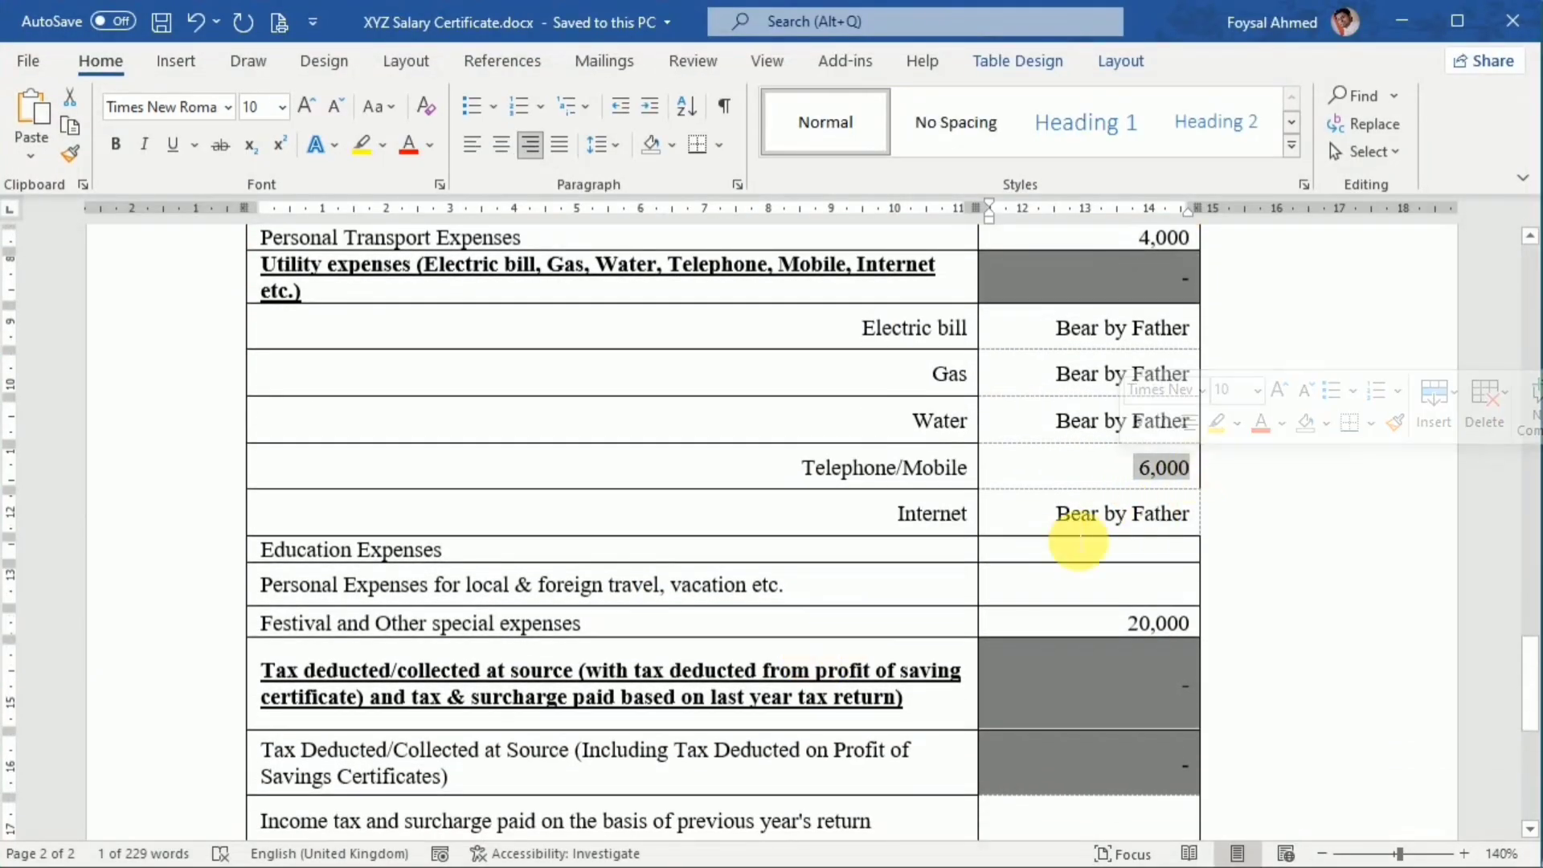
key("alt+Tab")
scroll(871, 599, "down", 2)
double_click(795, 523)
key("ctrl+v")
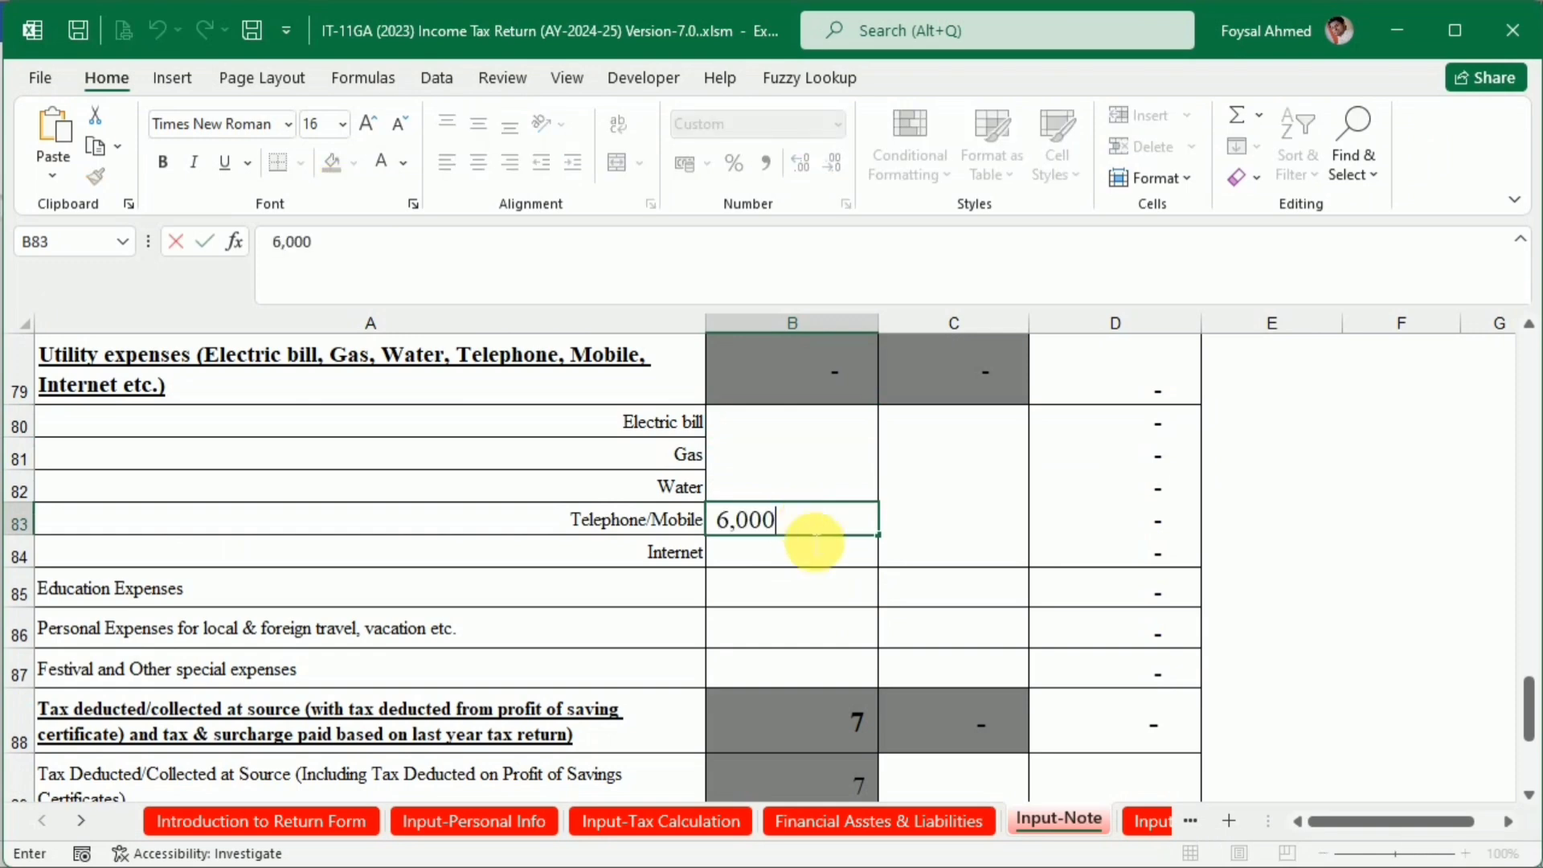
left_click(830, 602)
Copy the Festival and Other special expenses amount of 20,000 from the Word table into cell B87 of the Excel workbook
scroll(828, 607, "down", 2)
key("alt+Tab")
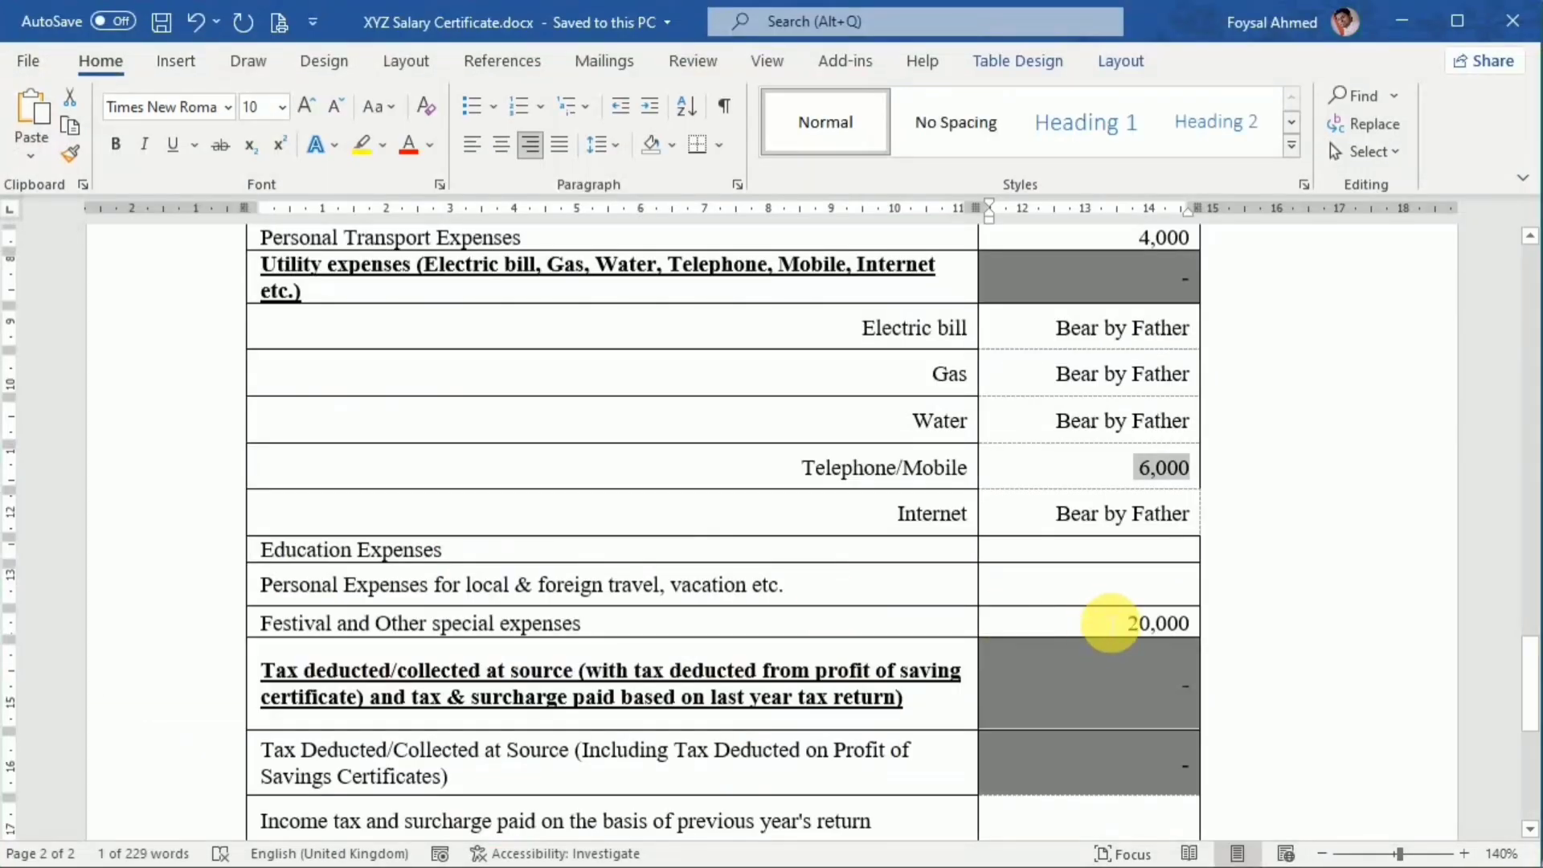
scroll(1116, 562, "down", 1)
double_click(1157, 544)
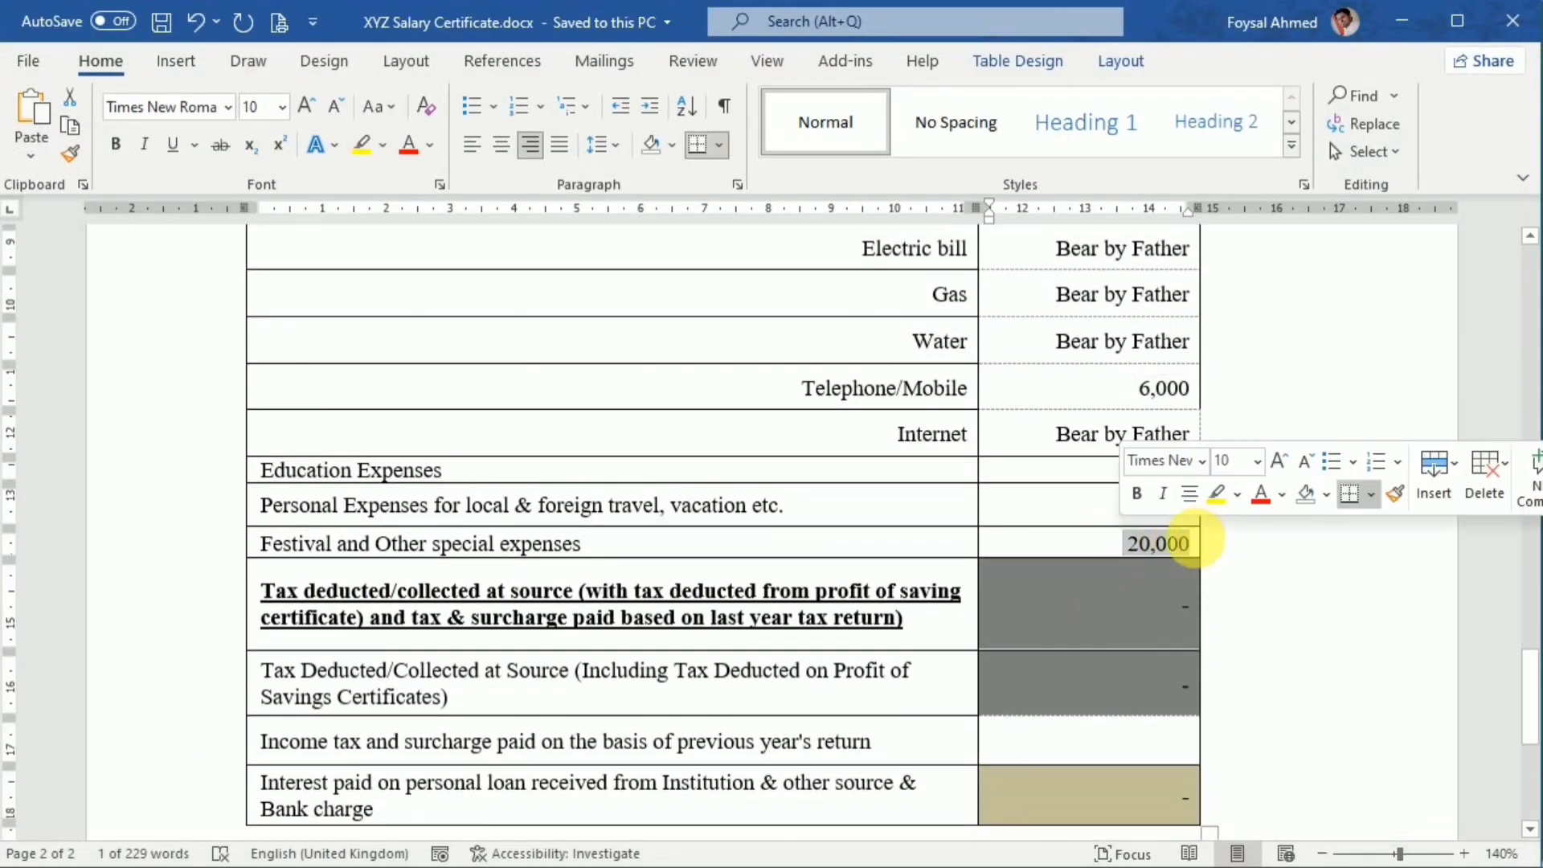
key("alt+Tab")
scroll(919, 619, "down", 2)
scroll(858, 568, "up", 2)
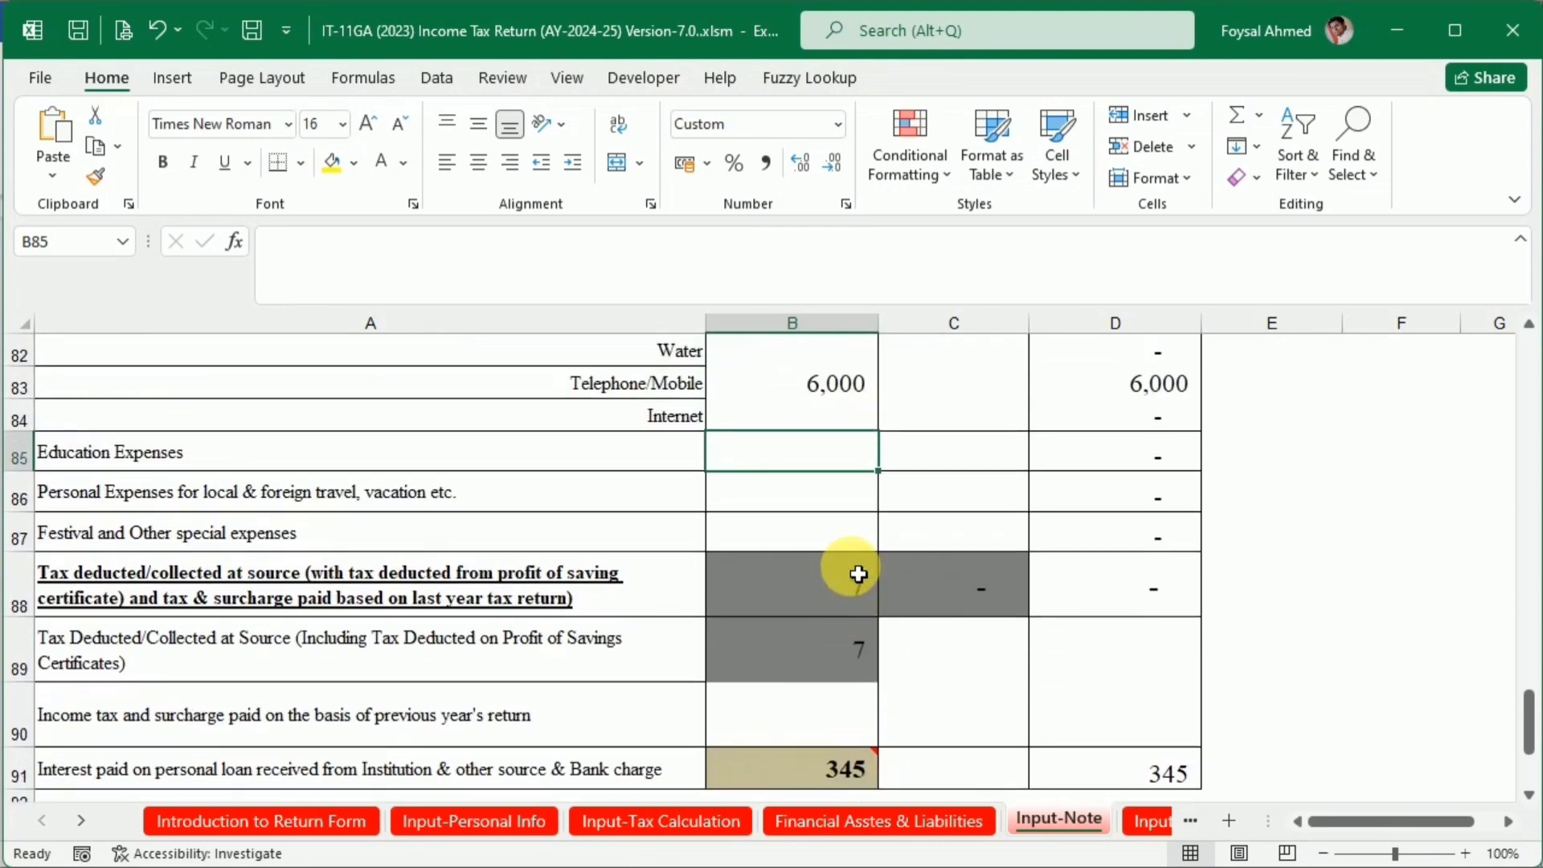
double_click(830, 537)
key("ctrl+v")
left_click(999, 602)
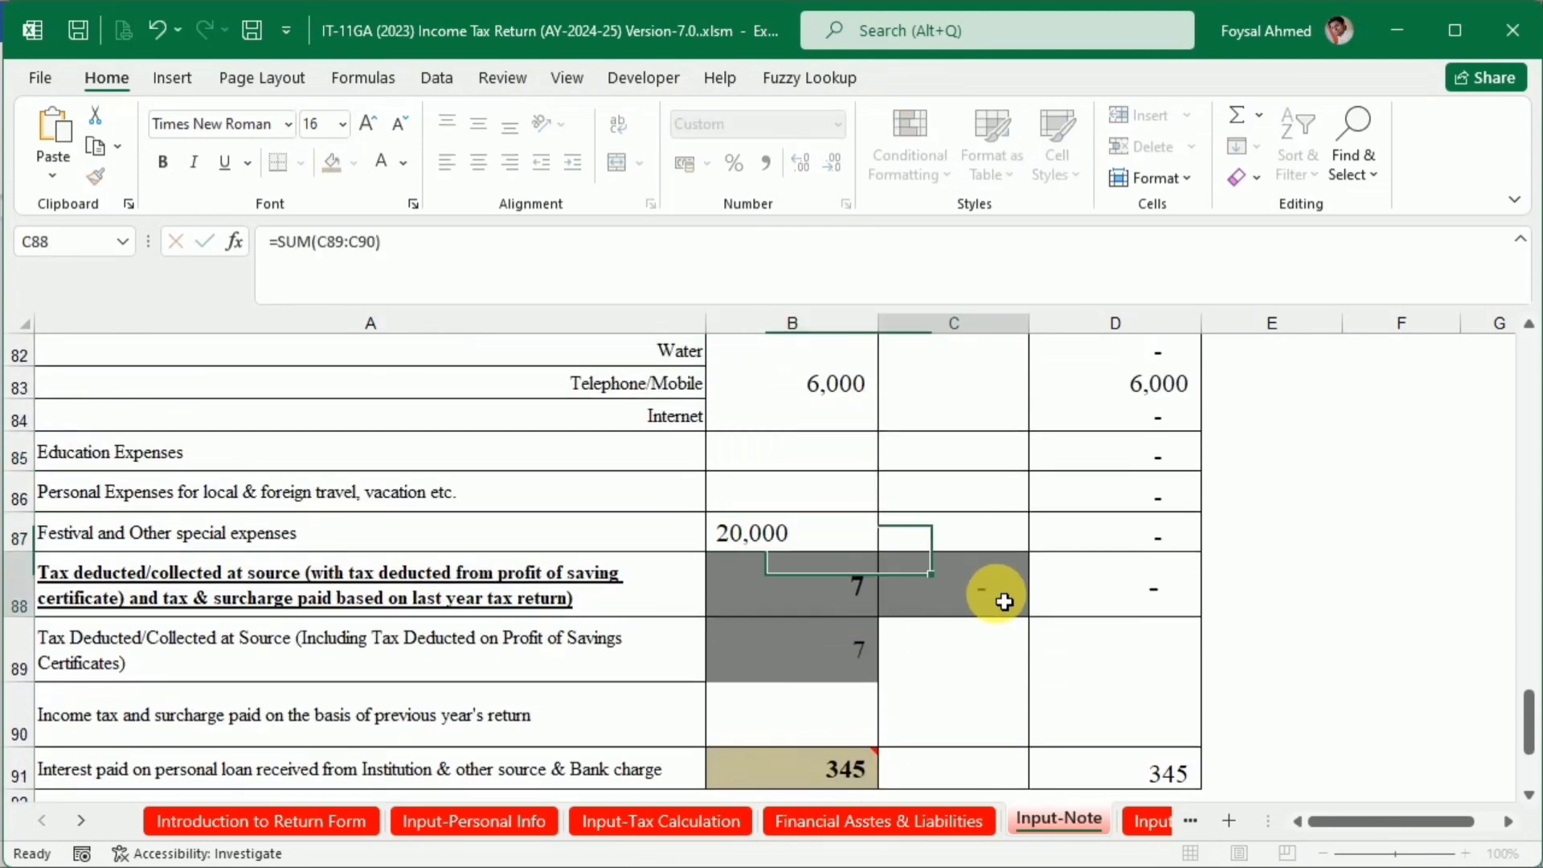
Enter the fund shortfall of 44740 as Cash in Hand in cell B46, and check the Fund Short line against net assets
scroll(1000, 602, "down", 2)
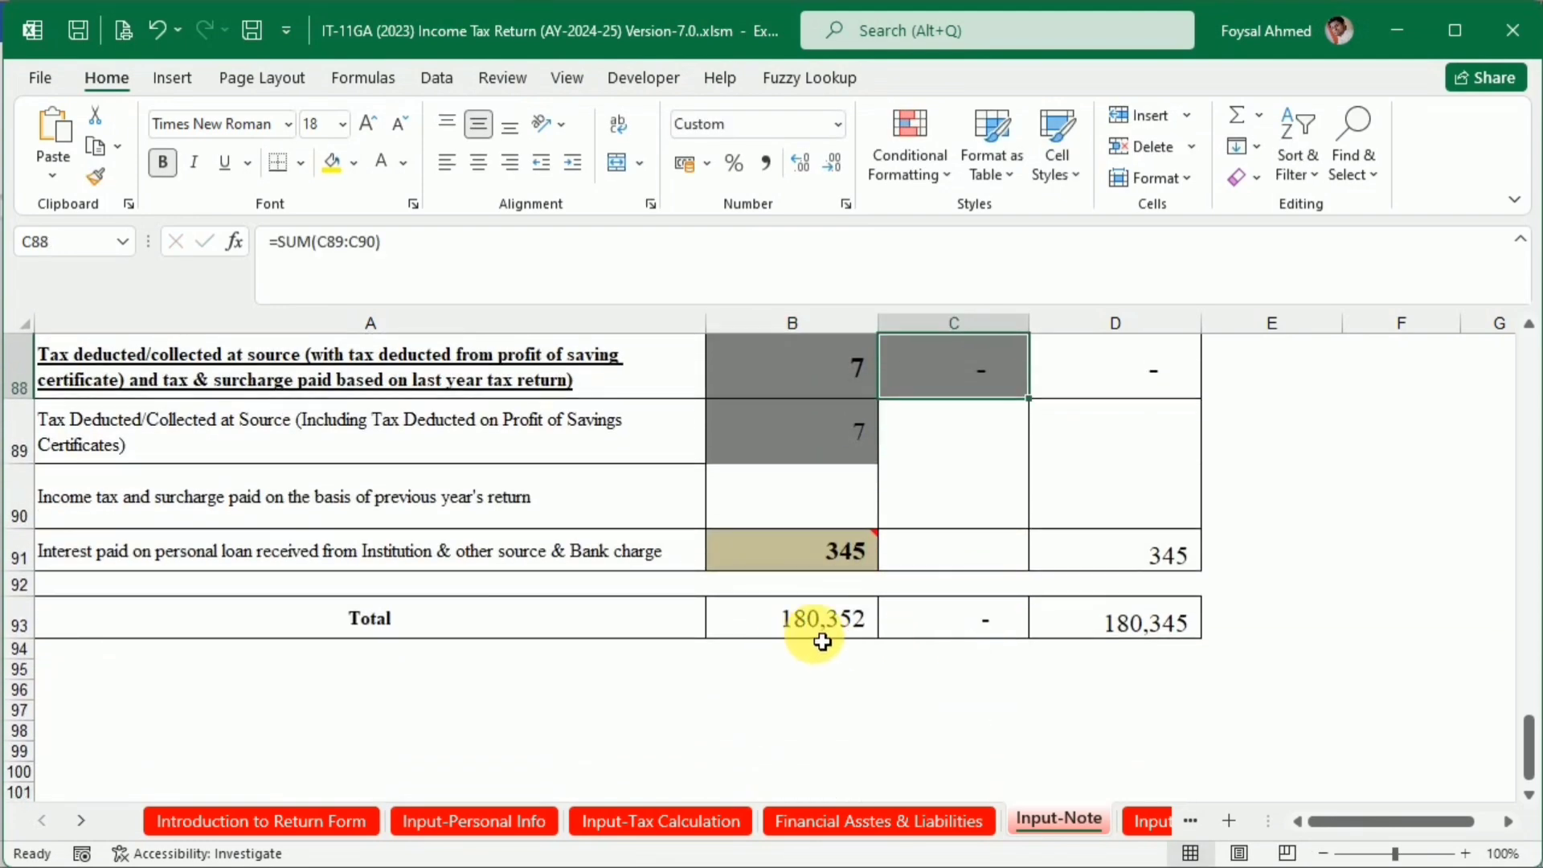
scroll(848, 596, "up", 6)
scroll(839, 590, "up", 3)
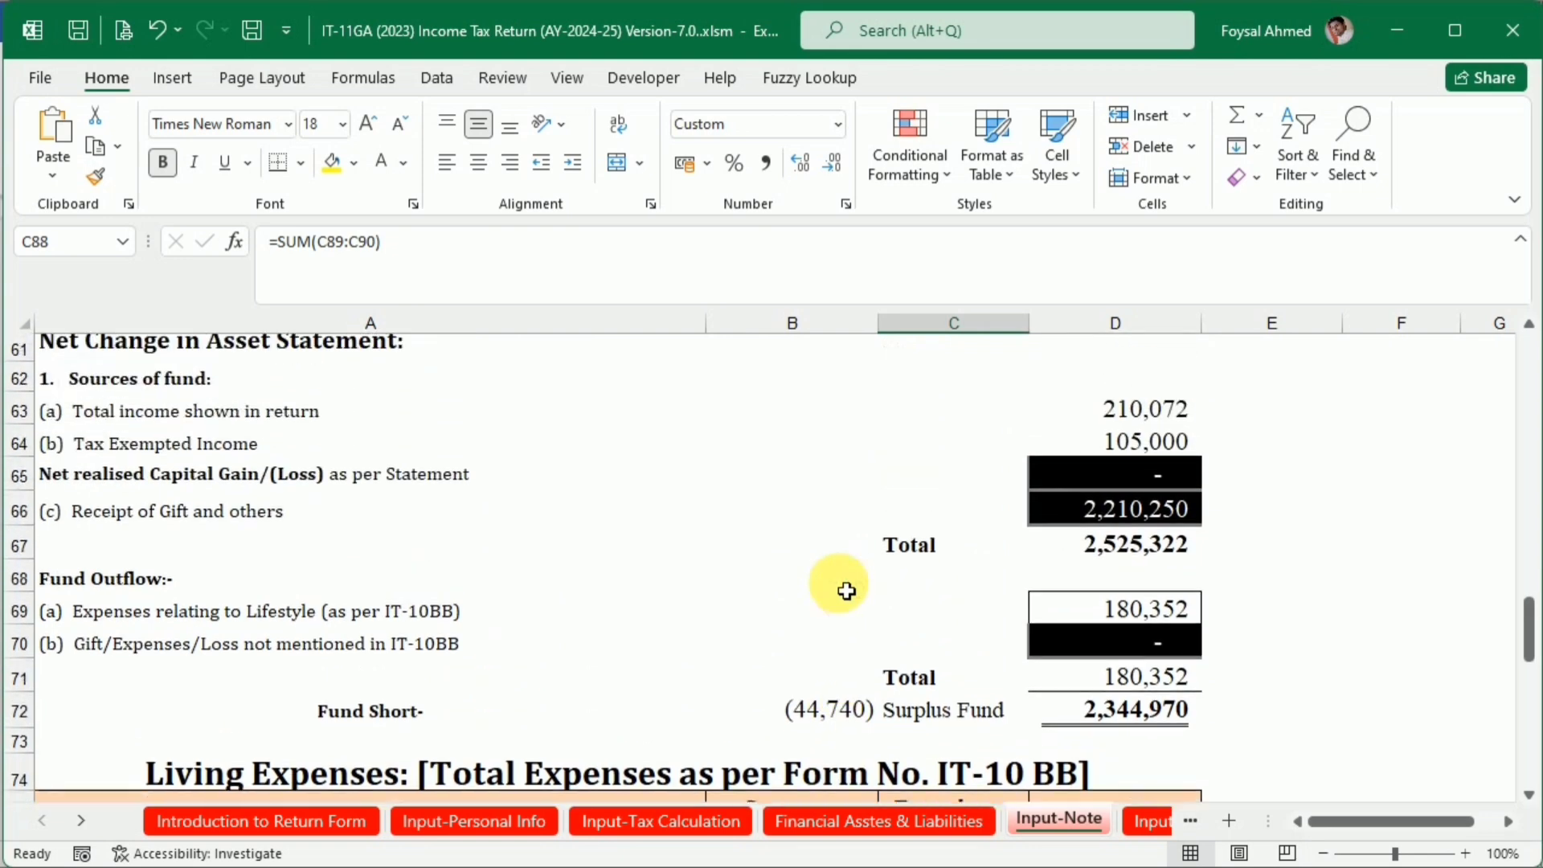
left_click_drag(1157, 426, 1165, 459)
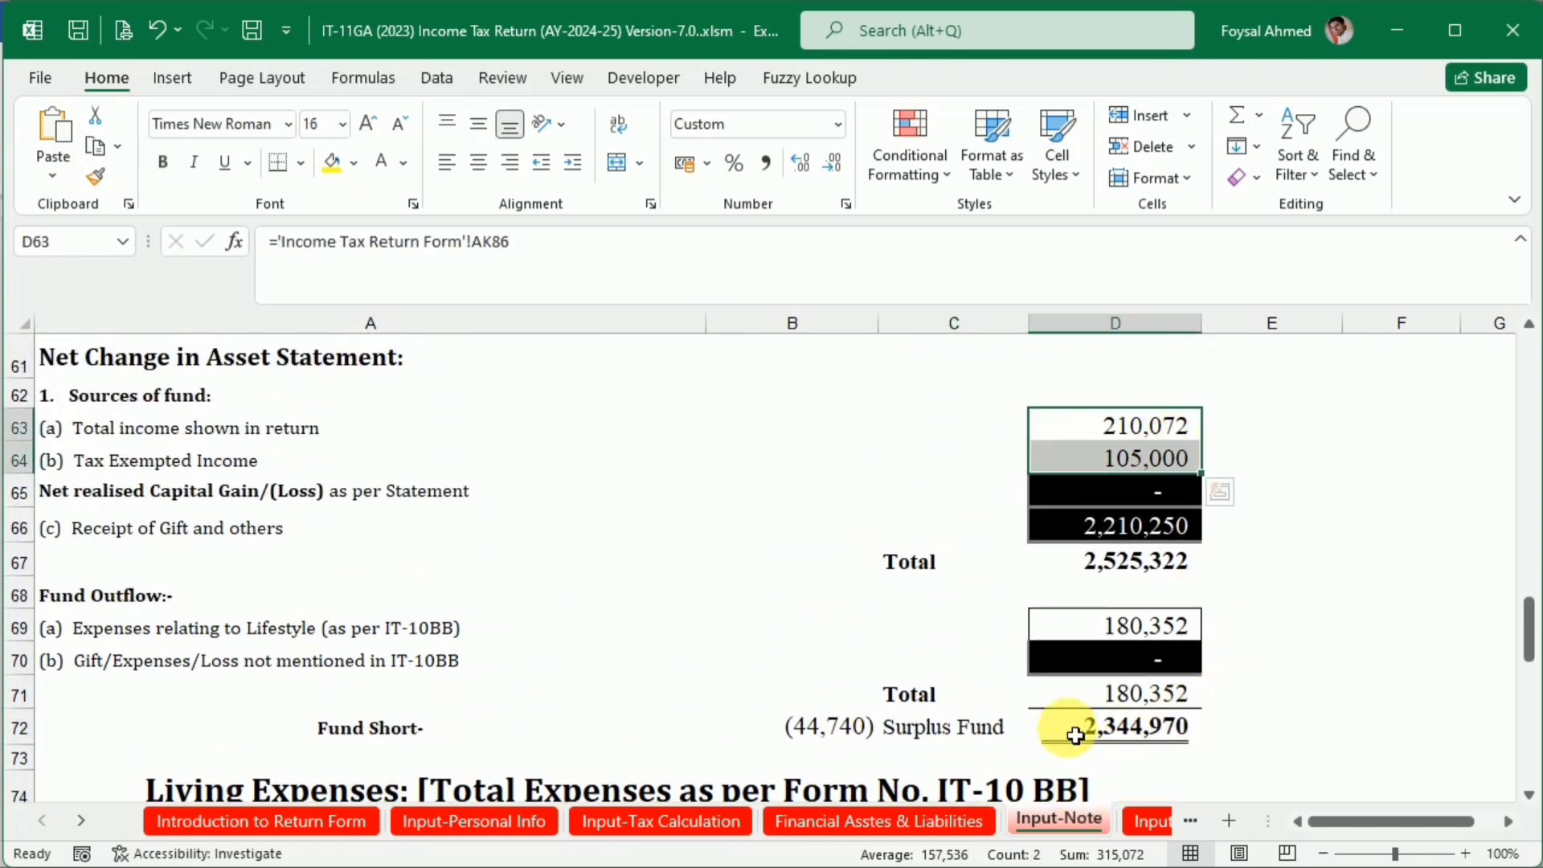
scroll(1082, 693, "down", 2)
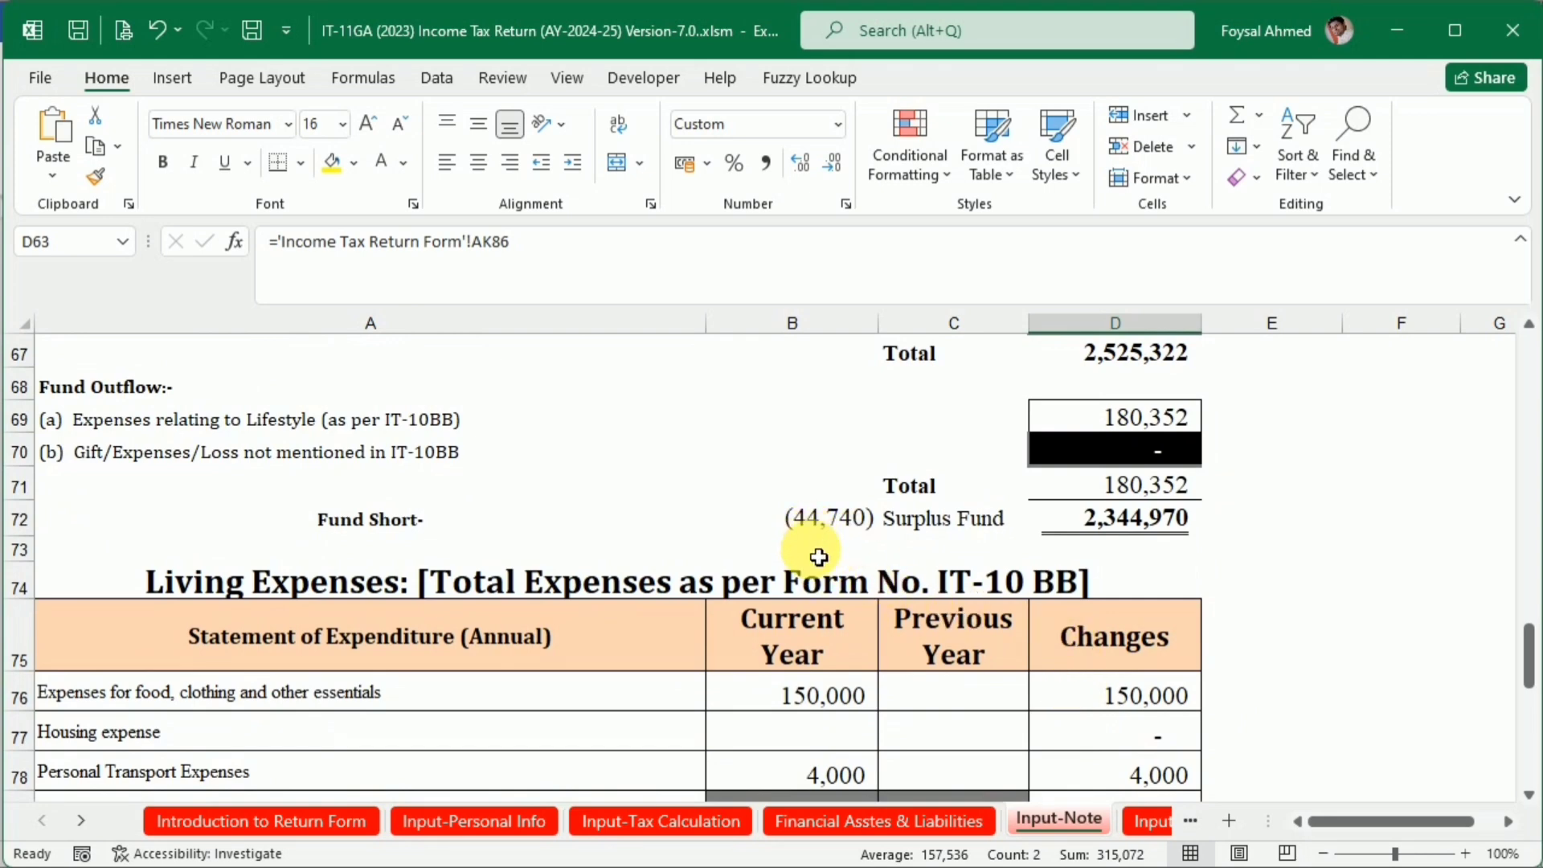
scroll(818, 556, "up", 9)
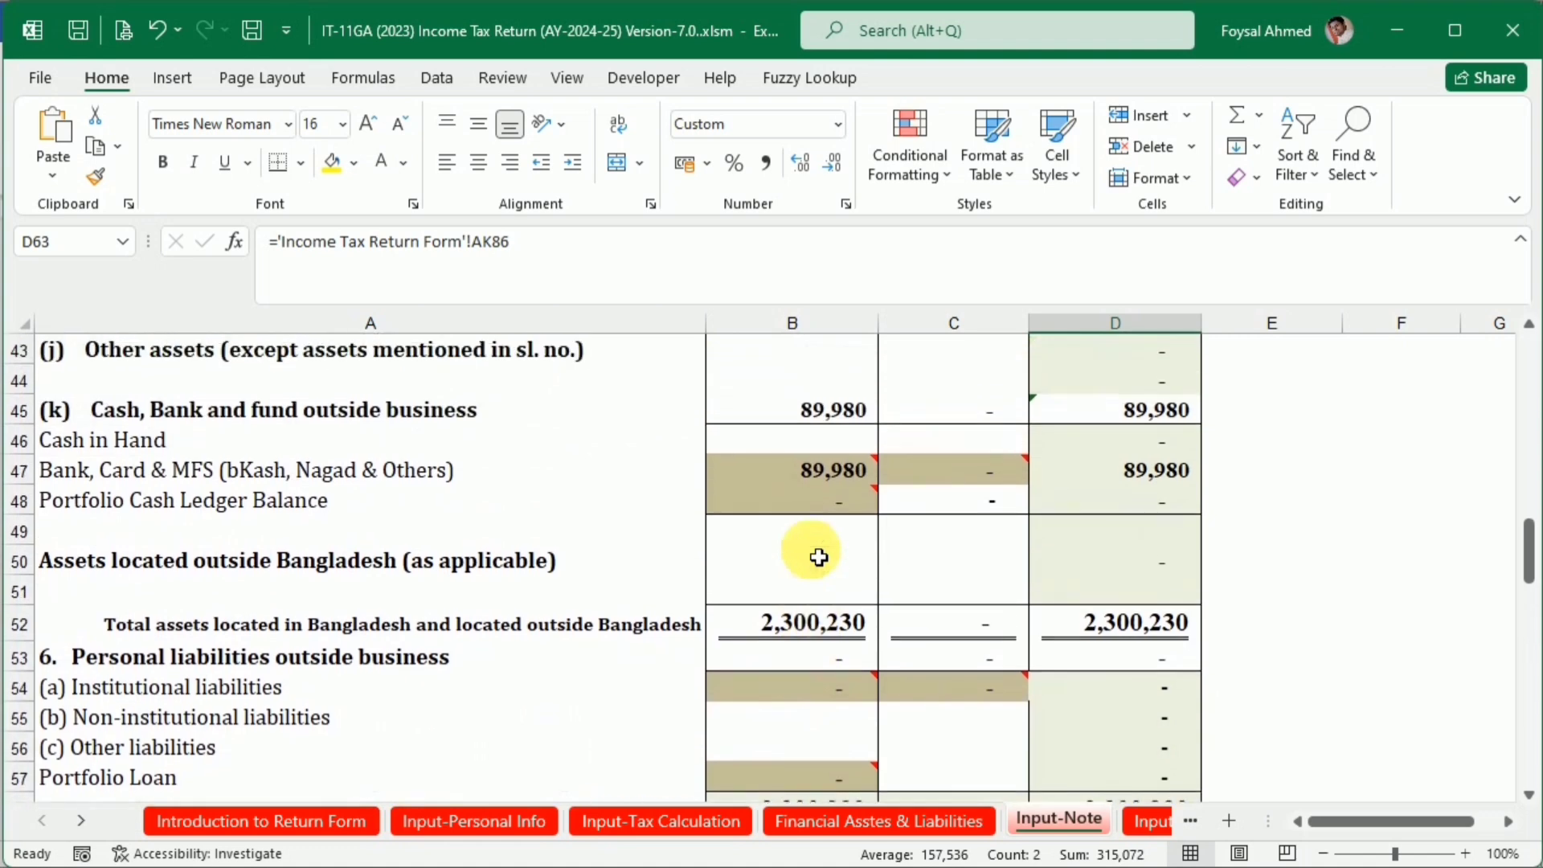
left_click(803, 534)
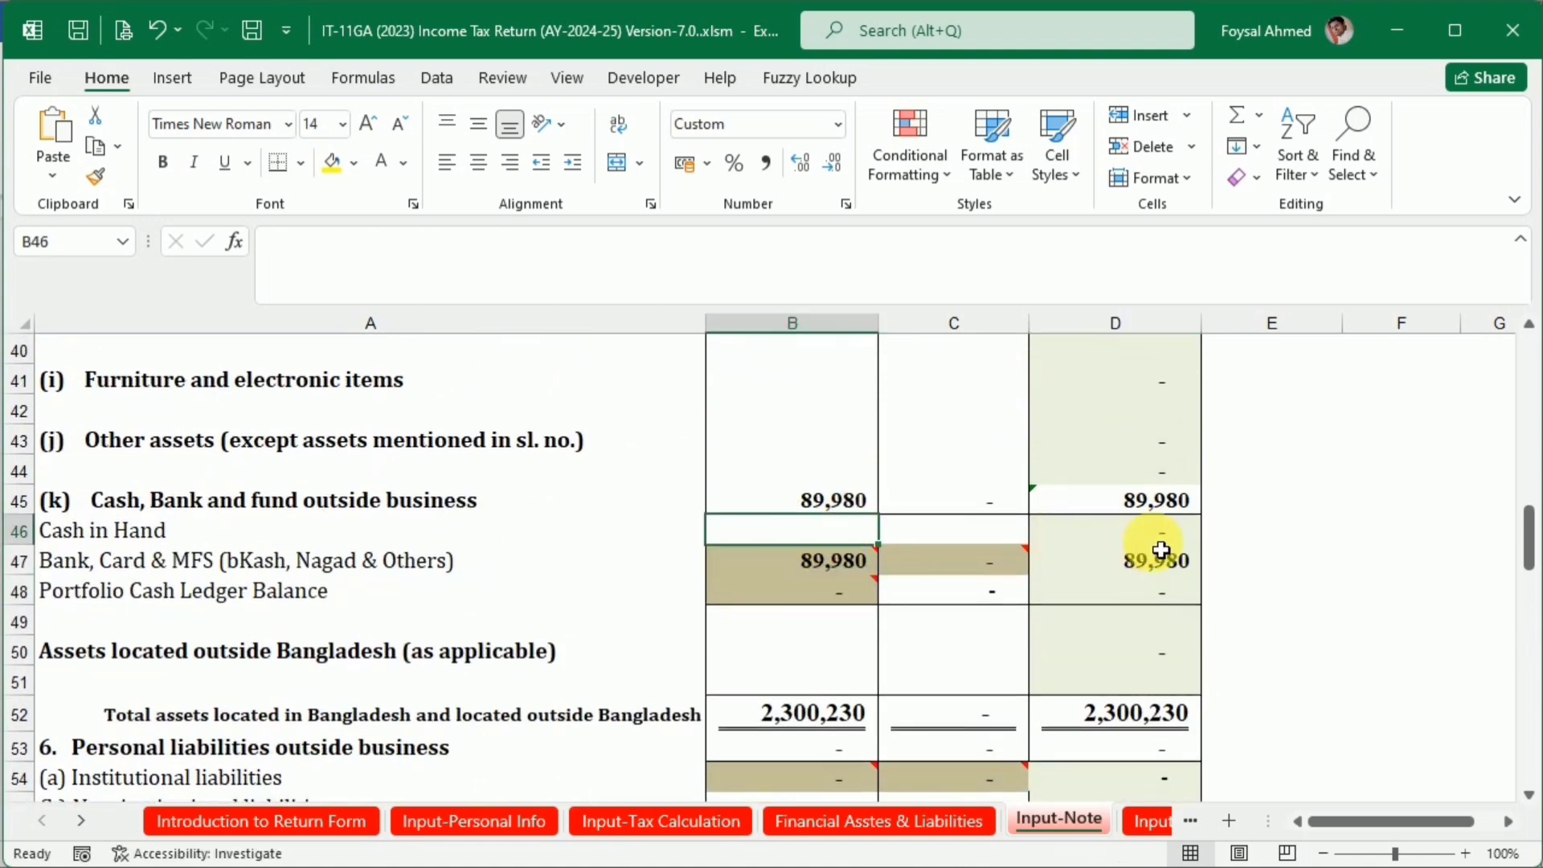
type("44740")
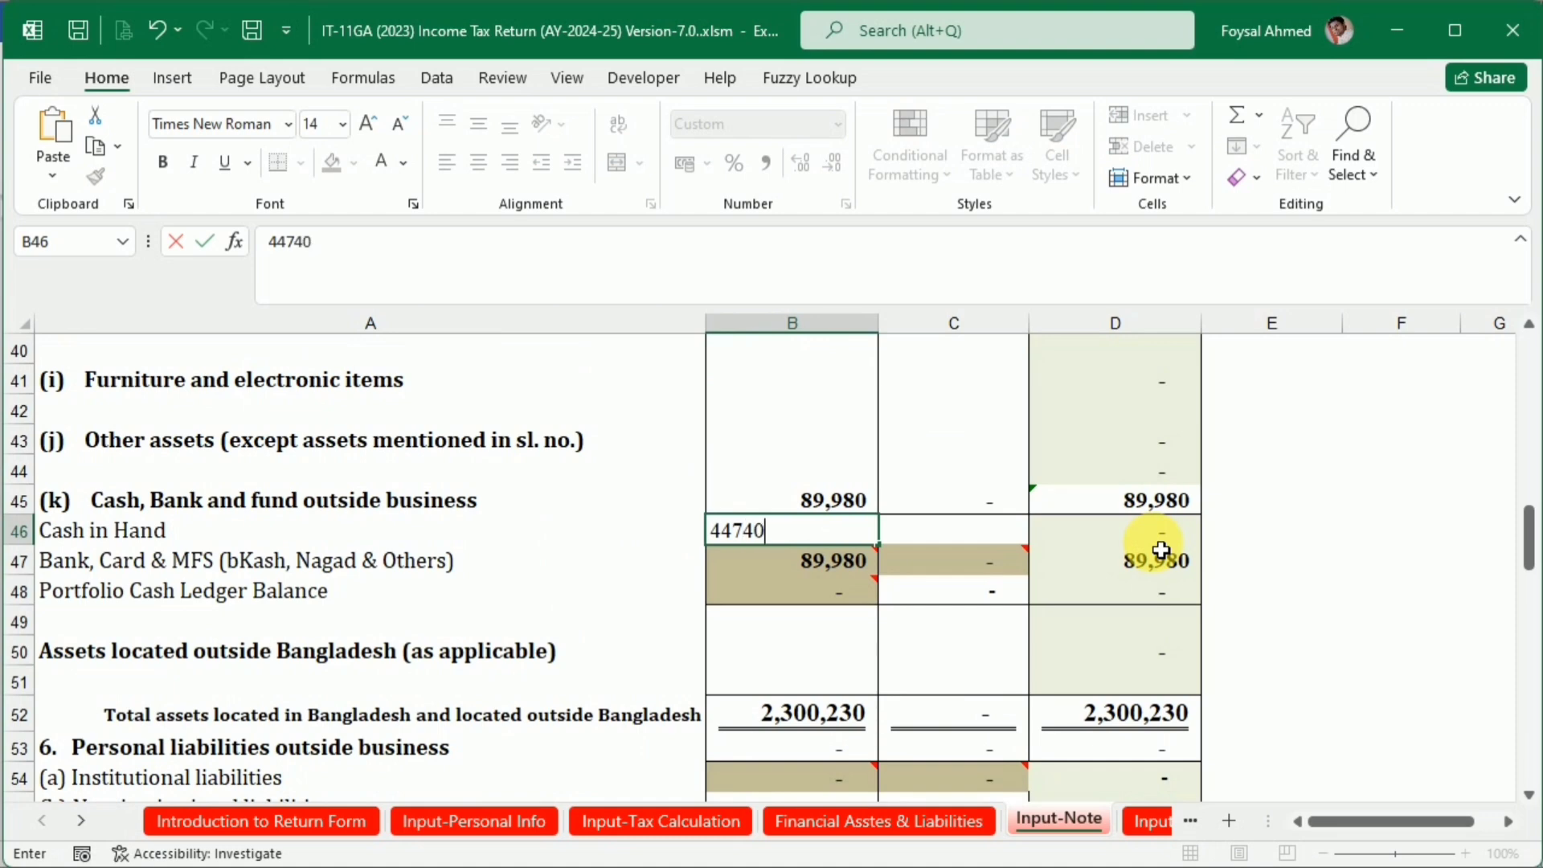
key("Return")
scroll(981, 560, "down", 7)
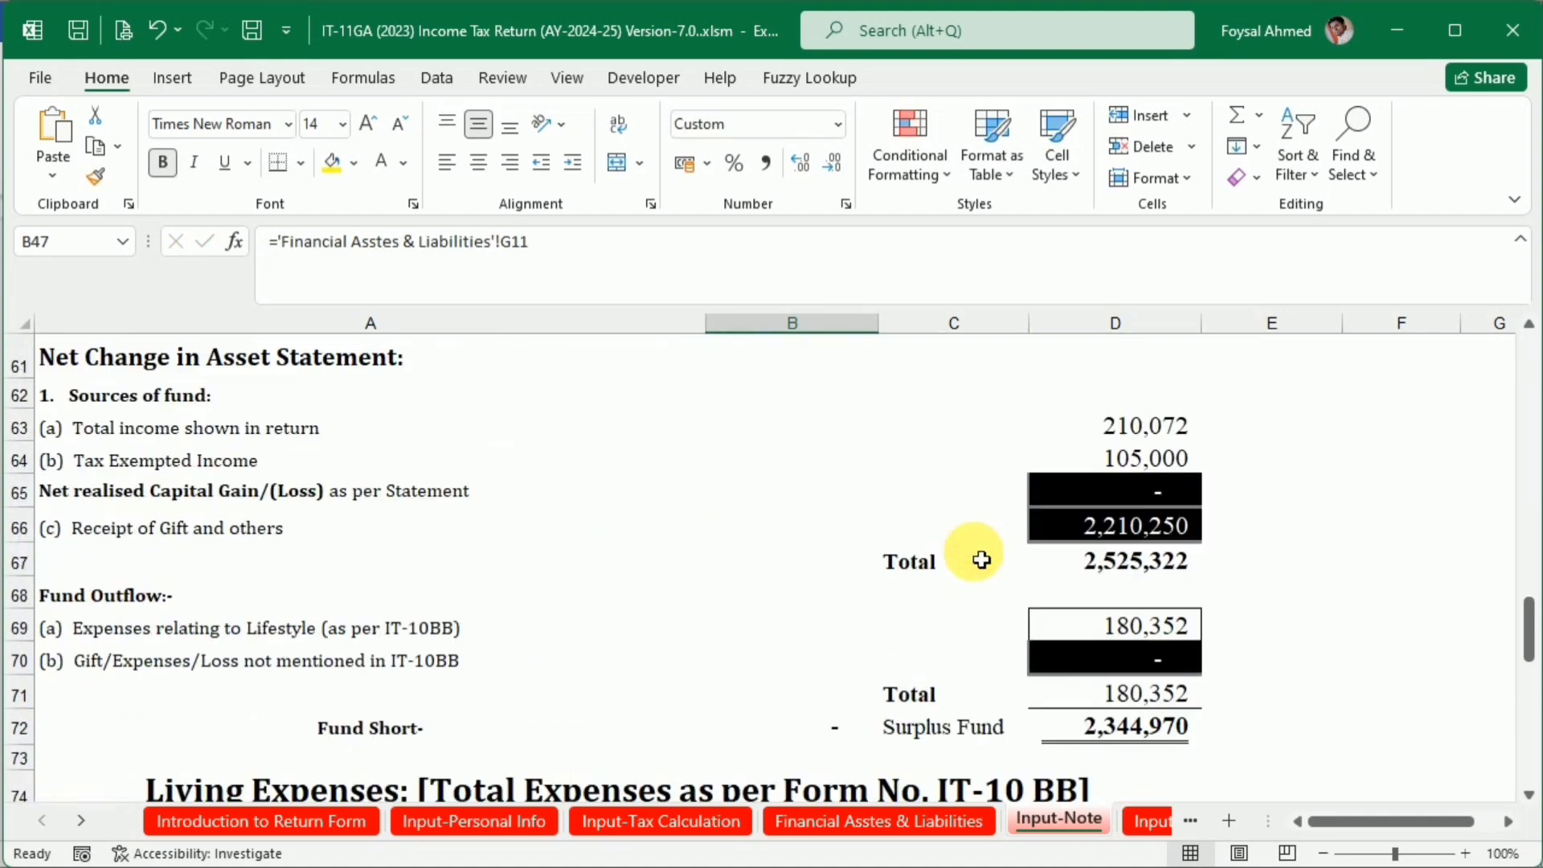
scroll(981, 560, "down", 2)
scroll(981, 560, "up", 5)
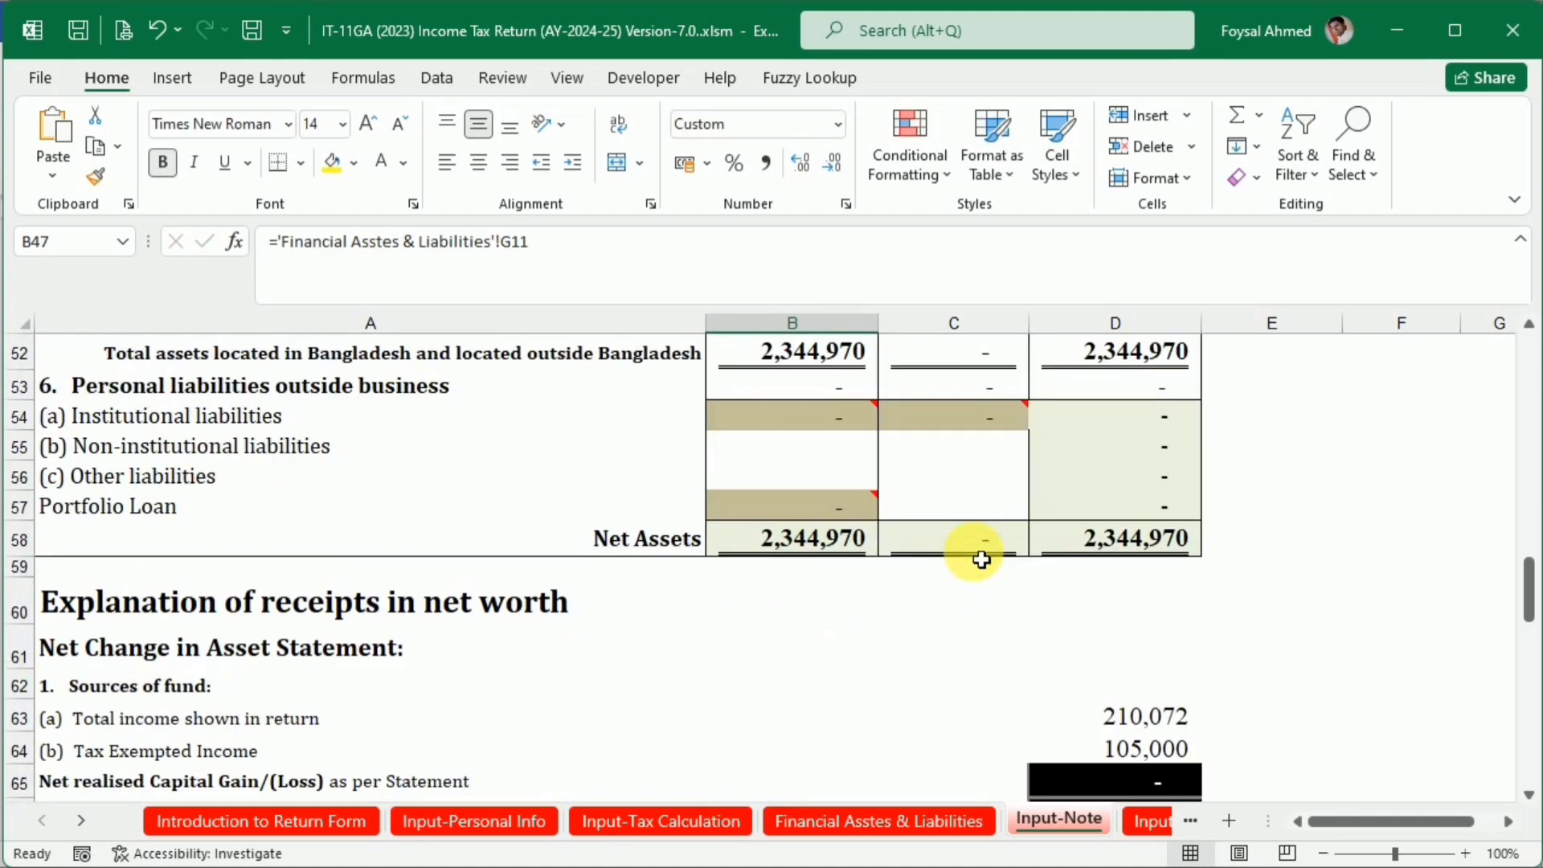
Open the IT-10BB (2023) sheet and review the lifestyle expense amounts carried into it
left_click(80, 821)
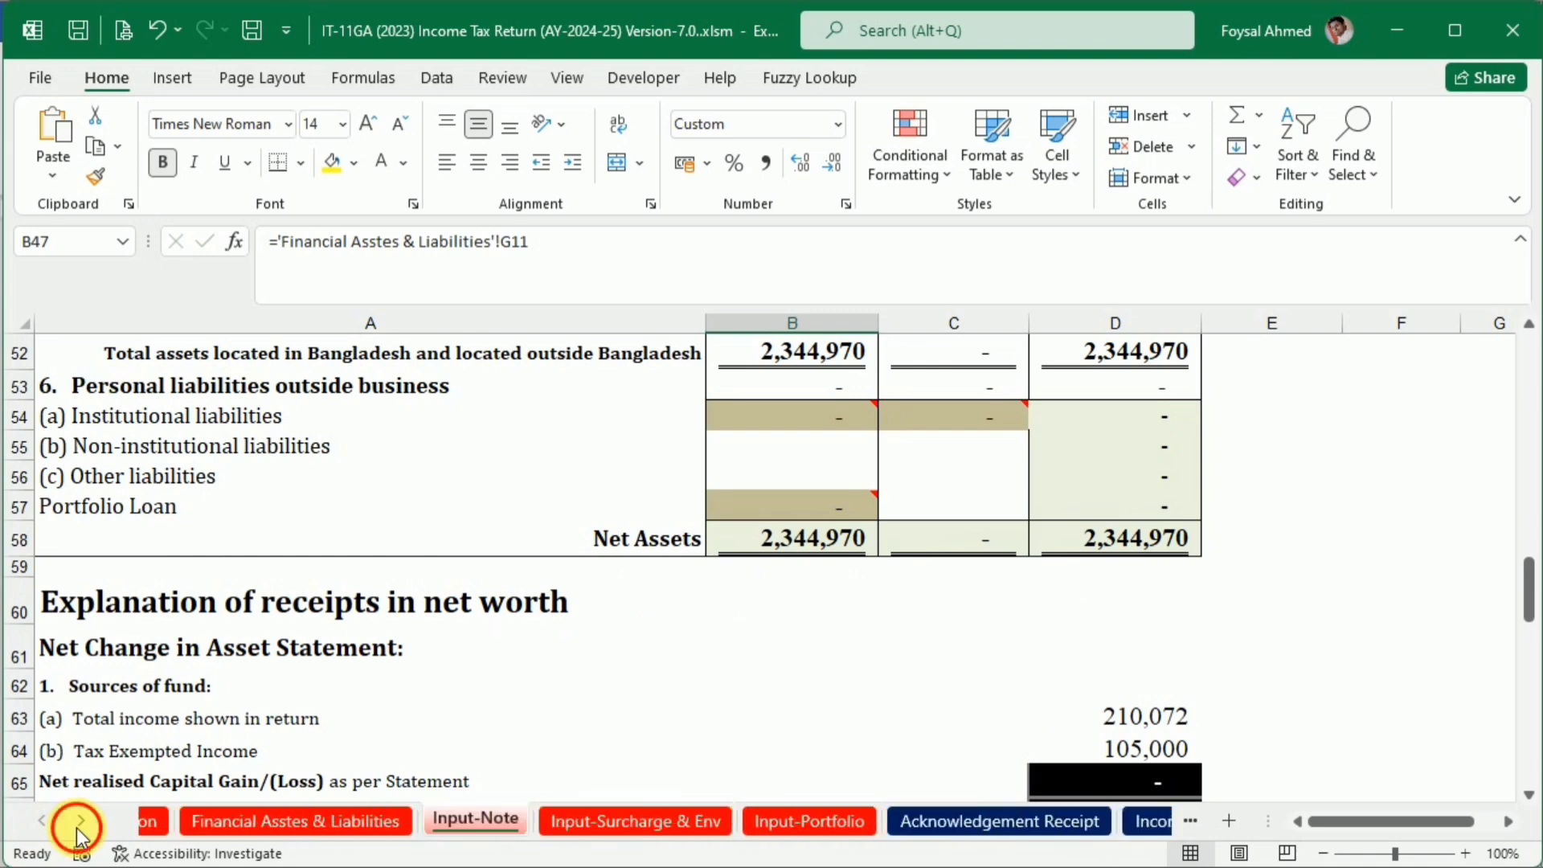
left_click(80, 821)
left_click(80, 821)
left_click(79, 822)
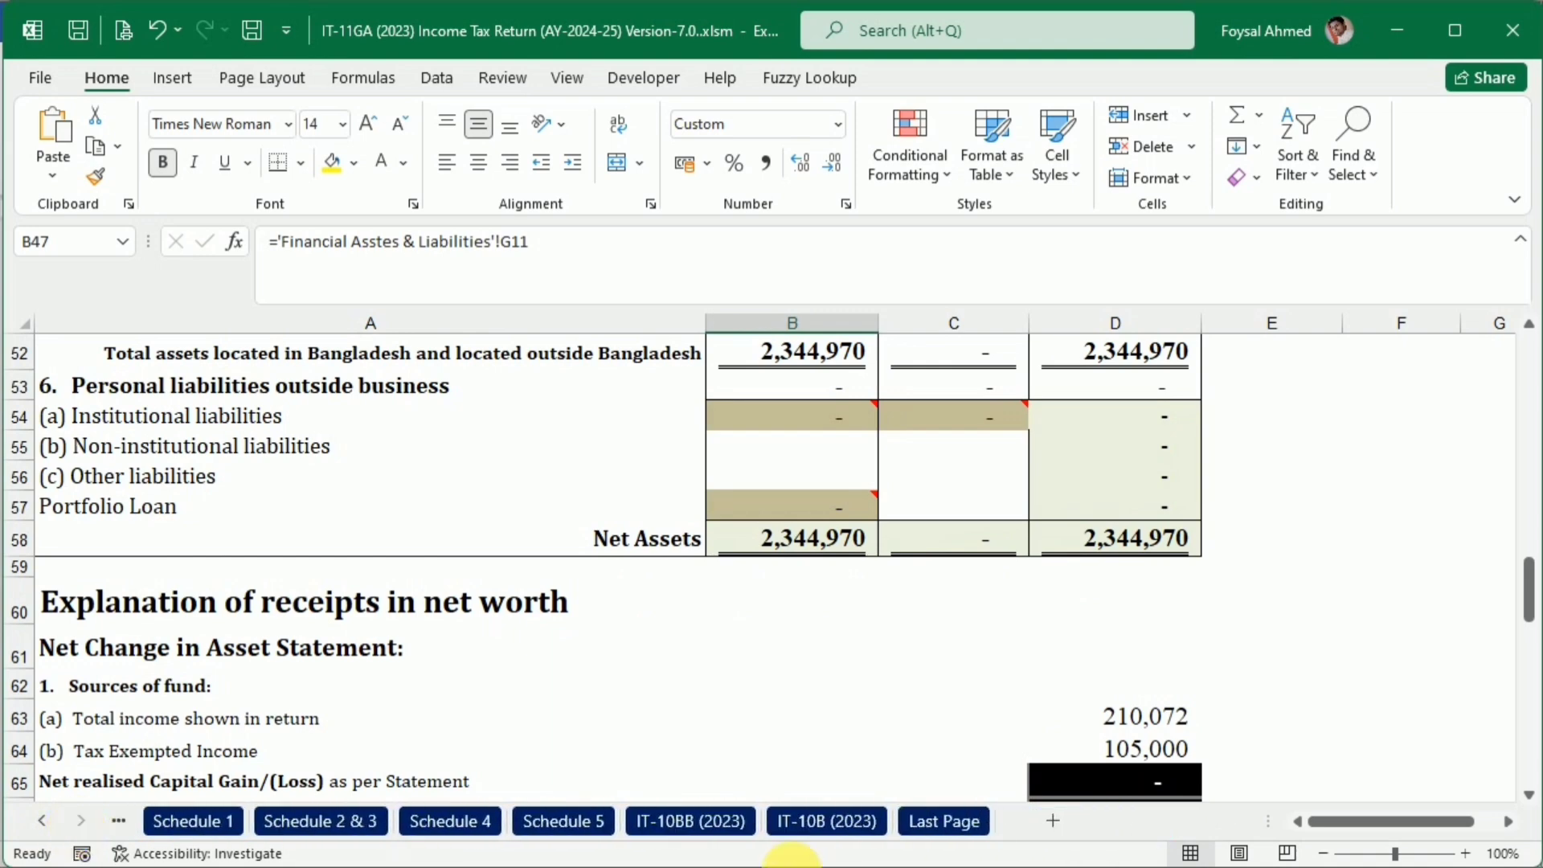
left_click(684, 823)
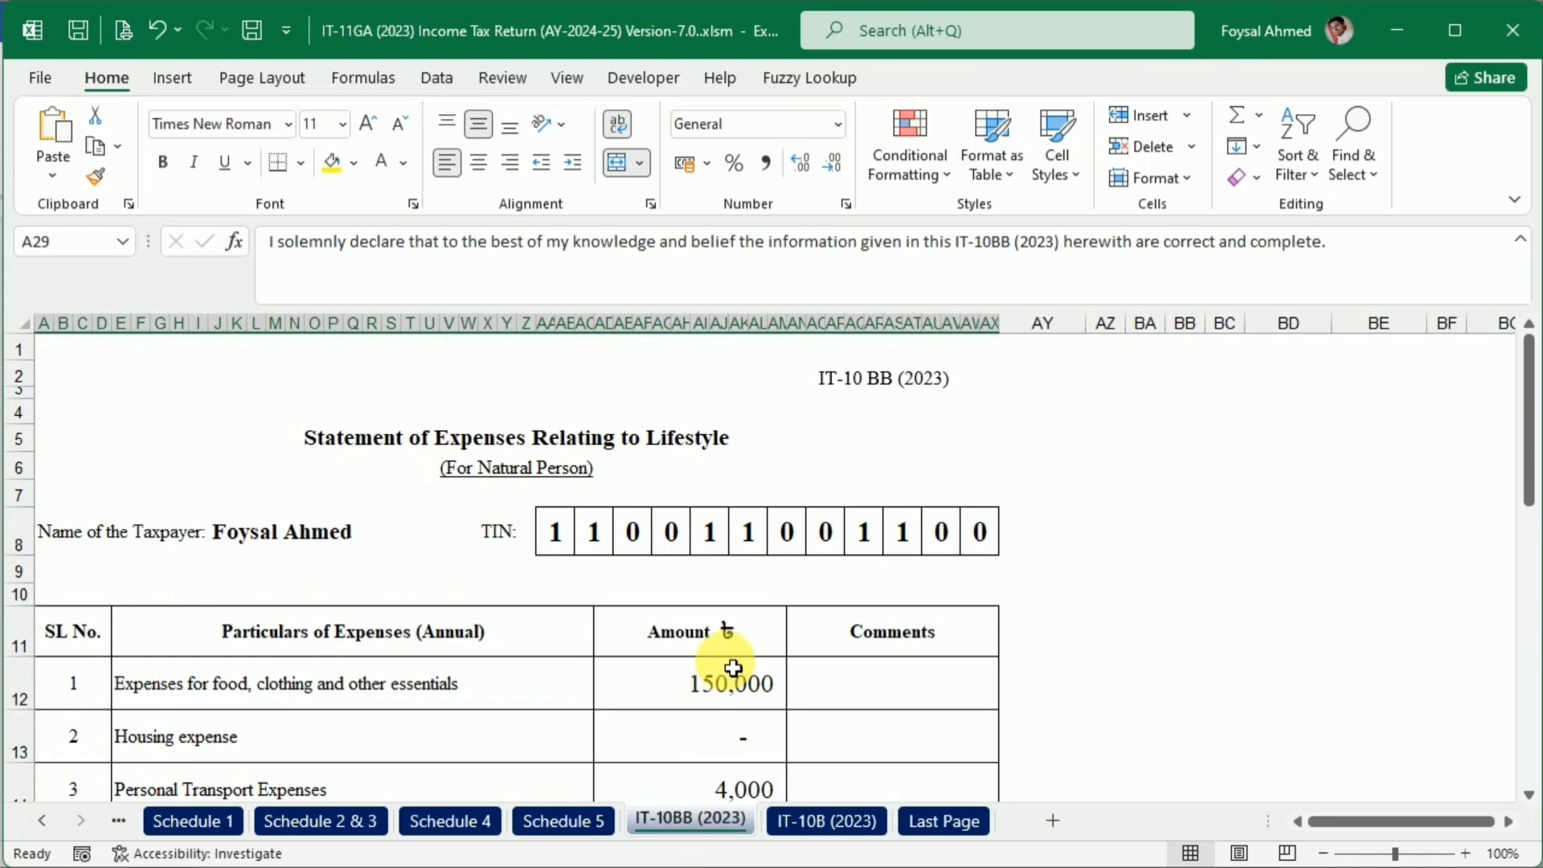
scroll(733, 668, "down", 4)
scroll(730, 665, "up", 1)
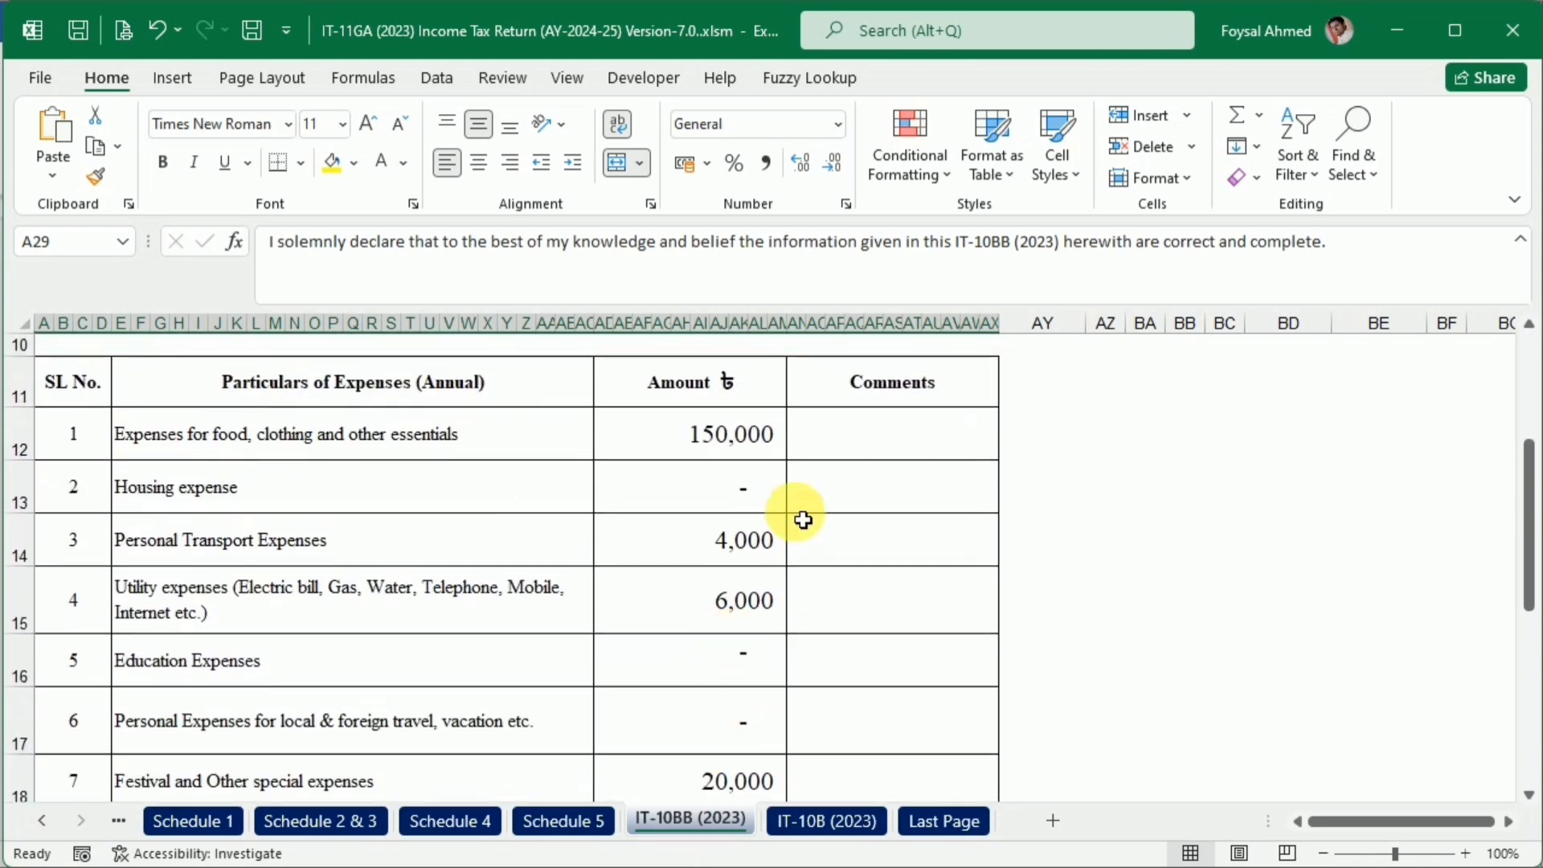
Copy "Bear by Father" from the Word table's Housing expense row into the Housing expense comment cell AN13 of IT-10BB (2023)
key("alt+Tab")
scroll(1141, 562, "up", 3)
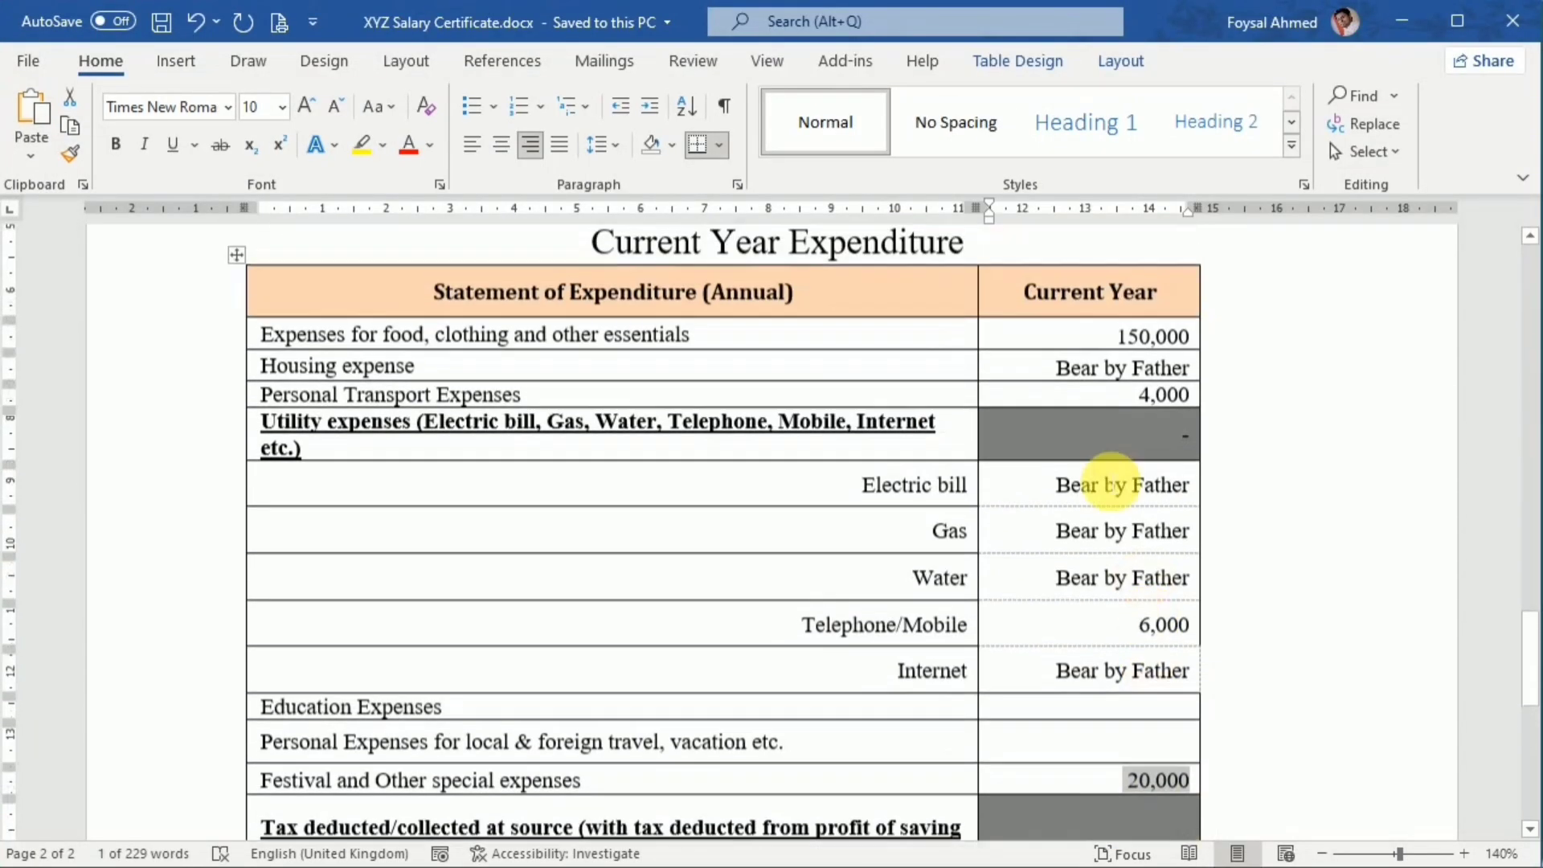
left_click_drag(1054, 371, 1197, 373)
key("ctrl+c")
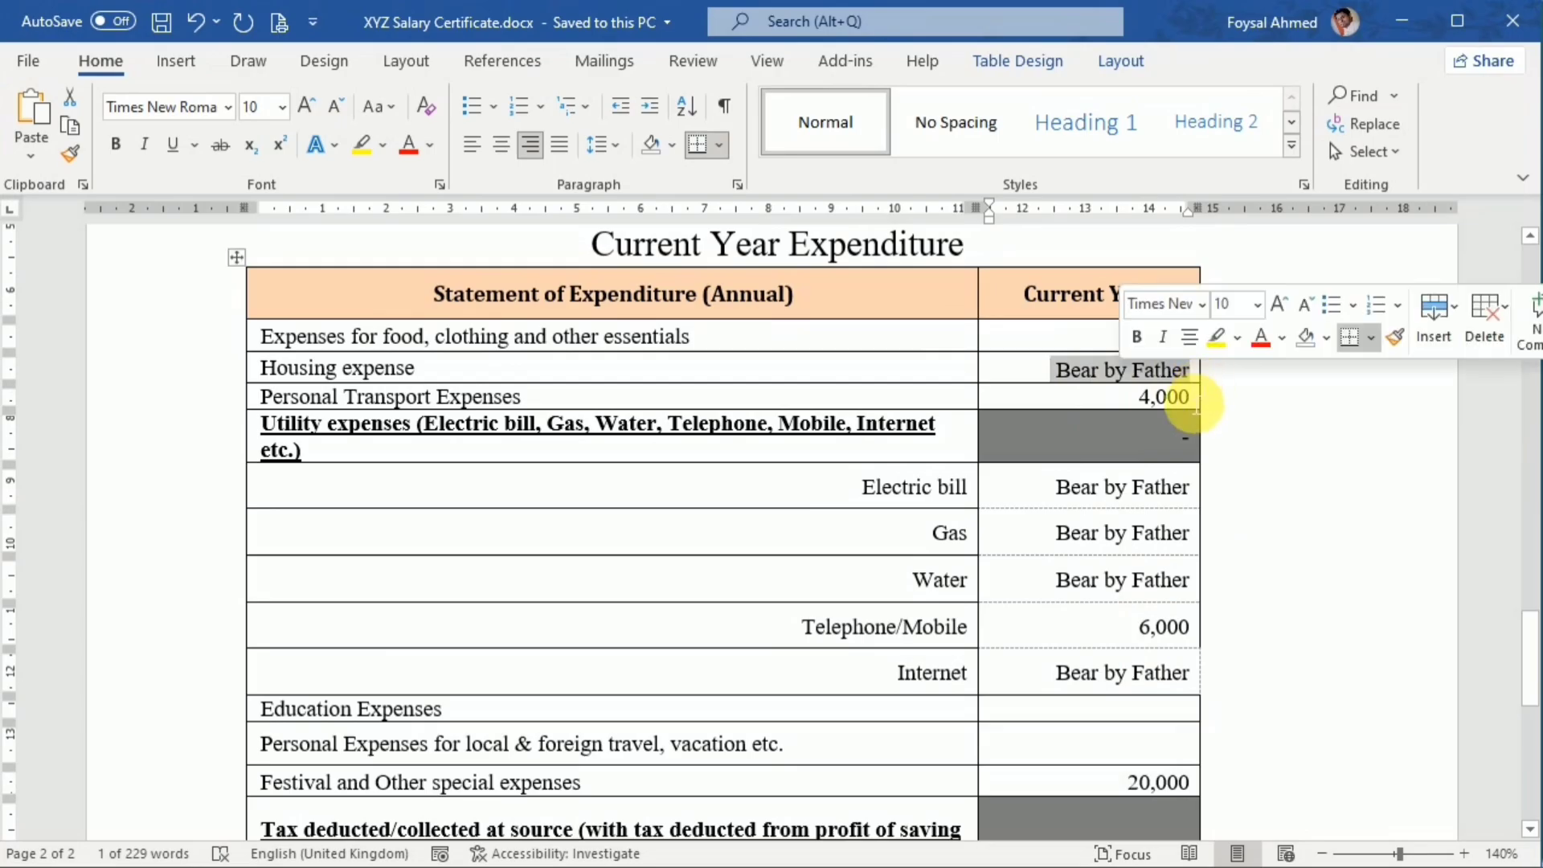
key("alt+Tab")
left_click(923, 475)
double_click(923, 475)
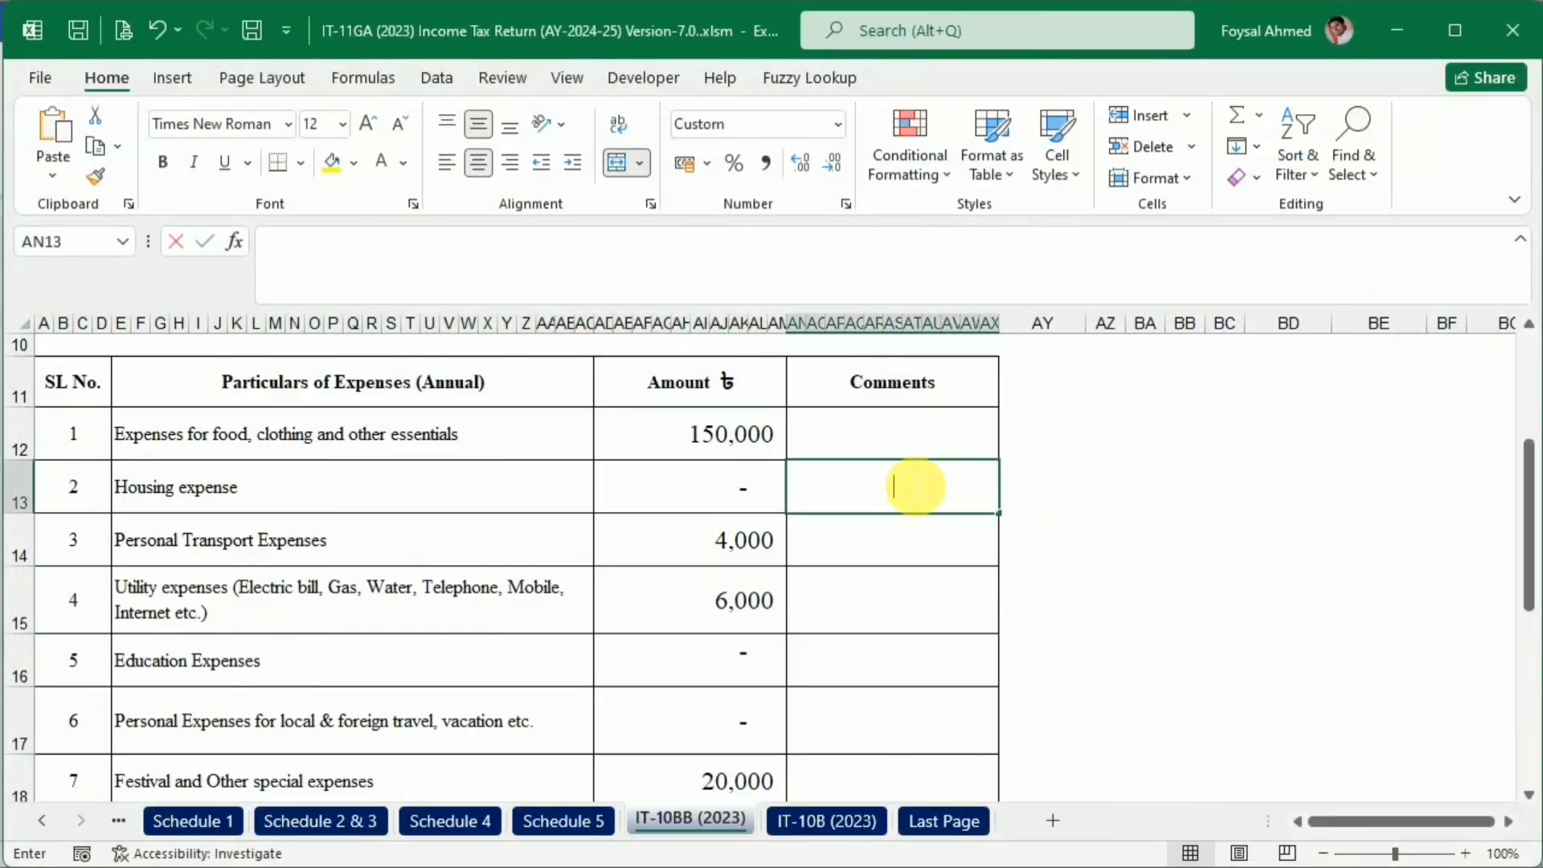
key("ctrl+v")
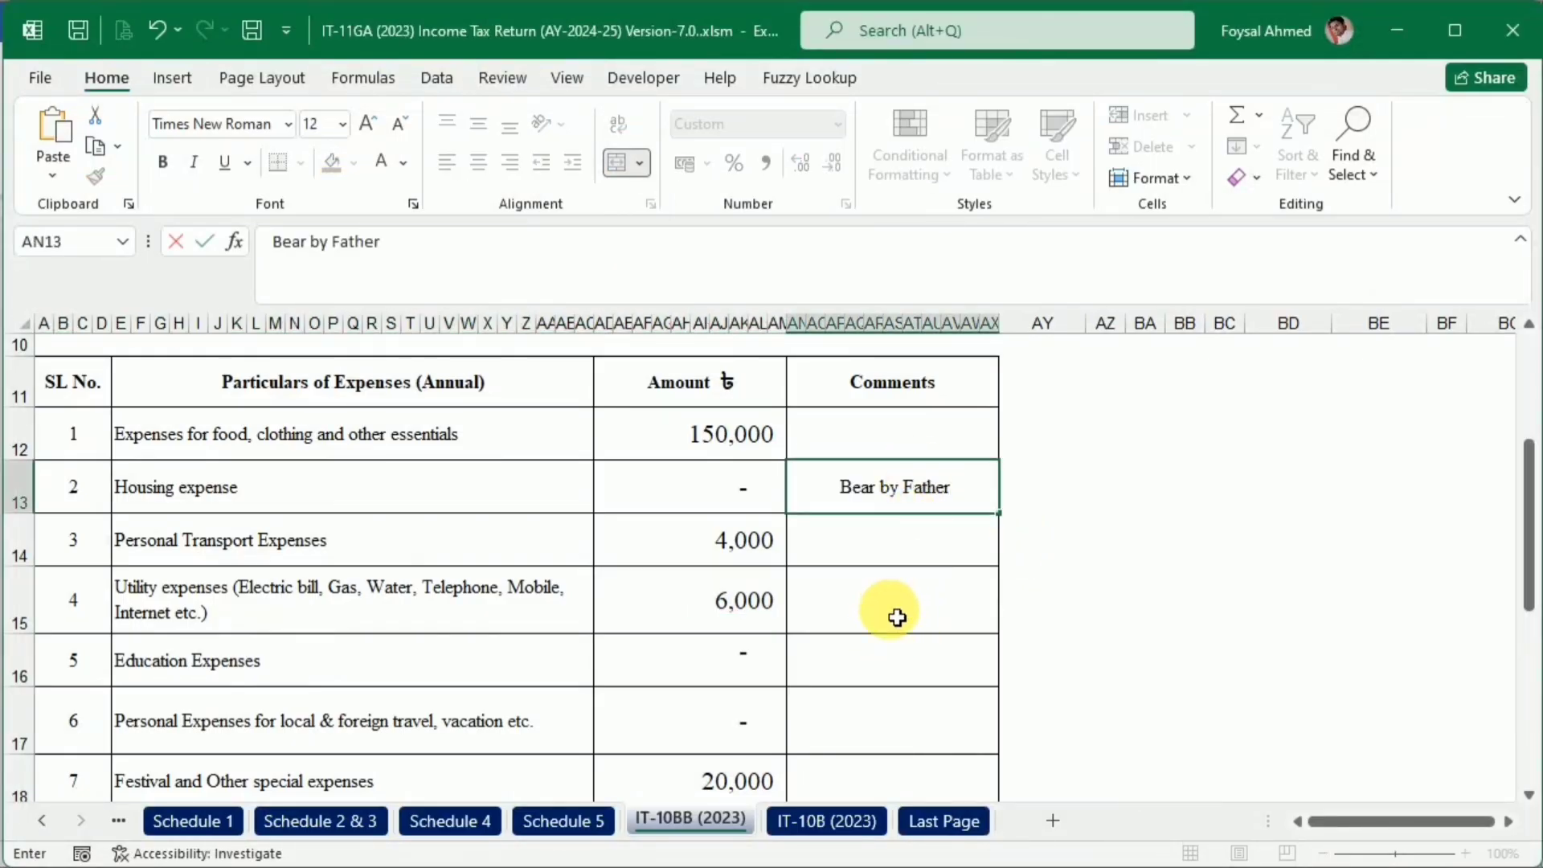
left_click(882, 672)
double_click(881, 672)
key("ctrl+v")
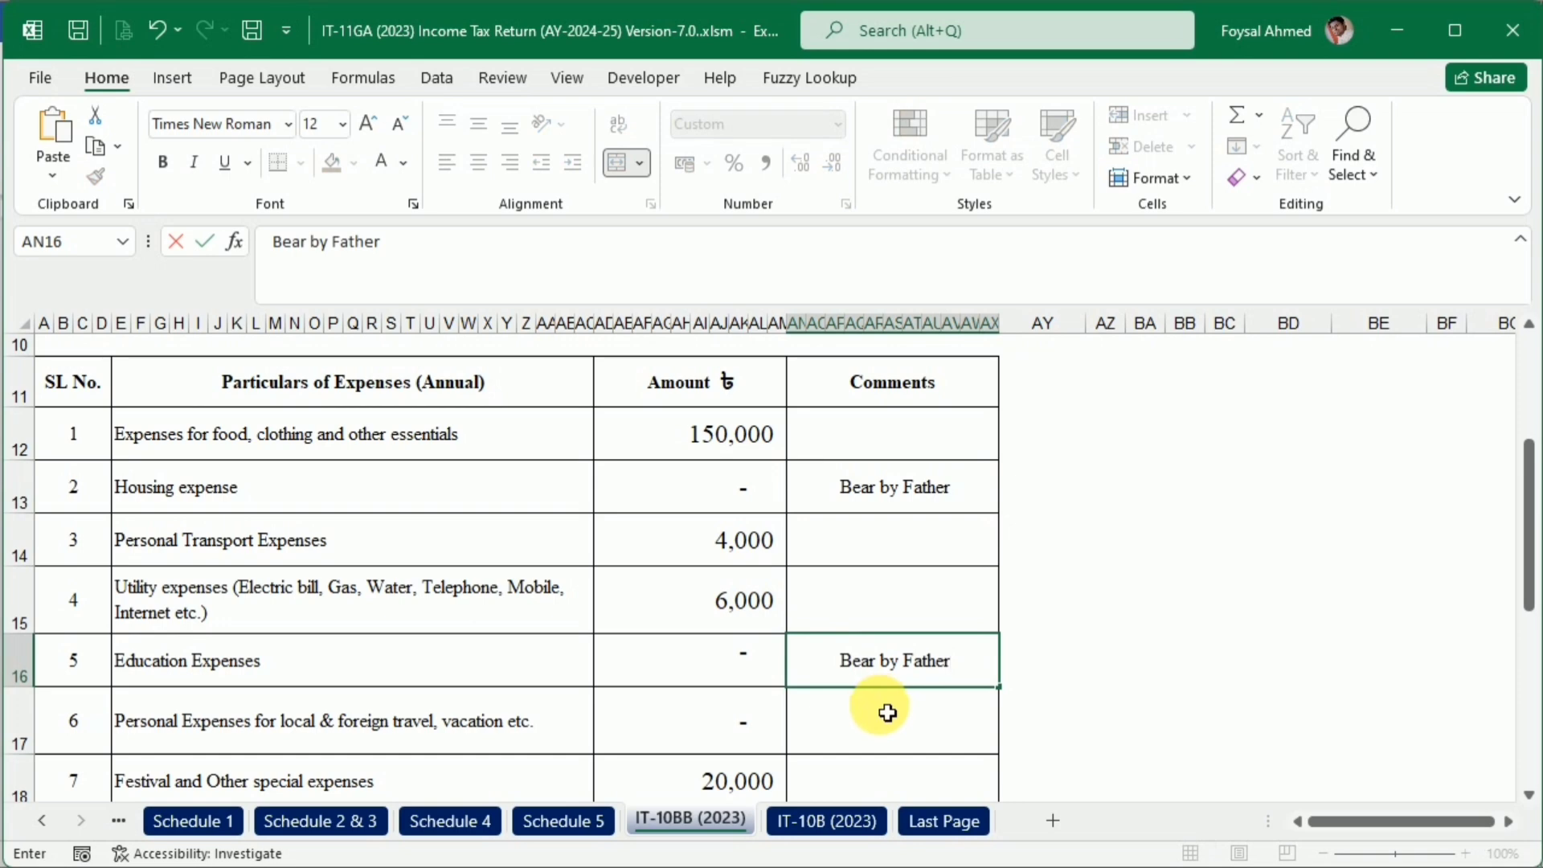
key("ctrl+z")
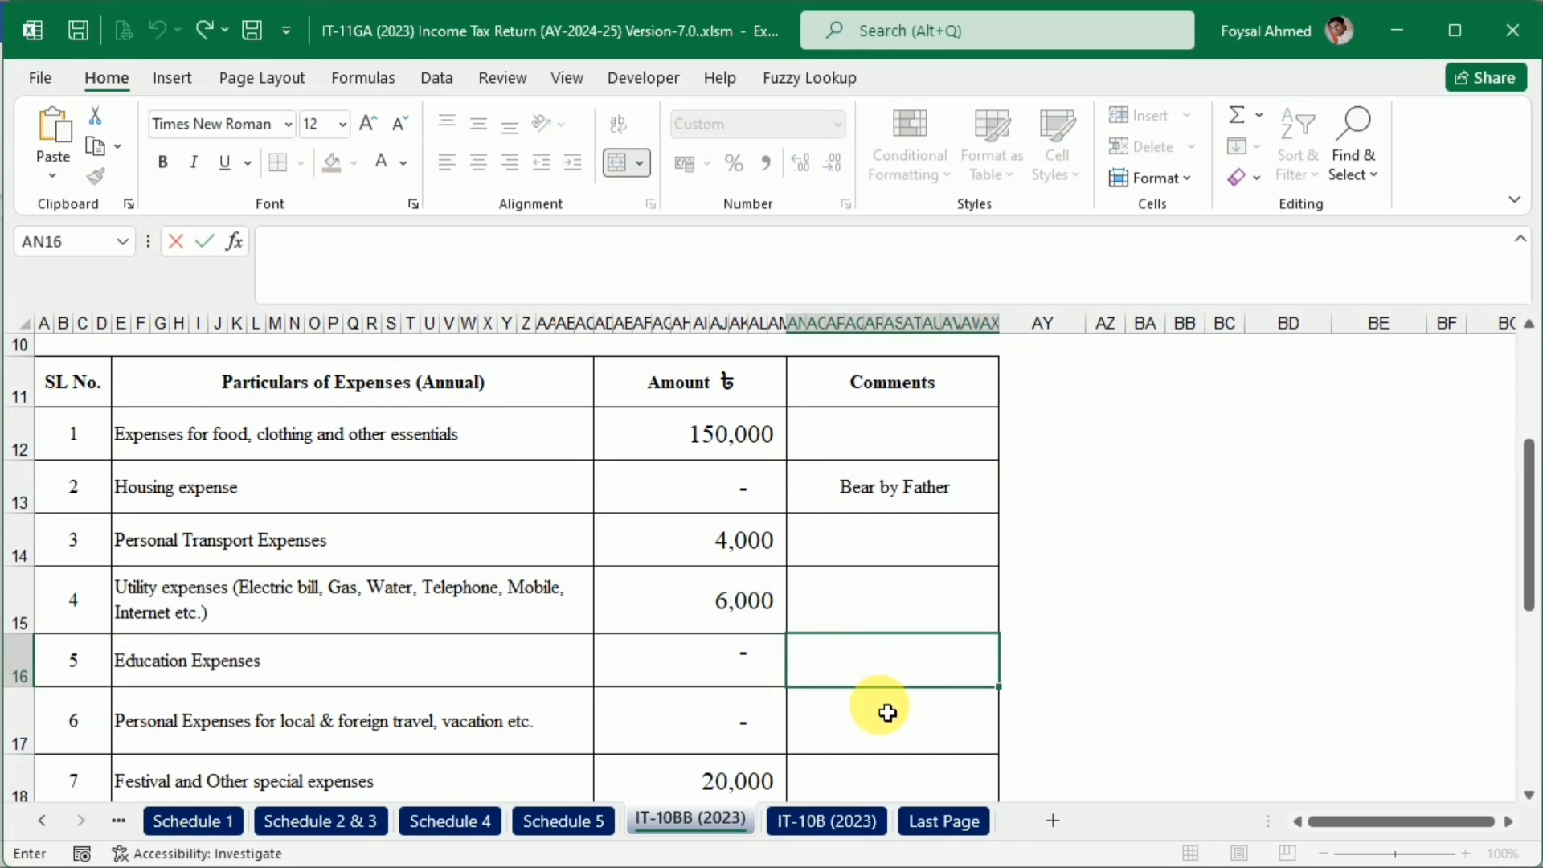
scroll(887, 712, "down", 1)
left_click(879, 607)
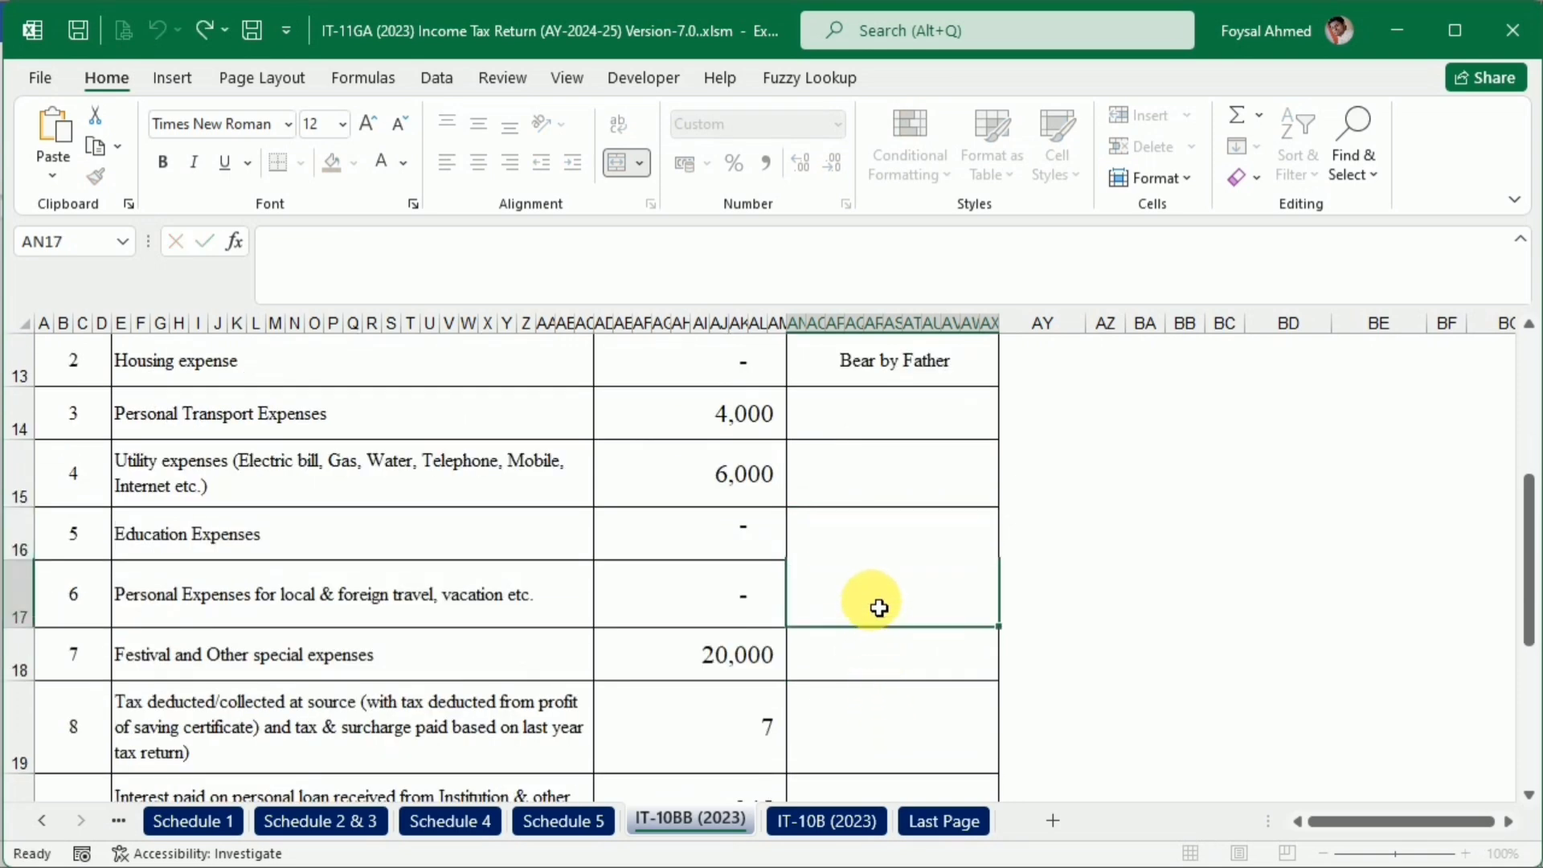
Check the utility bill entries in the Word table and enter "Bear by Father" as the Utility expenses comment in Excel cell AN15
scroll(908, 647, "down", 1)
scroll(912, 649, "up", 3)
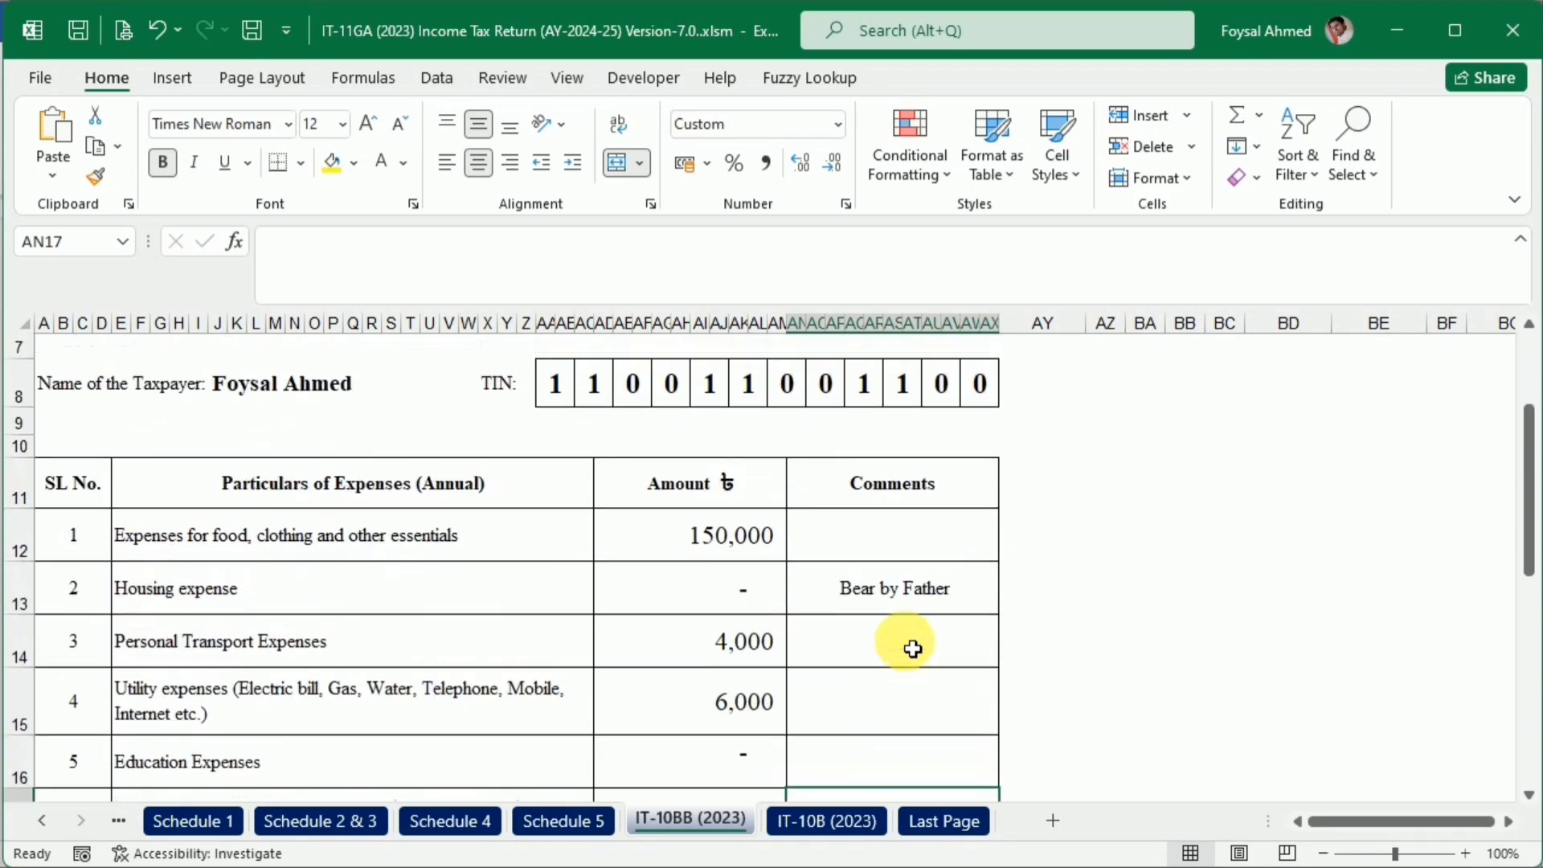
left_click(1109, 641)
key("alt+Tab")
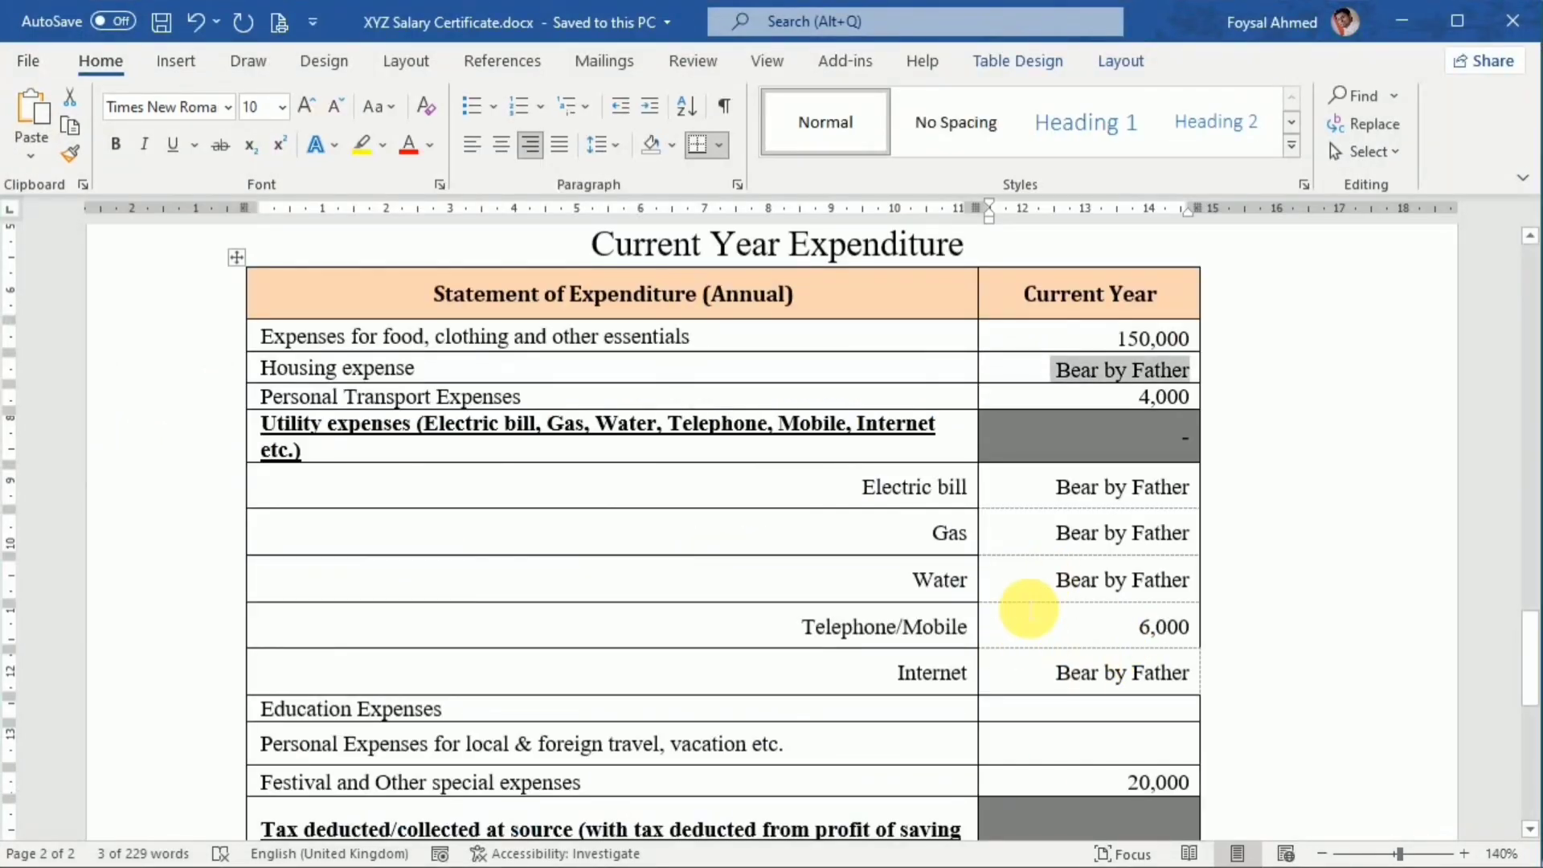
key("alt+Tab")
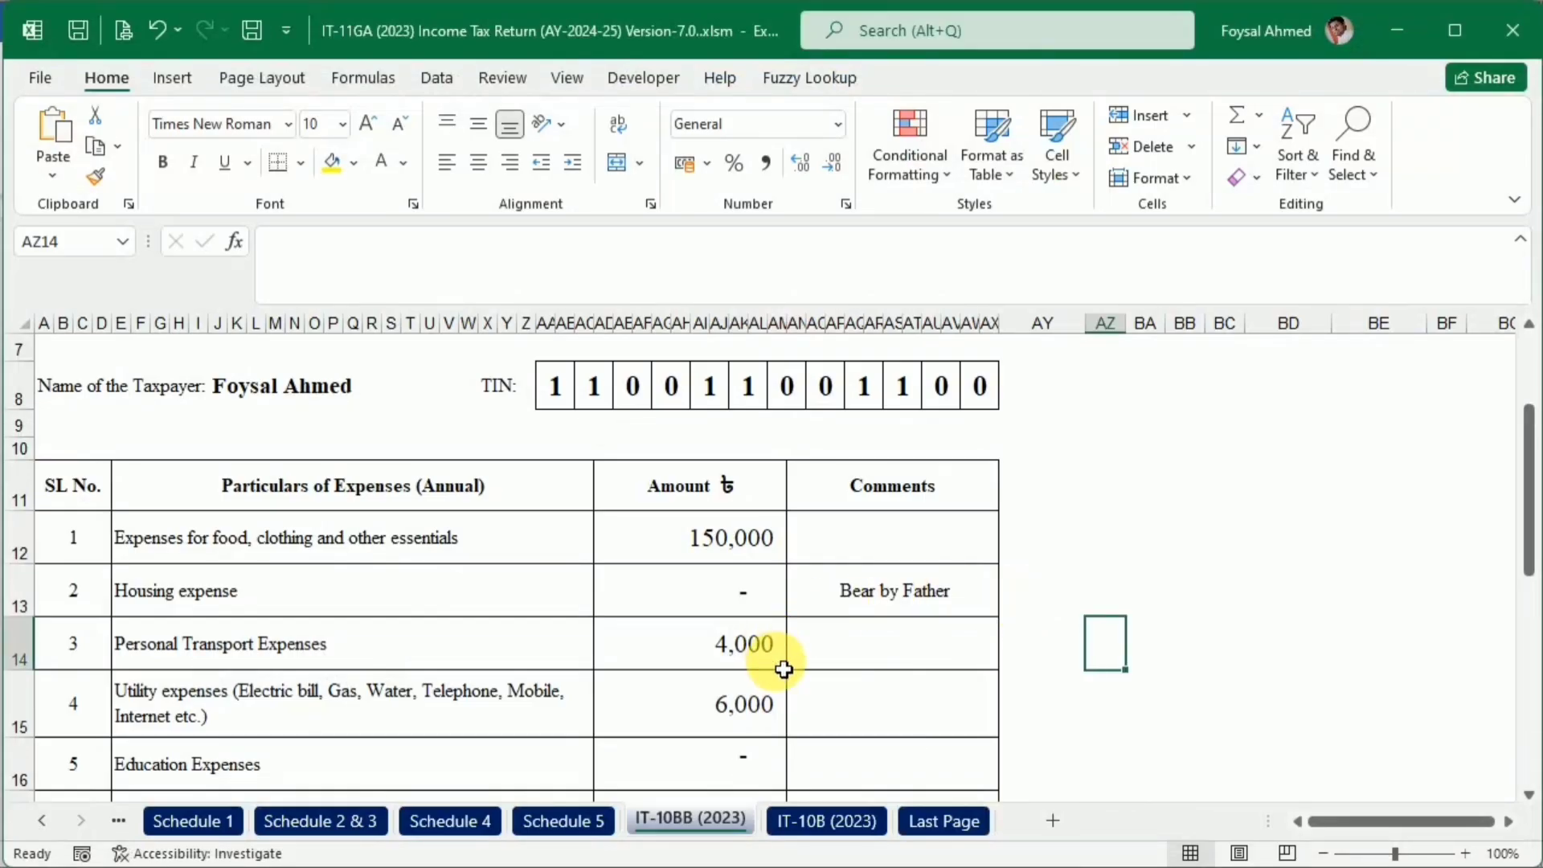
scroll(783, 670, "down", 1)
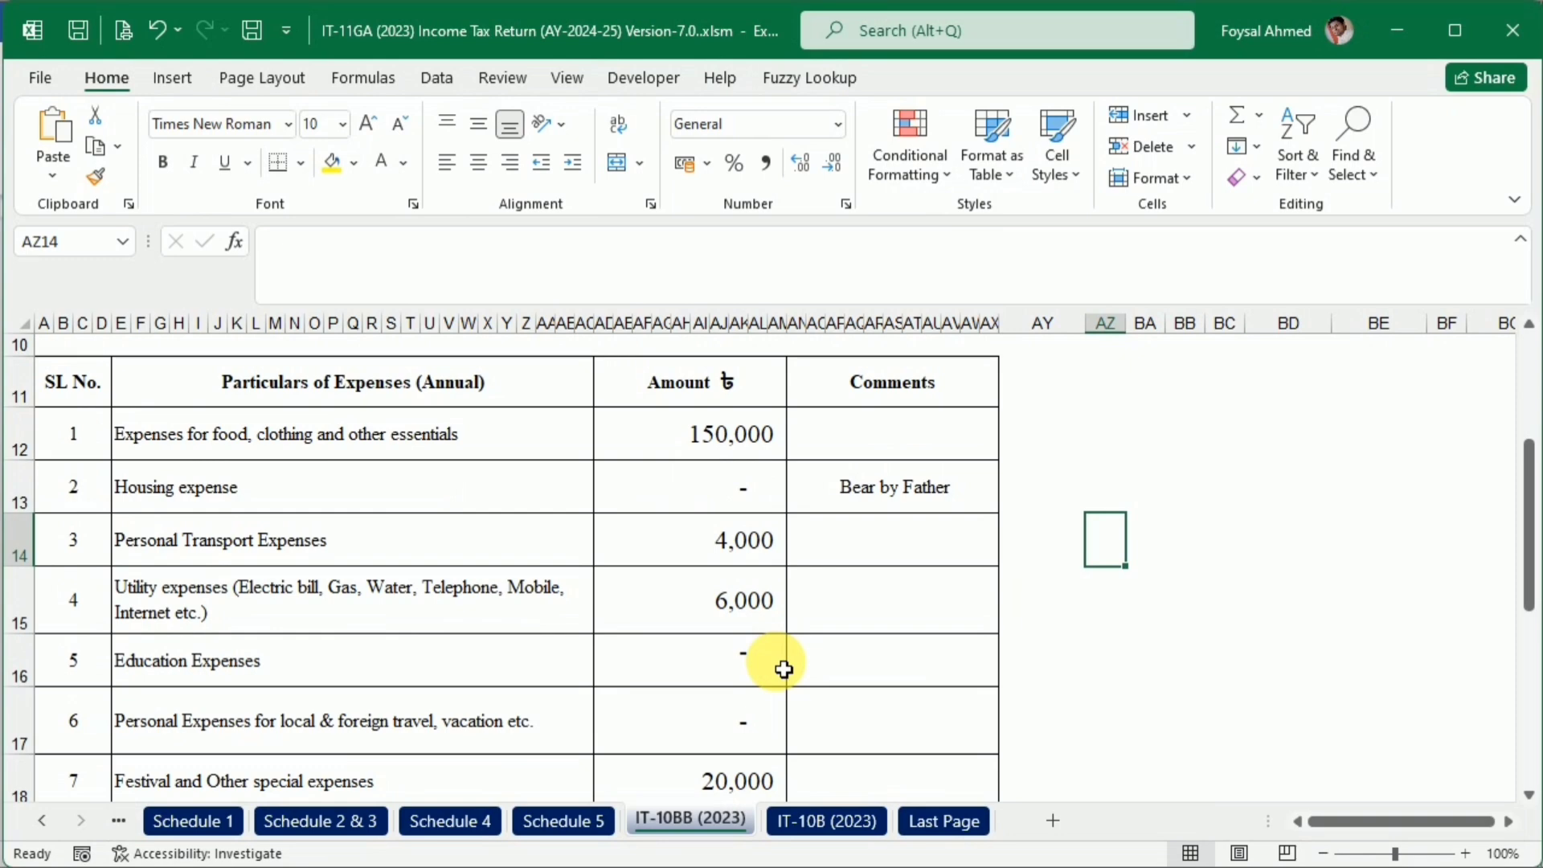
left_click(844, 601)
type("Bear by Father")
key("Return")
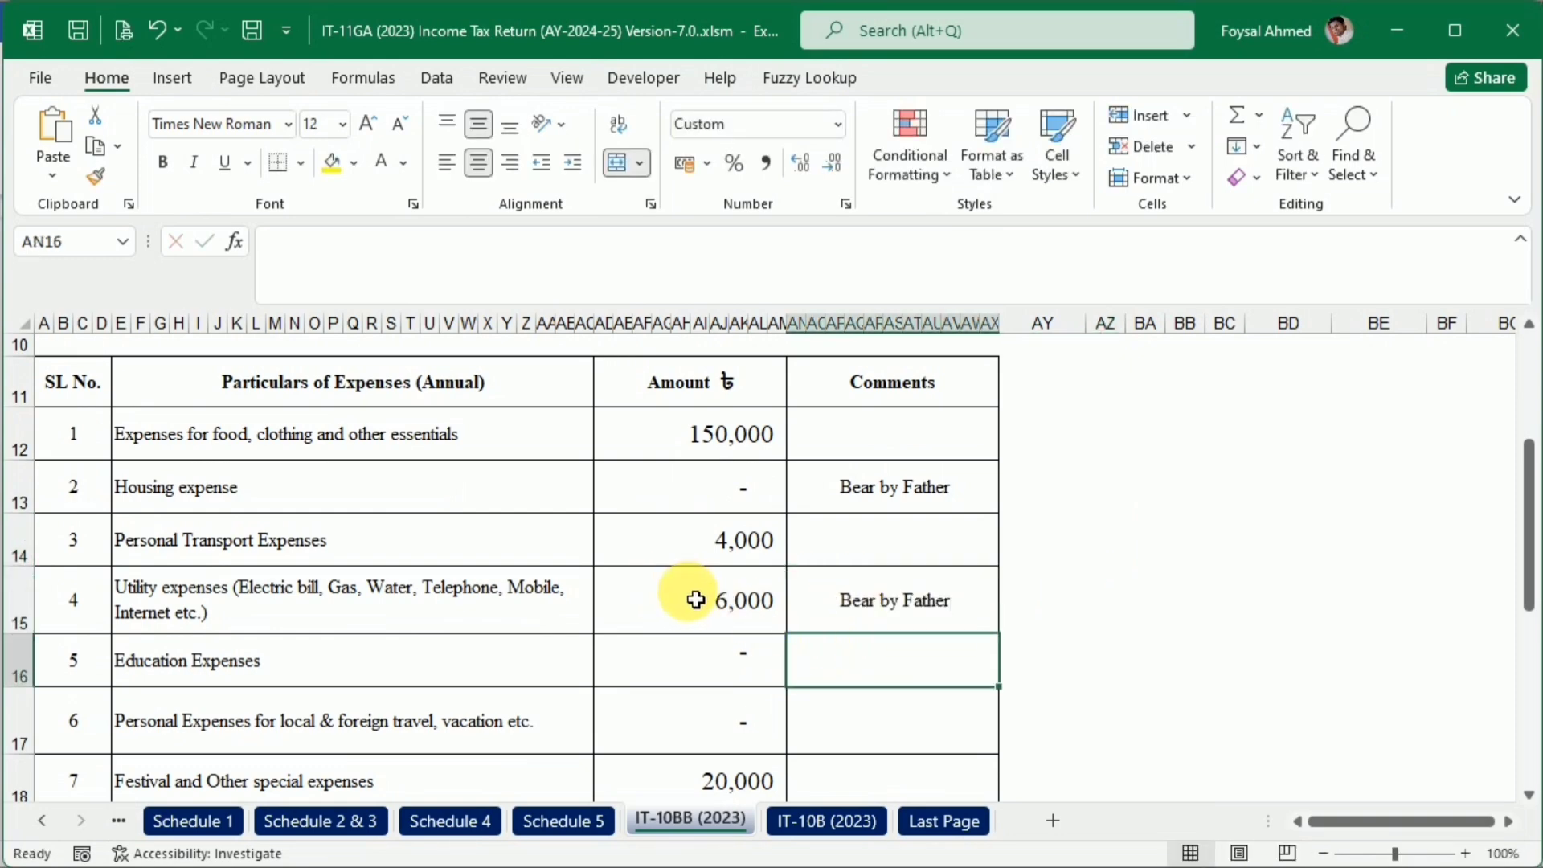
Look over the rest of the IT-10BB sheet, and open the IT-10B (2023) sheet to view its assessee details
scroll(788, 673, "down", 4)
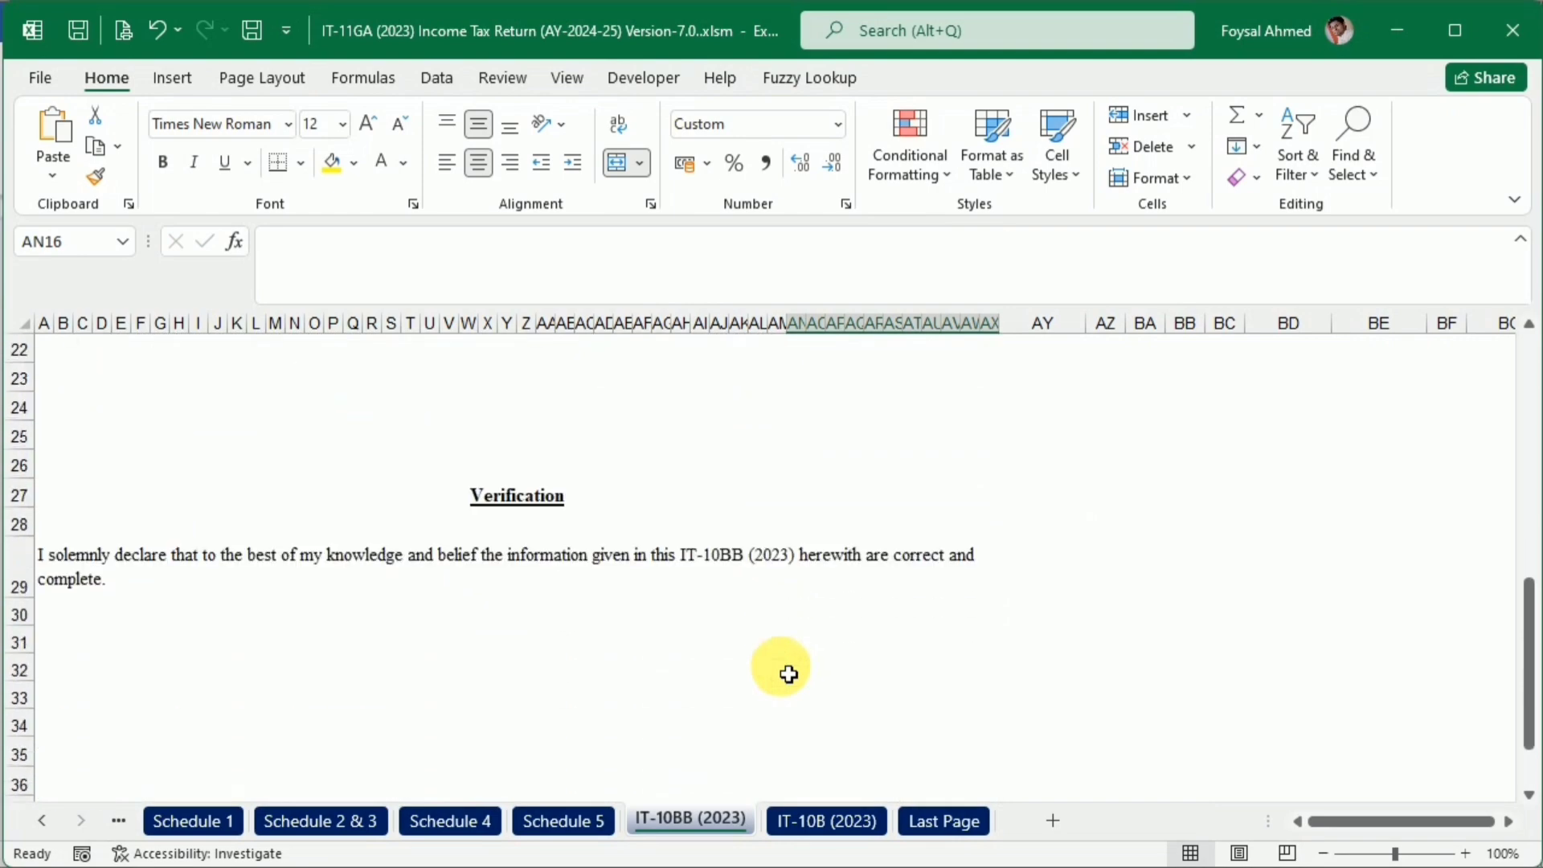
scroll(788, 674, "up", 6)
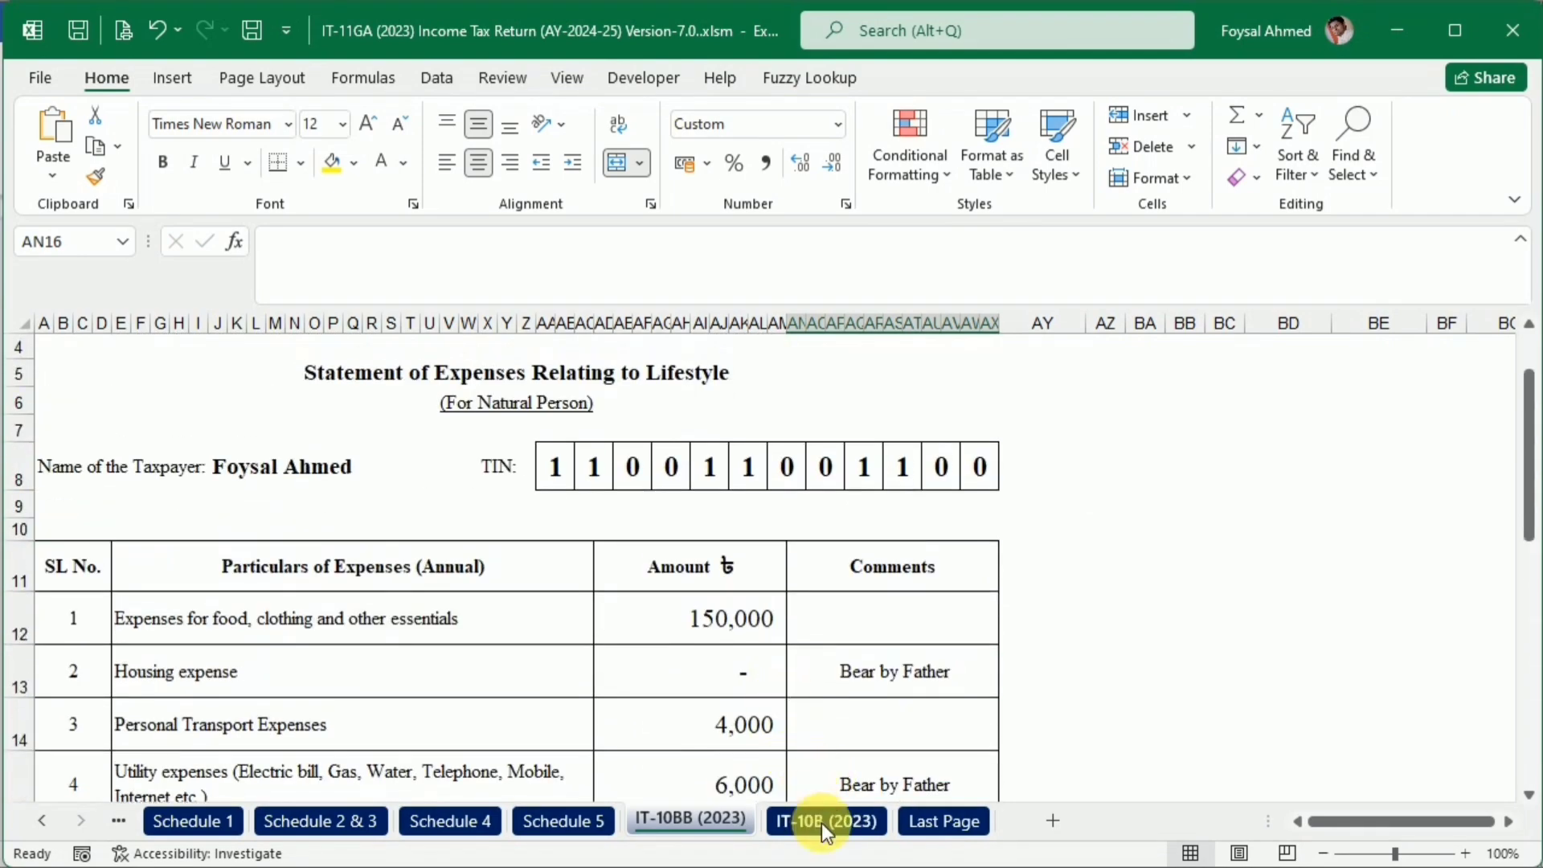
left_click(821, 823)
scroll(665, 643, "up", 6)
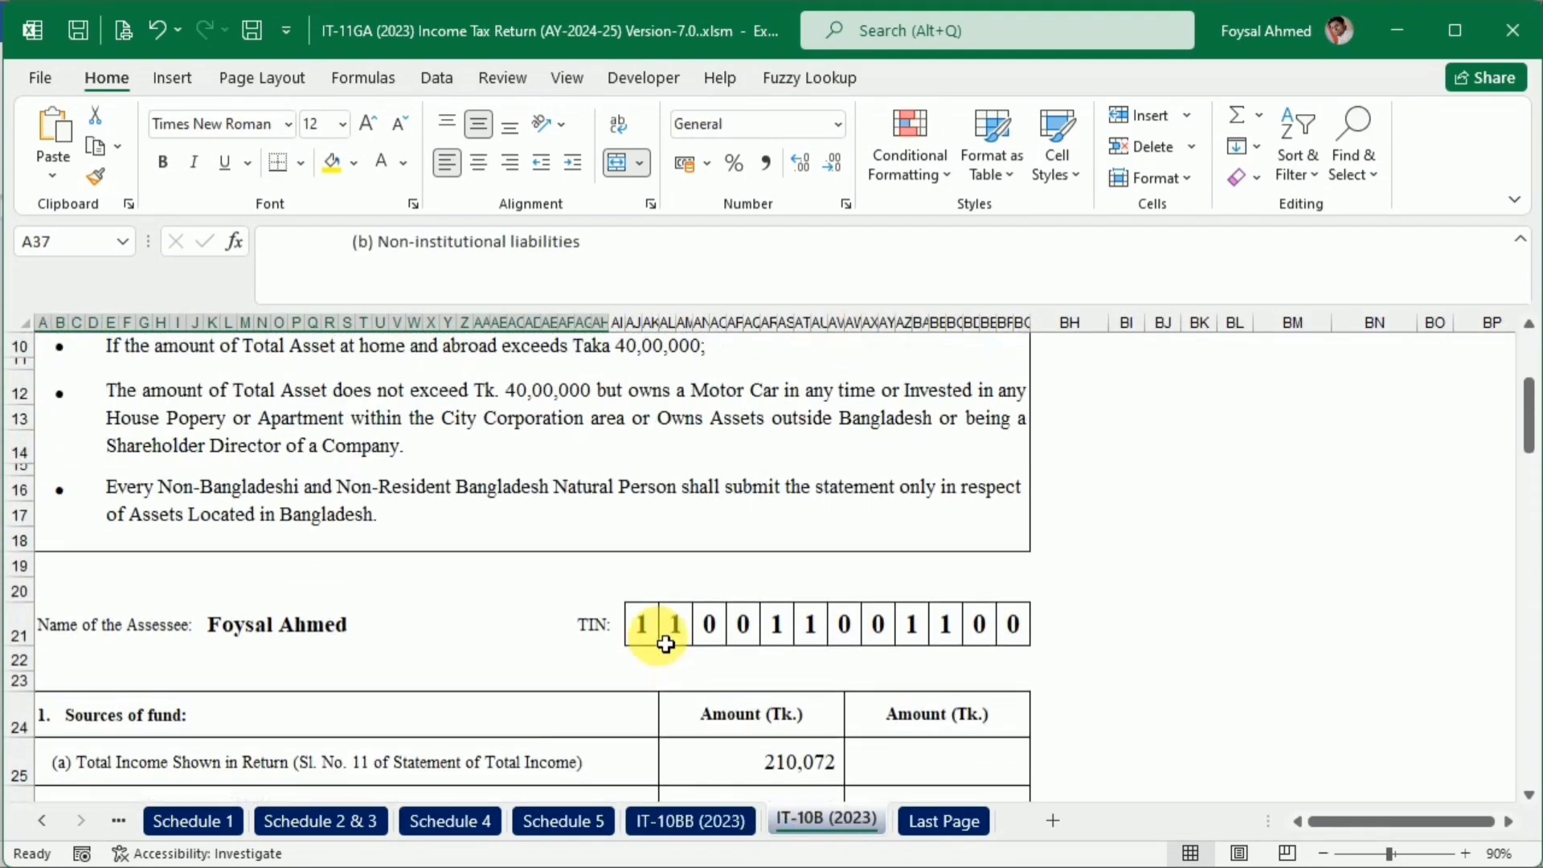
Review the liabilities, gross wealth, particulars of assets and total assets on the IT-10B (2023) sheet
scroll(665, 643, "down", 8)
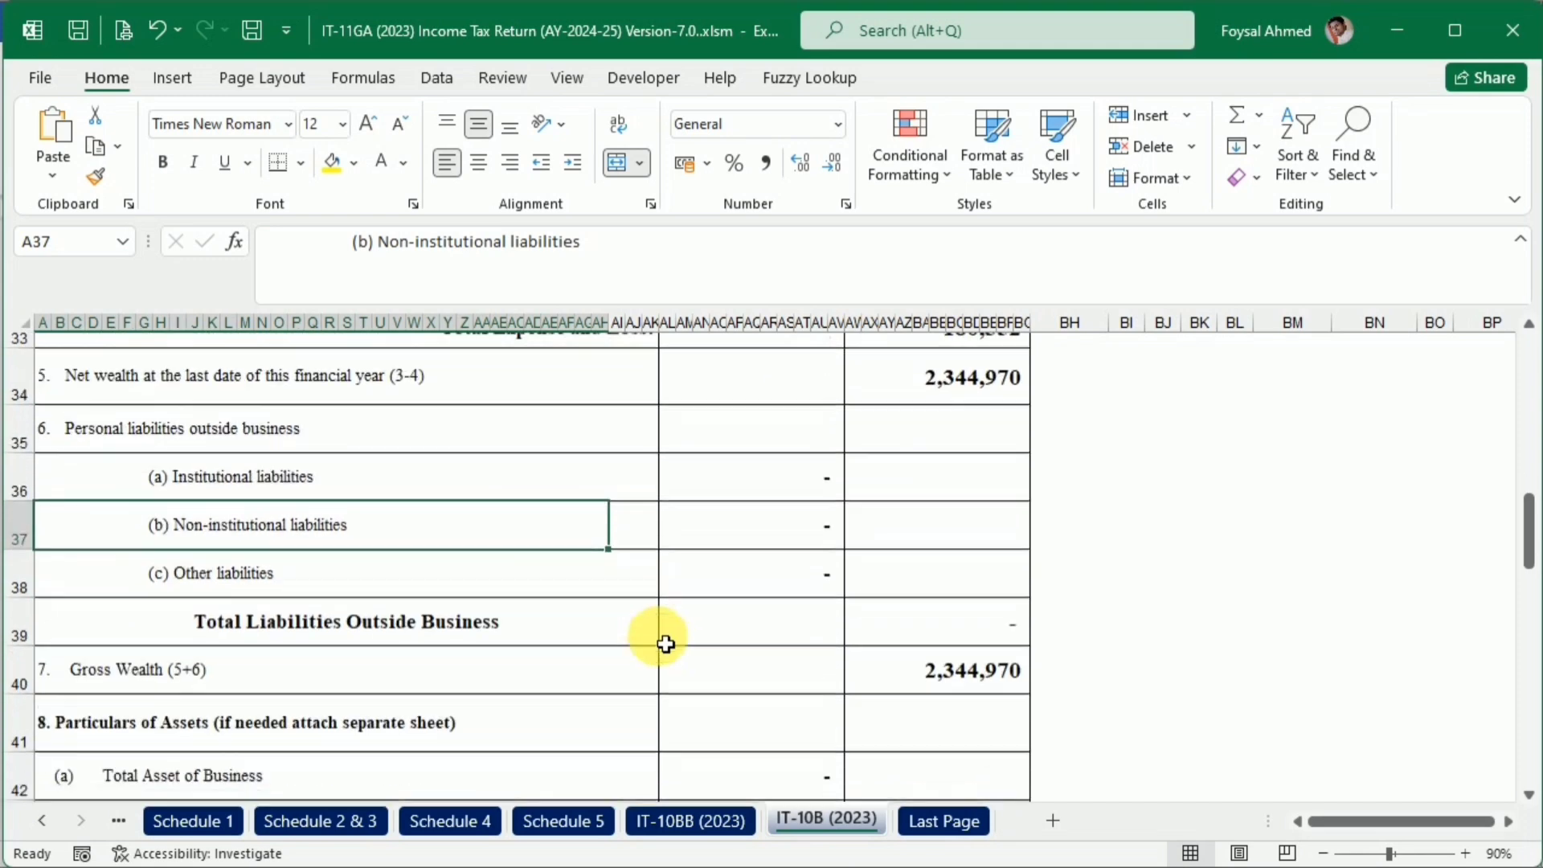
scroll(665, 642, "down", 1)
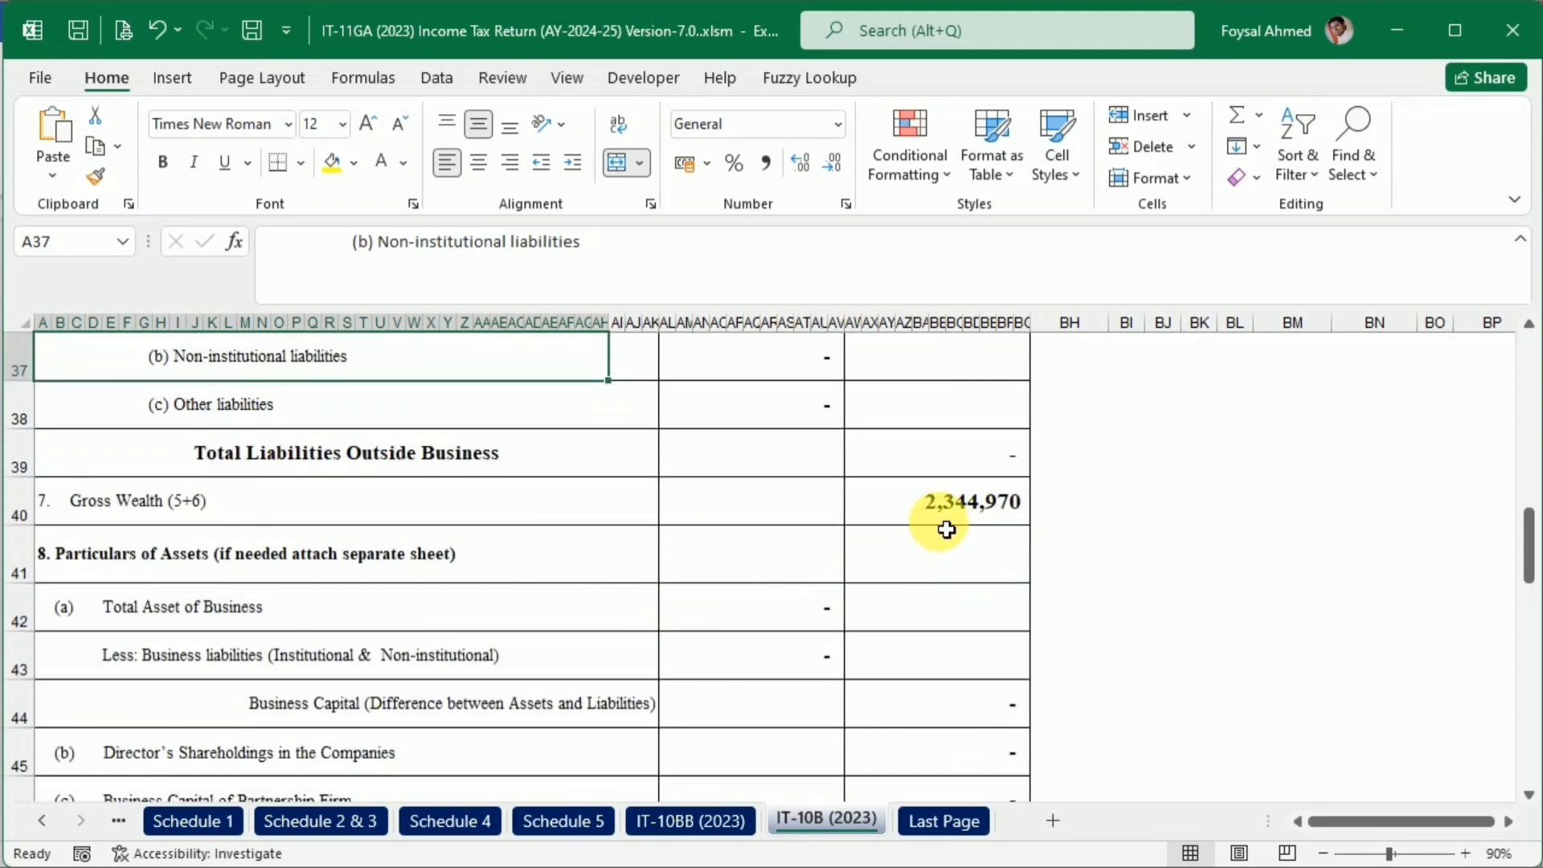
scroll(1026, 648, "down", 11)
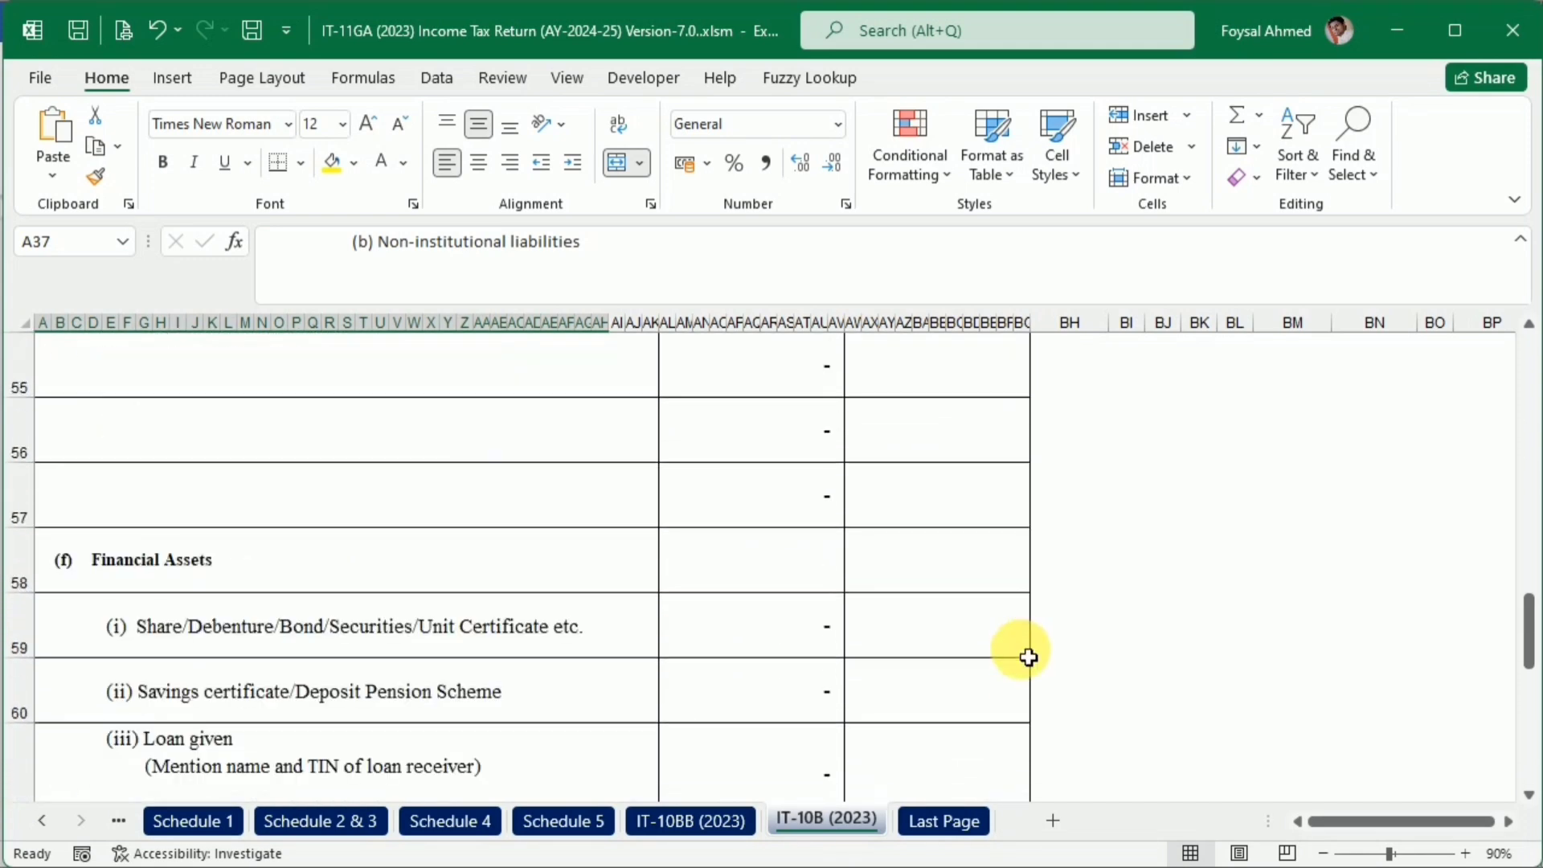
scroll(1029, 658, "down", 3)
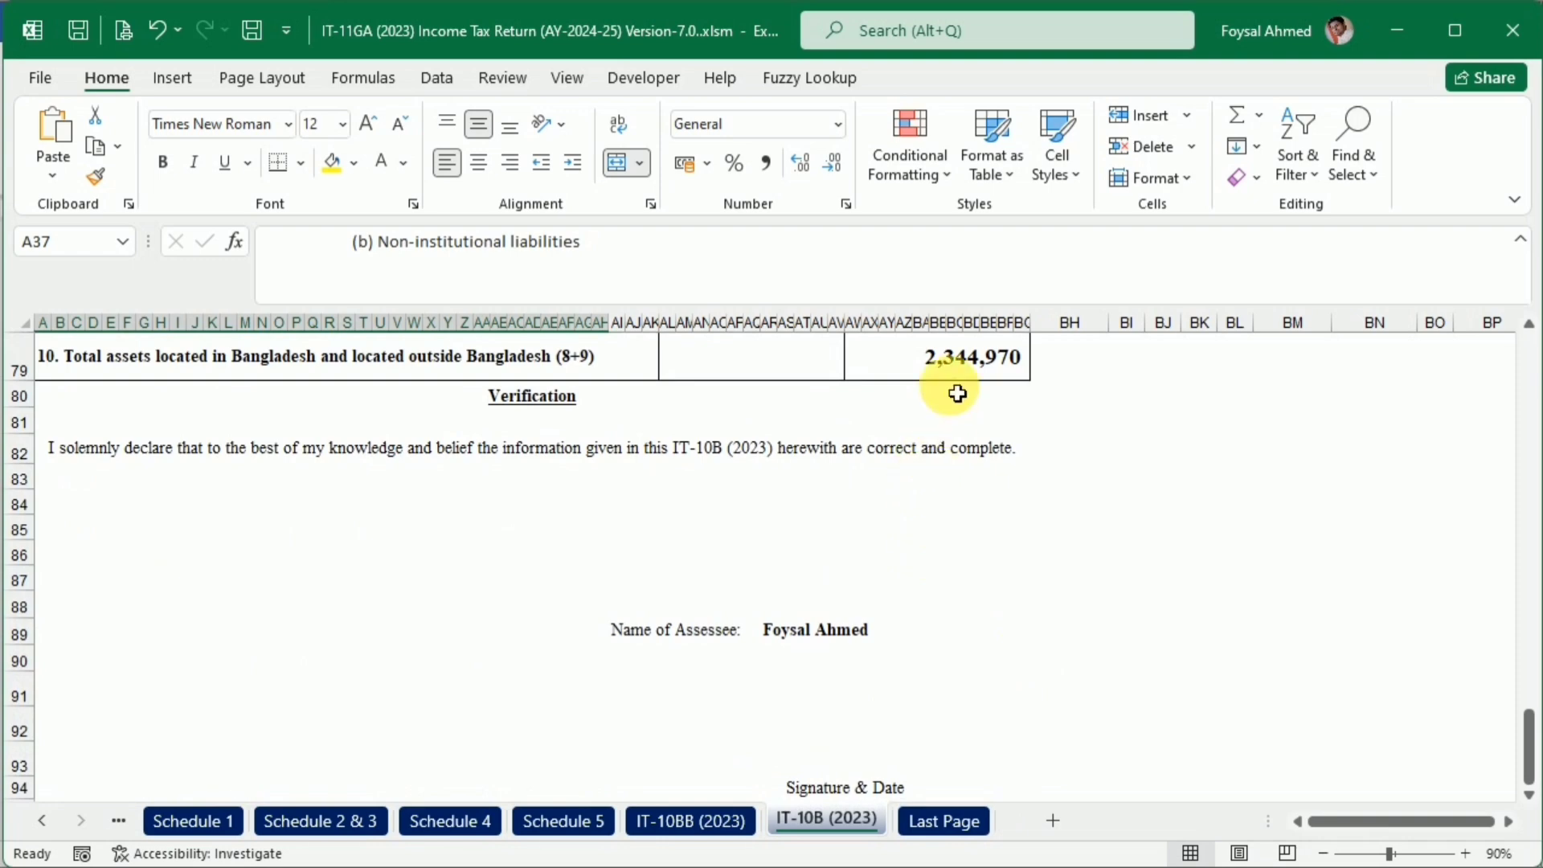
scroll(754, 623, "up", 20)
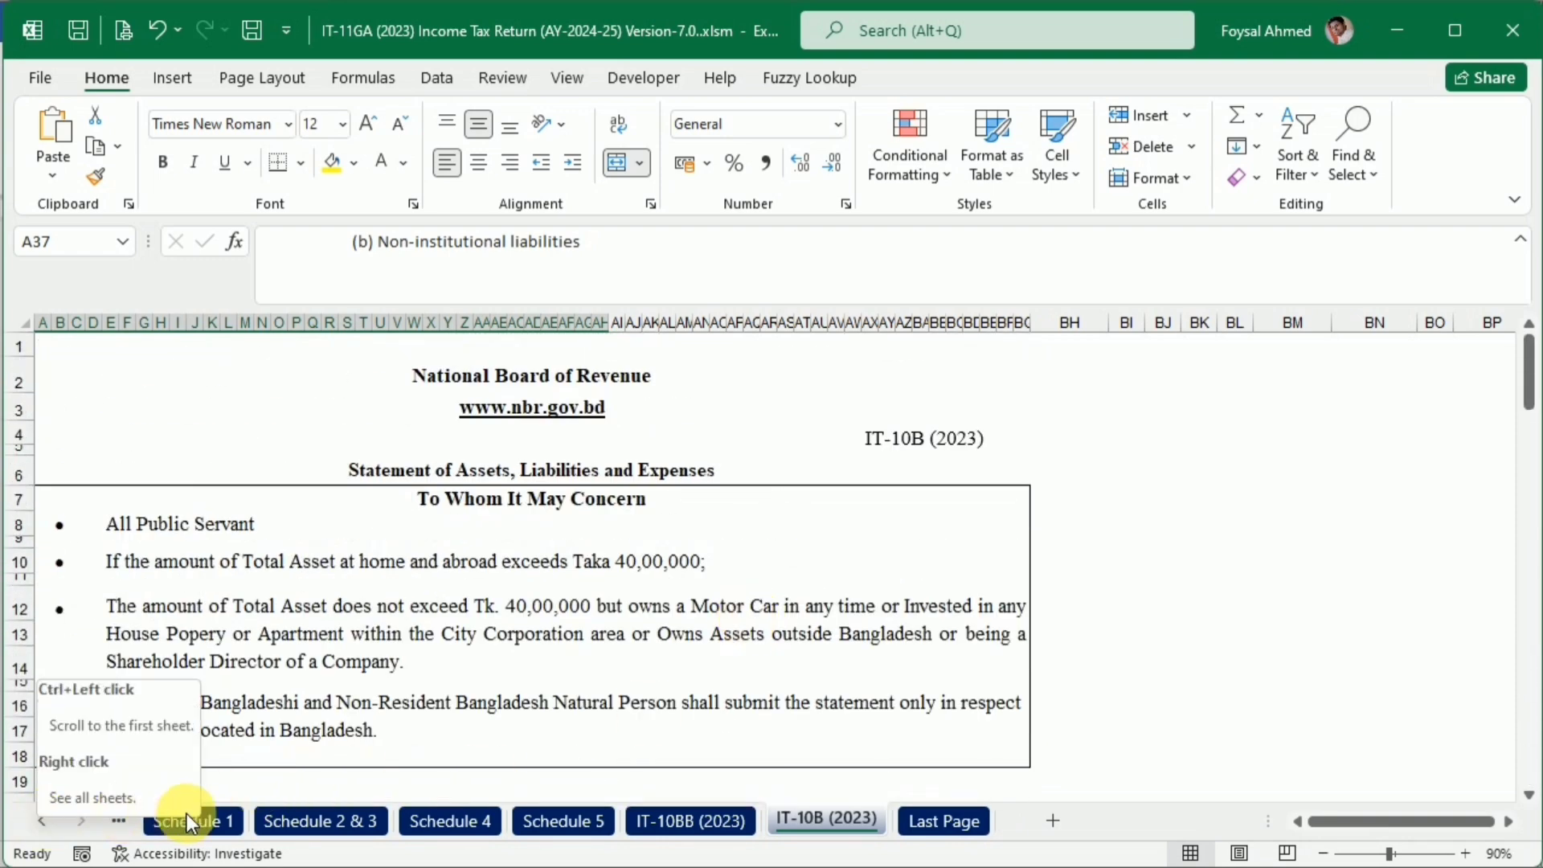
Open the Acknowledgement Receipt sheet and check the assessee details, total income shown and total tax paid
left_click(42, 816)
left_click(400, 821)
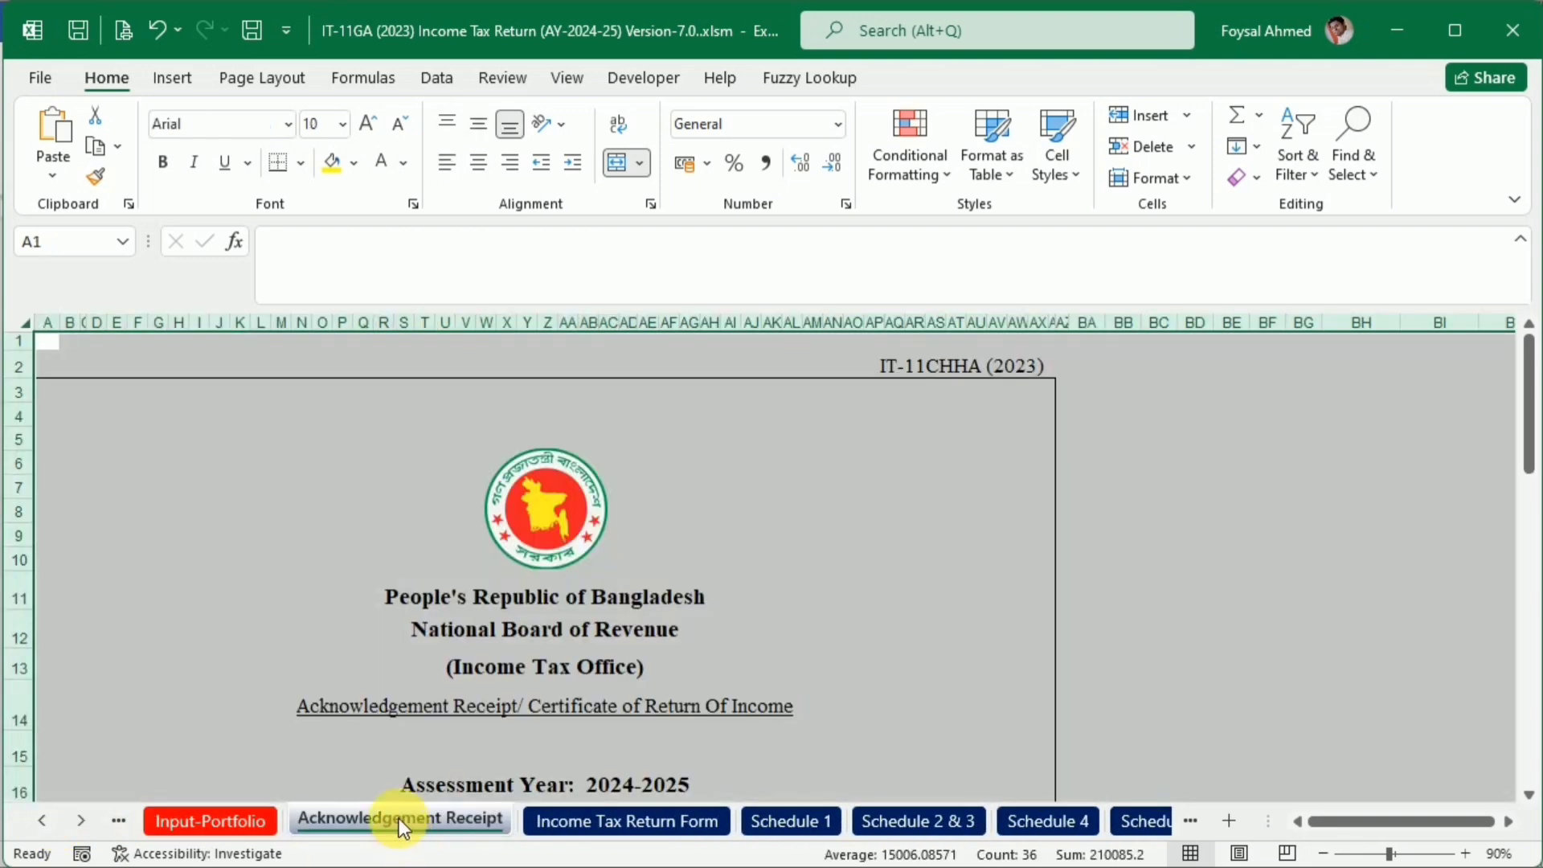
scroll(1091, 509, "down", 3)
left_click(1125, 510)
scroll(868, 613, "down", 3)
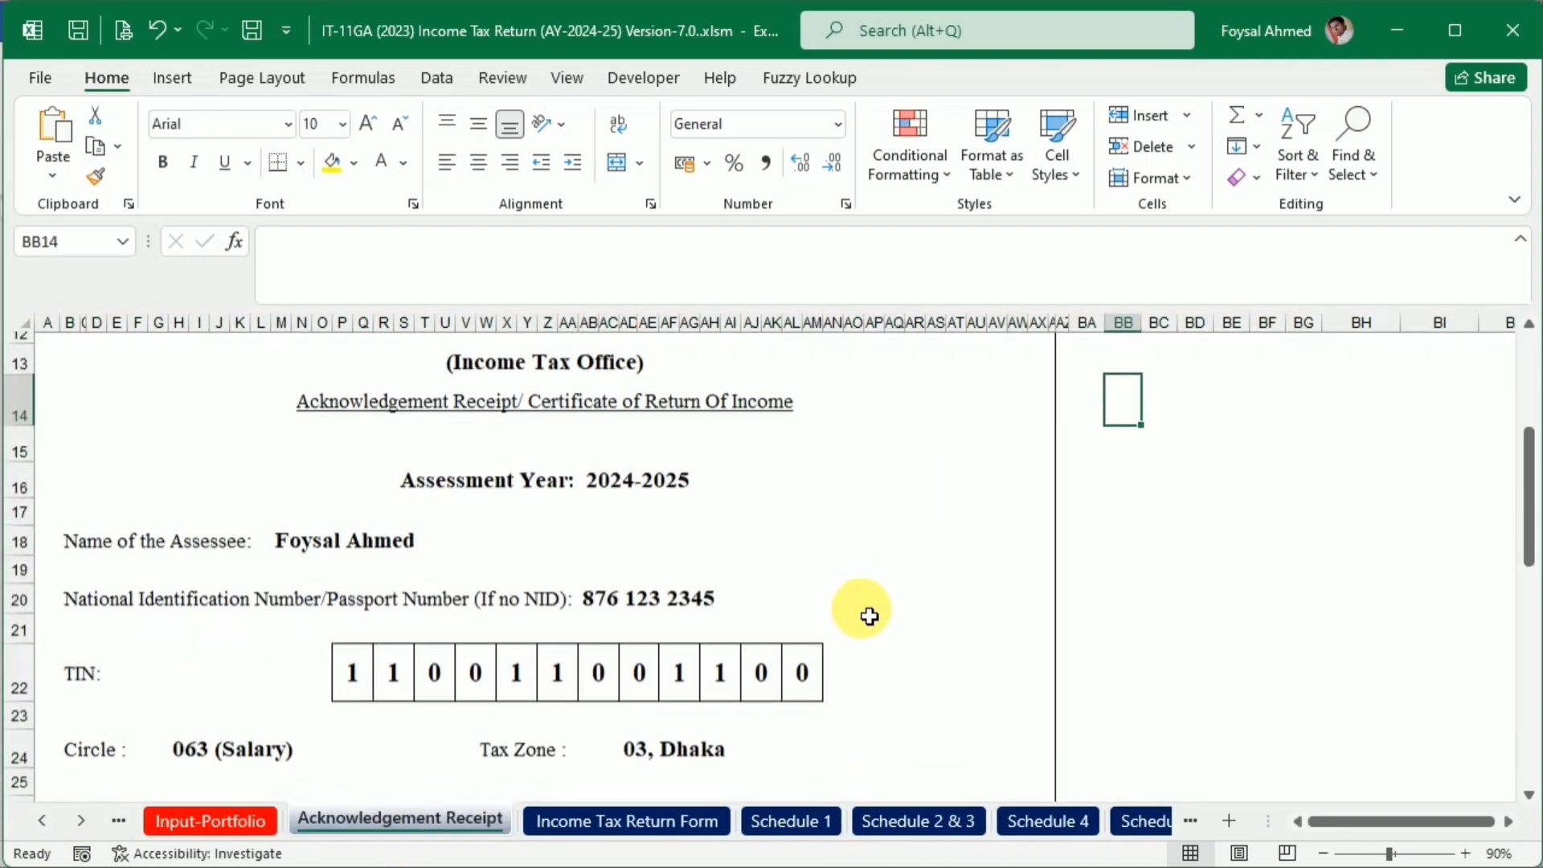
scroll(870, 615, "down", 1)
left_click(458, 523)
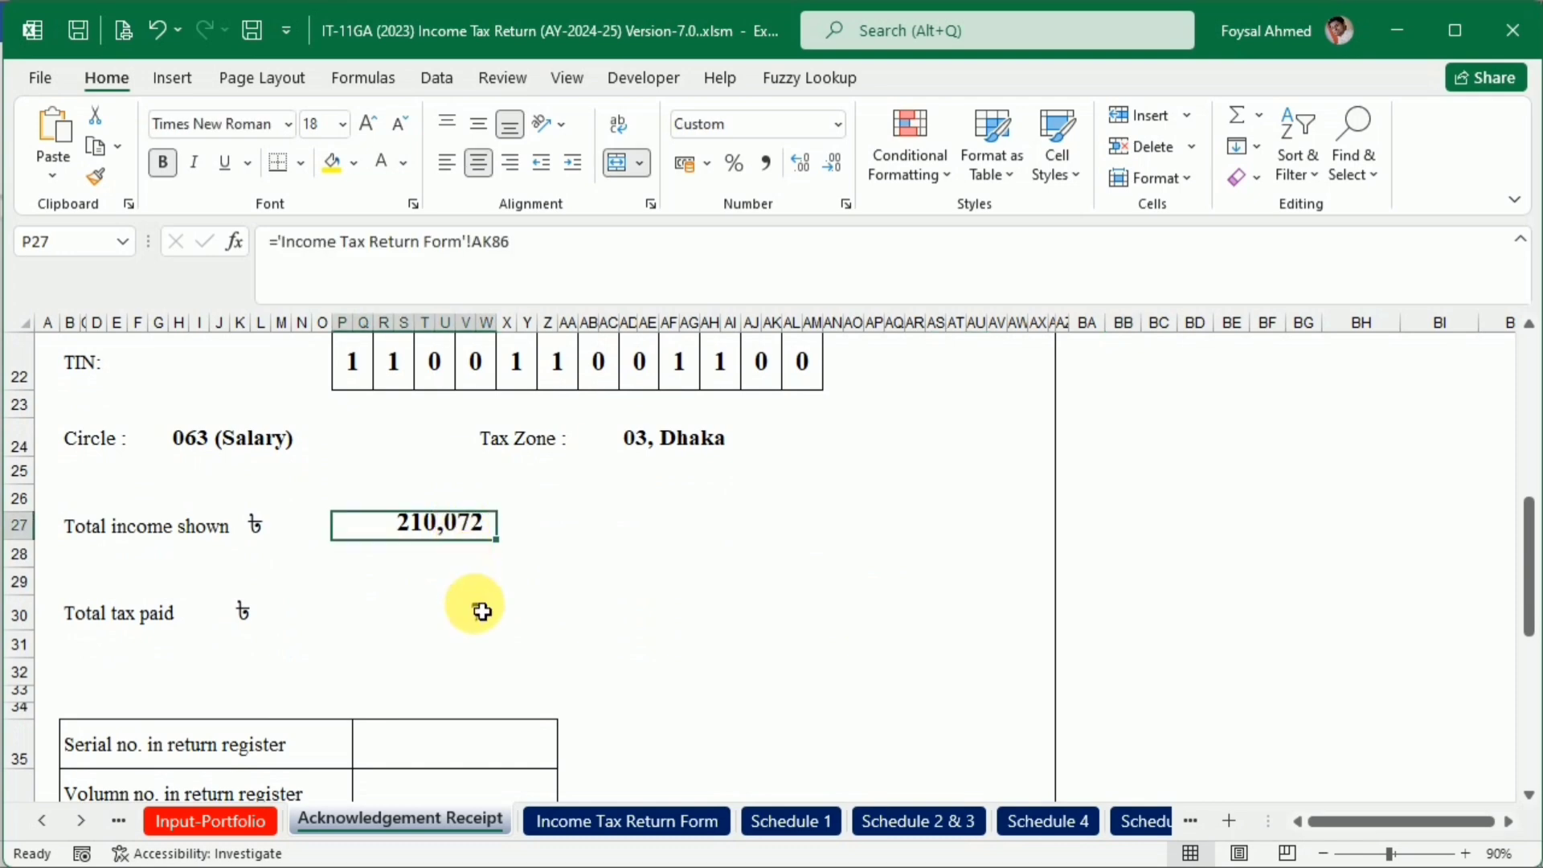
left_click(479, 611)
scroll(854, 702, "down", 3)
scroll(856, 704, "up", 7)
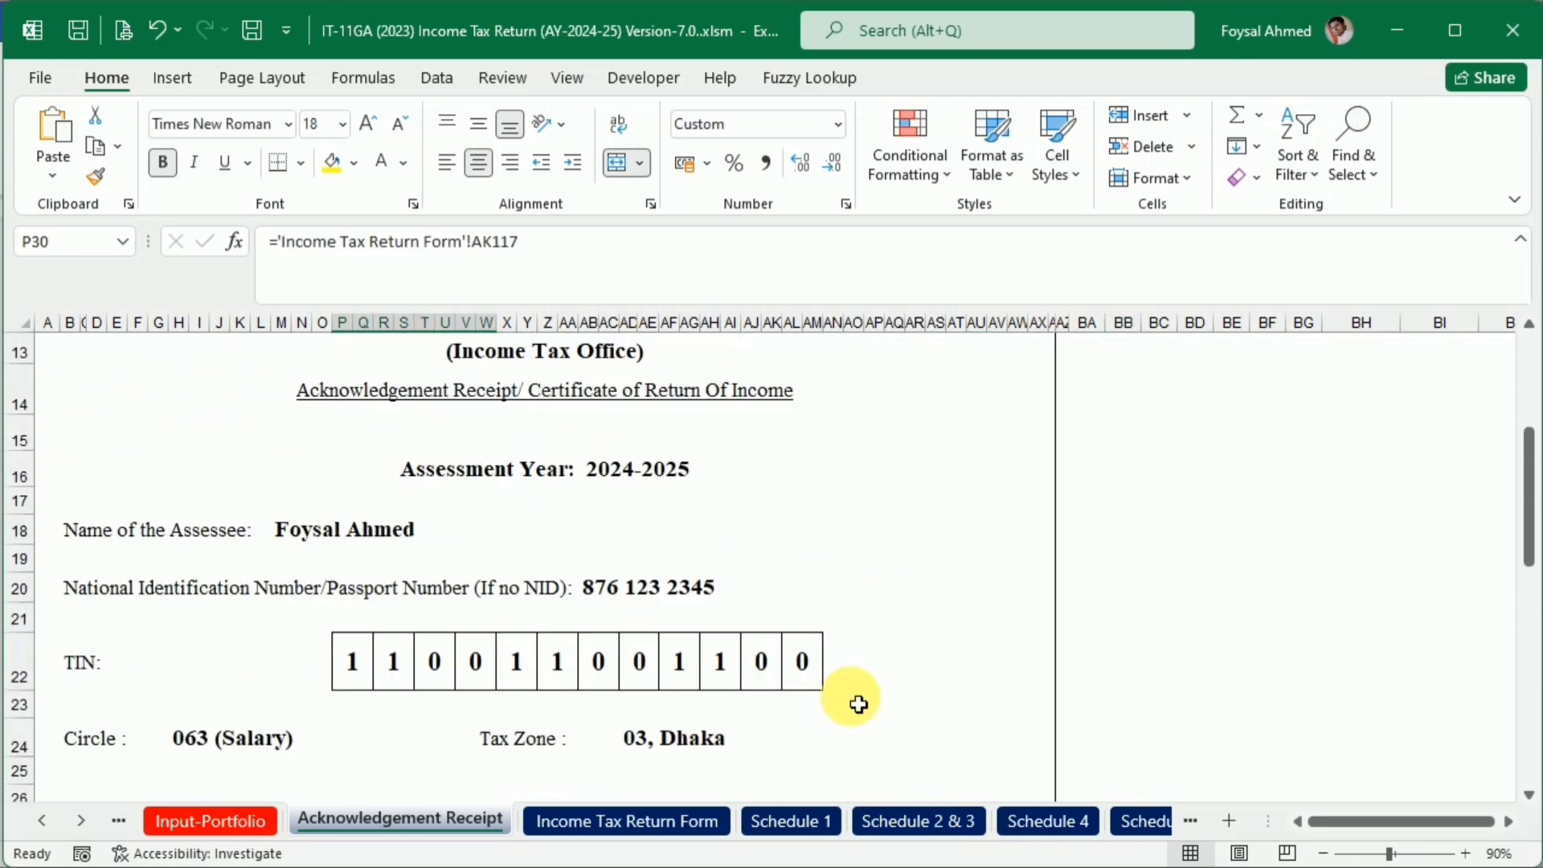
scroll(857, 704, "up", 2)
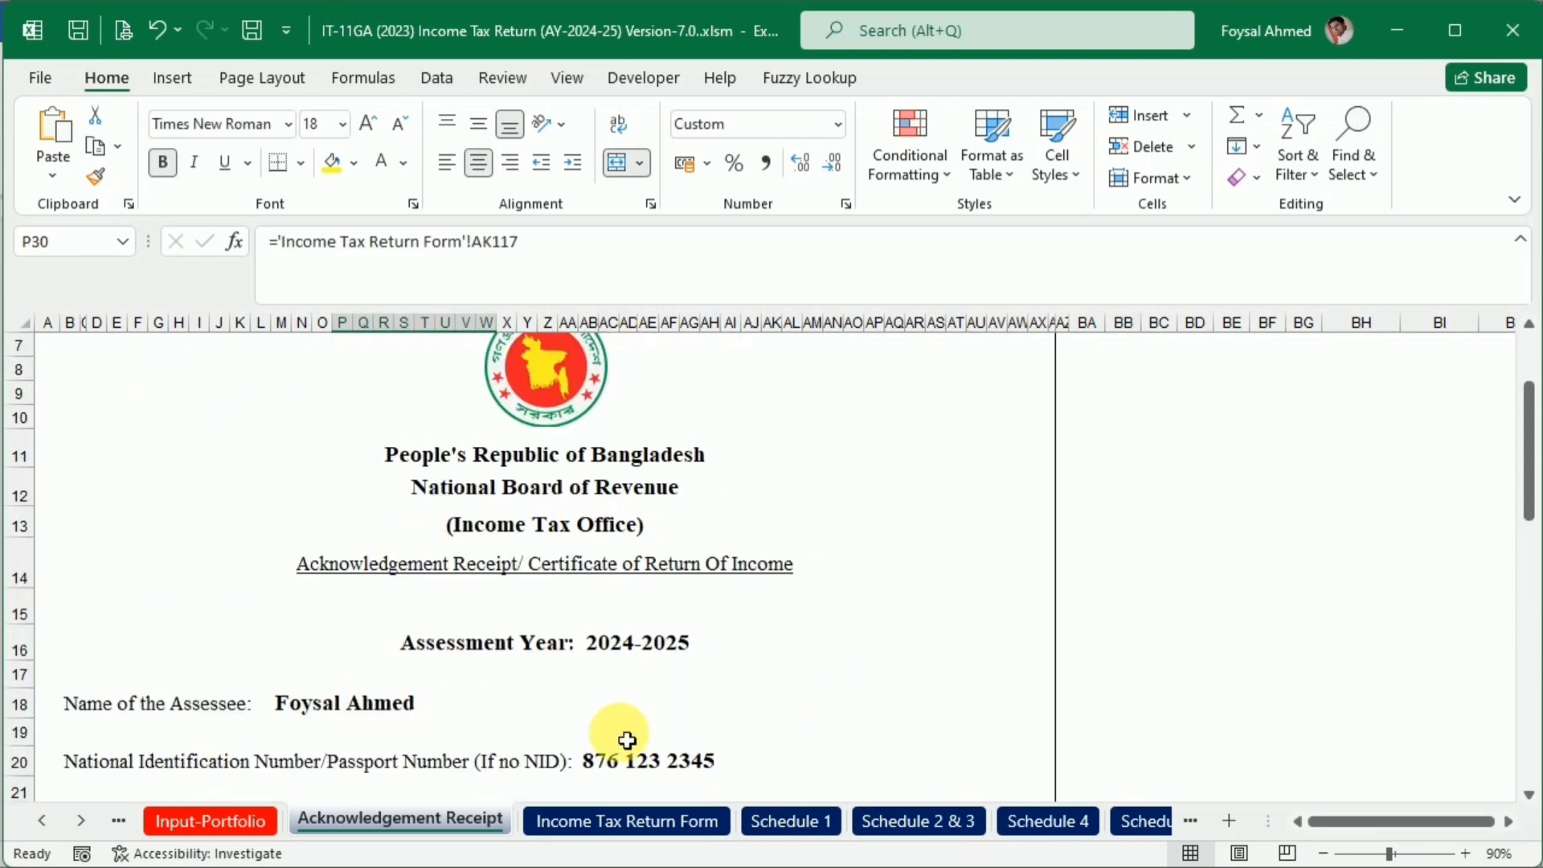
Clear the current-year Cash in Hand amount in cell B46 of the Input-Note sheet
left_click(43, 820)
left_click(47, 823)
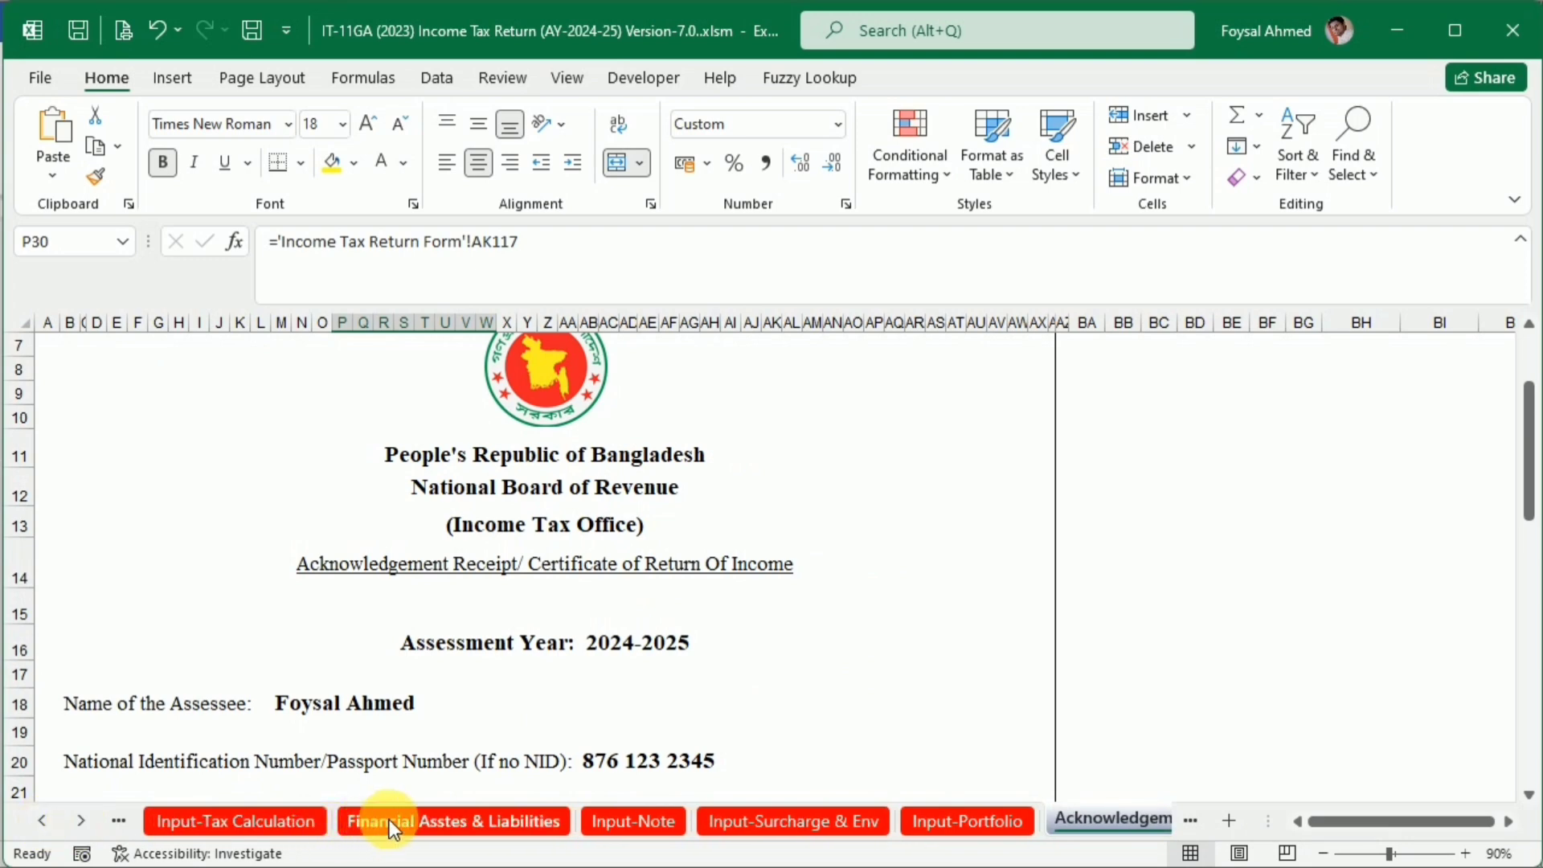
left_click(237, 823)
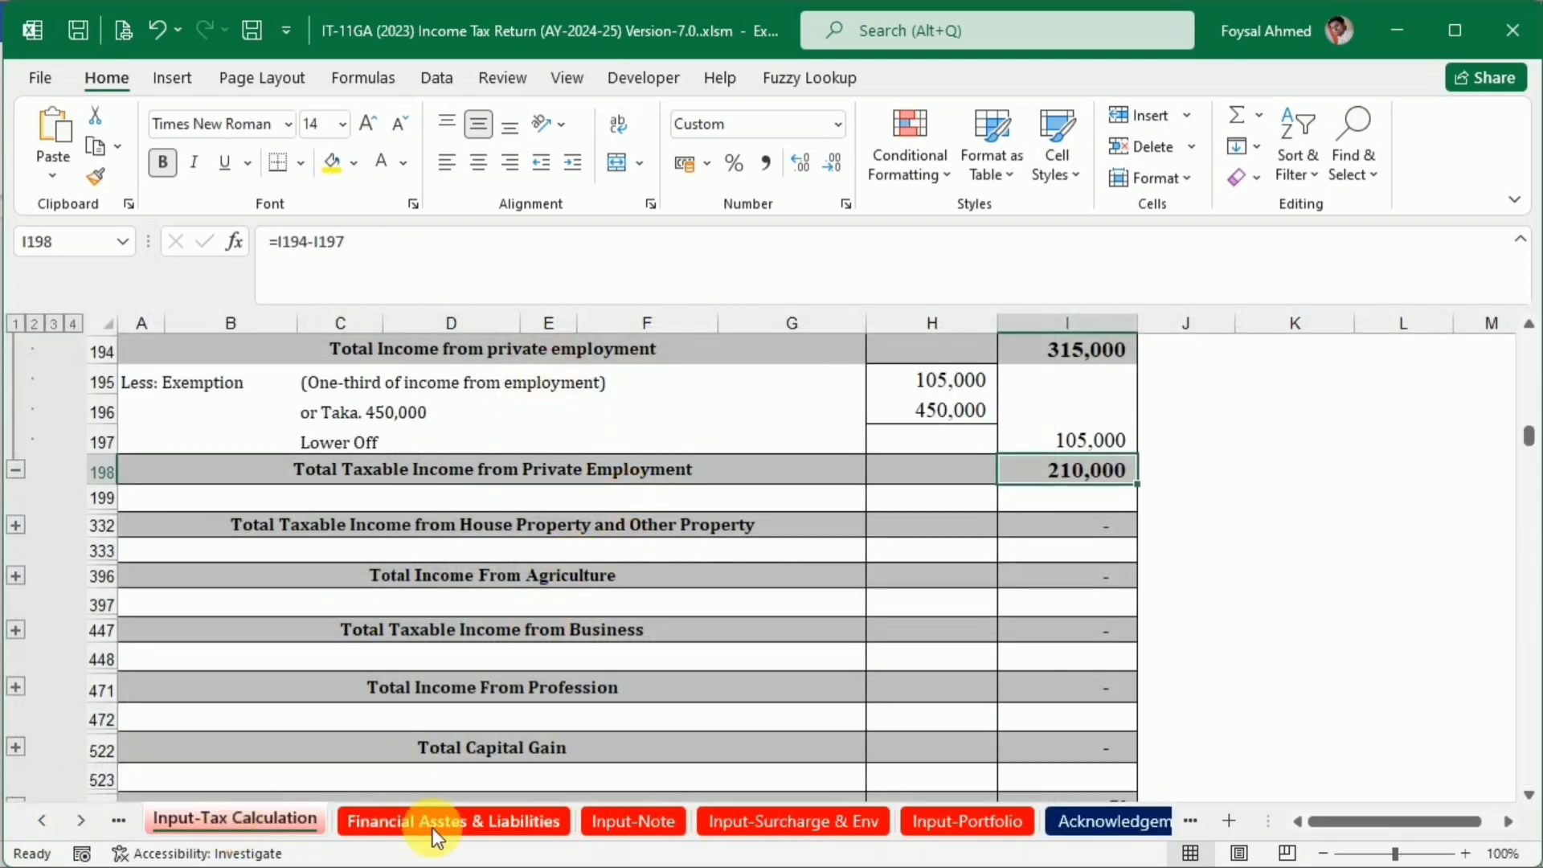
left_click(499, 826)
left_click(634, 821)
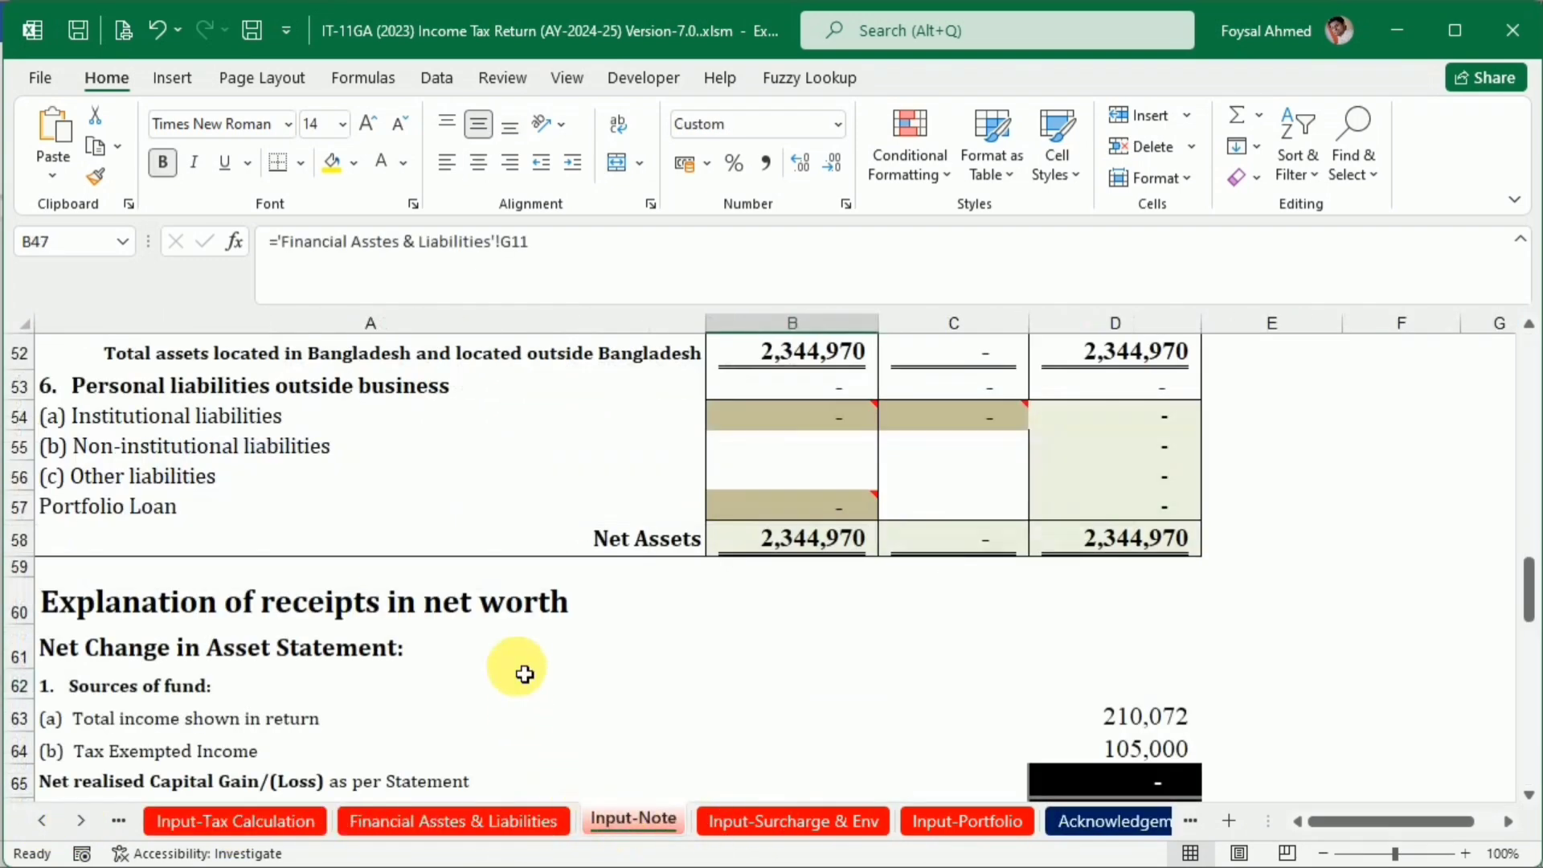
scroll(671, 643, "up", 2)
scroll(672, 643, "up", 2)
left_click(795, 530)
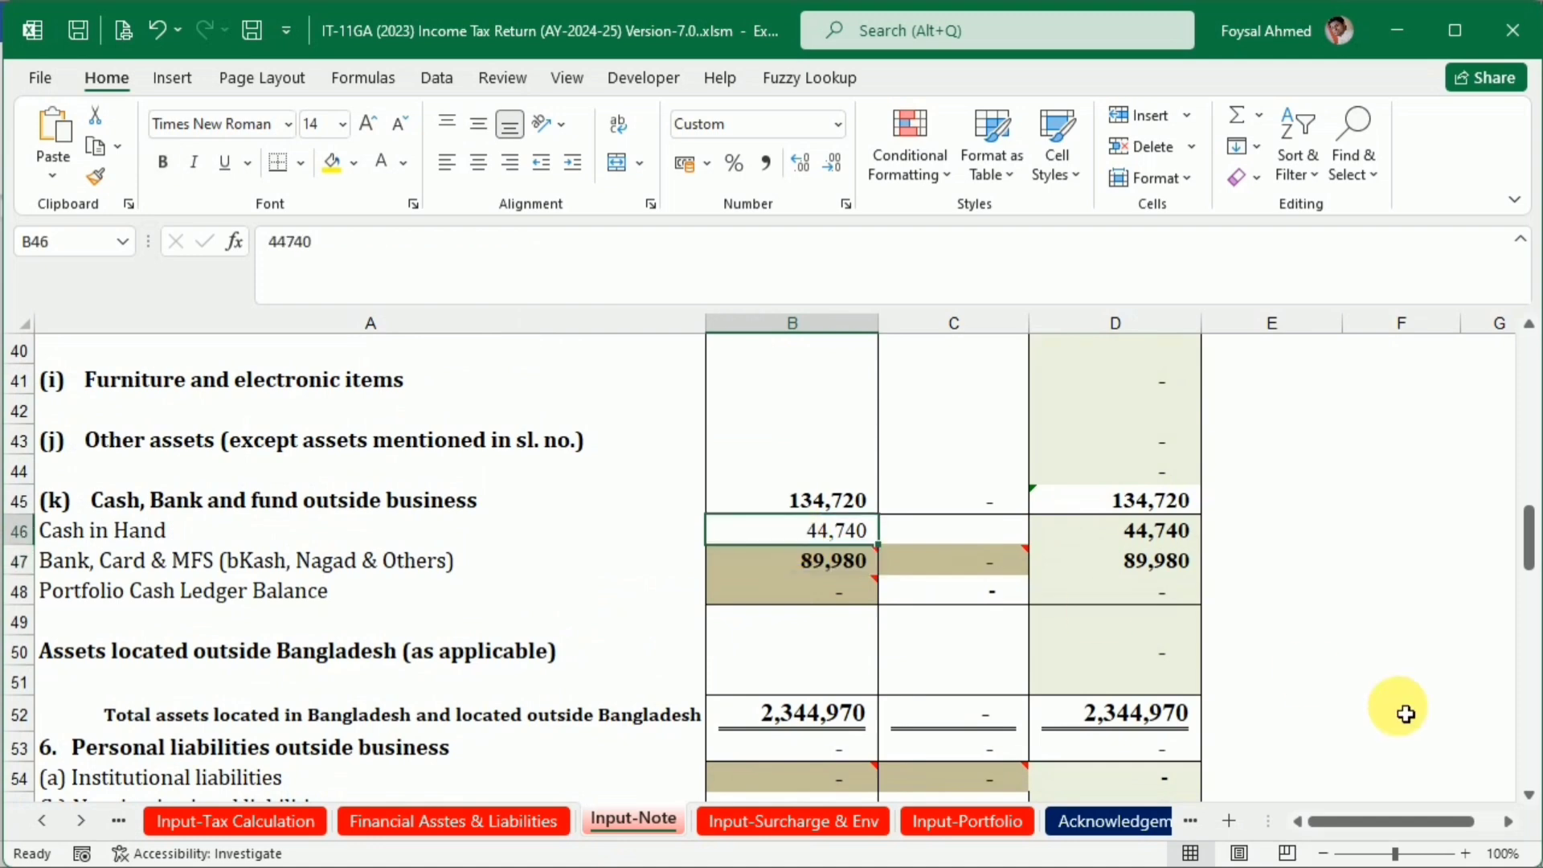
Enter 400000 as the previous-year Cash in Hand in cell C46 of Input-Note
key("Right")
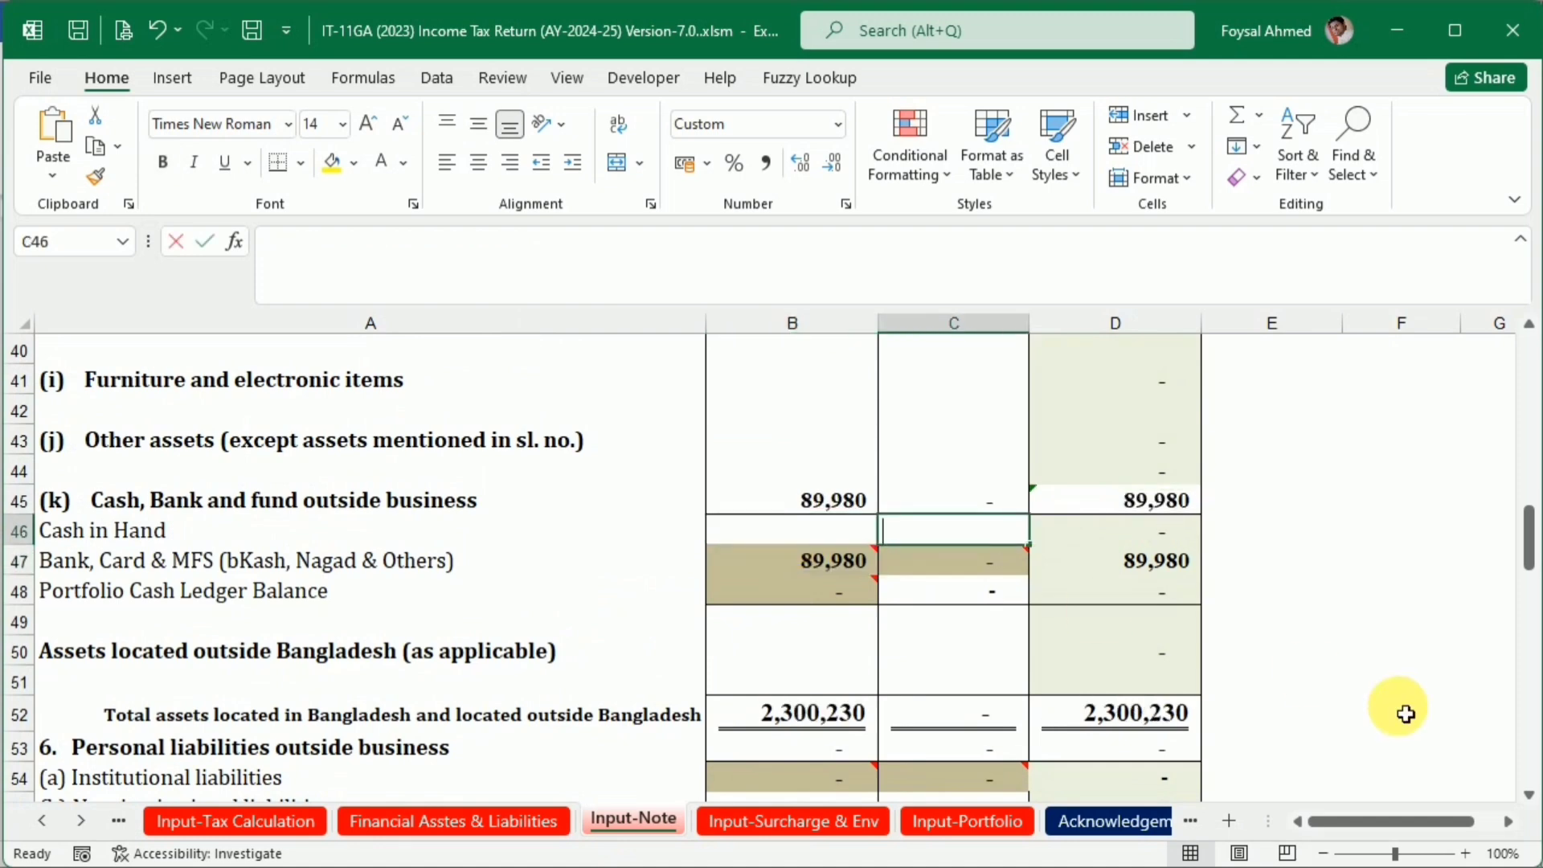
type("40000")
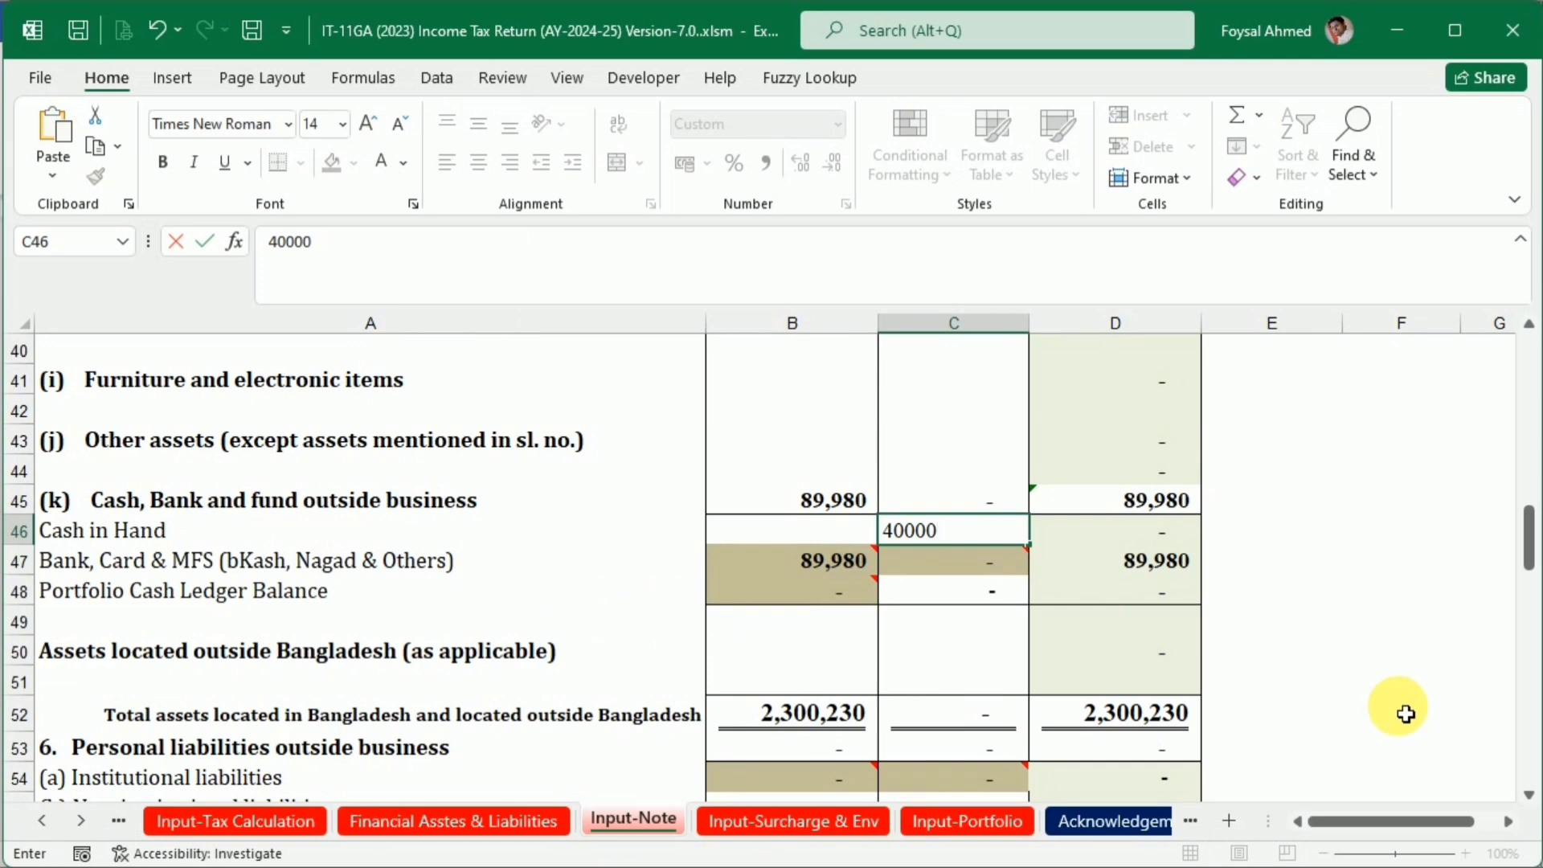
key("Return")
key("Up")
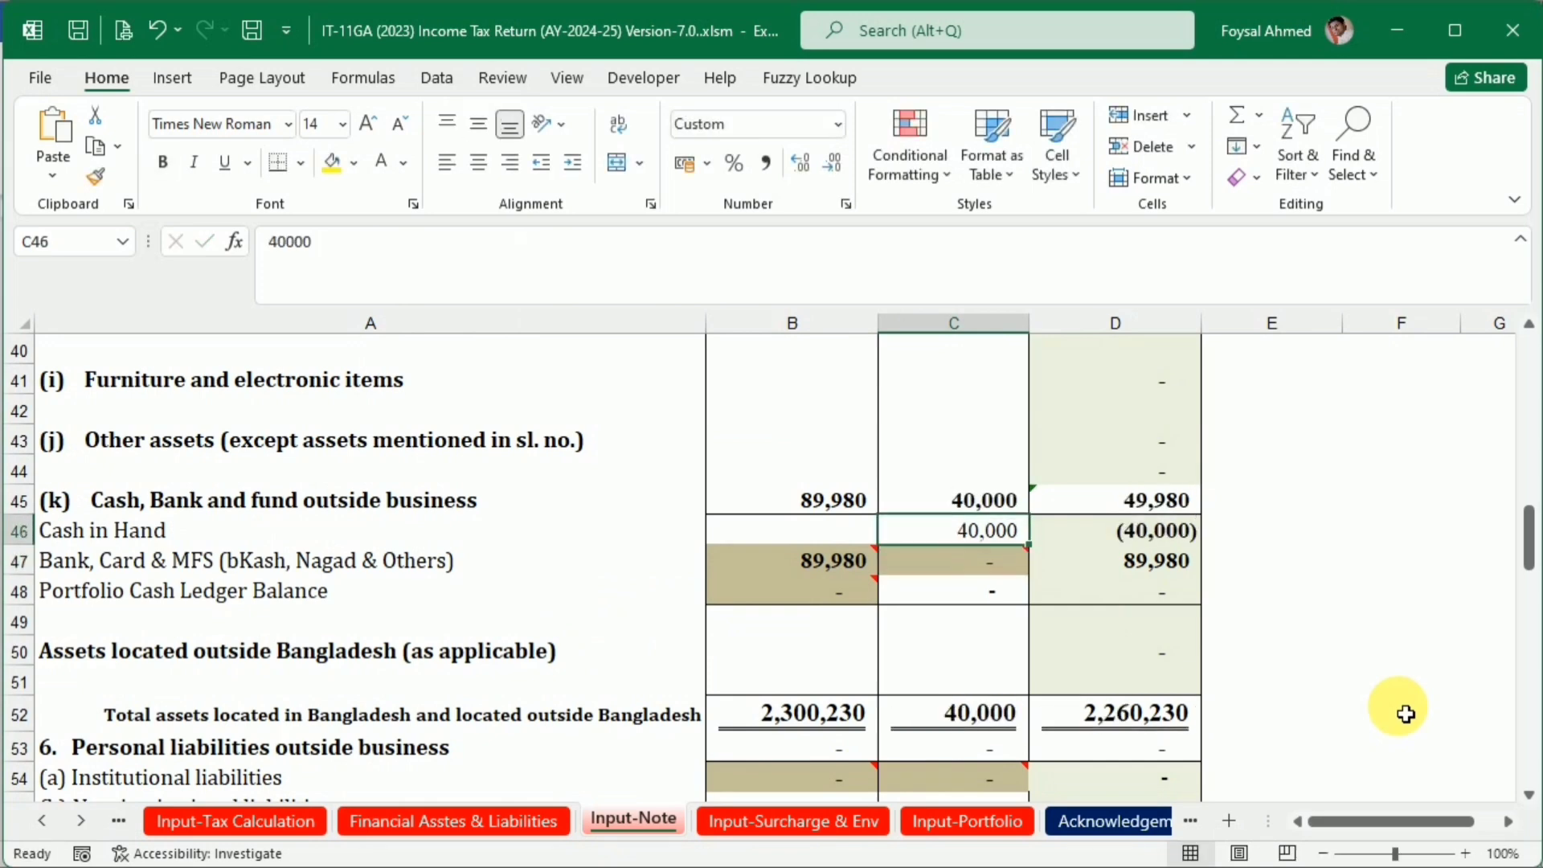
key("F2")
key("Return")
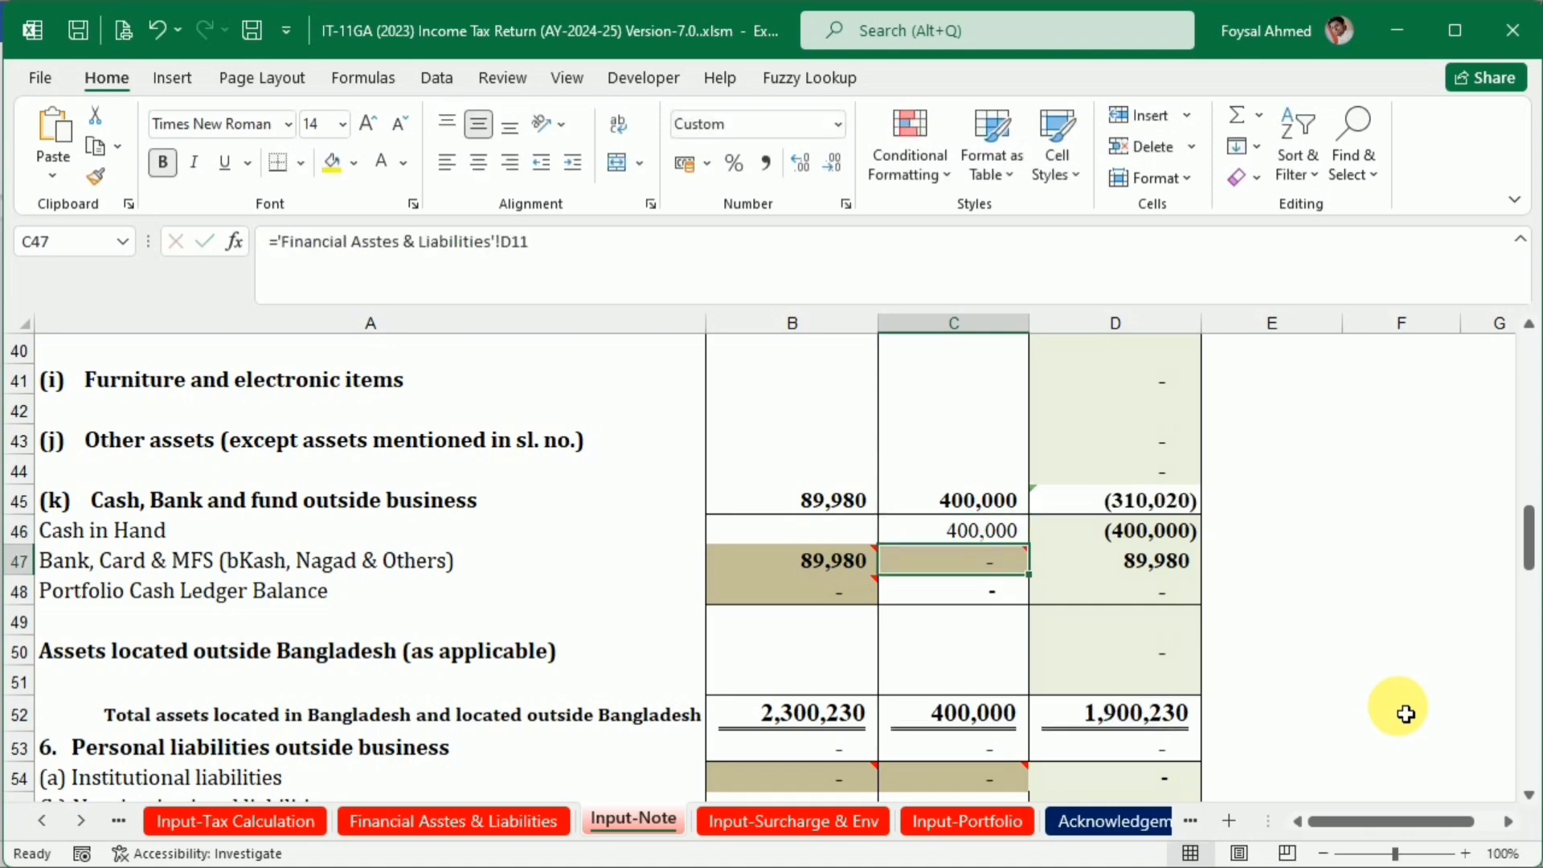
Check the Fund Short row on Input-Note and enter 444740 as the current-year Cash in Hand in cell B46
scroll(992, 592, "down", 6)
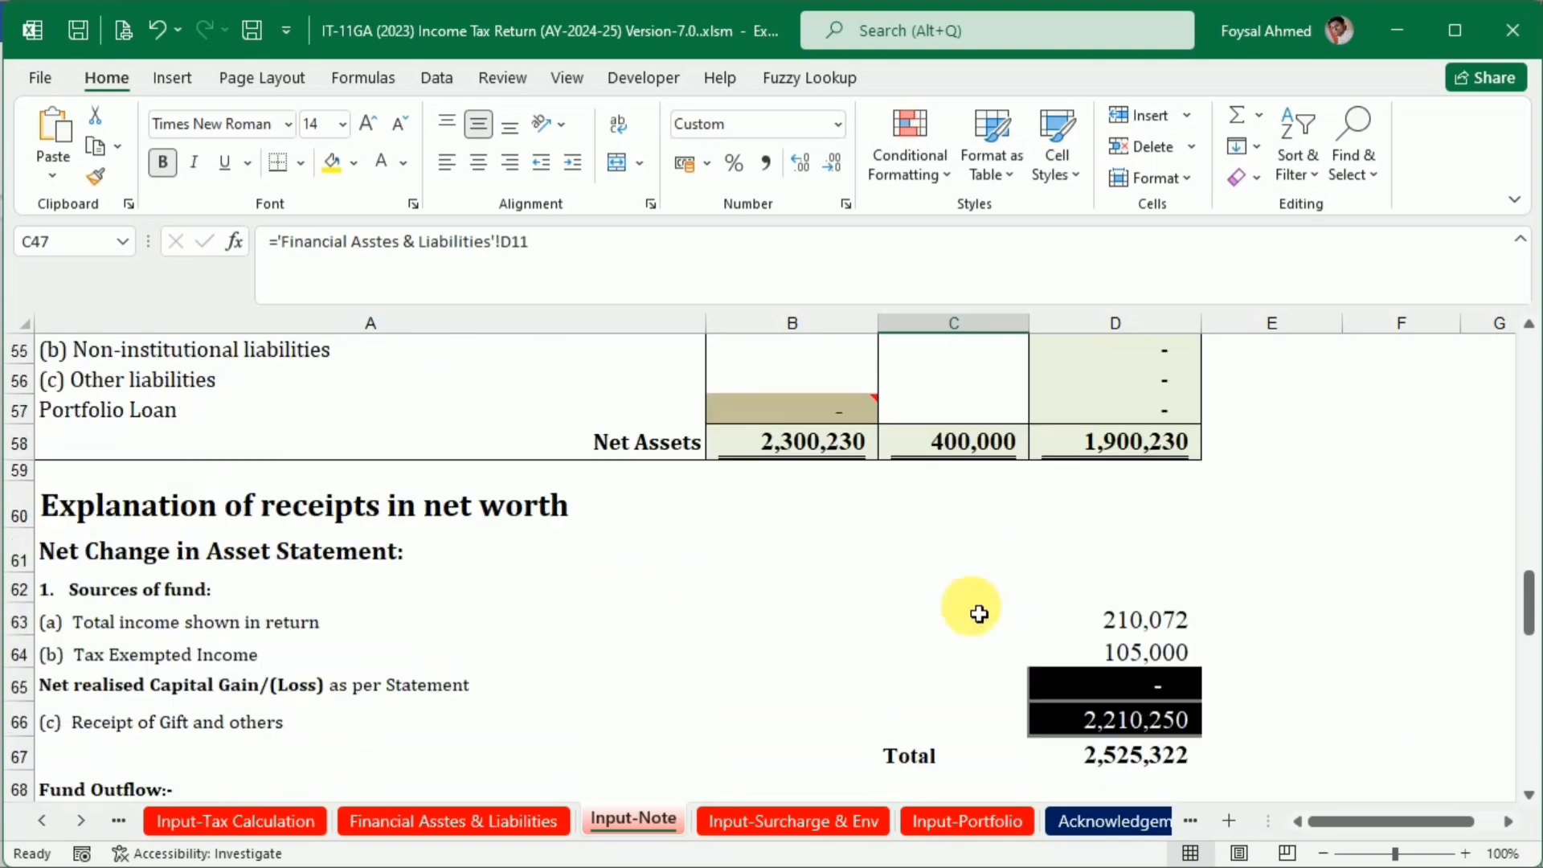
scroll(971, 636, "down", 2)
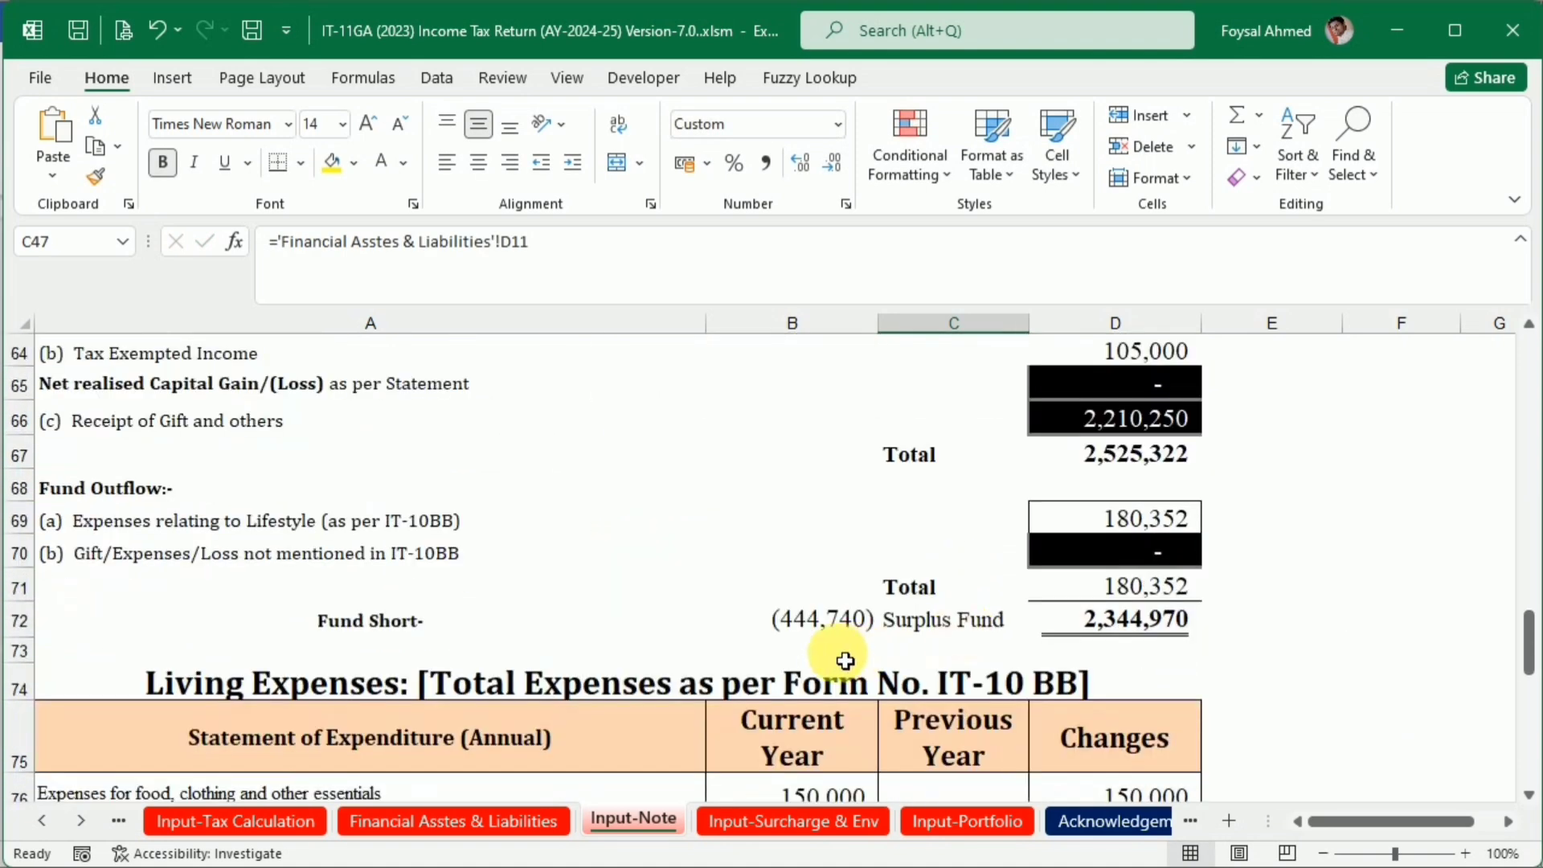
scroll(843, 658, "up", 7)
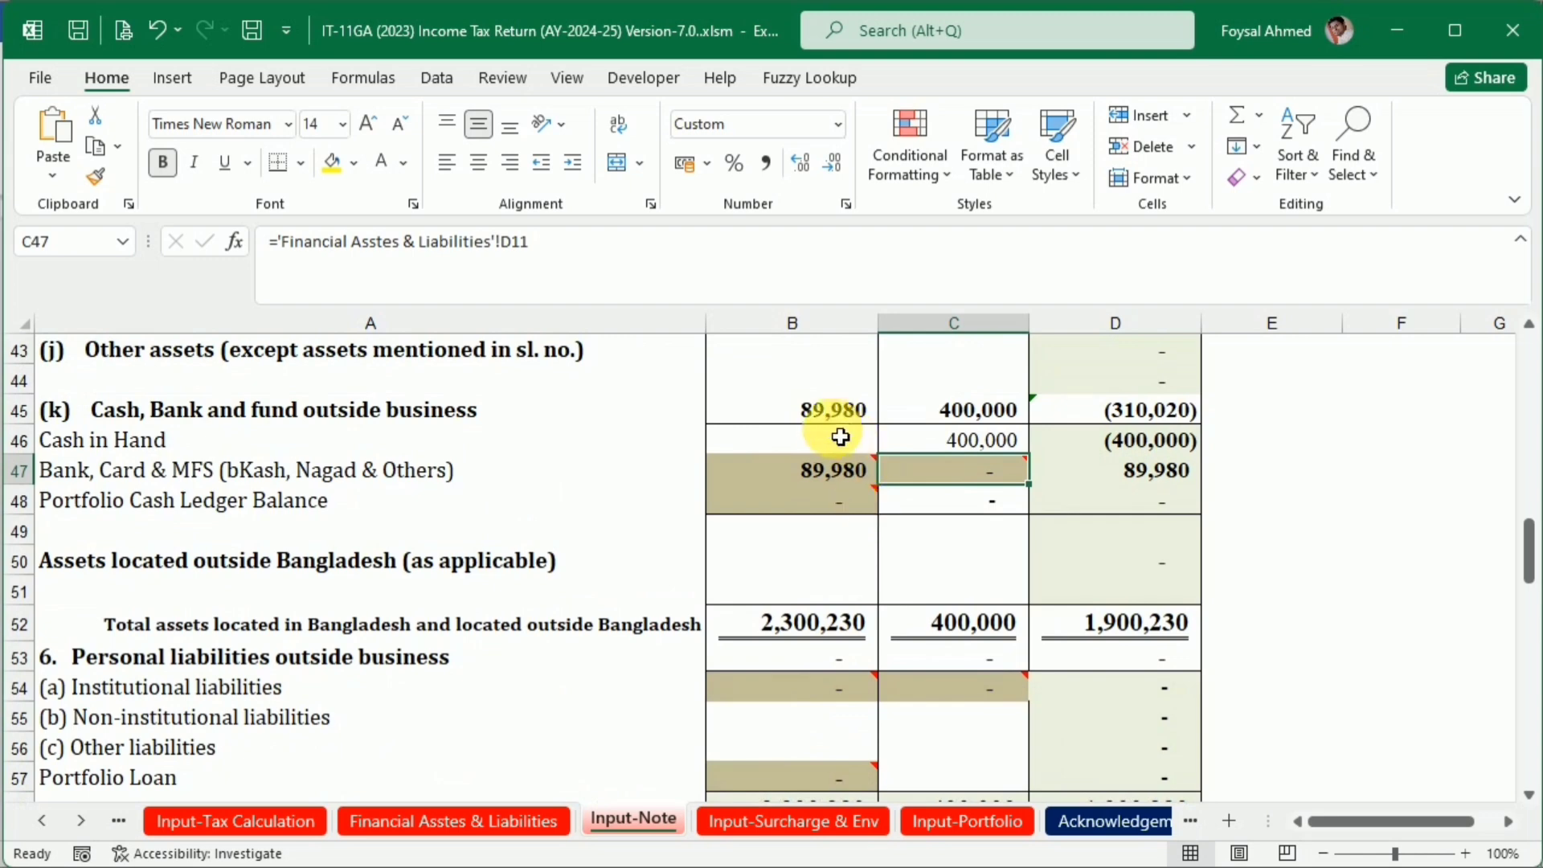
left_click(829, 446)
type("44")
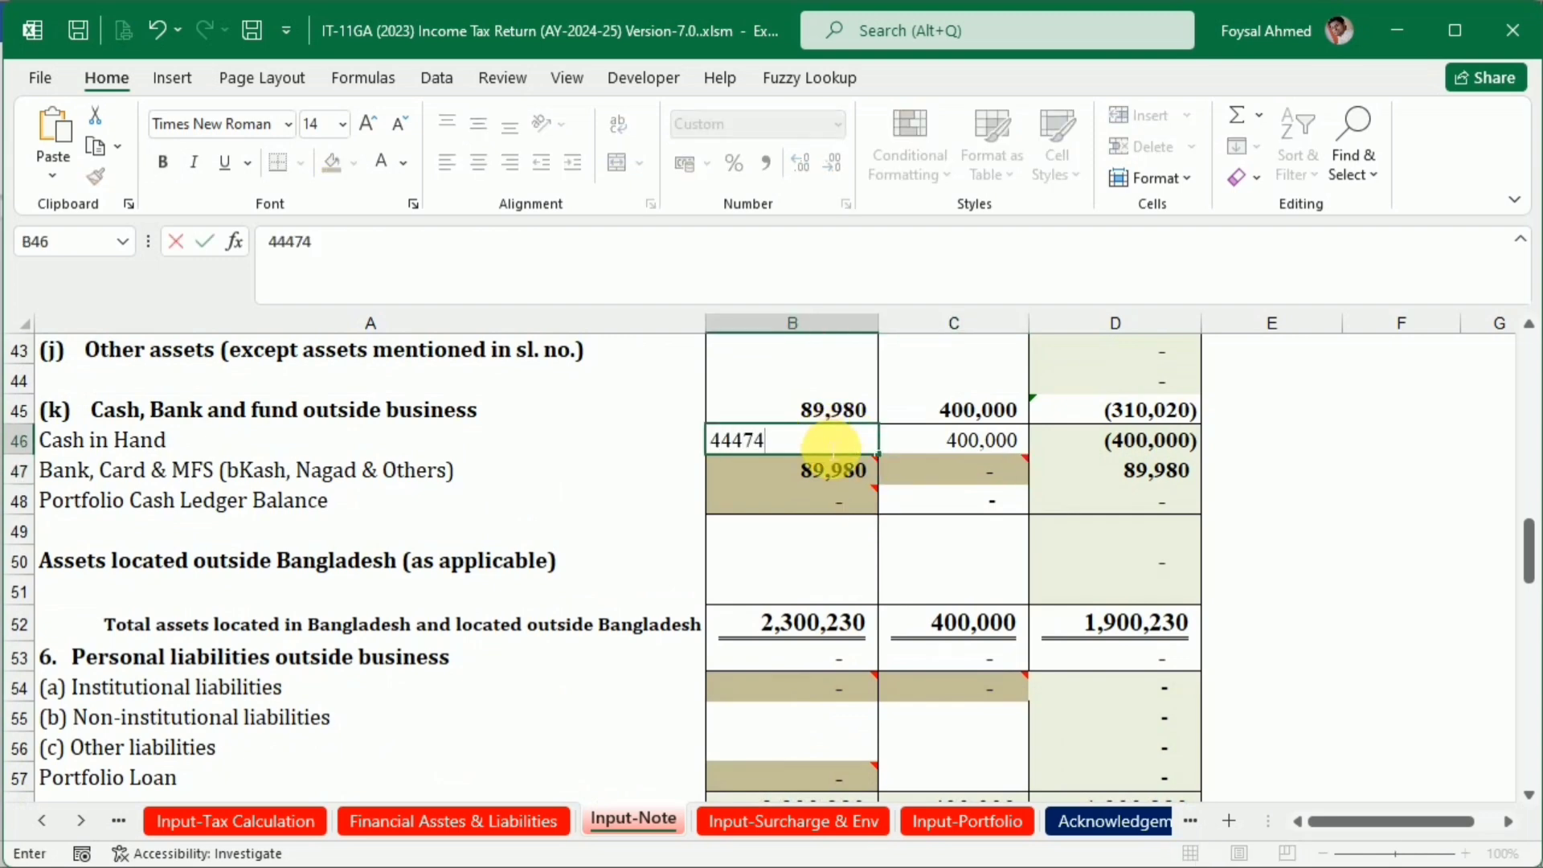
type("4,740")
key("Return")
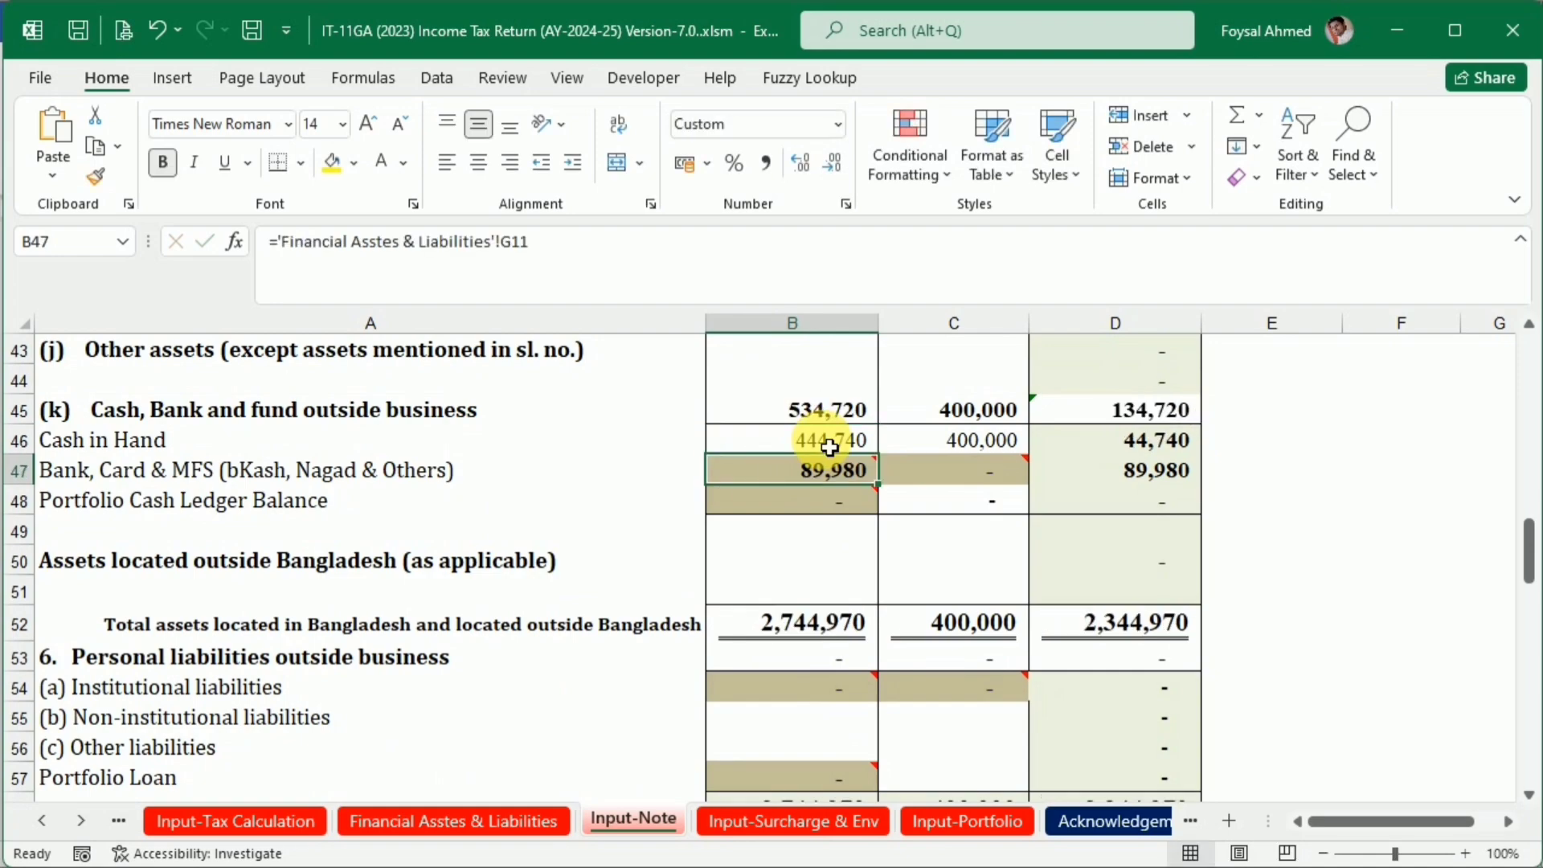
Recheck the Fund Short and Surplus Fund row against the Cash in Hand entry on Input-Note
scroll(948, 541, "down", 6)
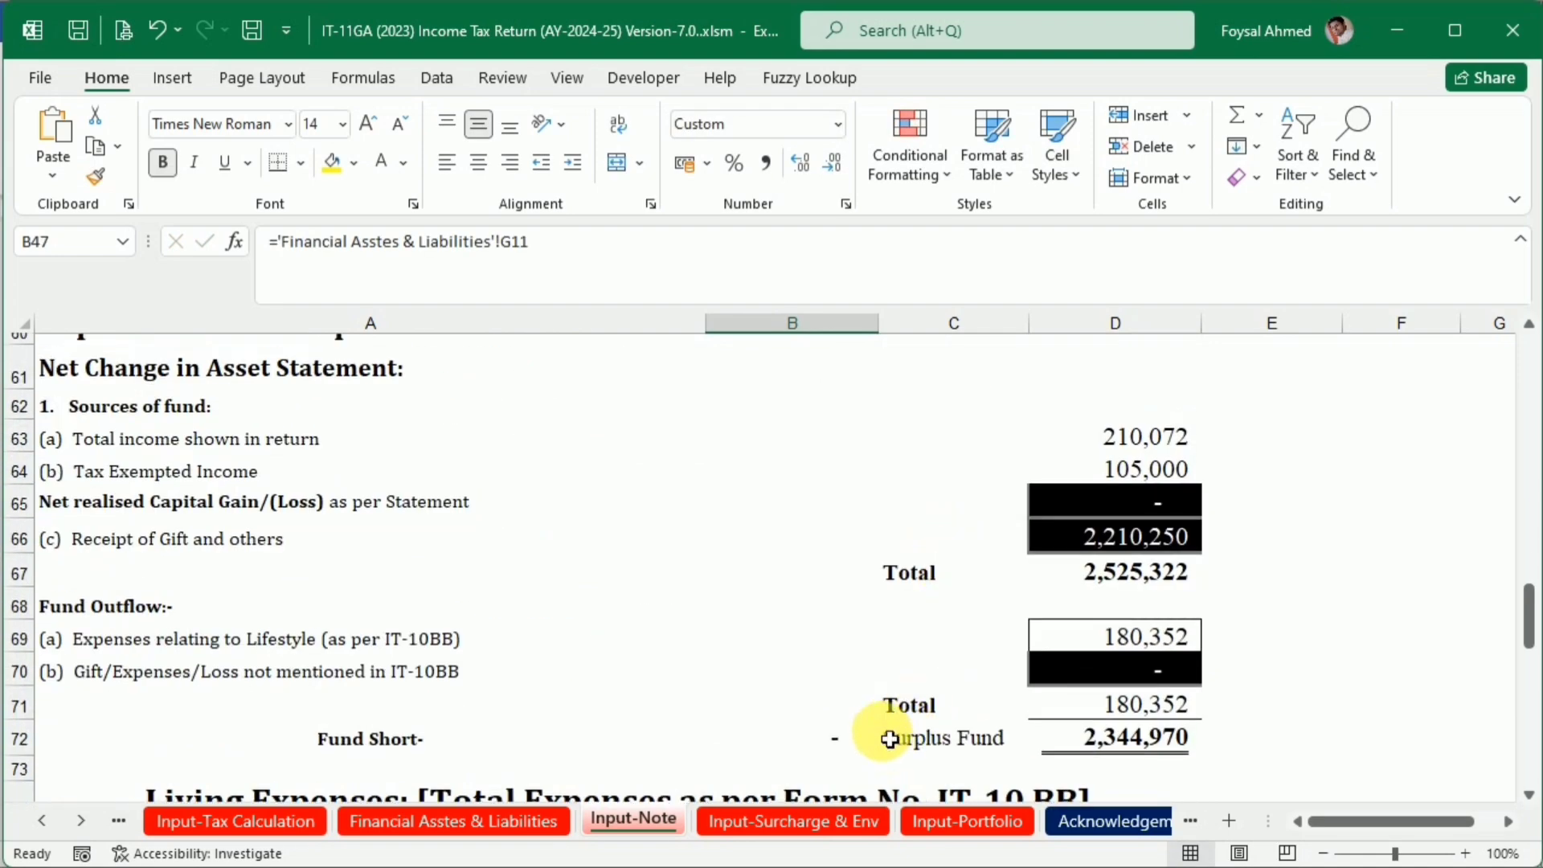
scroll(817, 661, "up", 5)
scroll(817, 660, "up", 2)
left_click(806, 529)
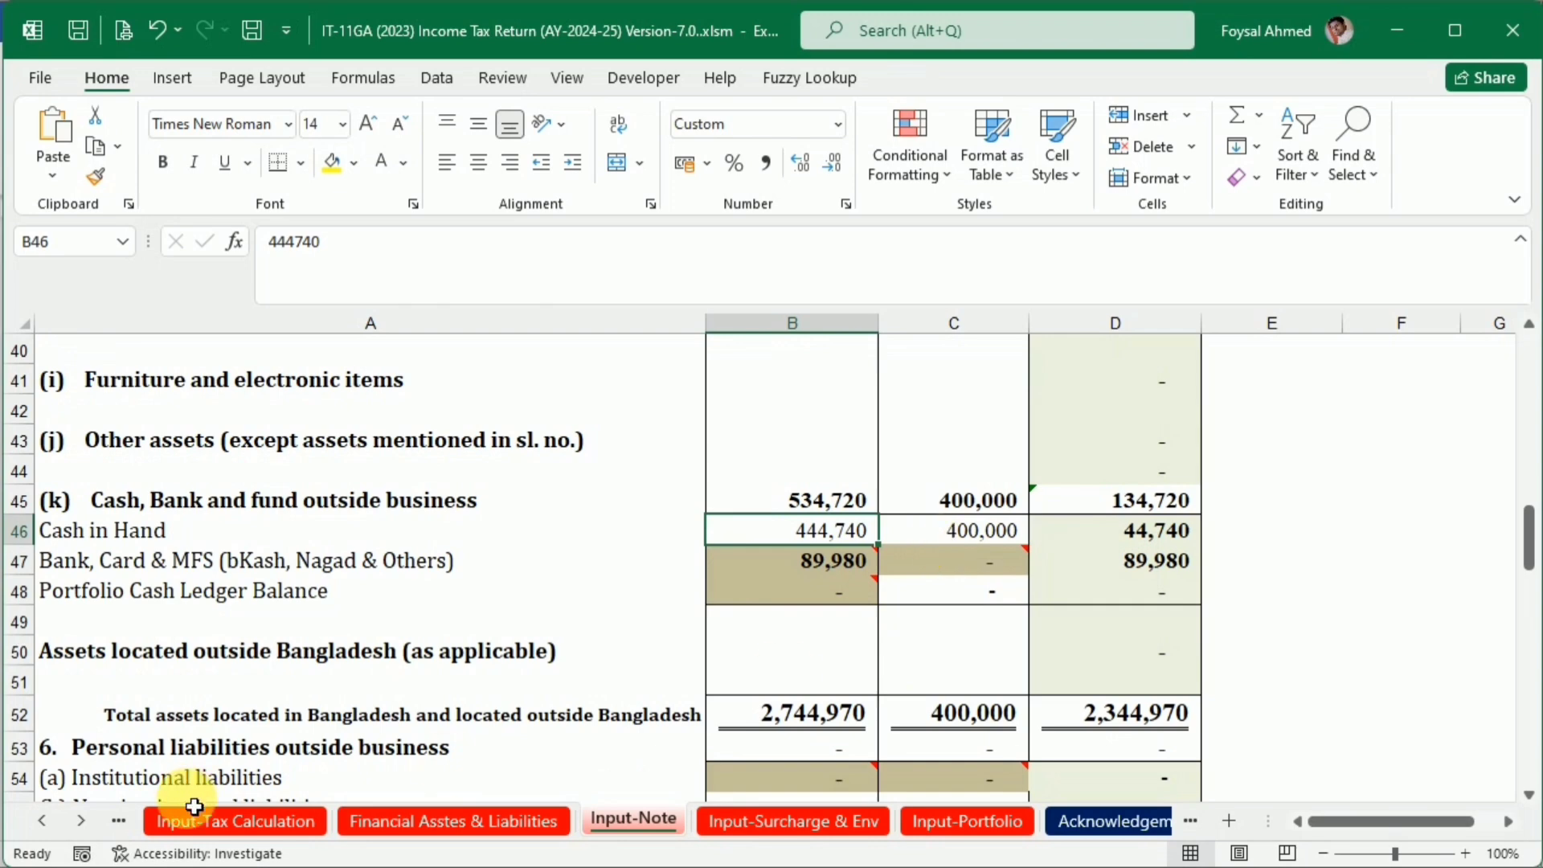
Open the IT-10B (2023) sheet and review the updated amounts from the sources of fund to the total assets
left_click(80, 820)
left_click(81, 820)
left_click(81, 820)
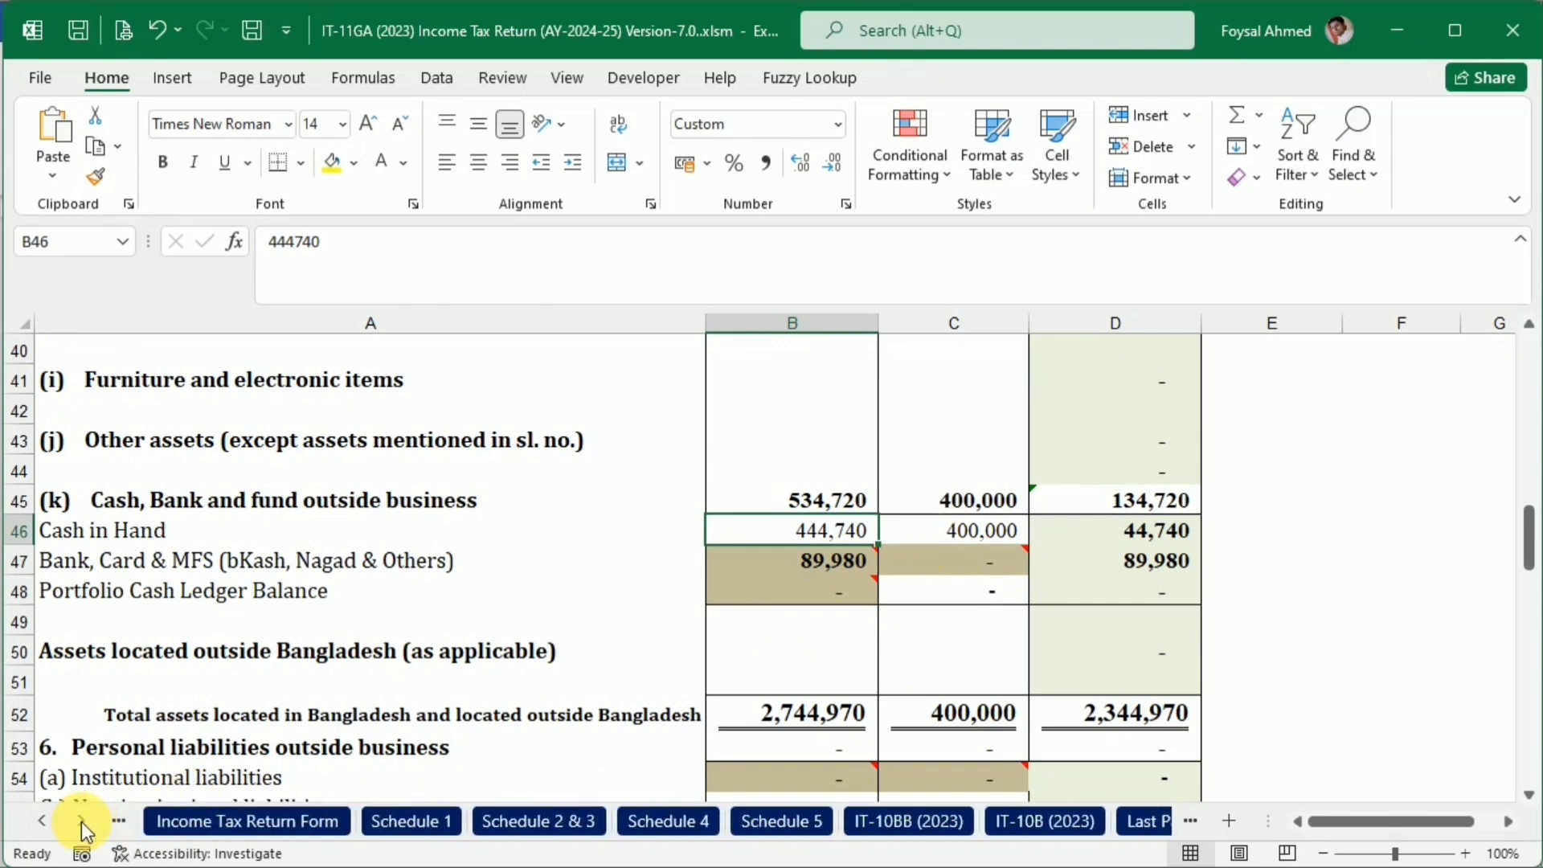
left_click(80, 820)
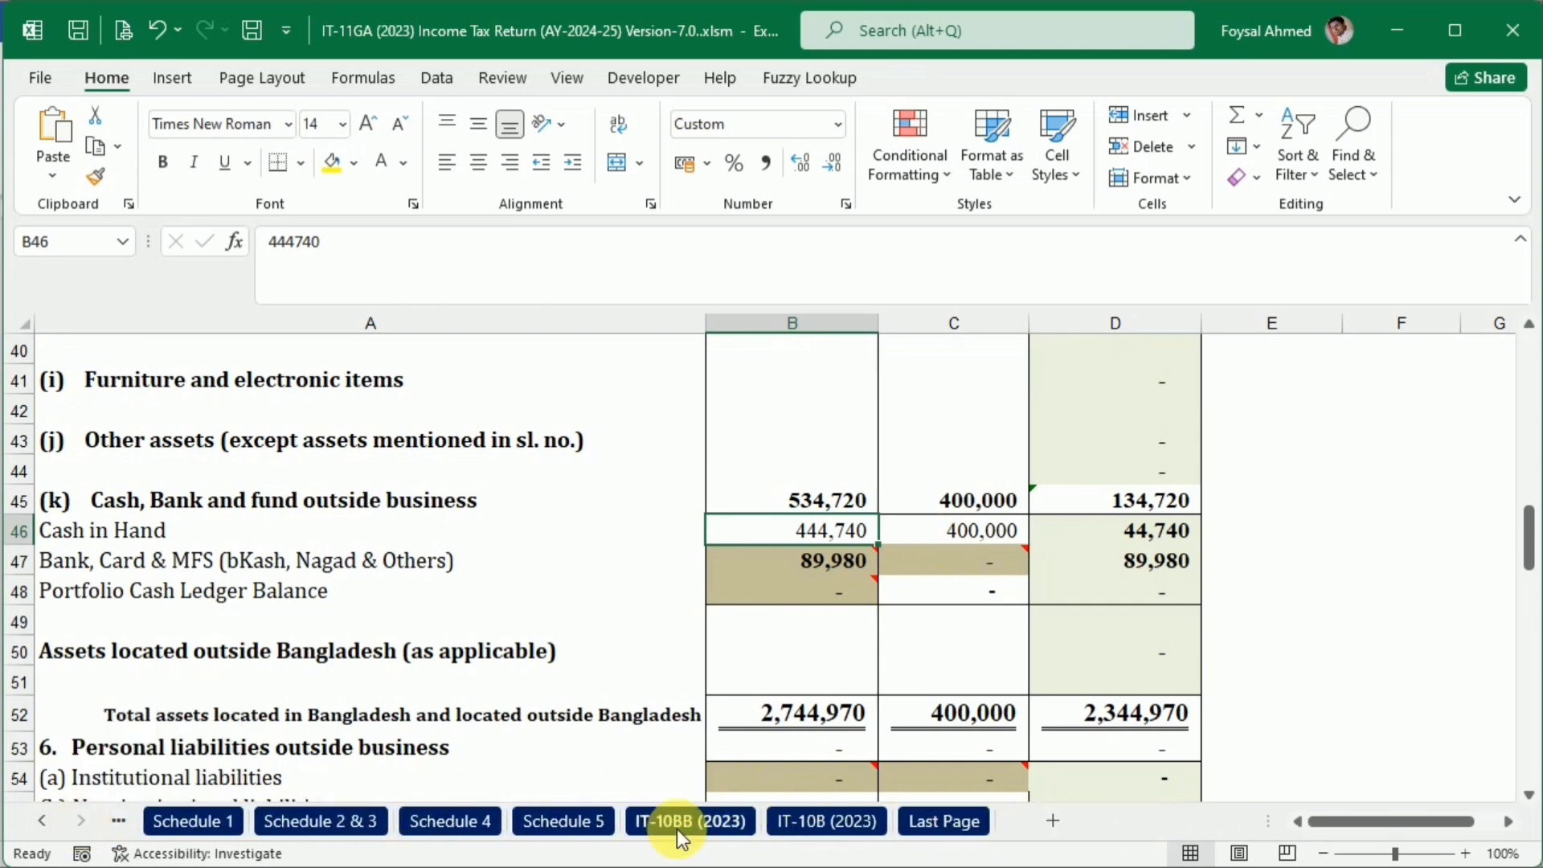
left_click(823, 821)
scroll(799, 726, "down", 6)
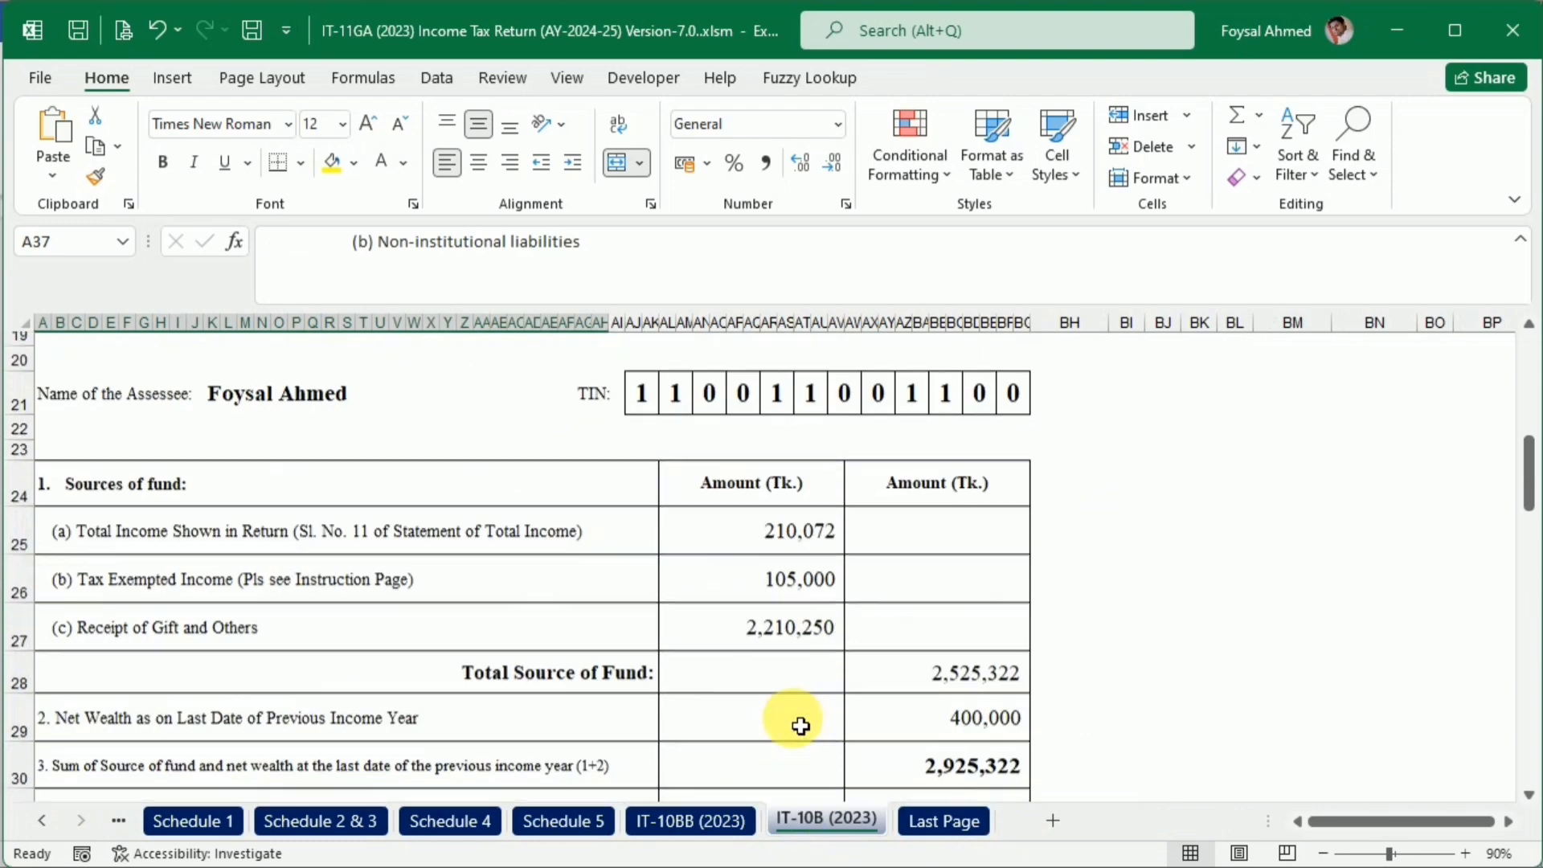
scroll(799, 726, "down", 14)
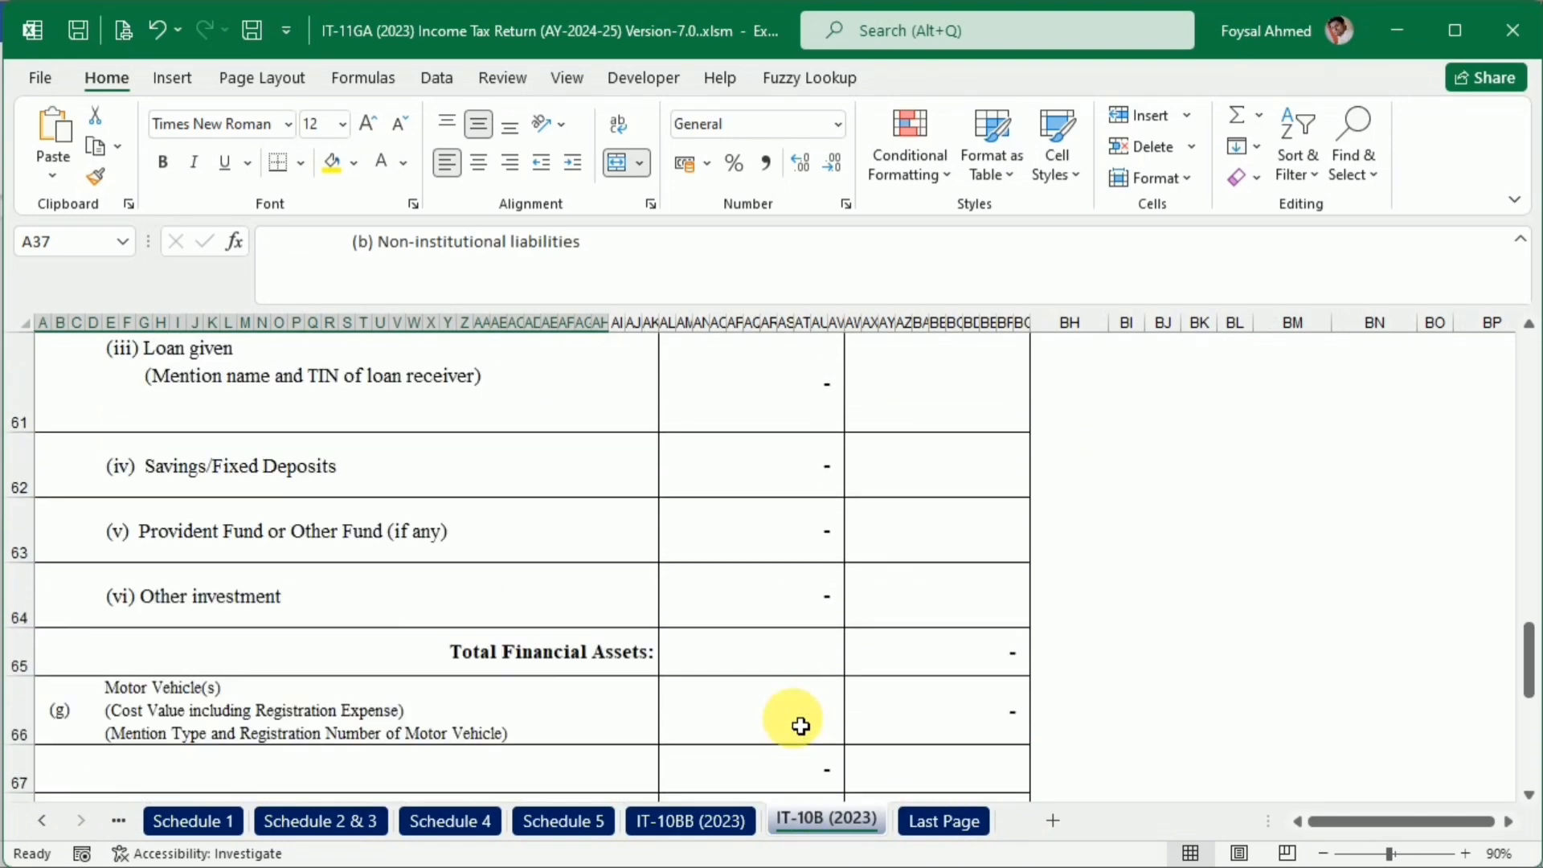
scroll(800, 725, "down", 5)
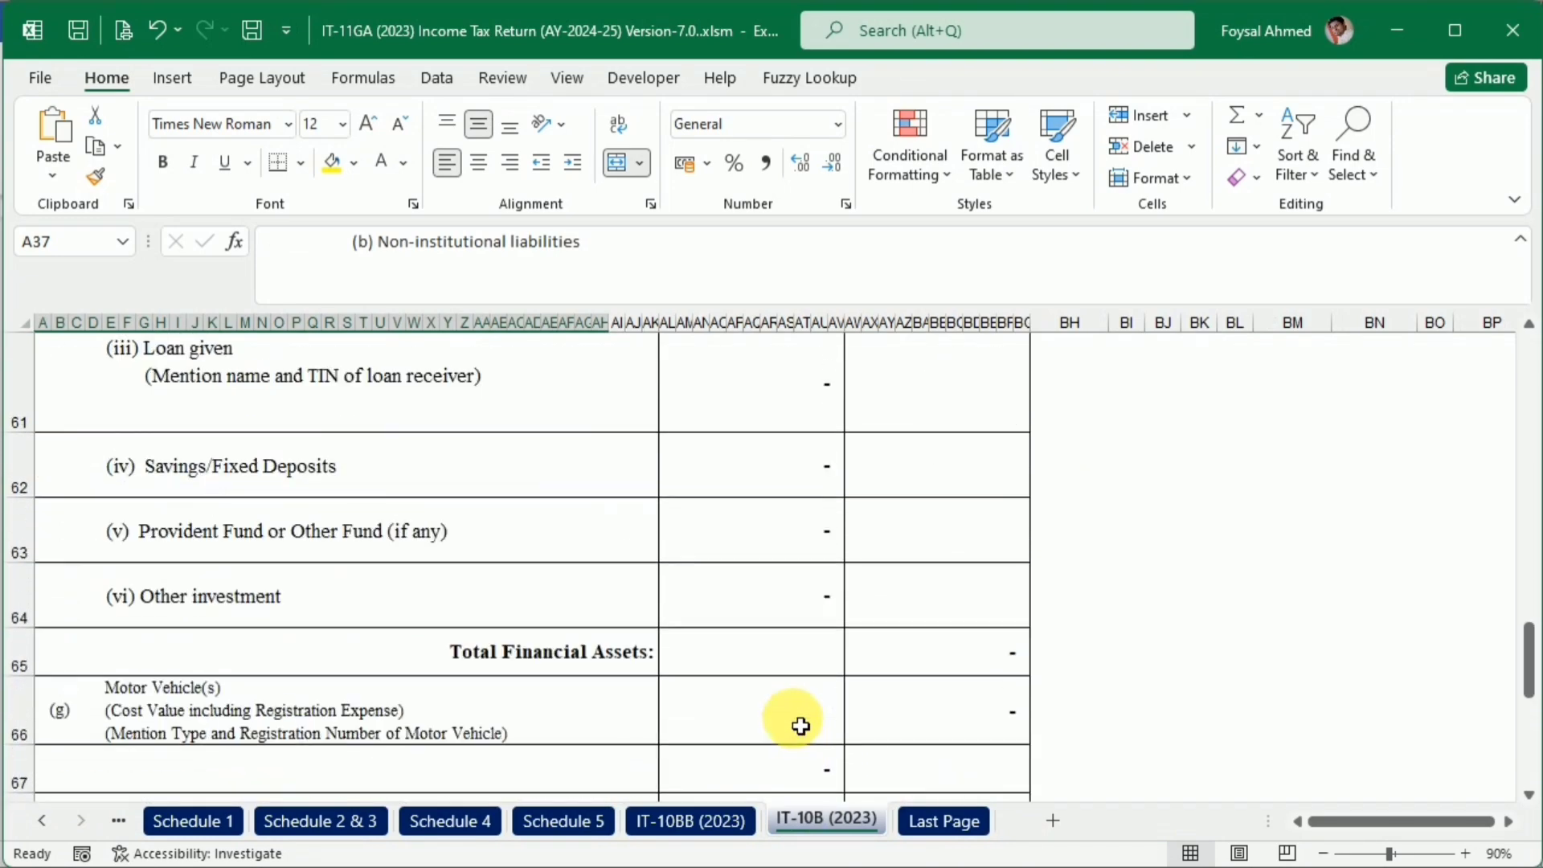
scroll(801, 725, "down", 5)
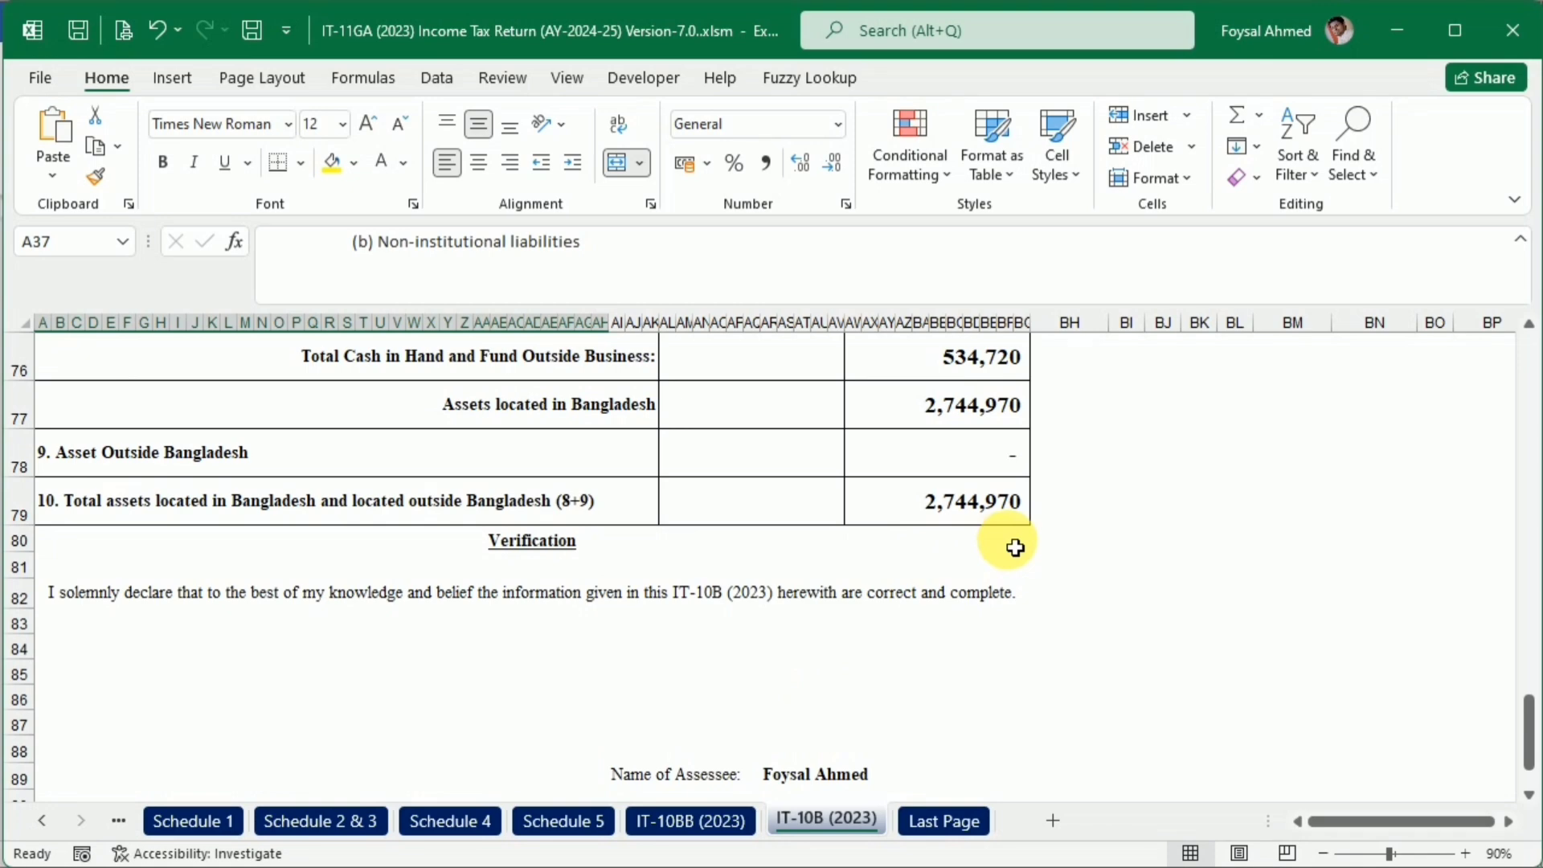
Compare the gross wealth, previous-year net wealth, sources of fund and expenses on IT-10B (2023) with its asset particulars
scroll(1015, 547, "up", 13)
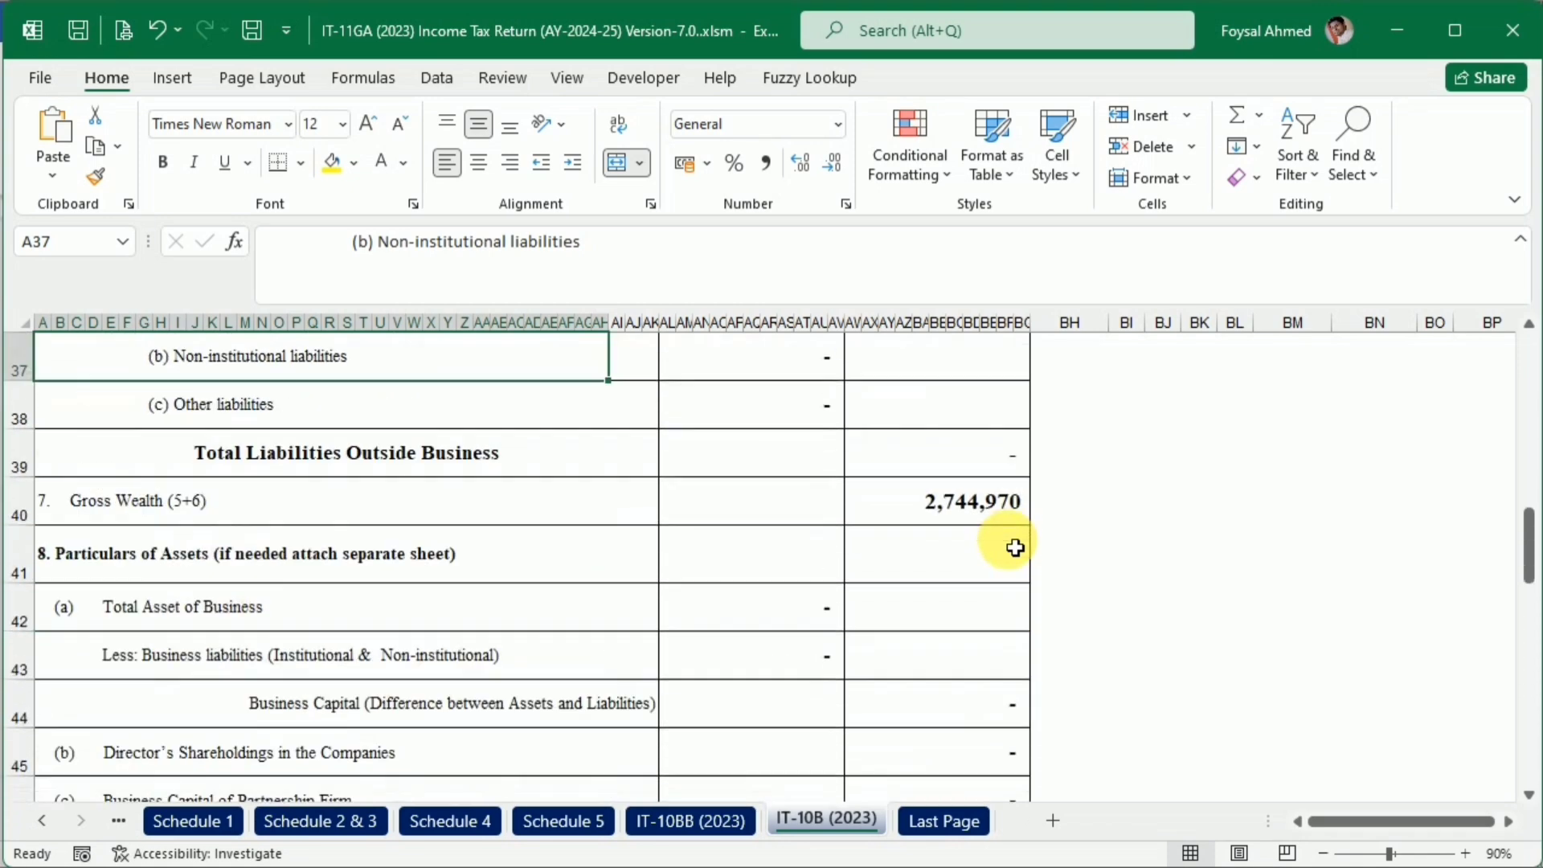
scroll(978, 575, "up", 4)
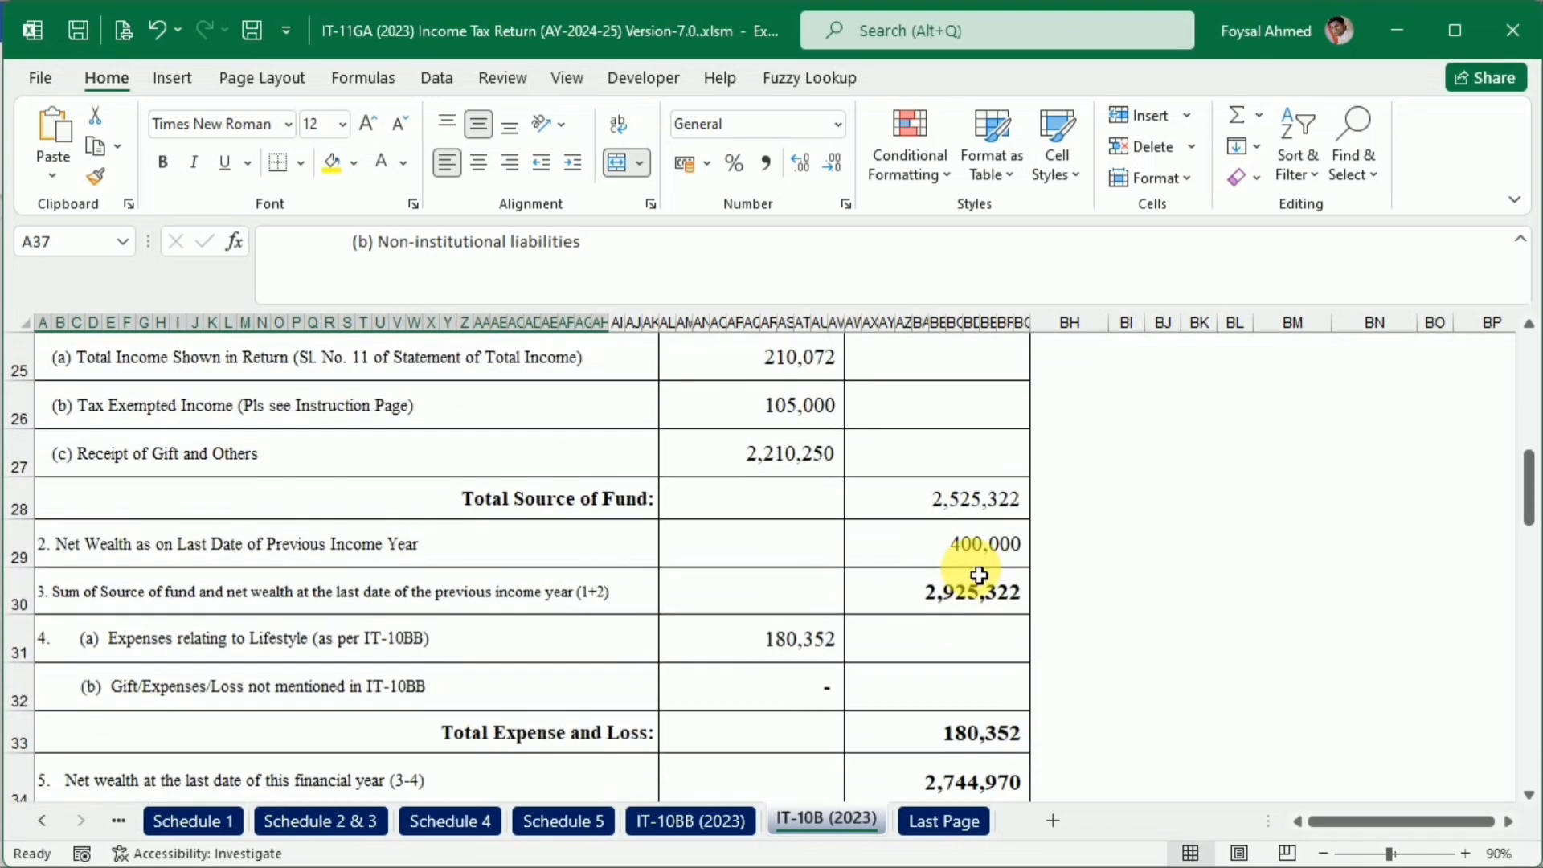
scroll(978, 575, "up", 1)
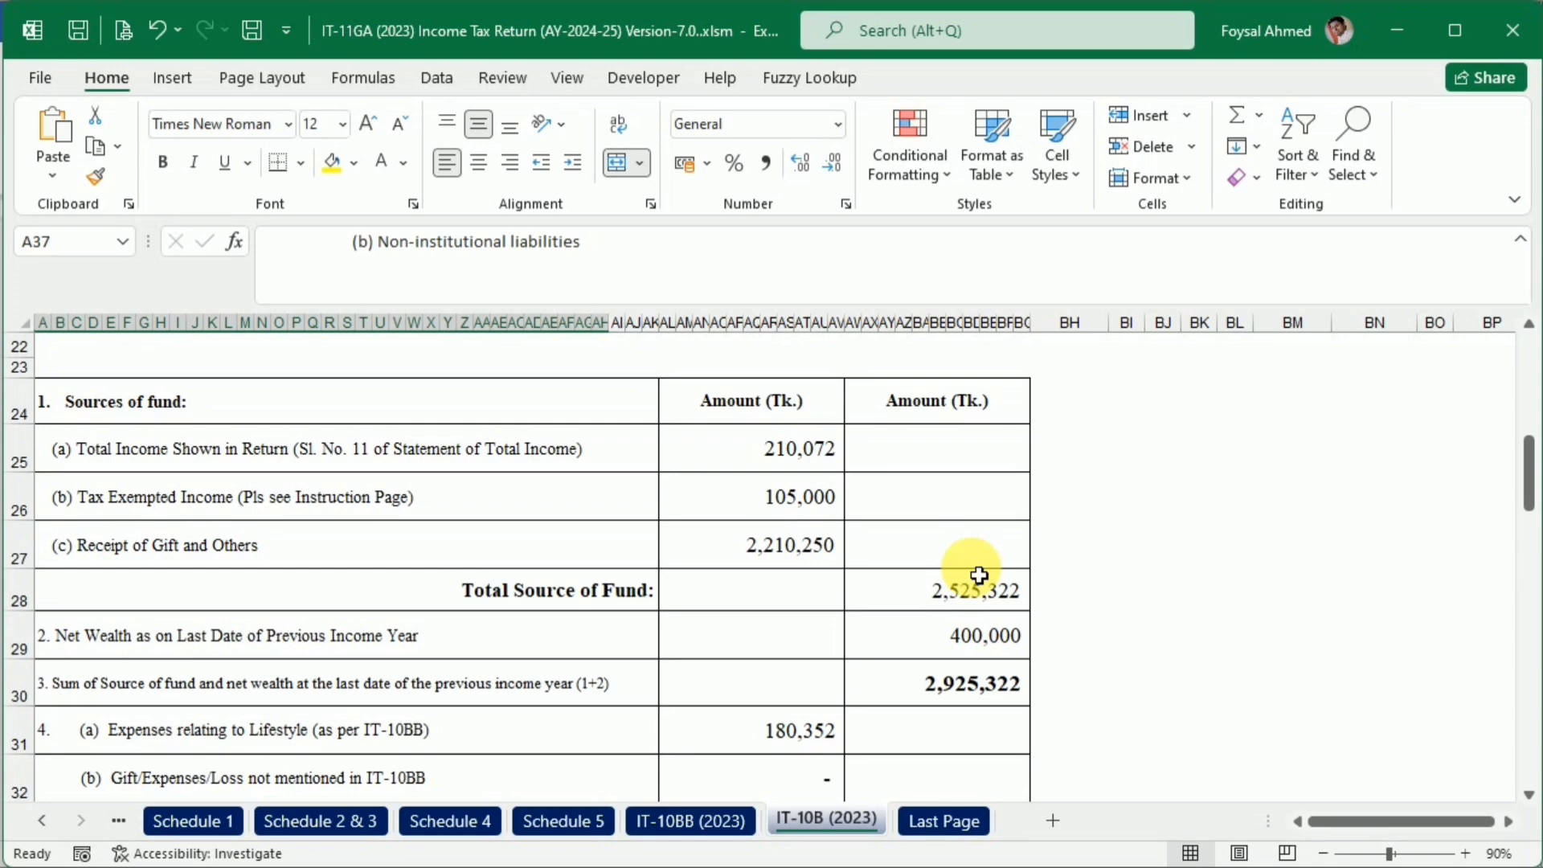
scroll(843, 561, "down", 2)
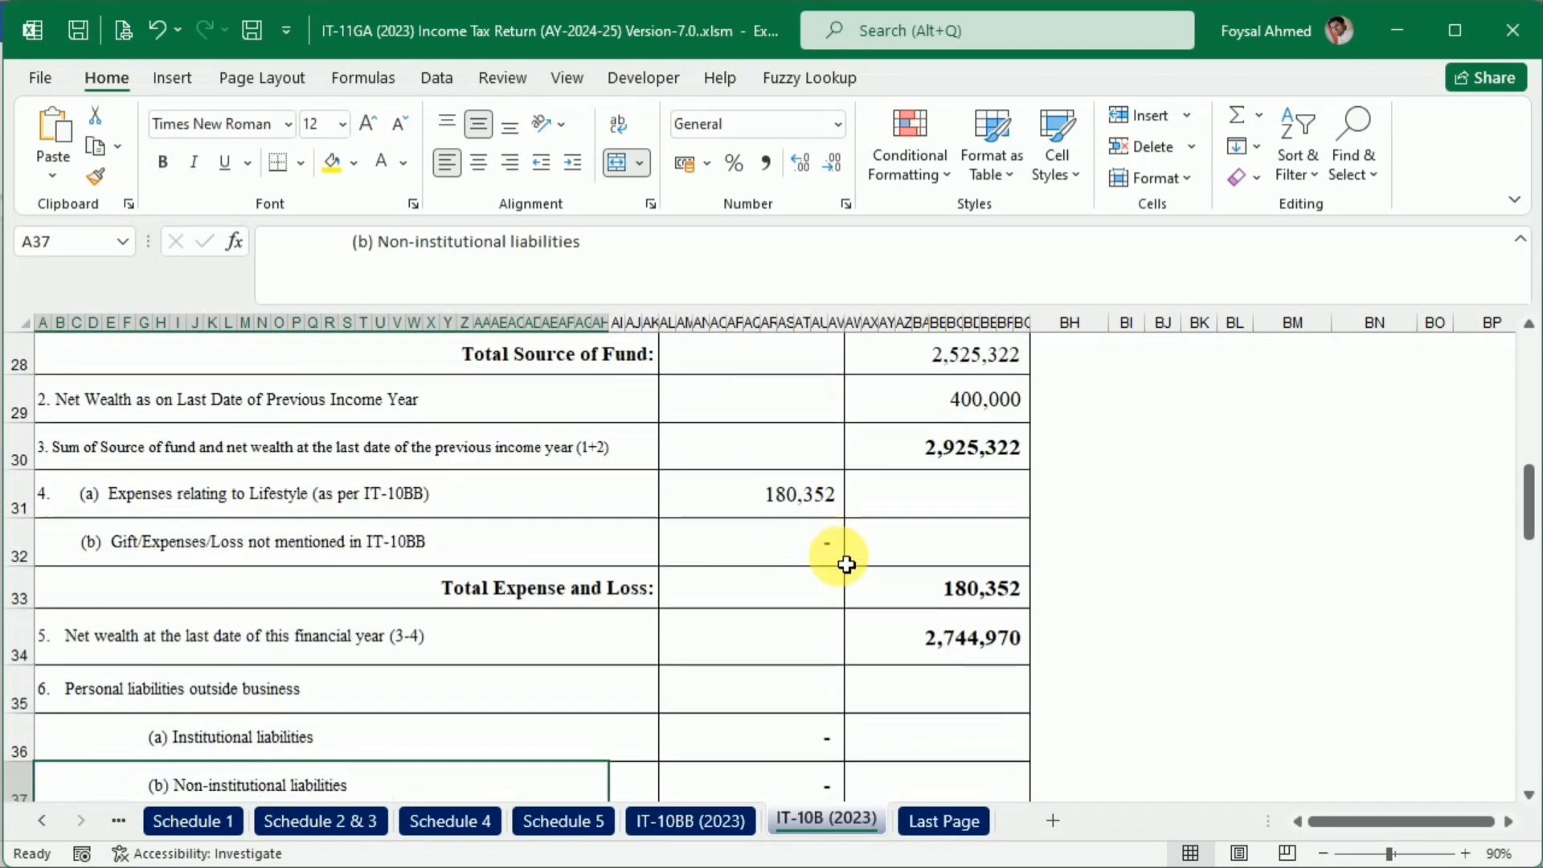
scroll(846, 564, "up", 2)
scroll(846, 564, "down", 6)
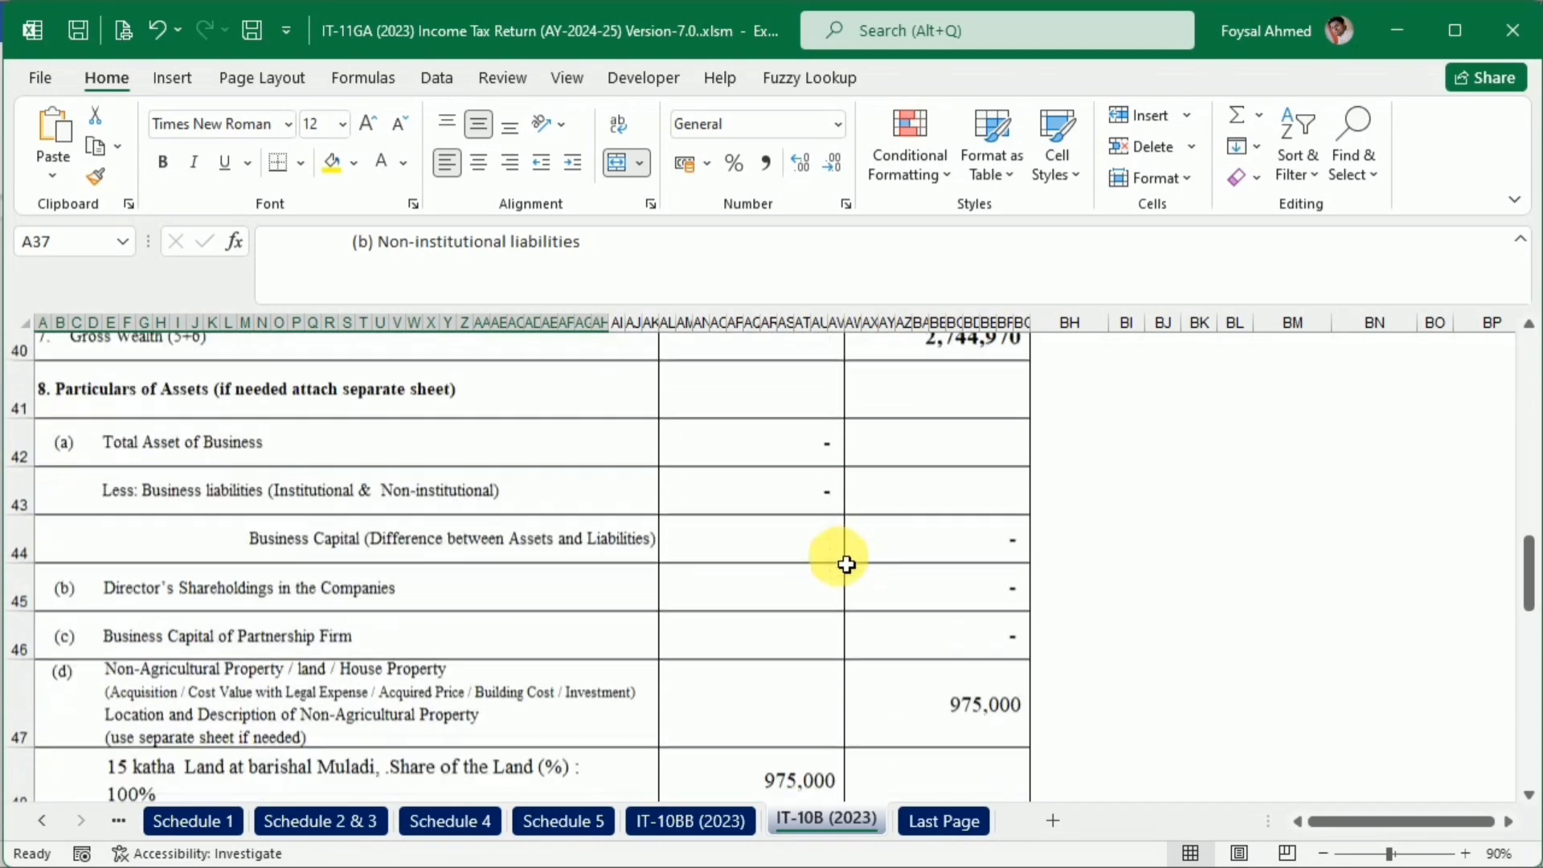
Review the asset particulars on IT-10B (2023), from land and ornaments through bank deposit and cash in hand to the signature section
scroll(846, 564, "down", 2)
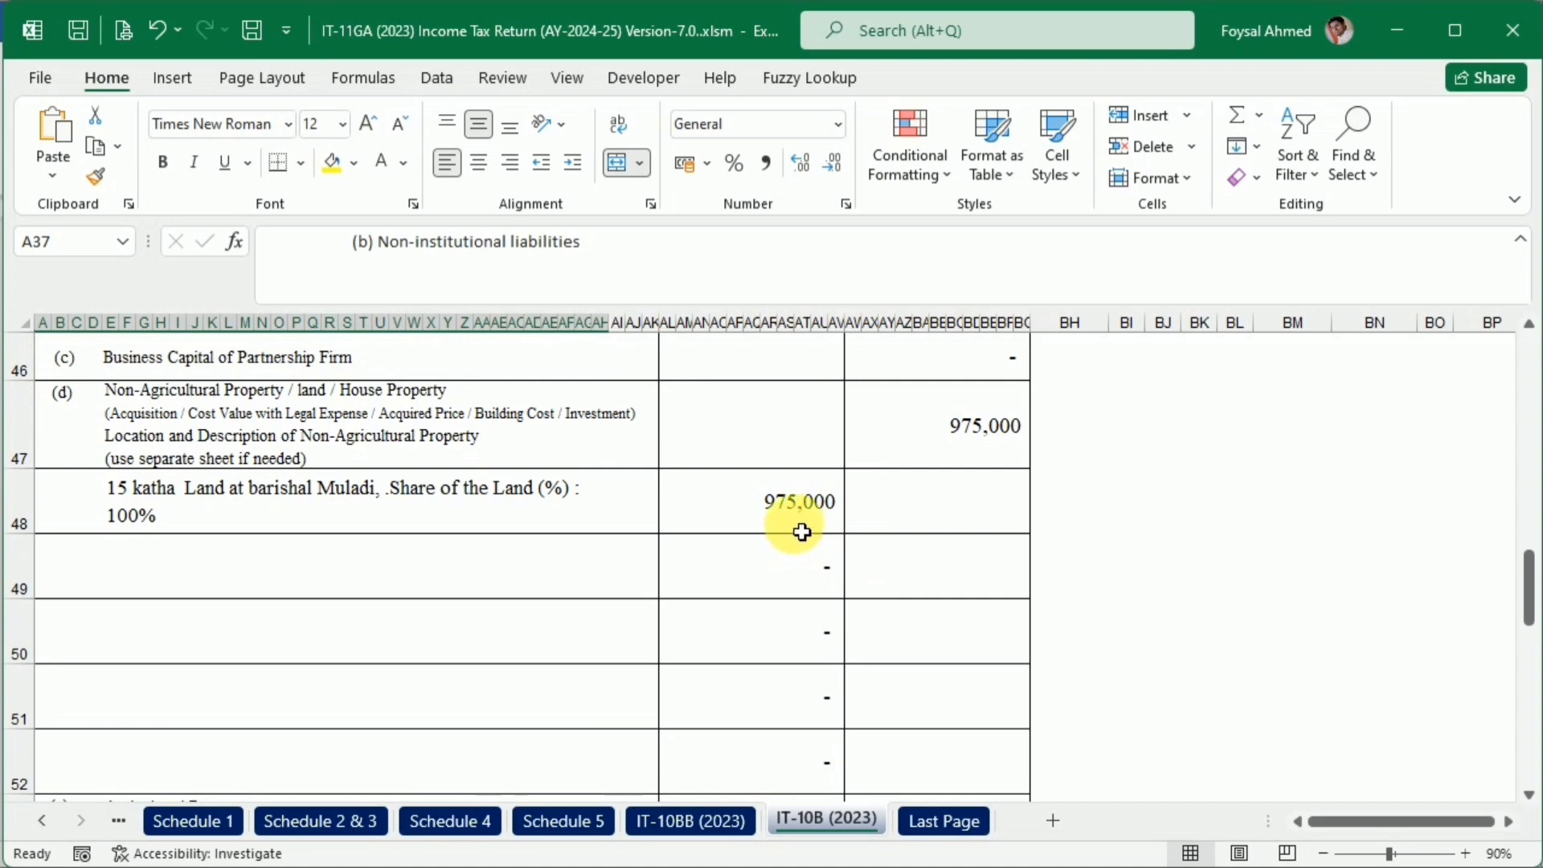
left_click(379, 509)
scroll(493, 625, "down", 4)
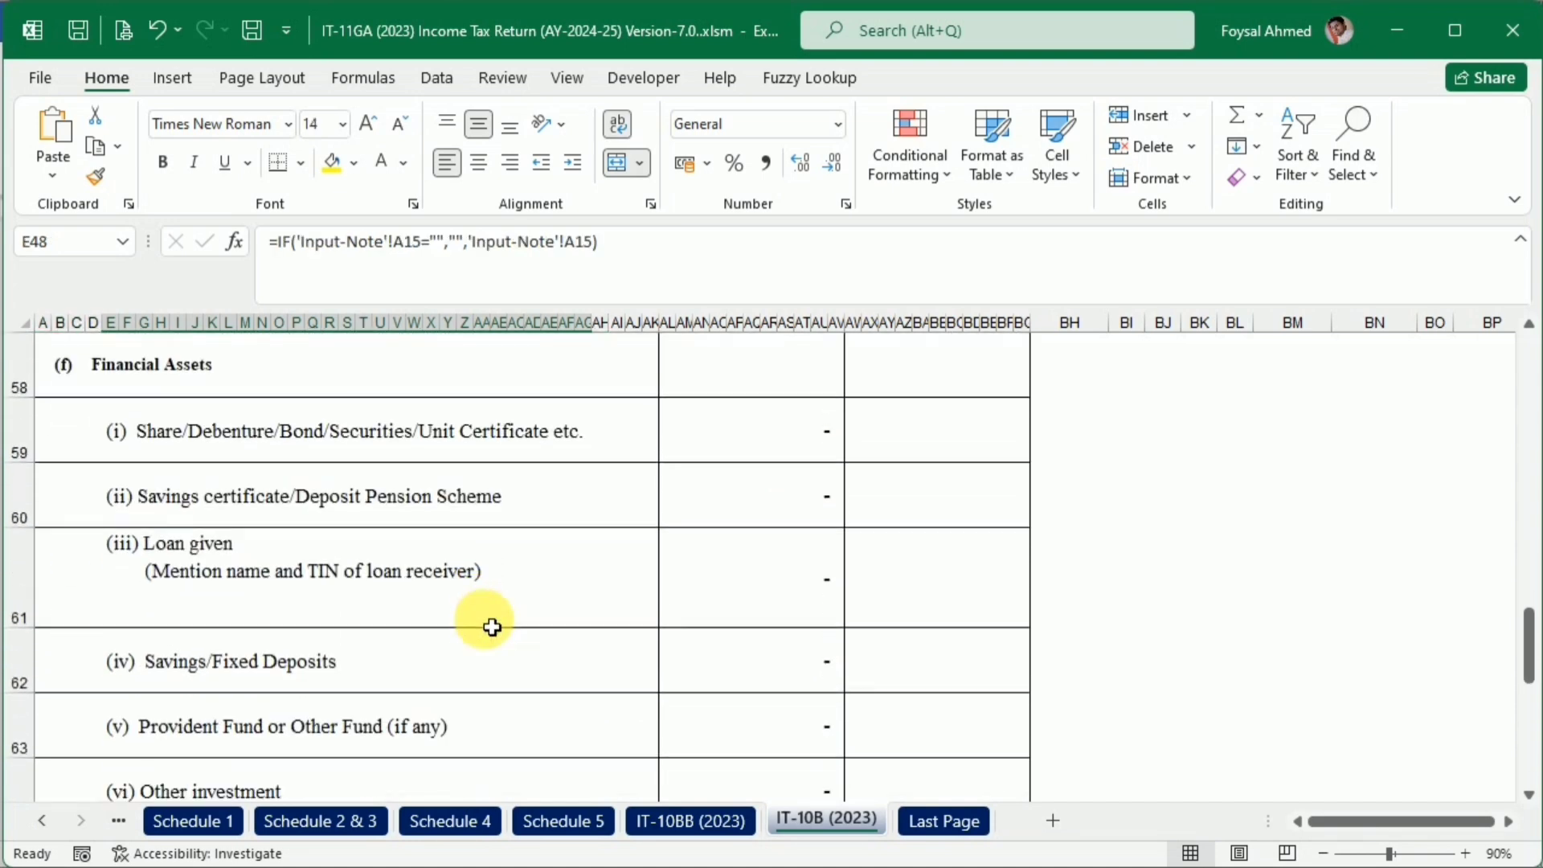
scroll(493, 627, "down", 3)
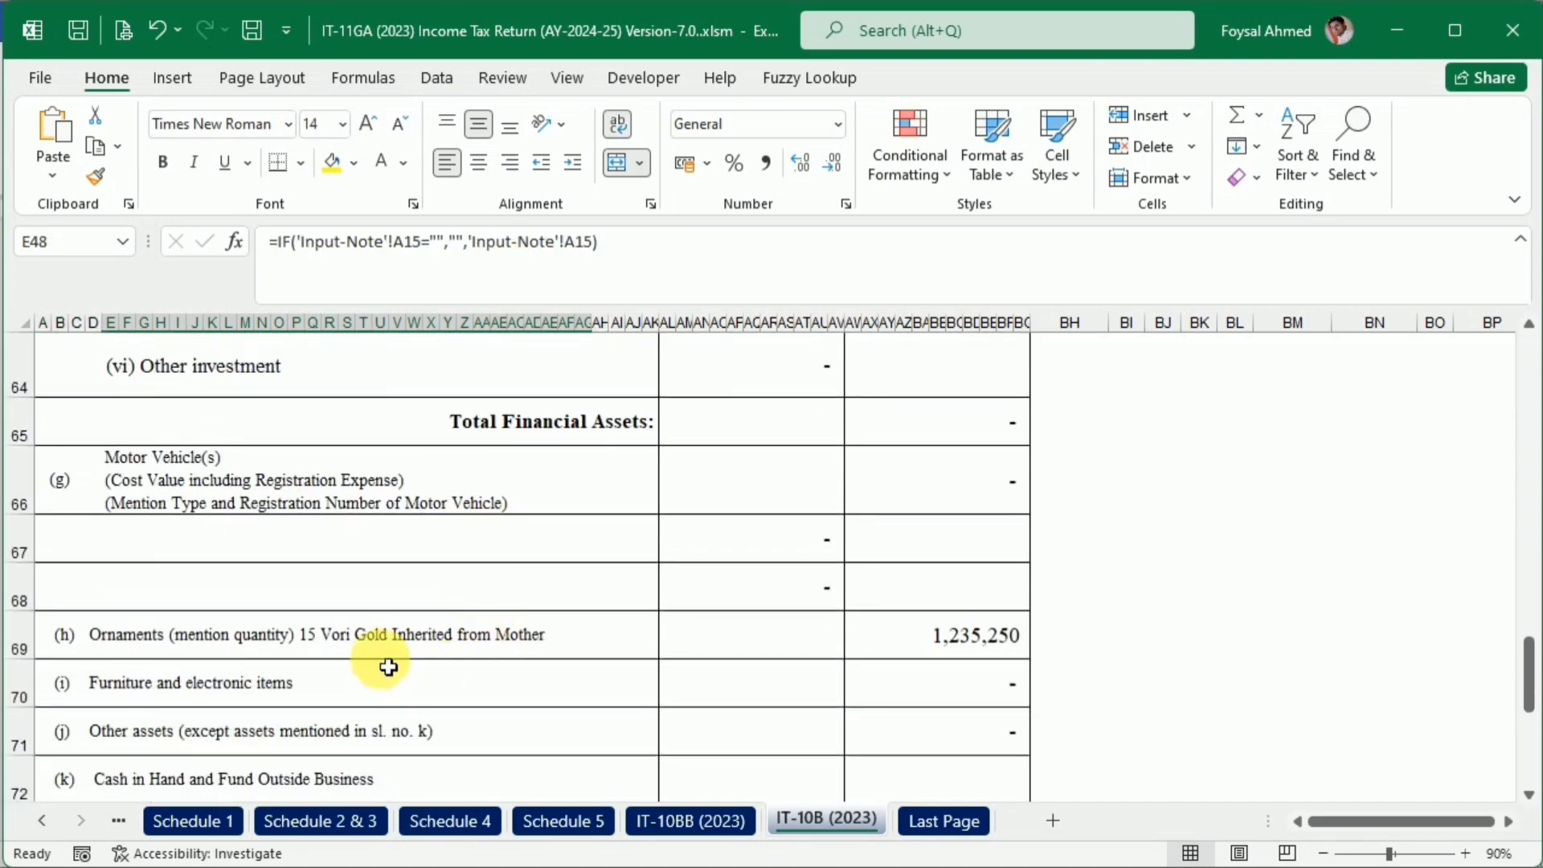
left_click(386, 640)
scroll(434, 763, "down", 1)
scroll(434, 763, "down", 2)
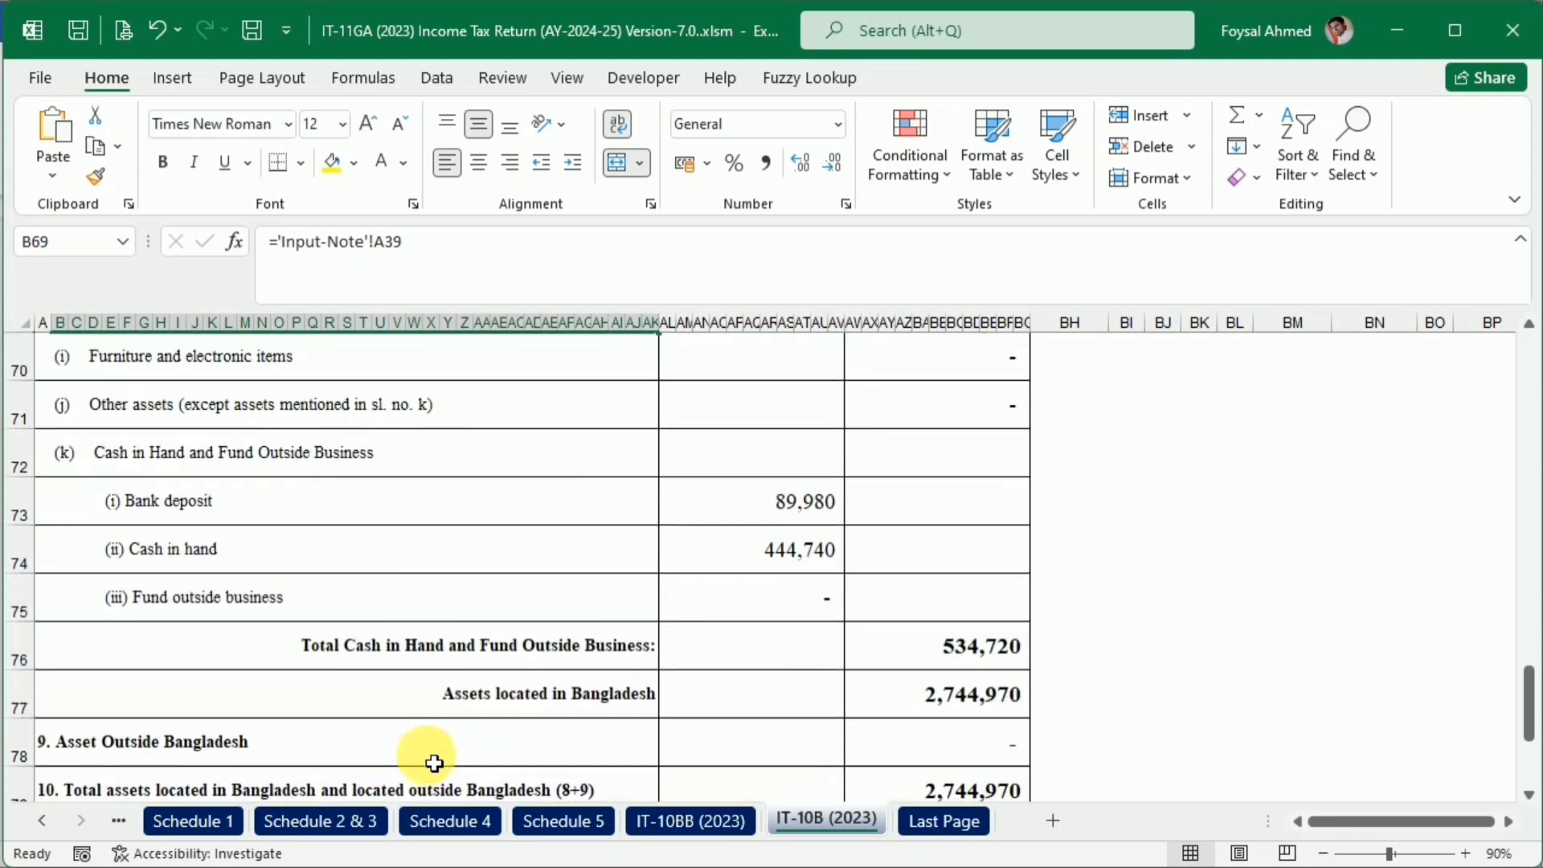
left_click(760, 562)
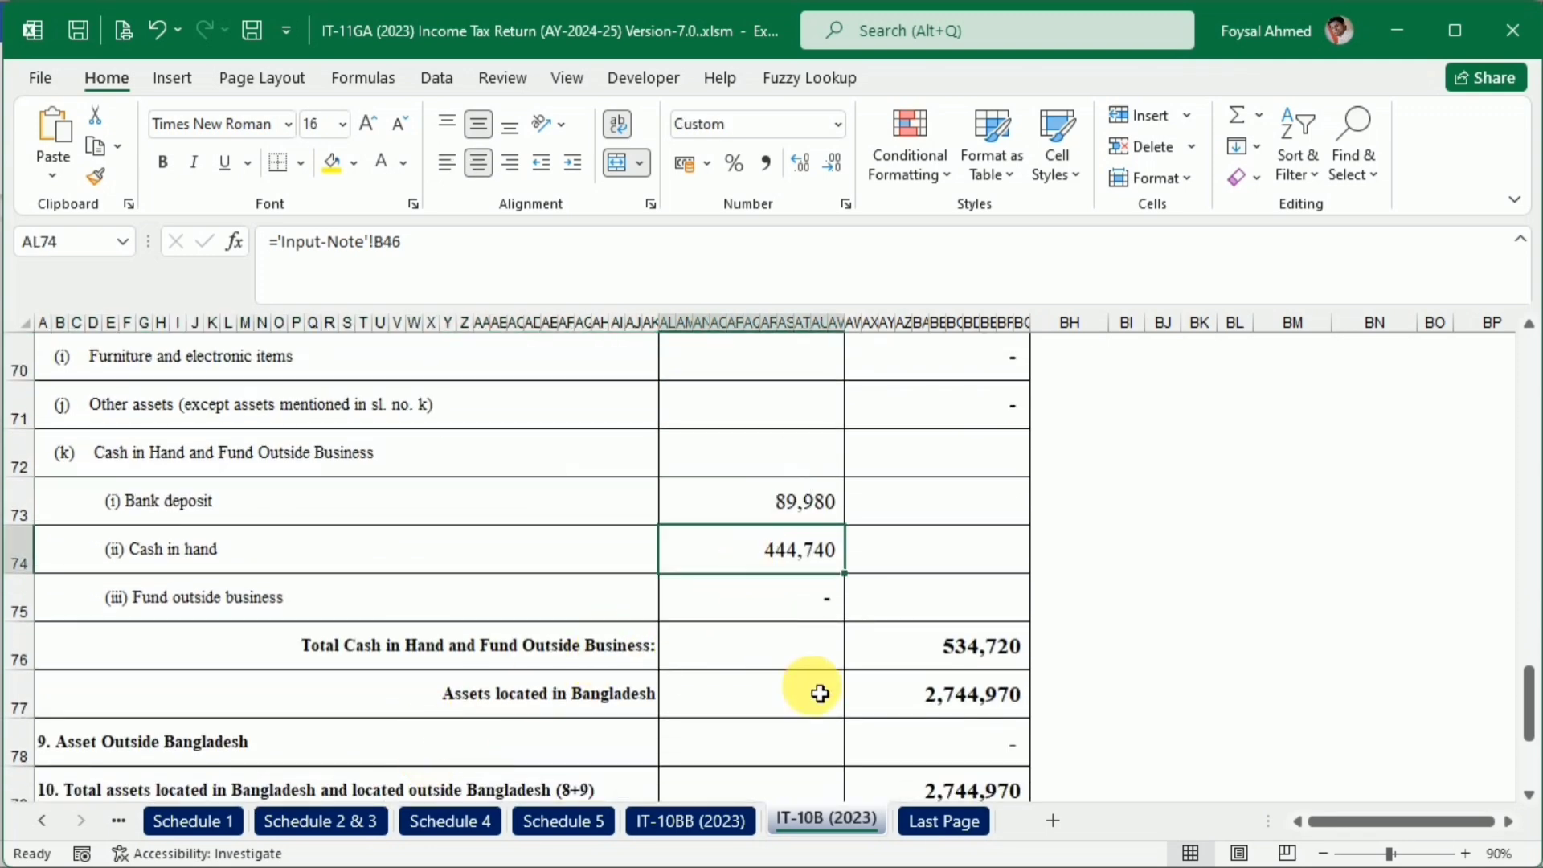
scroll(812, 688, "down", 4)
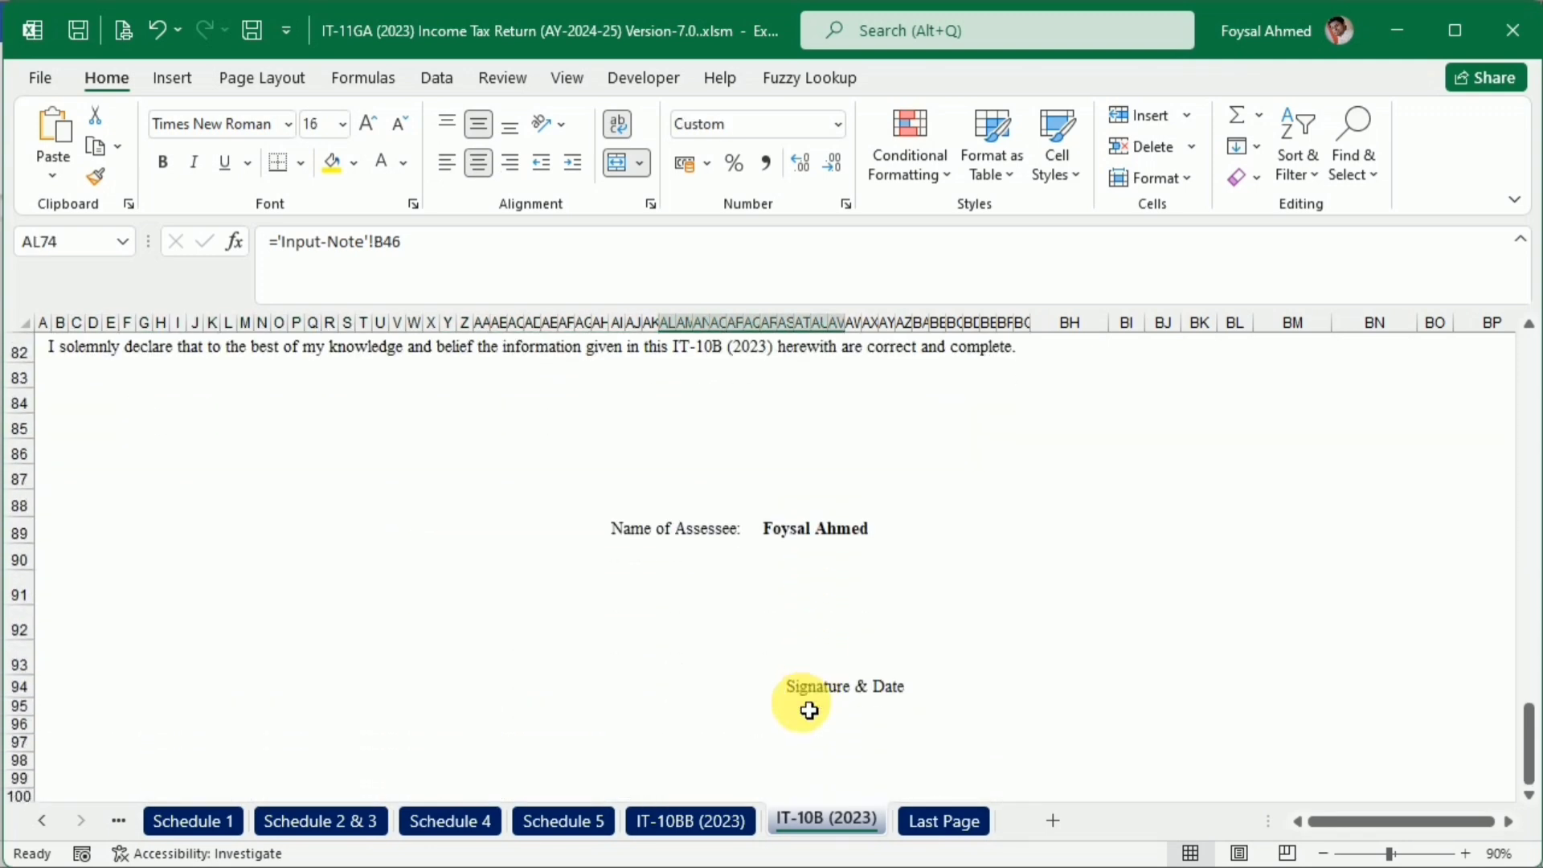
Open the Income Tax Return Form sheet and review income, tax computation, tax payment and exempted income down to the furnished documents list
left_click(42, 821)
left_click(43, 821)
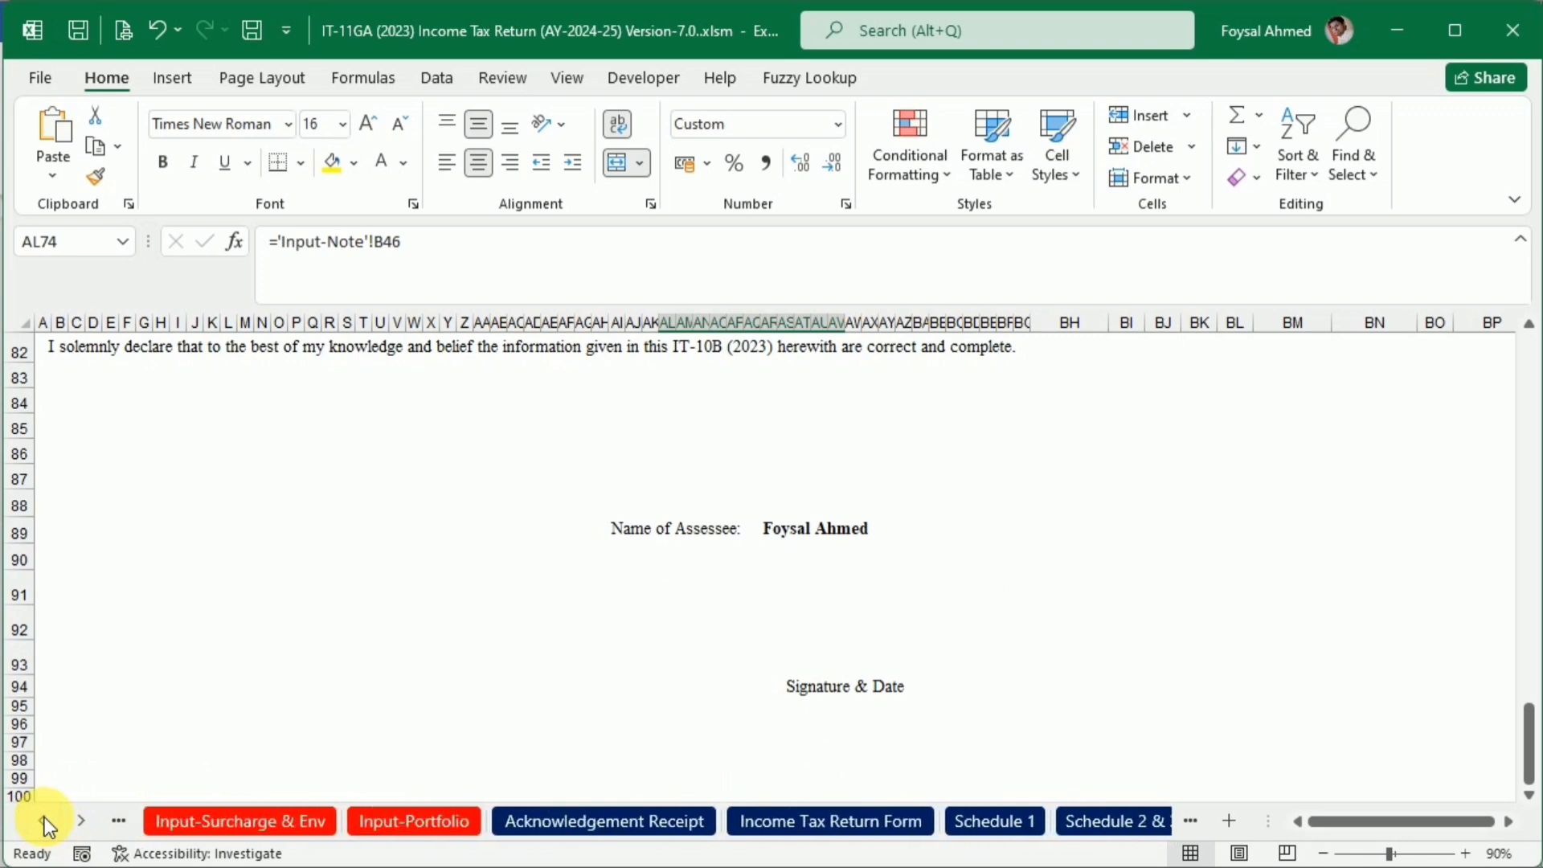
left_click(840, 825)
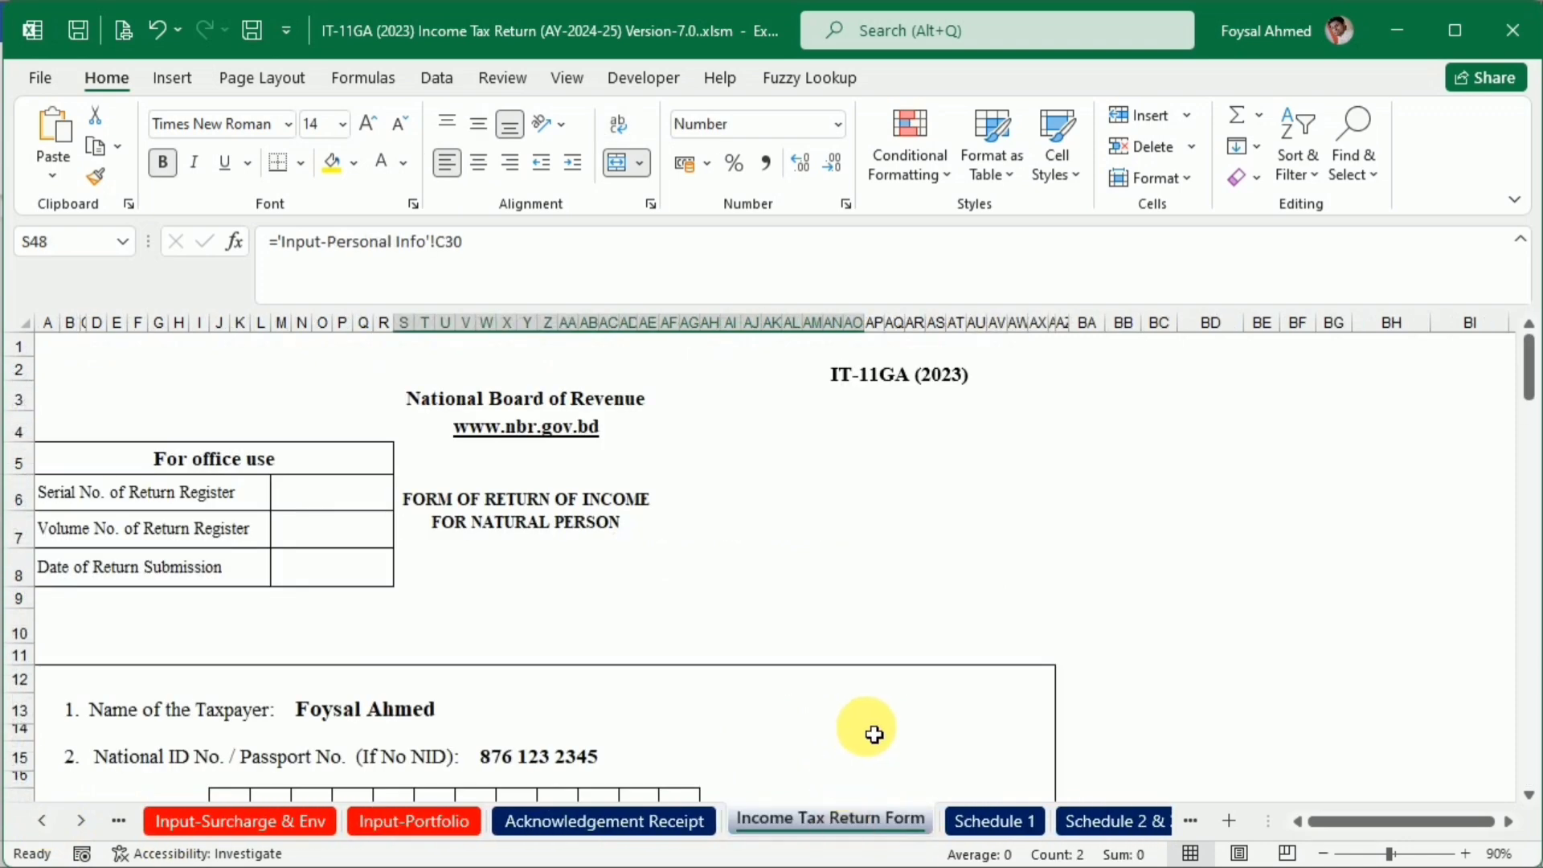
scroll(871, 731, "down", 4)
scroll(873, 735, "down", 10)
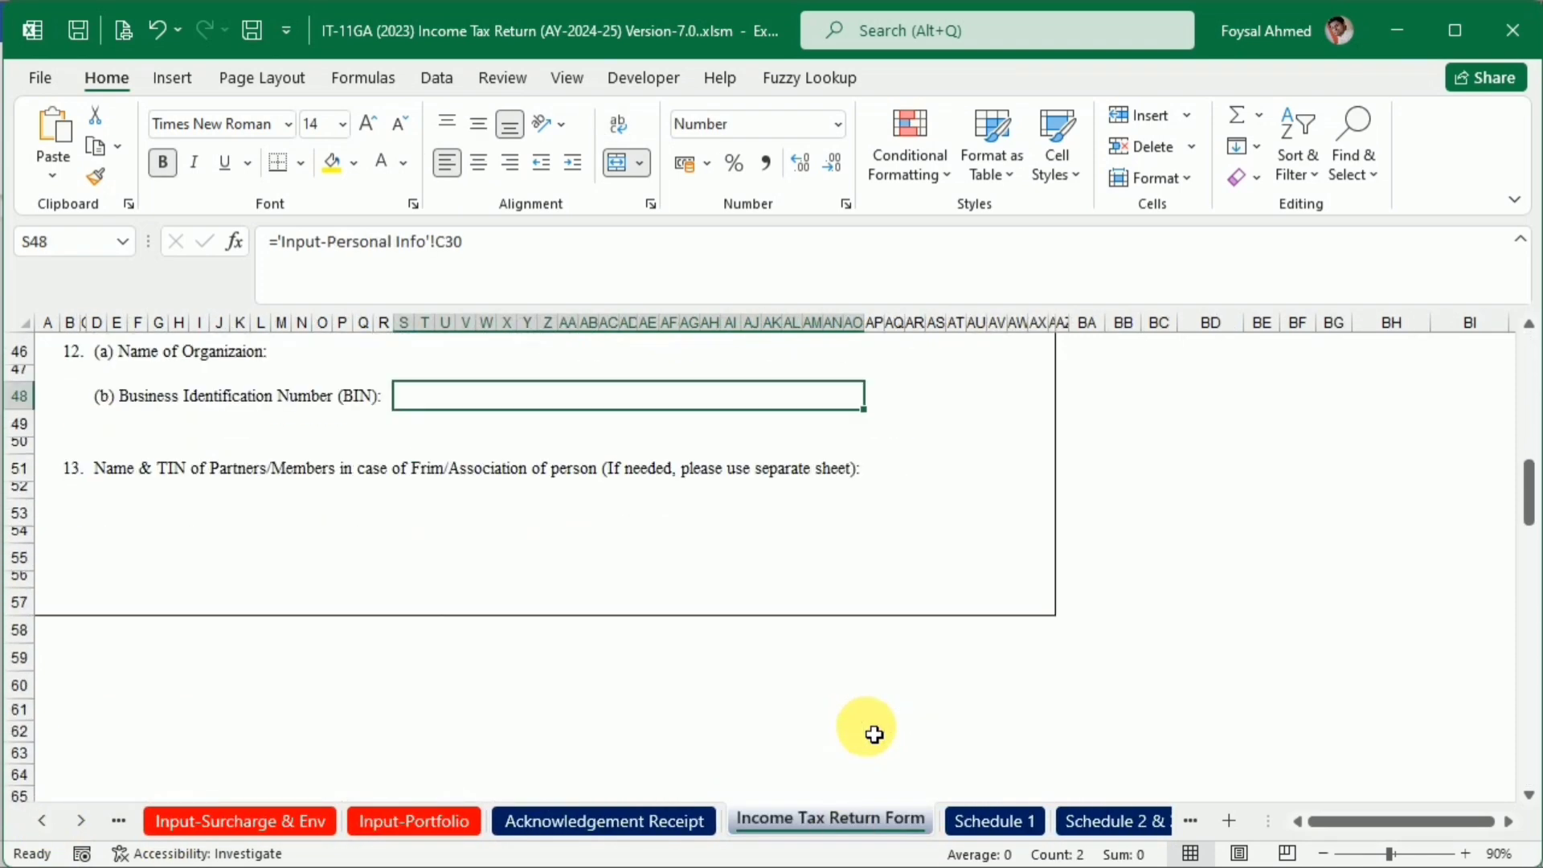
scroll(873, 734, "down", 9)
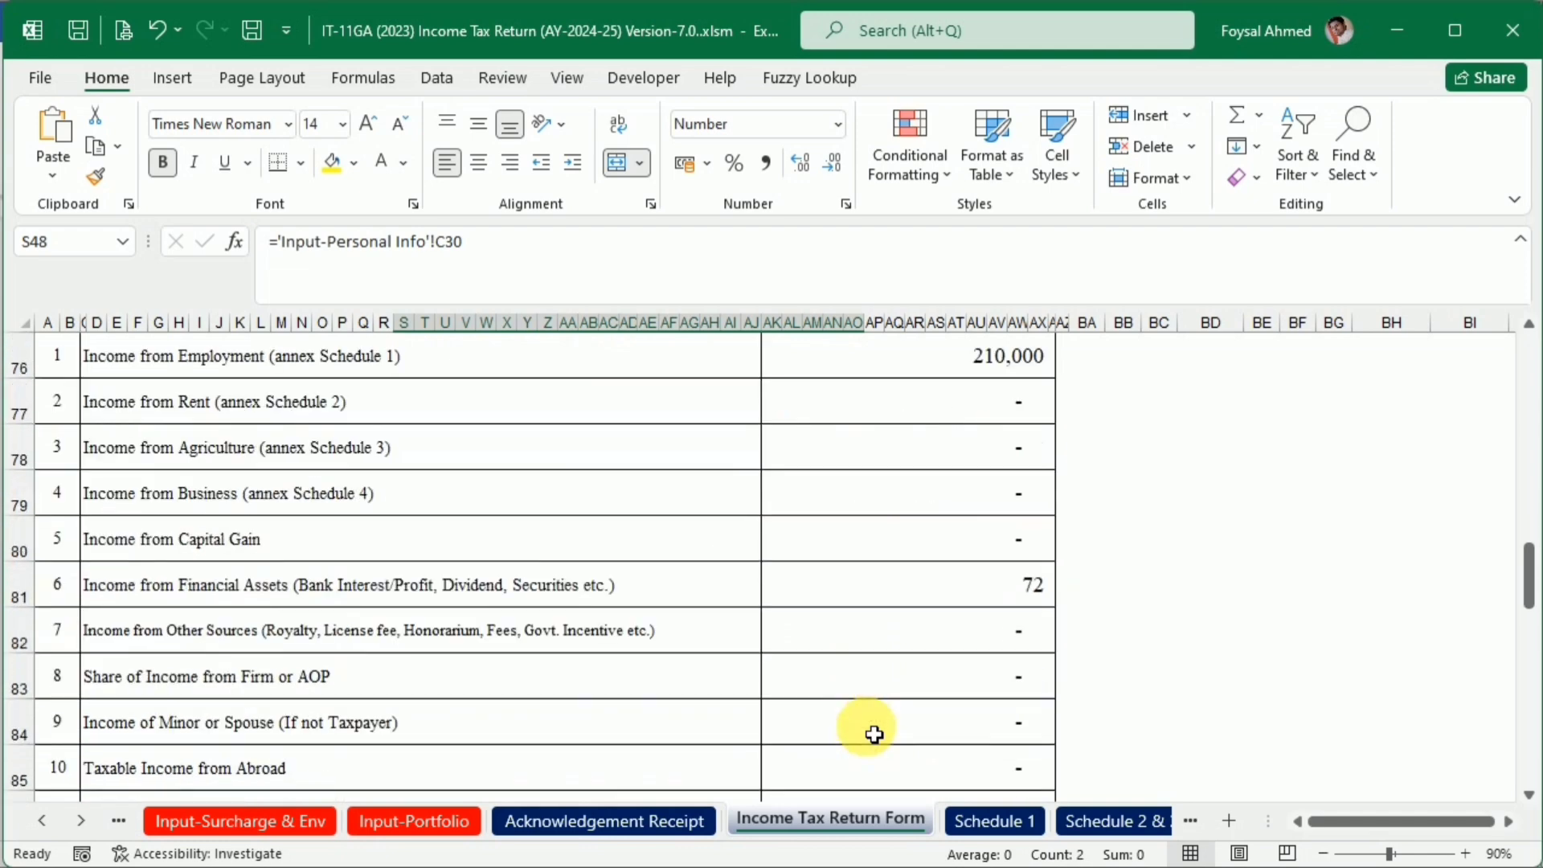
scroll(882, 620, "down", 3)
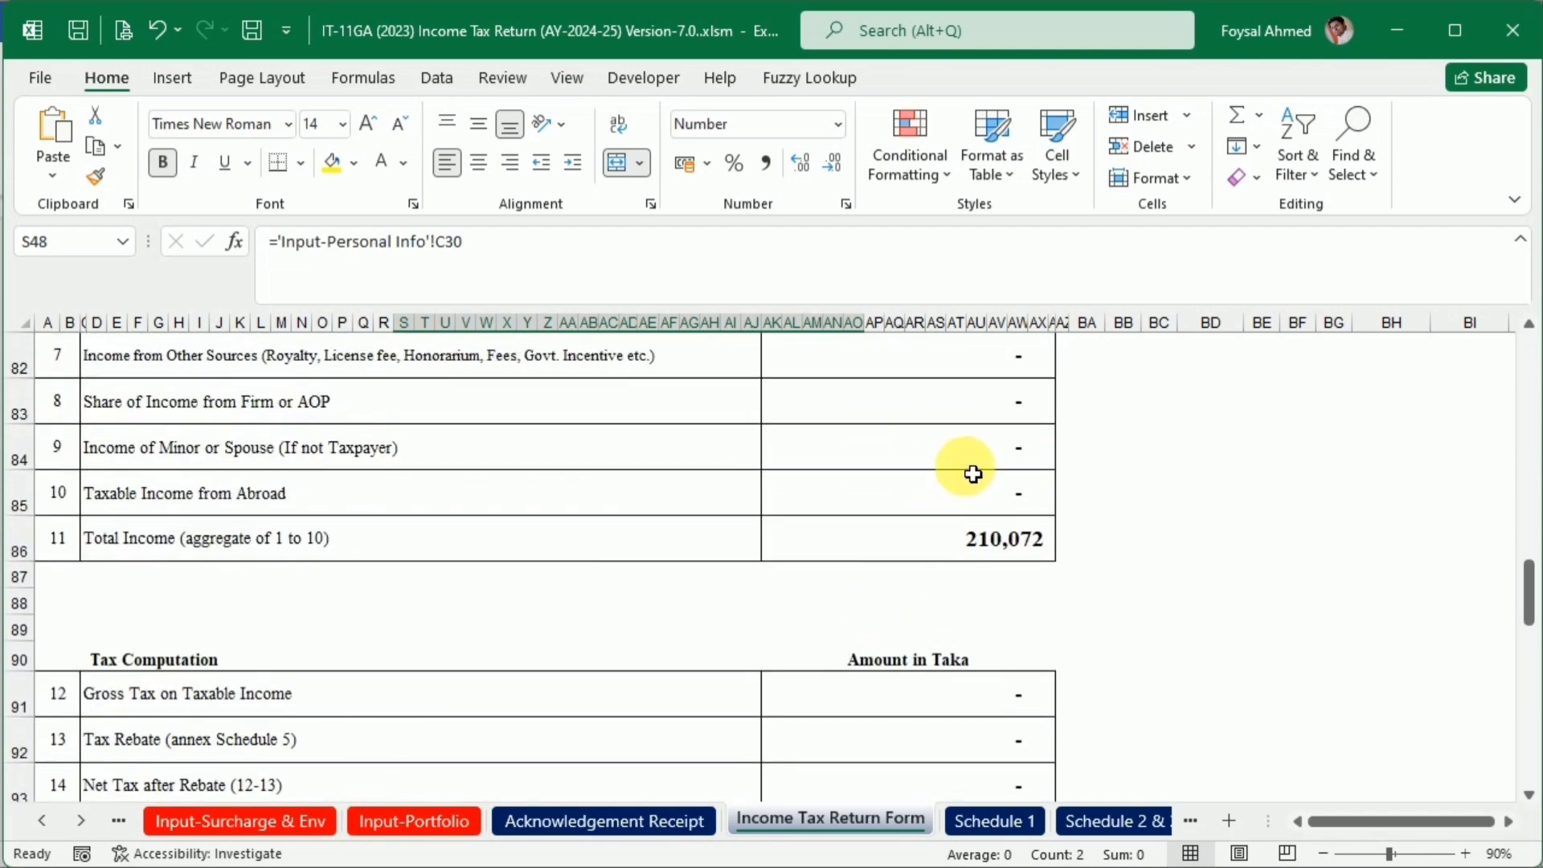
scroll(968, 482, "down", 3)
scroll(964, 504, "down", 5)
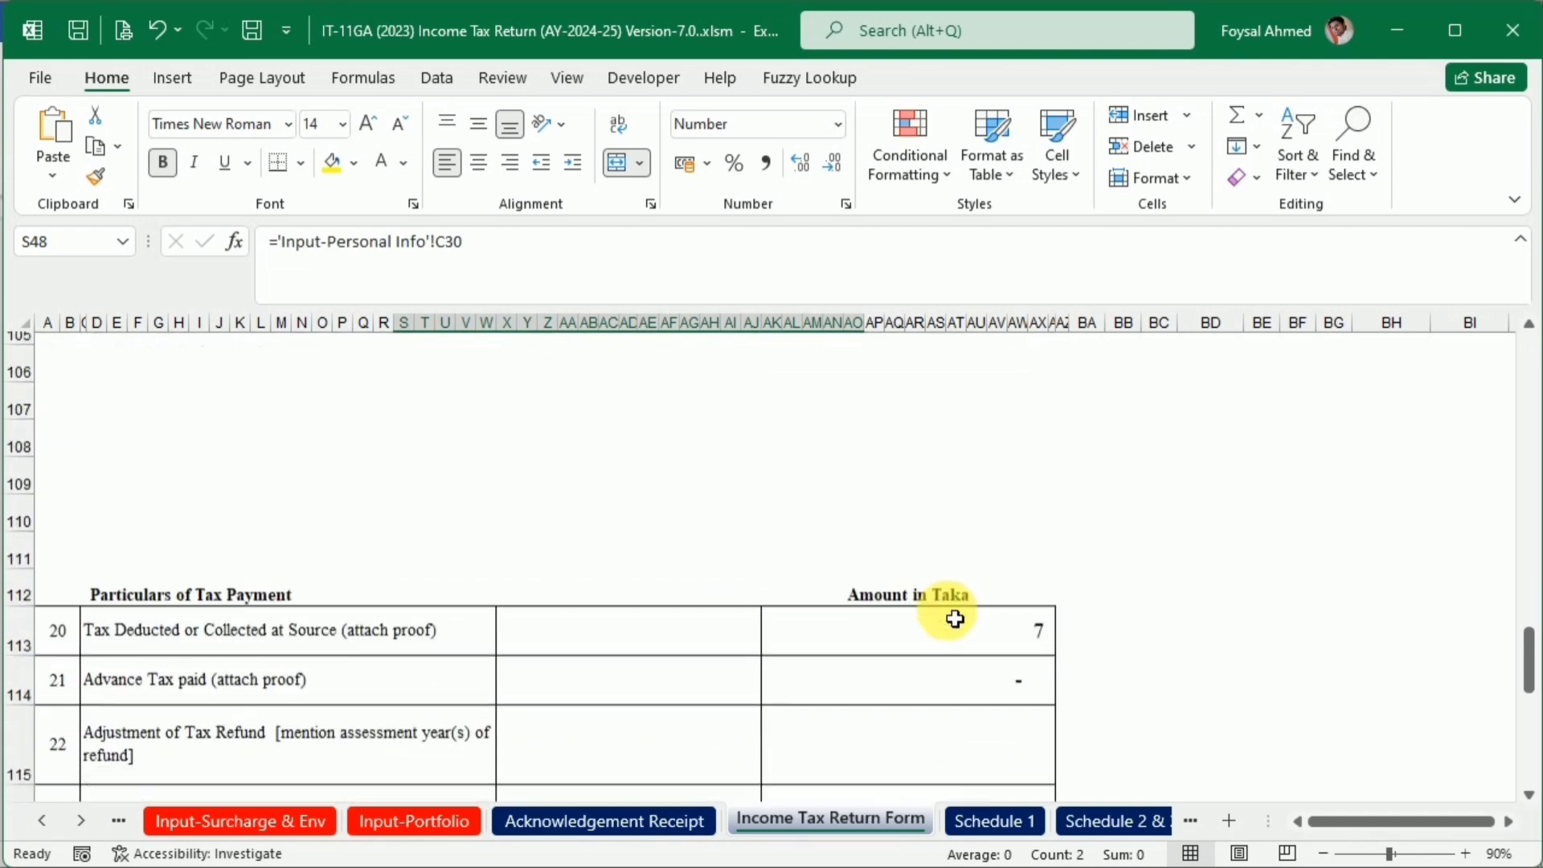
scroll(953, 618, "down", 2)
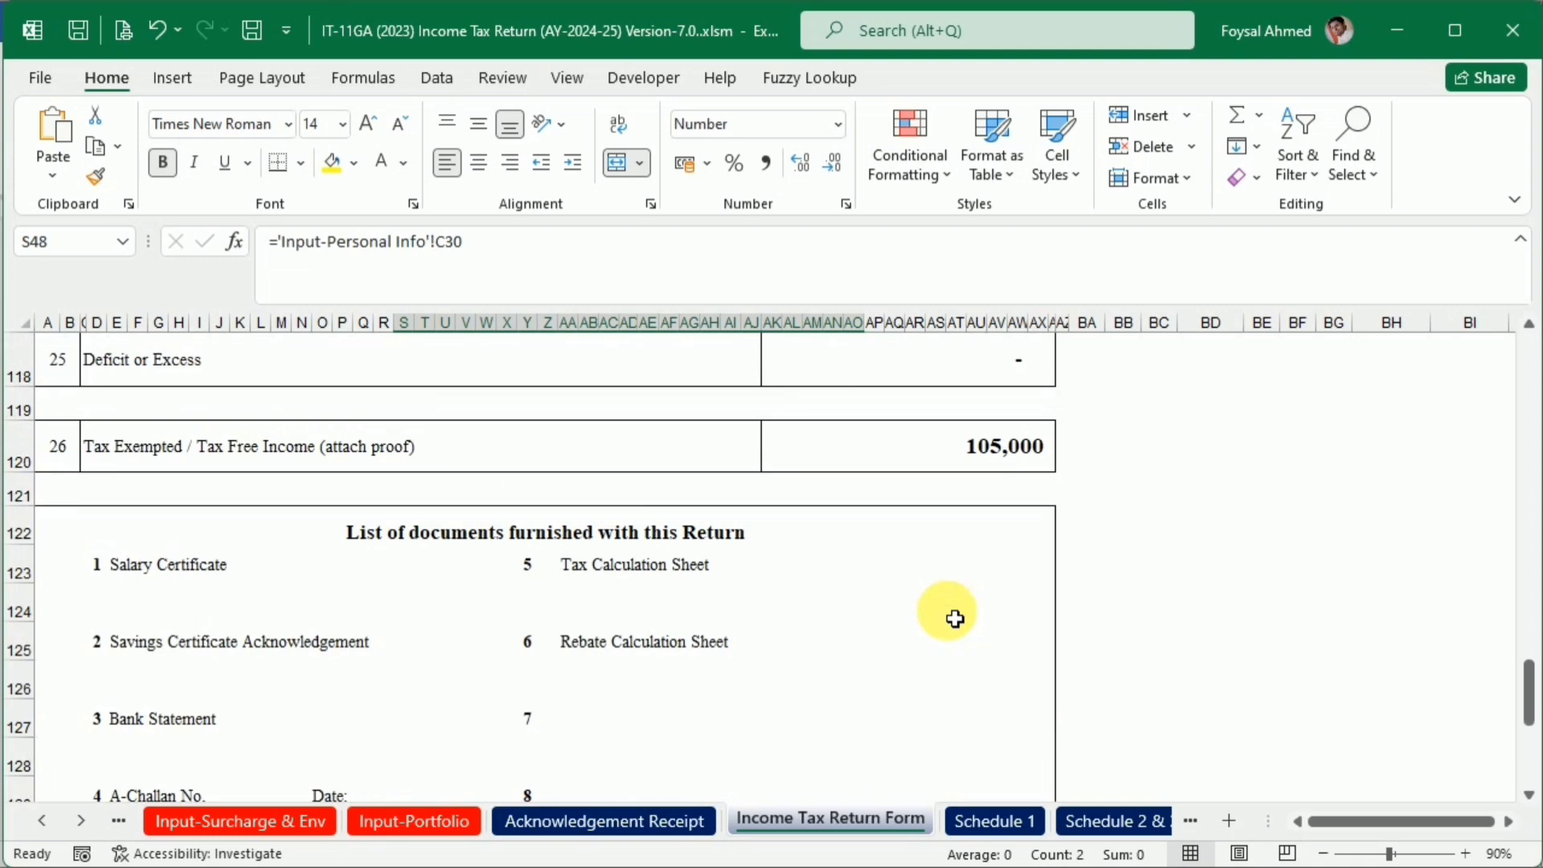
scroll(954, 619, "down", 1)
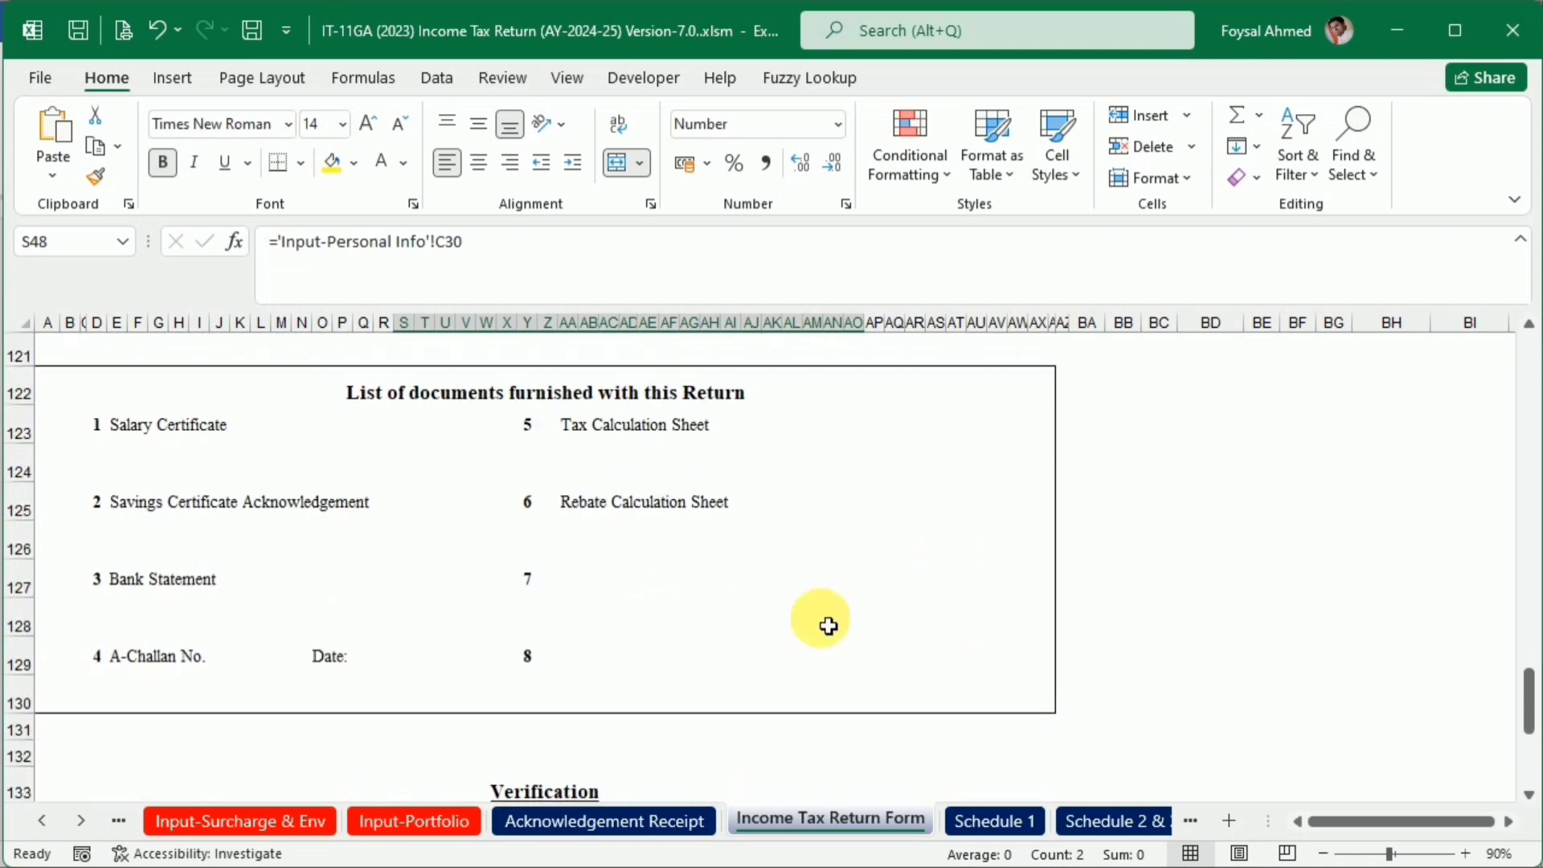
Replace item 2 of the furnished documents list, Savings Certificate Acknowledgement, with a copy of the Bank Statement entry
left_click(133, 513)
key("Delete")
left_click(117, 576)
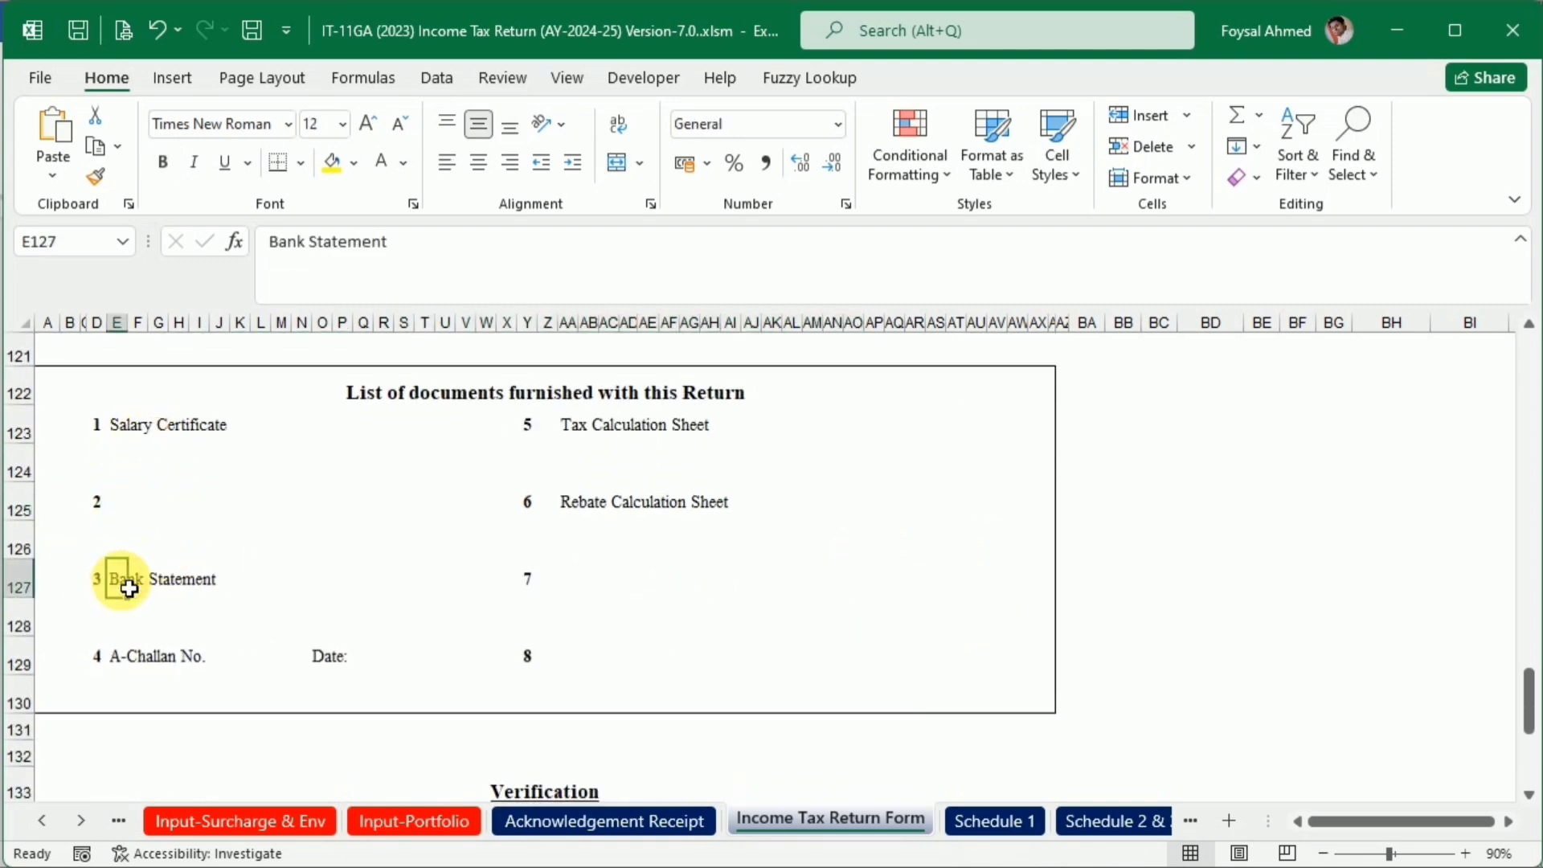
key("ctrl+c")
left_click(138, 518)
key("ctrl+v")
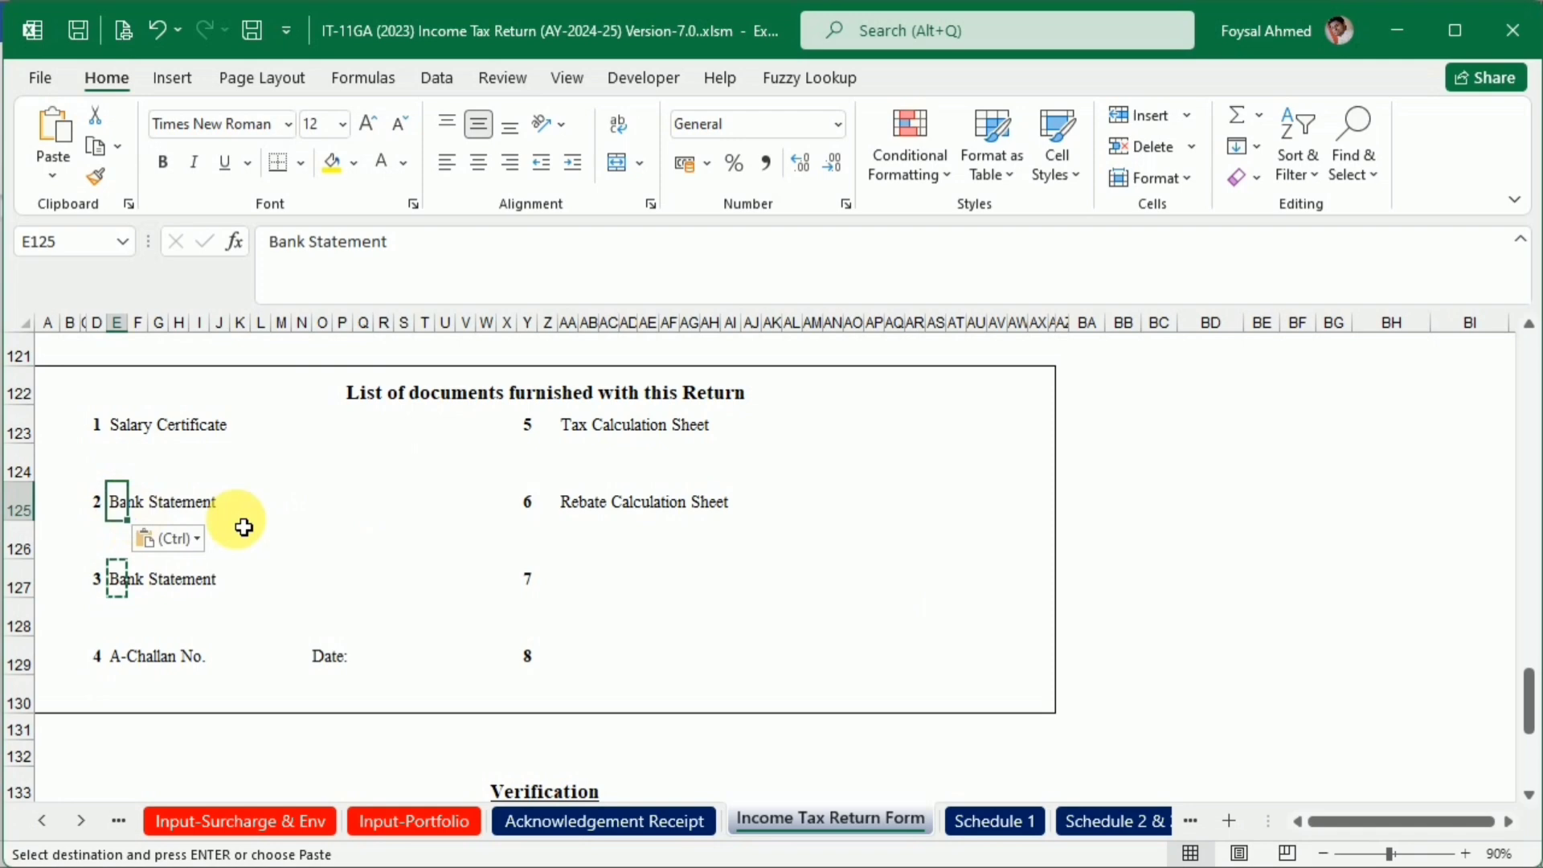
Copy the Tax Calculation Sheet entry from item 5 over the A-Challan No. entry in item 4 of the documents list
left_click(577, 438)
key("ctrl+c")
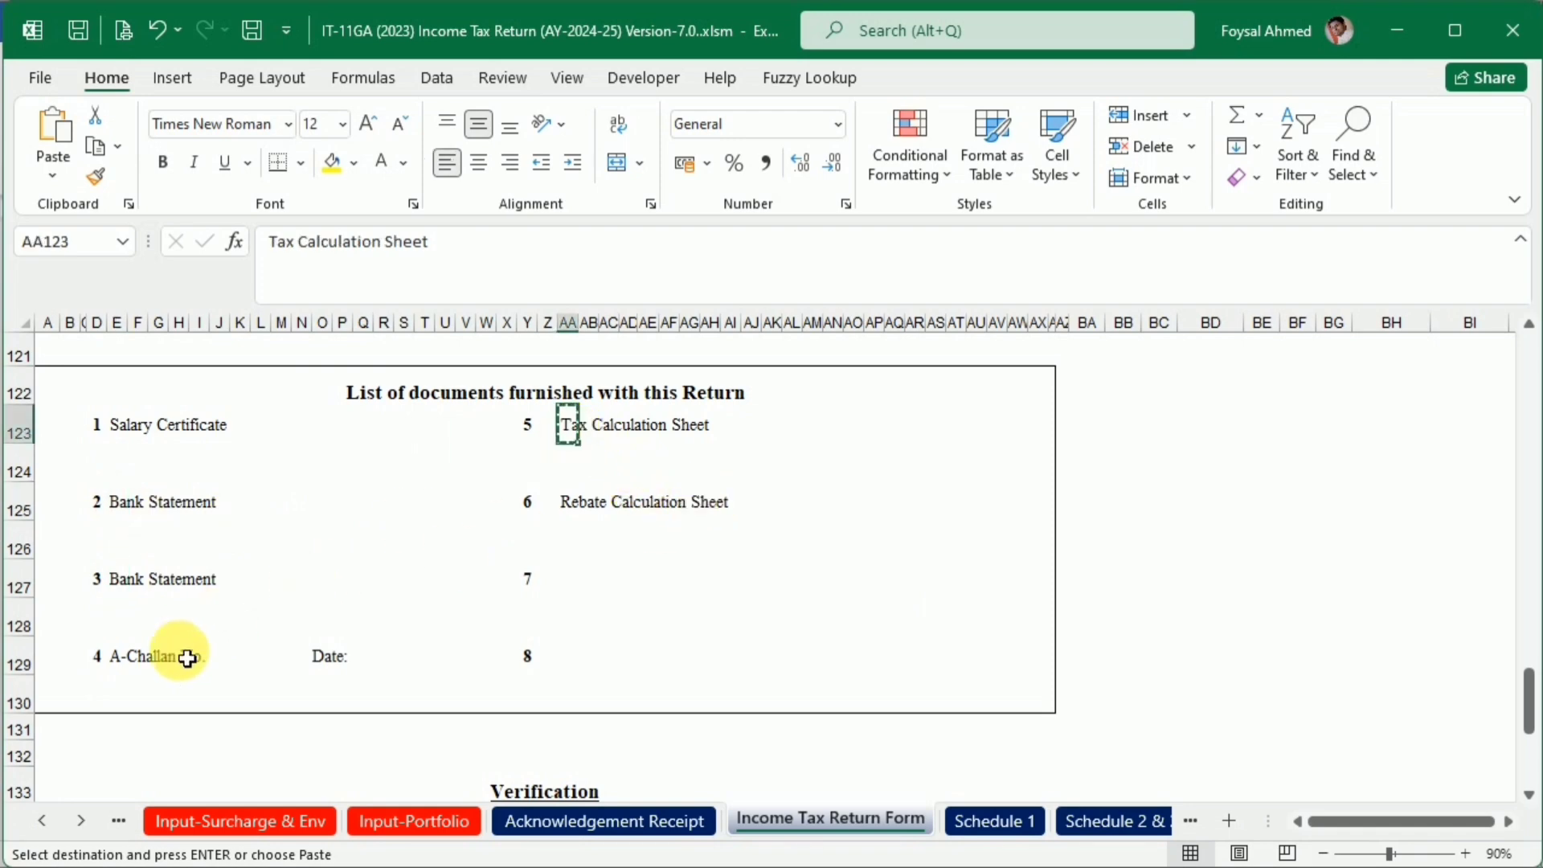
left_click(127, 661)
key("ctrl+v")
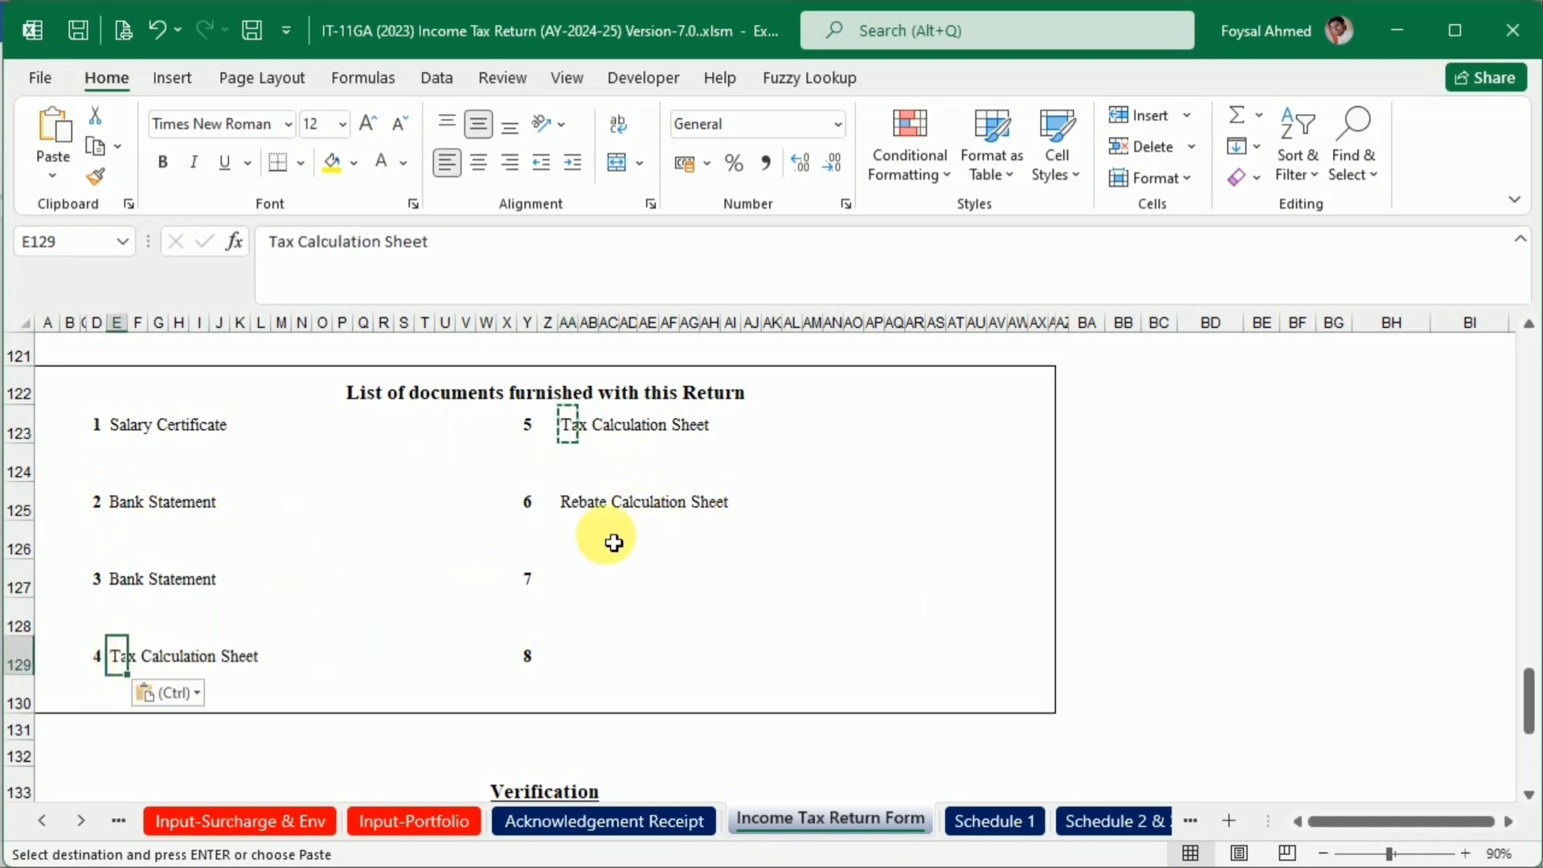
Clear the Rebate Calculation Sheet and Tax Calculation Sheet entries from items 6 and 5 of the documents list
left_click(578, 506)
key("Delete")
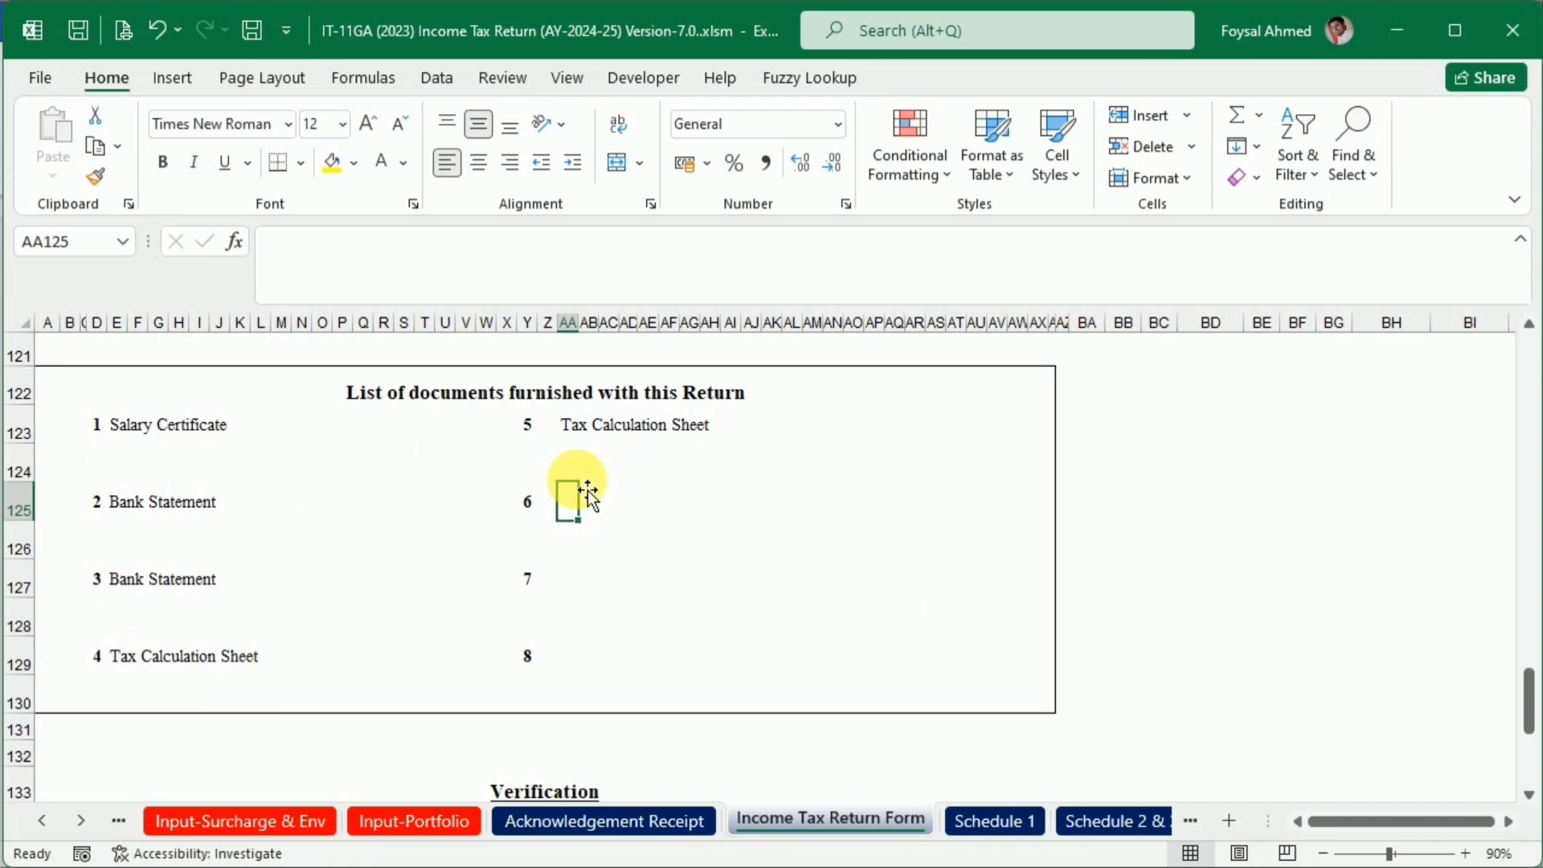
left_click(575, 441)
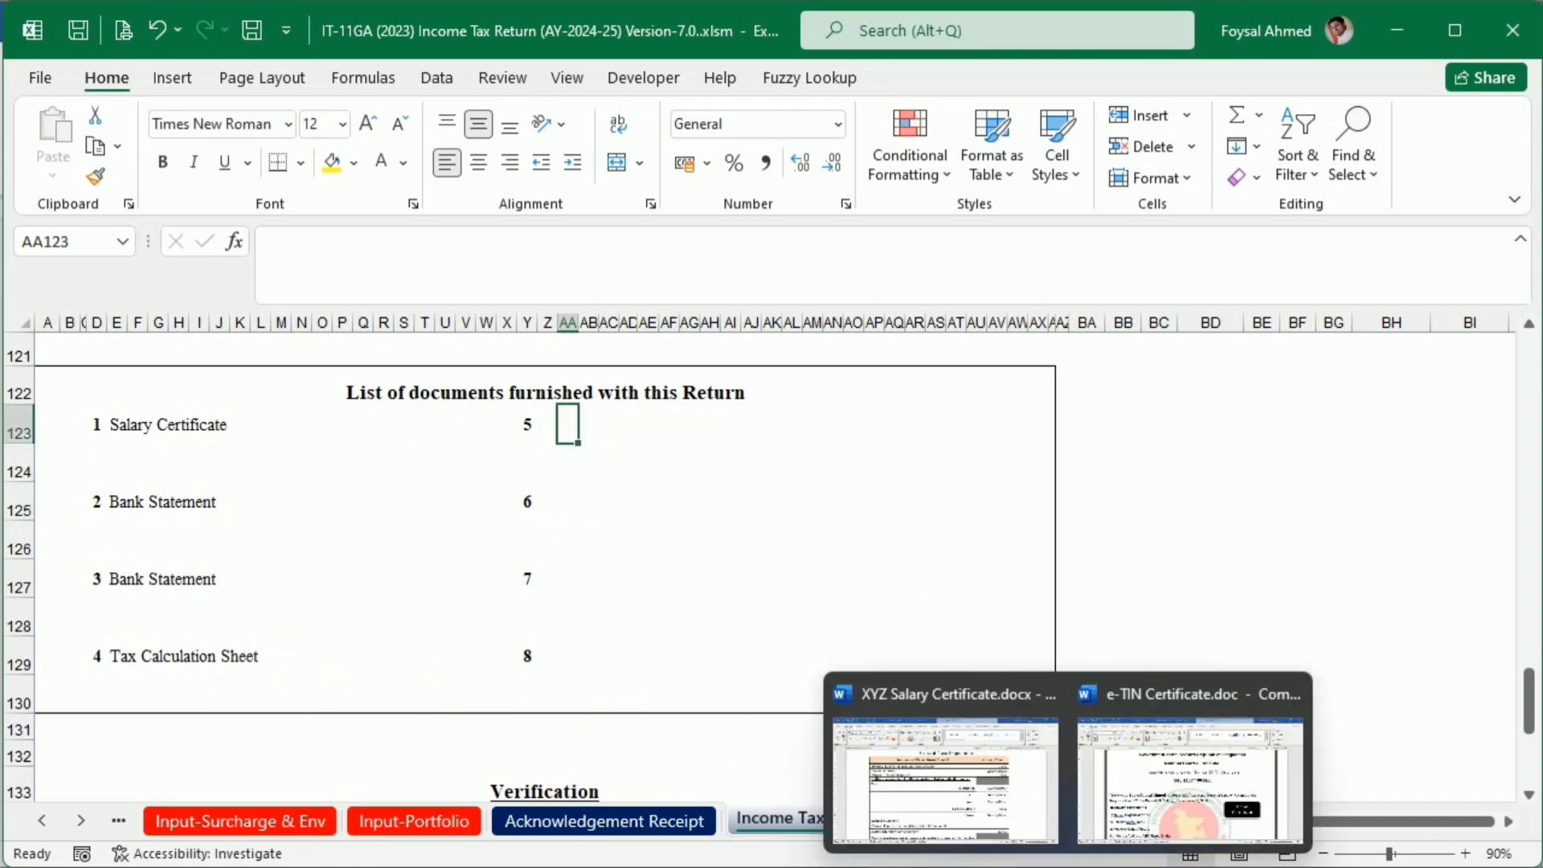
left_click(707, 572)
Change item 4 of the furnished documents list to Income Calculation Sheet
scroll(440, 625, "down", 1)
scroll(440, 625, "down", 3)
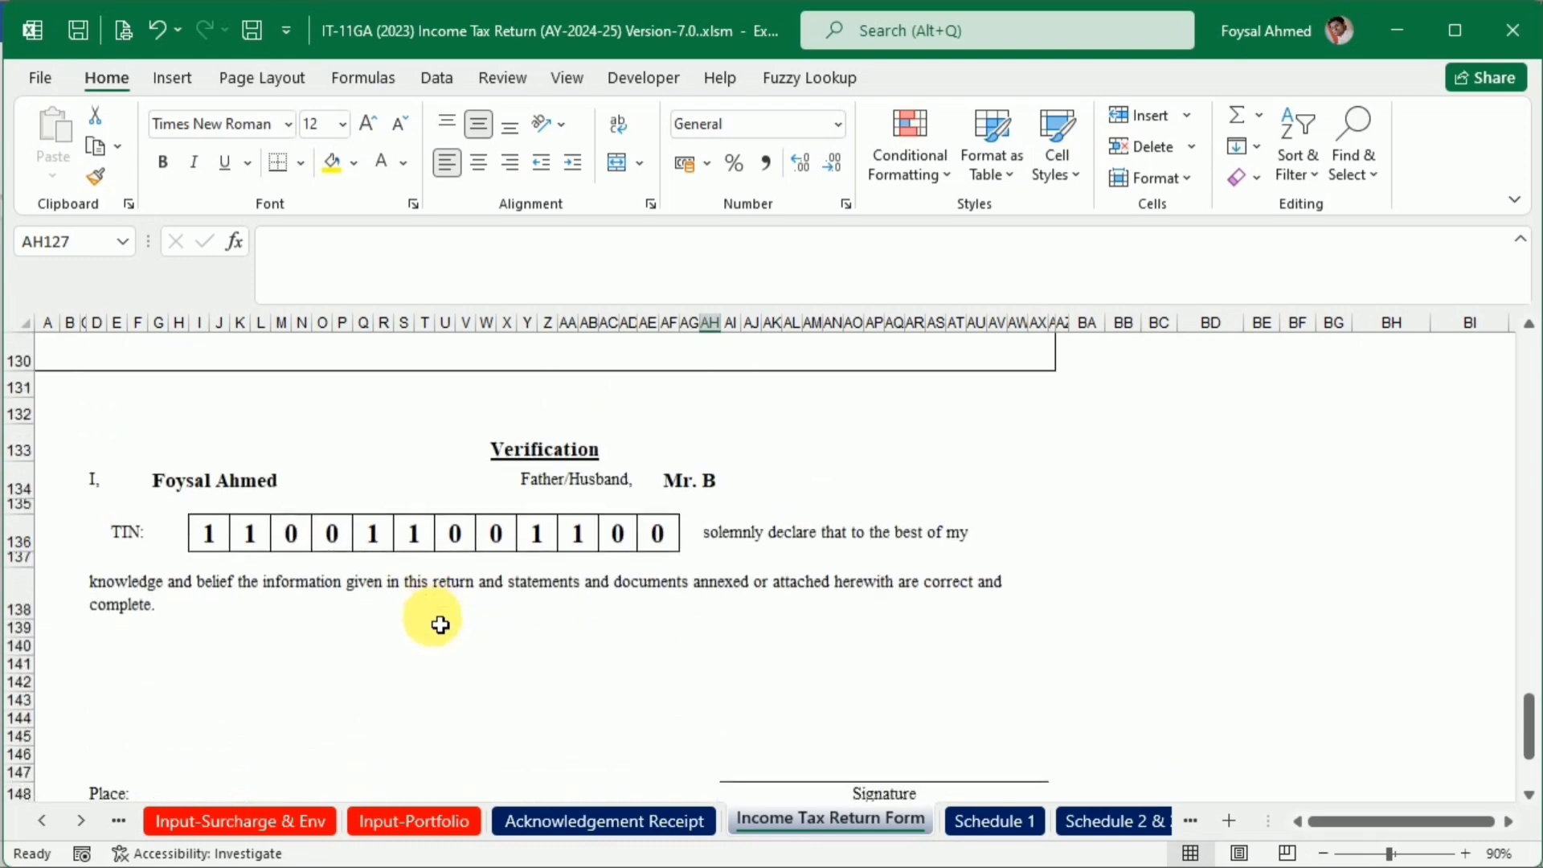
scroll(431, 619, "up", 3)
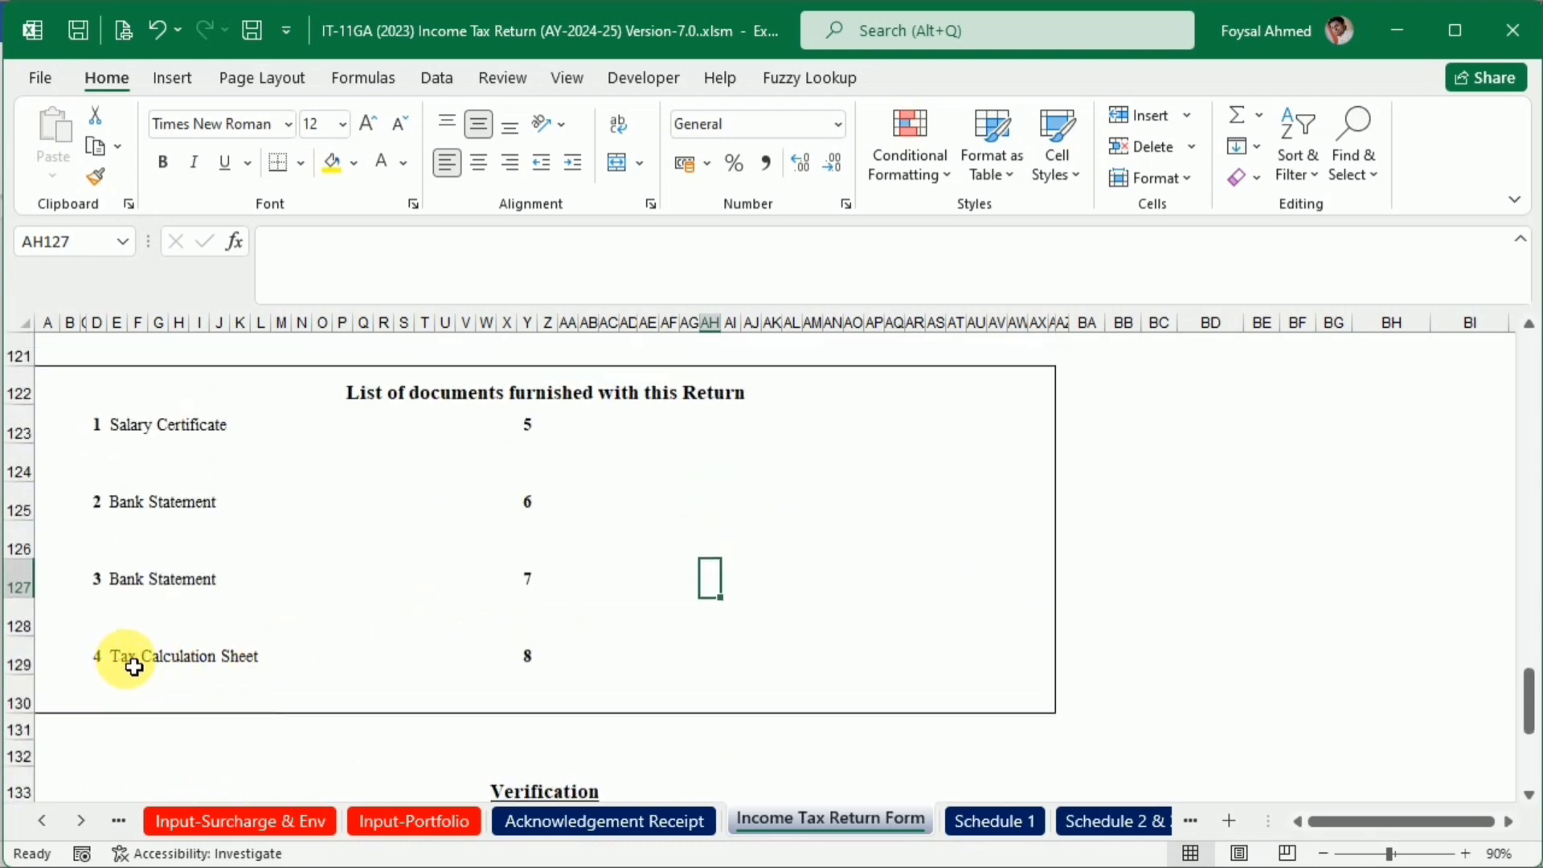
left_click(134, 667)
double_click(120, 665)
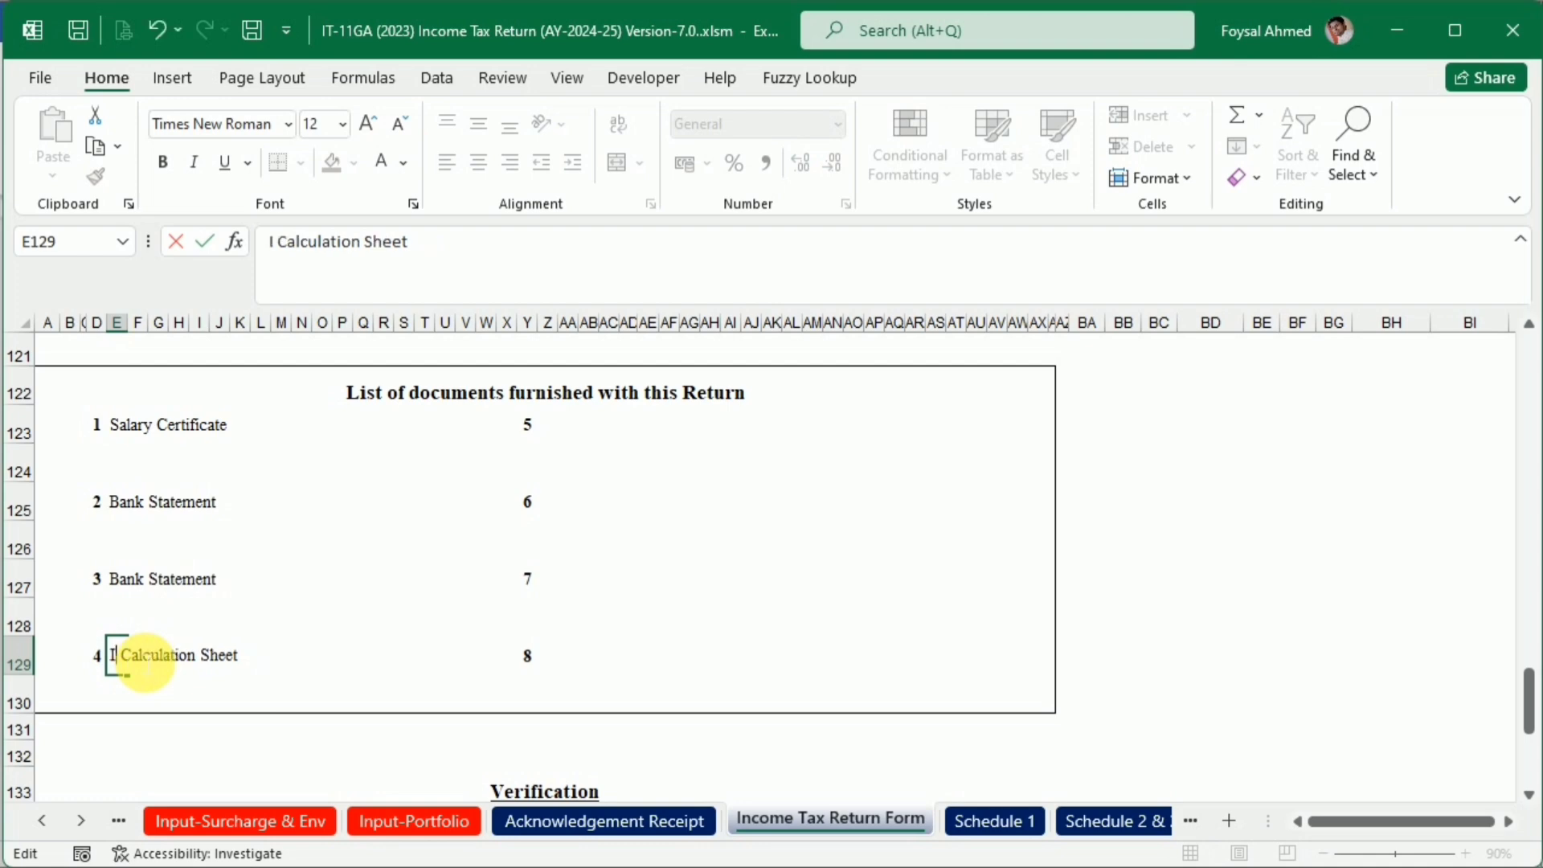
key("Return")
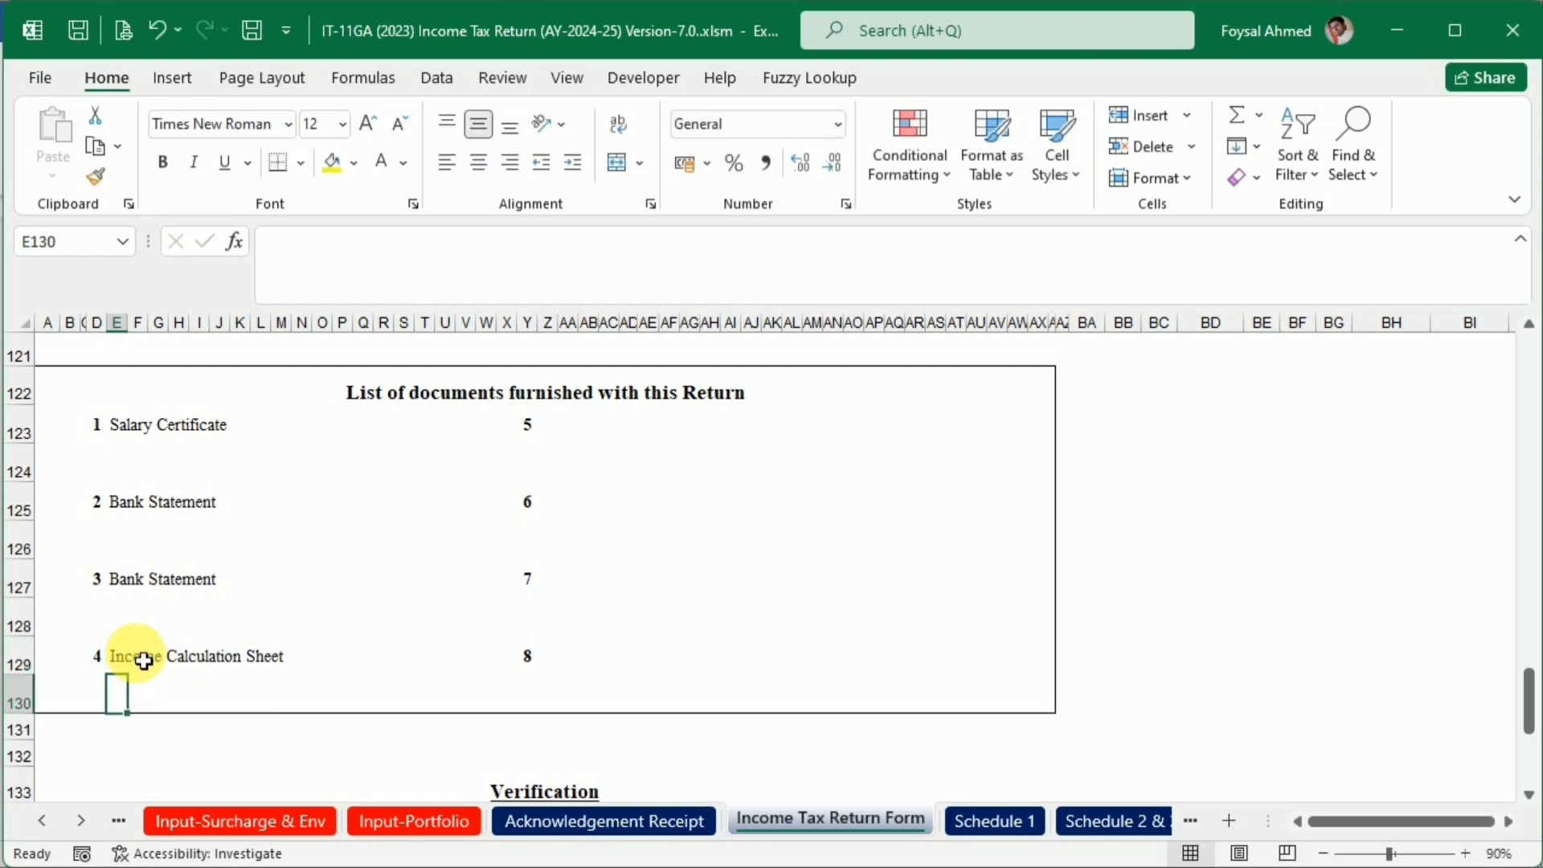
Check the Verification and signature section of the return form, and review the employment income particulars on Schedule 1
scroll(251, 640, "down", 5)
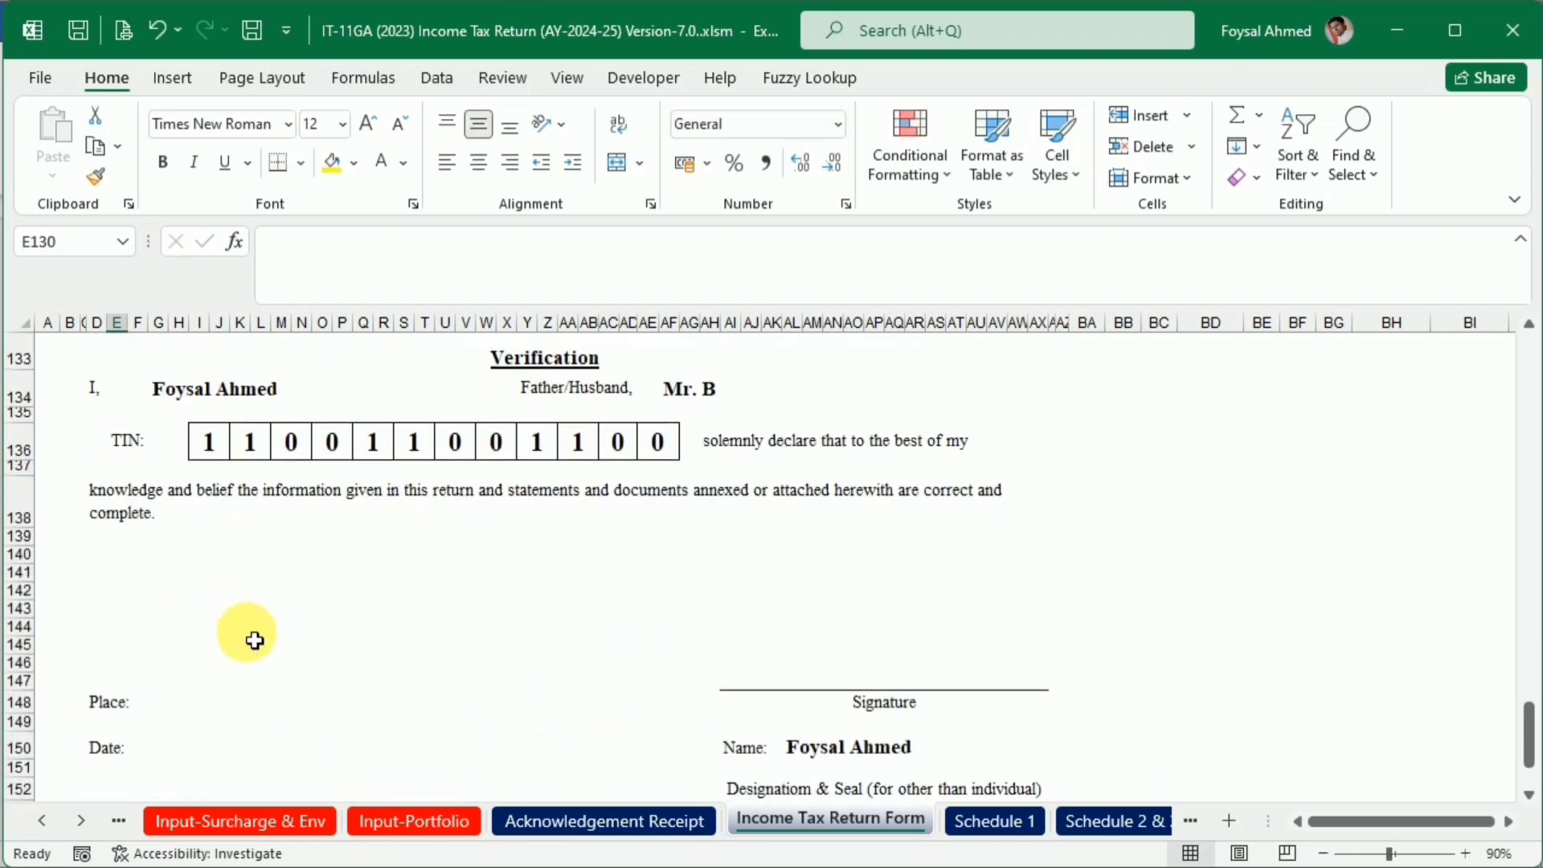
scroll(254, 640, "down", 1)
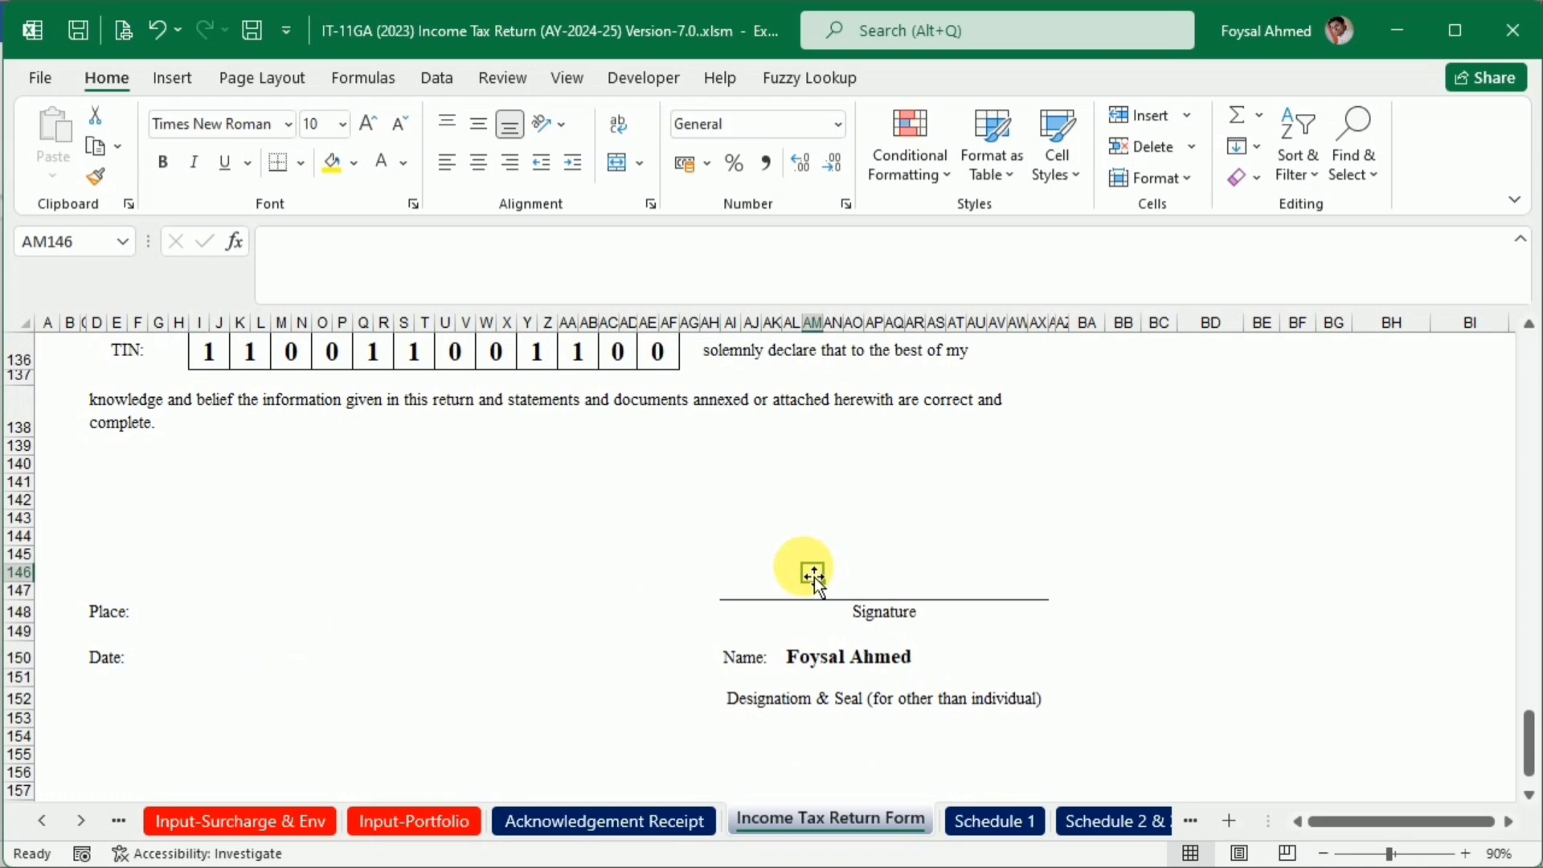
left_click(968, 820)
scroll(661, 555, "down", 1)
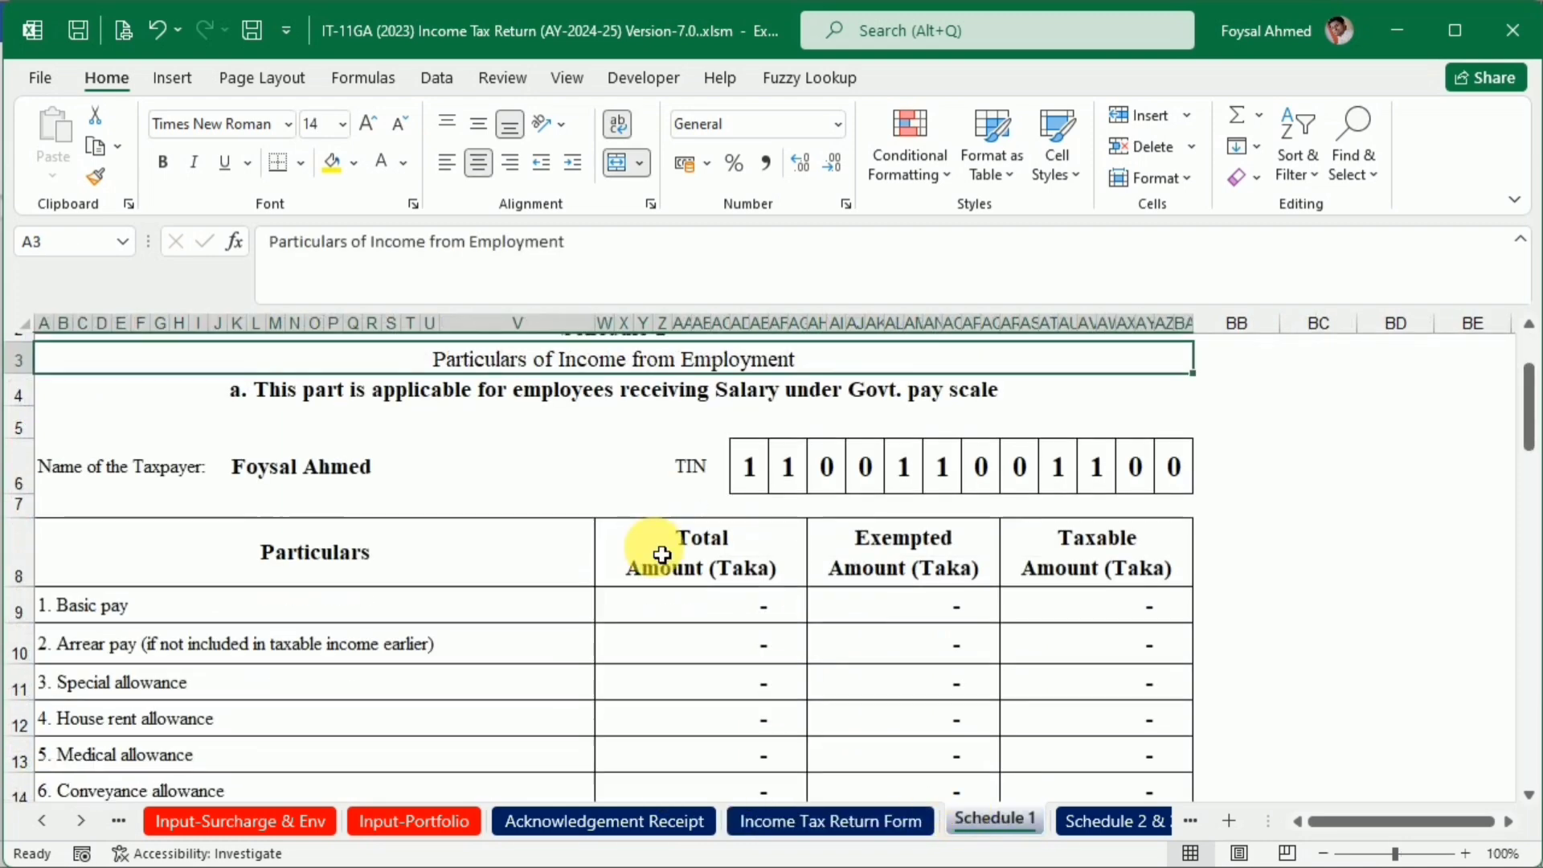
scroll(662, 554, "down", 10)
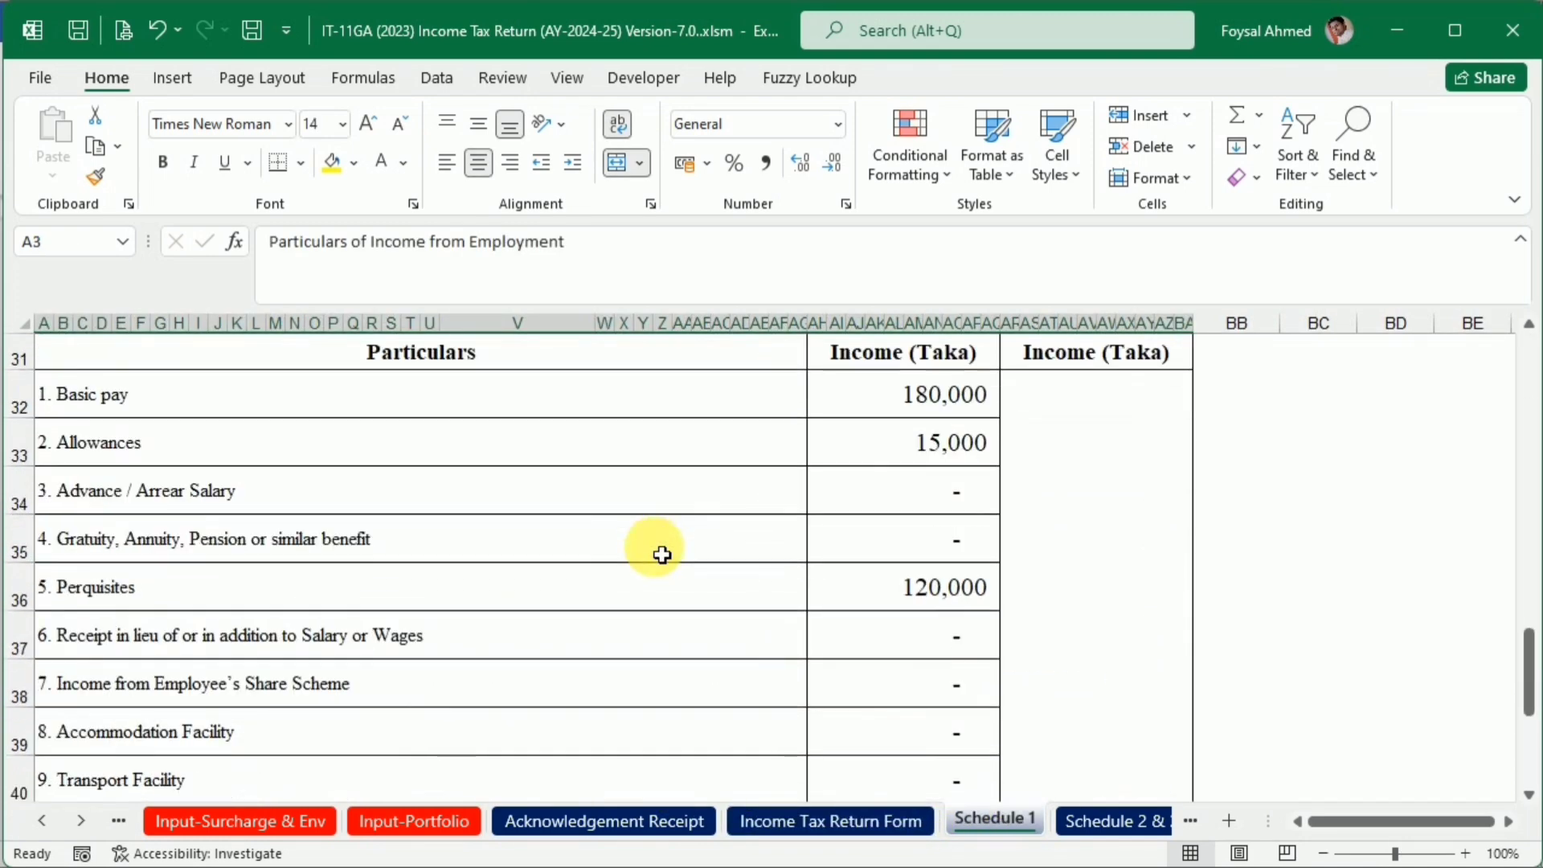
scroll(968, 647, "down", 6)
scroll(968, 648, "up", 7)
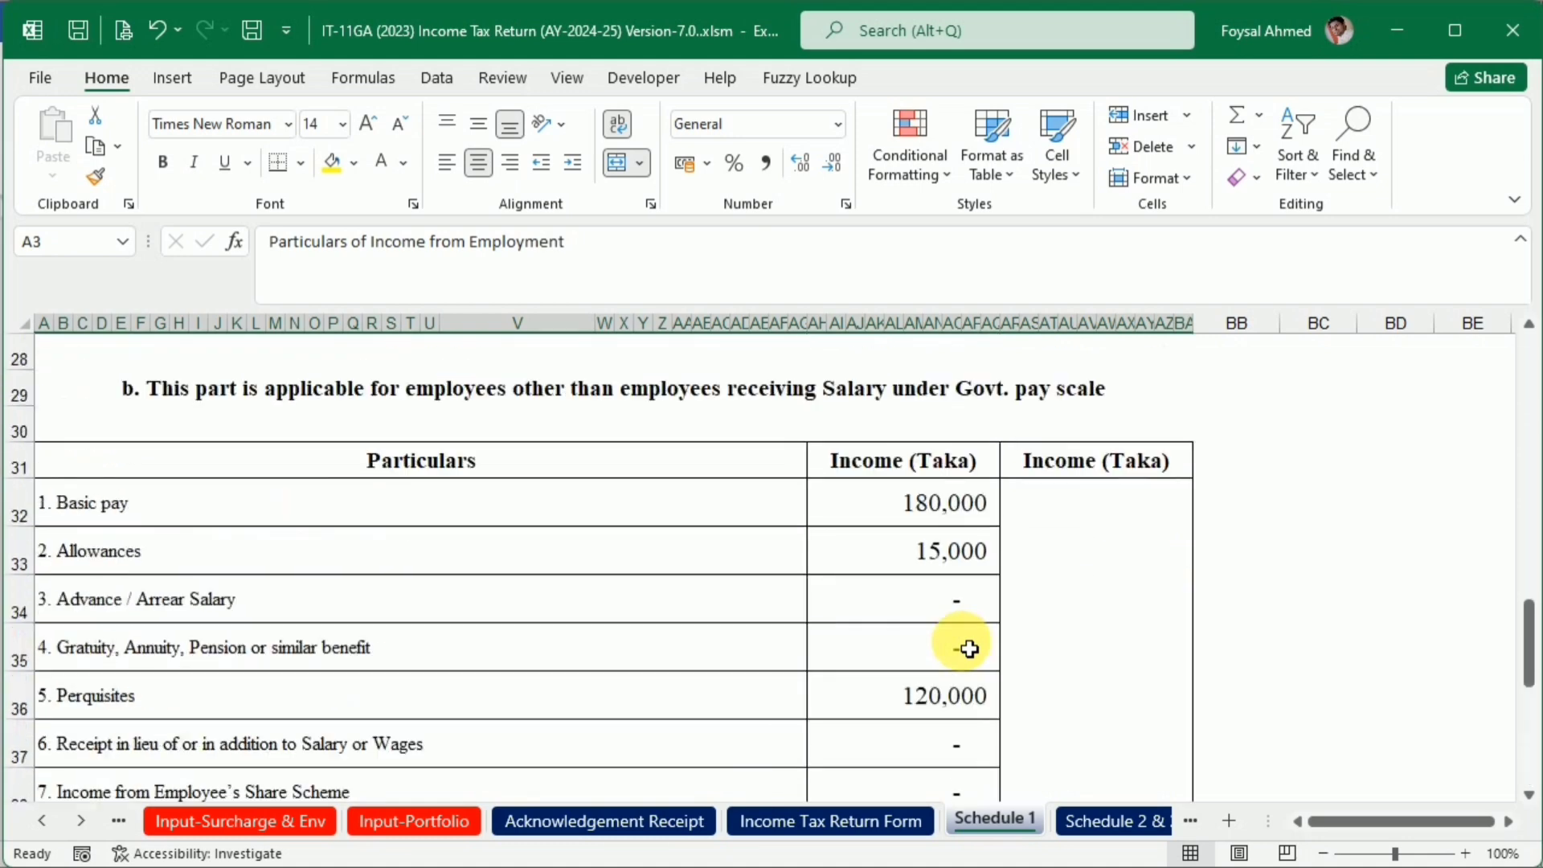
scroll(968, 648, "up", 6)
Apply the current font color to the Nature of Agriculture value in K31 on Schedule 2 & 3, and look over the rent particulars
left_click(1086, 823)
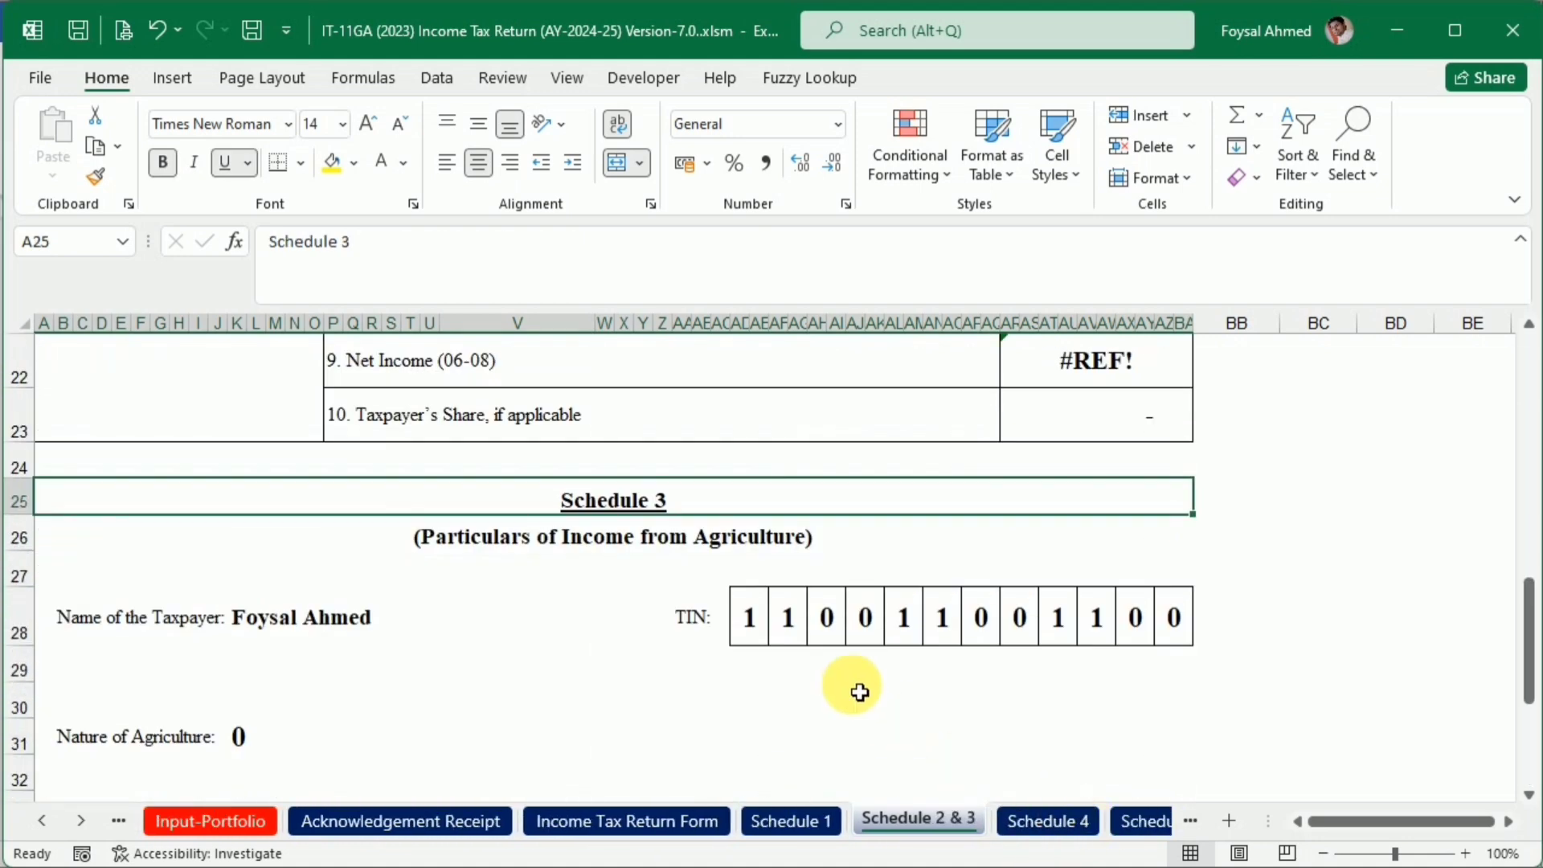
left_click(244, 751)
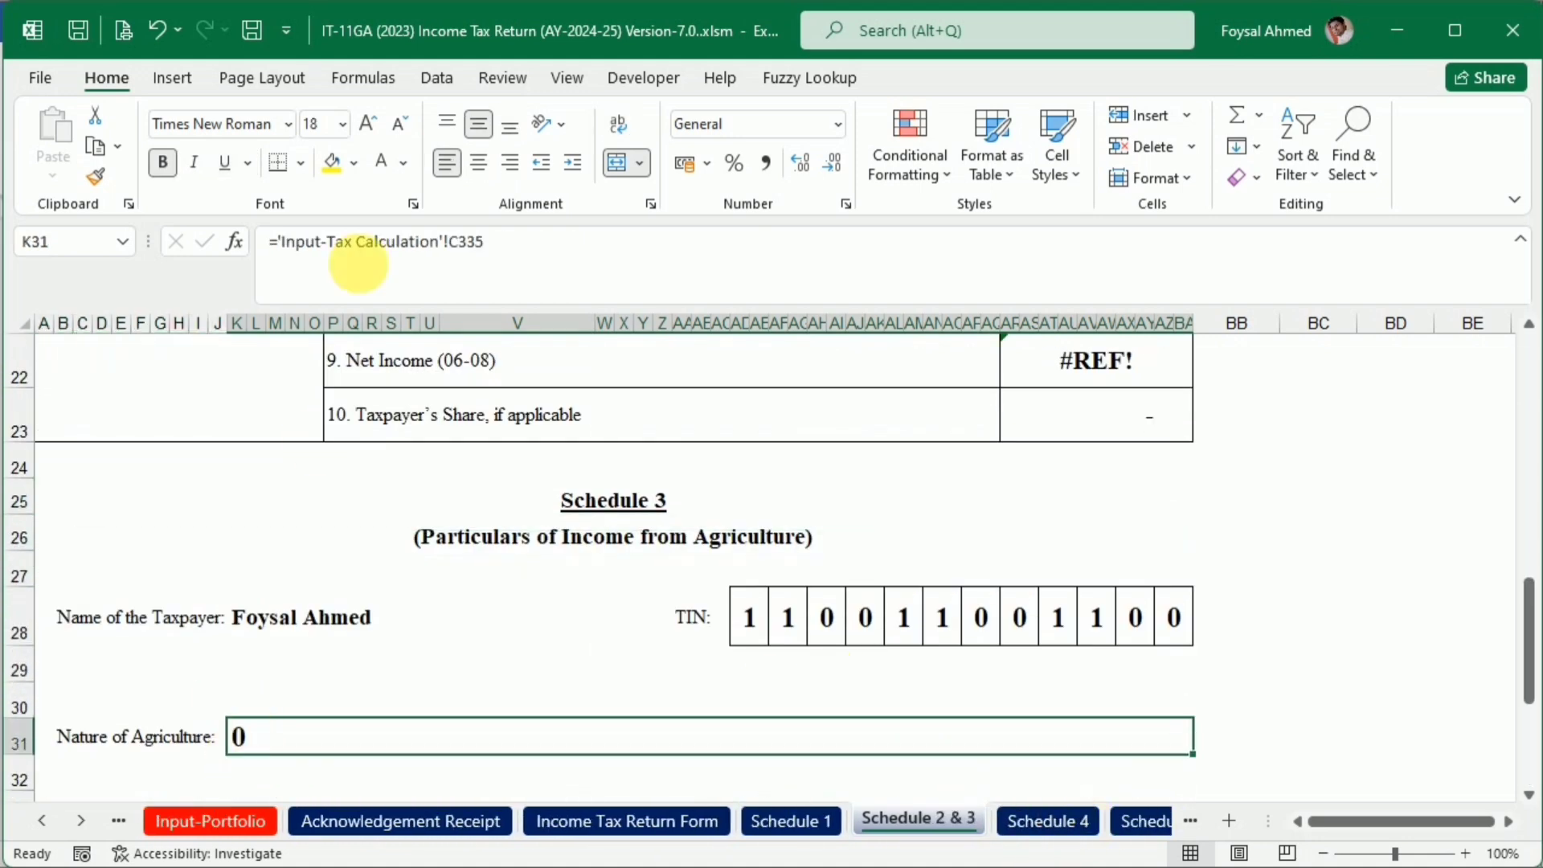
left_click(382, 161)
scroll(852, 629, "down", 4)
scroll(852, 629, "up", 10)
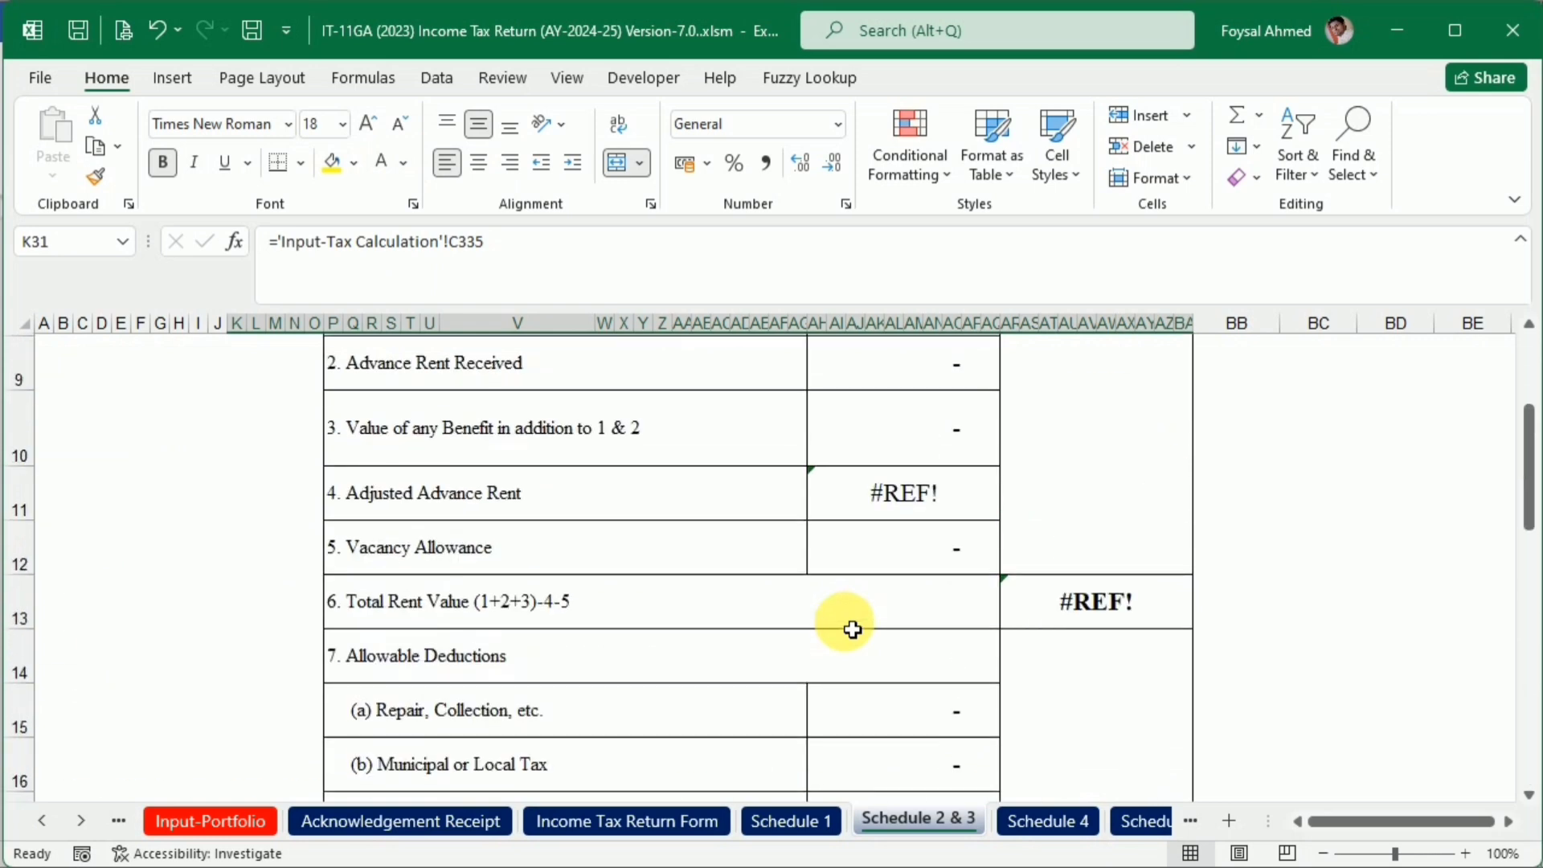
On Schedule 4, apply the current font color to the business name, business address and nature of business values
left_click(1038, 819)
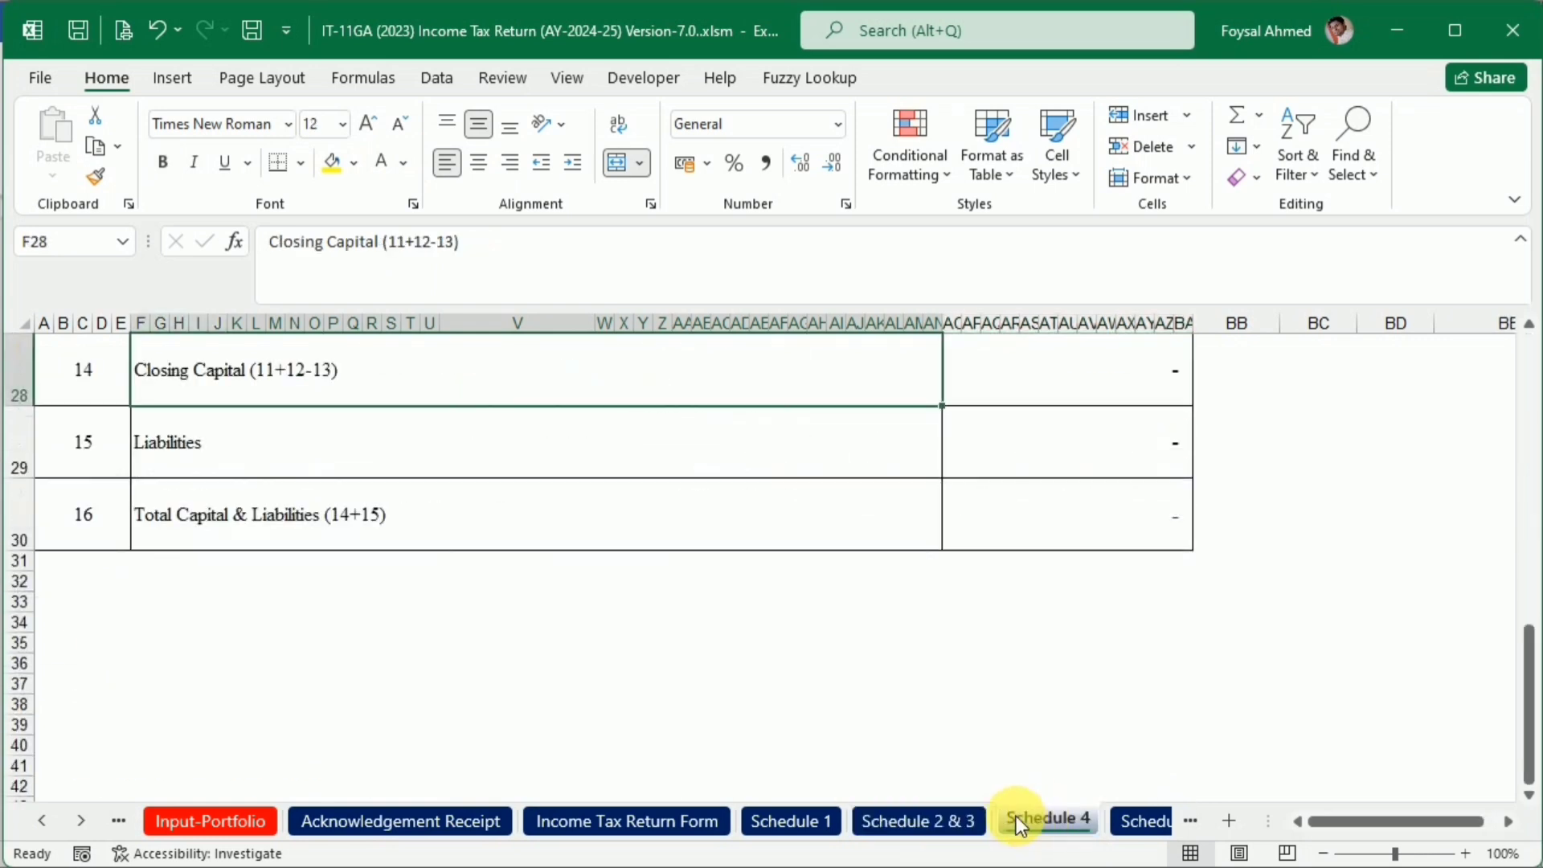
scroll(511, 611, "up", 8)
scroll(511, 612, "up", 3)
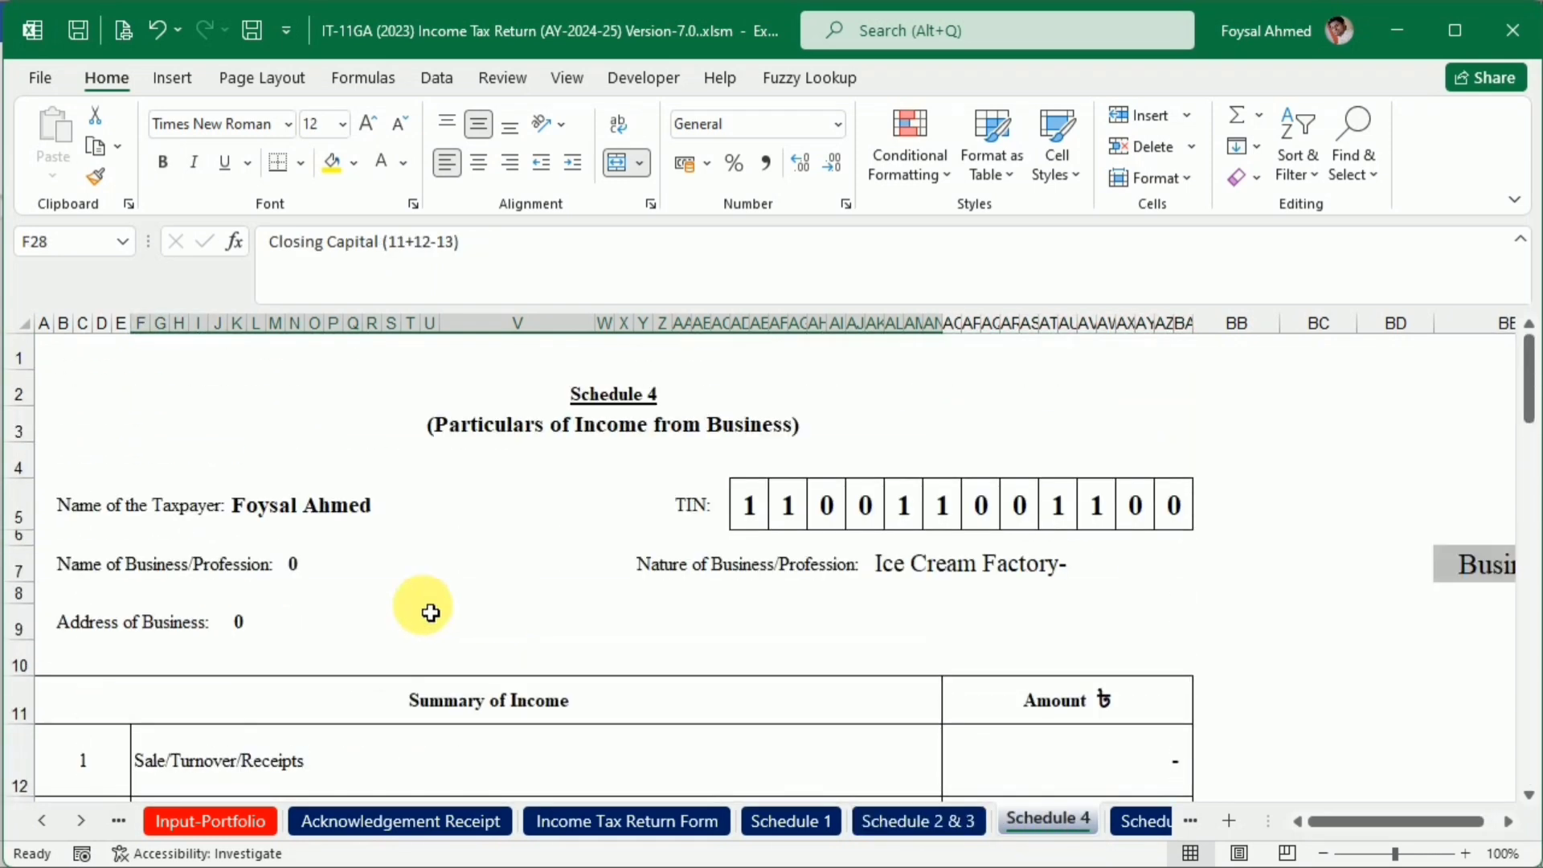
left_click(294, 563)
left_click(238, 638, "ctrl")
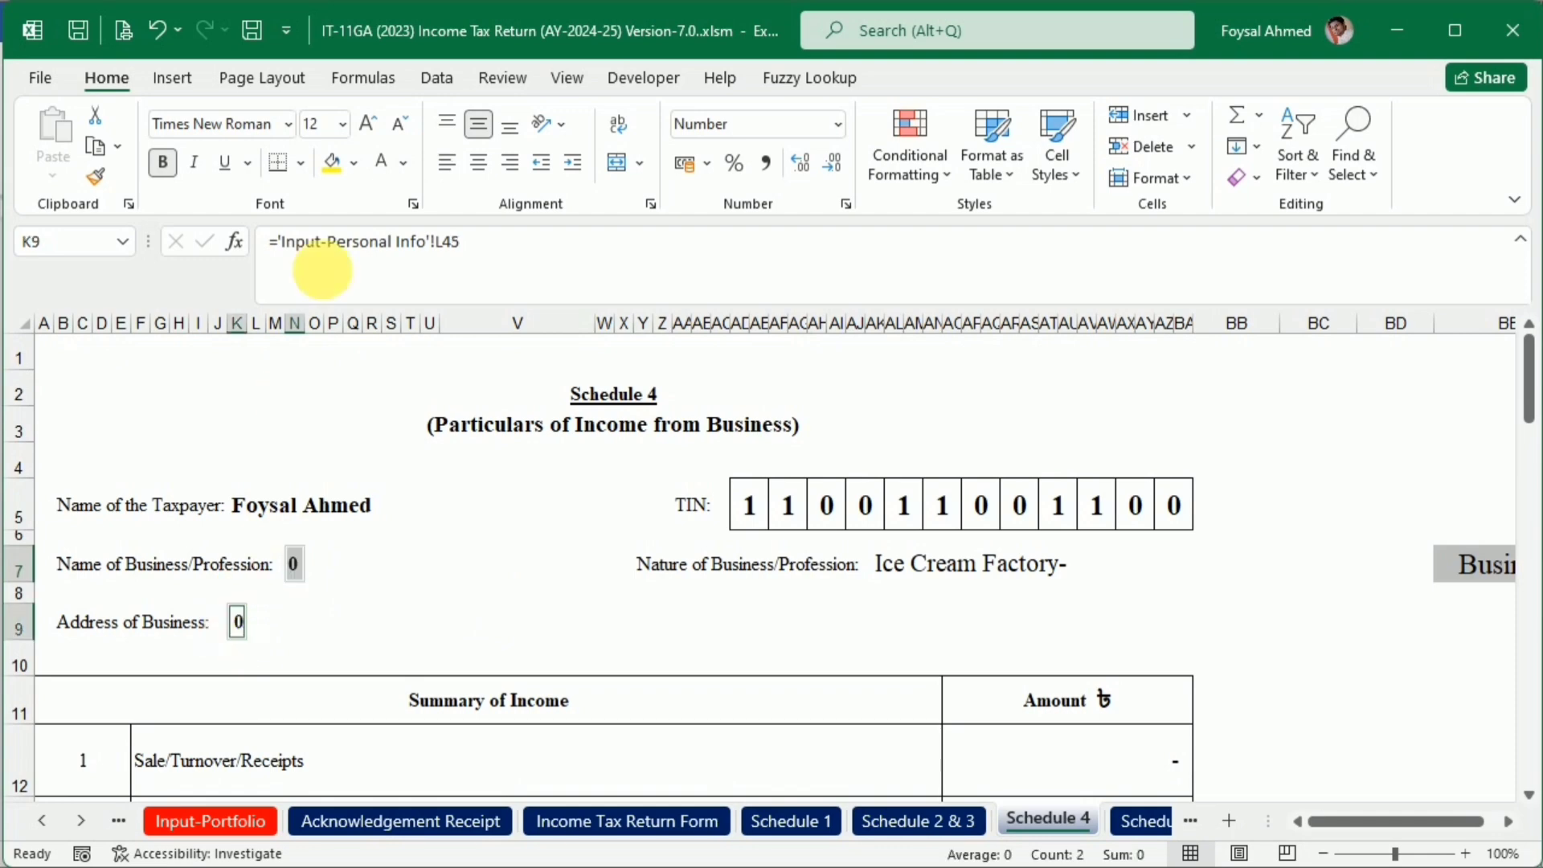
left_click(381, 162)
left_click(1056, 572)
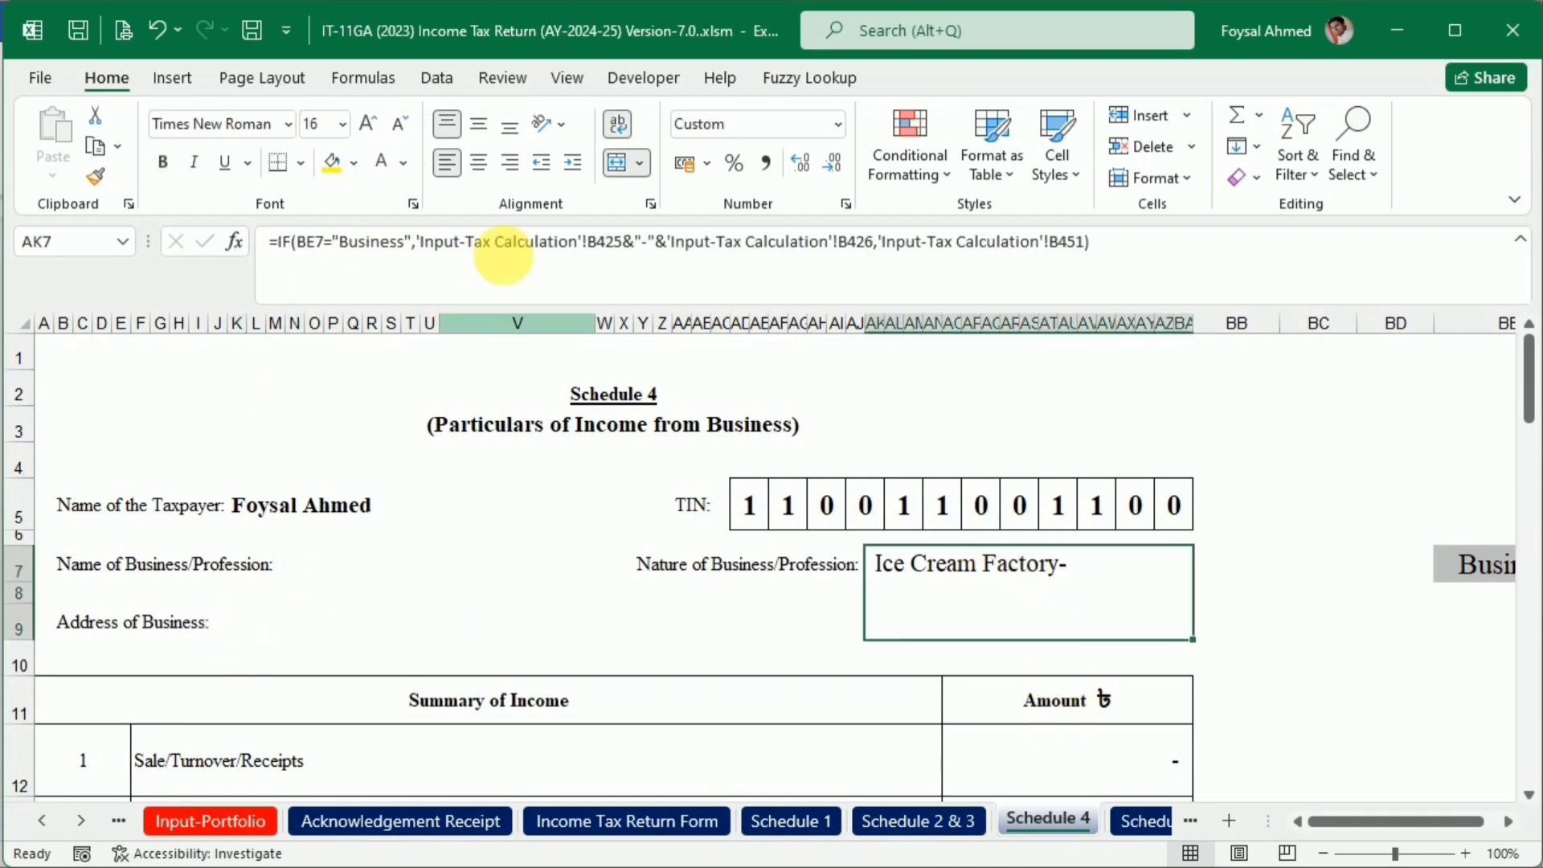
left_click(382, 161)
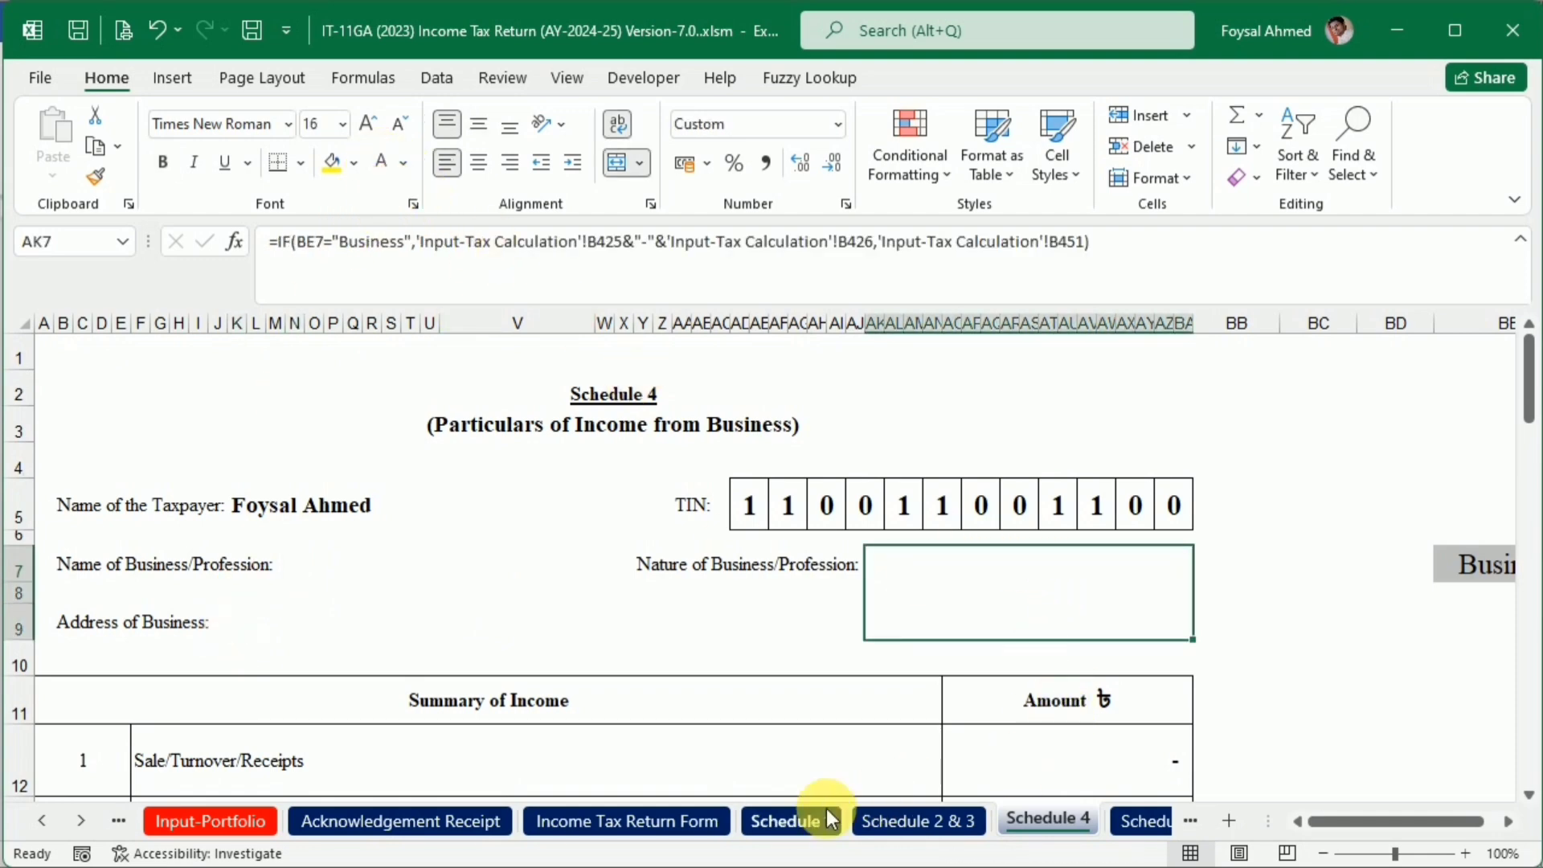
Review the investment tax credit particulars on Schedule 5 and the lifestyle expenses statement and verification on IT-10BB (2023)
left_click(1139, 818)
scroll(579, 568, "up", 1)
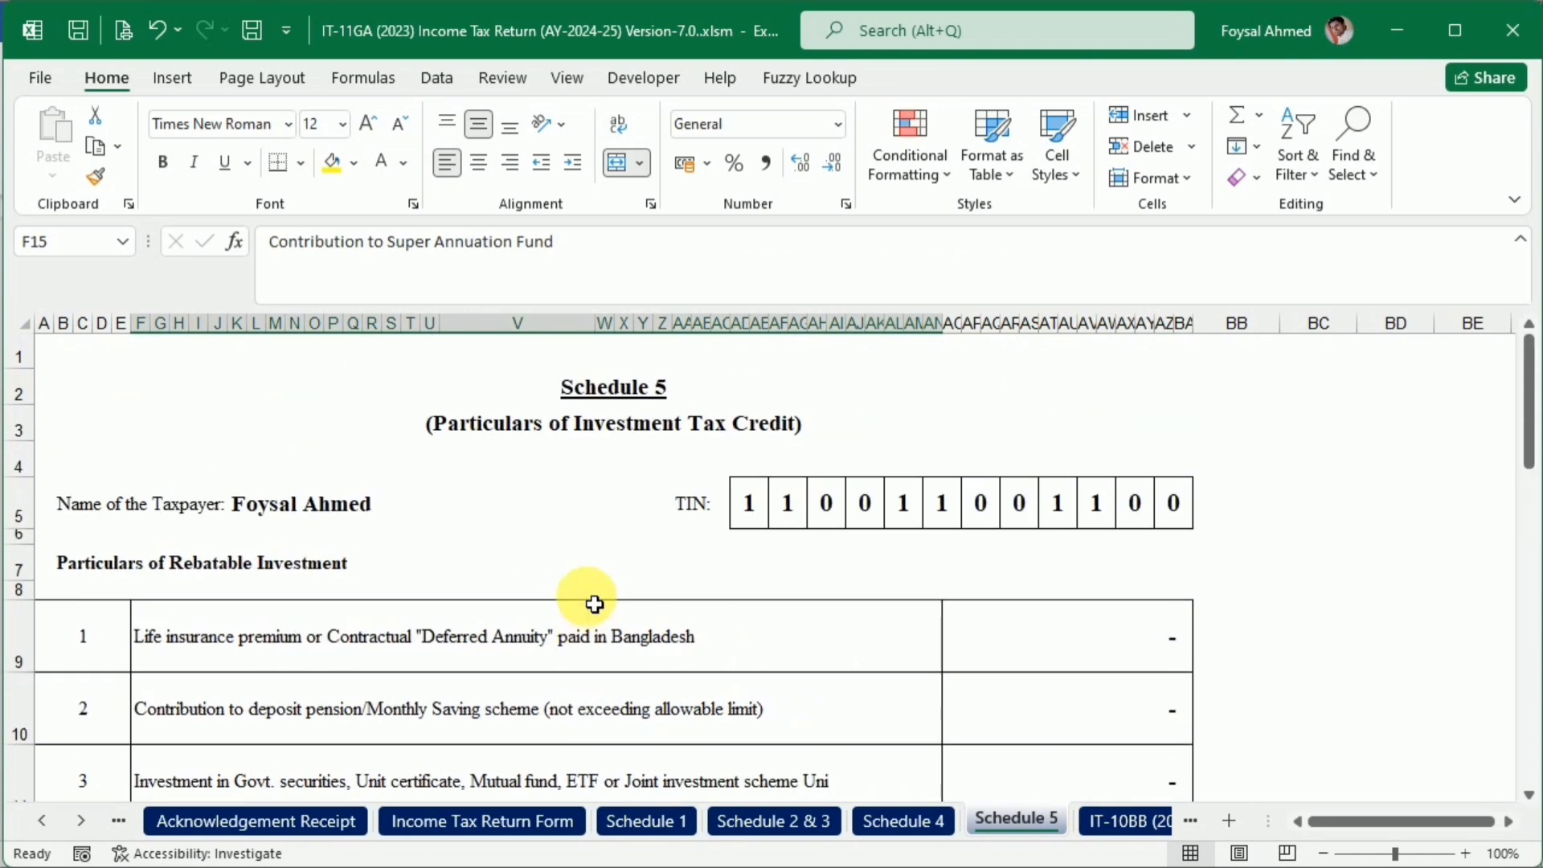
scroll(593, 594, "down", 6)
scroll(594, 604, "up", 6)
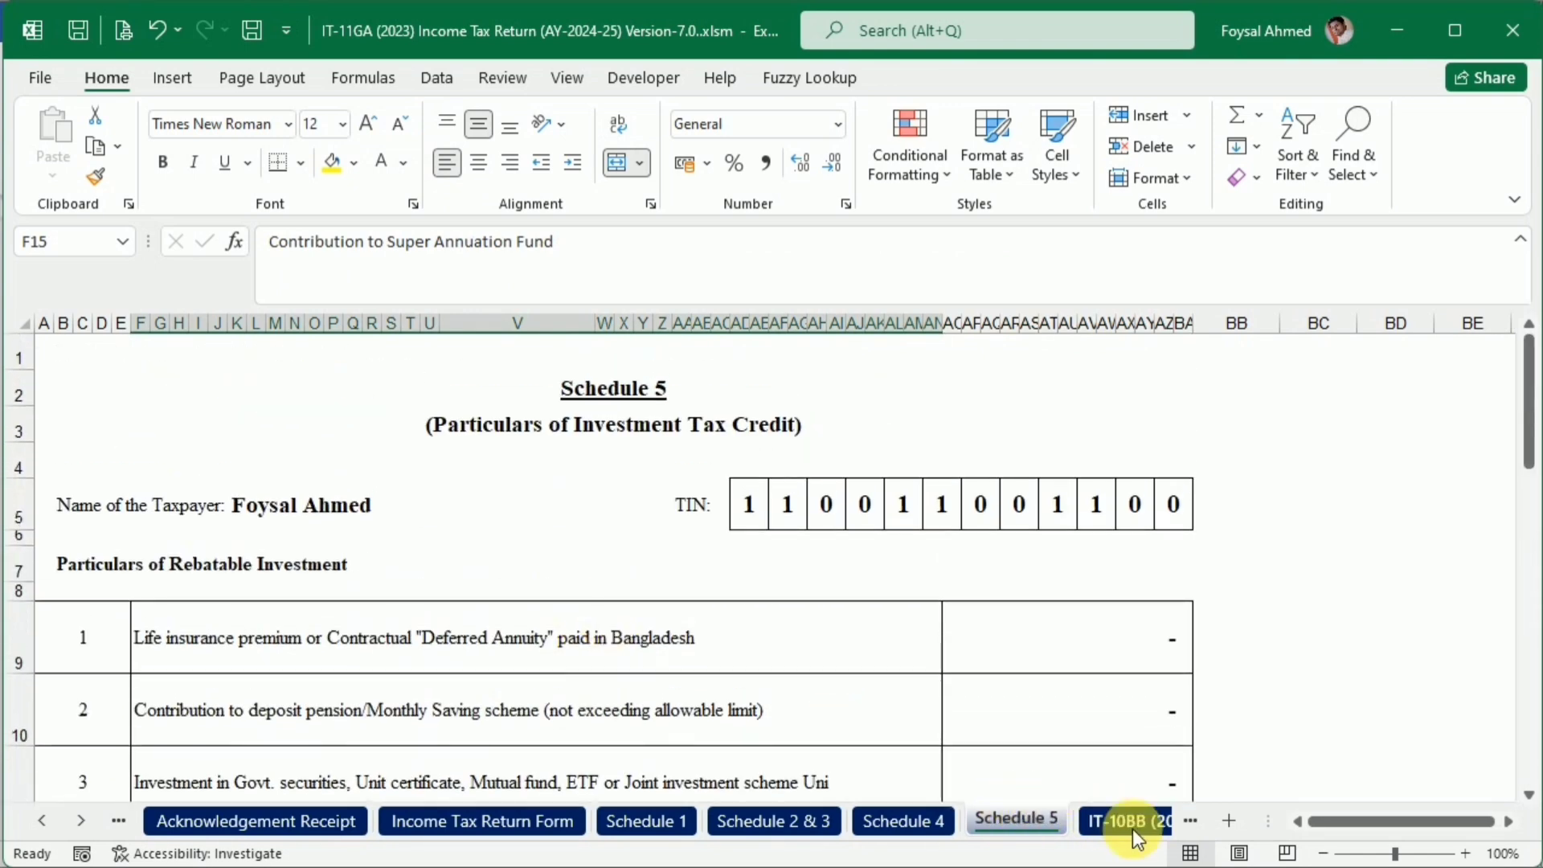
left_click(1131, 827)
scroll(828, 689, "down", 7)
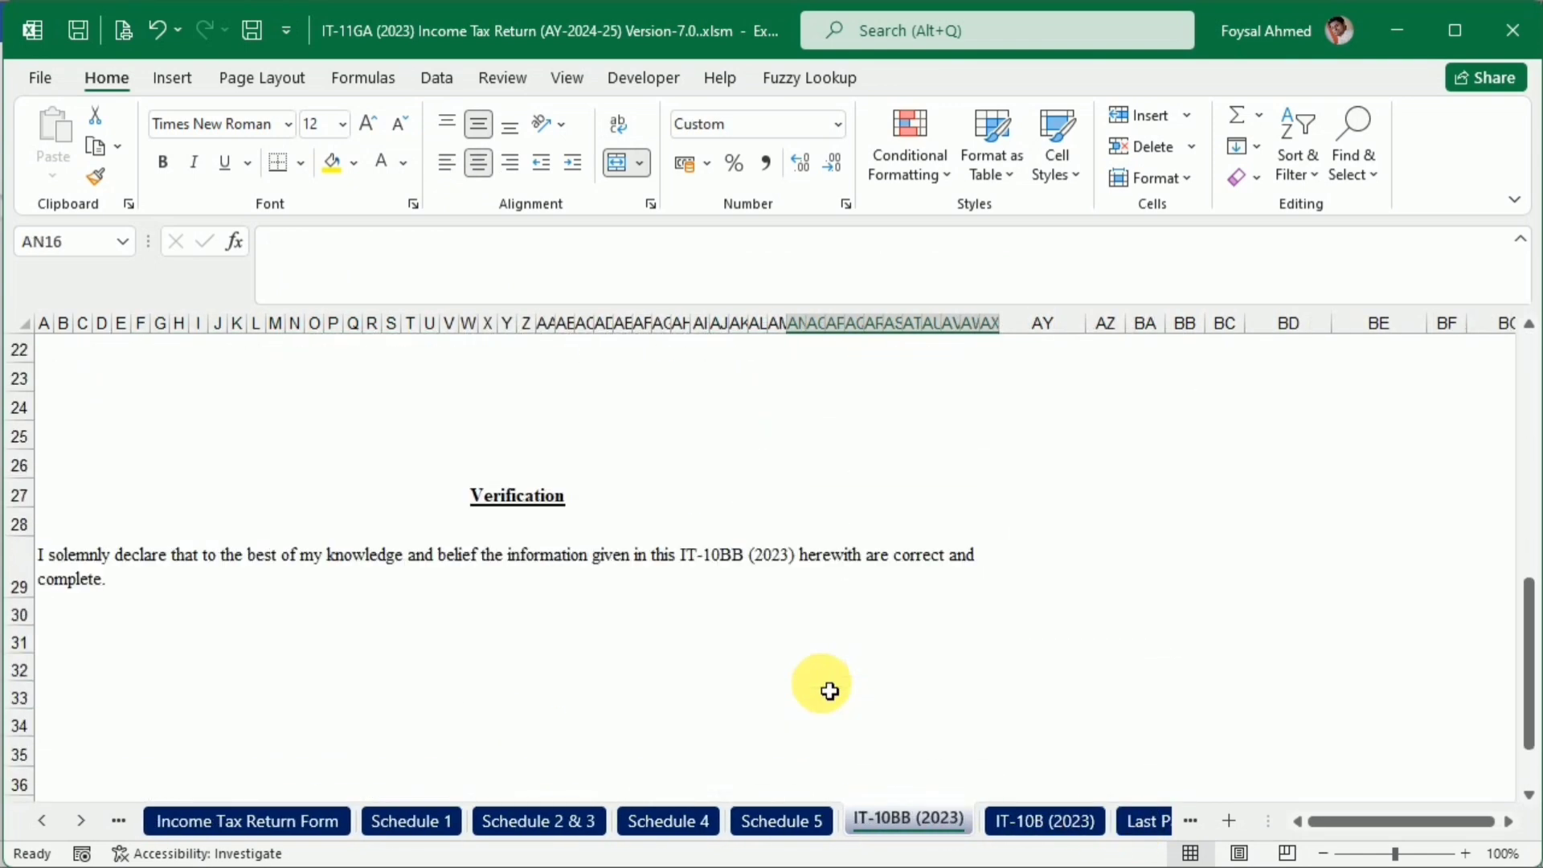
scroll(827, 690, "up", 8)
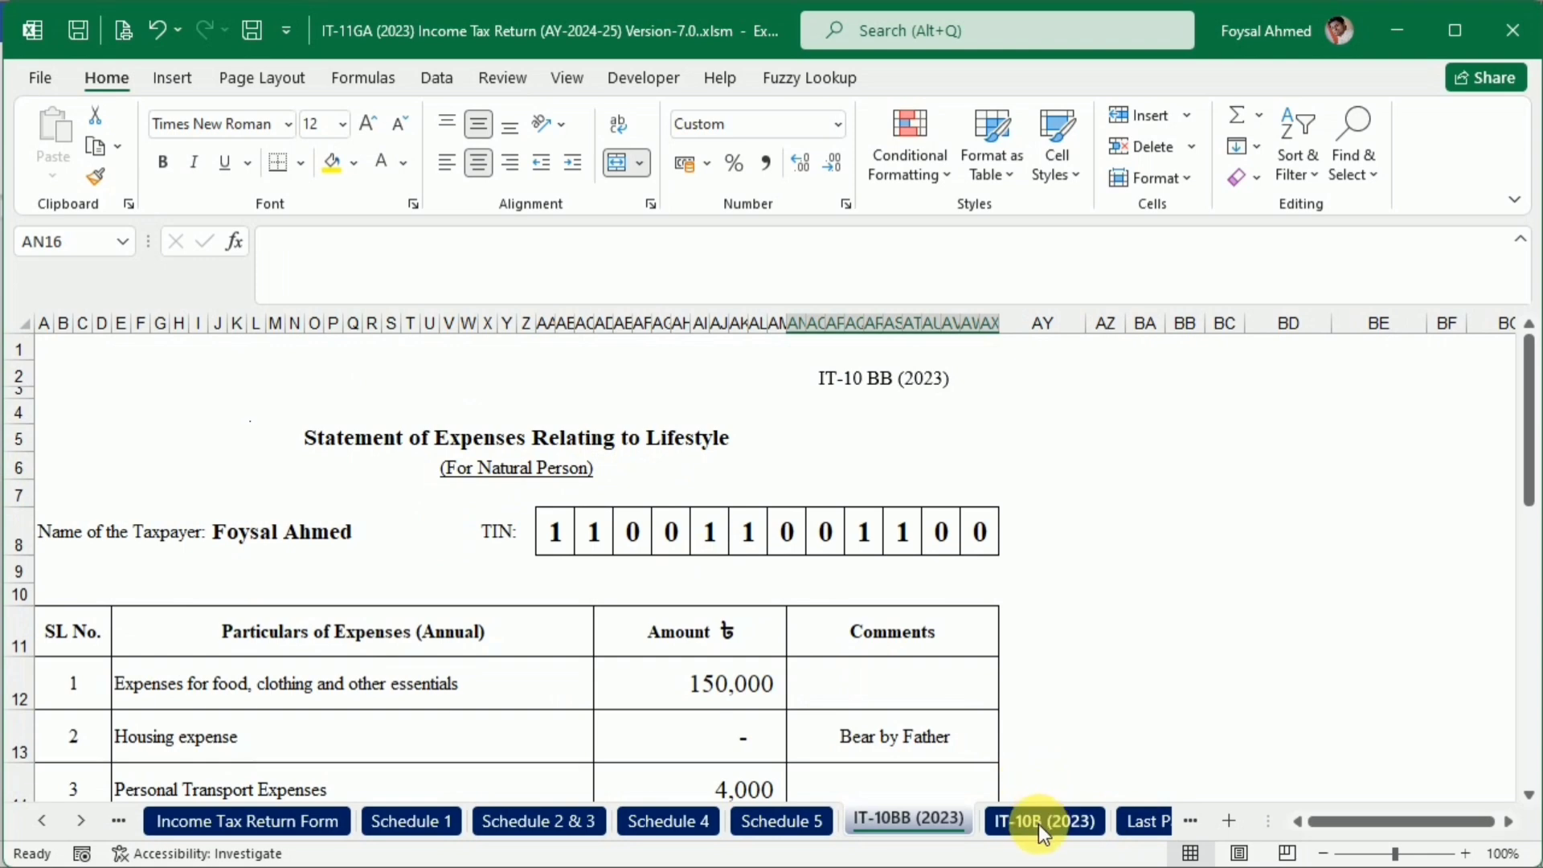
Check the verification and signature area of IT-10B (2023), and look over the return form instructions on Last Page
left_click(1042, 828)
scroll(761, 672, "up", 2)
scroll(900, 659, "down", 1)
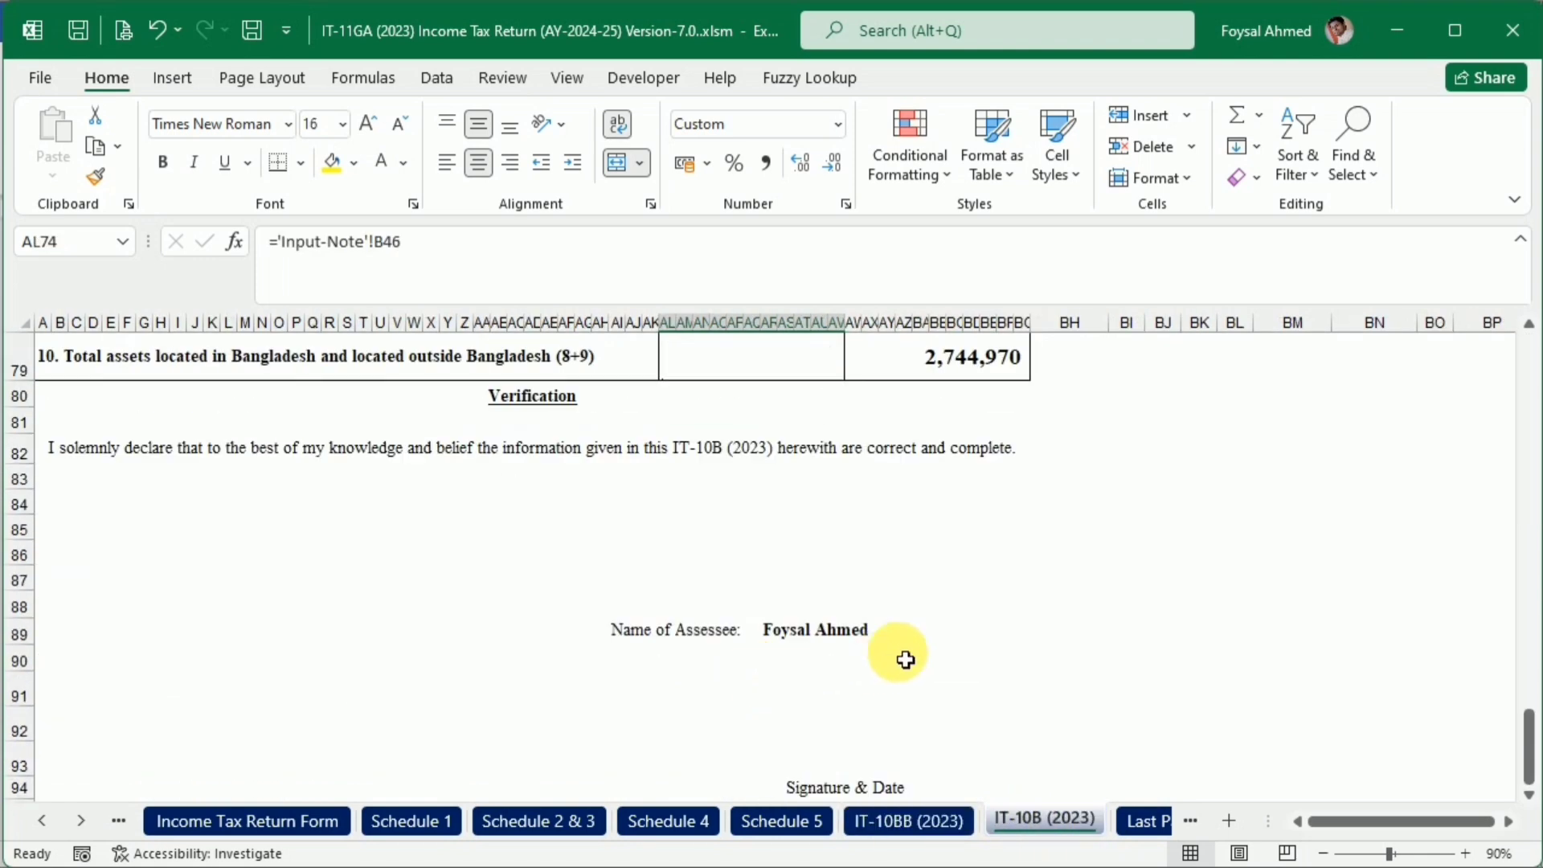
scroll(813, 705, "down", 2)
left_click(806, 554)
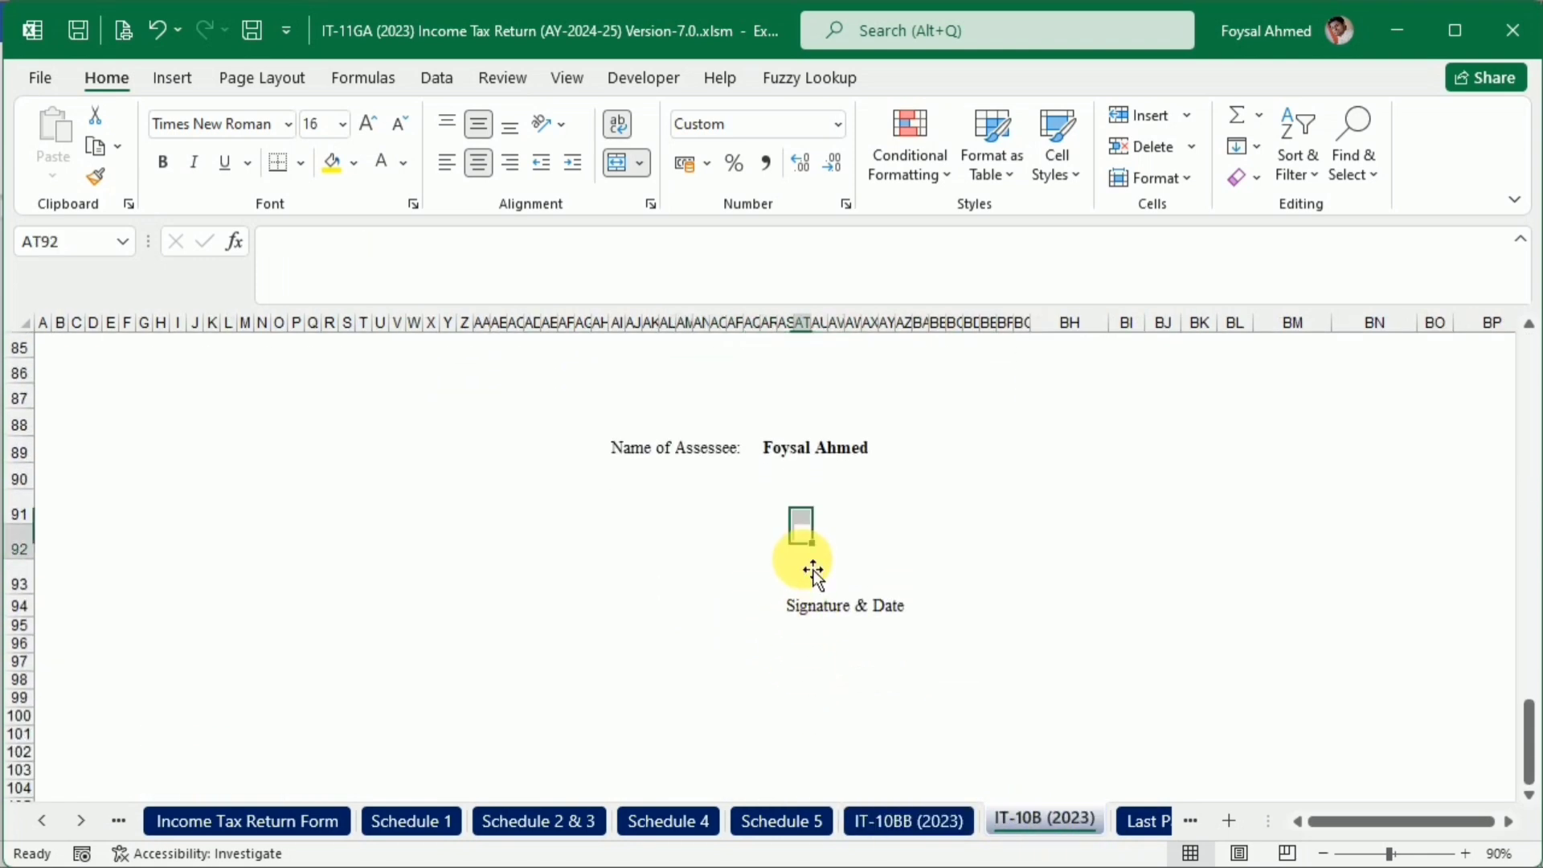
left_click(1139, 823)
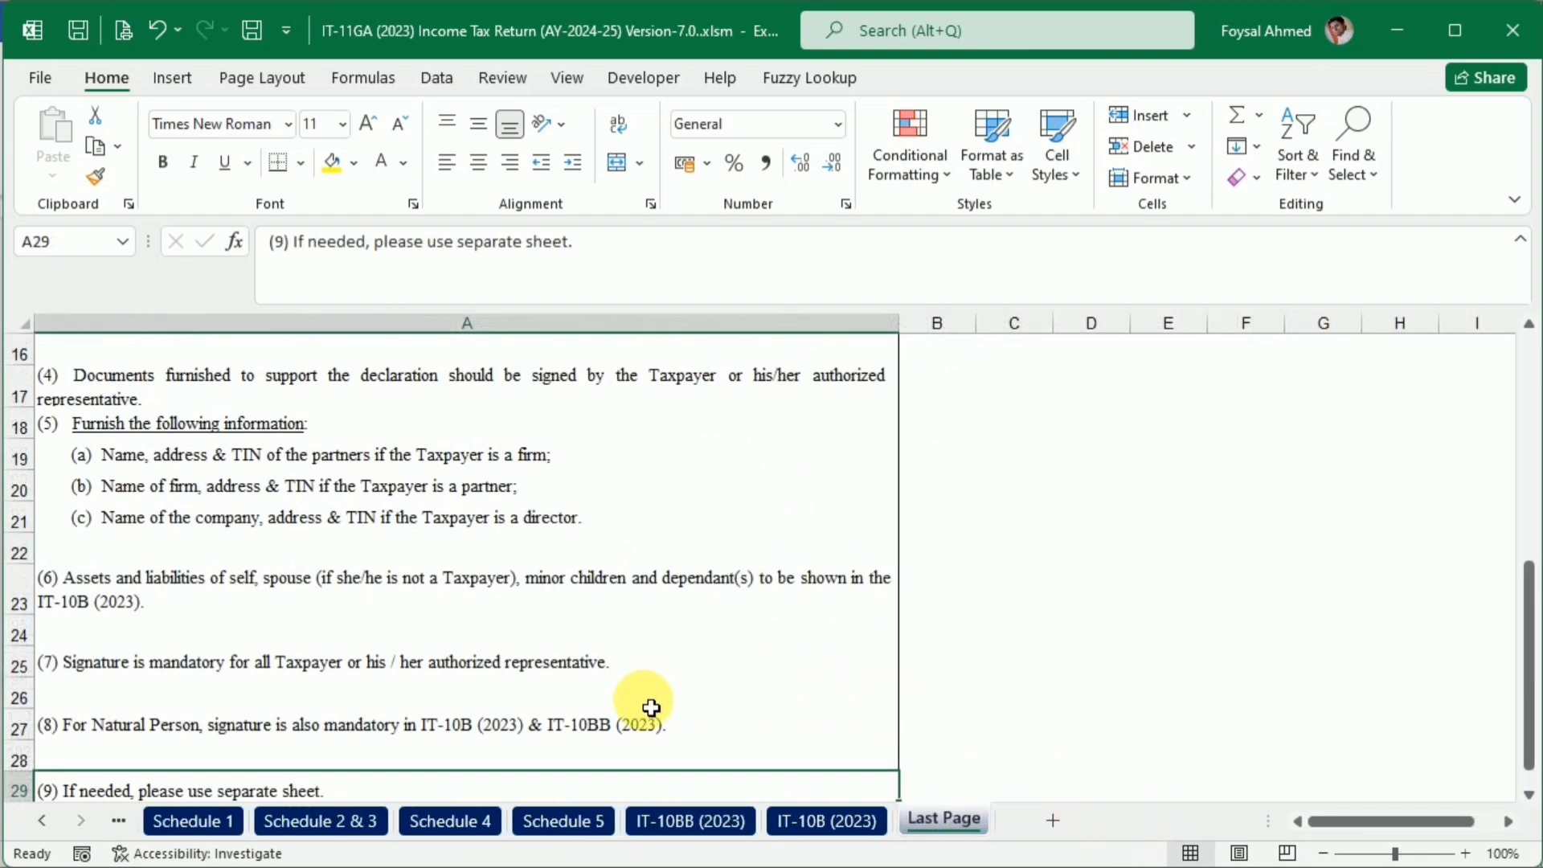
scroll(647, 703, "up", 6)
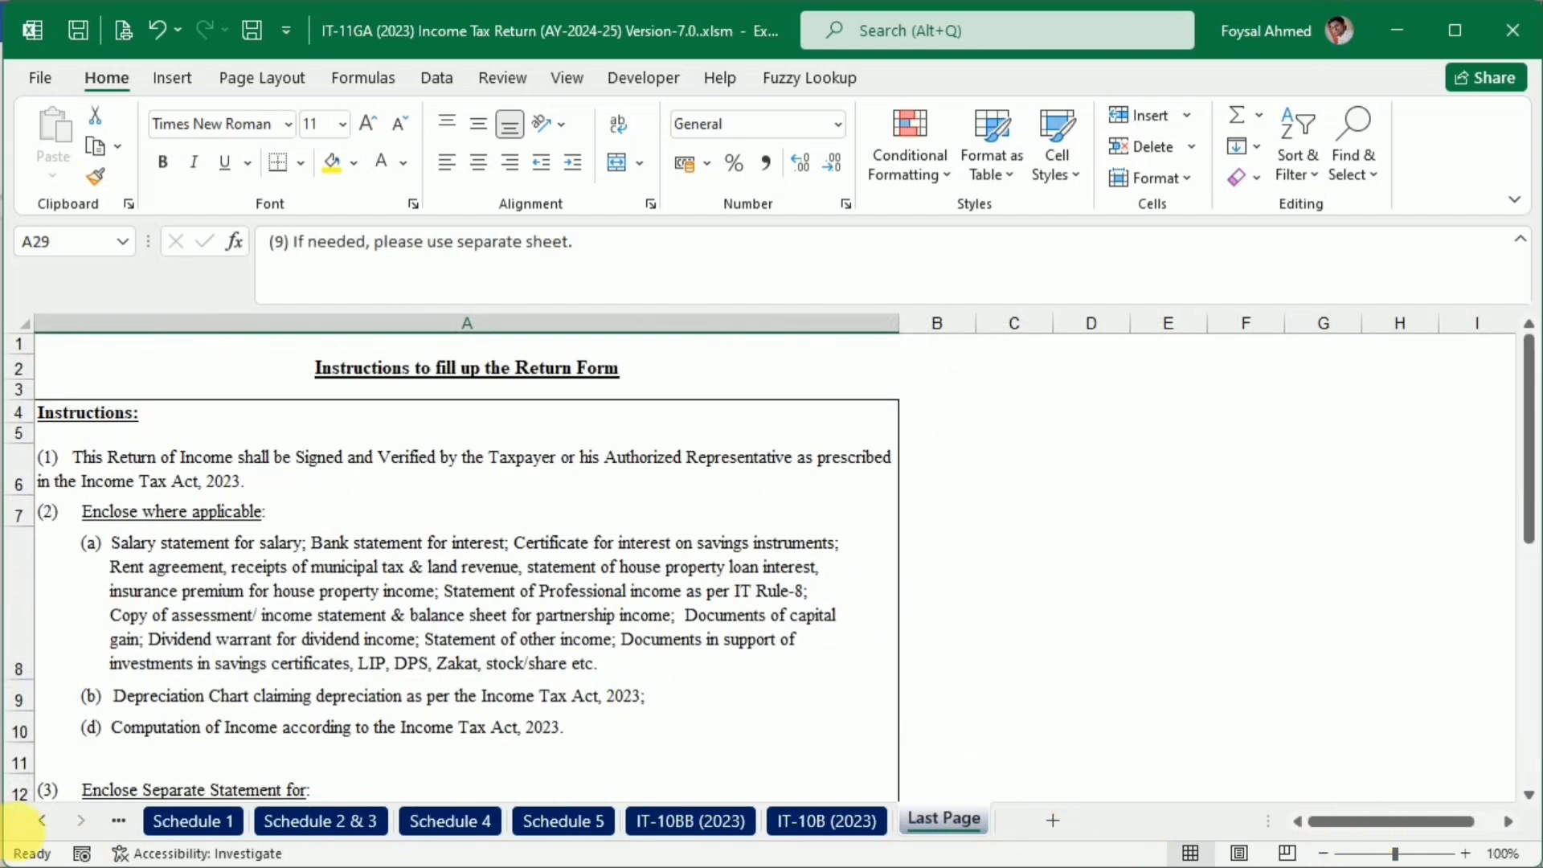
Group all the sheets from Acknowledgement Receipt through Last Page
left_click(42, 820)
left_click(42, 821)
left_click(42, 820)
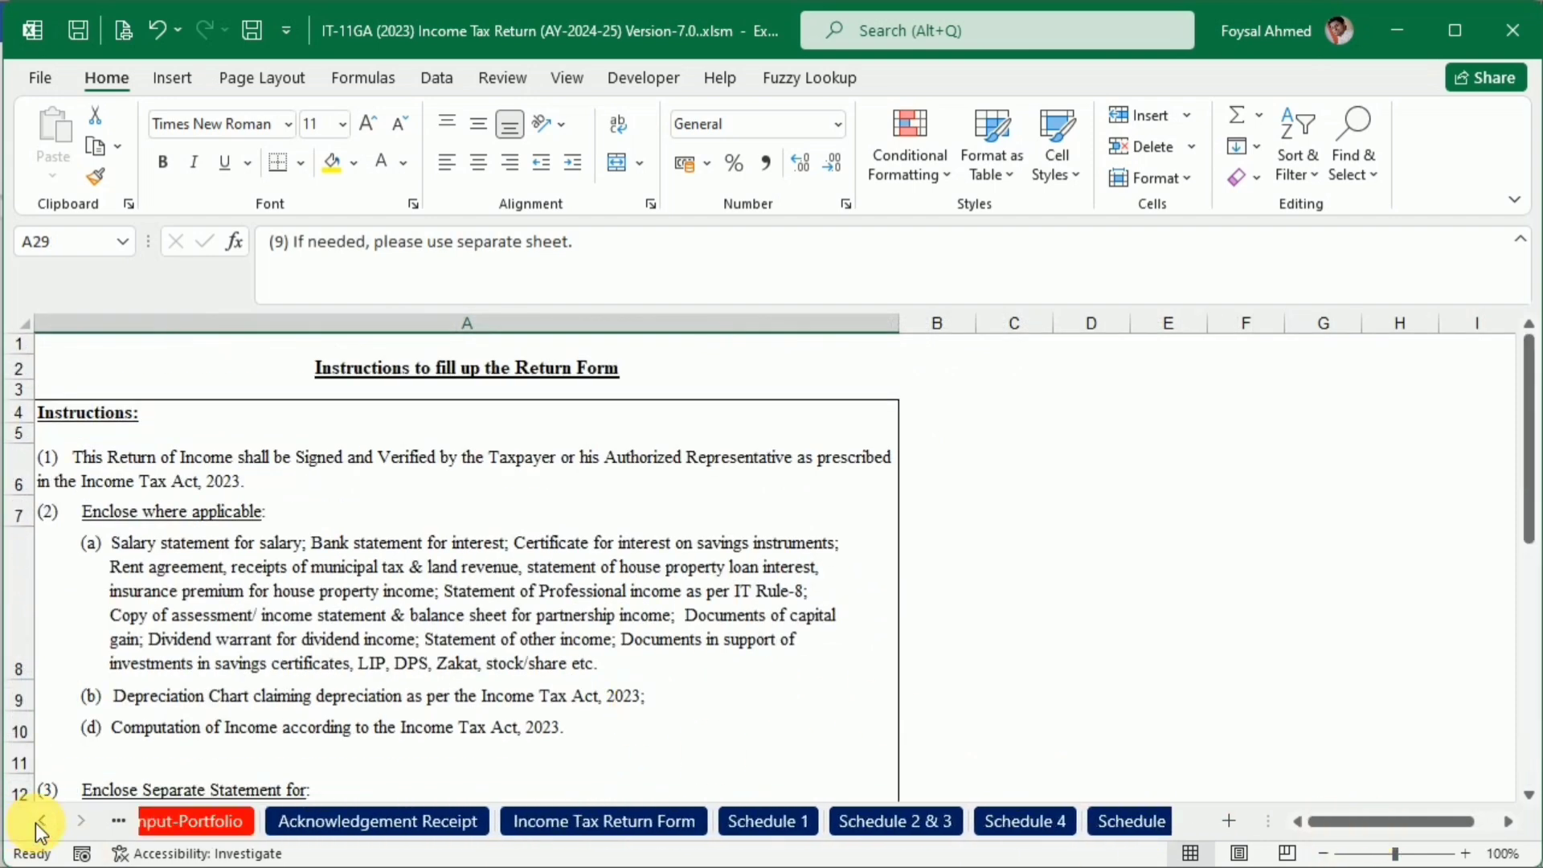
left_click(356, 816)
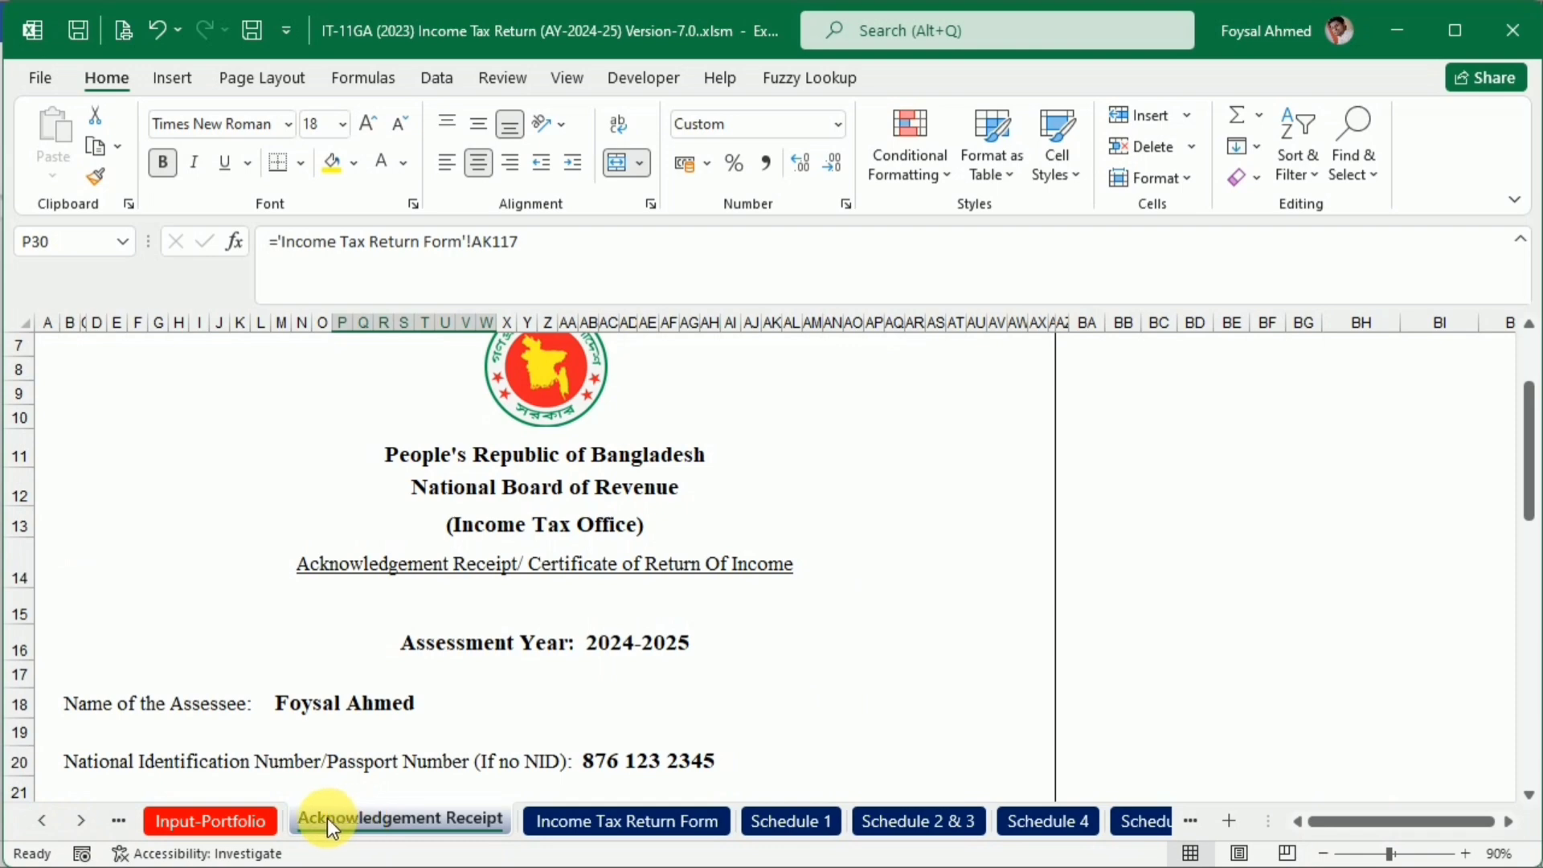
left_click(79, 818)
left_click(79, 818)
left_click(78, 818)
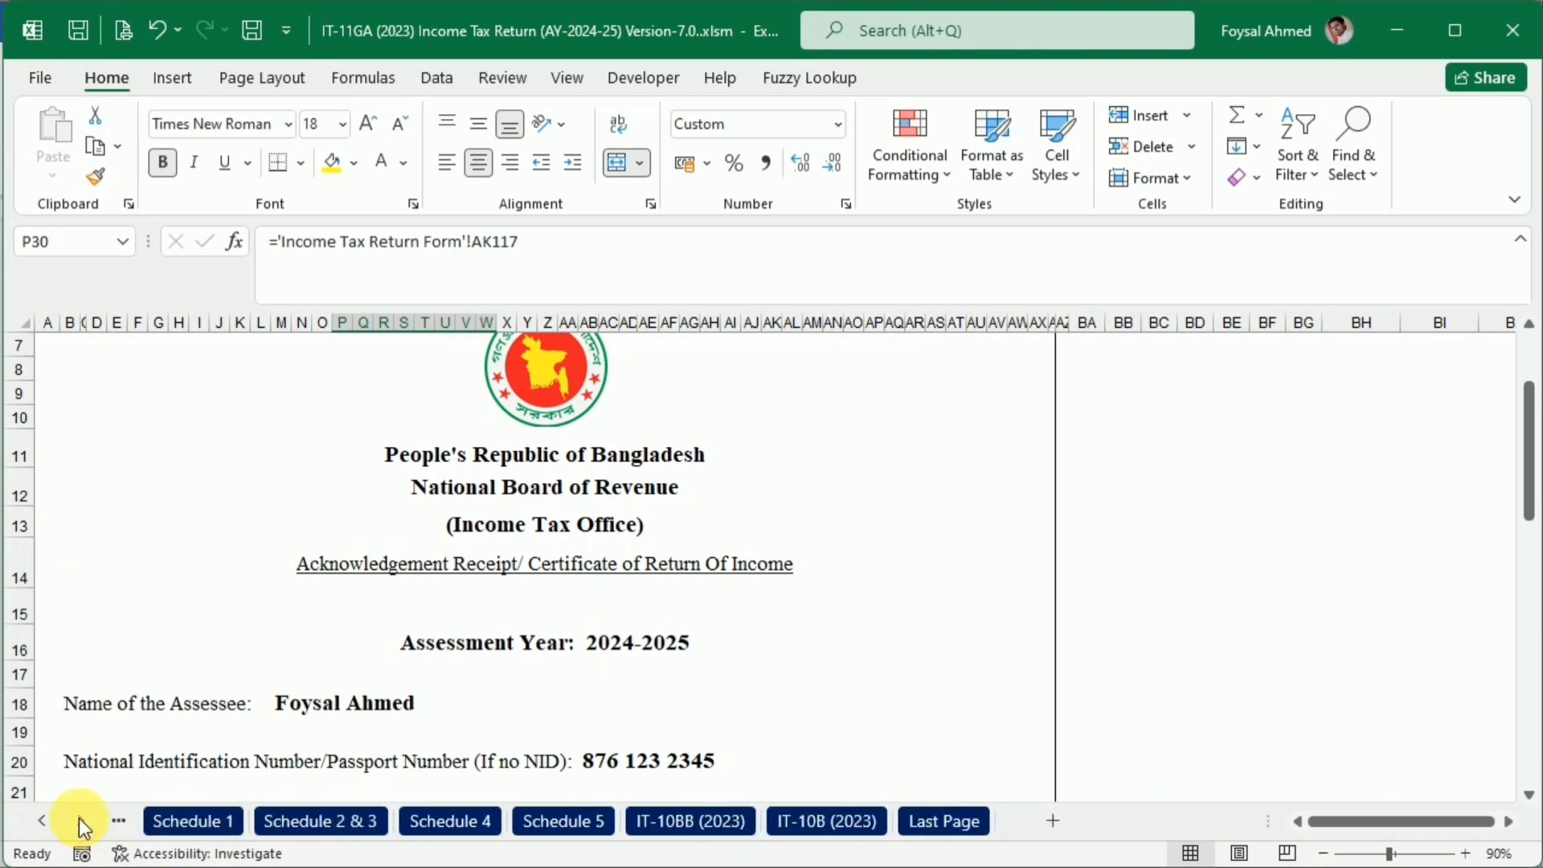
left_click(934, 816, "shift")
Save the grouped sheets as a PDF in the Zero Income Tax Return Submission folder, keeping the workbook's file name
left_click(45, 77)
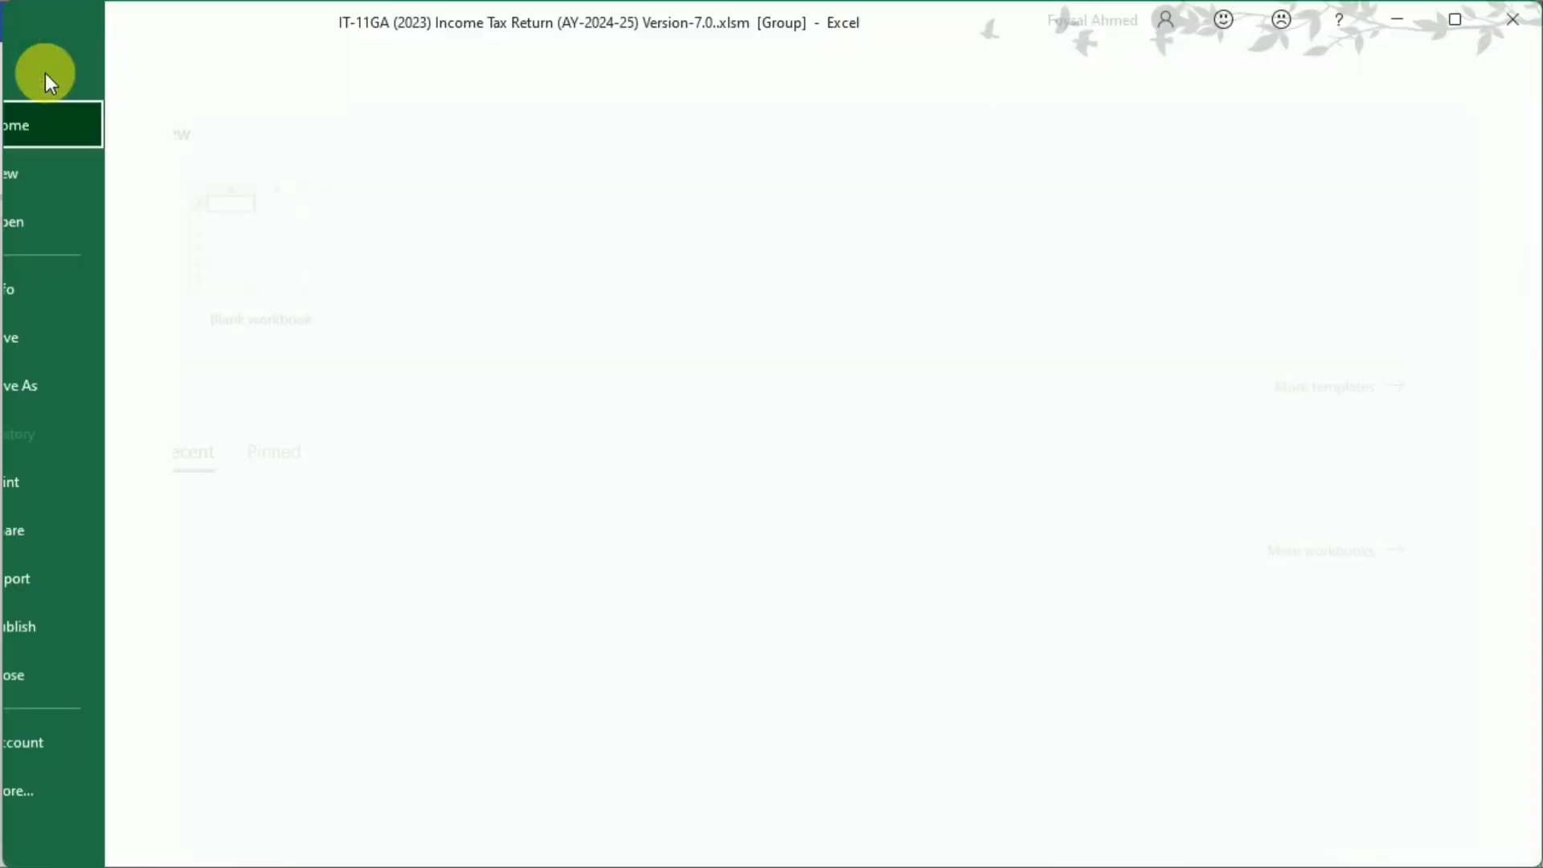
left_click(71, 389)
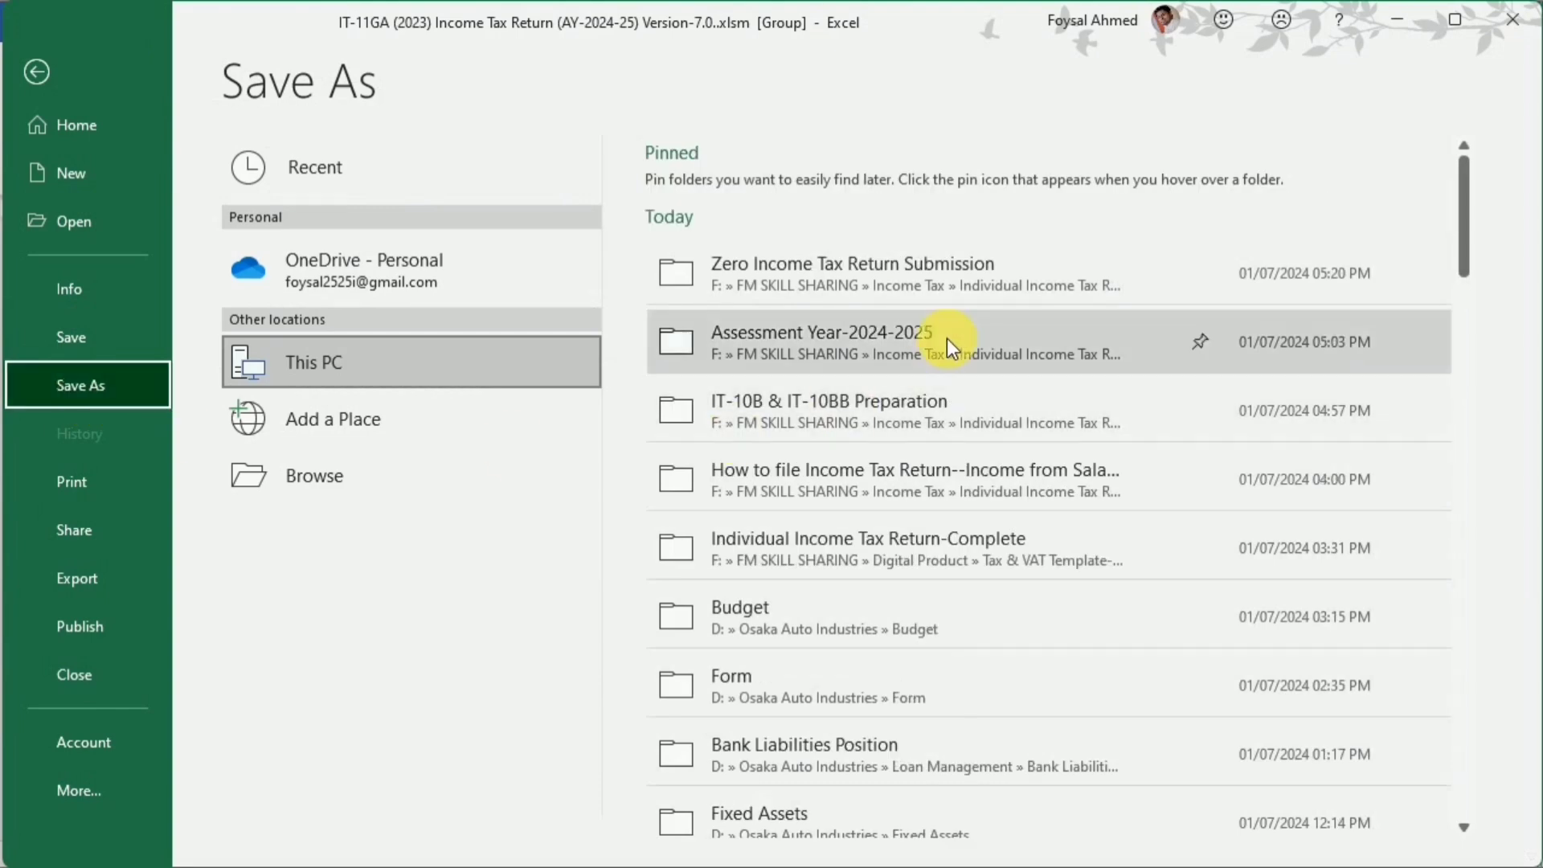
left_click(876, 277)
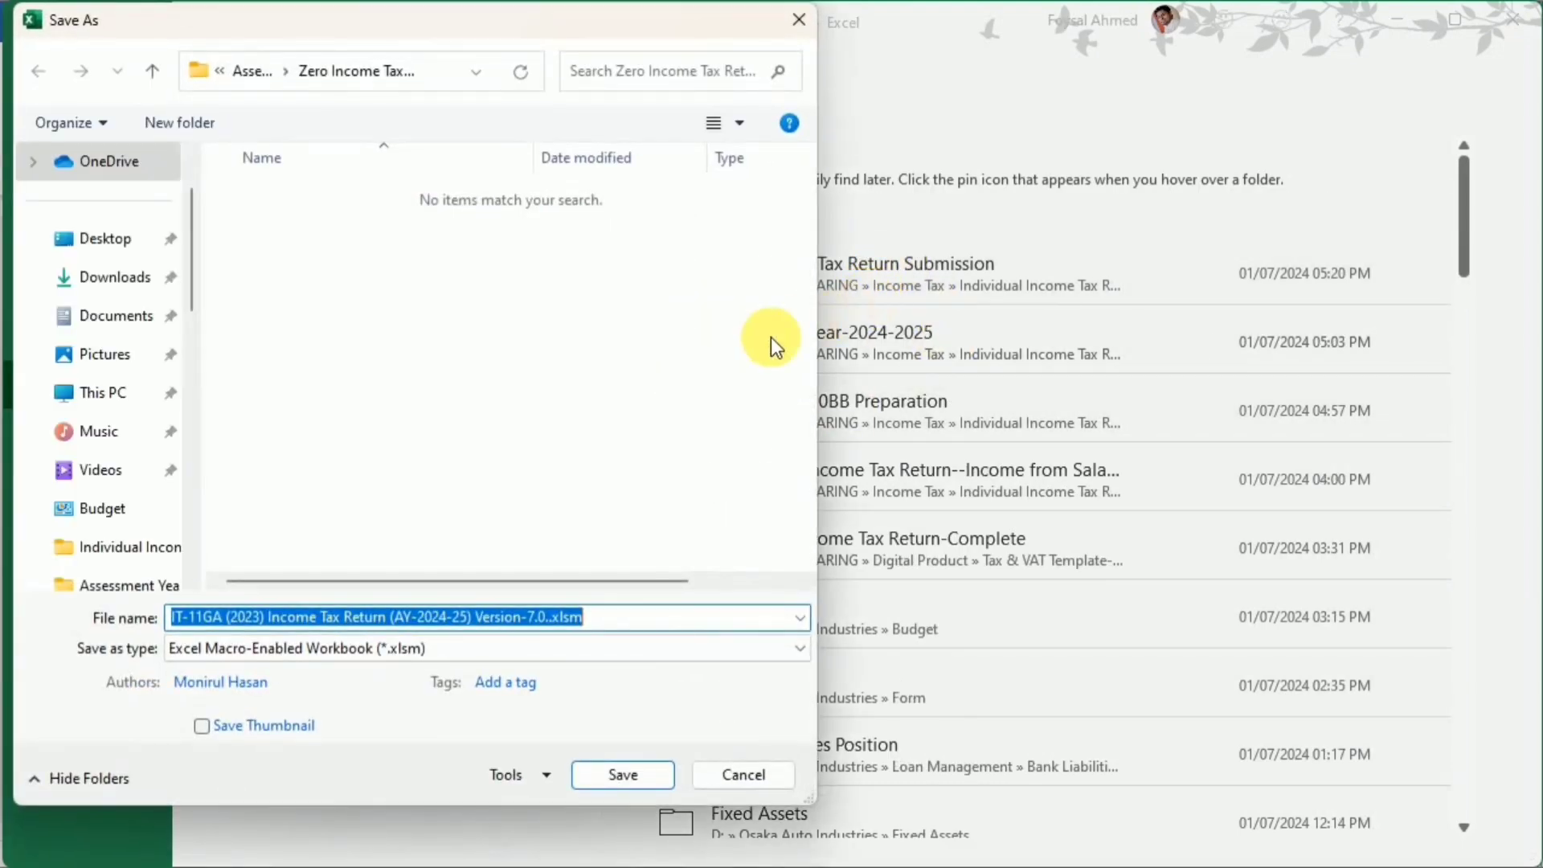
left_click(199, 644)
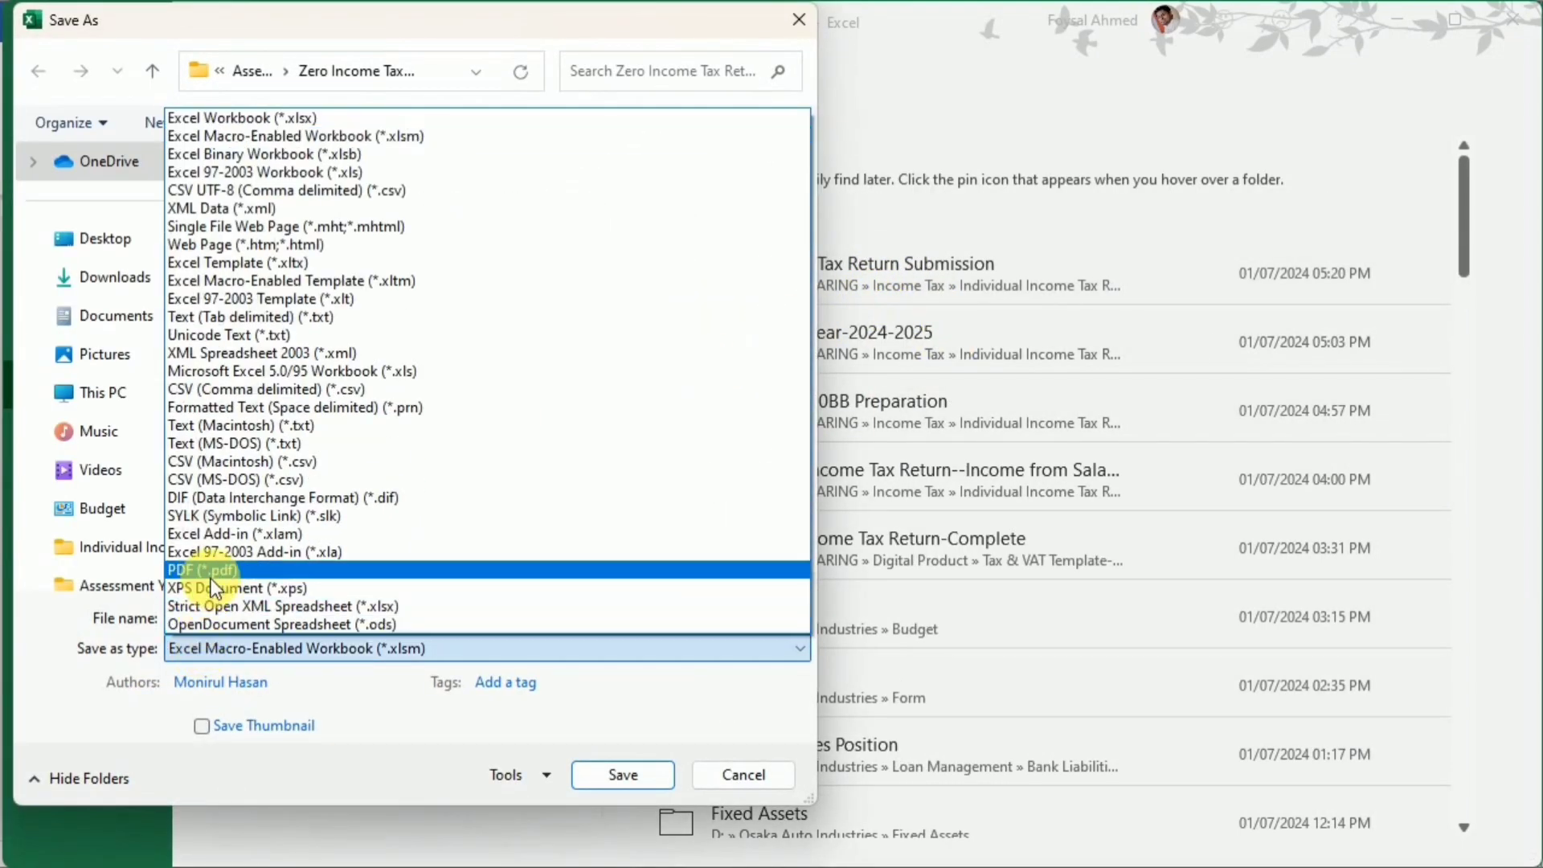
left_click(212, 572)
left_click(620, 828)
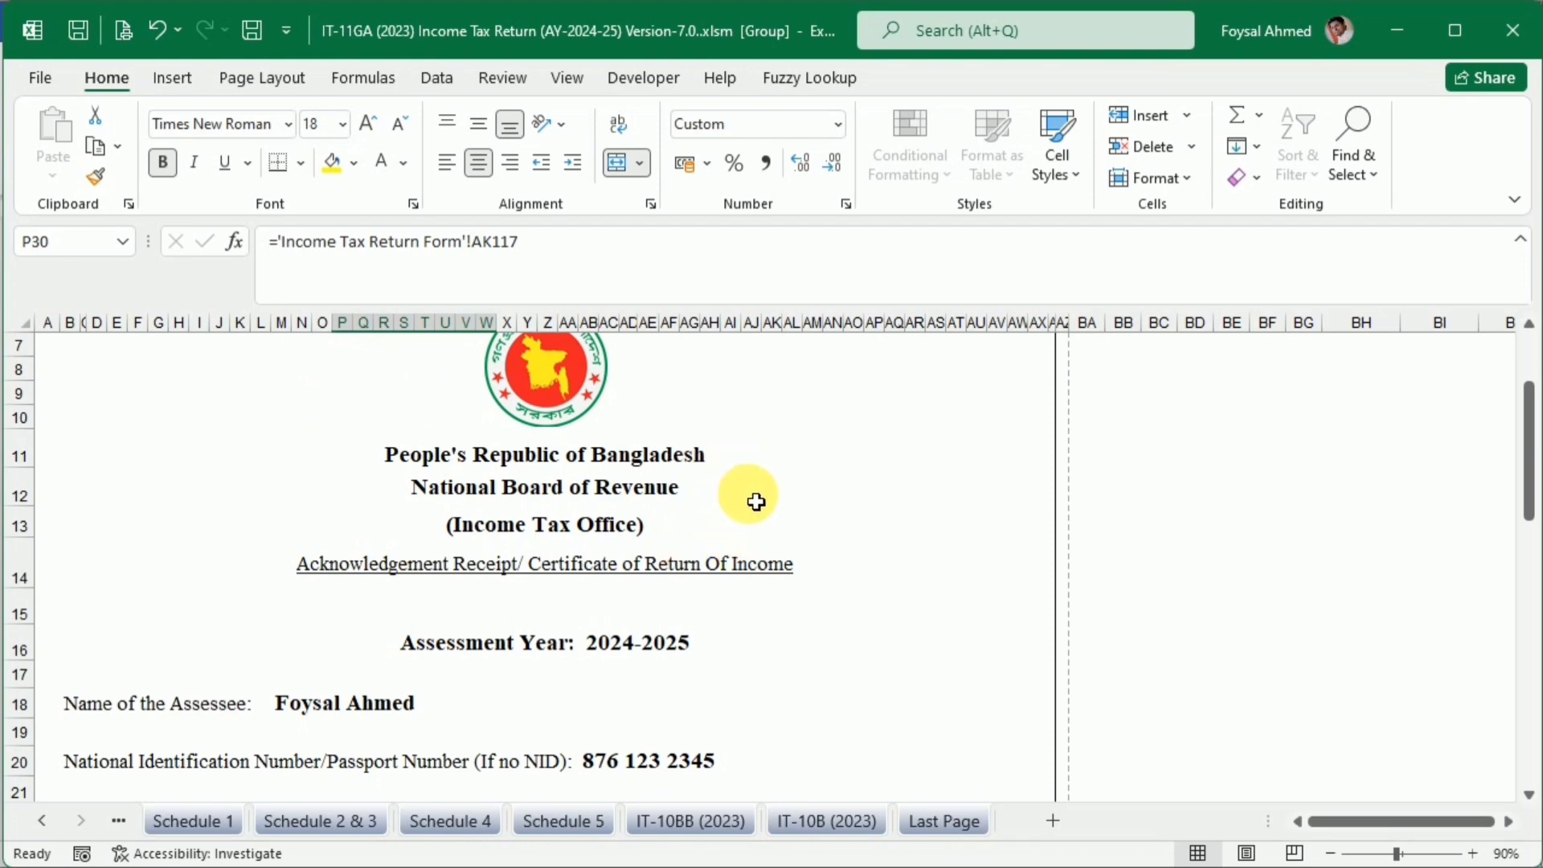
Switch to File Explorer, open the saved IT-11GA (2023) return PDF in Acrobat, maximize the window and close the All tools pane
left_click(642, 867)
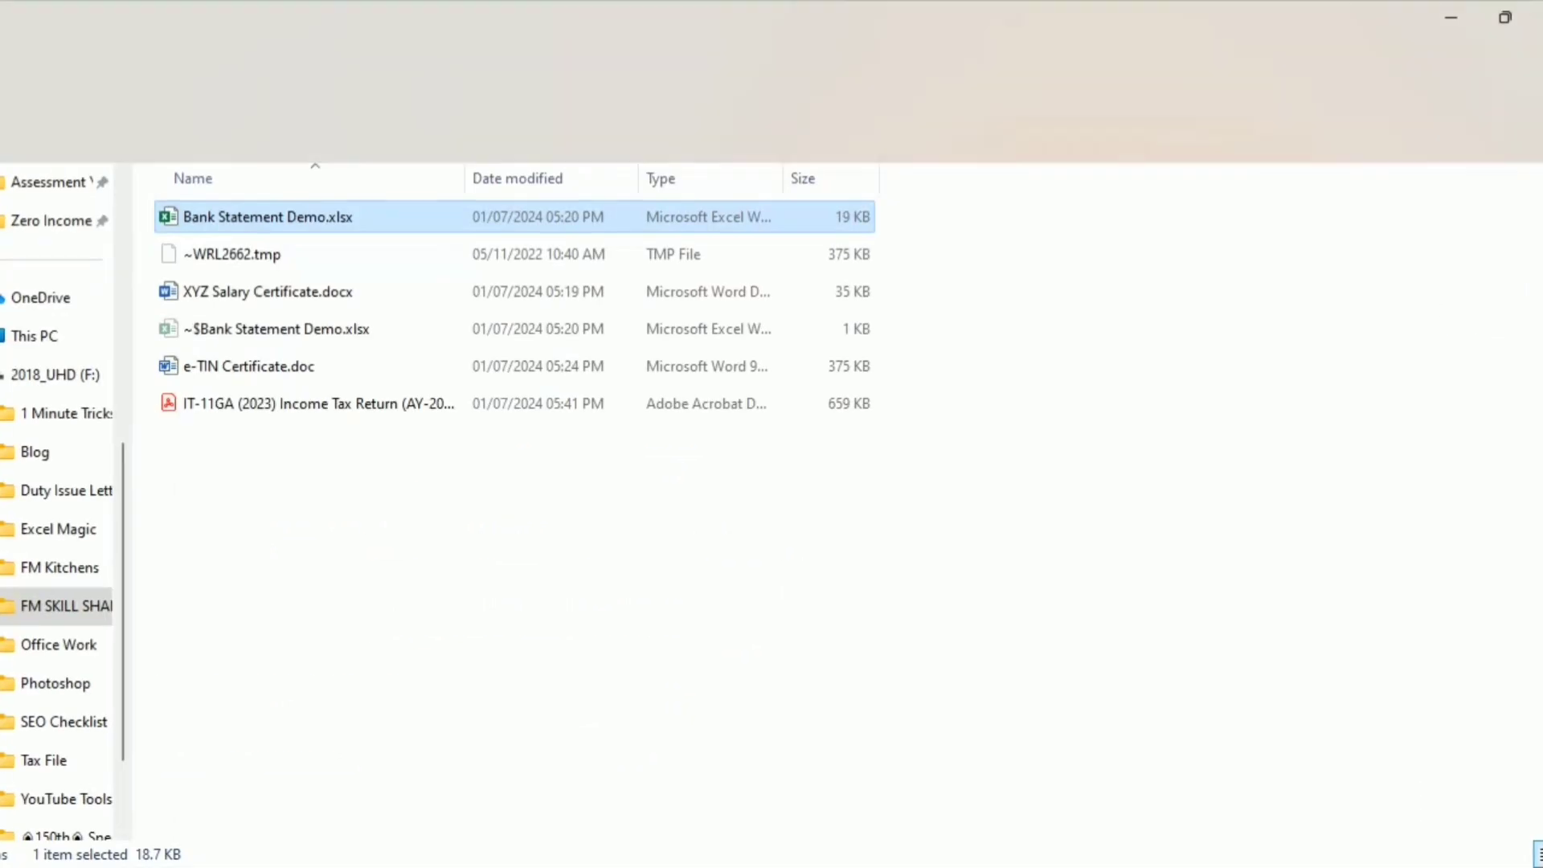
left_click(247, 404)
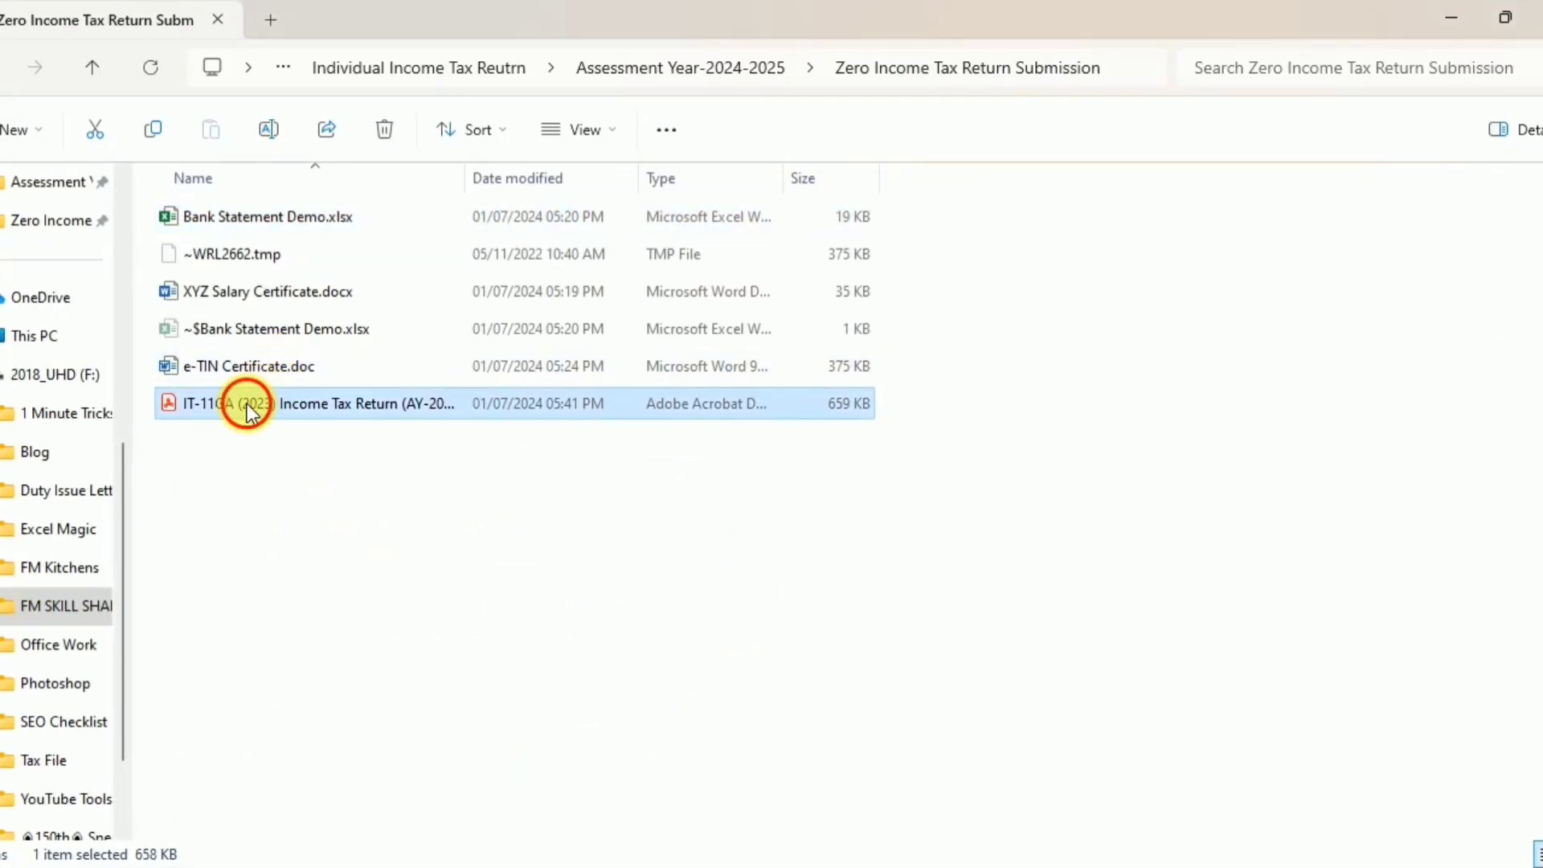
double_click(247, 403)
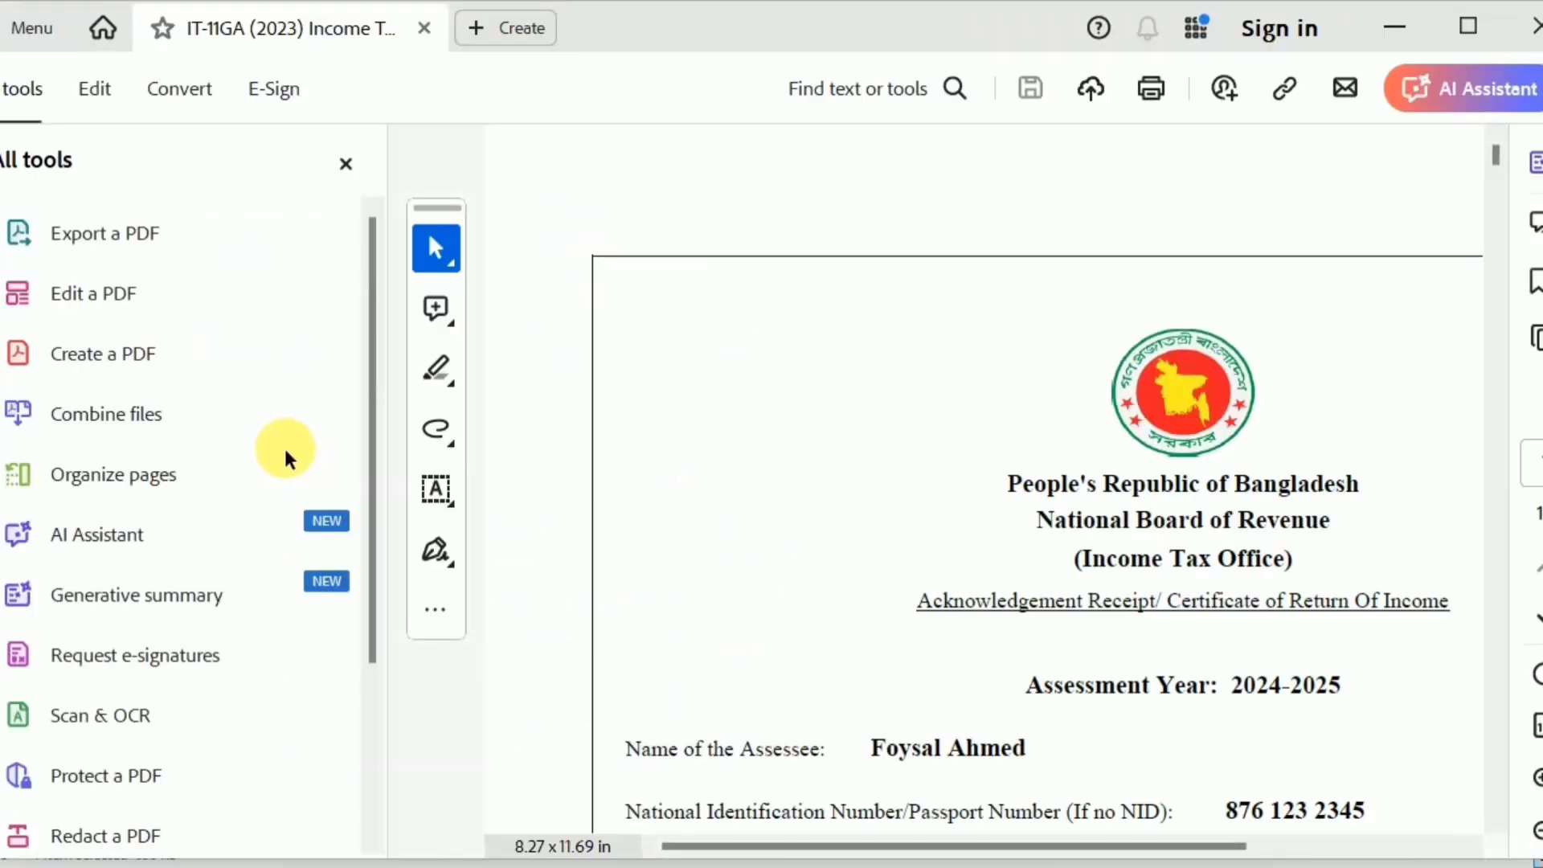
left_click(1465, 28)
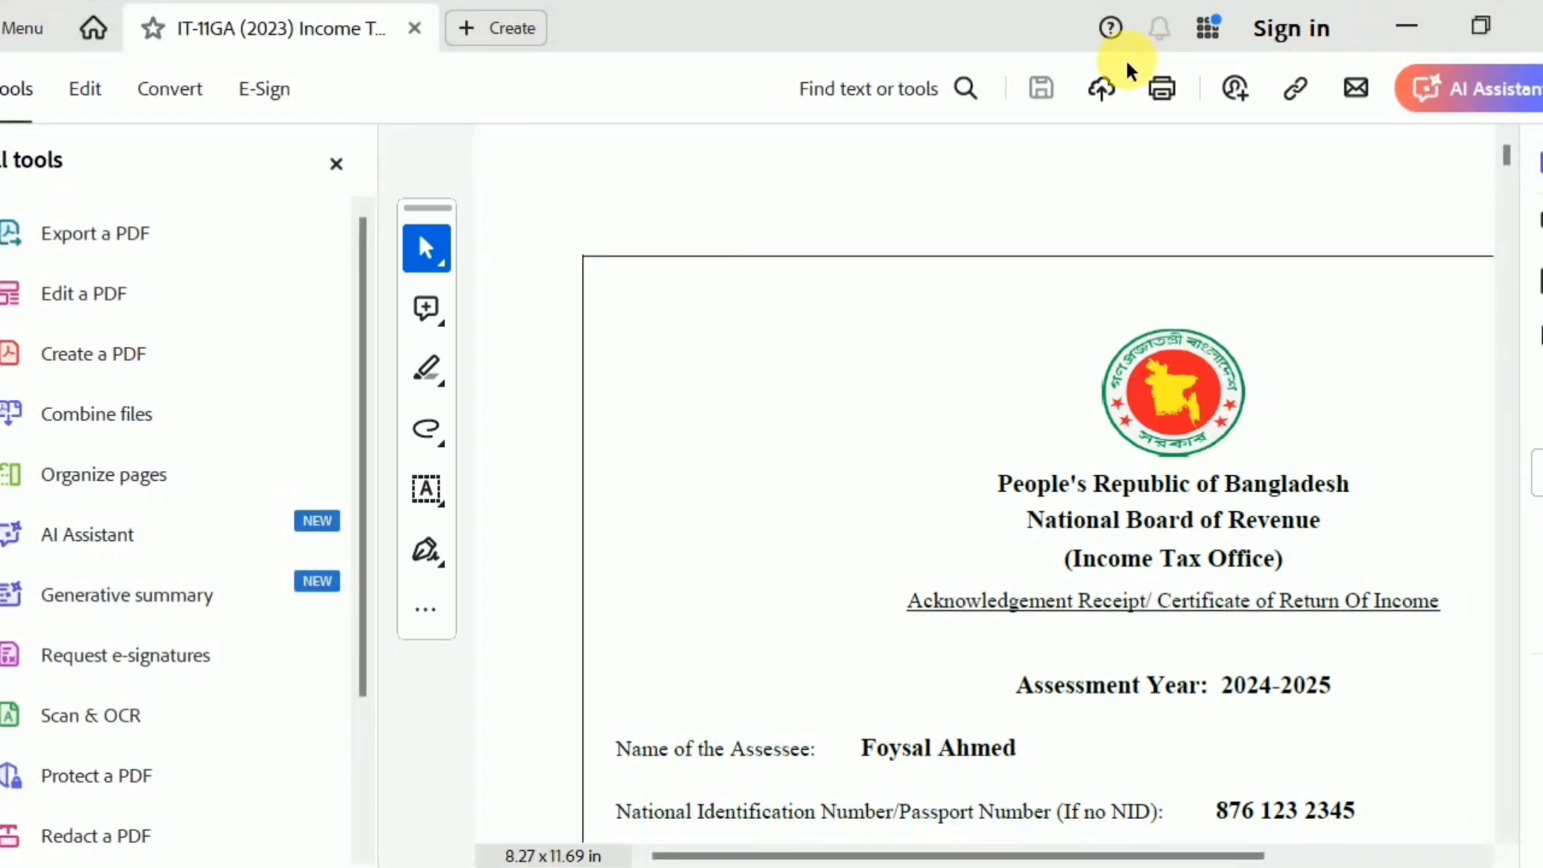
left_click(1460, 27)
mouse_move(833, 29)
left_mouse_down()
mouse_move(869, 28)
mouse_move(857, 10)
mouse_move(858, 25)
left_mouse_up()
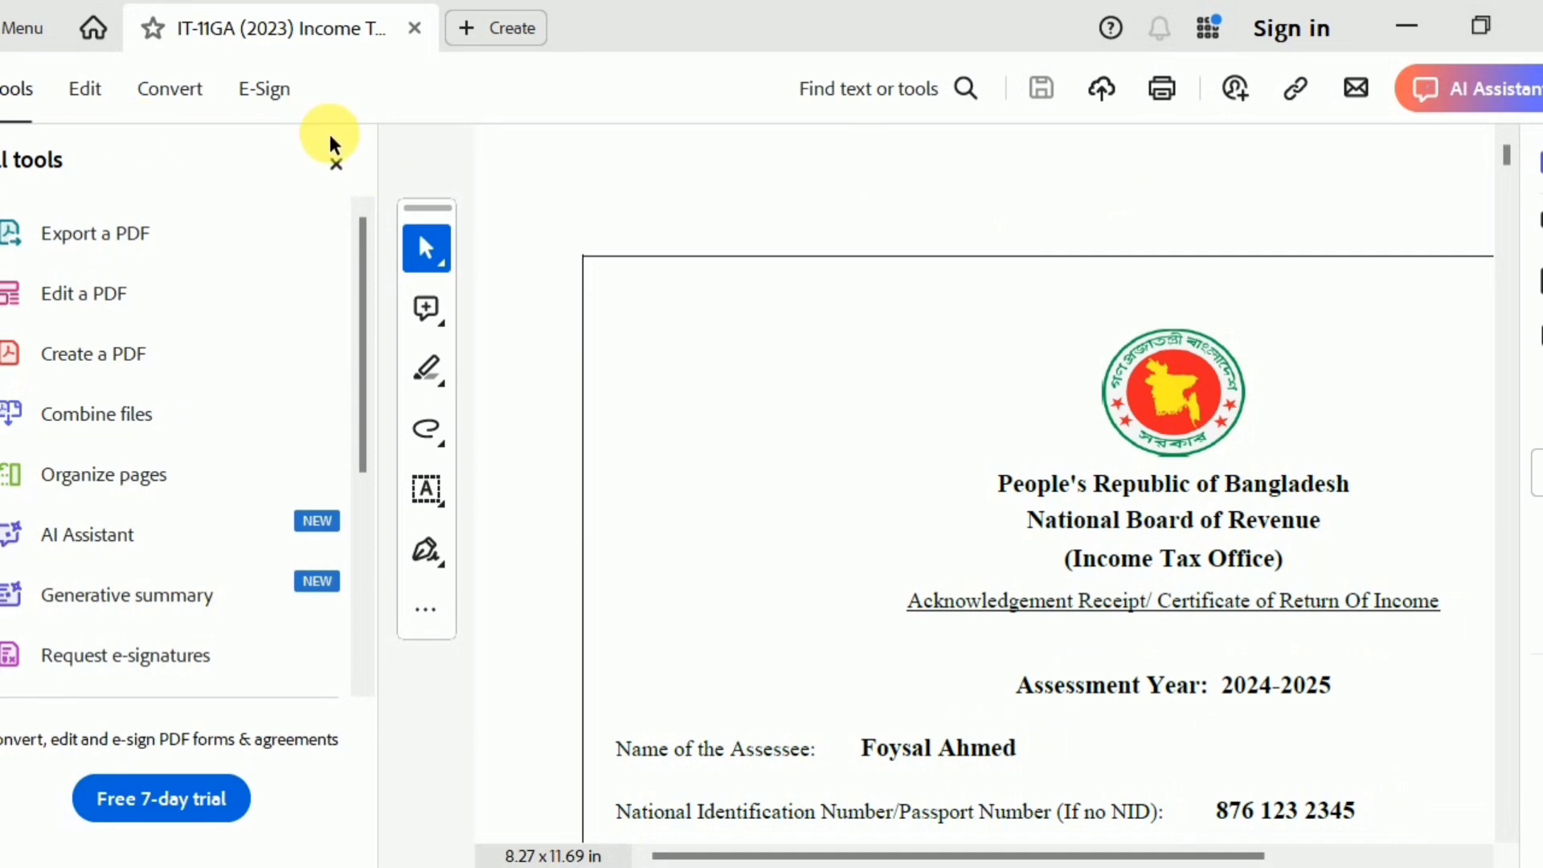
left_click(336, 164)
Examine the PDF's acknowledgement receipt, taxpayer details, income and tax statement, furnished documents list, and verification section
scroll(967, 438, "down", 3)
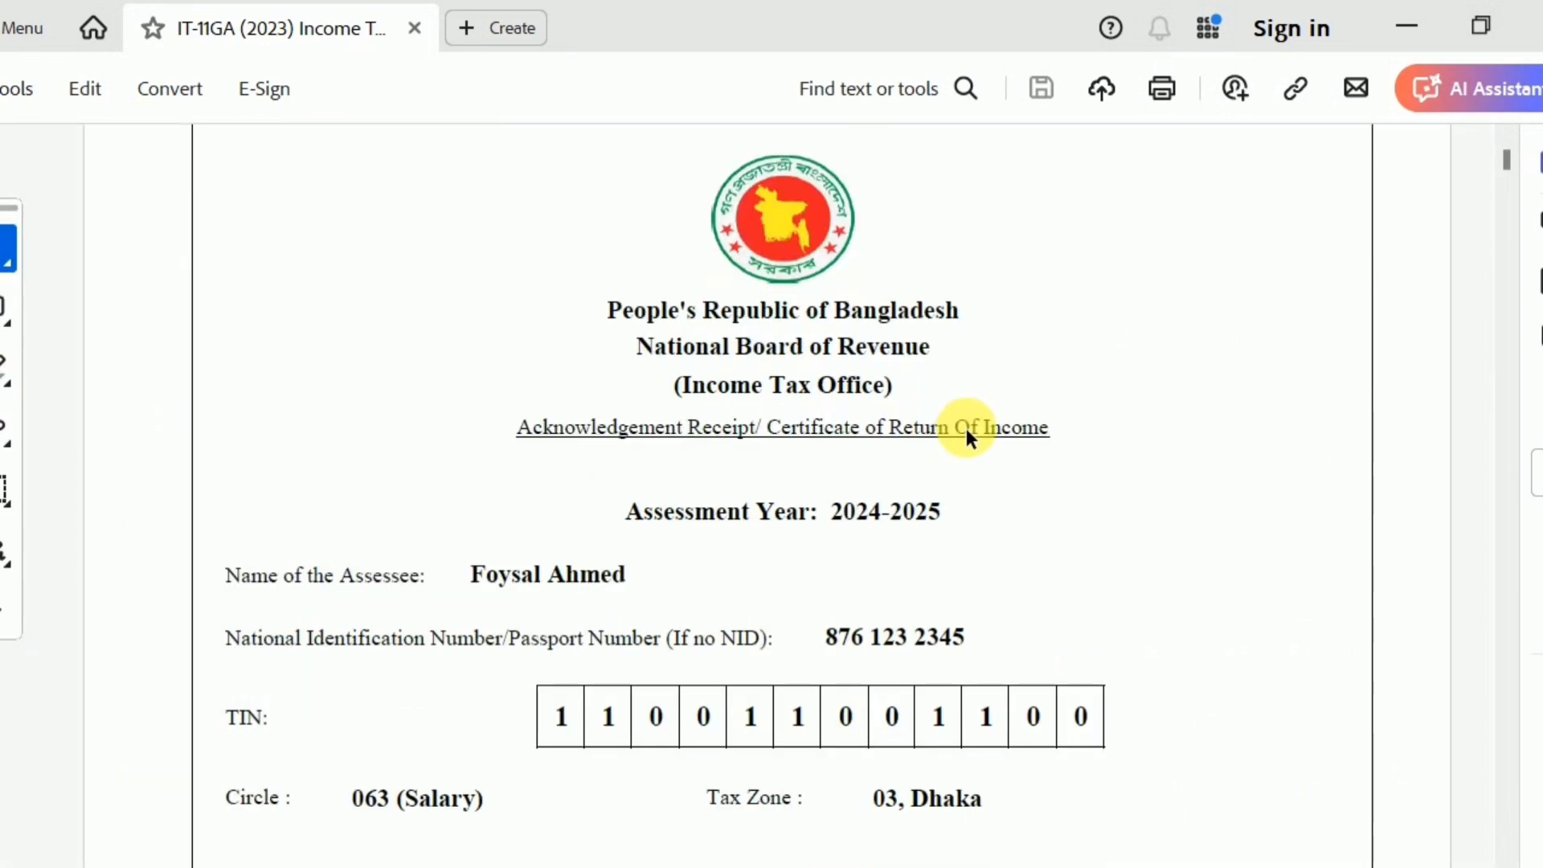
scroll(966, 434, "up", 1)
scroll(970, 438, "down", 4)
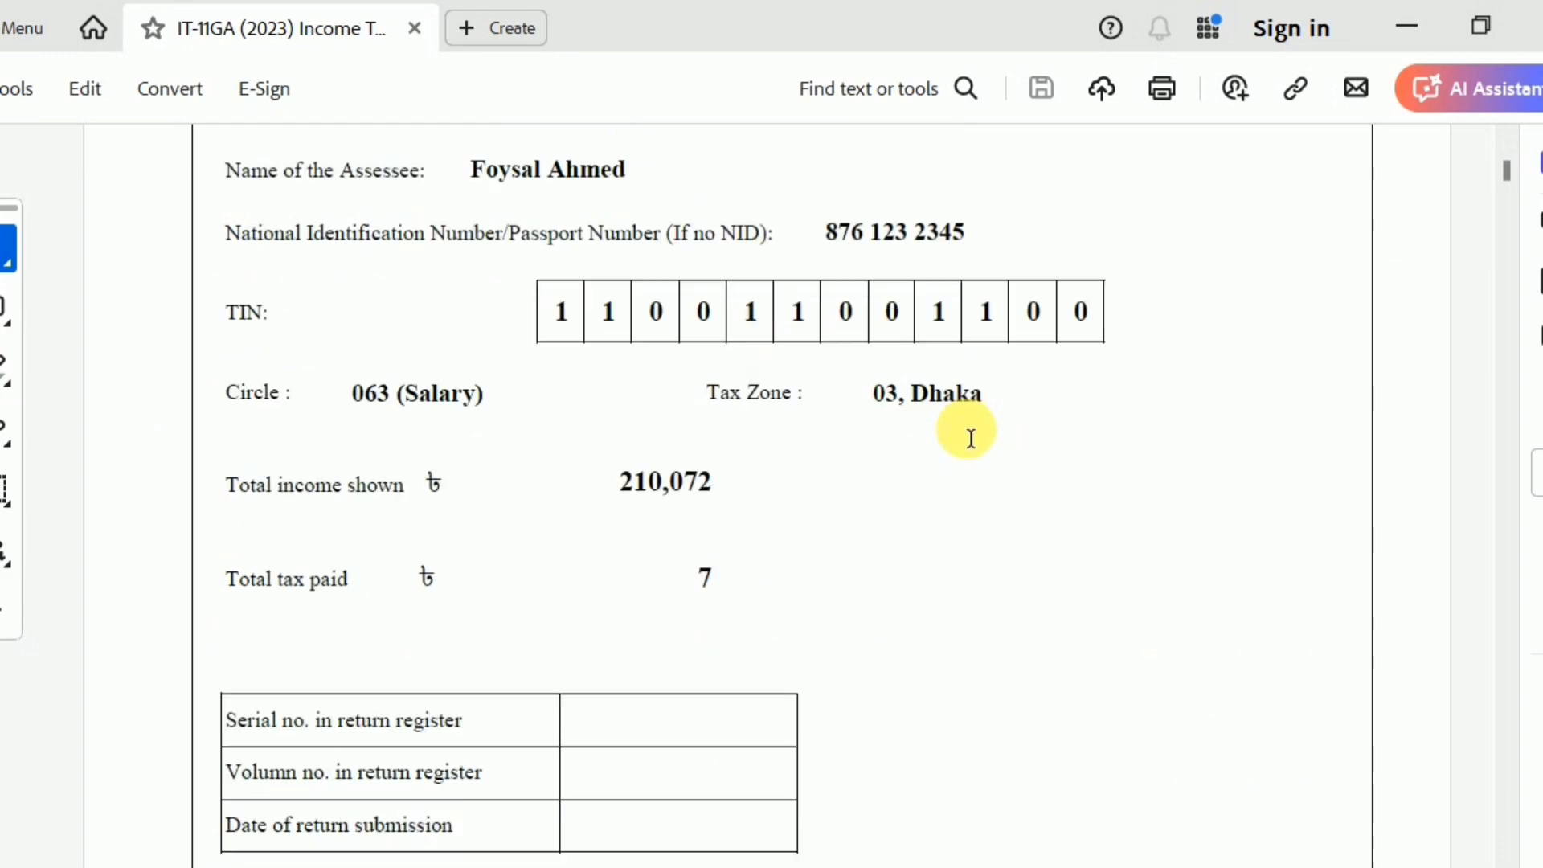
scroll(970, 438, "down", 12)
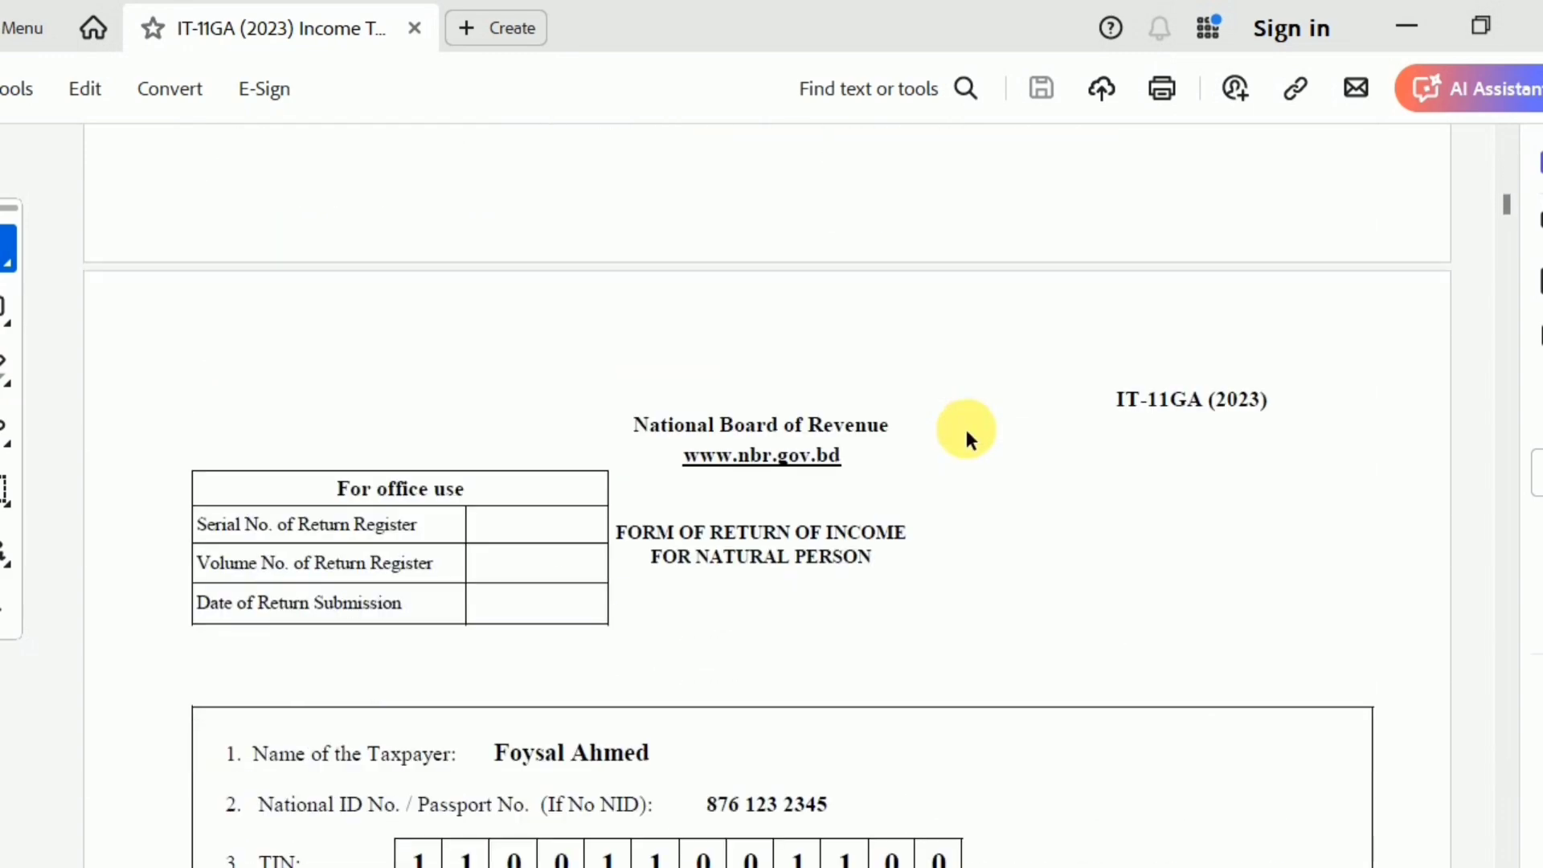
scroll(967, 439, "down", 10)
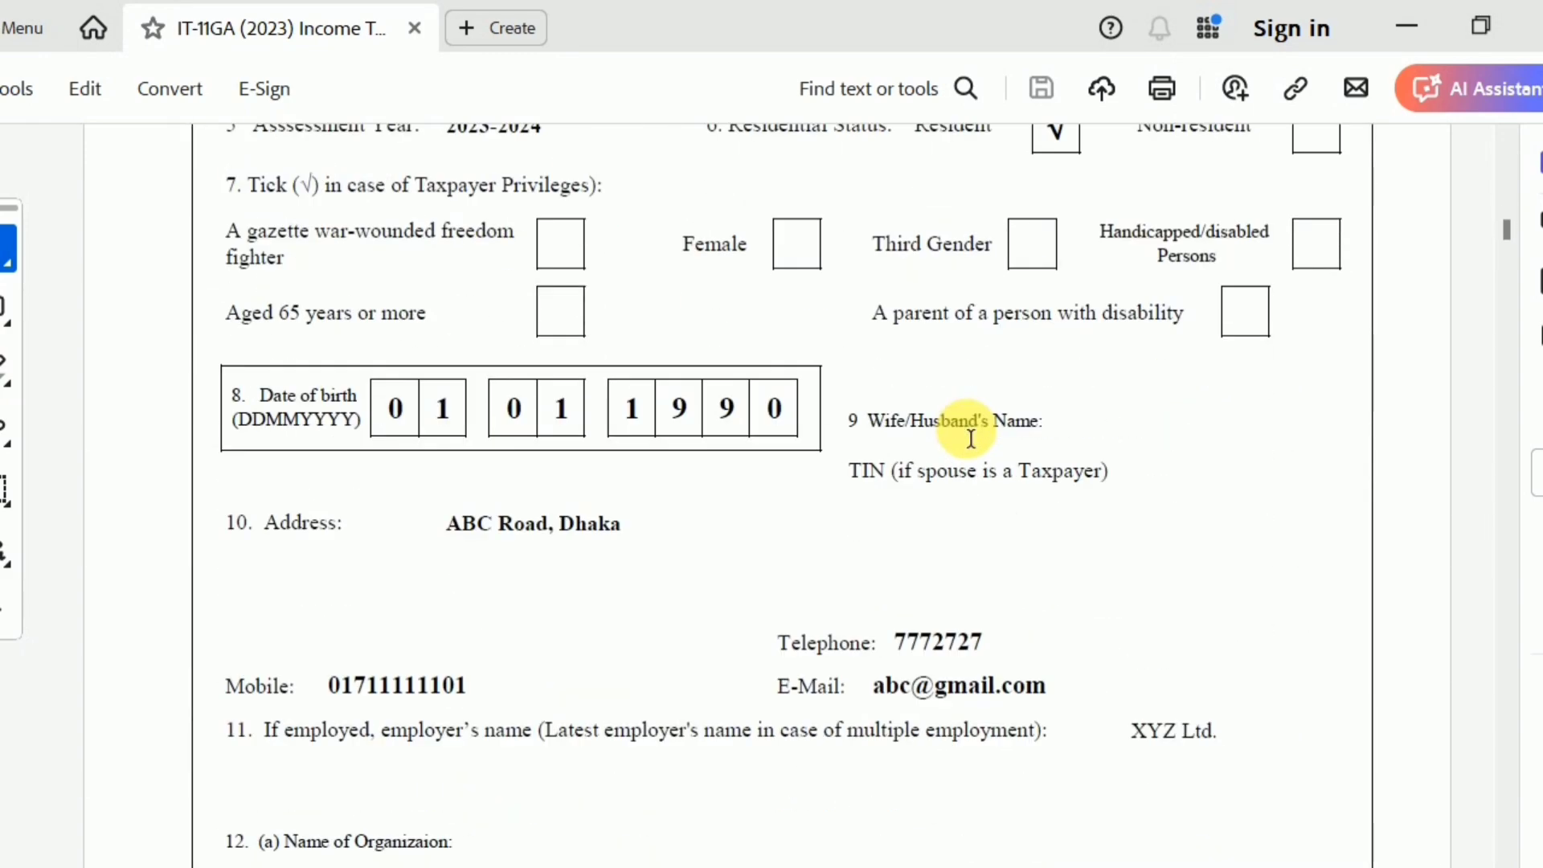
scroll(970, 438, "down", 10)
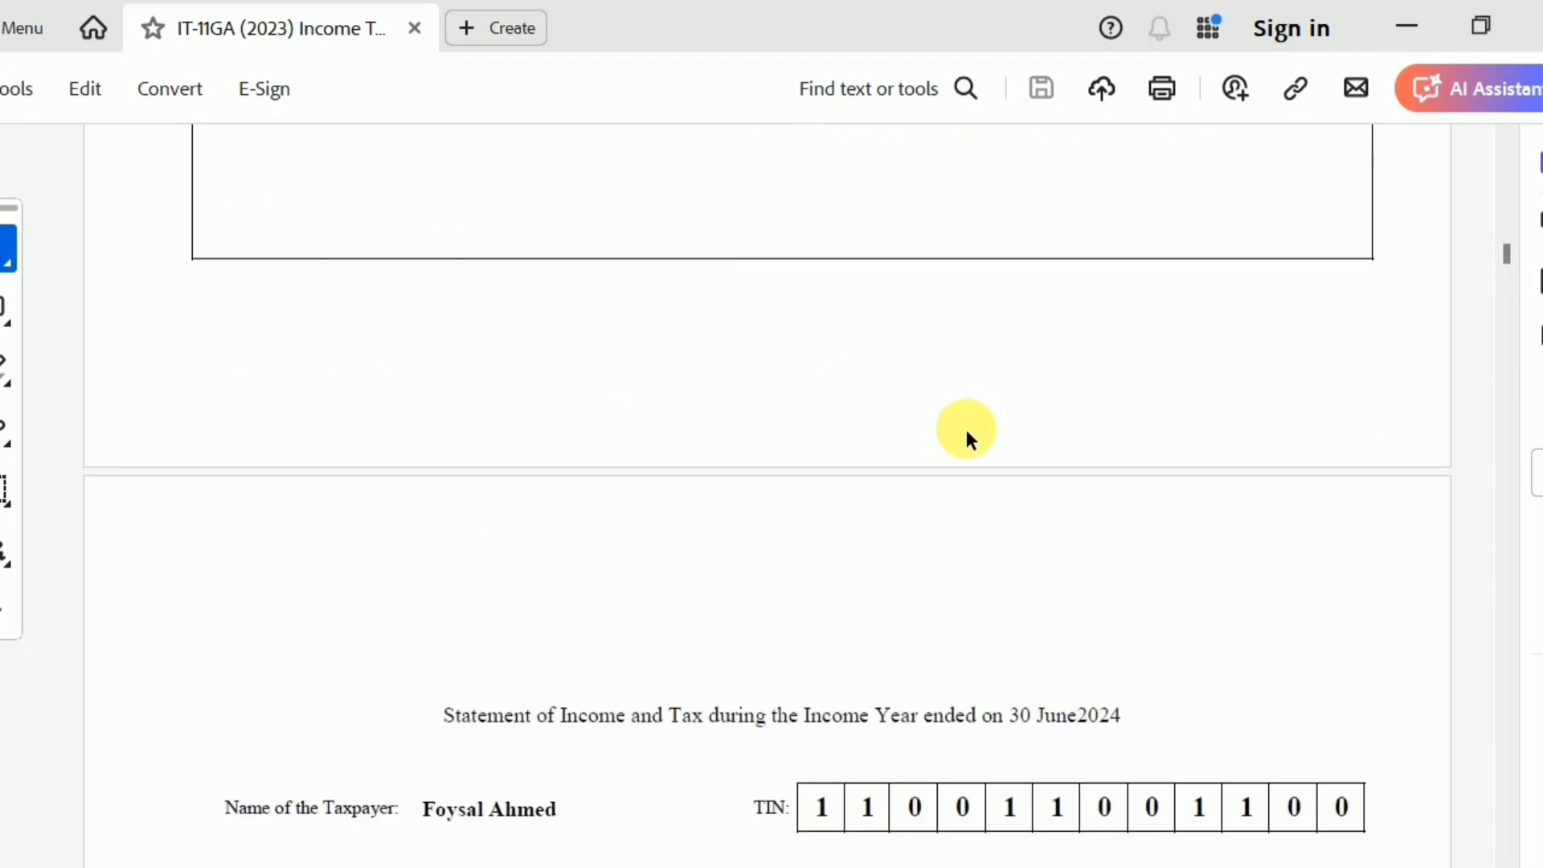
scroll(964, 426, "down", 16)
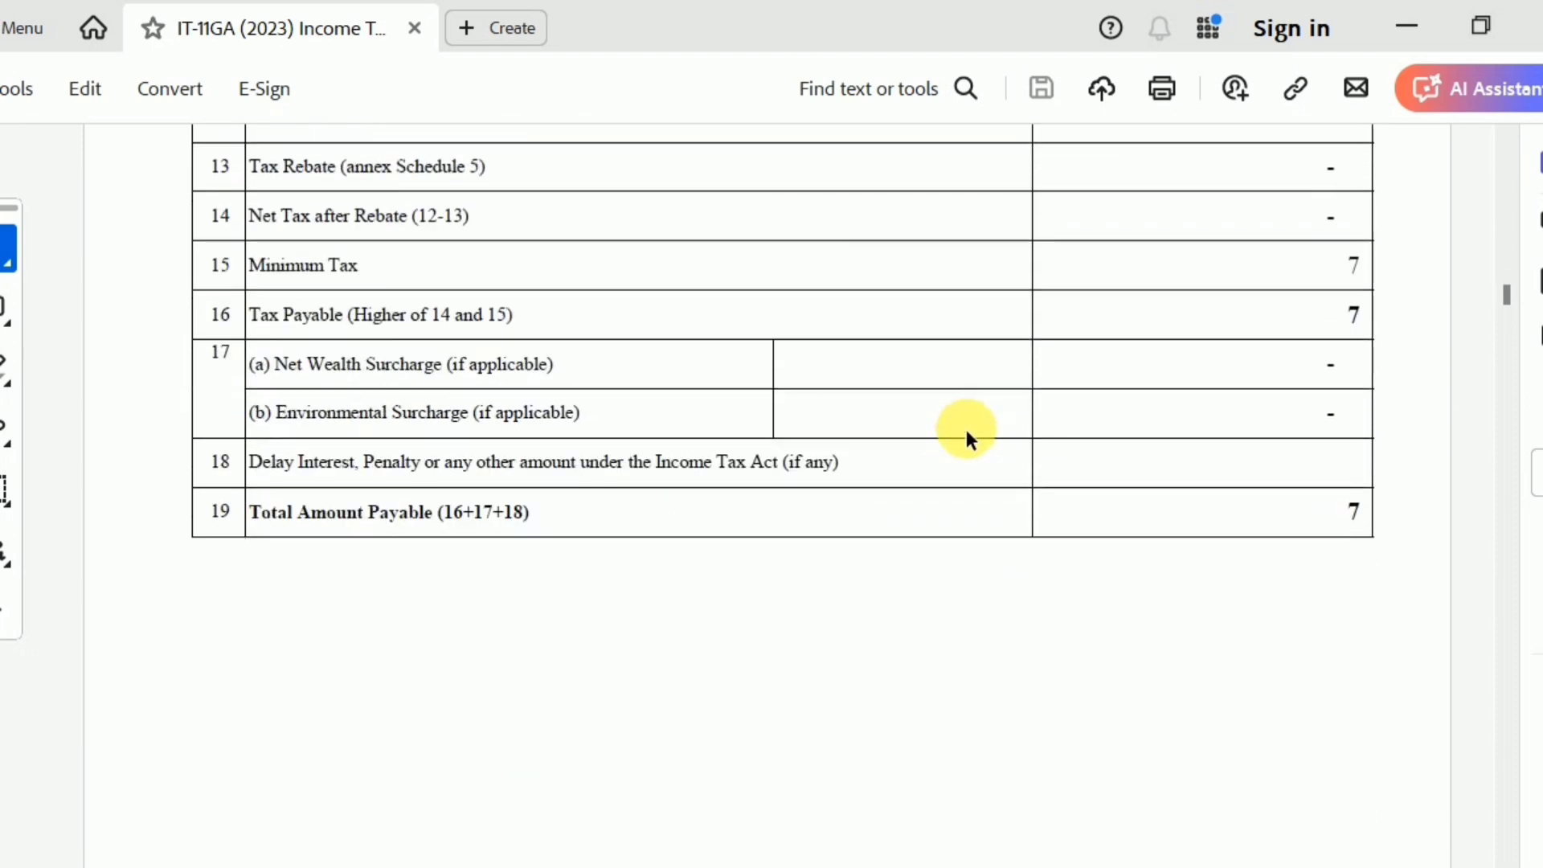
scroll(966, 429, "down", 14)
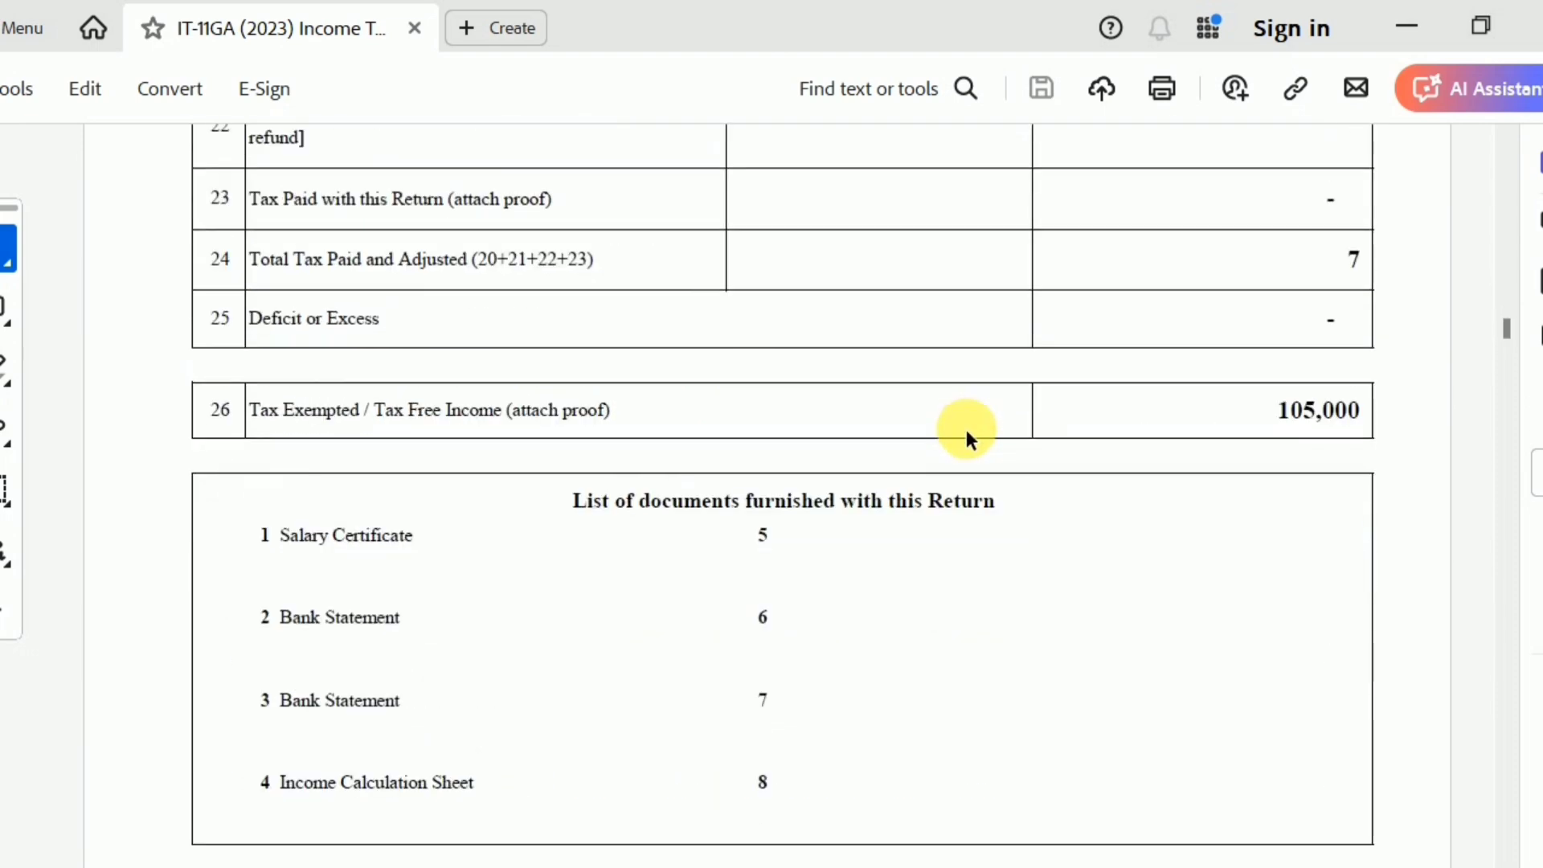
scroll(966, 429, "down", 3)
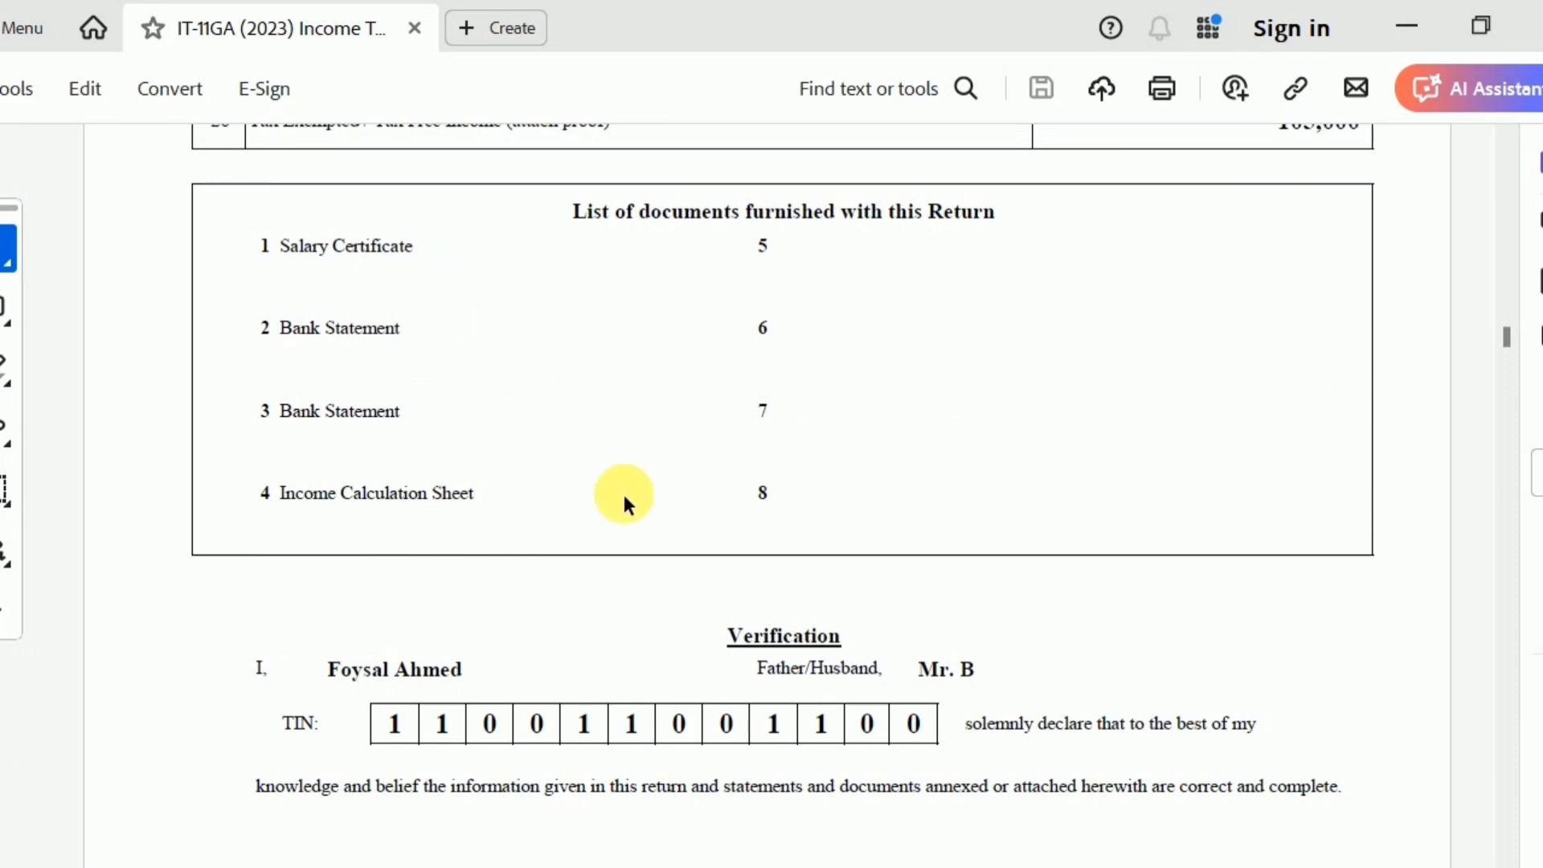
scroll(853, 585, "down", 7)
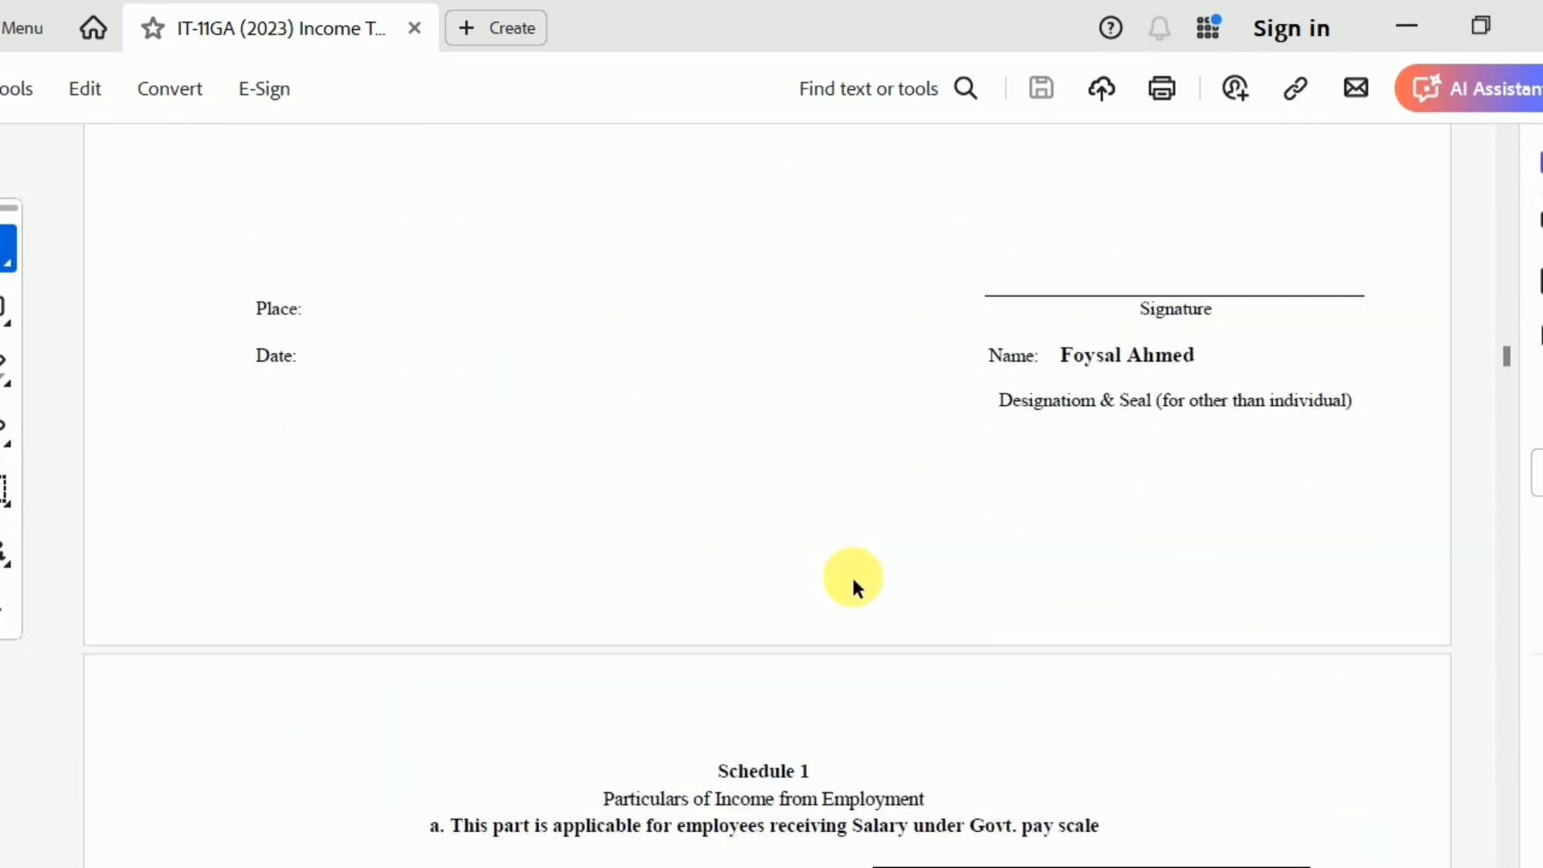
Examine the PDF's Schedule 1 employment income tables and Schedule 2 rental income computation
scroll(853, 585, "down", 14)
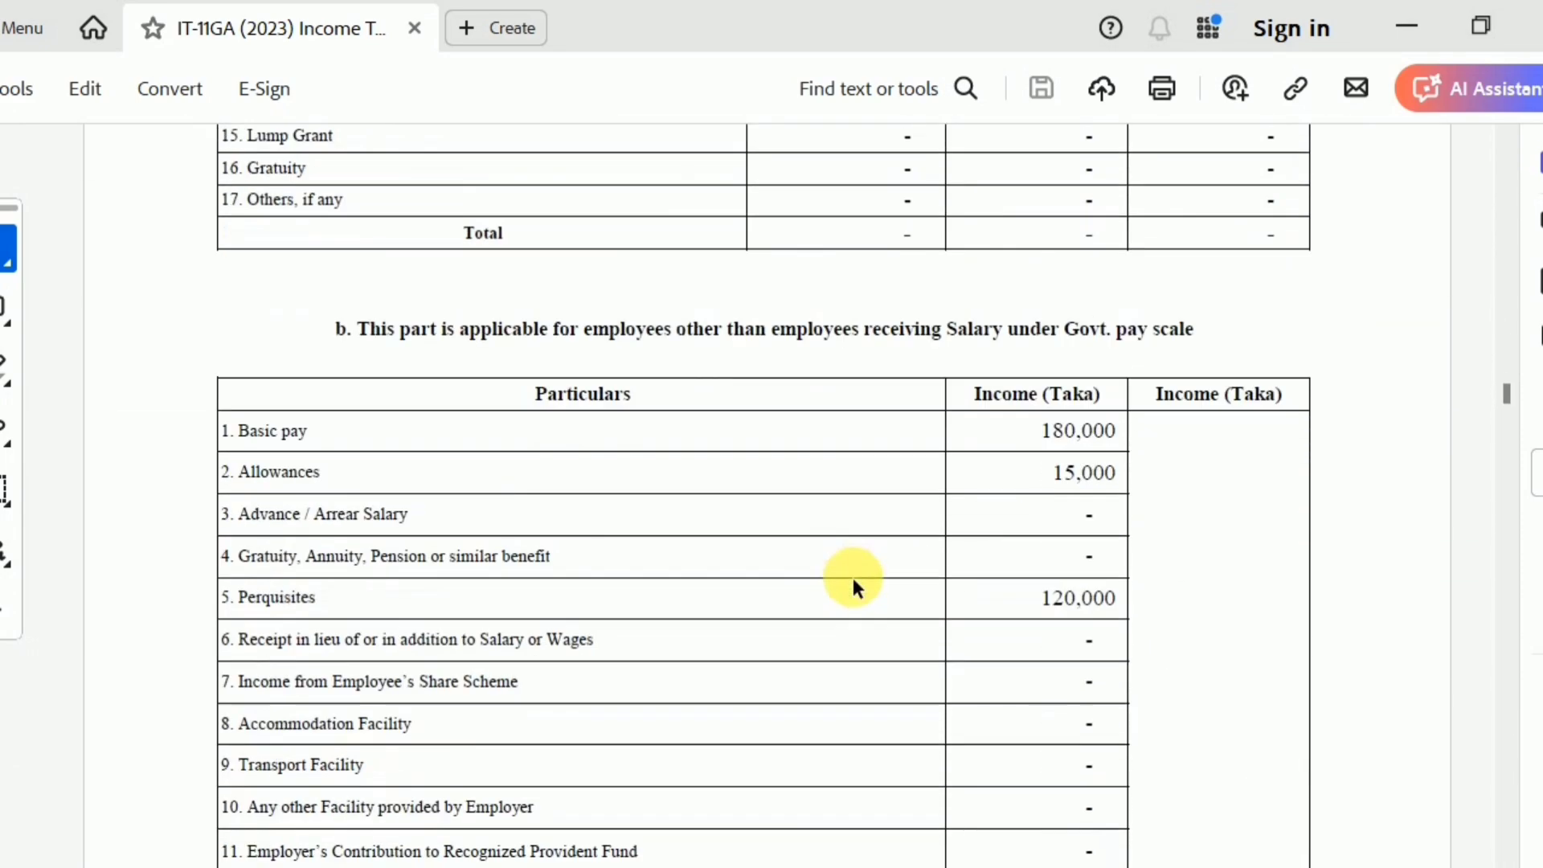
scroll(853, 585, "down", 11)
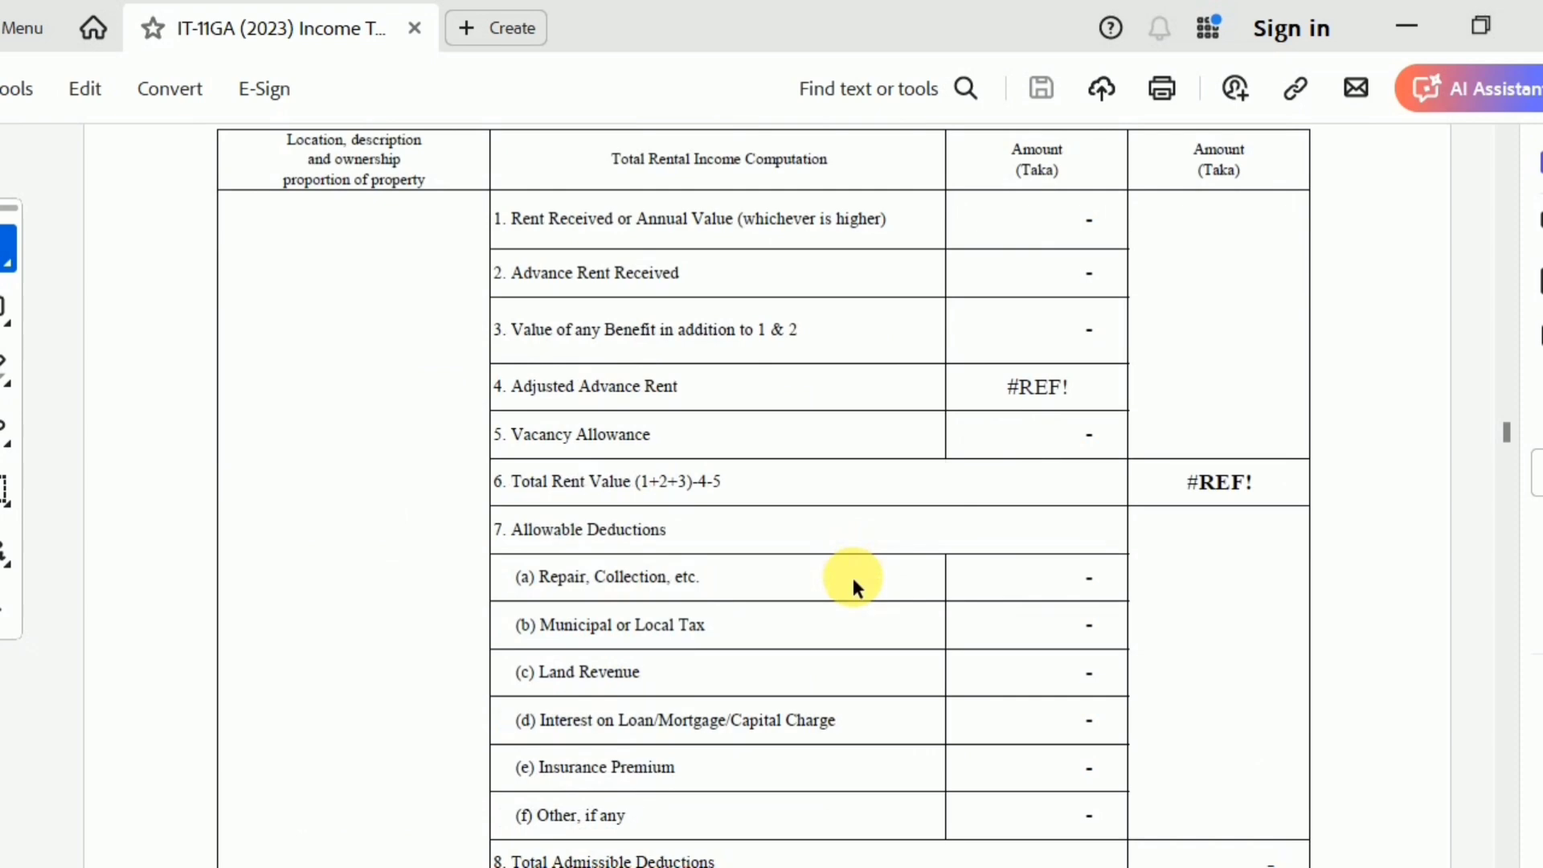
scroll(850, 574, "up", 1)
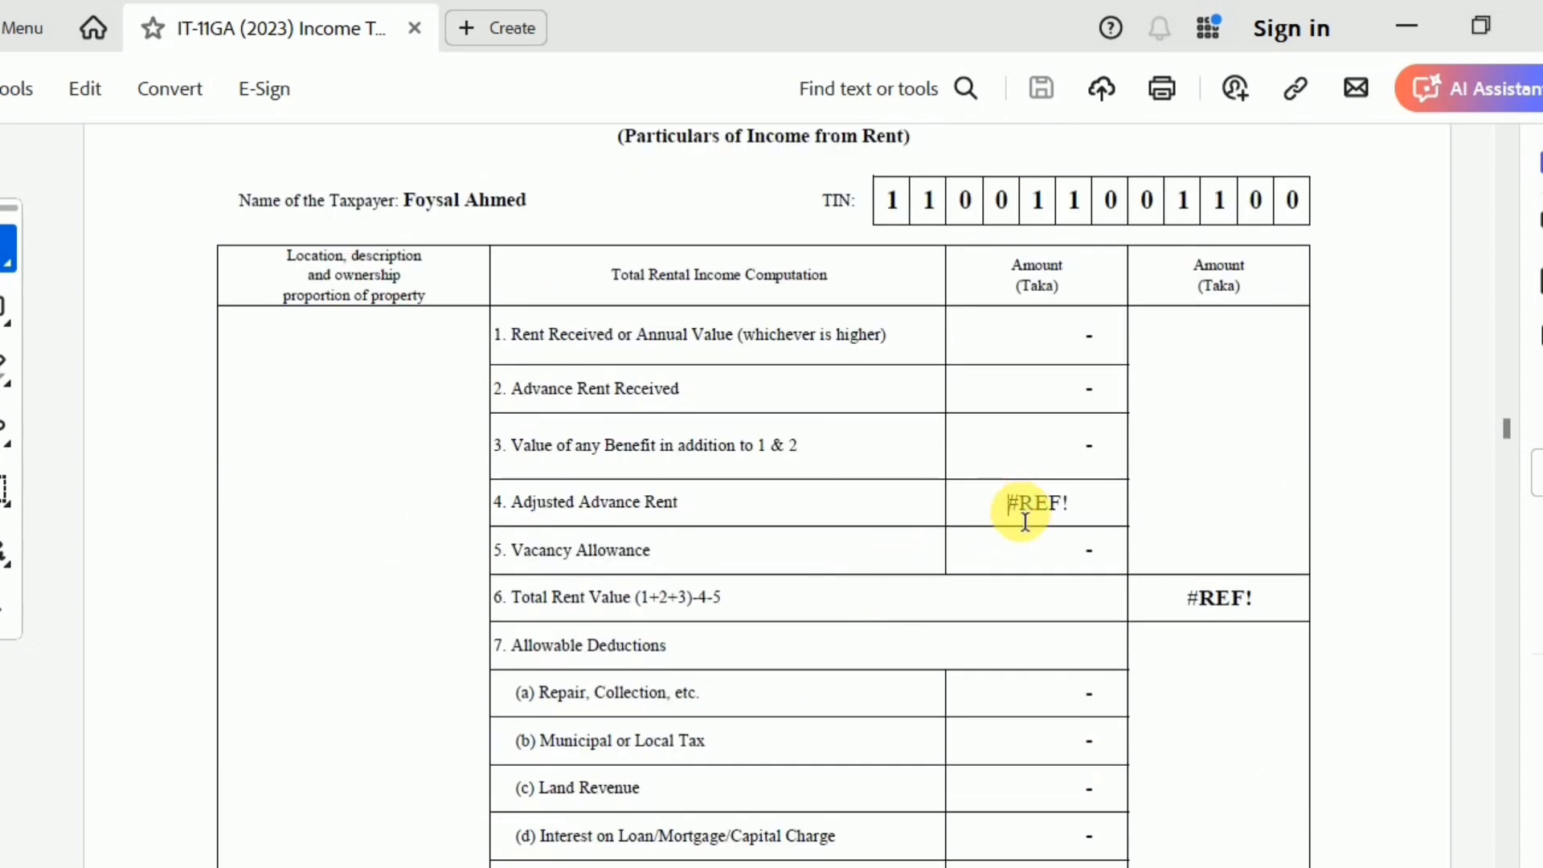
scroll(1025, 520, "down", 3)
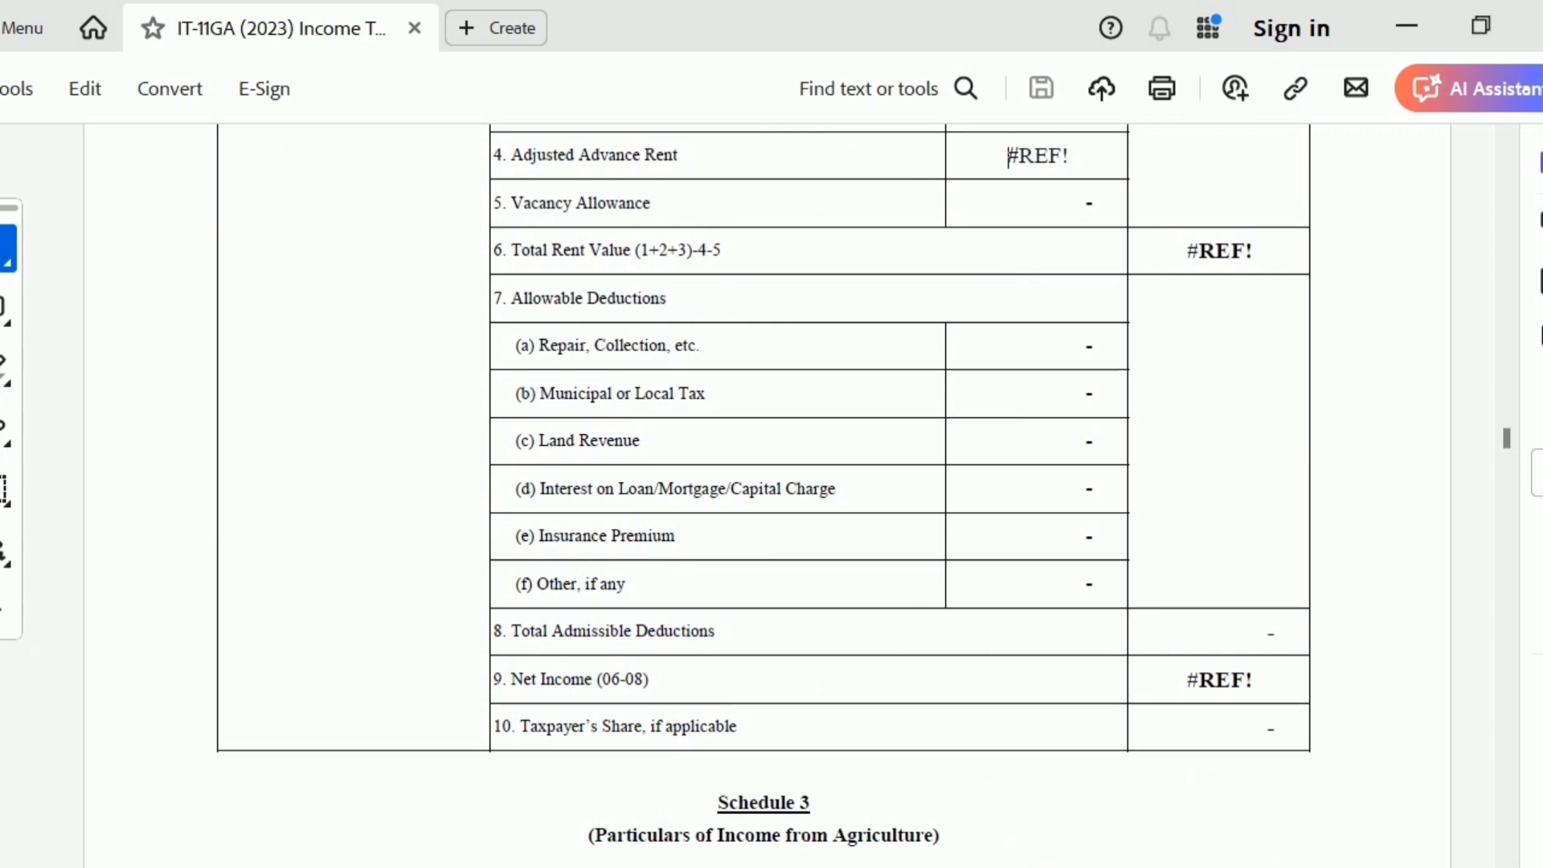
Switch to the IT-11GA workbook in Excel and ungroup the return sheets
mouse_move(1110, 784)
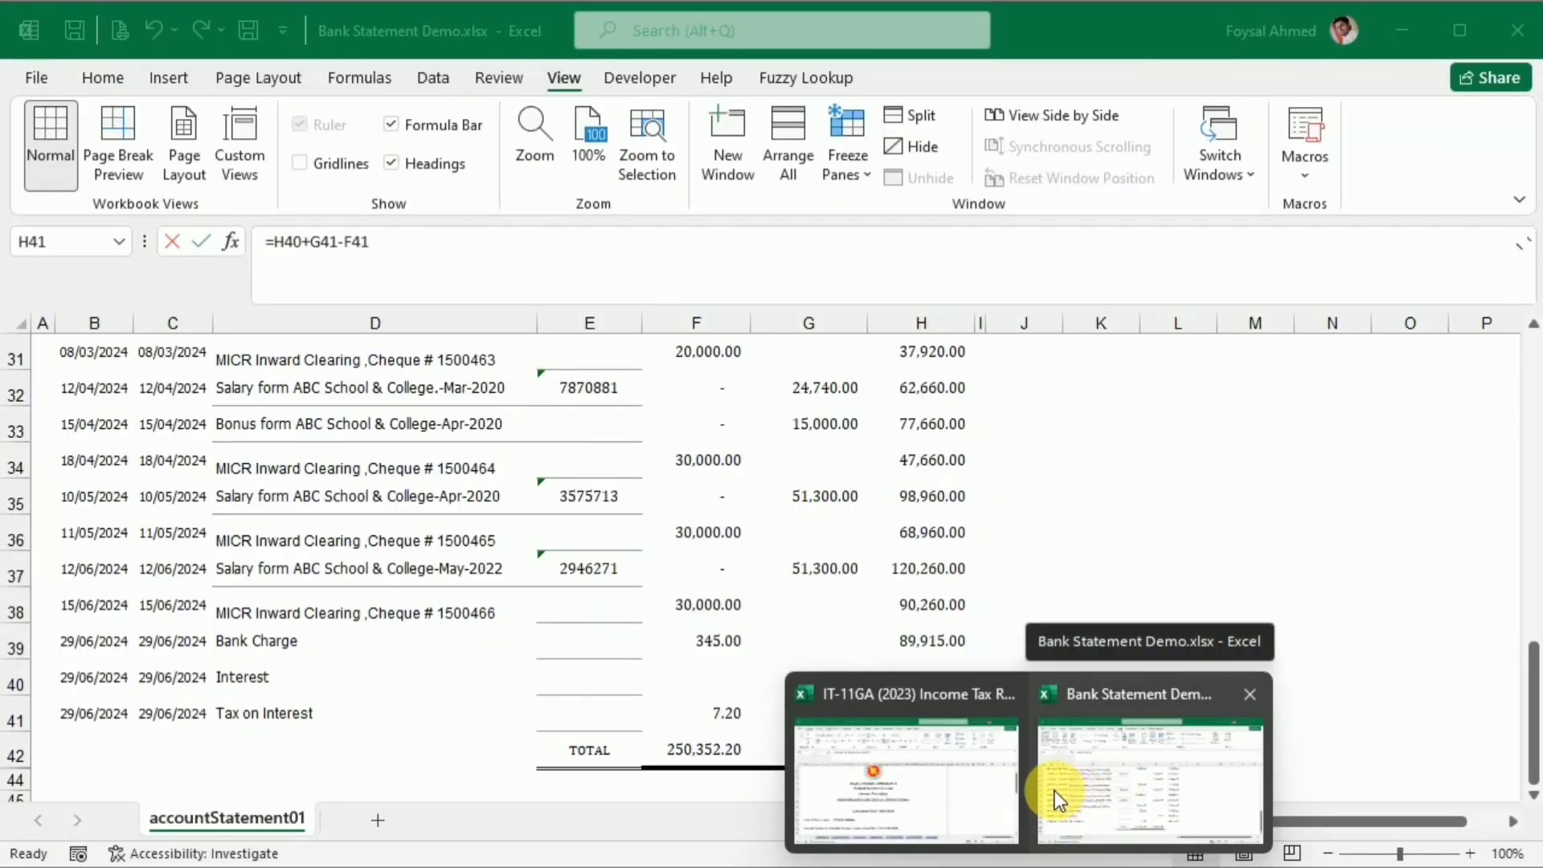
left_click(922, 788)
scroll(760, 703, "down", 15)
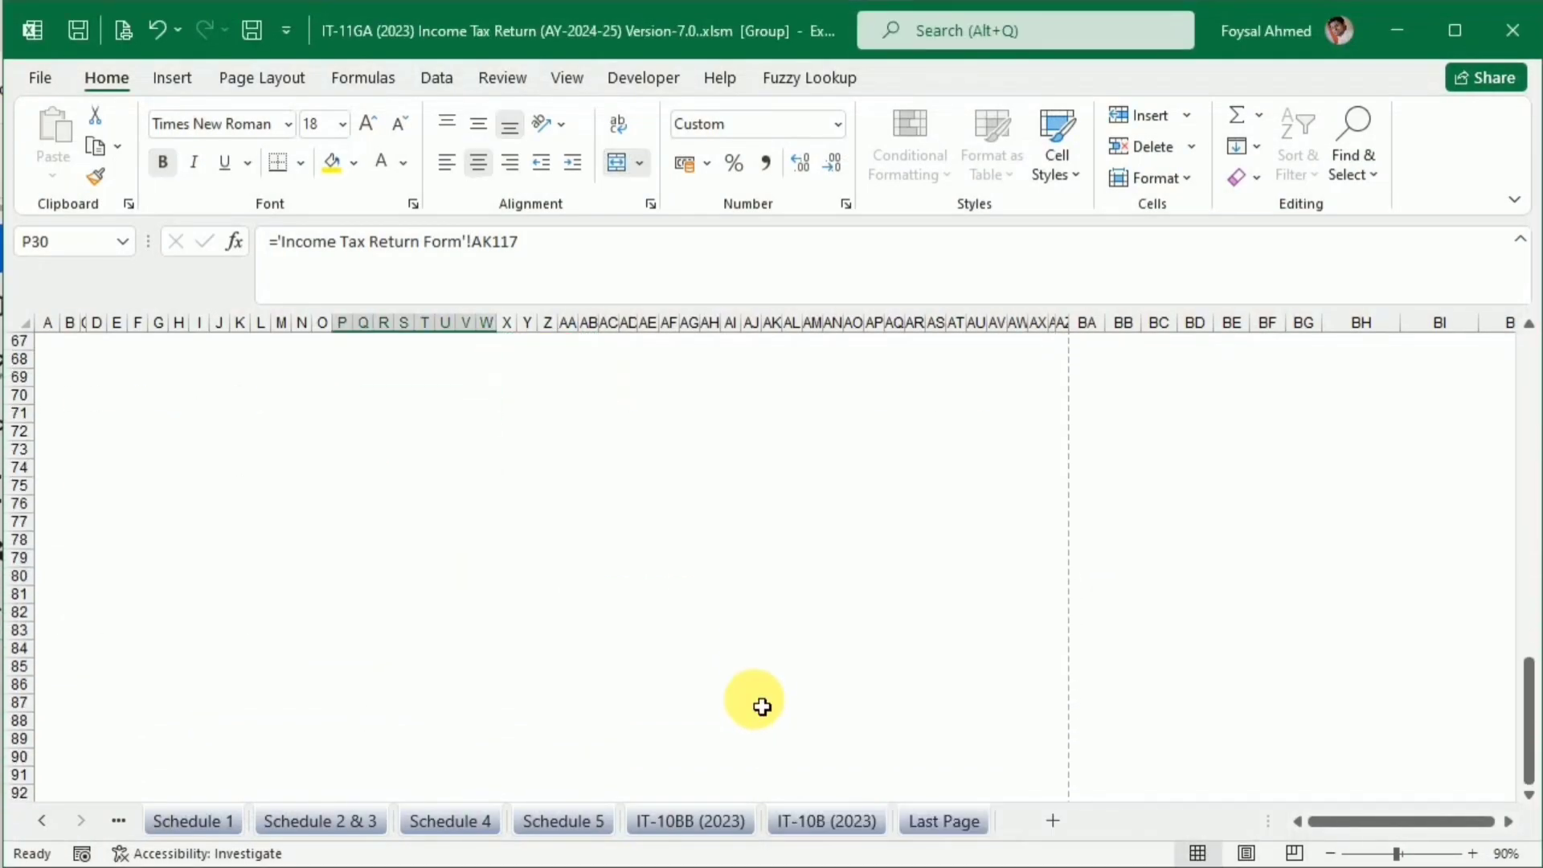
scroll(759, 703, "down", 7)
scroll(759, 703, "up", 12)
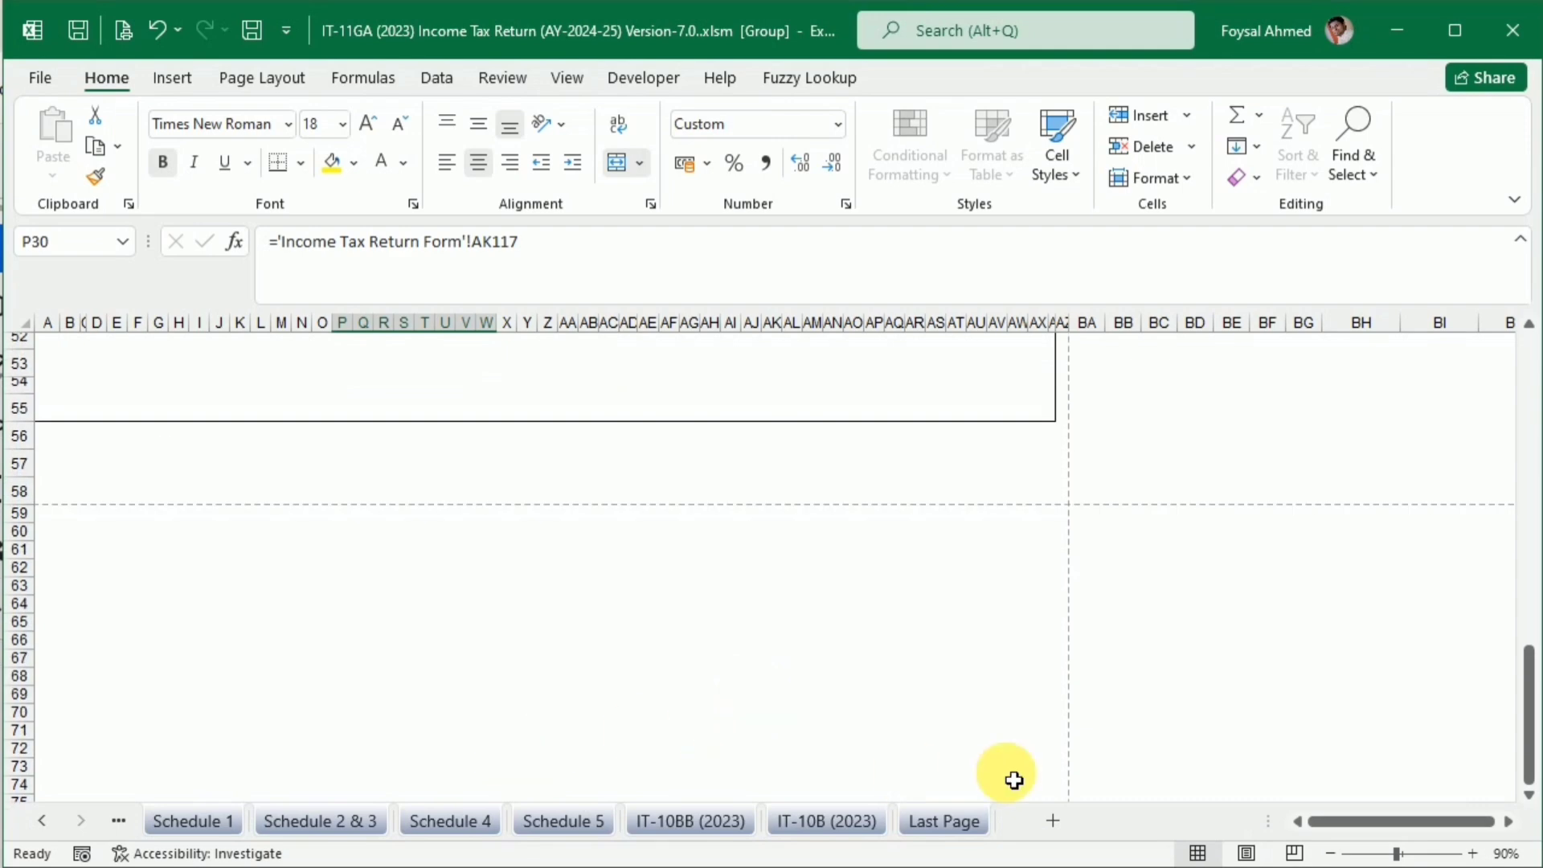
left_click(43, 819)
left_click(43, 819)
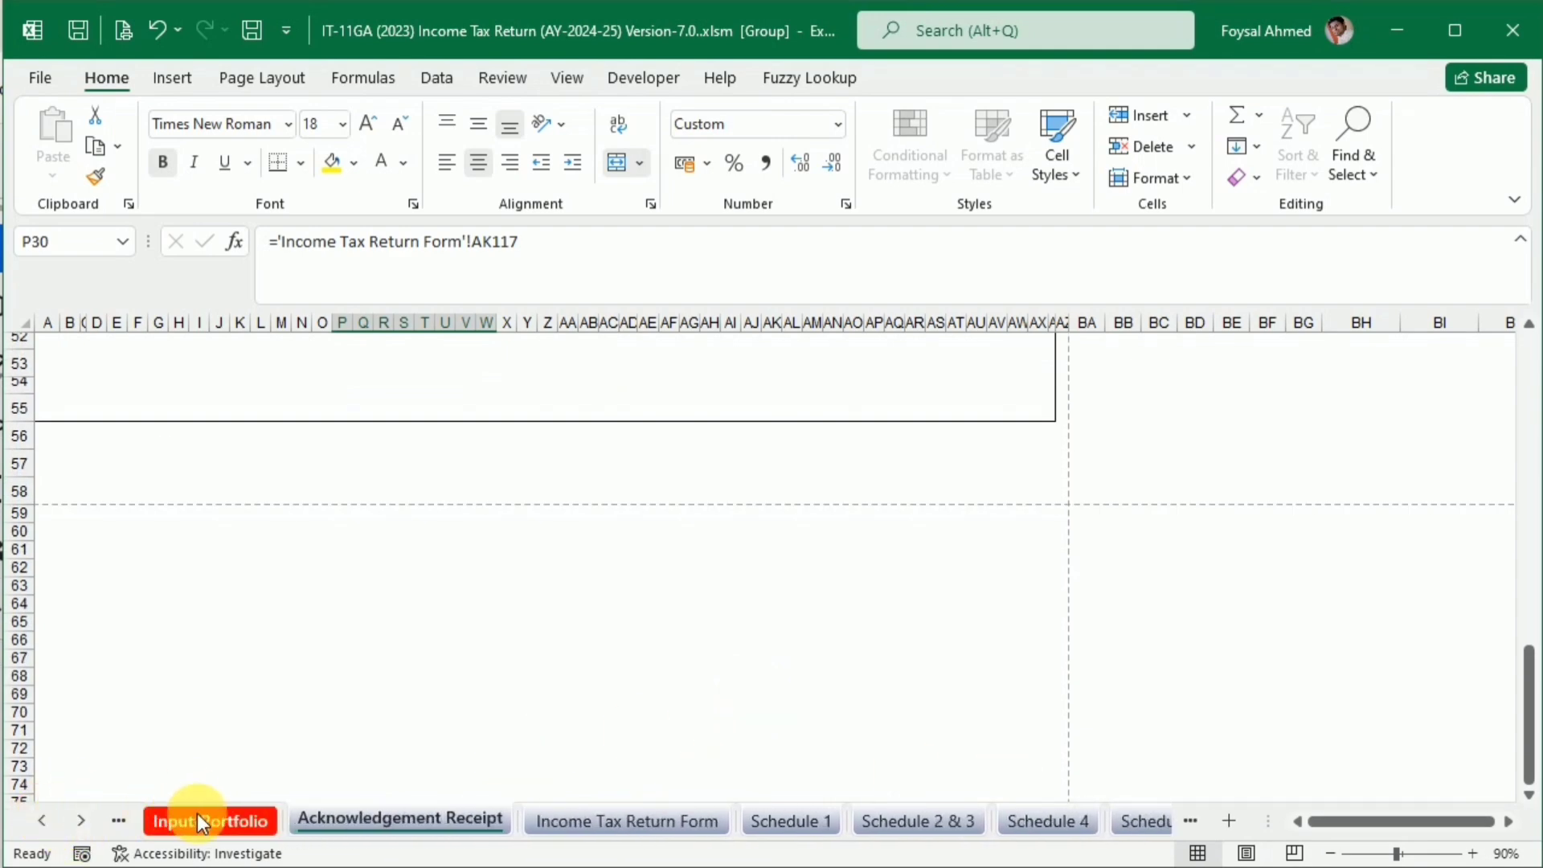
left_click(196, 813)
left_click(664, 828)
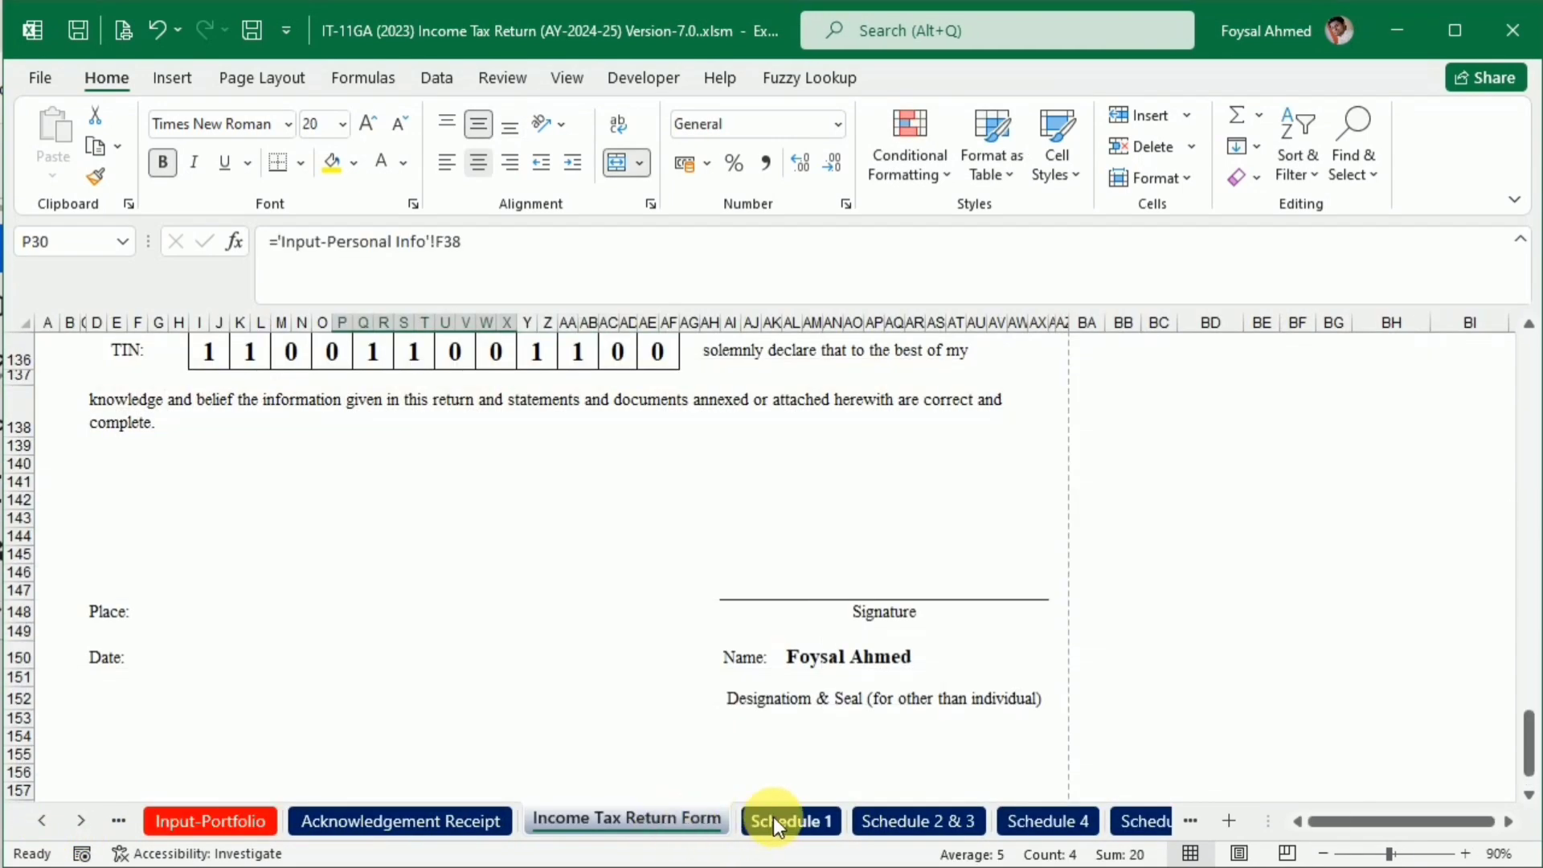
On the Schedule 2 & 3 sheet, replace the Adjusted Advance Rent amount with 0
left_click(920, 818)
scroll(757, 703, "down", 1)
scroll(757, 703, "down", 5)
scroll(744, 688, "up", 3)
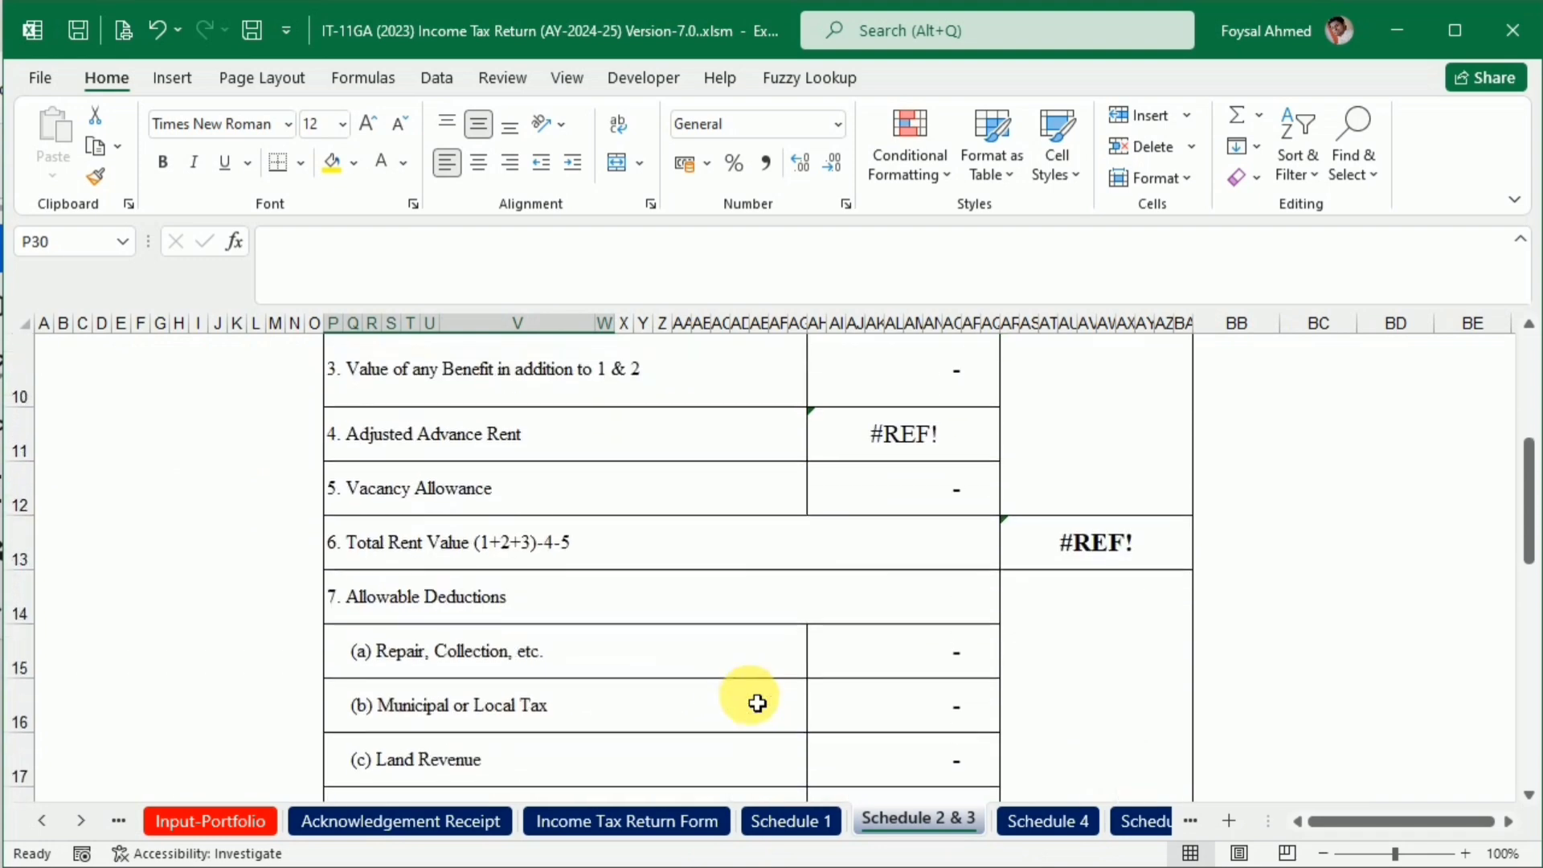
left_click(930, 439)
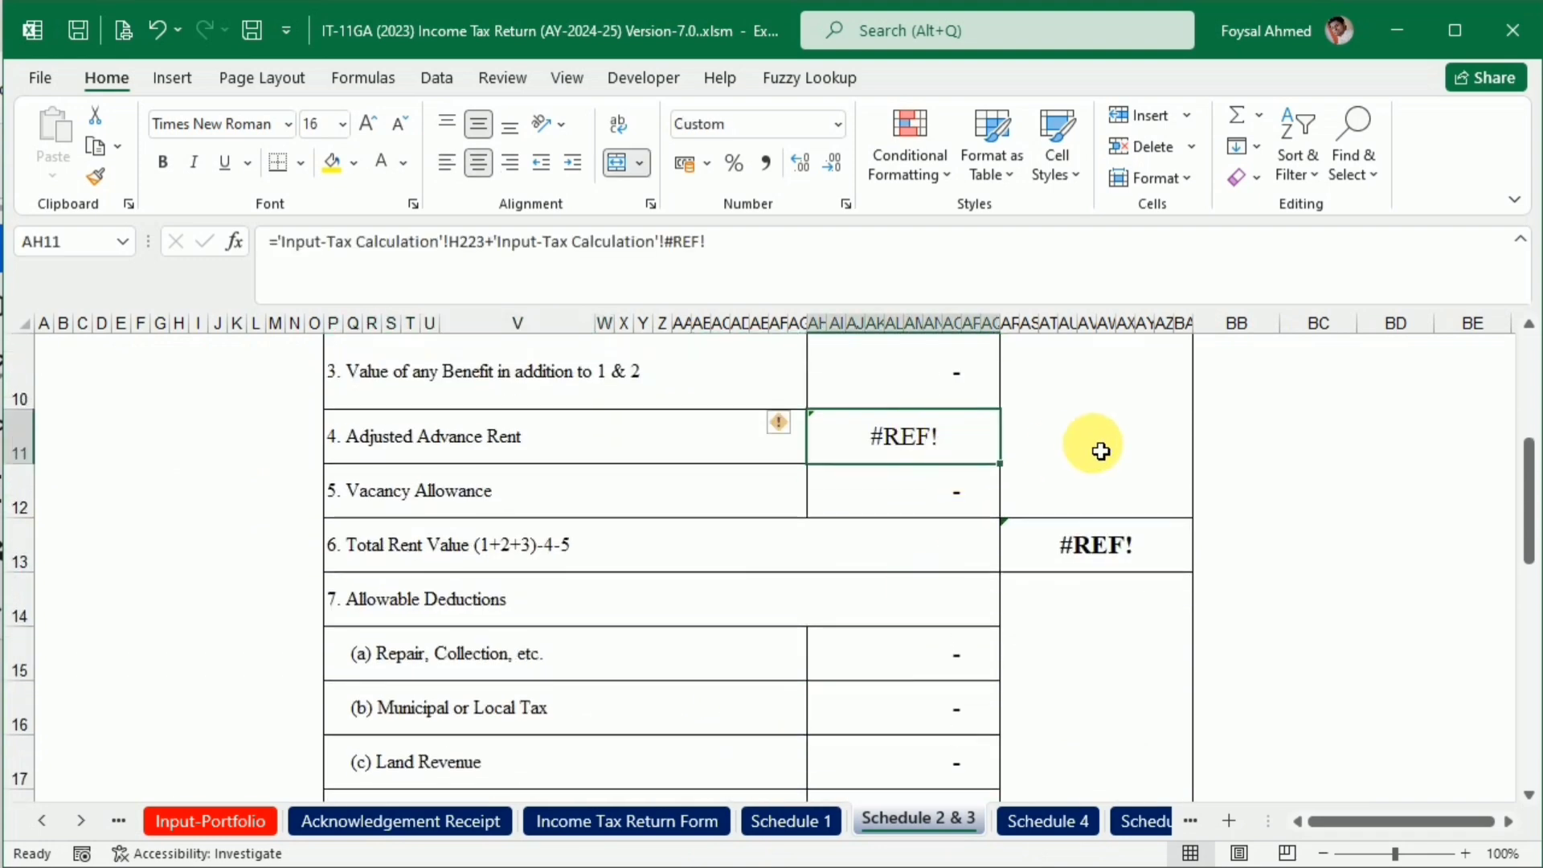
type("0")
key("Return")
scroll(1064, 634, "up", 3)
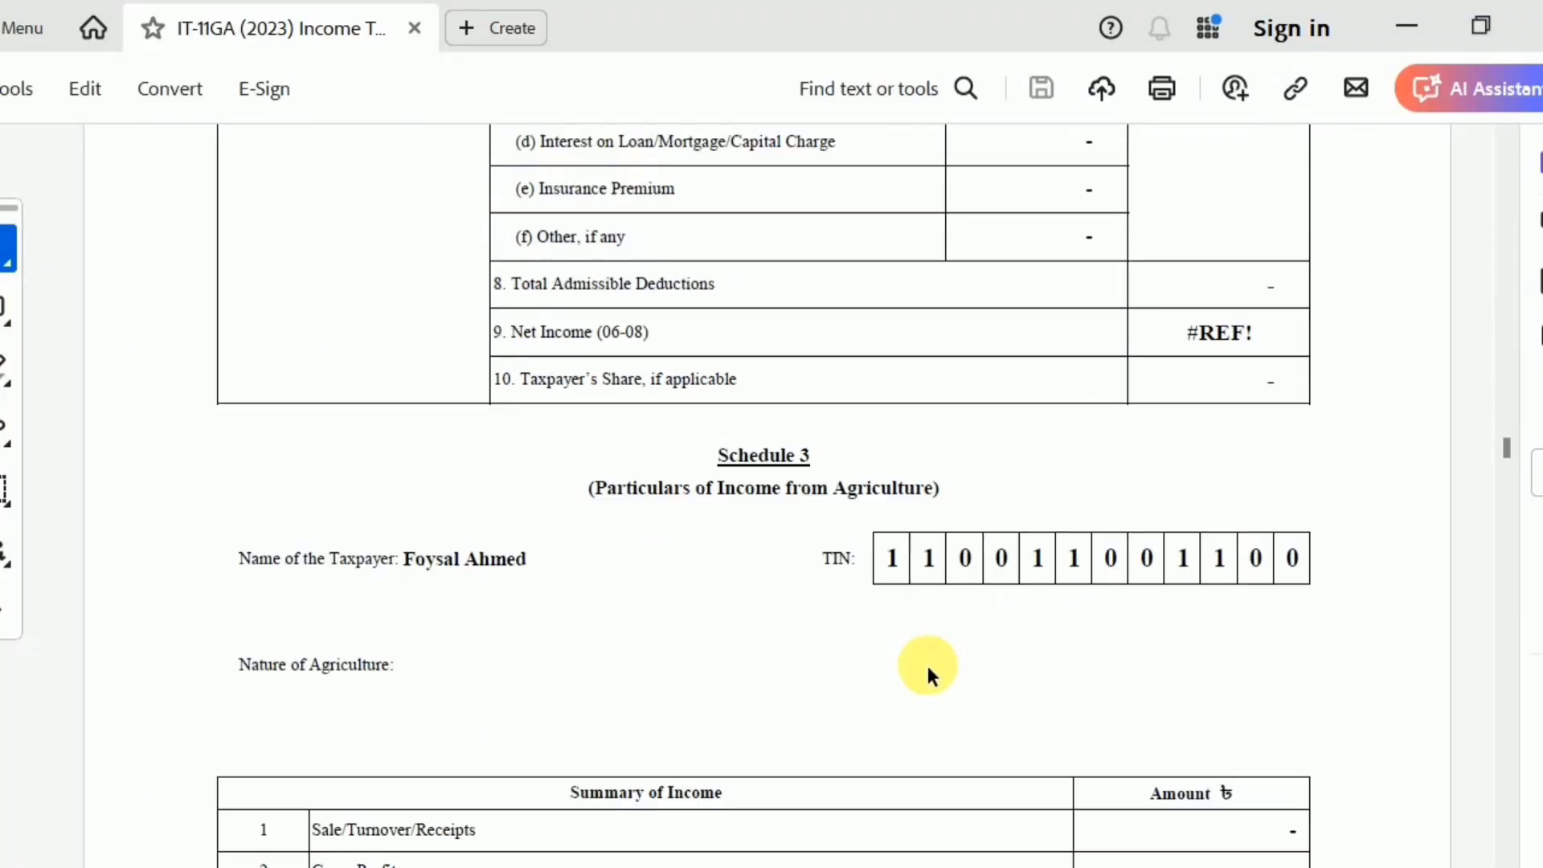
Switch to the PDF in Acrobat, examine Schedules 3 to 5 and the expense and asset statements, and close it
scroll(927, 672, "down", 10)
scroll(928, 671, "down", 10)
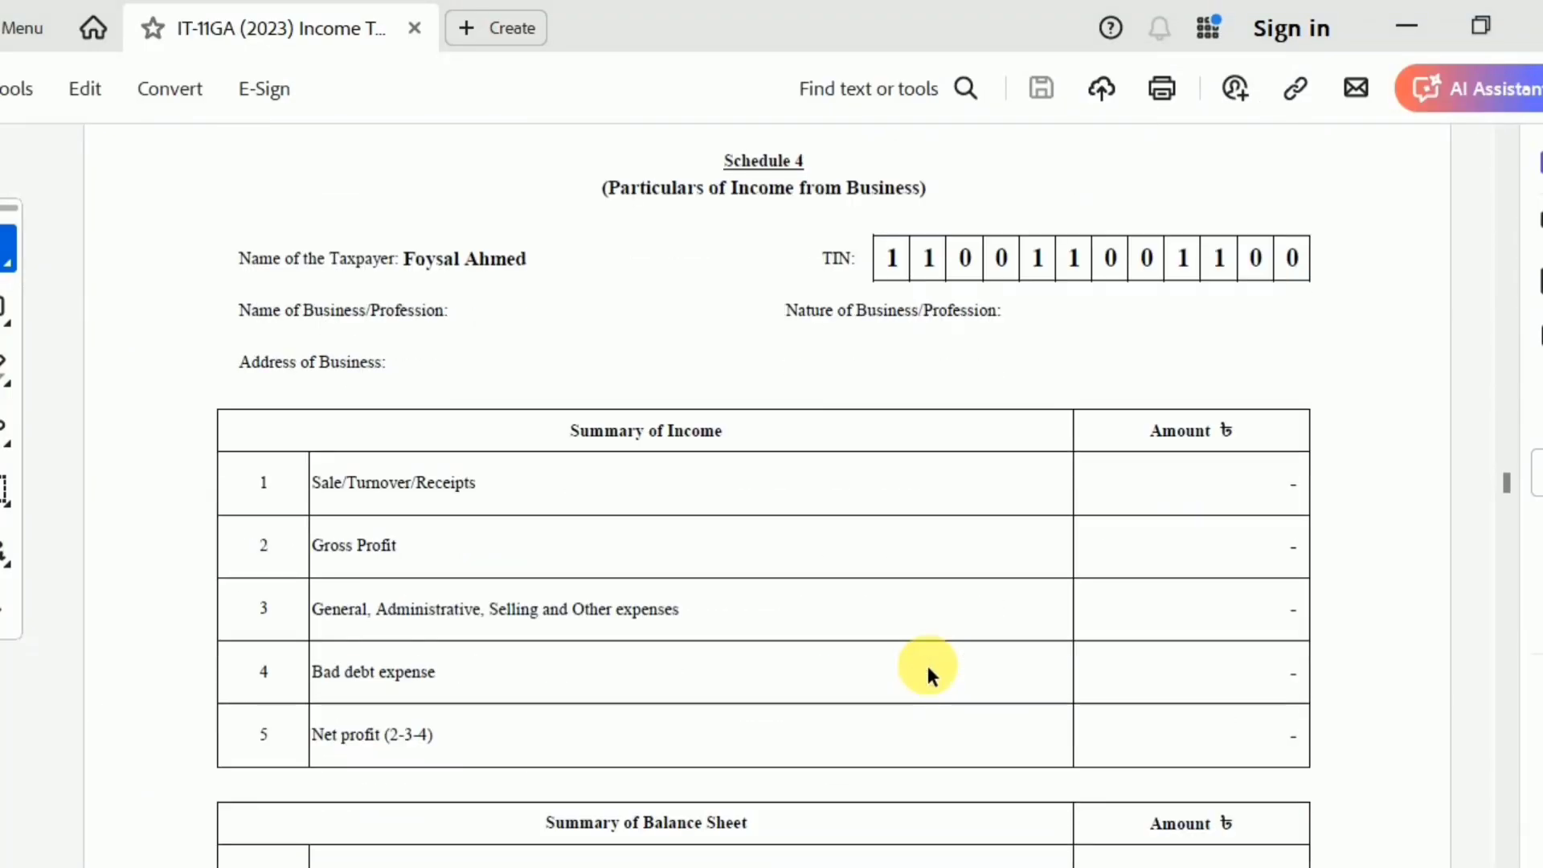
scroll(928, 670, "down", 10)
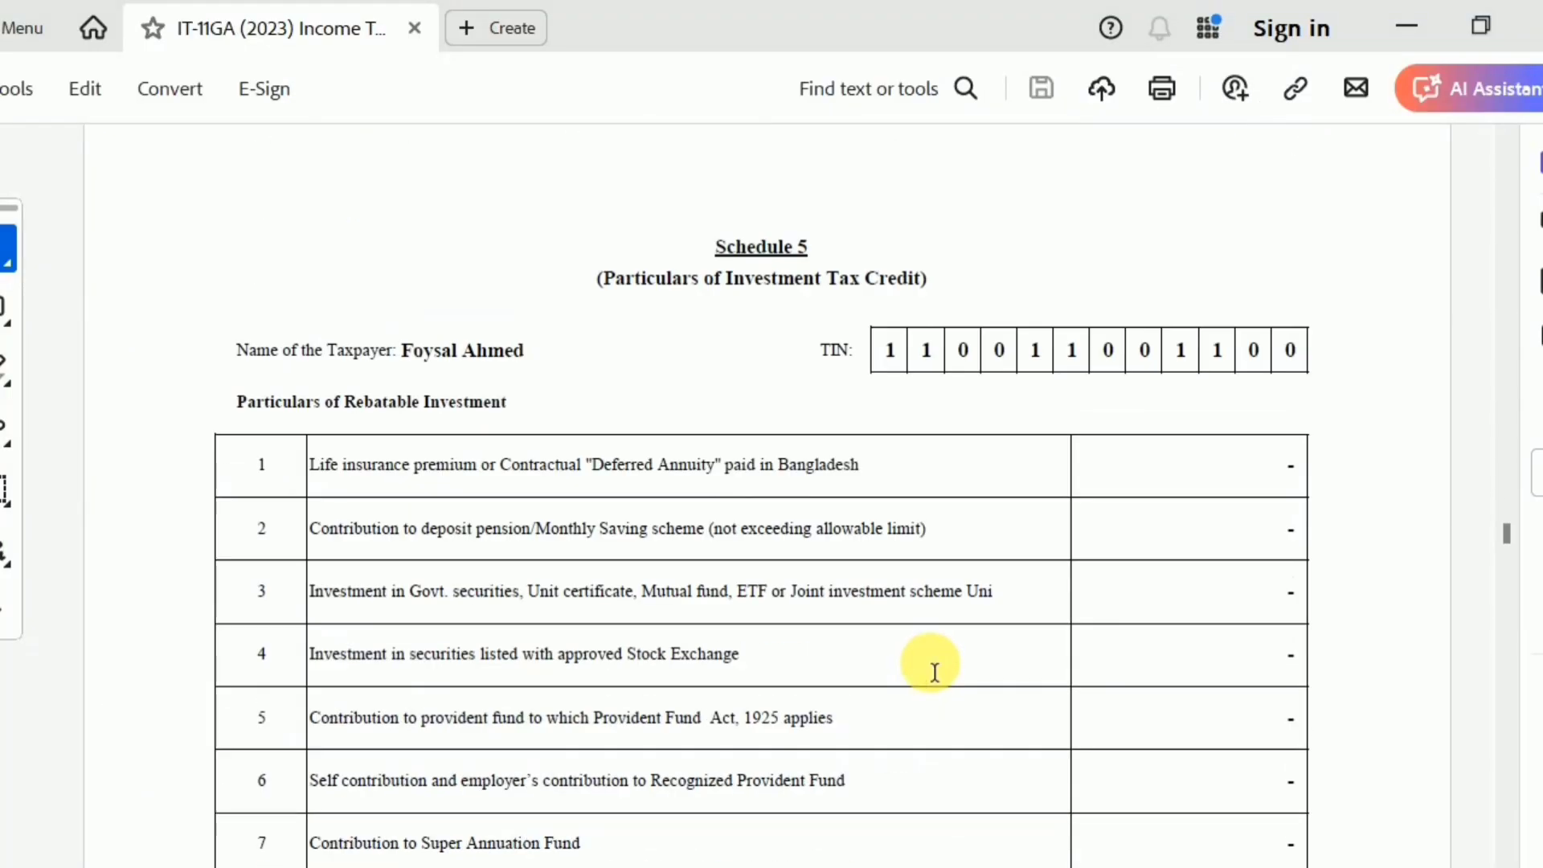
scroll(927, 659, "down", 5)
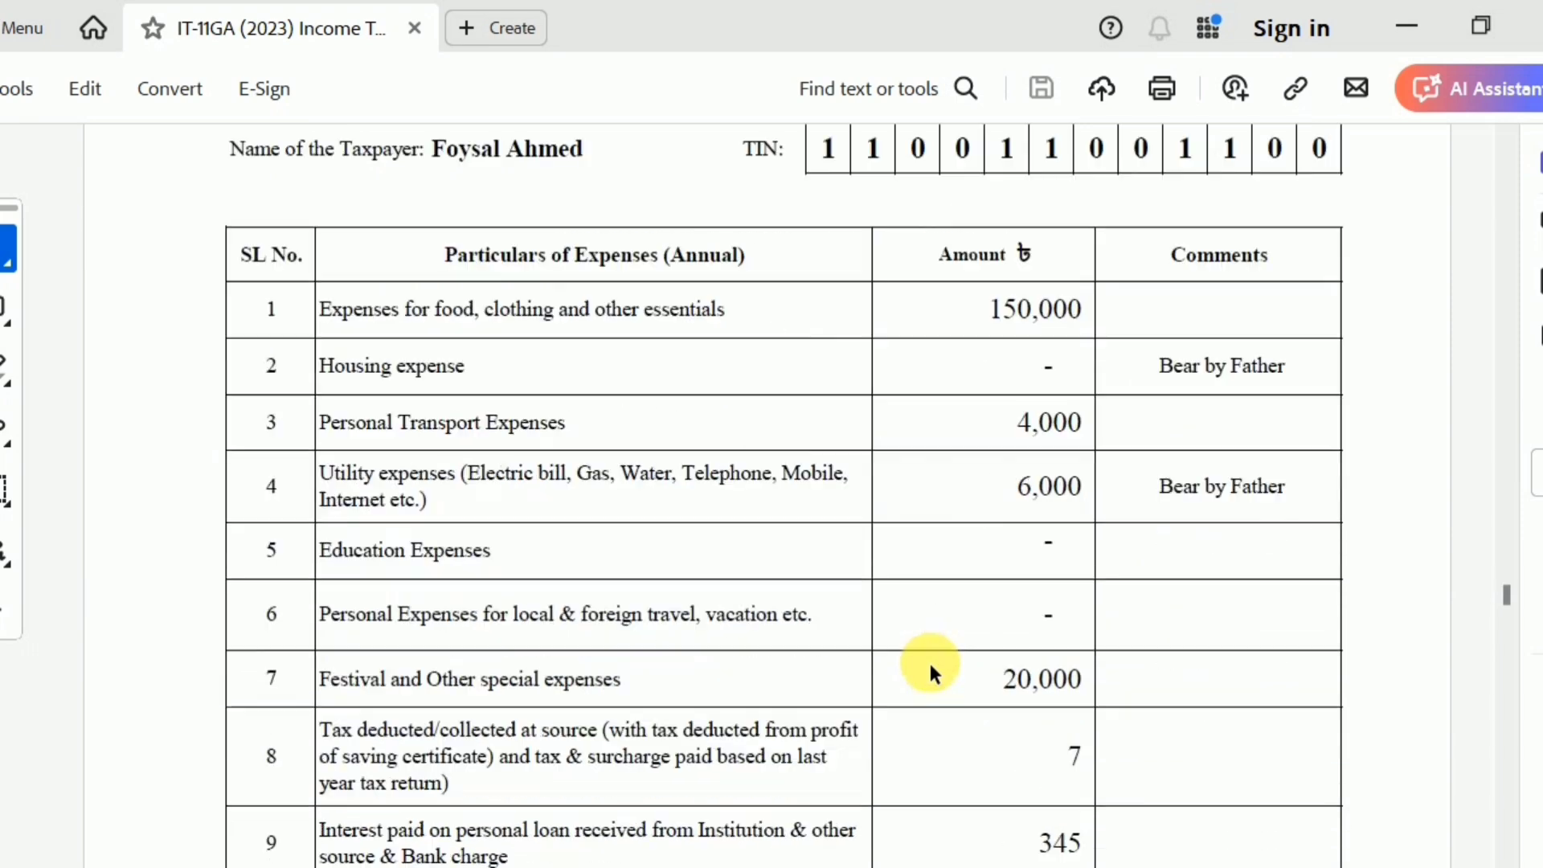
scroll(1281, 492, "down", 15)
scroll(1284, 488, "down", 15)
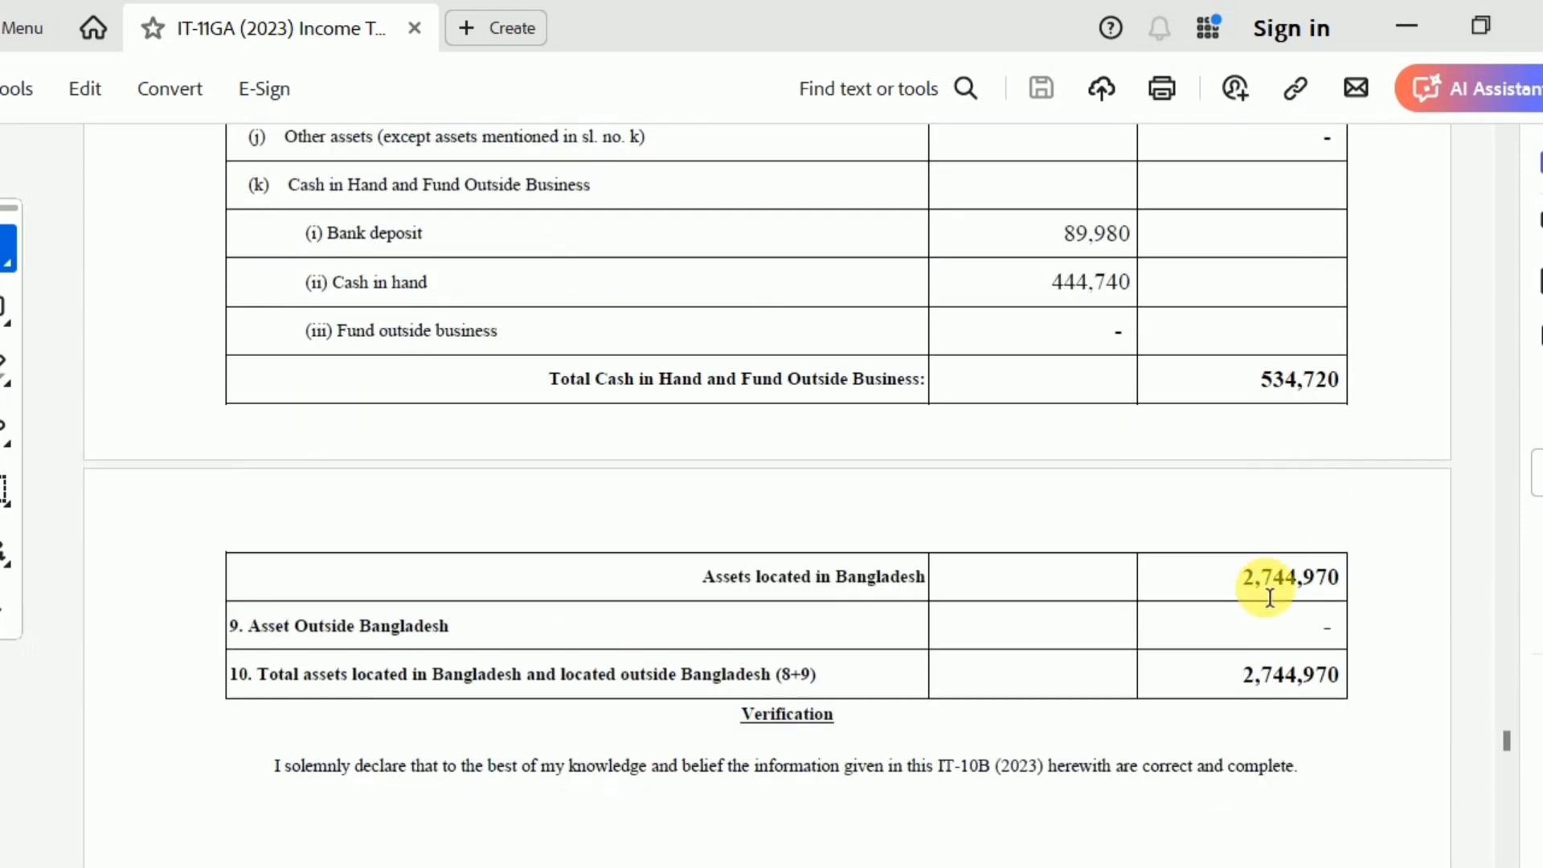
scroll(1285, 614, "down", 4)
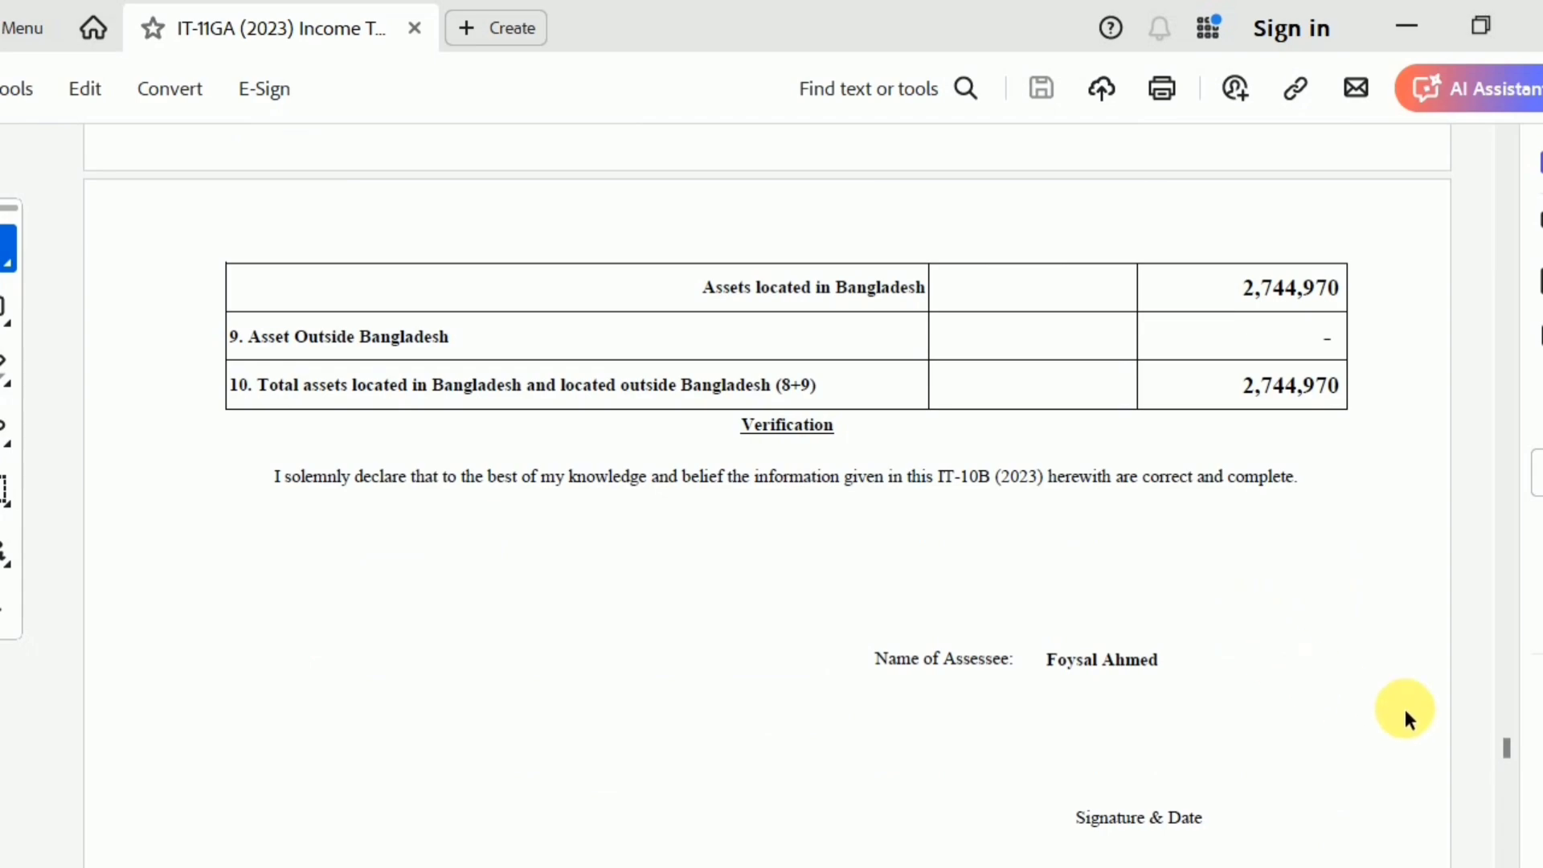
left_click(1538, 18)
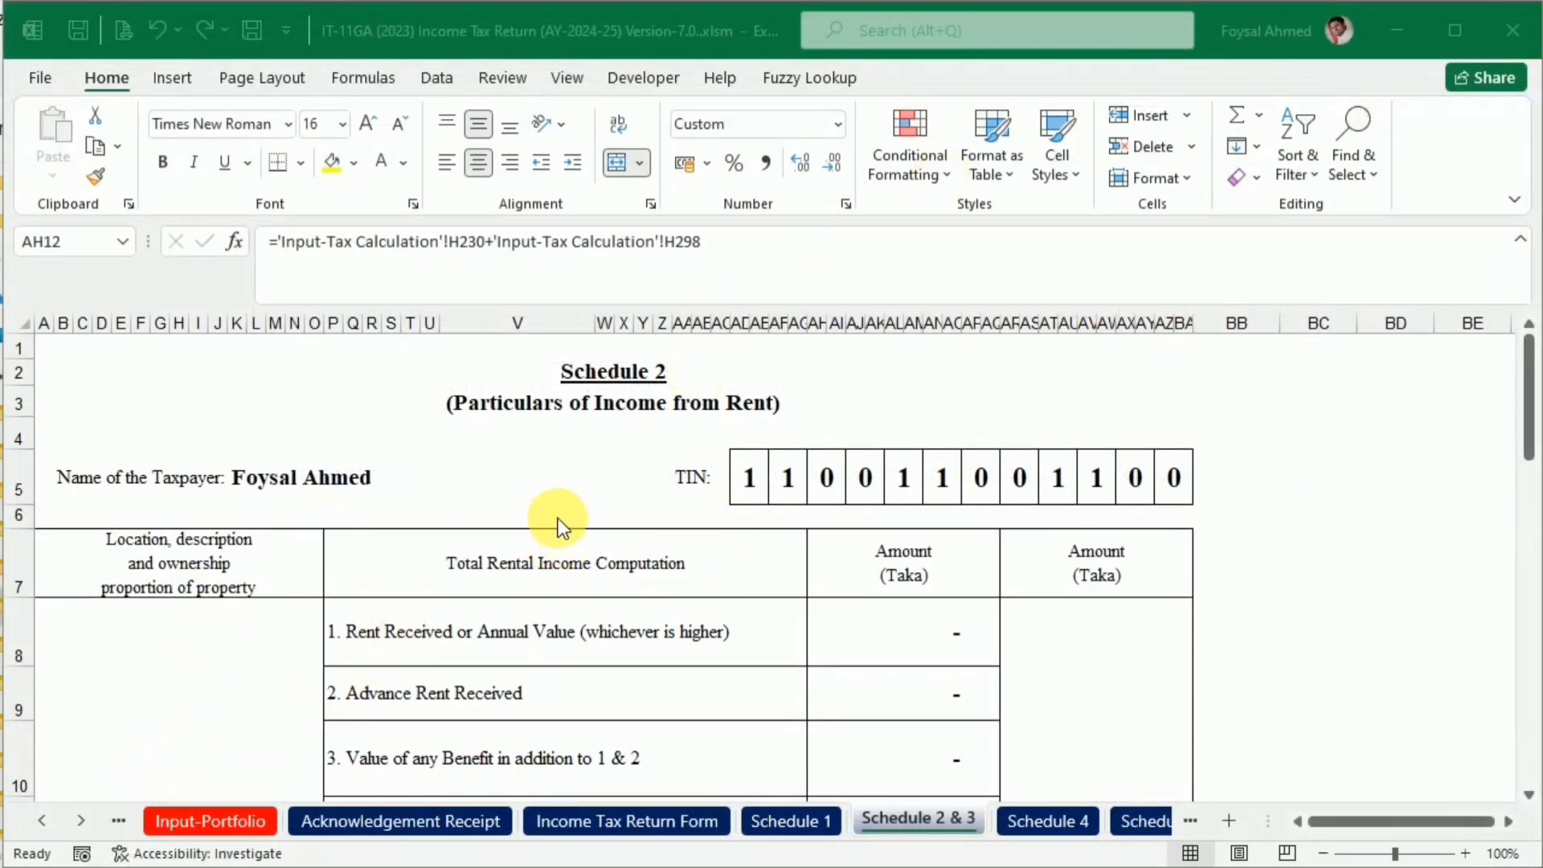
Hide the Input-Portfolio sheet in the Excel workbook
scroll(557, 519, "down", 7)
scroll(585, 605, "up", 7)
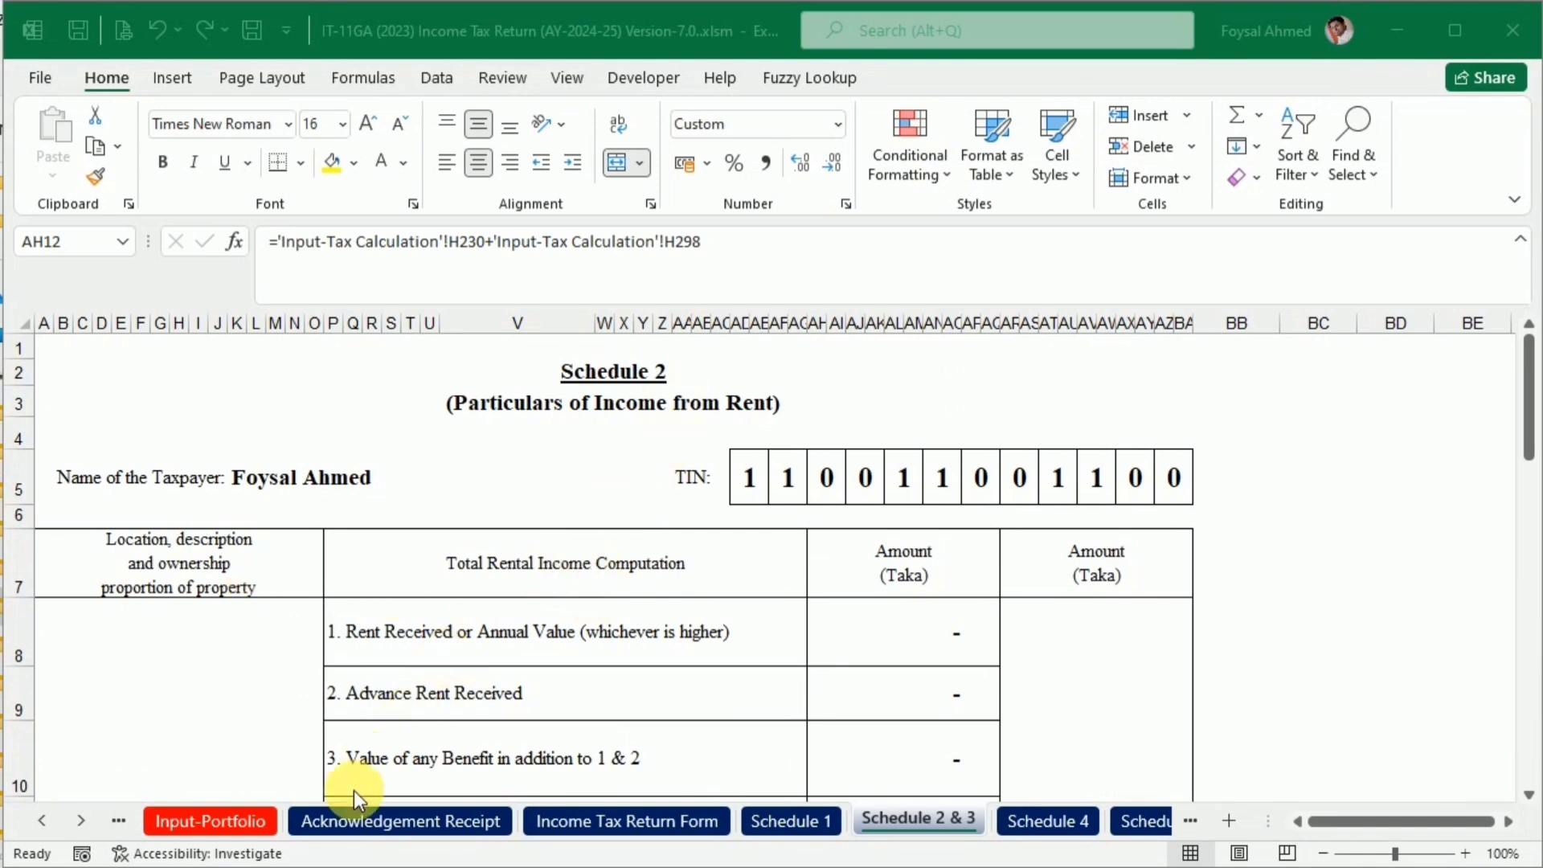
left_click(124, 818)
left_click(201, 813)
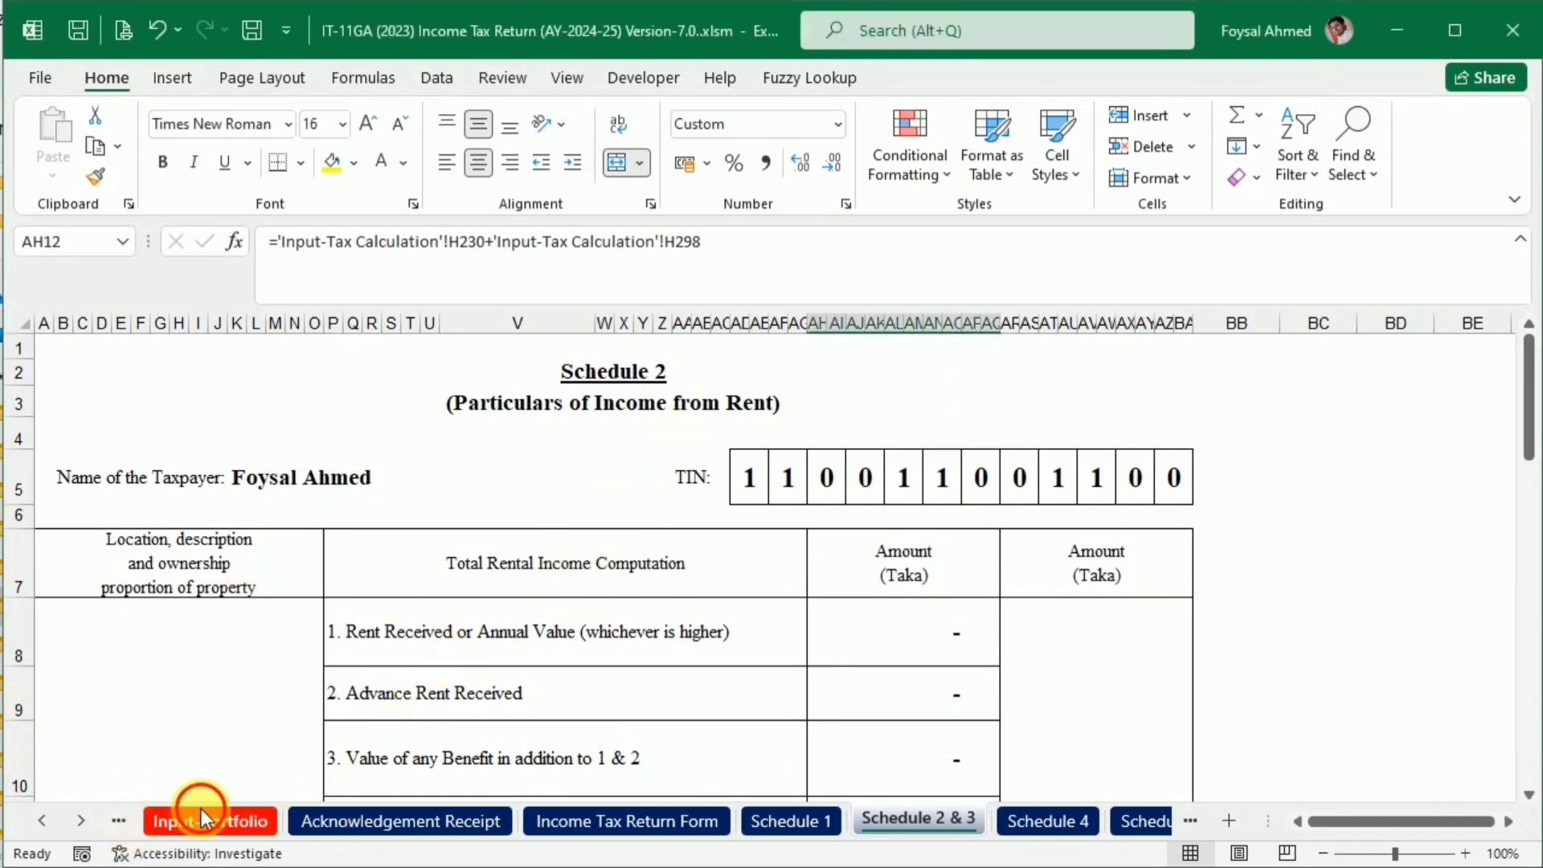
right_click(172, 812)
left_click(286, 727)
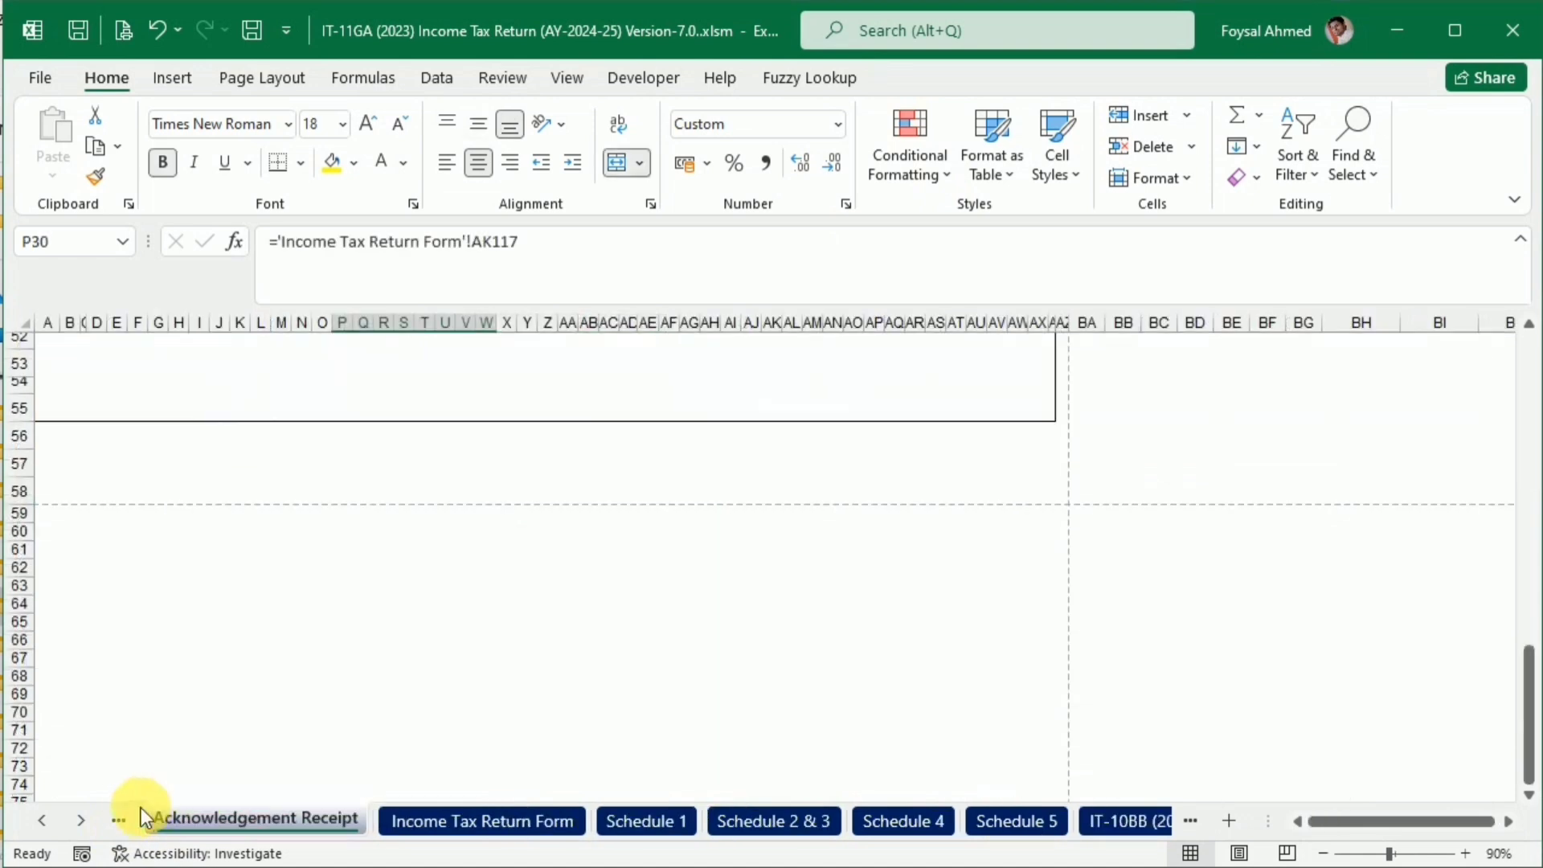
Look over the surcharge calculation on the Input-Surcharge & Env sheet and hide that sheet
left_click(114, 823)
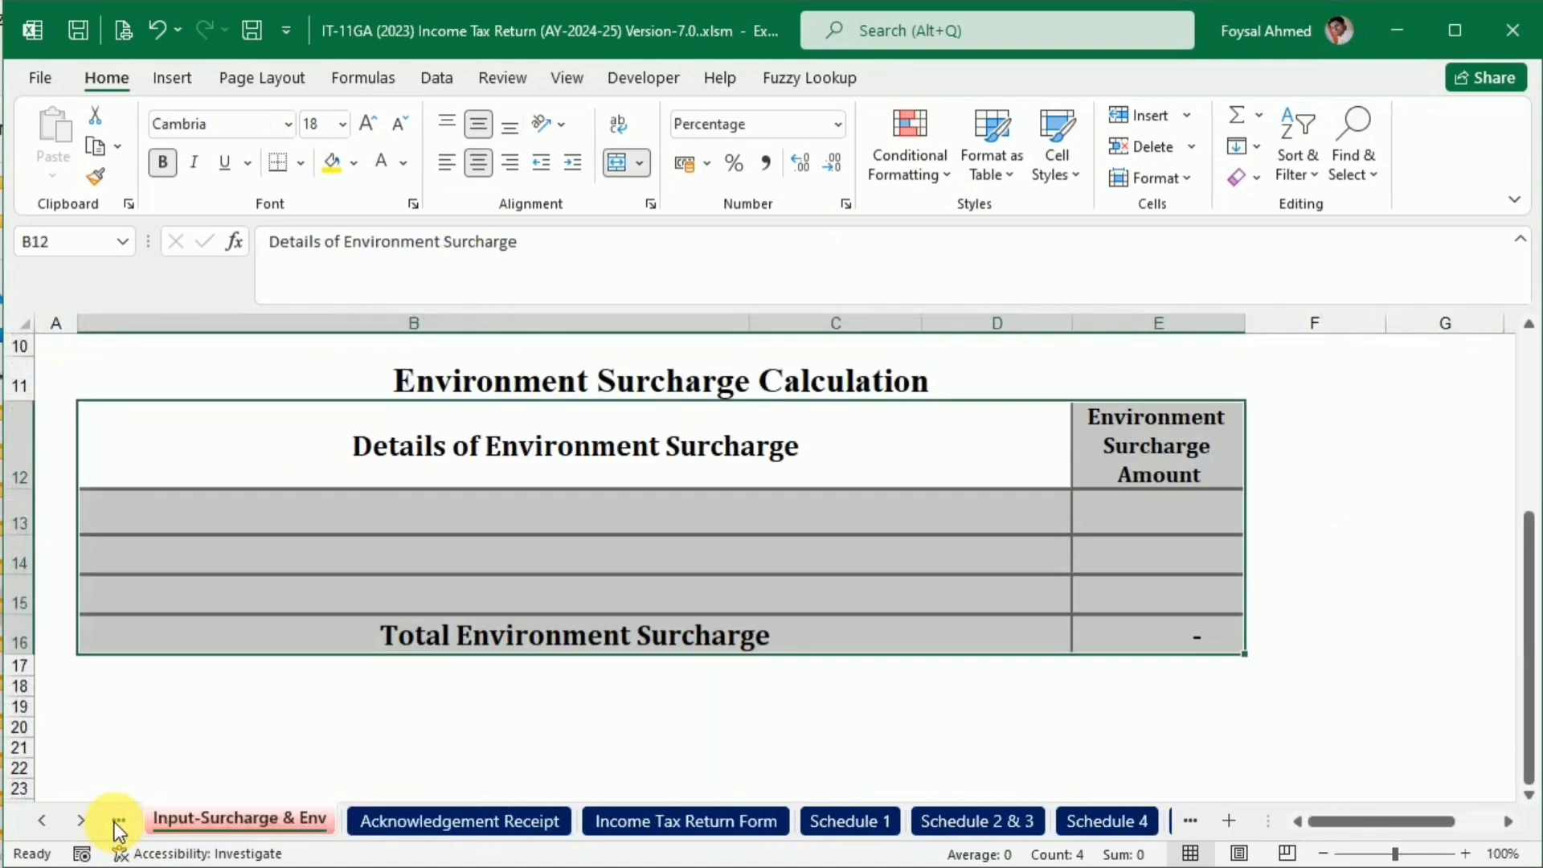
scroll(184, 812, "up", 1)
scroll(181, 812, "up", 3)
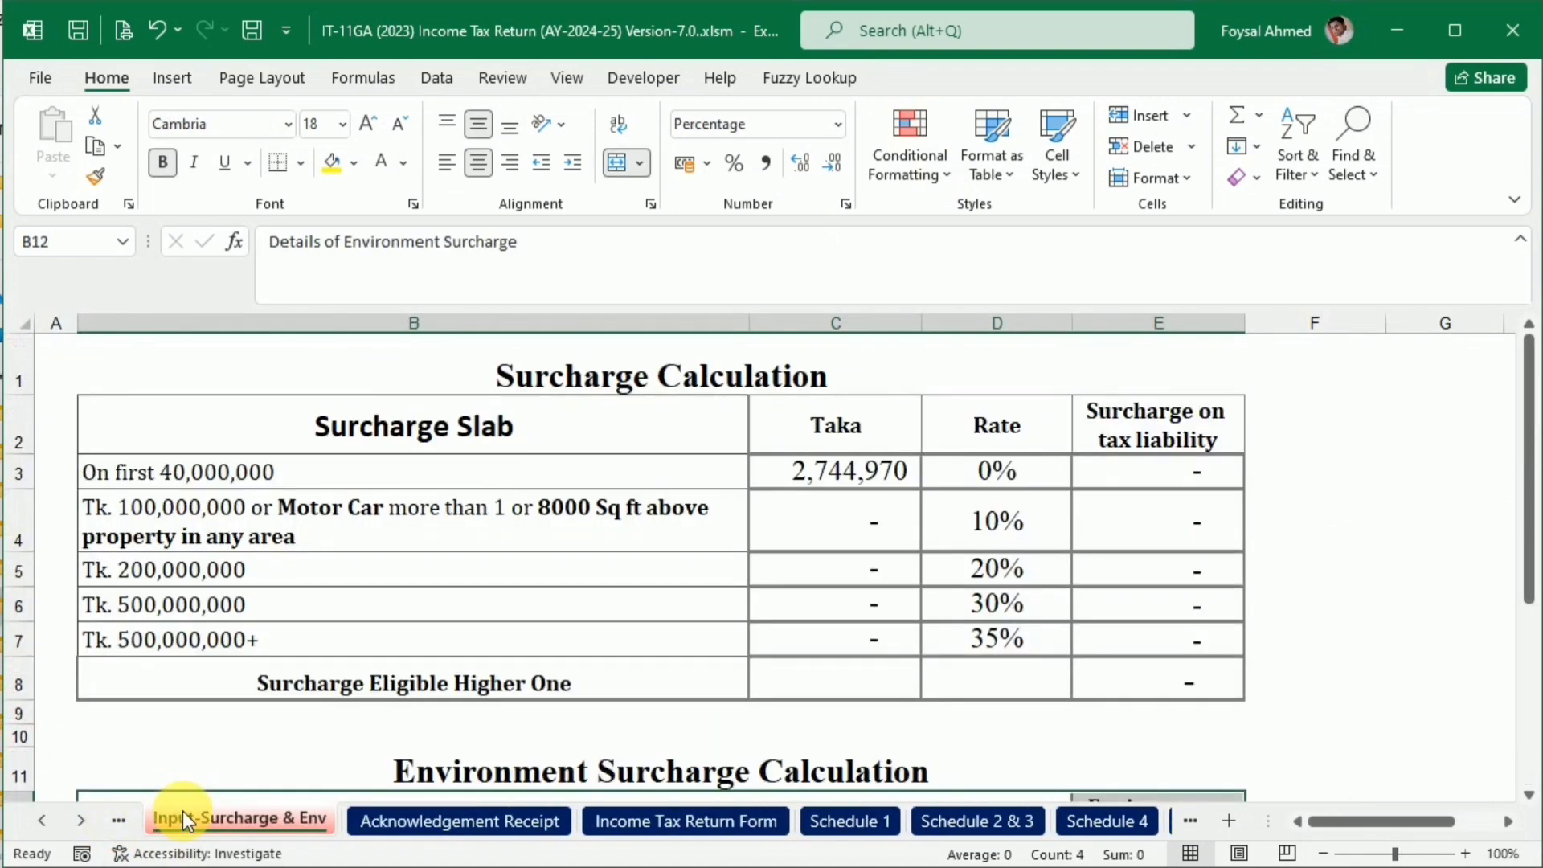
right_click(199, 818)
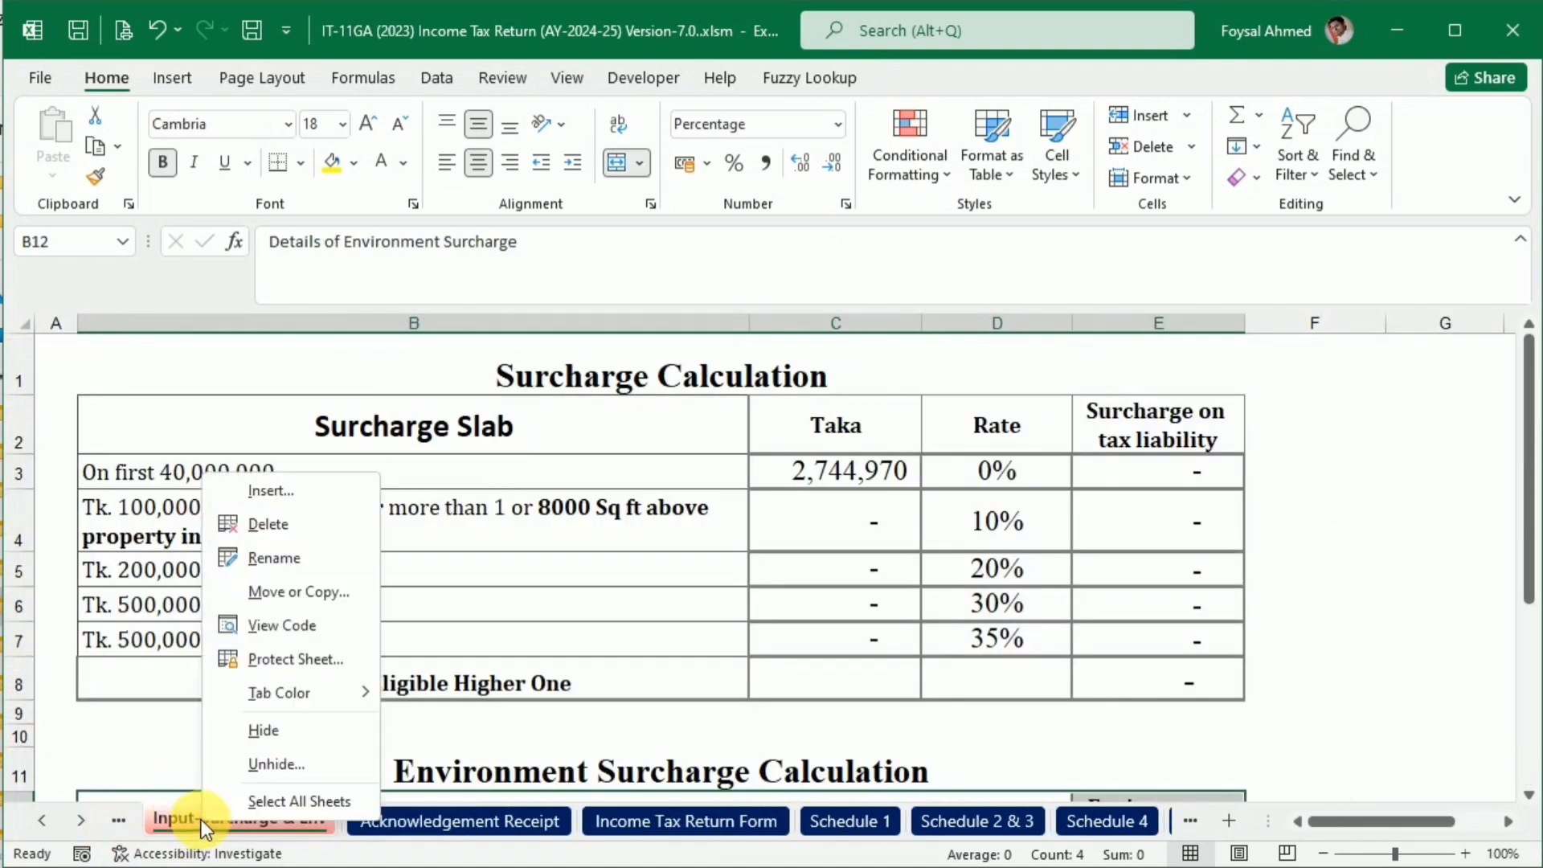
left_click(265, 728)
Group the Input-Tax Calculation and Financial Asstes & Liabilities sheets
left_click(117, 820)
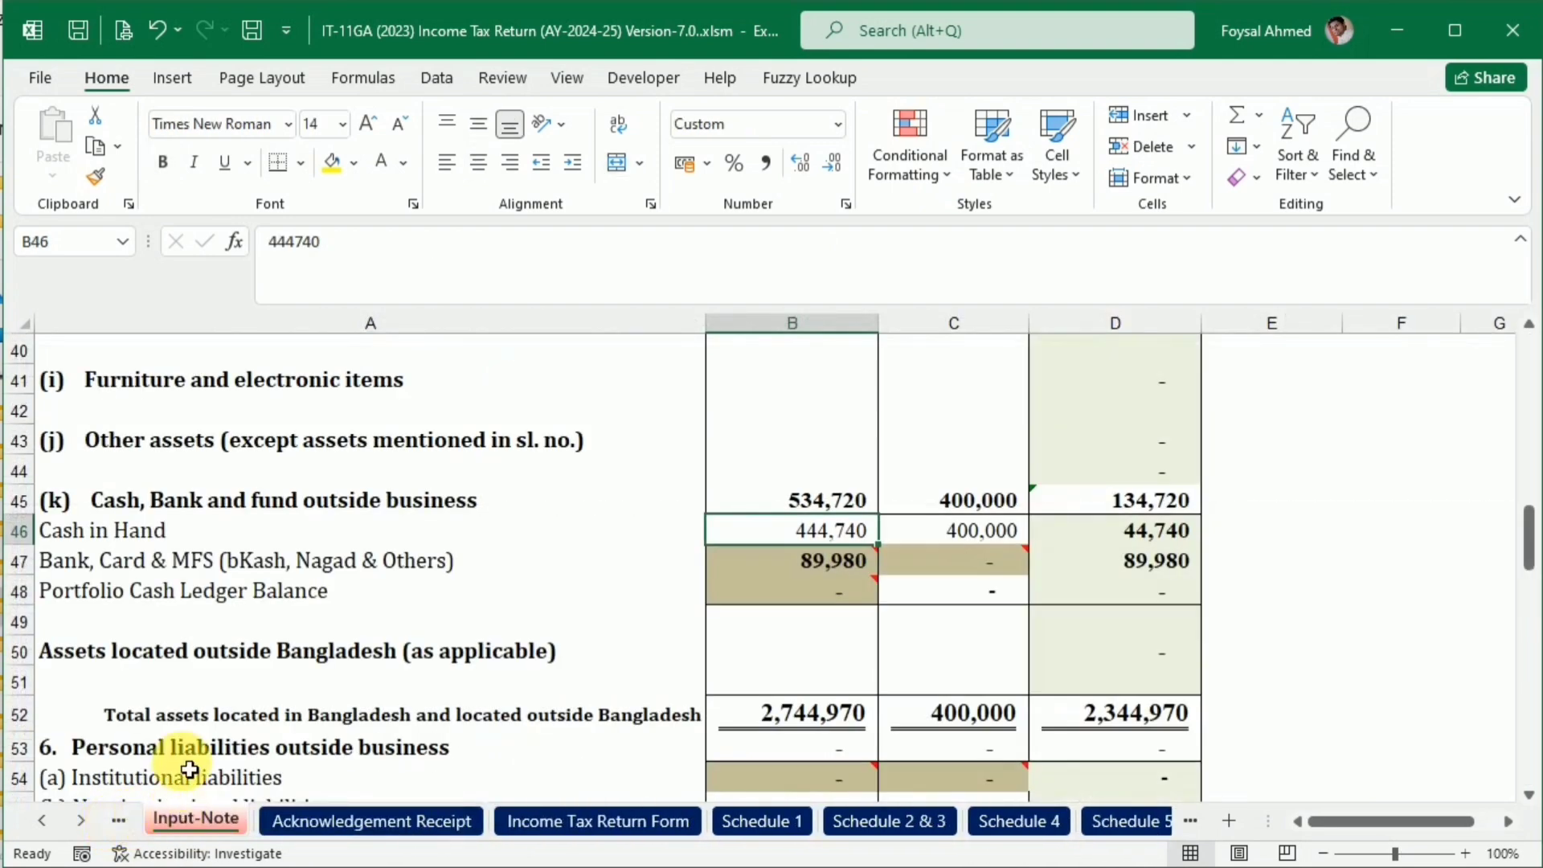
scroll(224, 665, "up", 13)
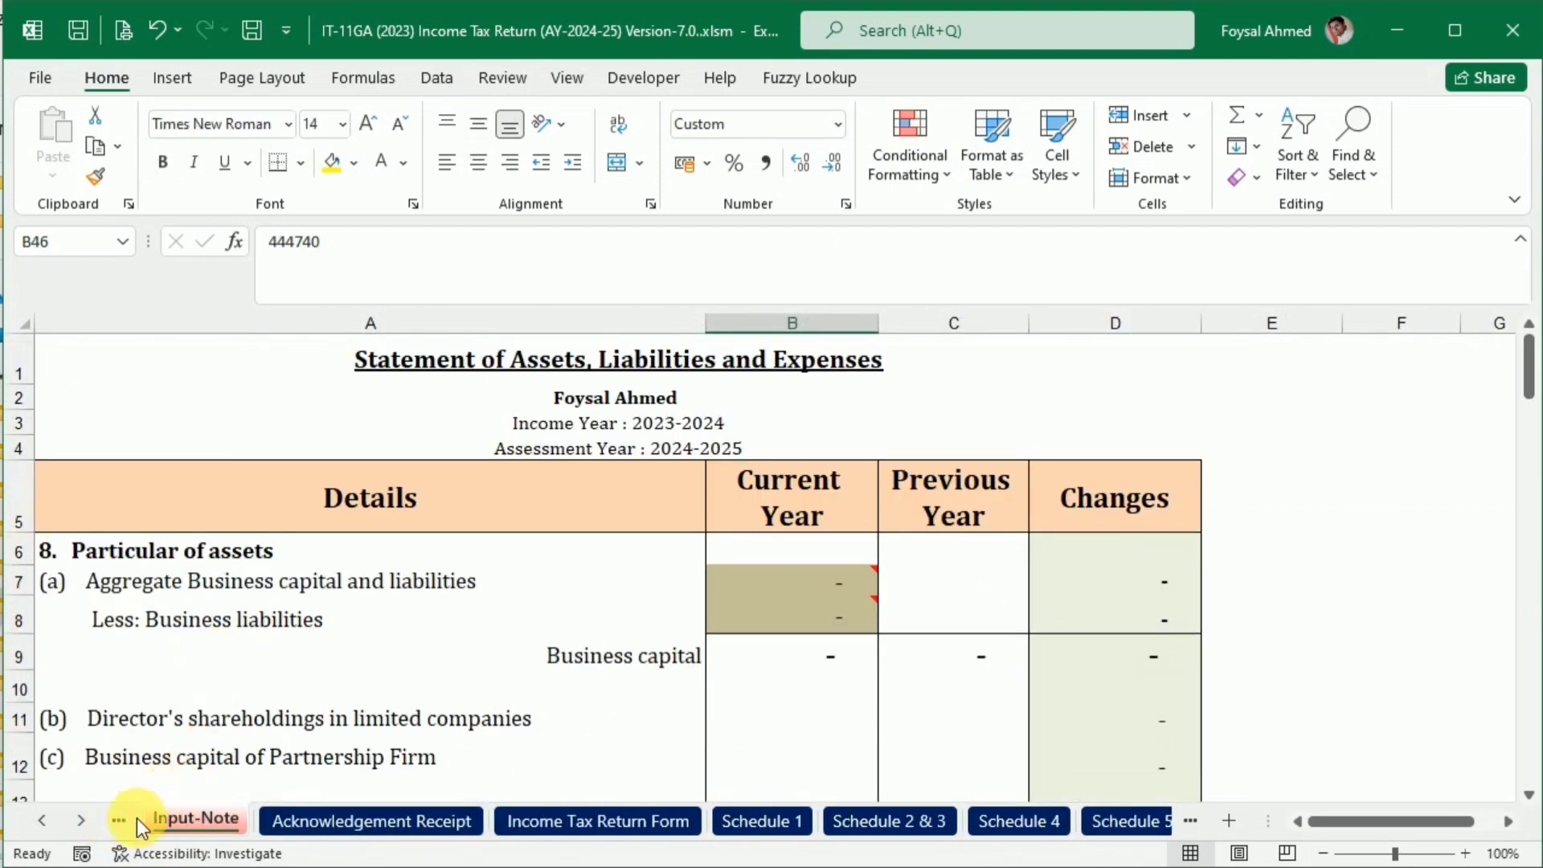
left_click(119, 823)
left_click(119, 823)
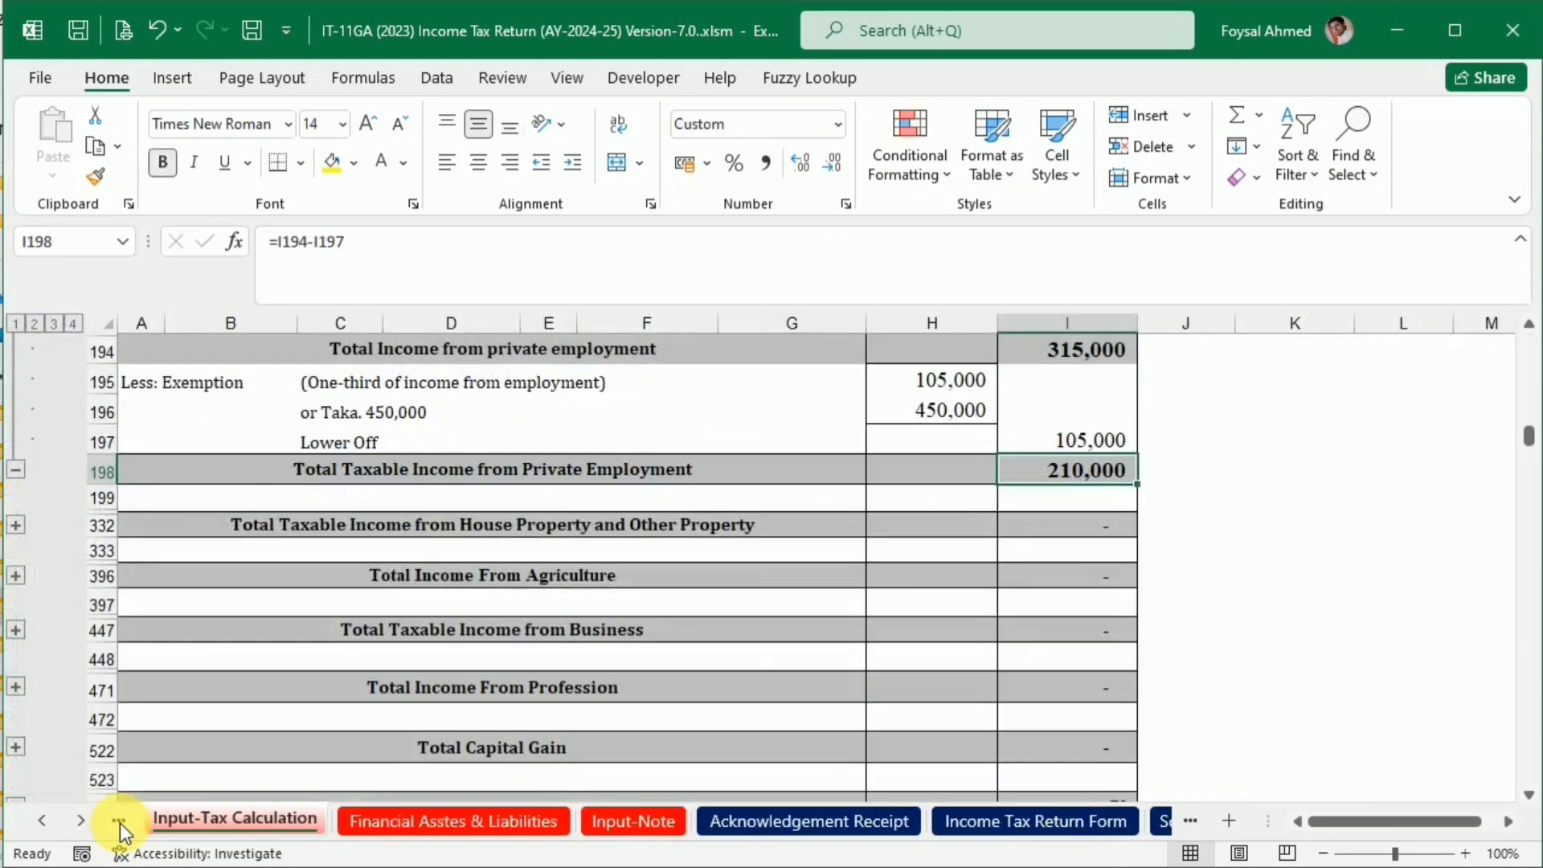
left_click(402, 822, "ctrl")
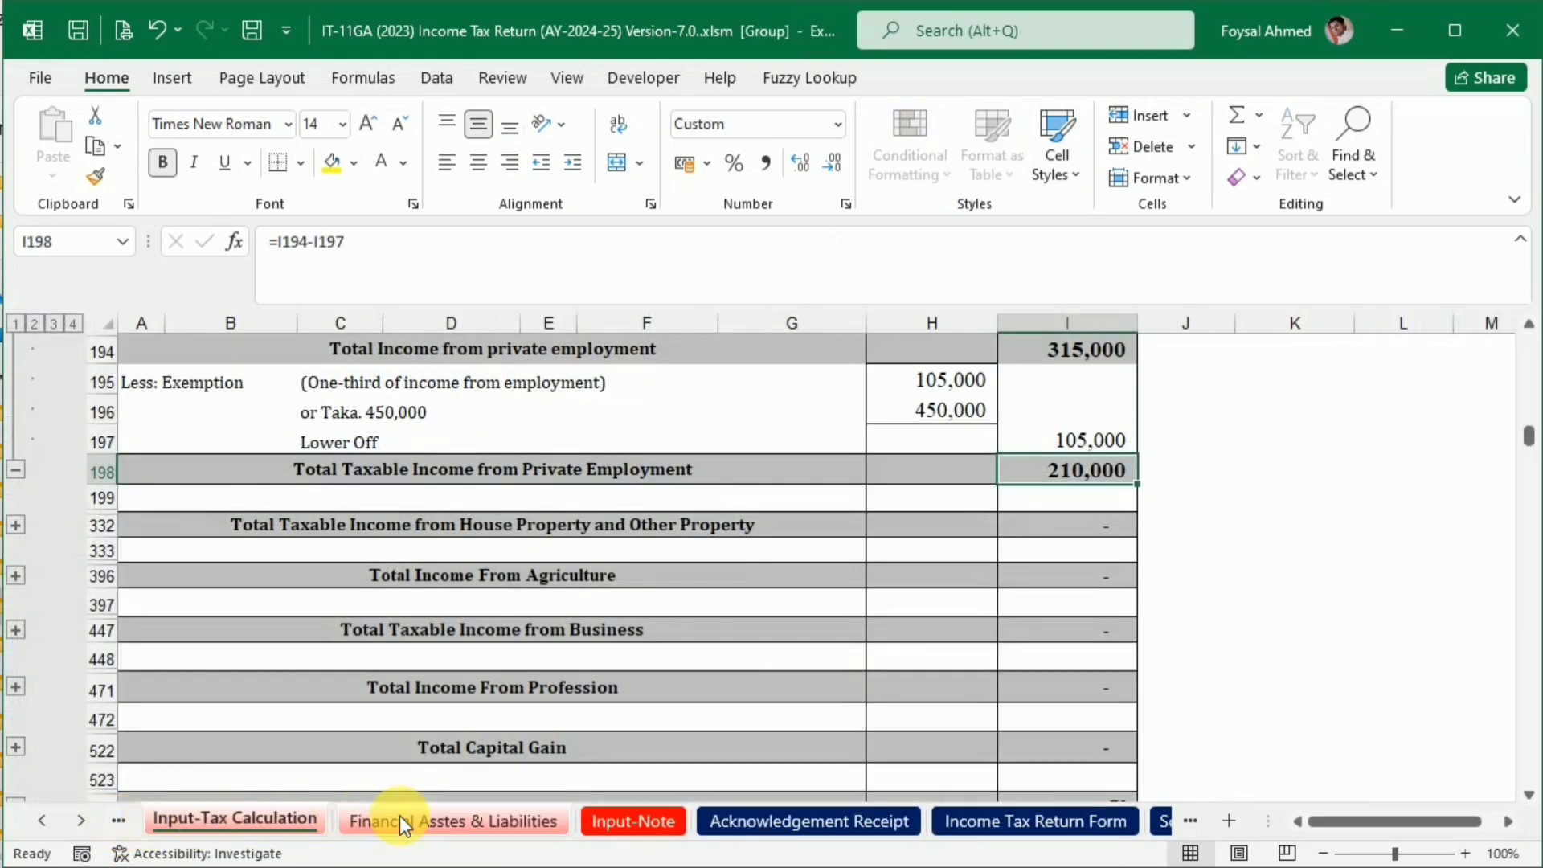
Hide the unused exemption rows 630 to 654 under Tax Exemption & Tax Free Income on the Input-Tax Calculation sheet
scroll(379, 655, "up", 7)
scroll(380, 656, "up", 4)
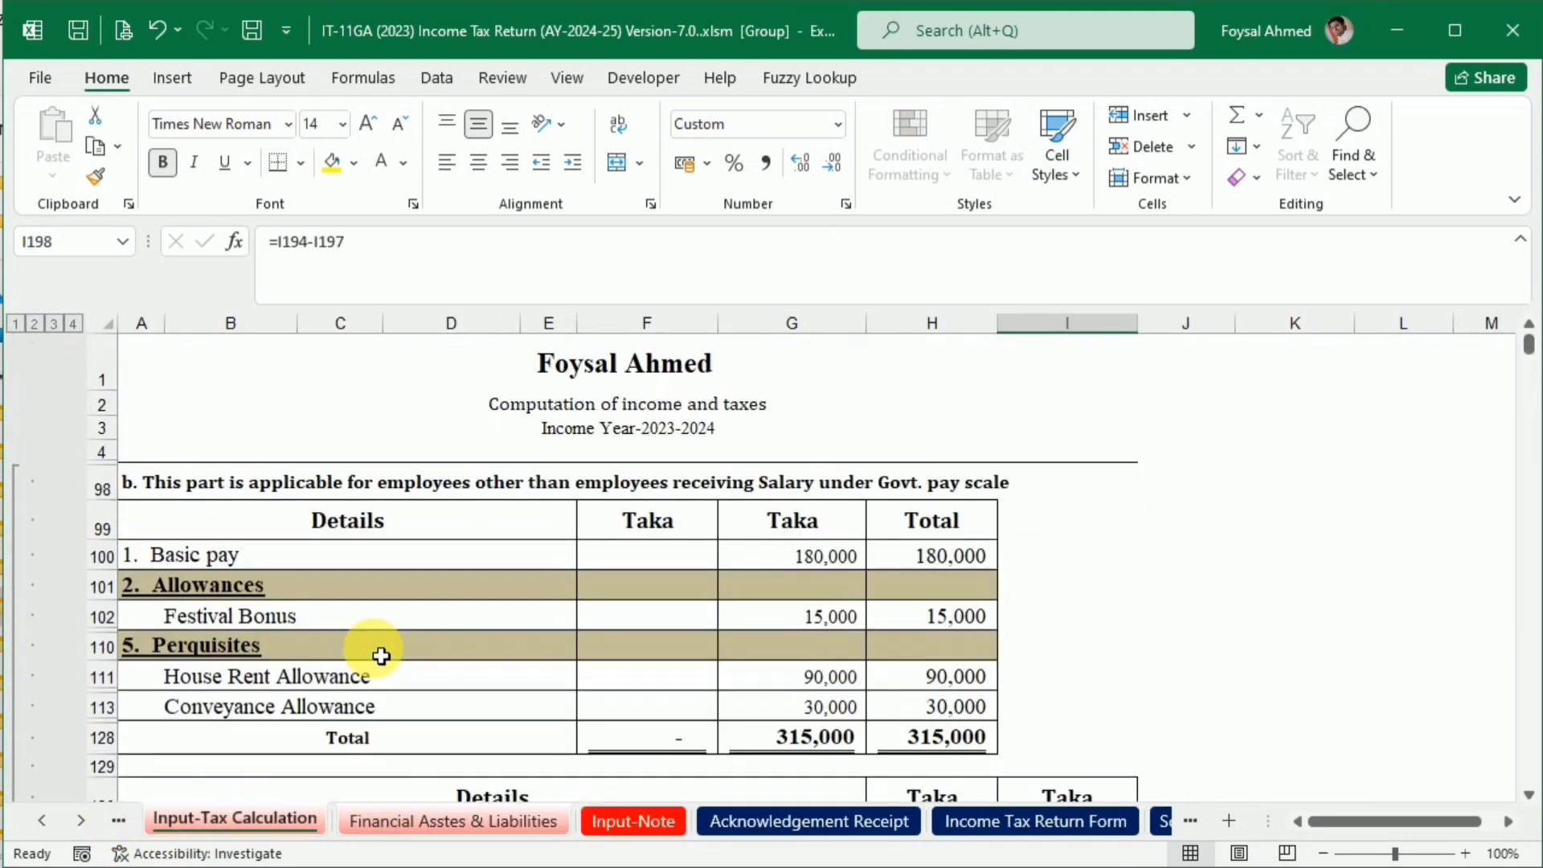
scroll(380, 657, "down", 20)
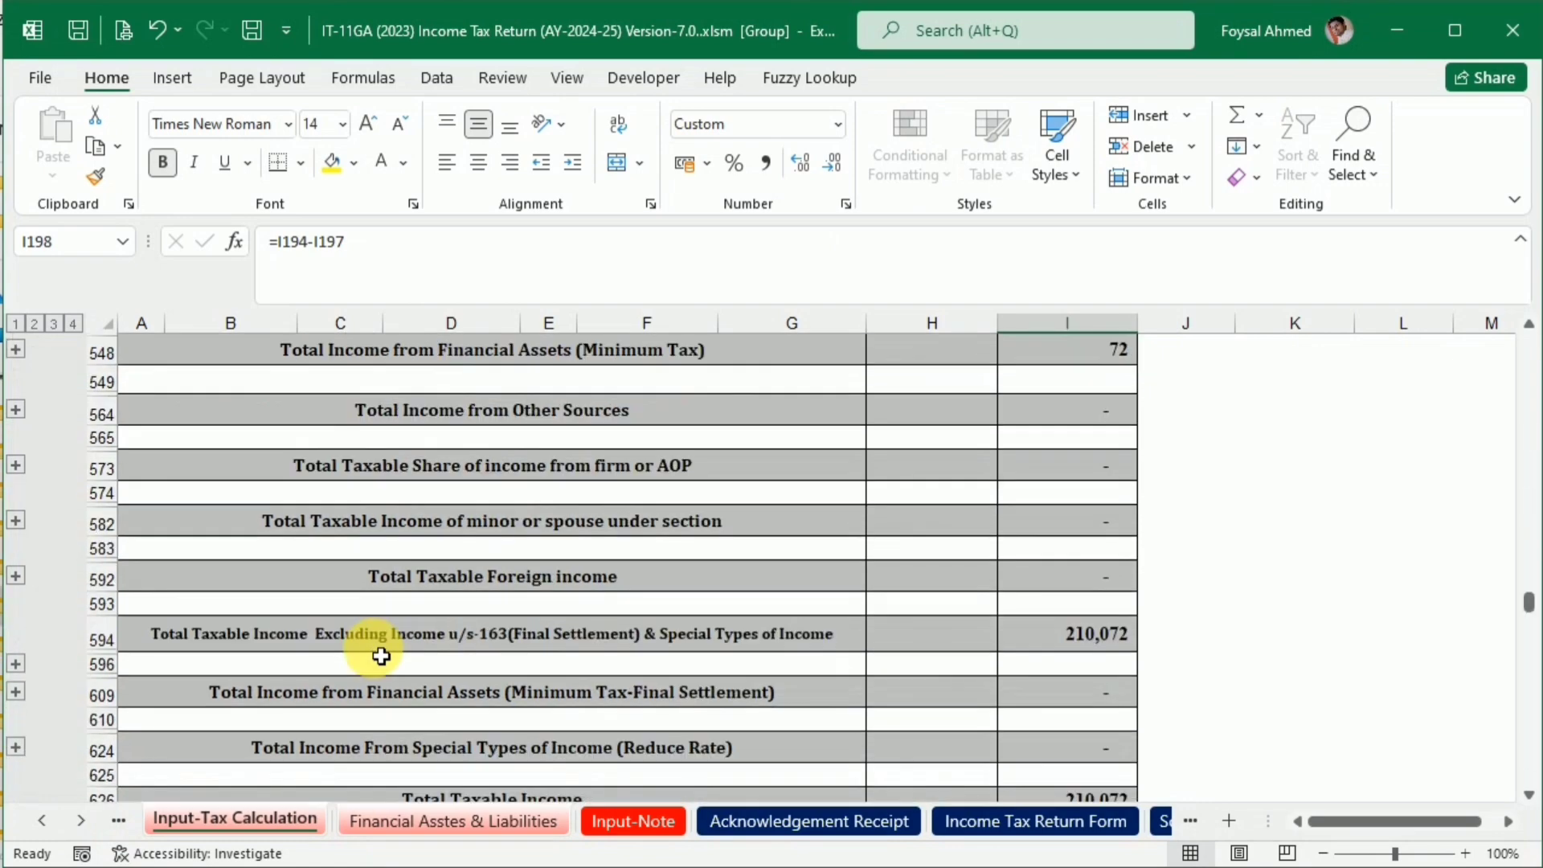
scroll(381, 656, "down", 1)
scroll(375, 647, "up", 6)
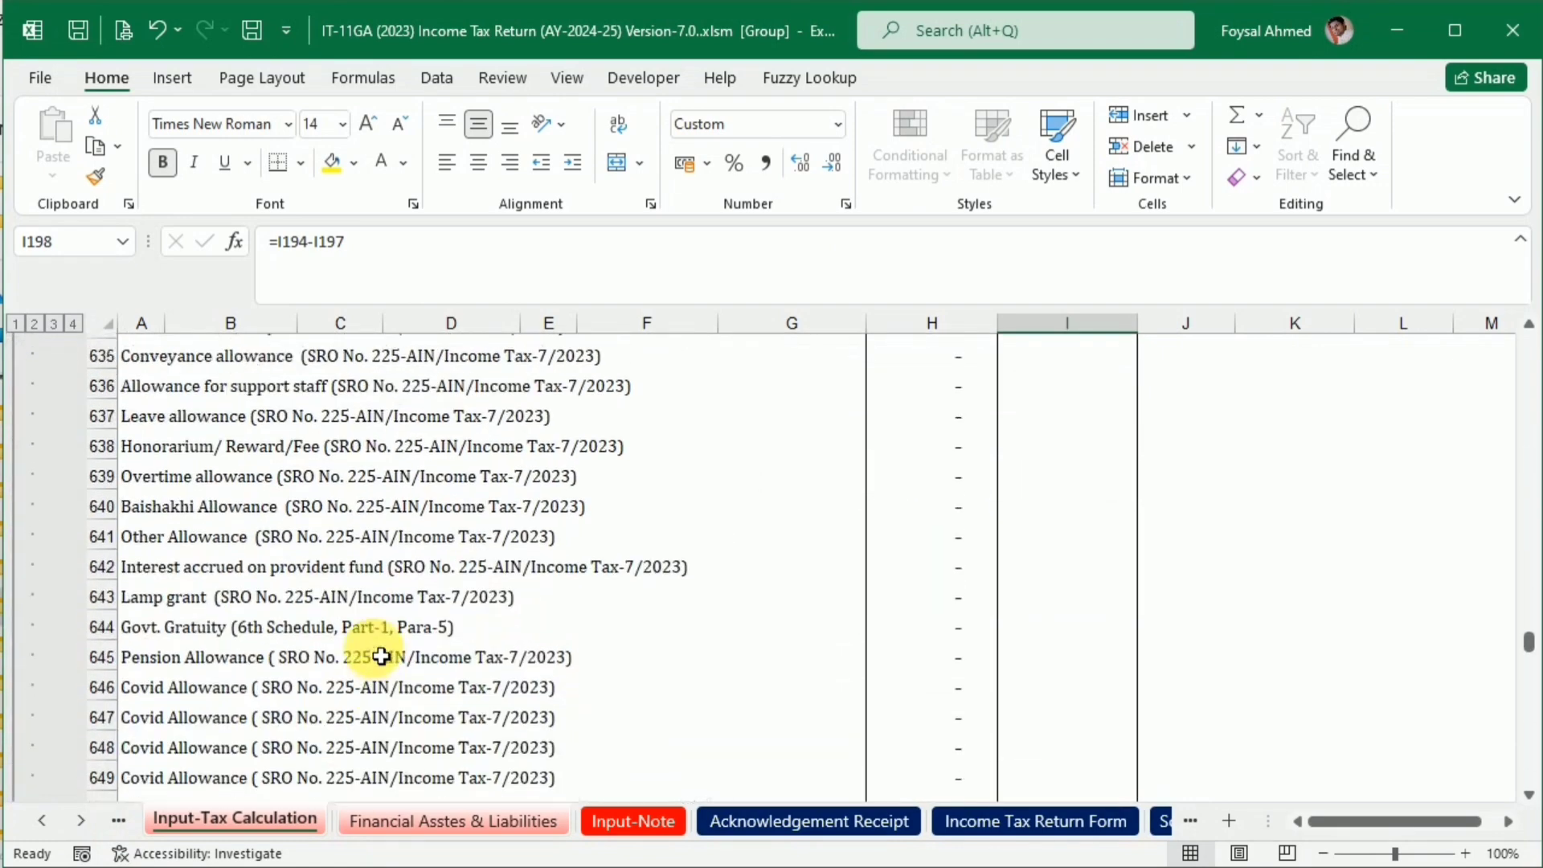
left_click_drag(95, 510, 28, 744)
right_click(102, 662)
left_click(153, 621)
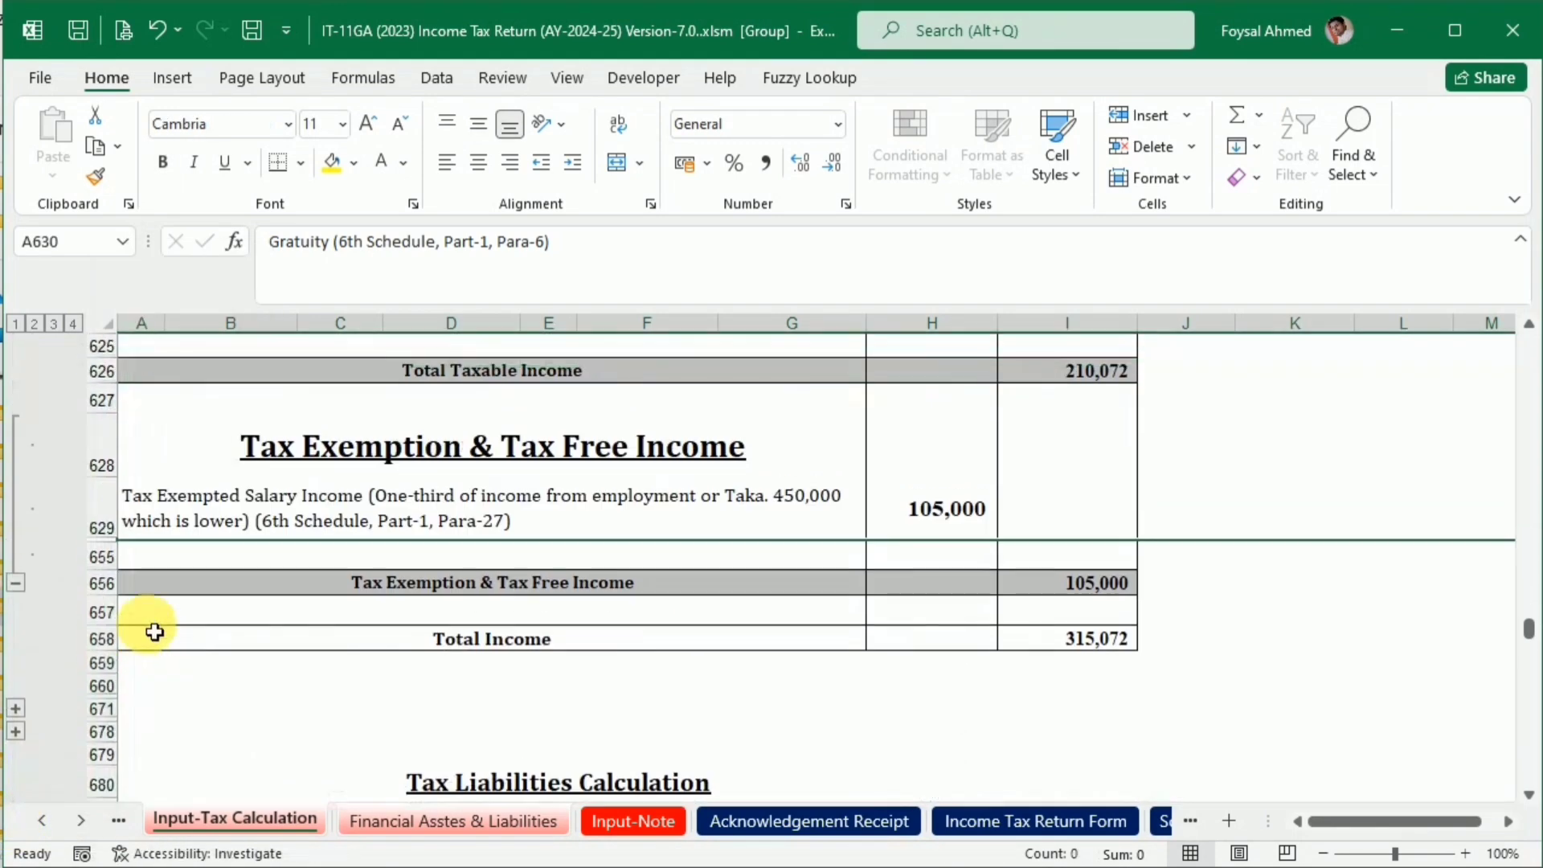
Hide rows 332 to 624, from the house property income total through the special types of income total
scroll(152, 630, "up", 5)
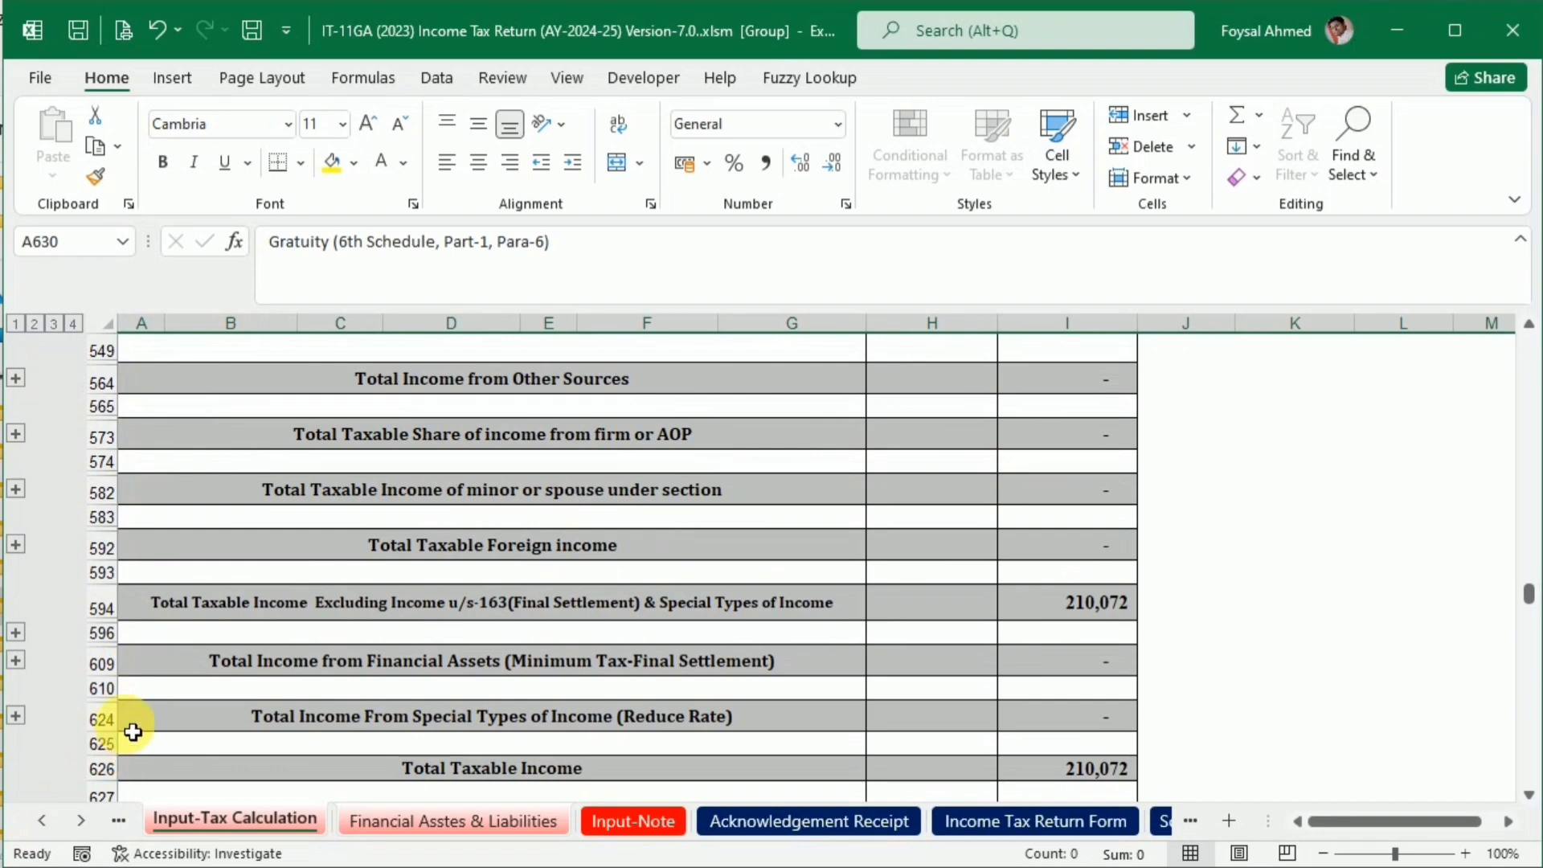
left_click_drag(109, 718, 14, 735)
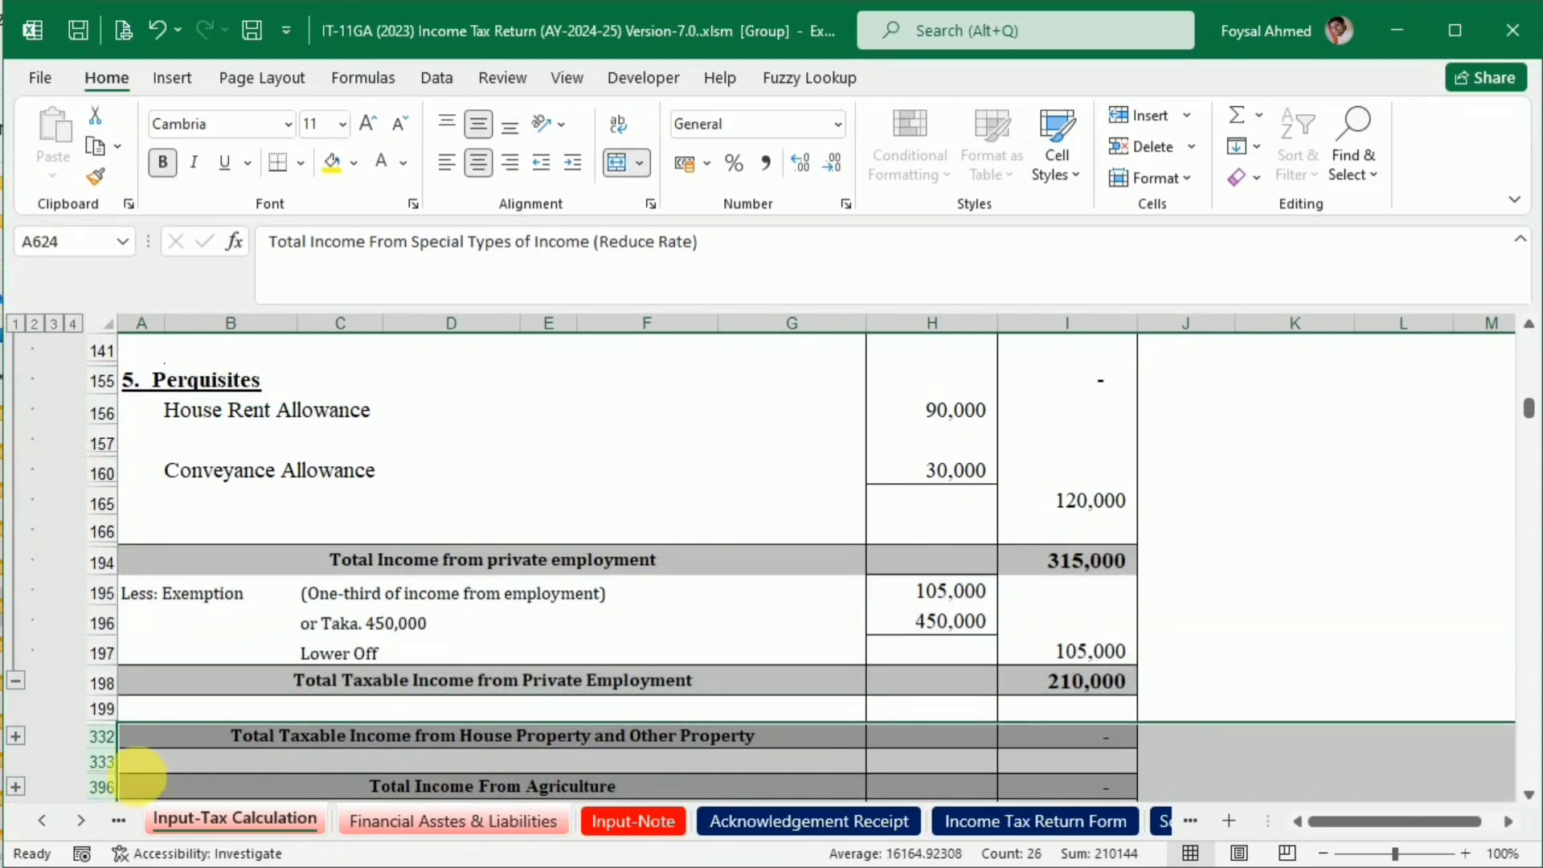
right_click(115, 754)
left_click(155, 699)
scroll(177, 650, "up", 3)
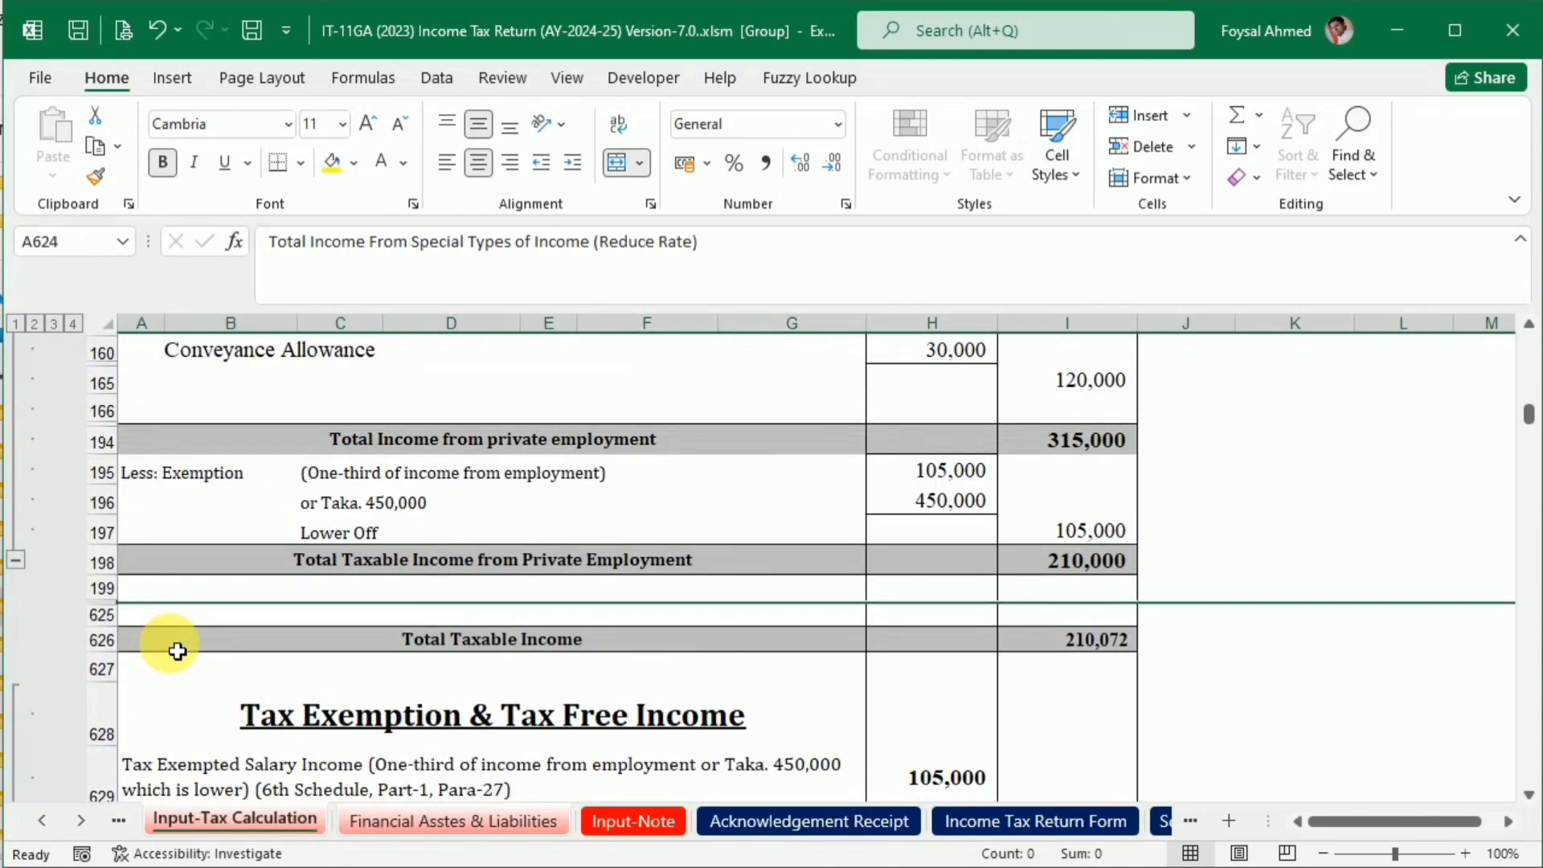
Hide the blank row 625 directly above Total Taxable Income on the grouped sheets
left_click(100, 615)
right_click(103, 615)
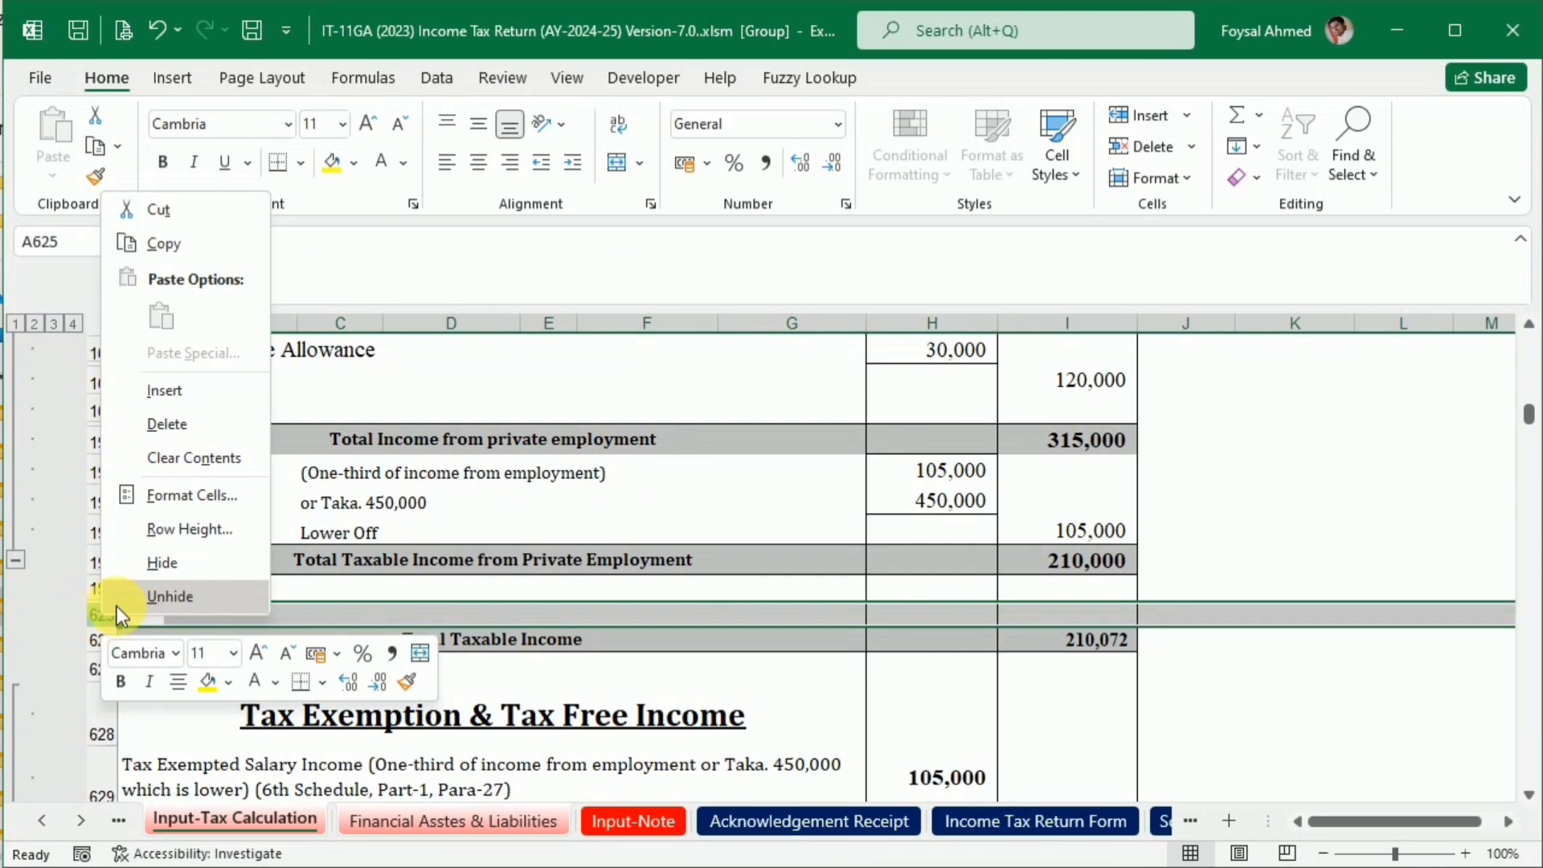
left_click(161, 563)
Hide rows 688 and 689, the slab subtotal and Capital Gain Income, in the Tax Liabilities Calculation
scroll(509, 615, "down", 5)
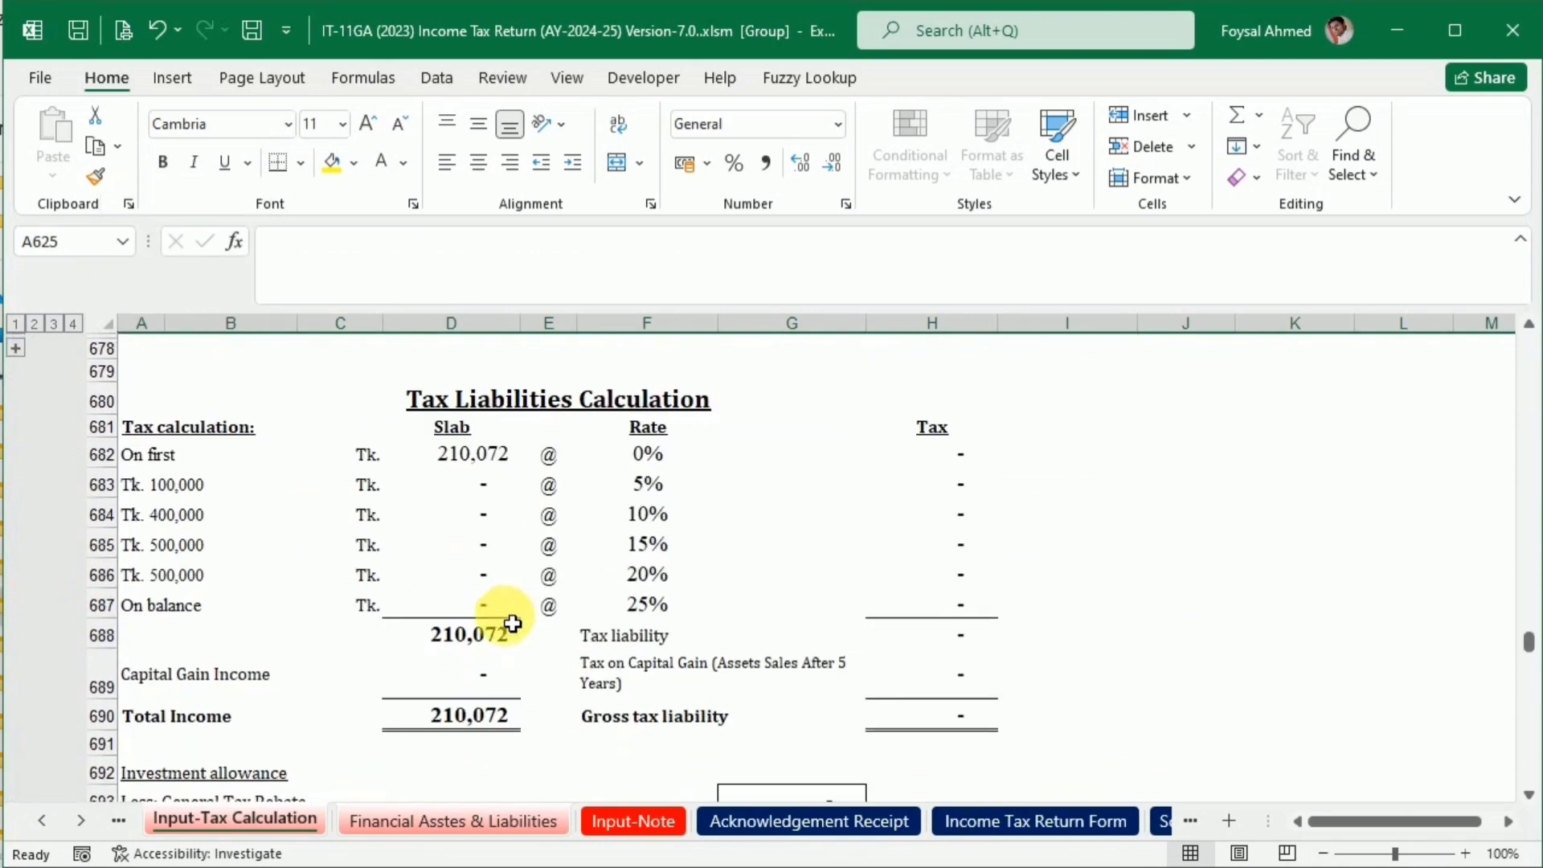
left_click(106, 693)
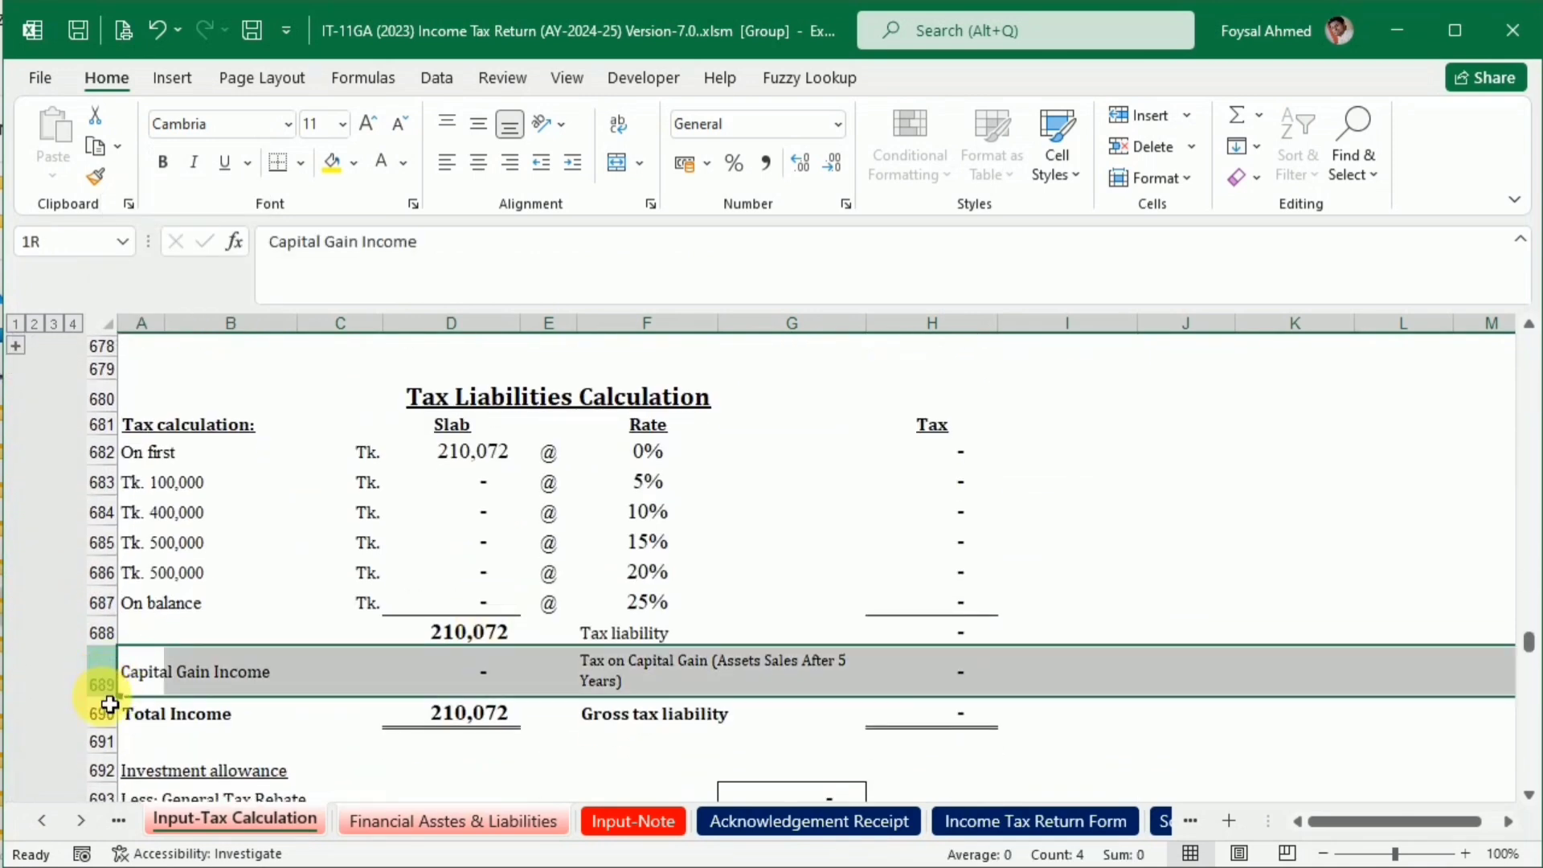
left_click_drag(109, 657, 119, 643)
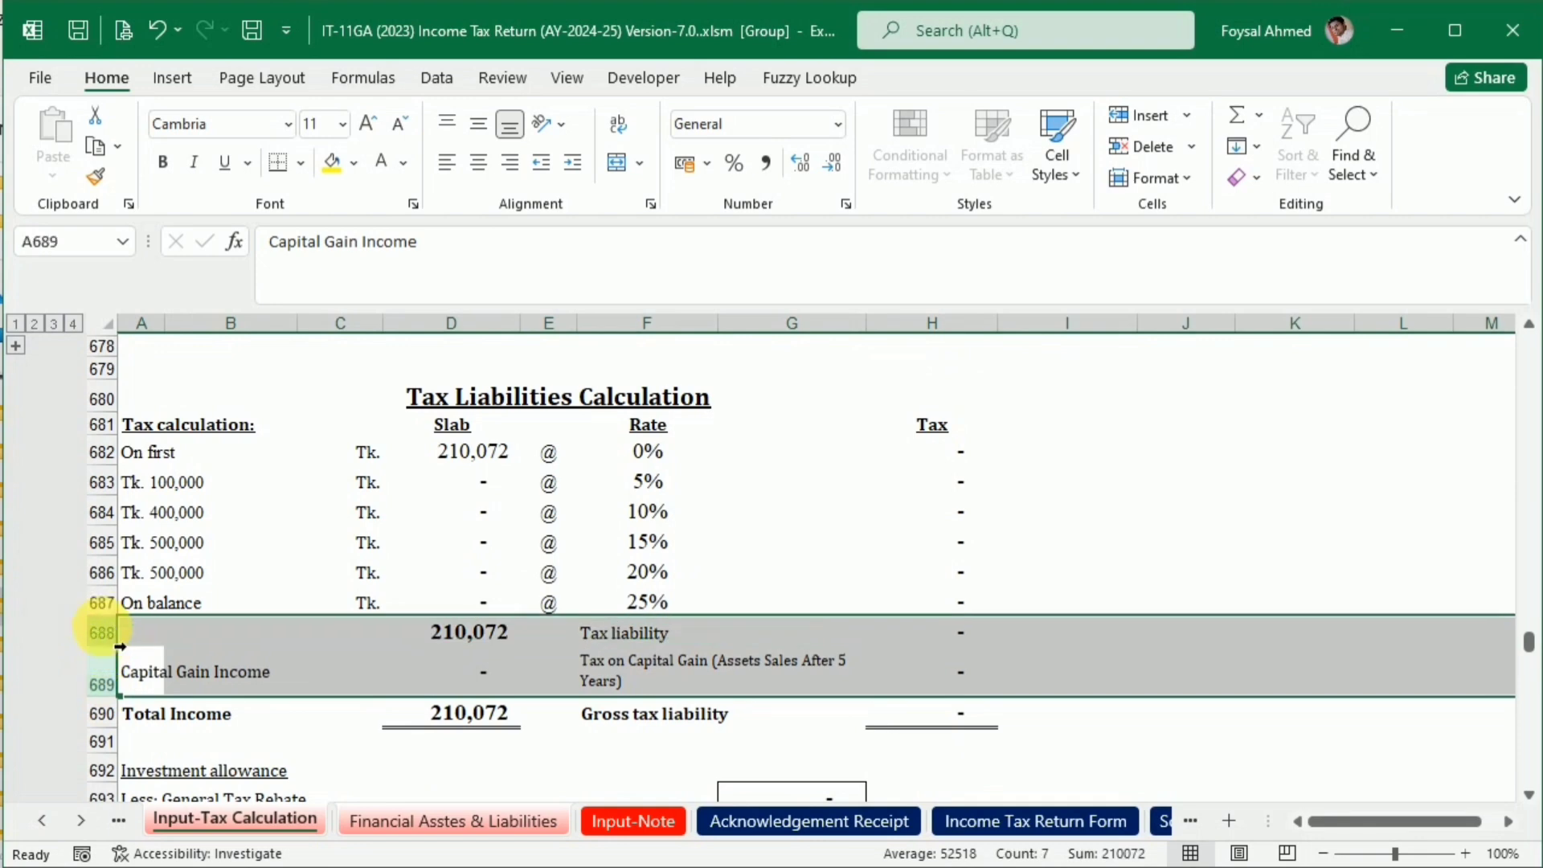
right_click(109, 647)
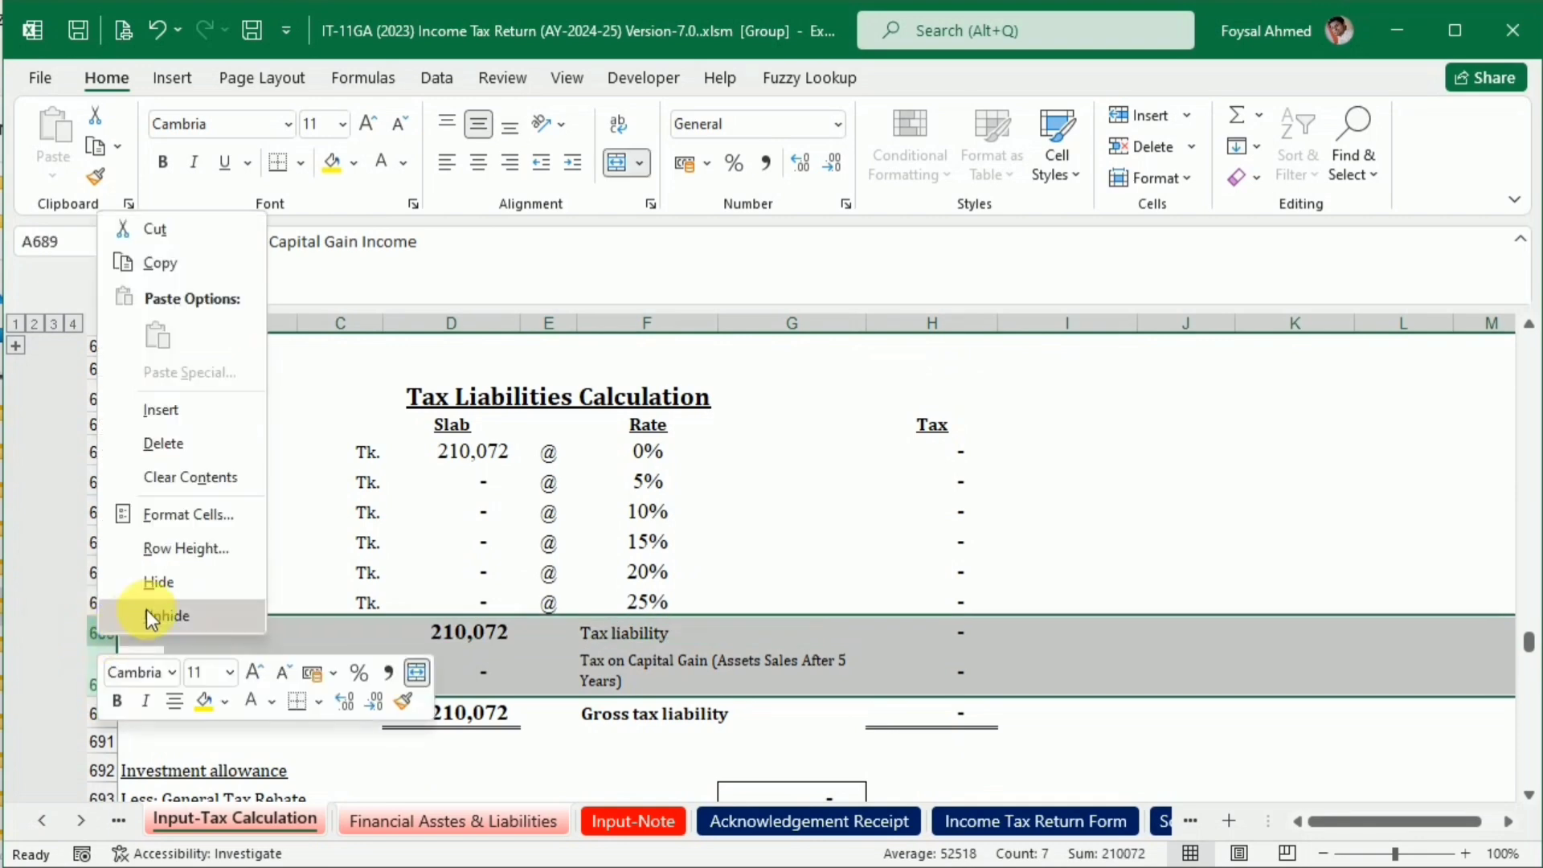
left_click(121, 599)
left_click(483, 687)
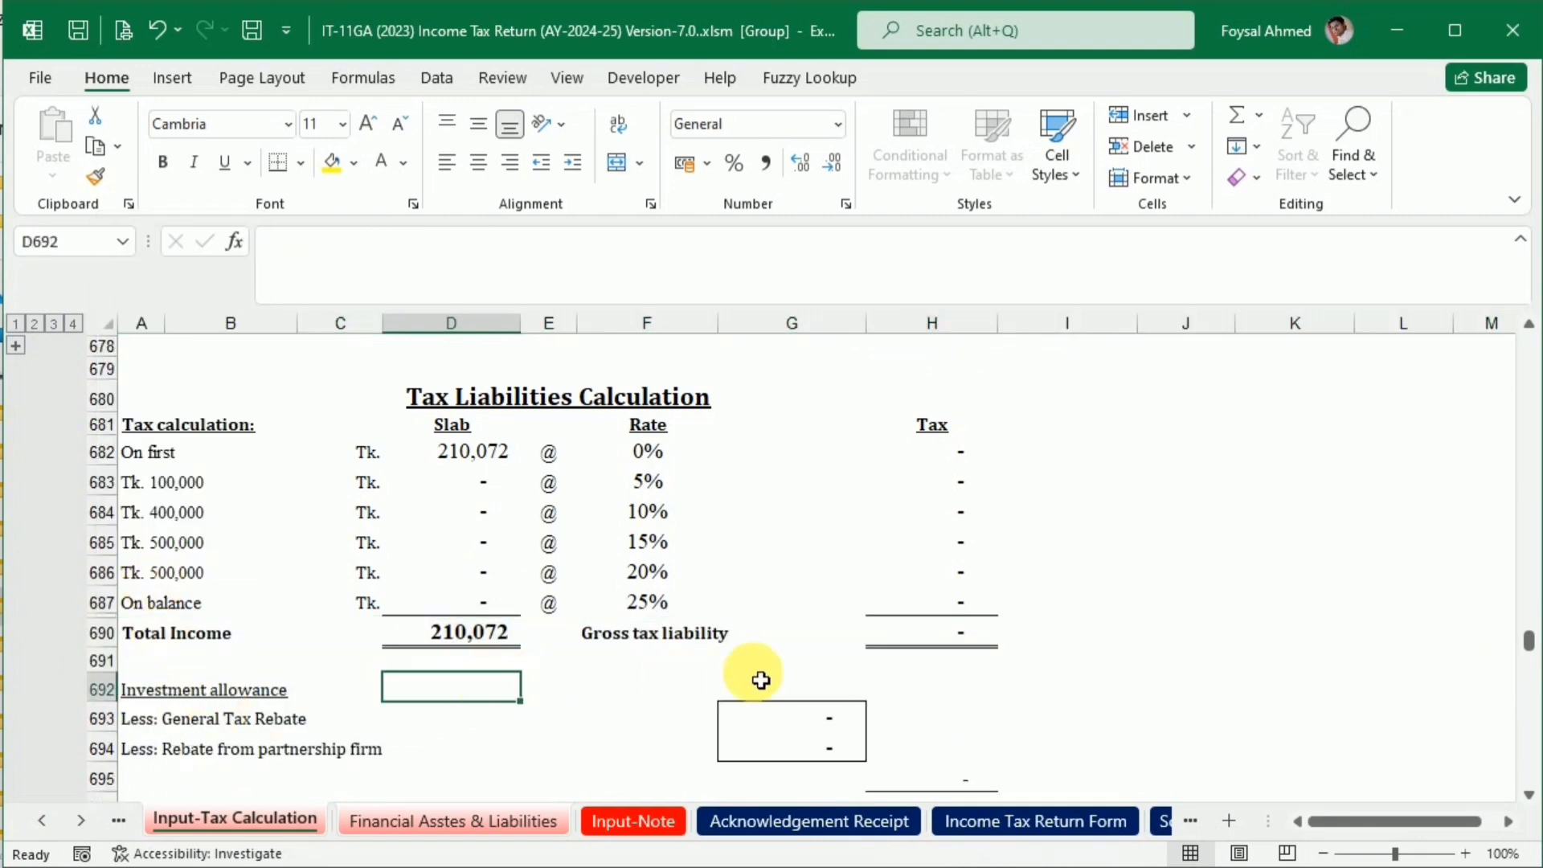
Look over the rest of the tax calculation, from the investment allowance and minimum tax down to the notes
scroll(755, 675, "down", 4)
scroll(739, 643, "up", 1)
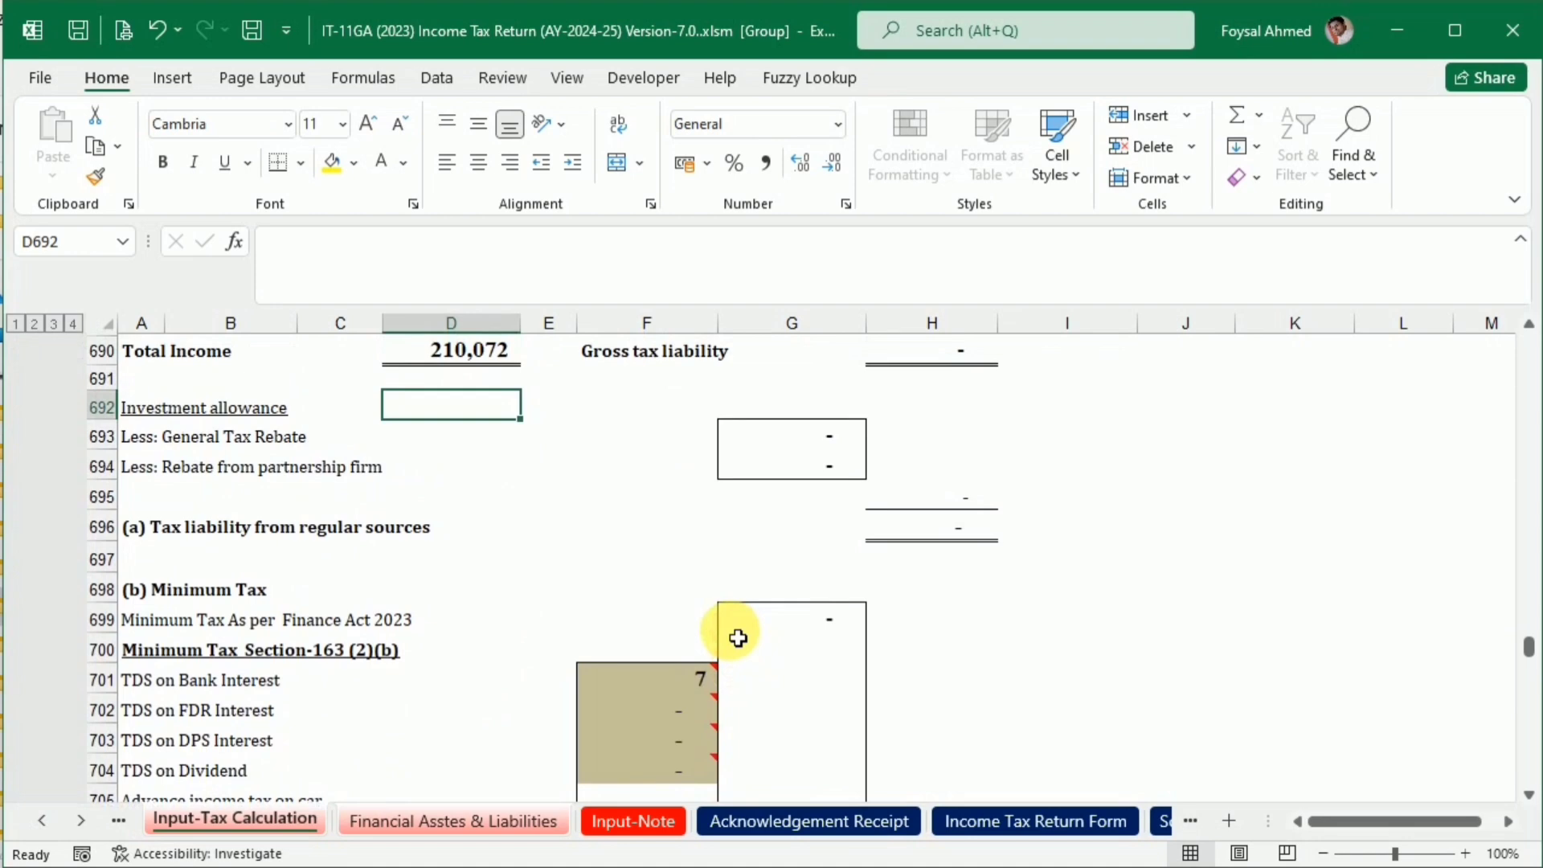
scroll(738, 637, "down", 14)
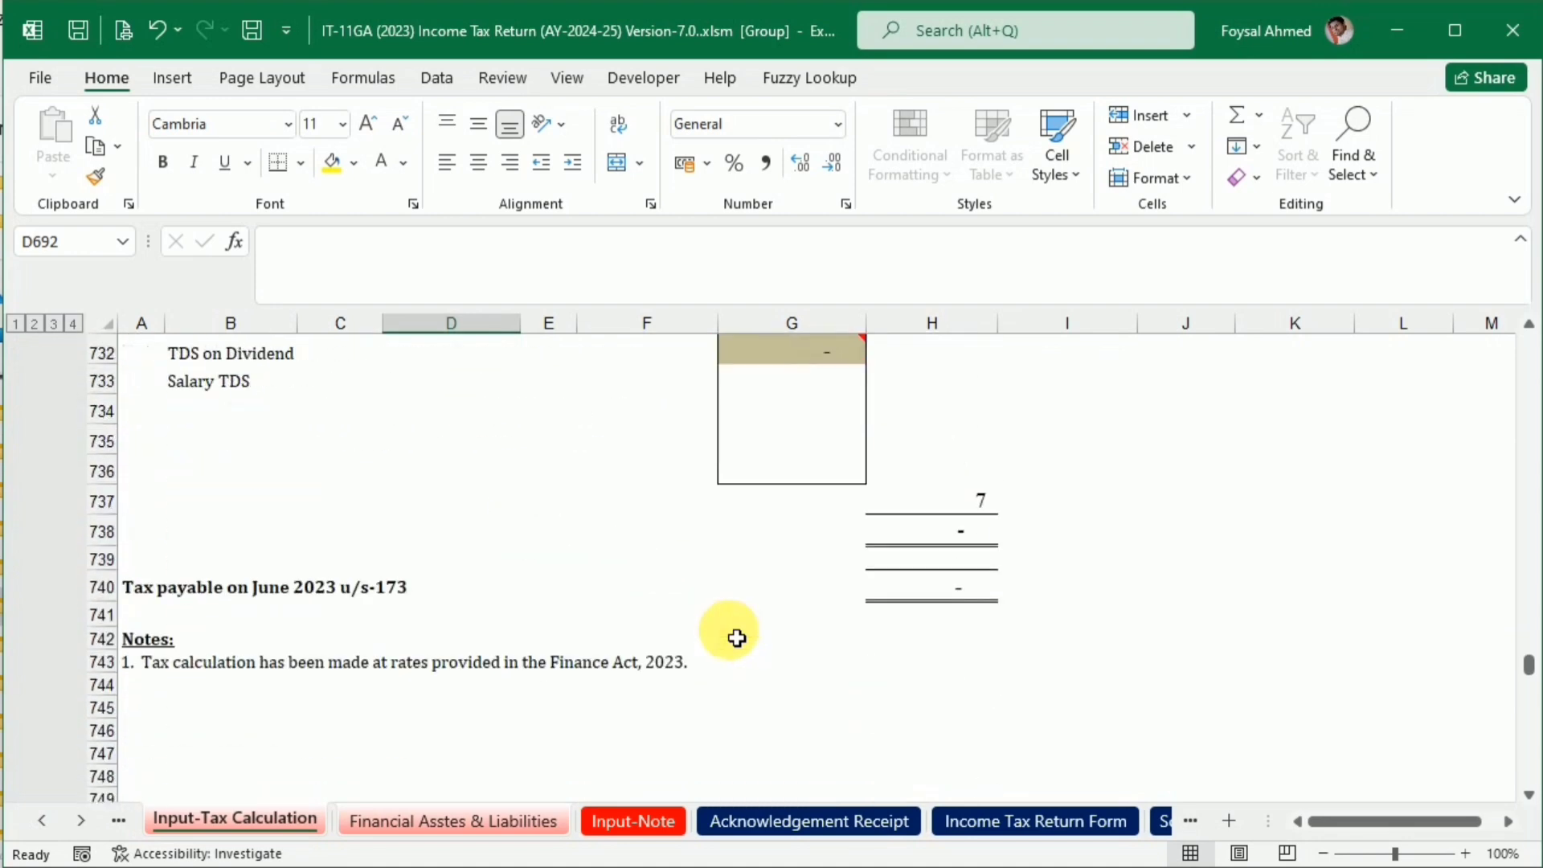
scroll(738, 637, "up", 3)
scroll(738, 637, "down", 5)
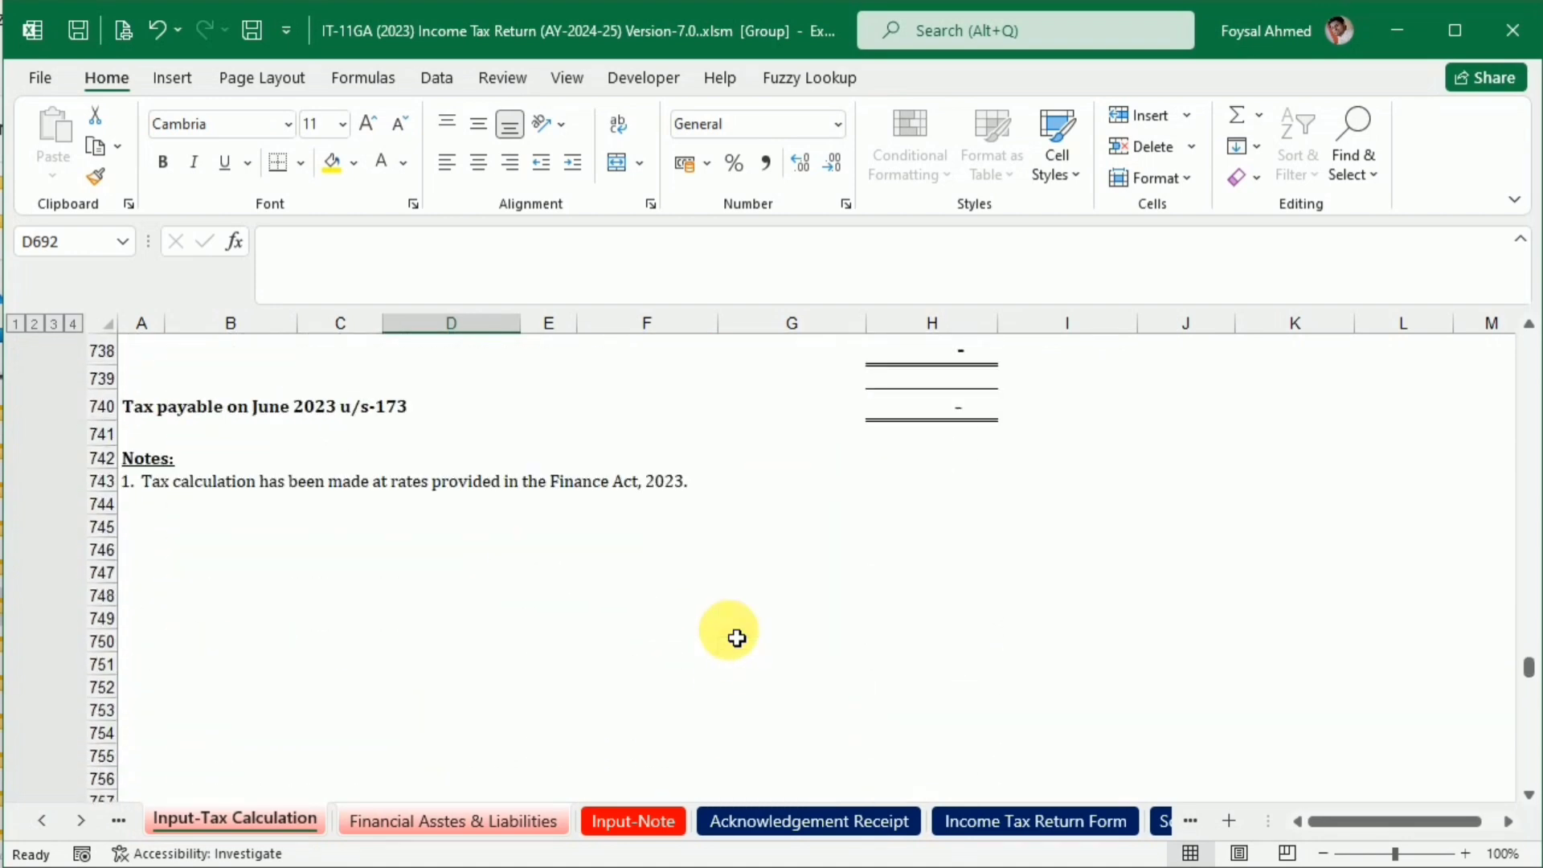
scroll(736, 637, "up", 20)
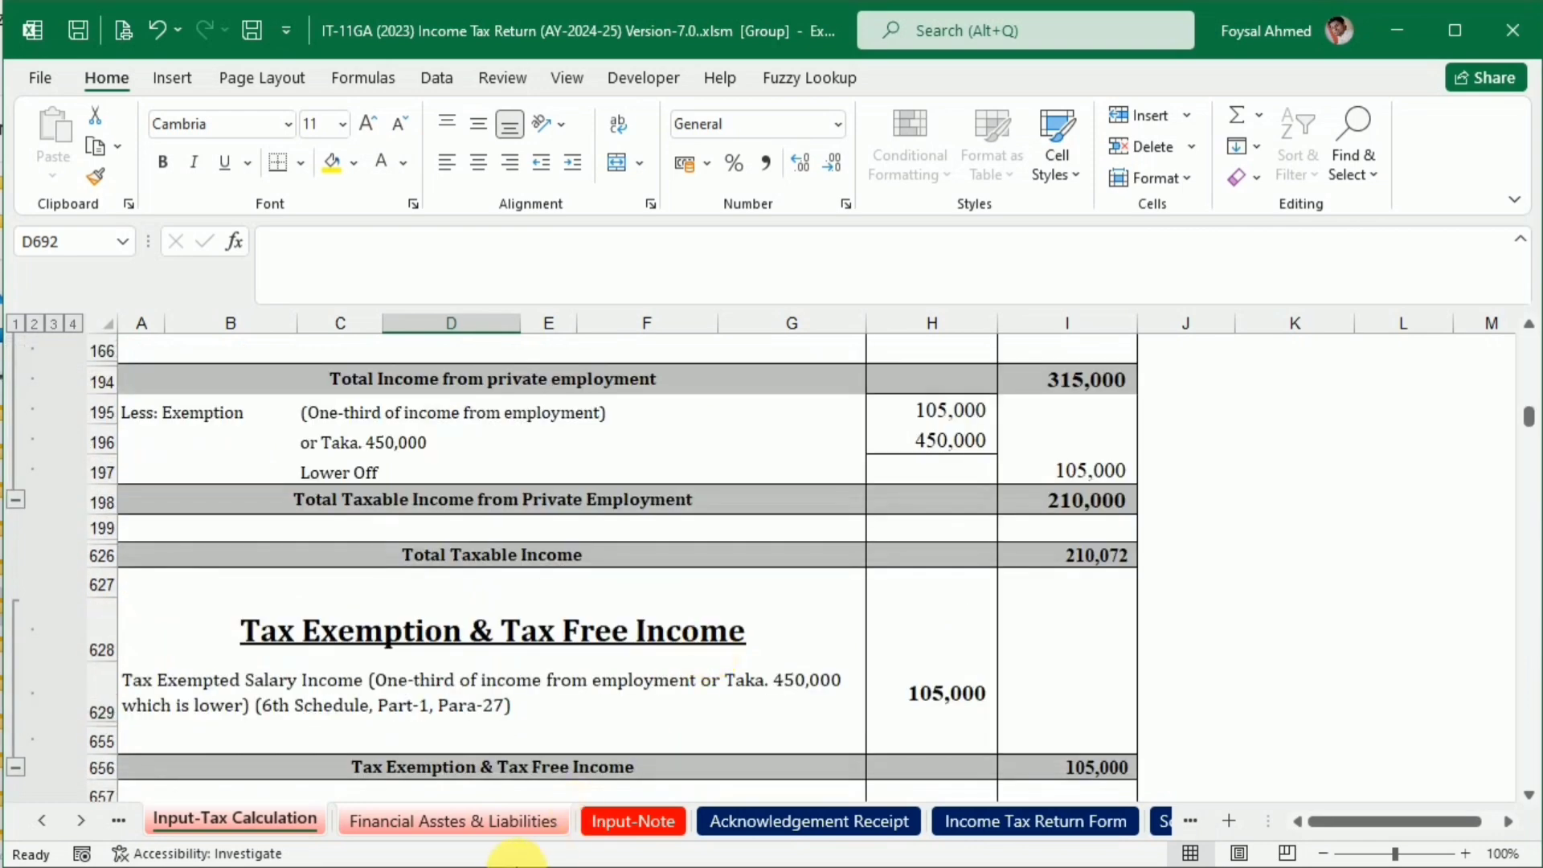
Ungroup the sheets, then group Input-Tax Calculation and Financial Asstes & Liabilities again
left_click(586, 820)
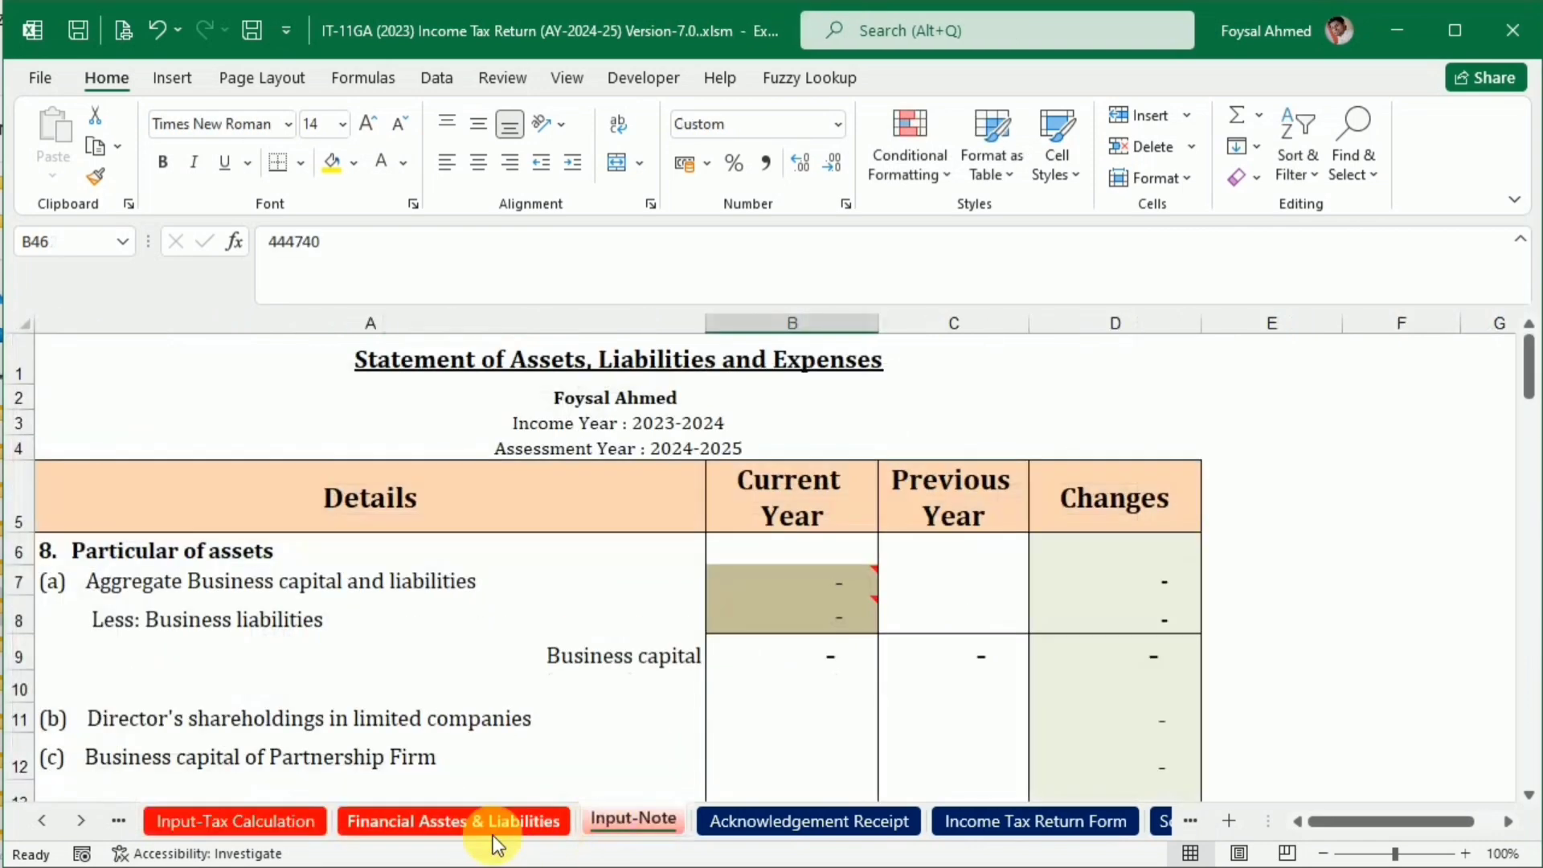
left_click(281, 819)
left_click(436, 831, "ctrl")
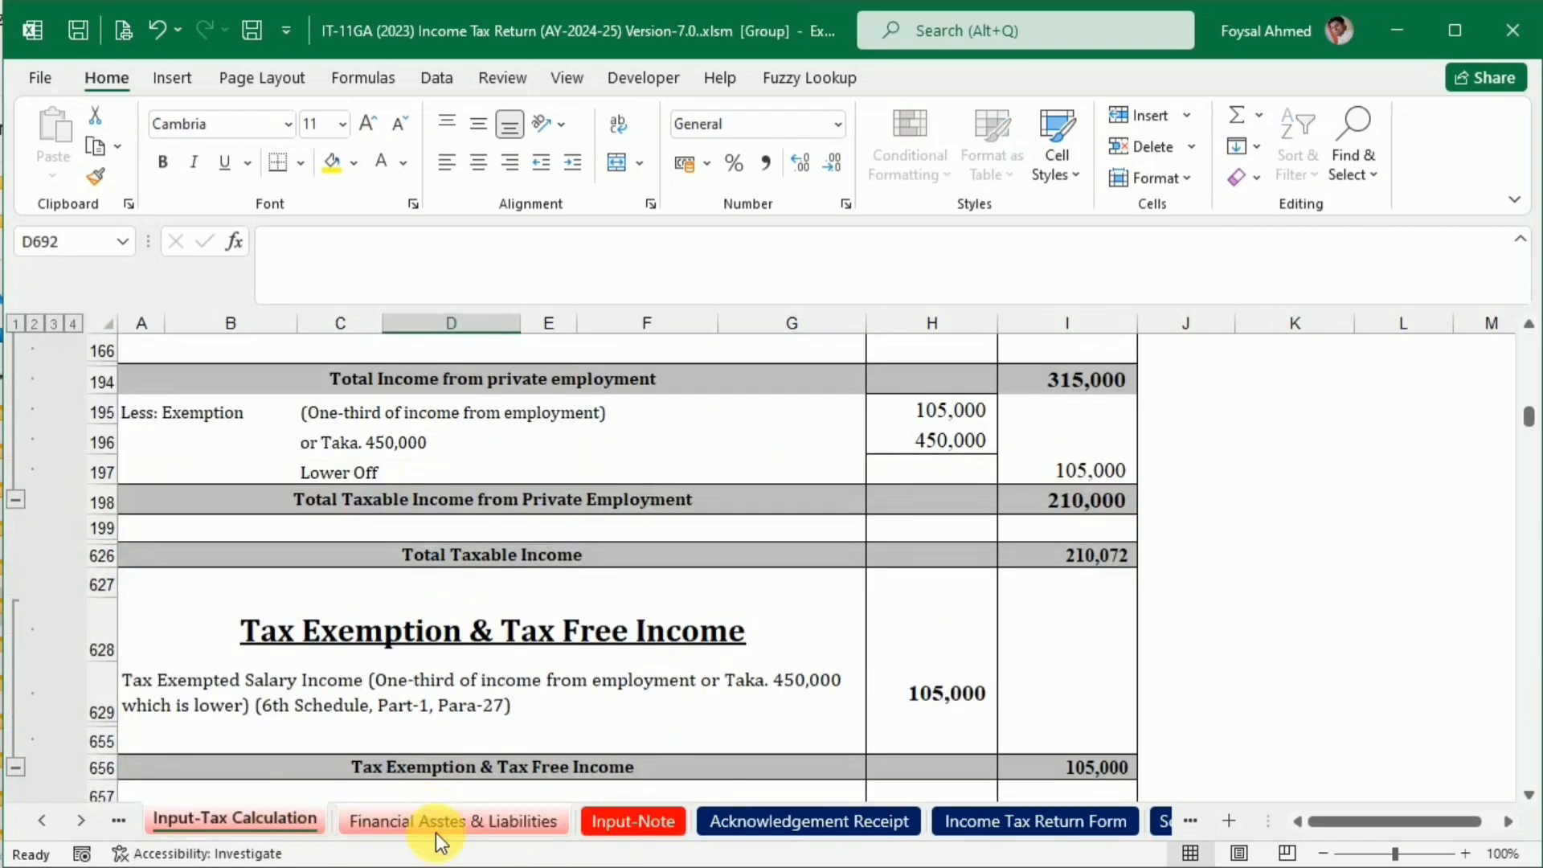
Set up a copy of the grouped sheets as a PDF in the Zero Income Tax Return Submission folder
left_click(48, 77)
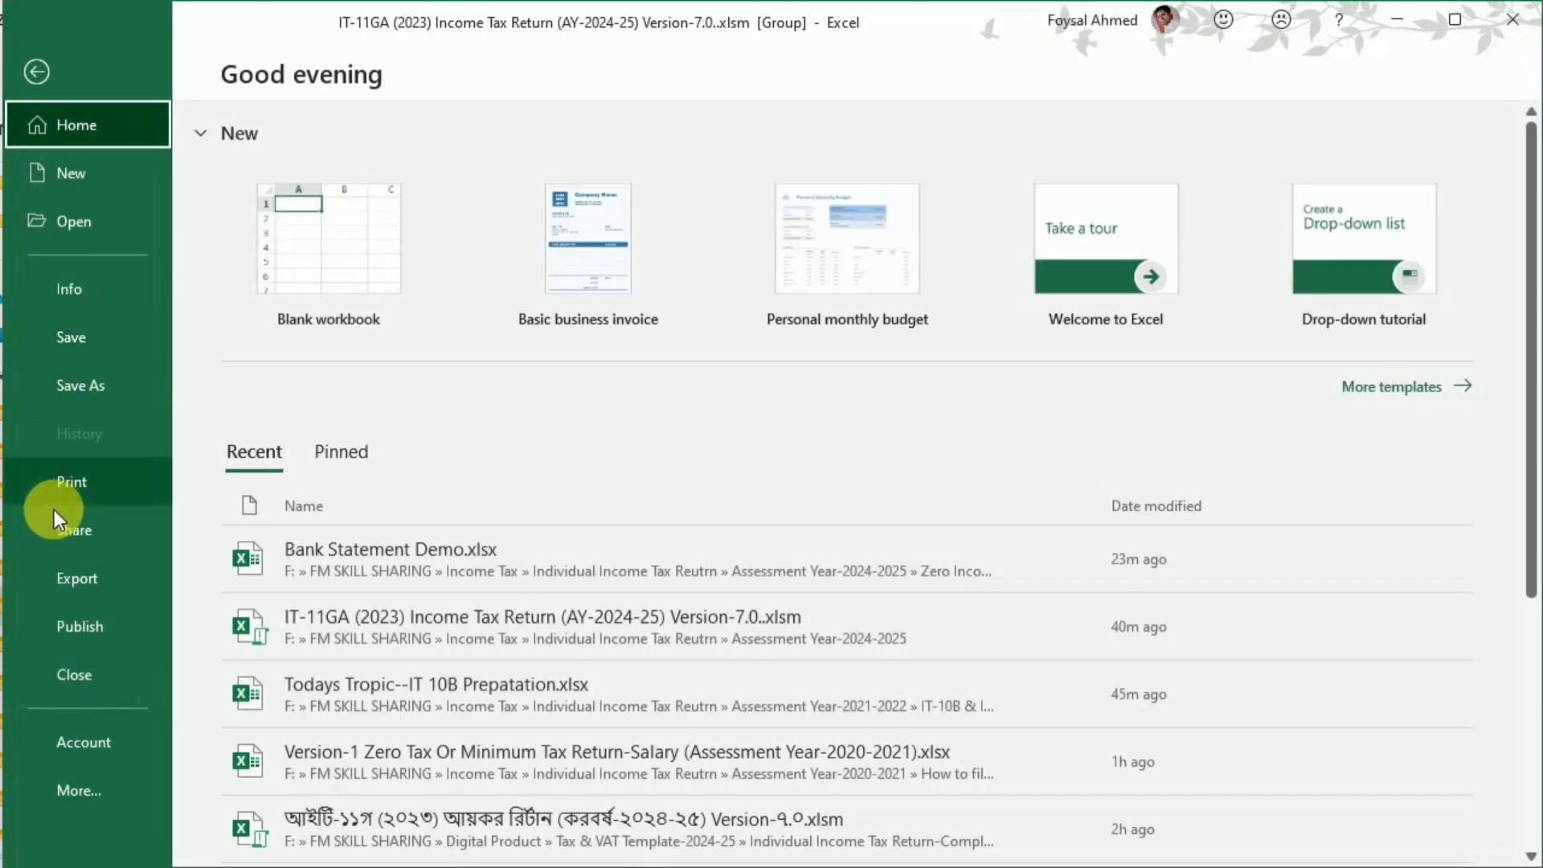
left_click(74, 387)
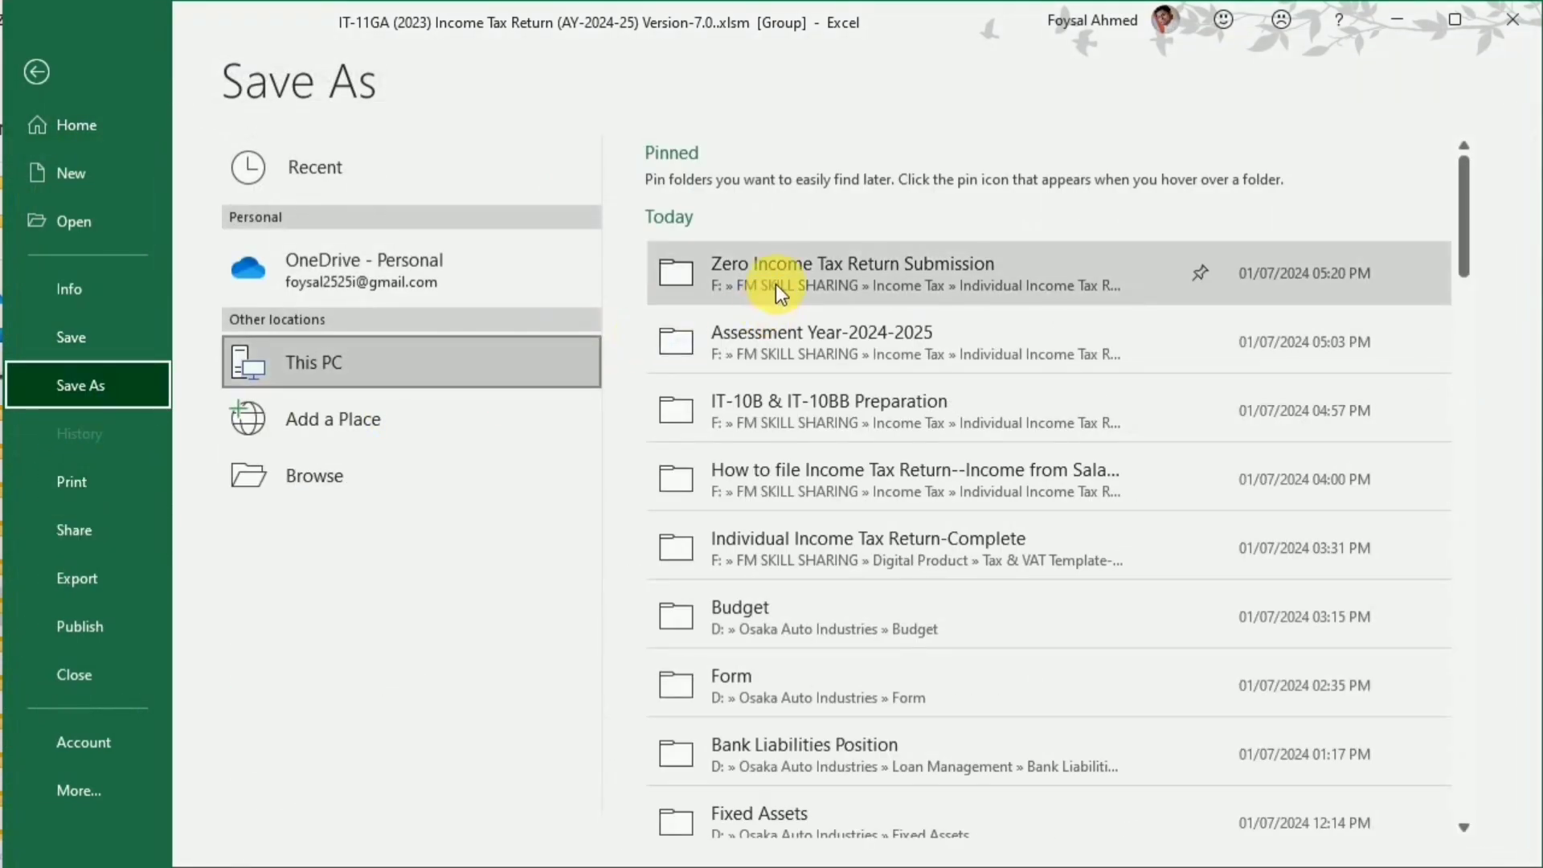
left_click(753, 299)
left_click(248, 606)
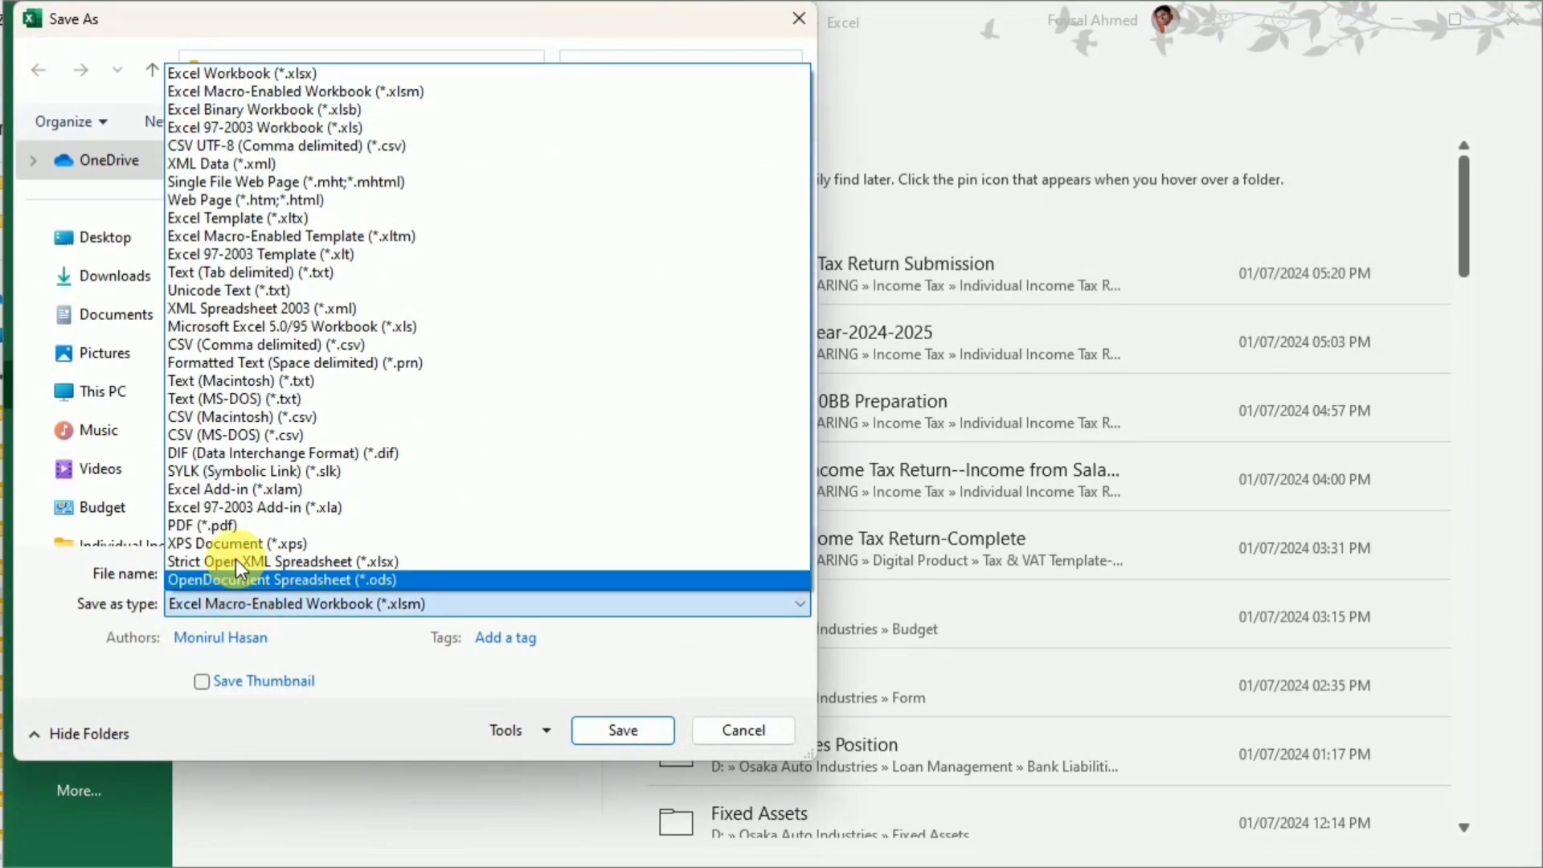
left_click(234, 527)
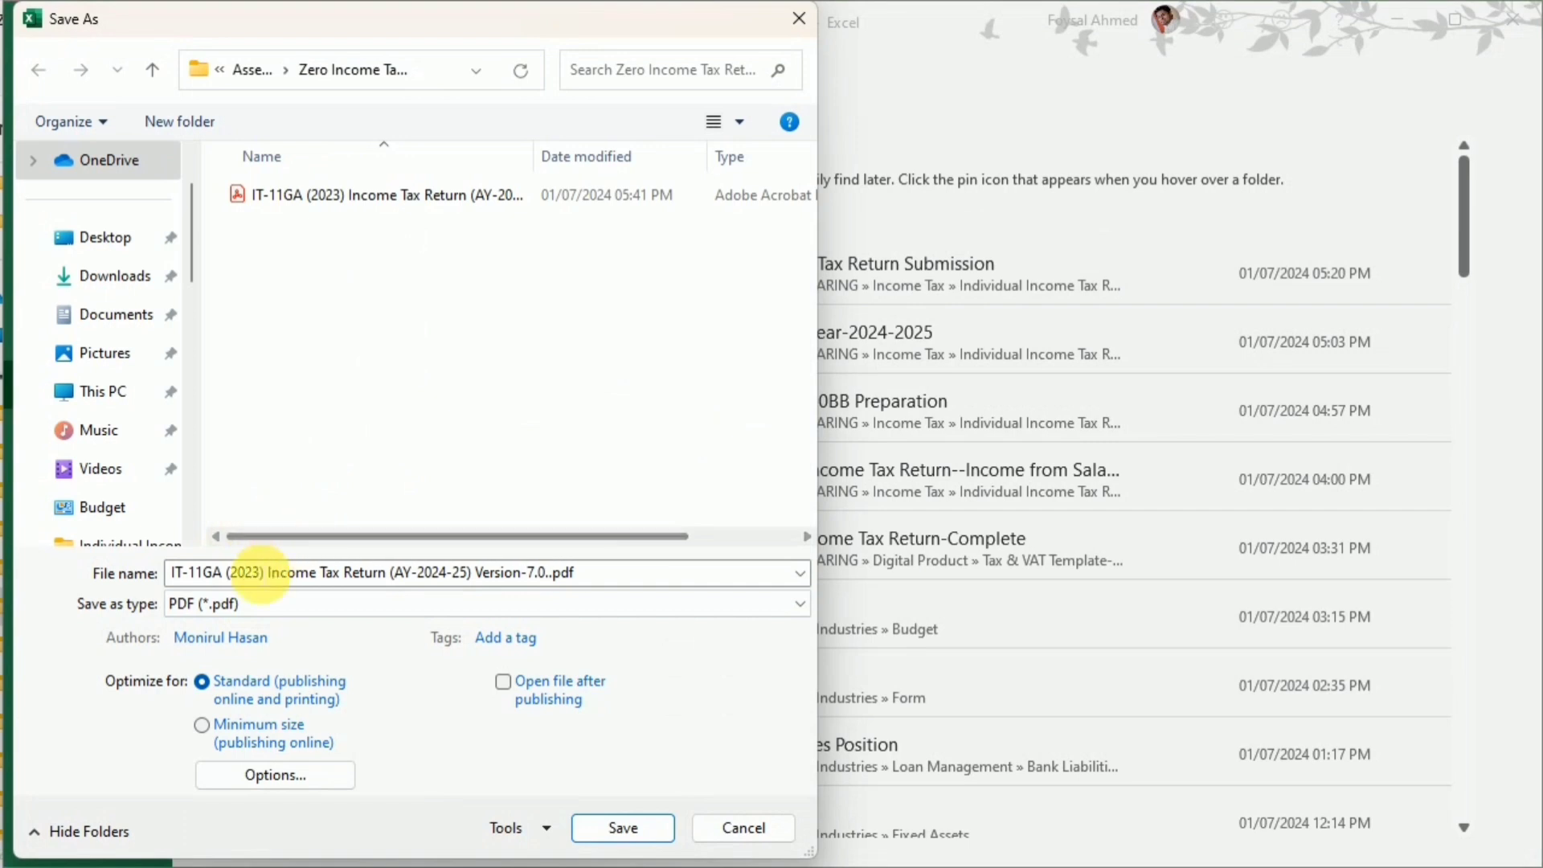
Prefix the PDF's file name with "Calculation-" and save it
left_click(498, 573)
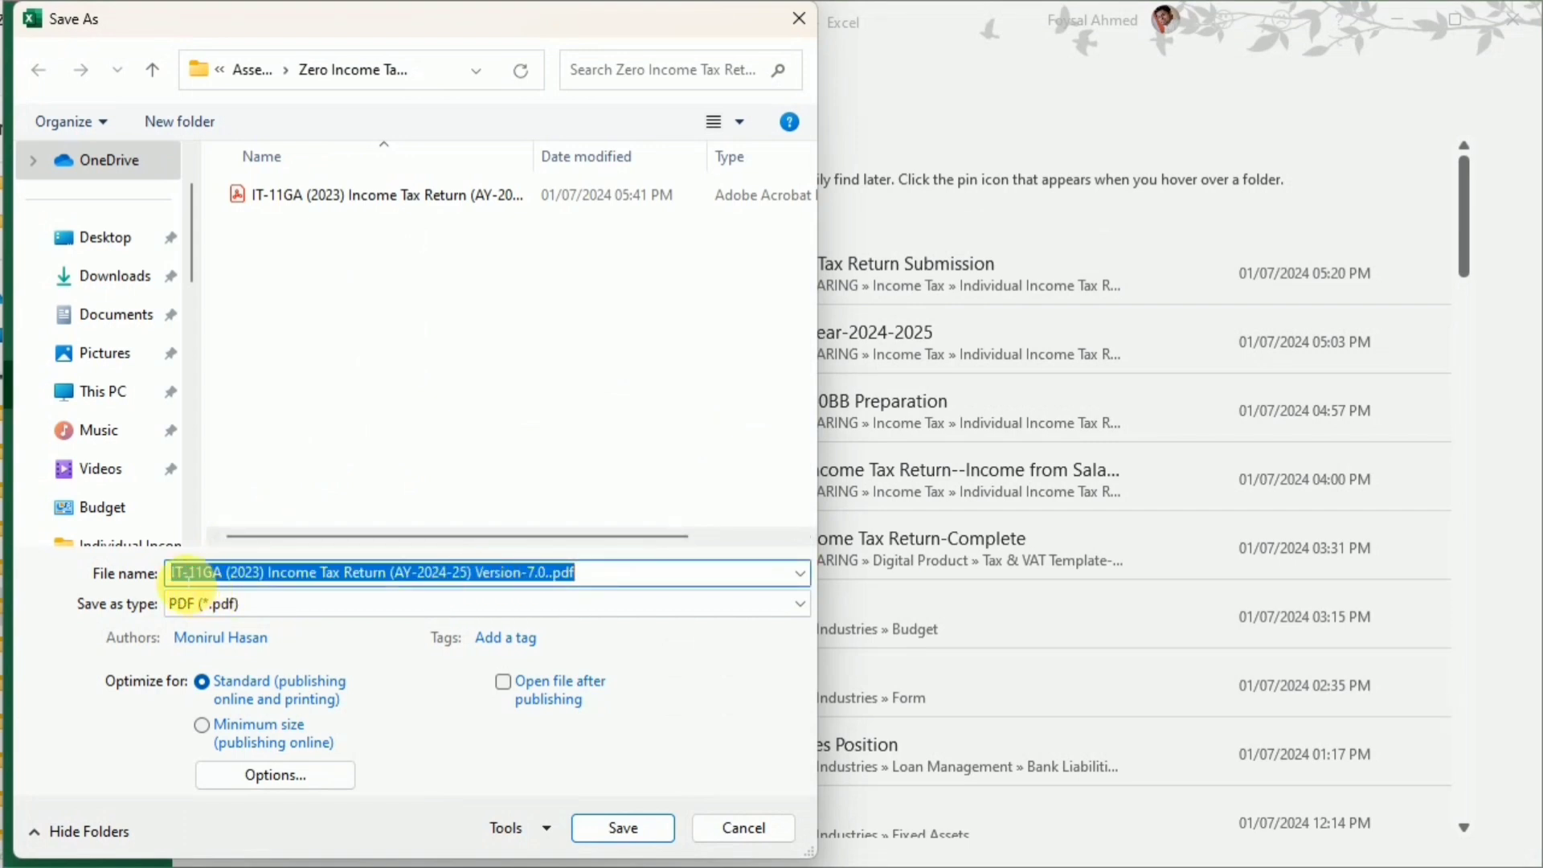
key("Home")
type("Ca")
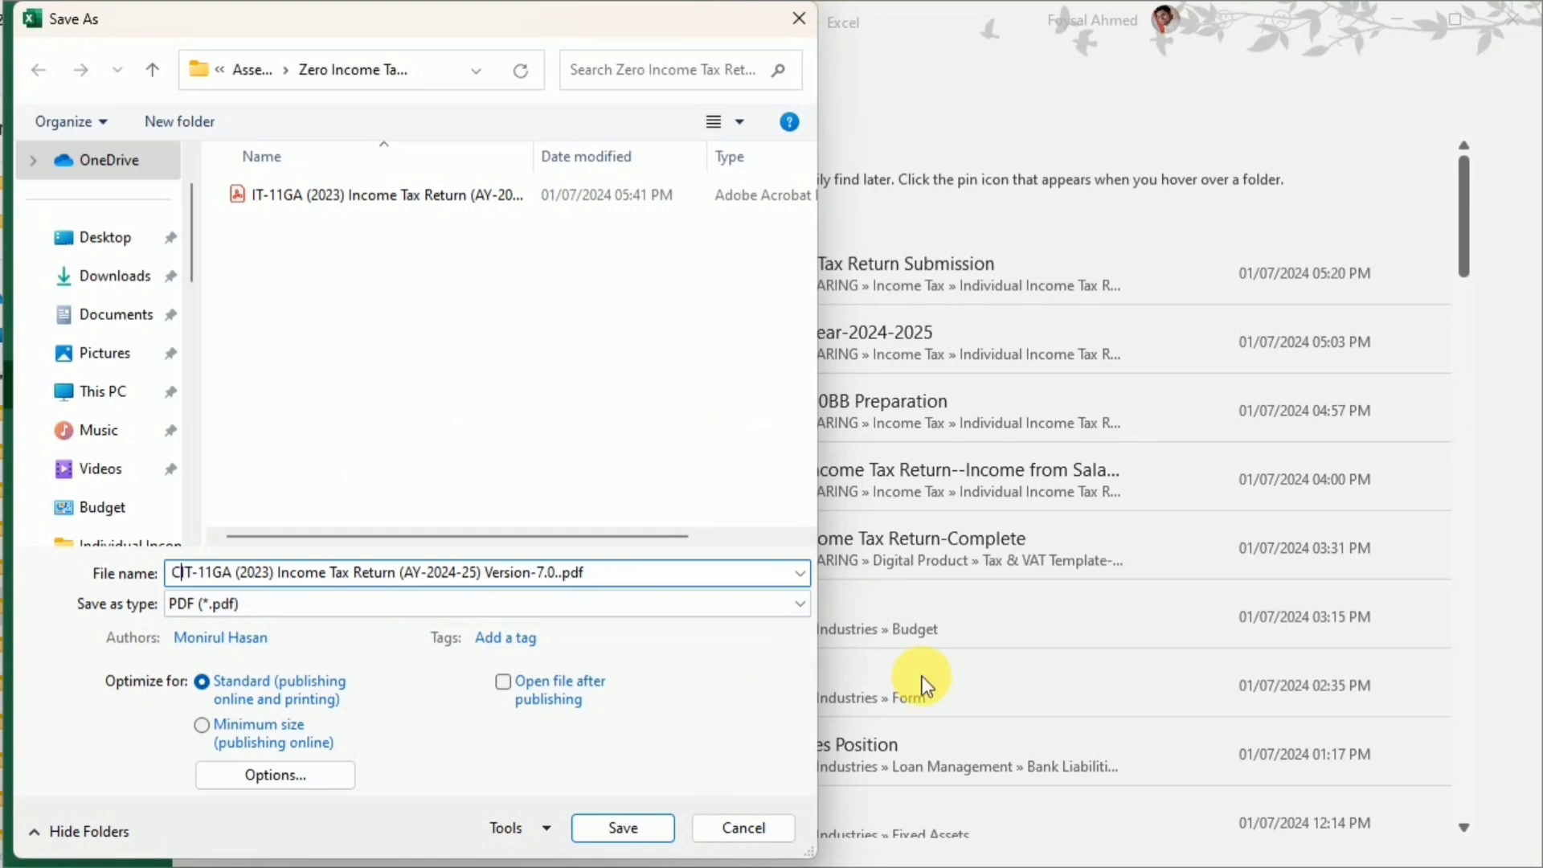
type("lcula")
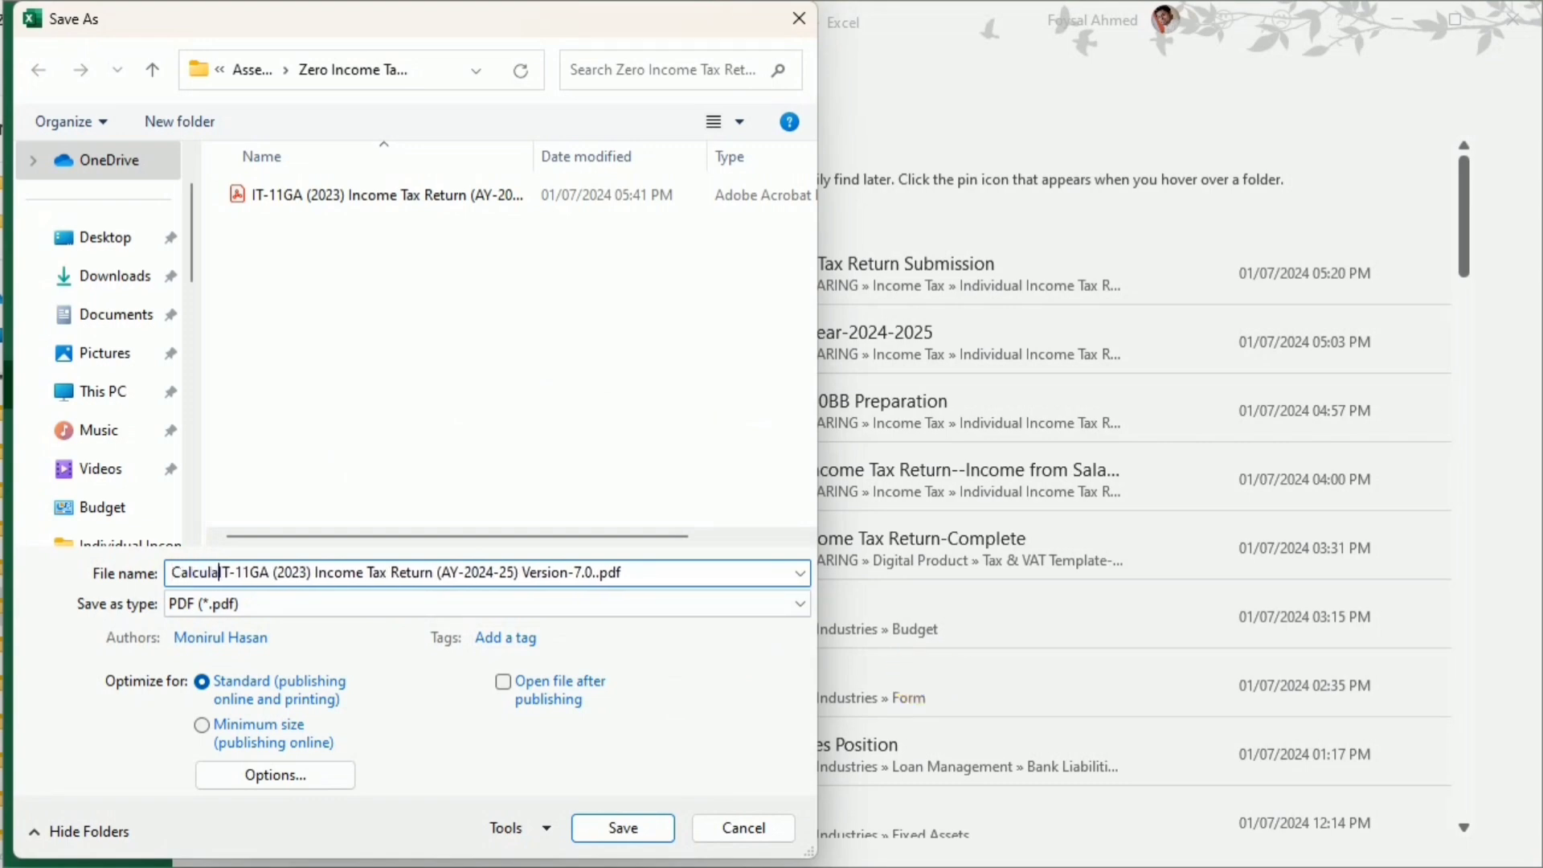
type("tion")
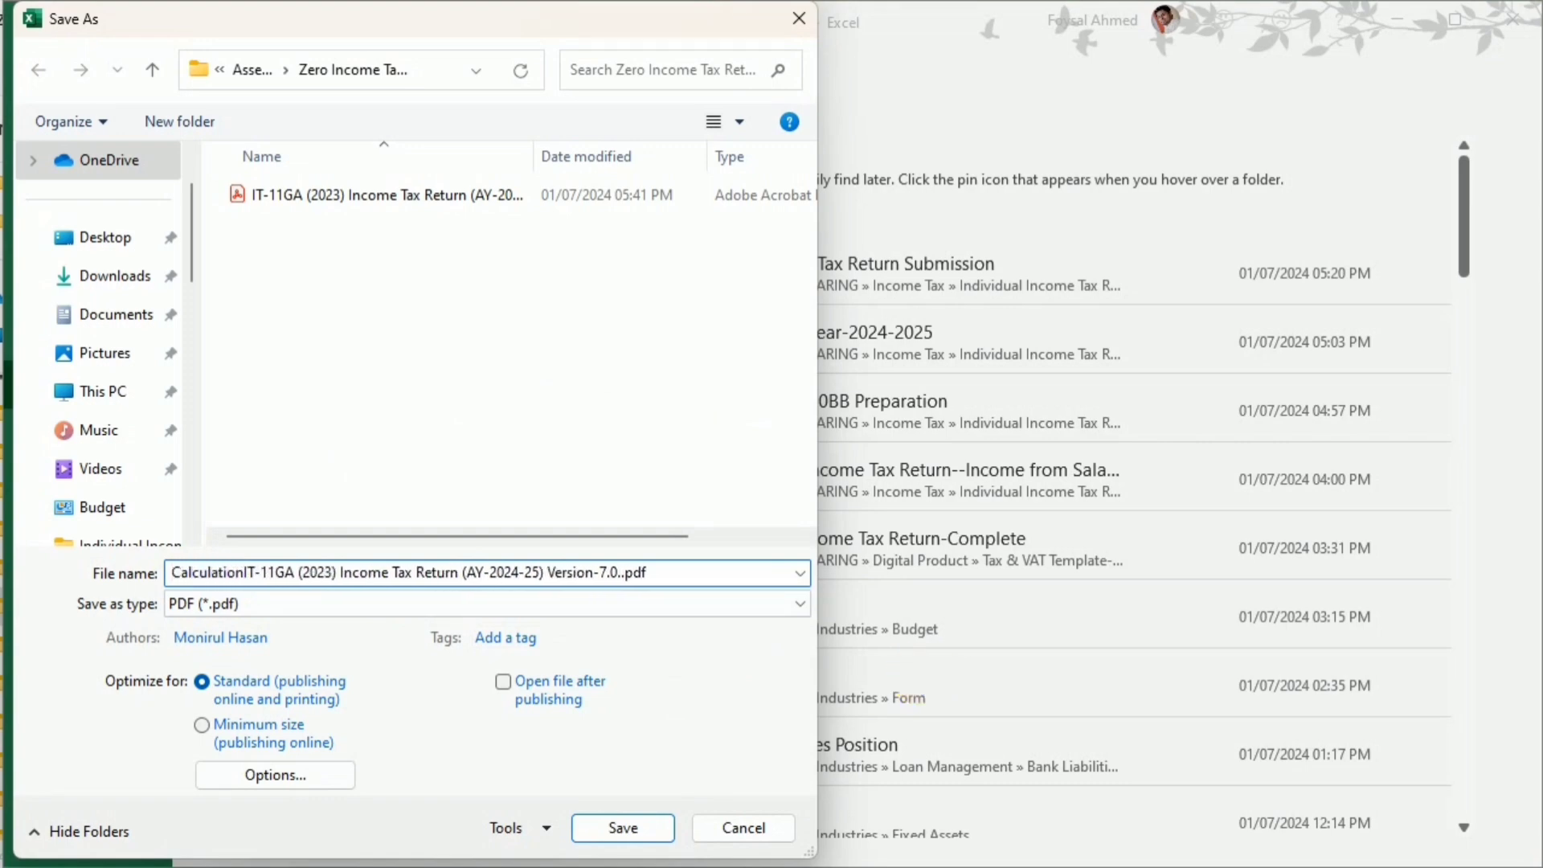
type("-")
left_click(601, 827)
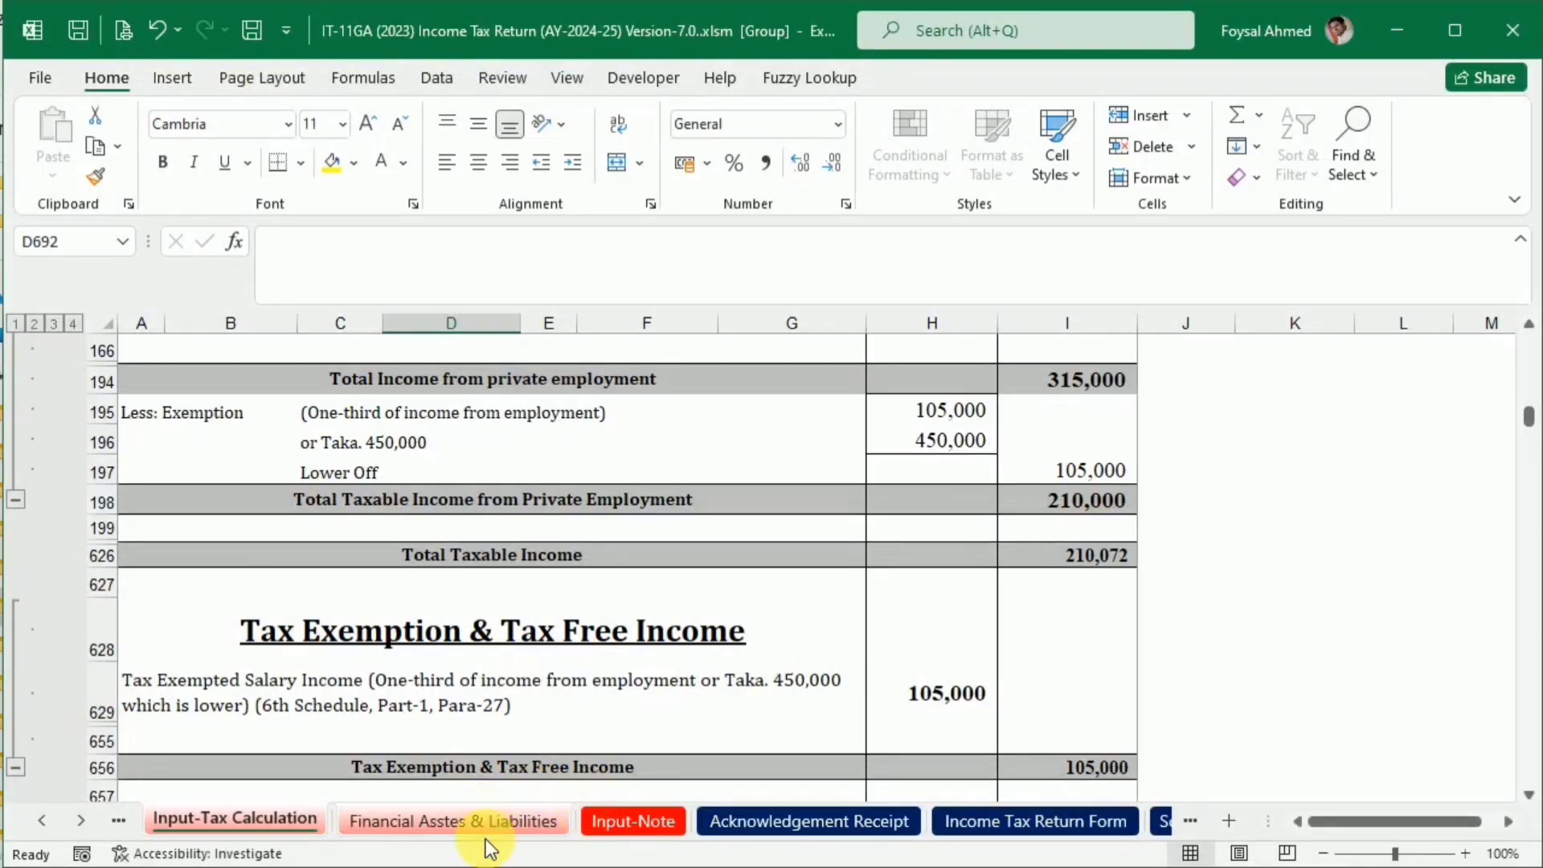
Switch to File Explorer, open the Calculation-IT-11GA PDF in Adobe Acrobat and close its tools pane
left_click(640, 863)
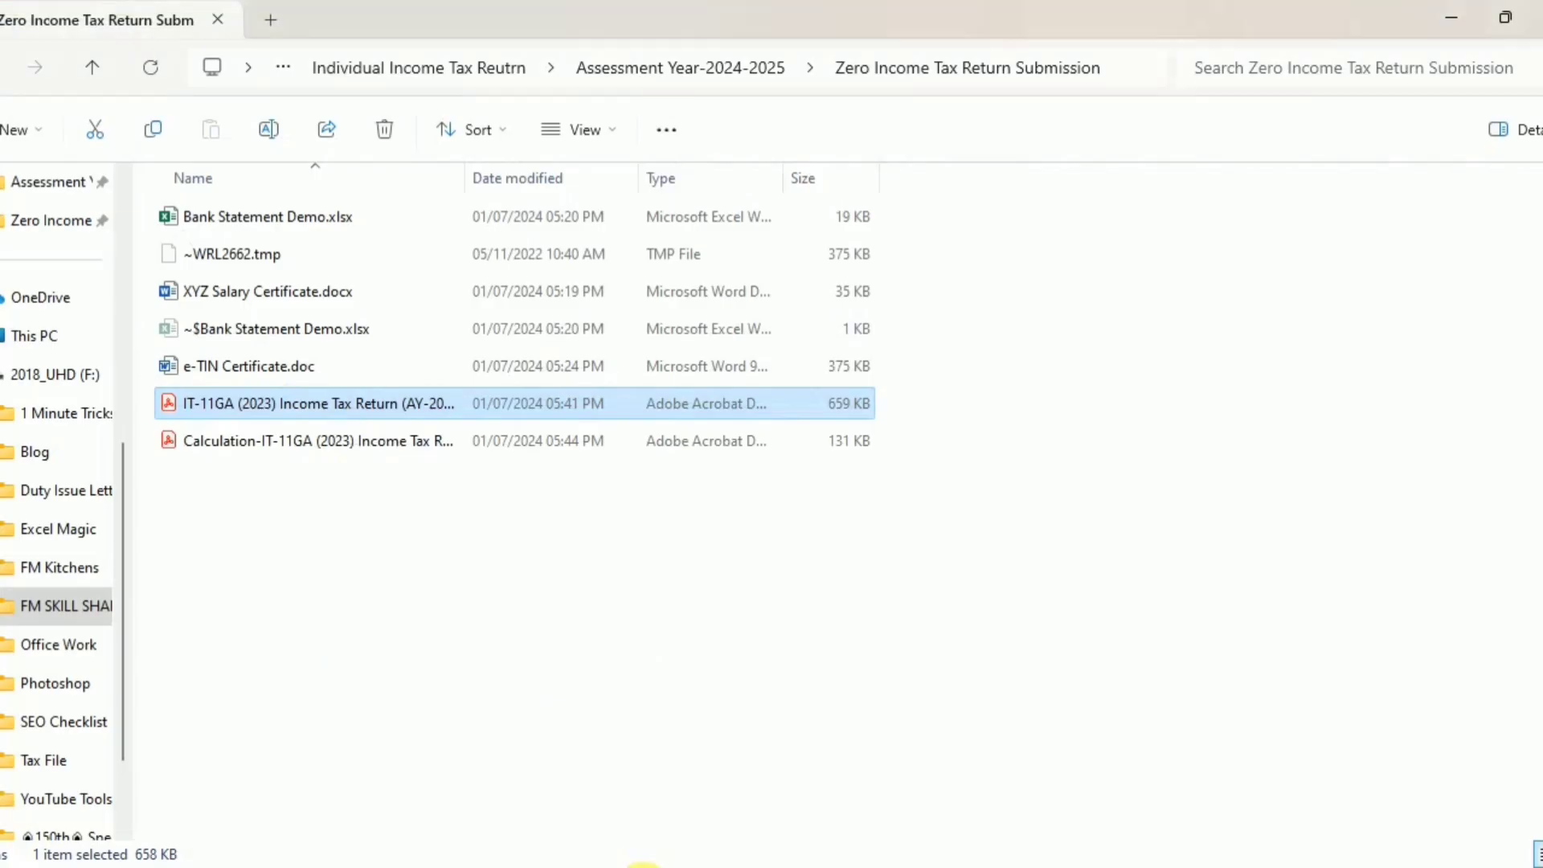
left_click(255, 443)
double_click(253, 442)
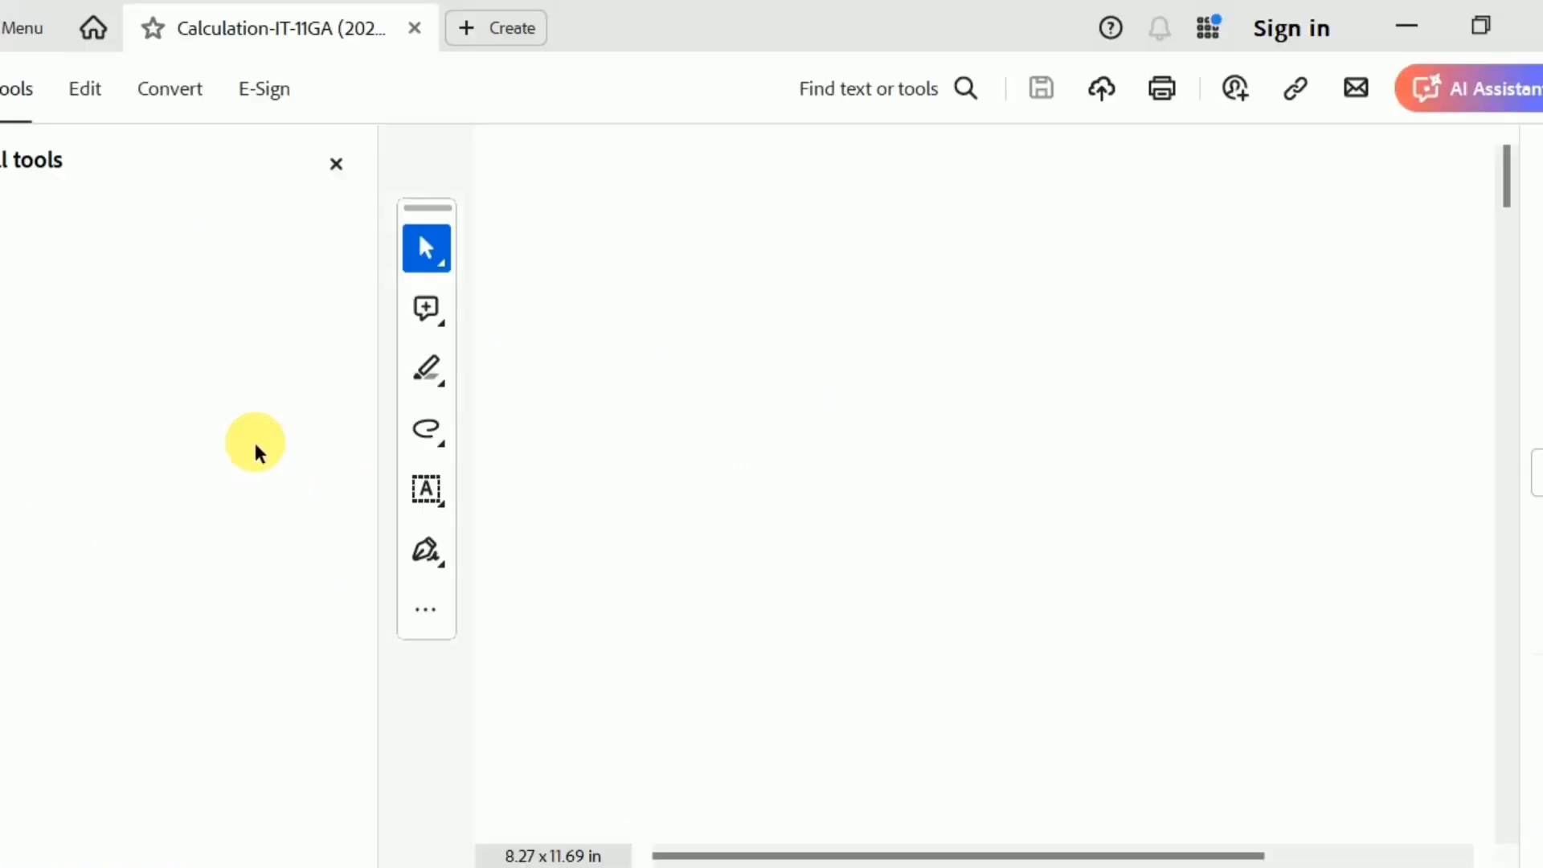
left_click(335, 161)
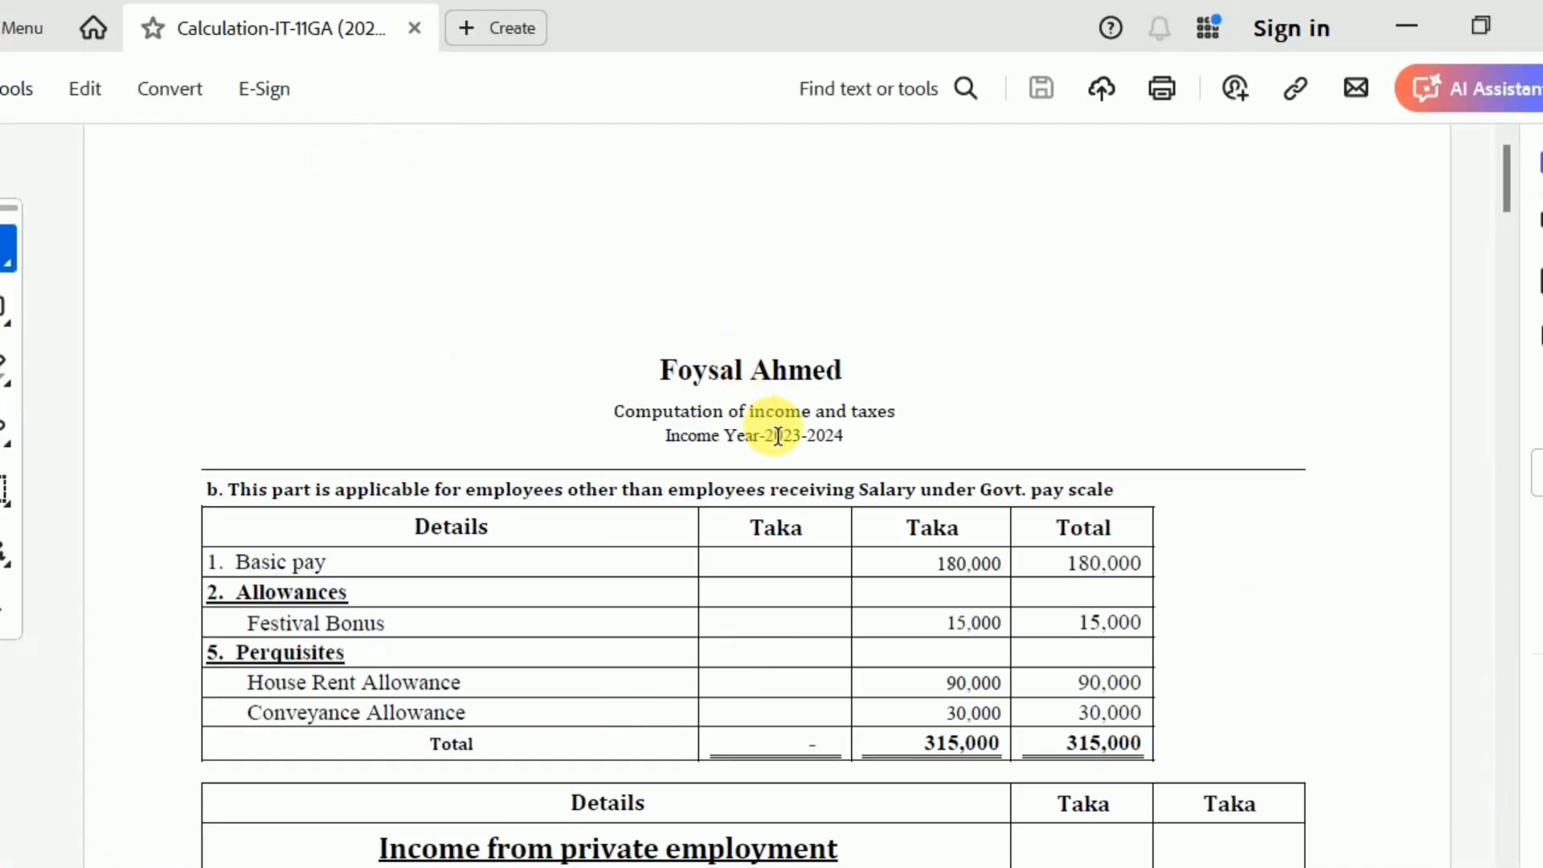
Review the exported computation of income and taxes, checking the salary income, exemption, tax liabilities and tax-payable pages
scroll(778, 436, "down", 15)
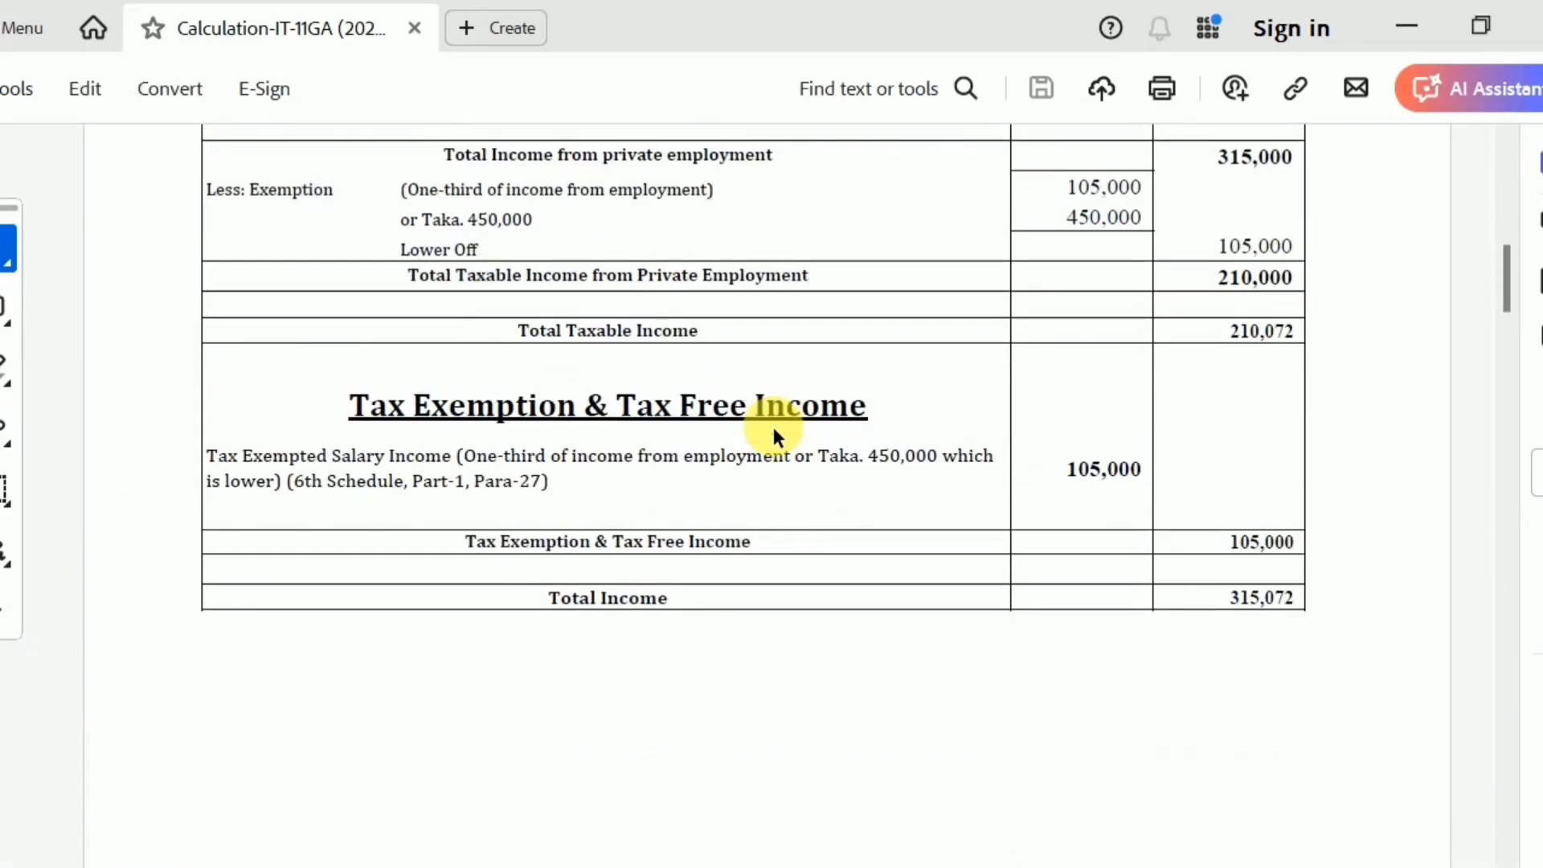
scroll(773, 427, "down", 3)
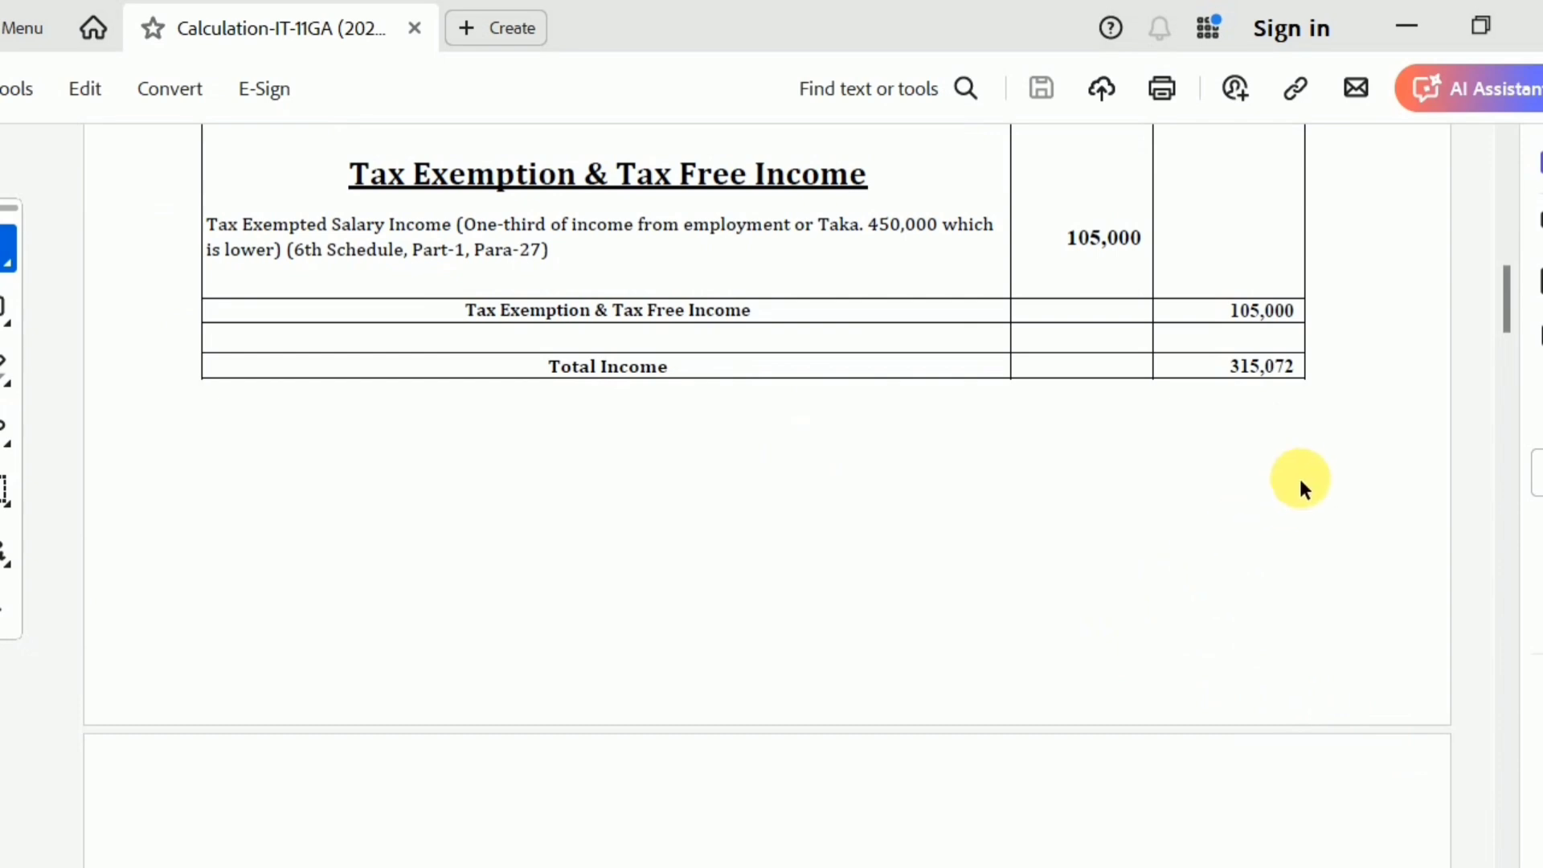
scroll(1238, 583, "down", 10)
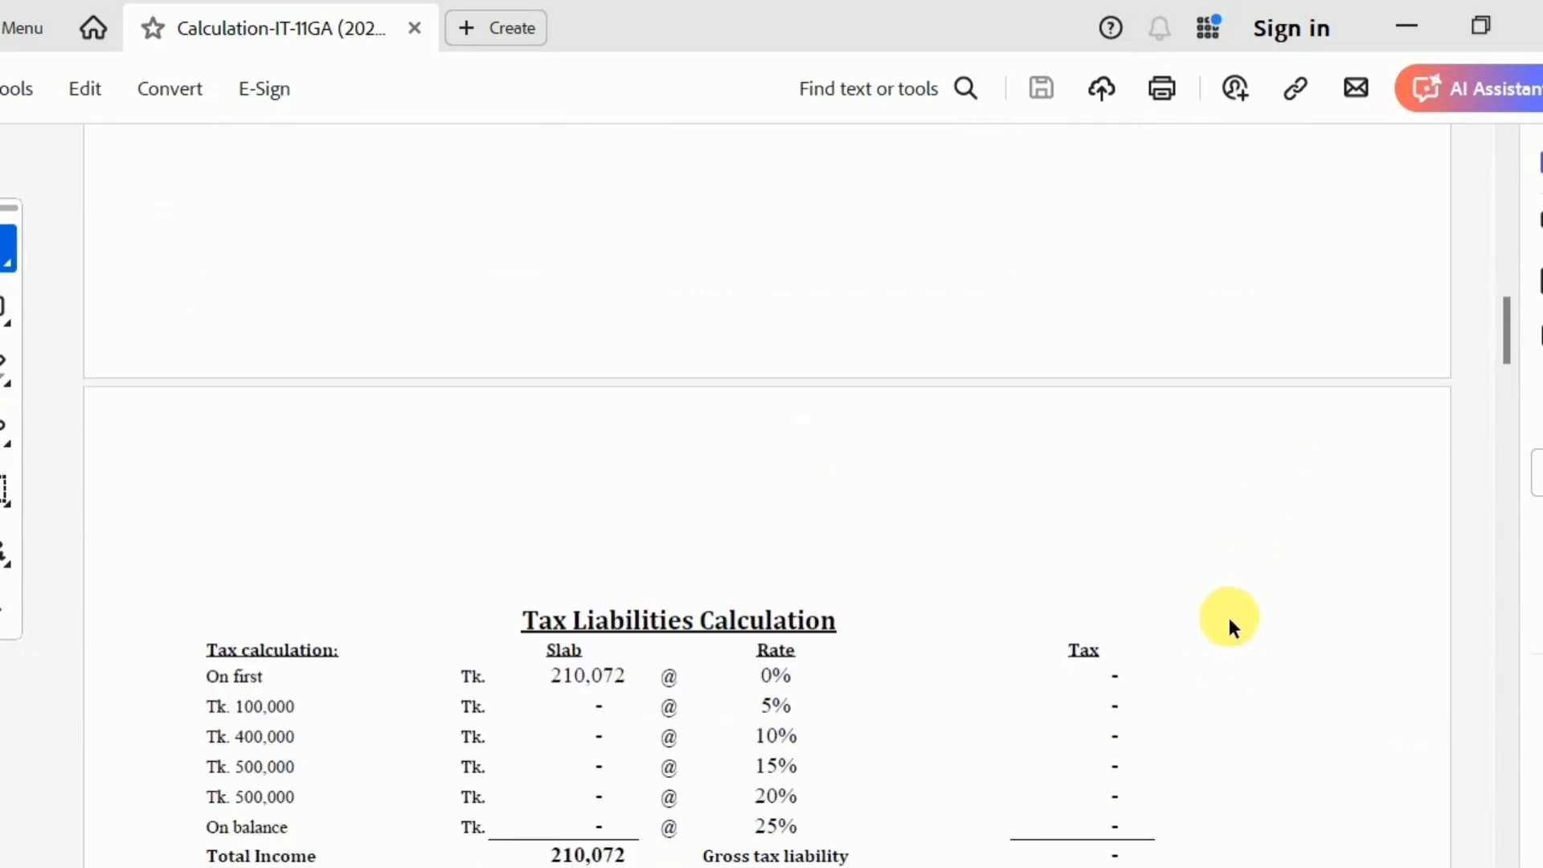
scroll(1227, 614, "down", 17)
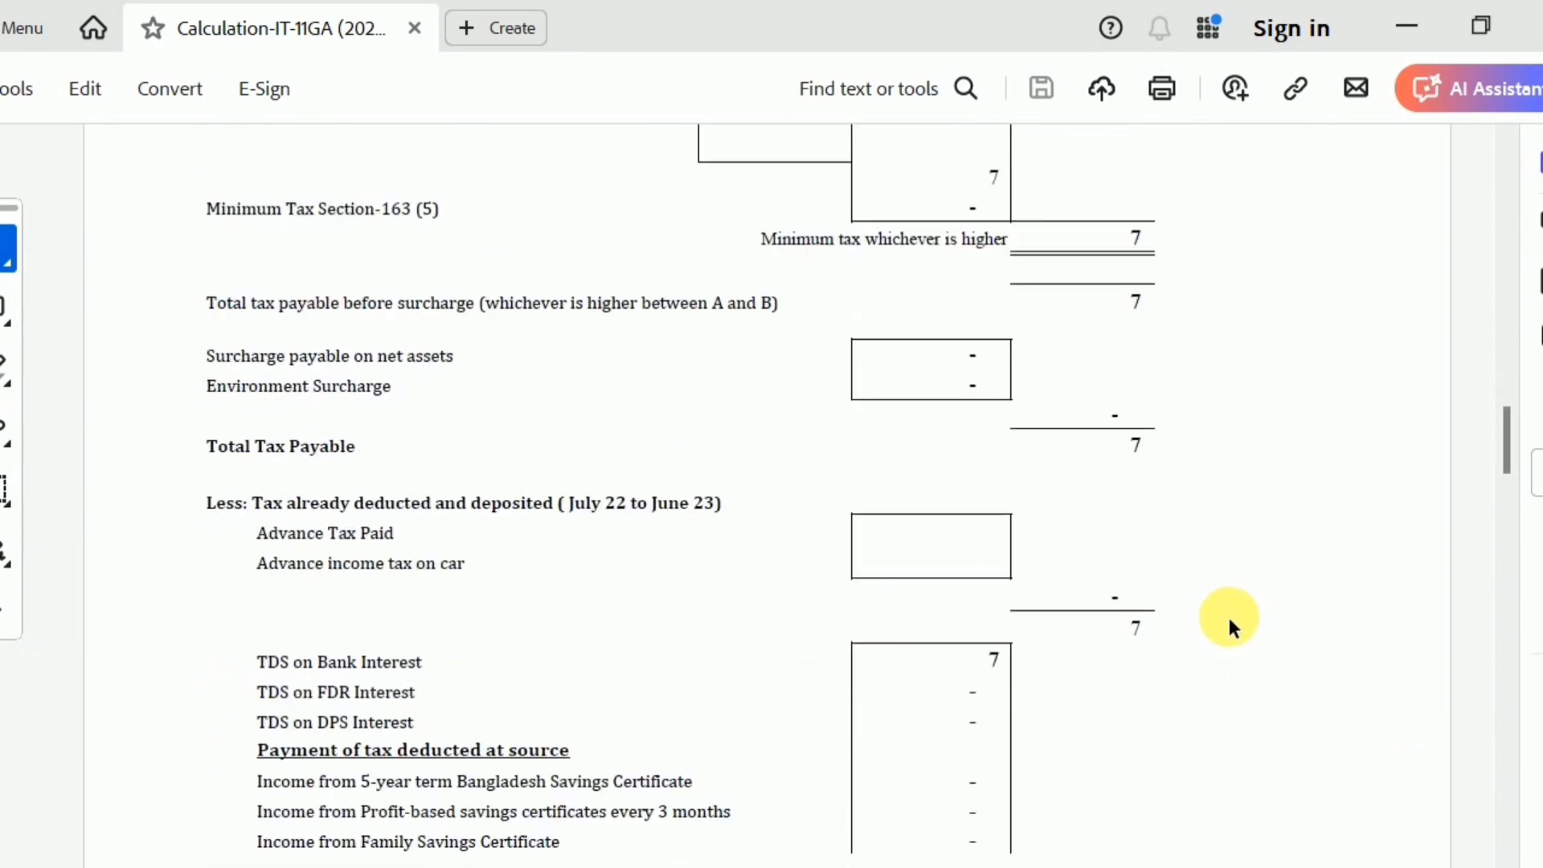
scroll(1227, 614, "down", 5)
scroll(1227, 614, "up", 6)
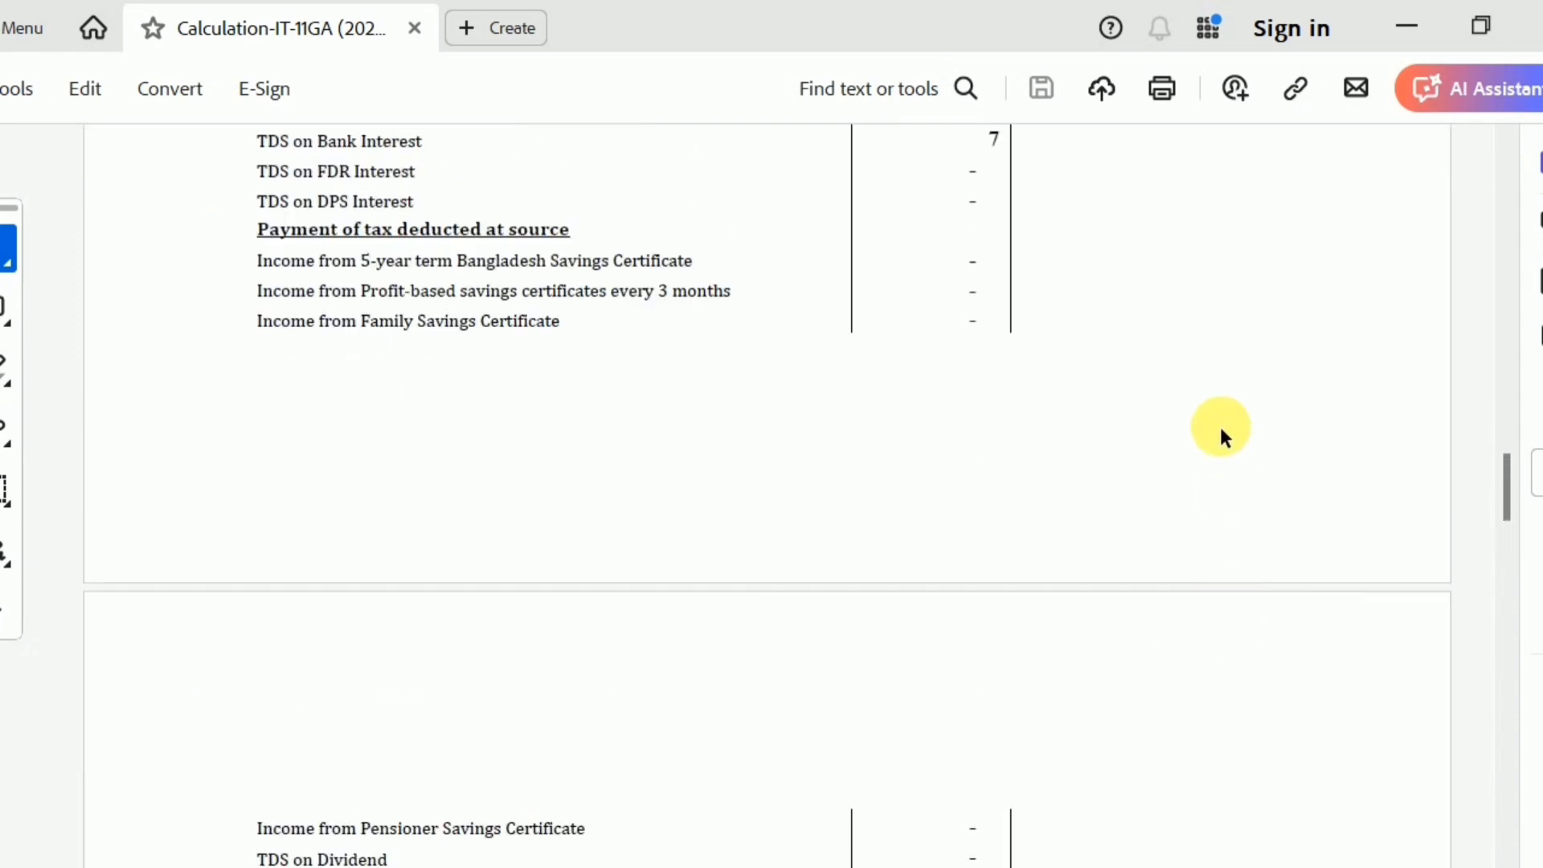
scroll(1197, 399, "down", 15)
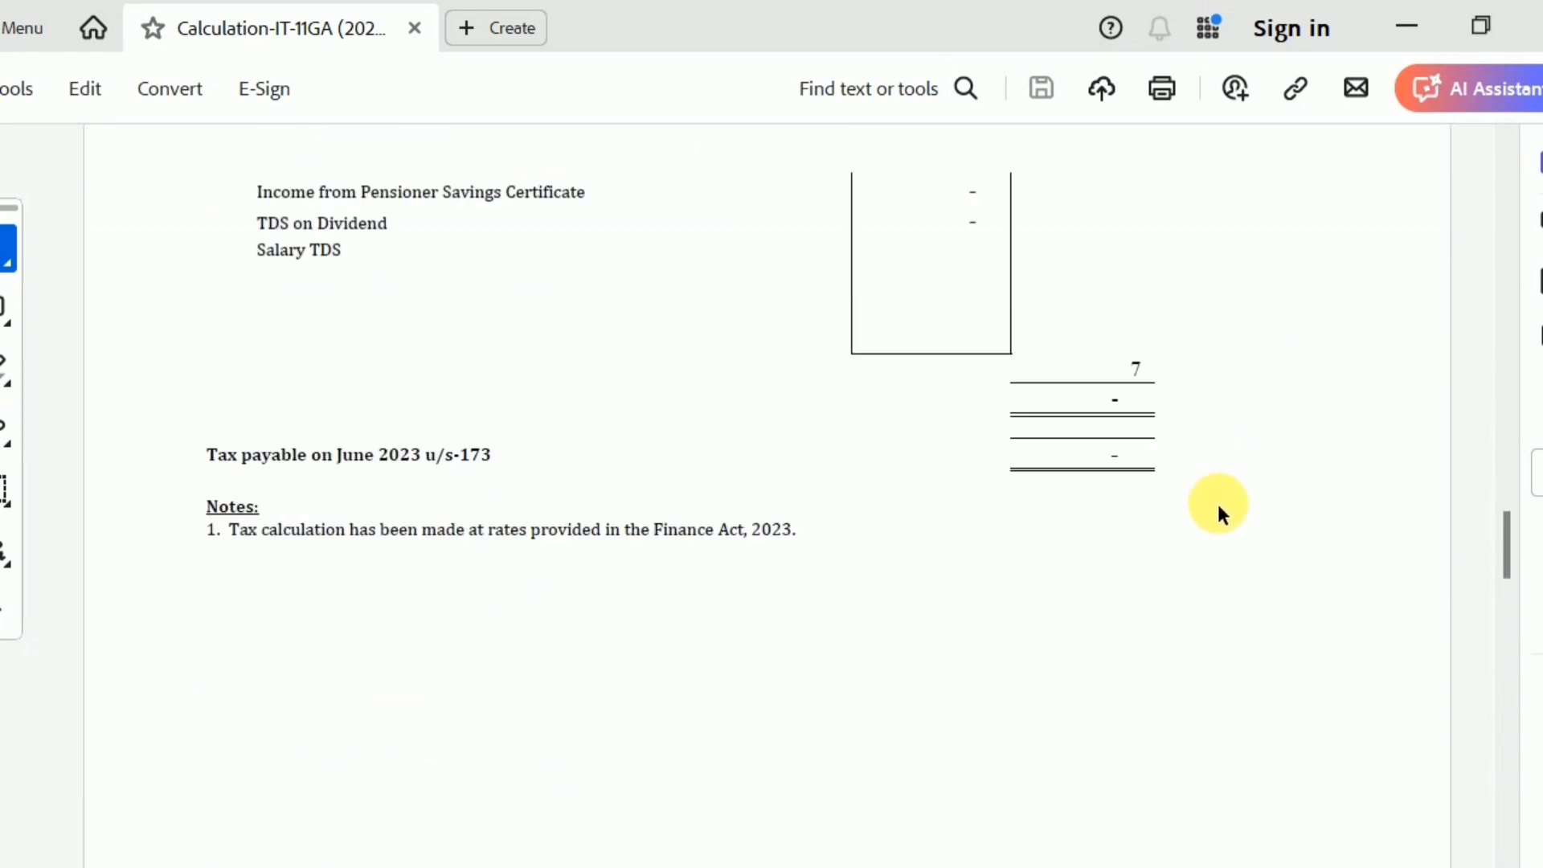
scroll(1318, 609, "down", 10)
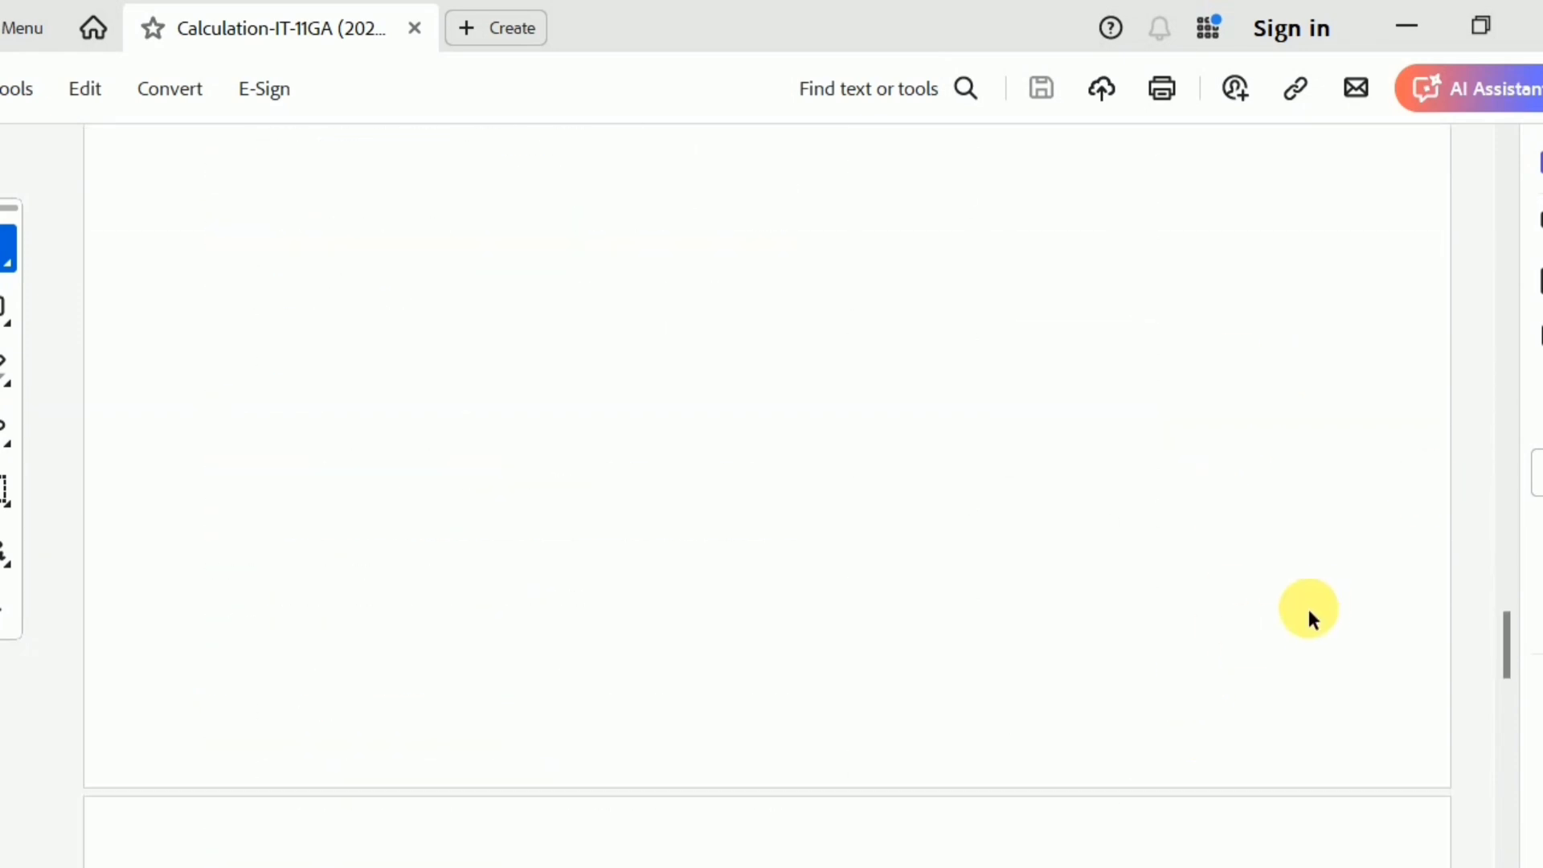
scroll(1310, 614, "up", 3)
scroll(1306, 605, "down", 5)
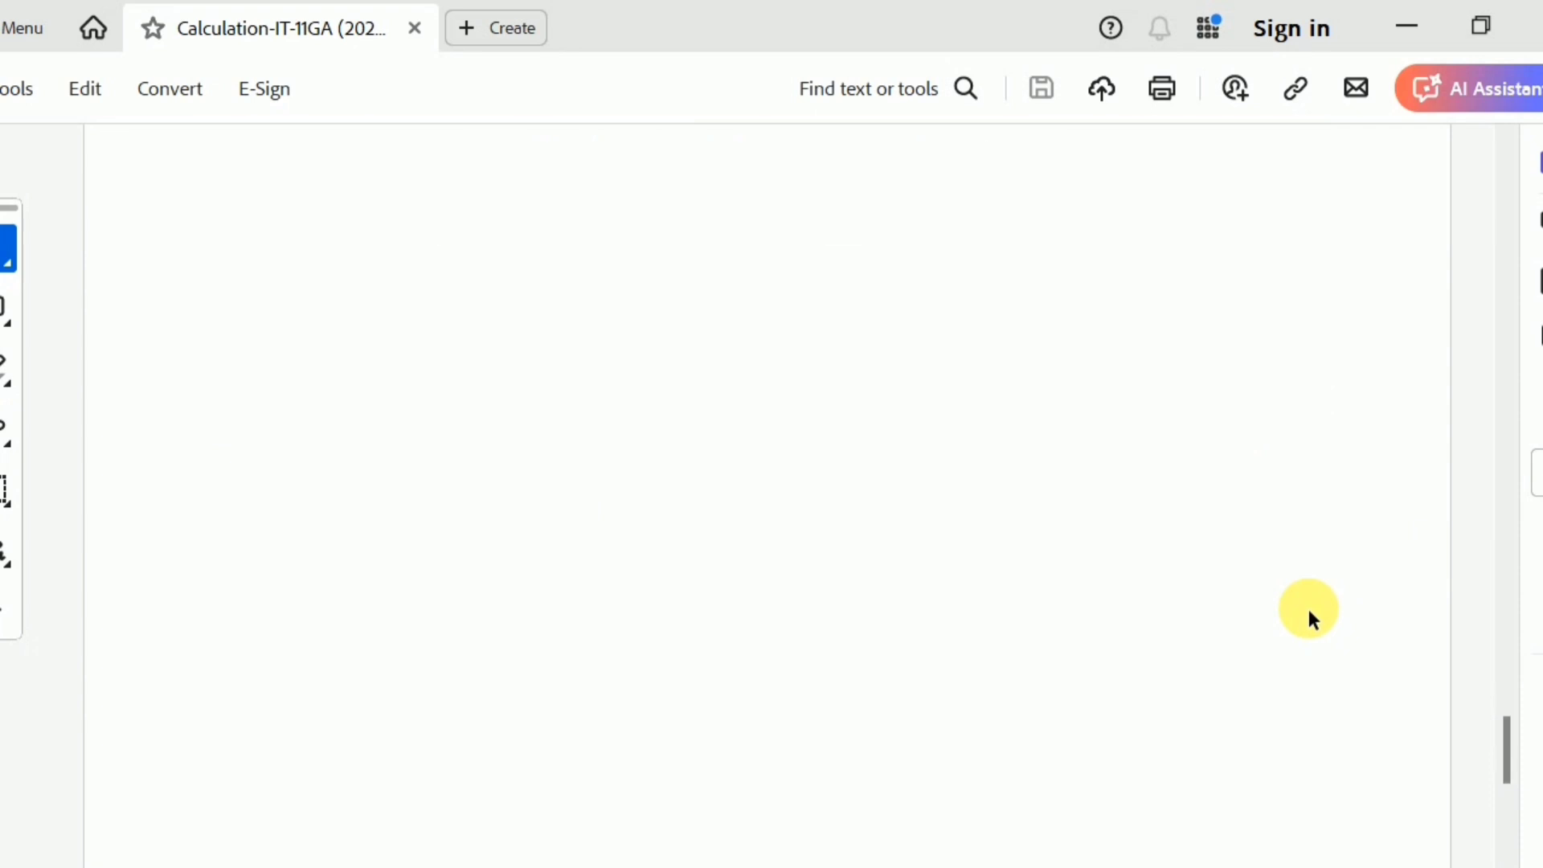